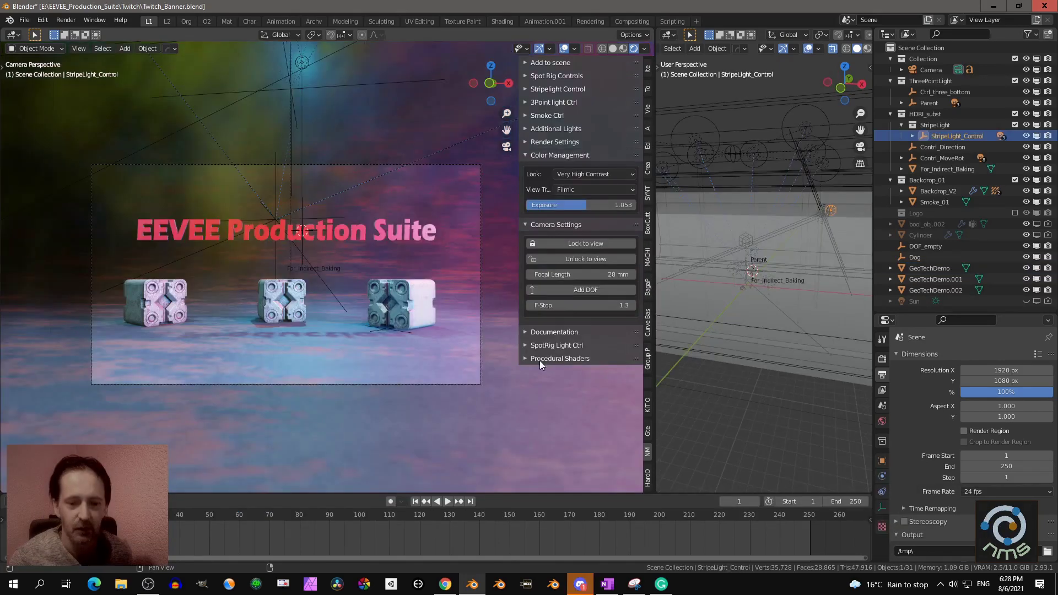
Expand the Procedural Shaders section and set its material category to Marble
left_click(526, 359)
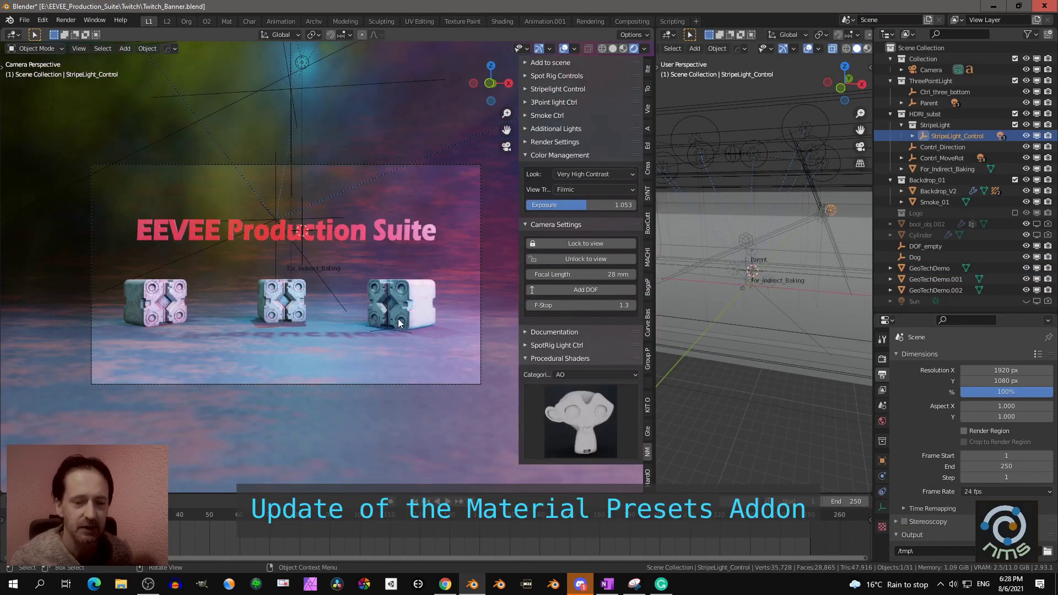
middle_click_drag(399, 323, 376, 323)
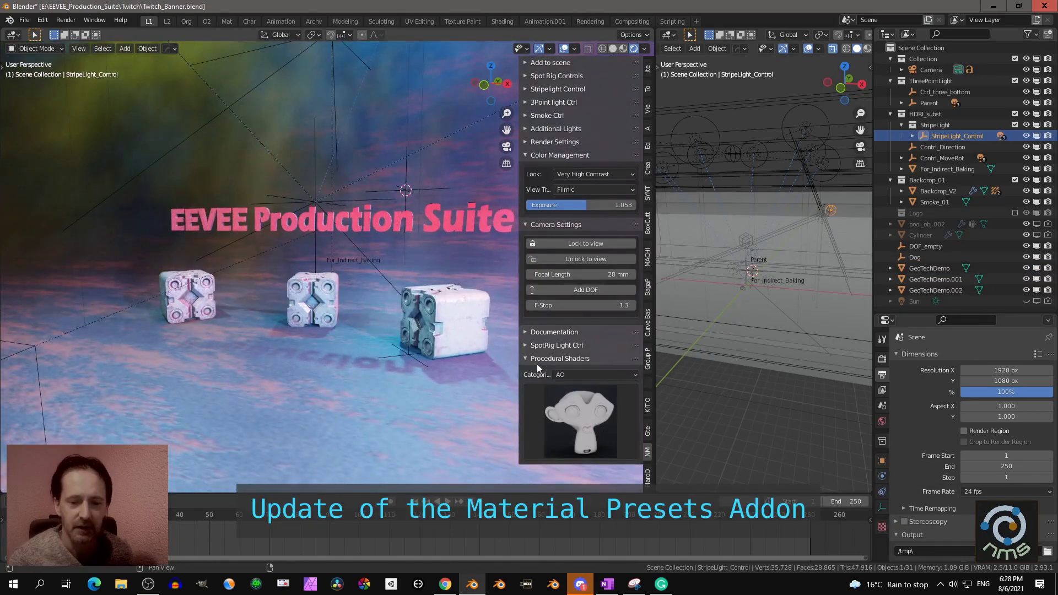
left_click(571, 376)
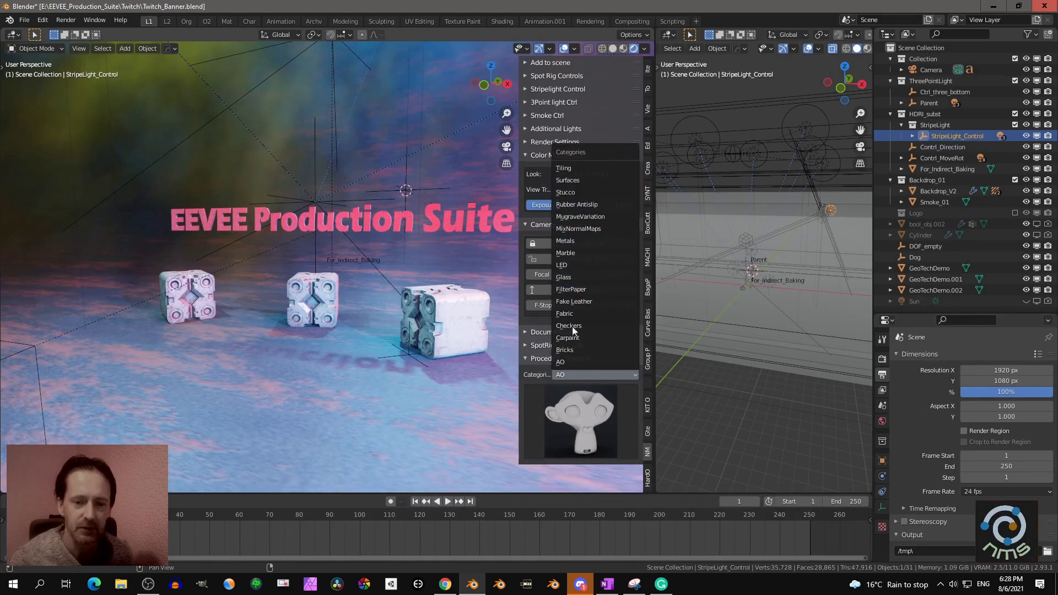
left_click(580, 253)
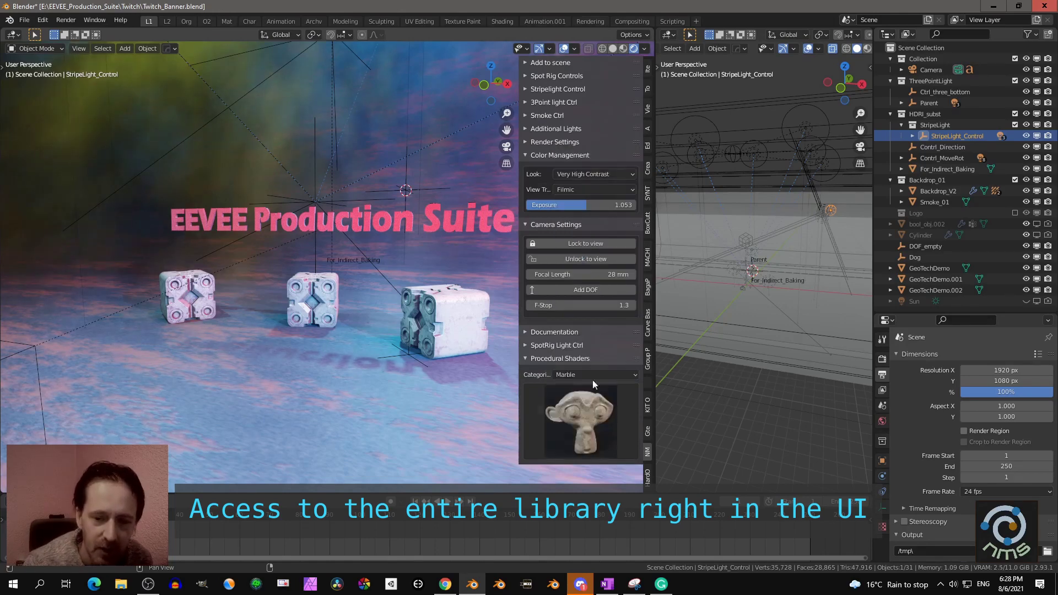
left_click(584, 412)
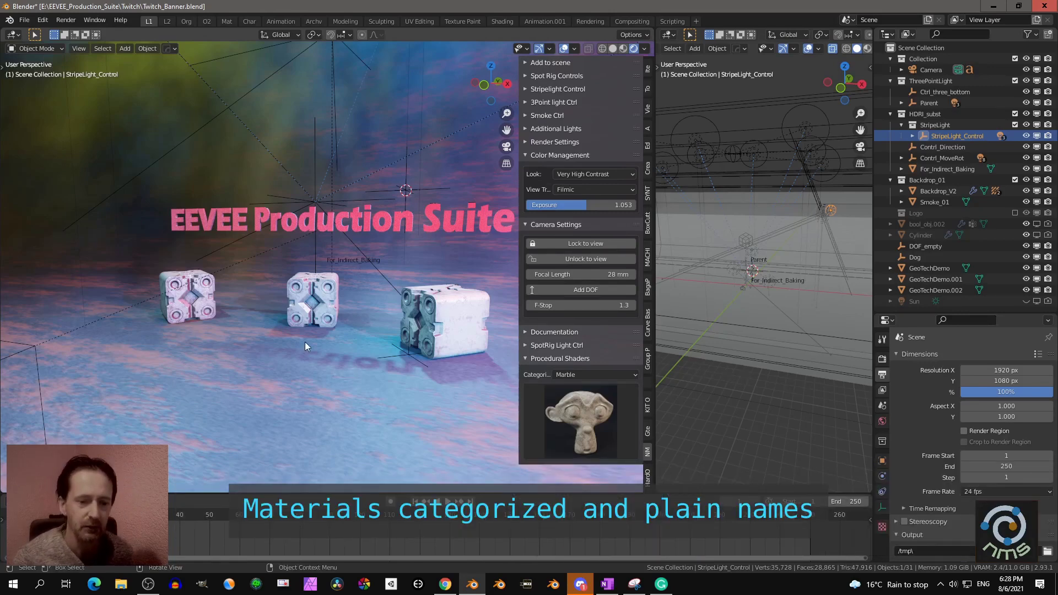
Place the 3D cursor on the floor in front of the middle block and add a cylinder mesh there
right_click(340, 342, "shift")
key("shift+a")
mouse_move(333, 338)
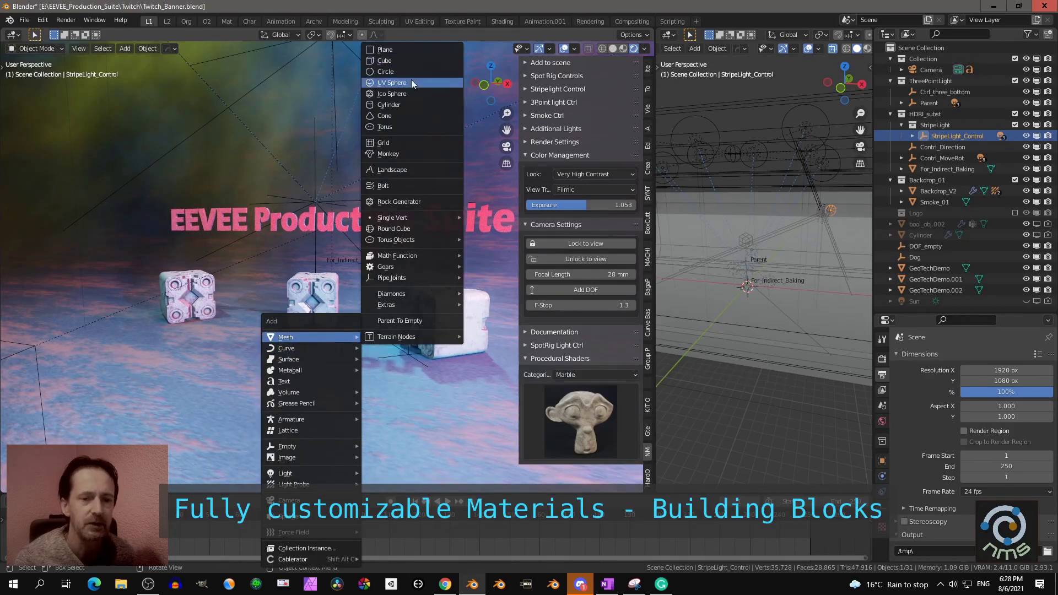
left_click(379, 106)
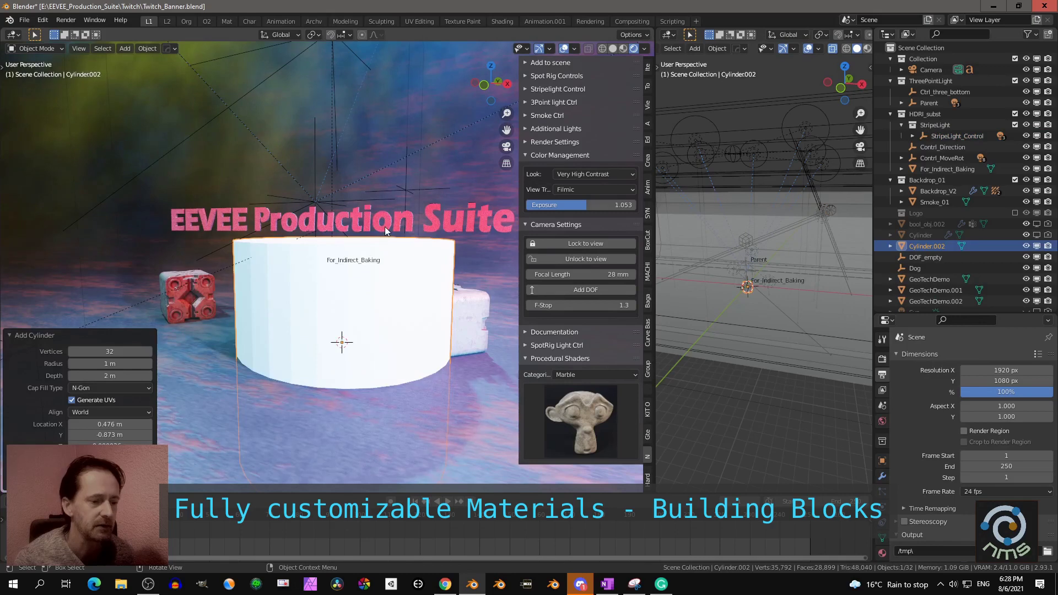
Raise the cylinder 1 m along the Z axis so that it stands on the floor
scroll(380, 228, "down", 5)
scroll(379, 228, "up", 3)
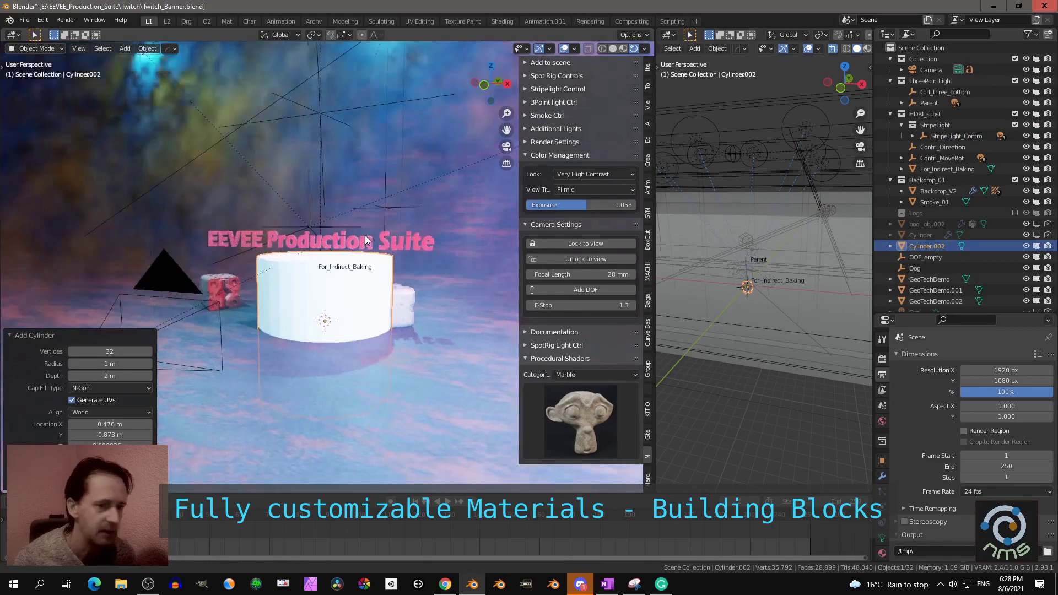
type("gz")
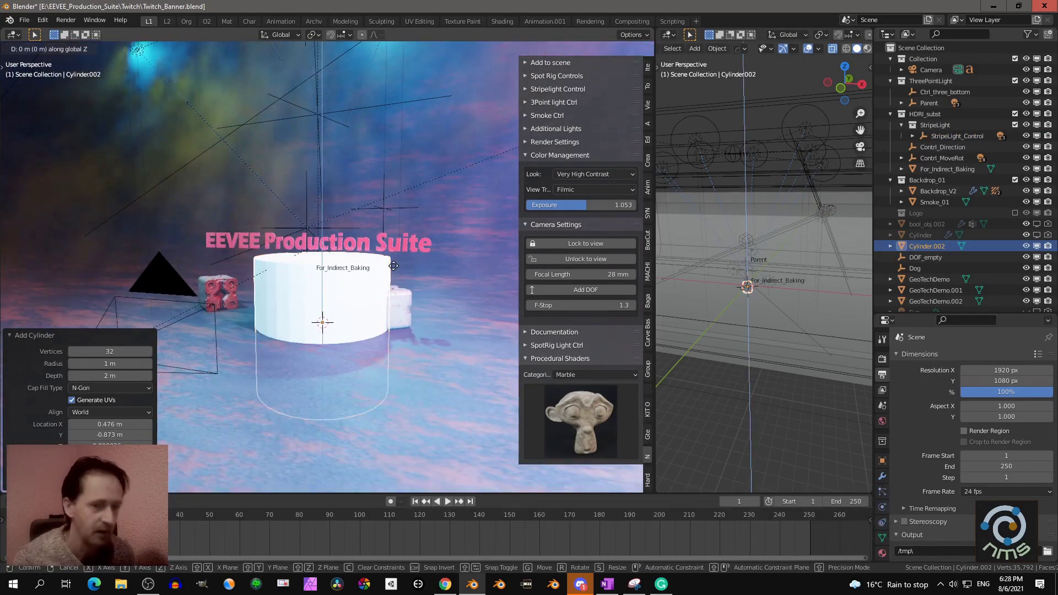
type("1")
key("Return")
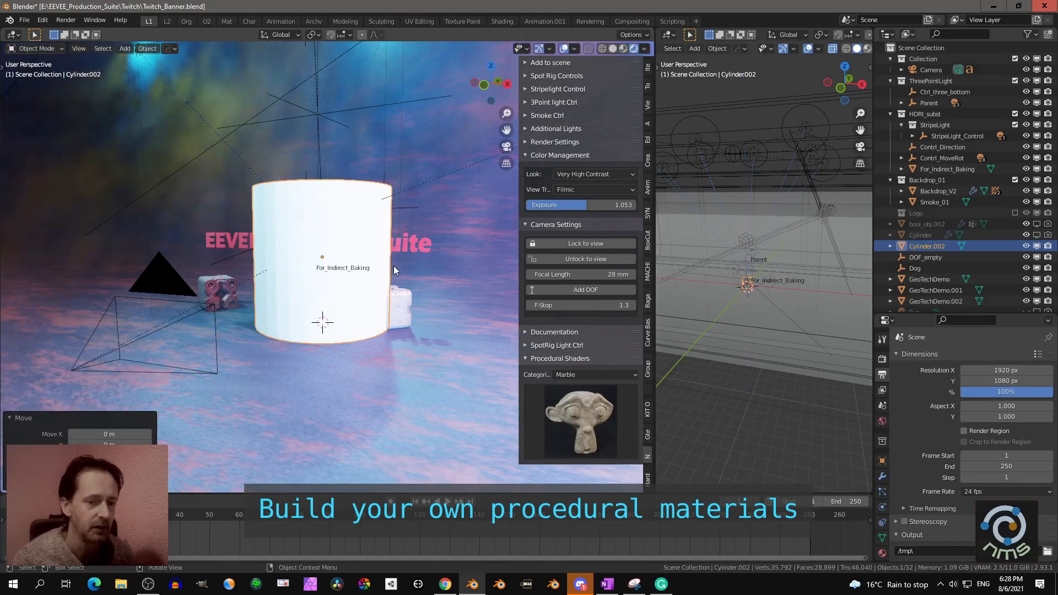
Set the cylinder's origin to the 3D cursor at its base and scale it down uniformly to about 0.295
right_click(331, 235)
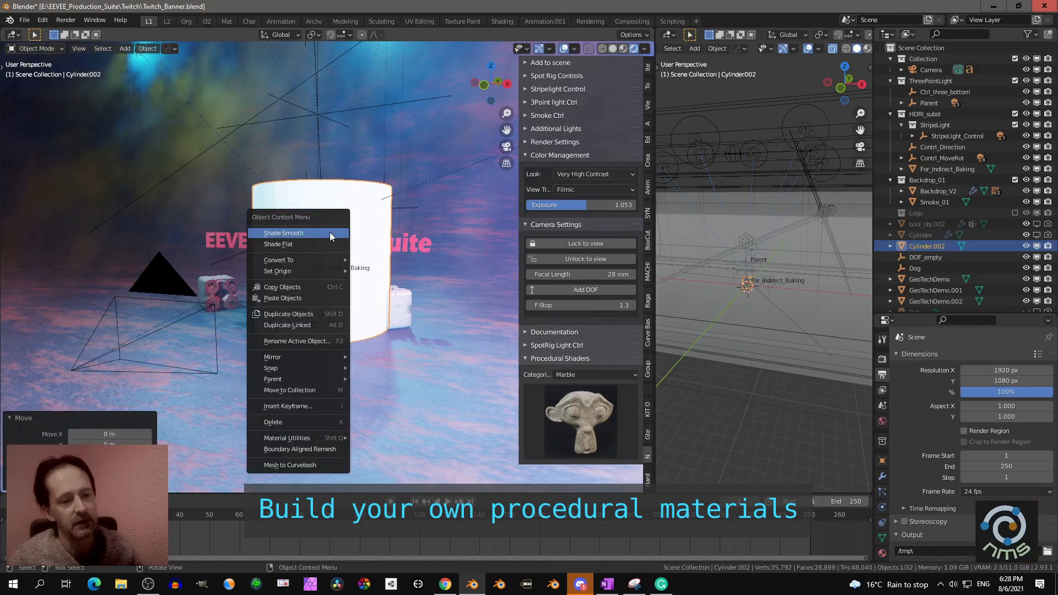
mouse_move(331, 271)
left_click(386, 293)
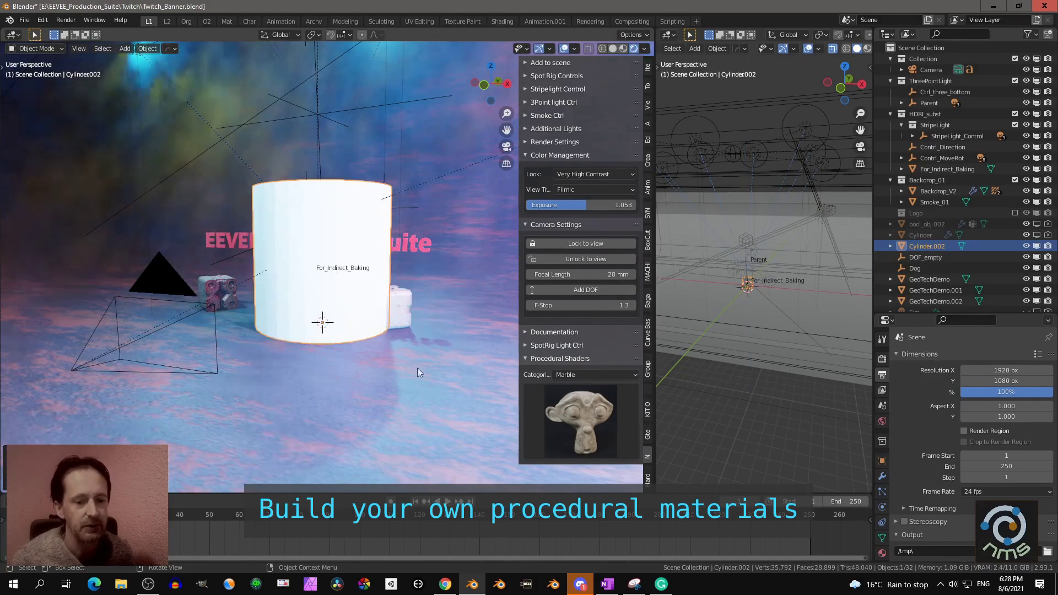
key("s")
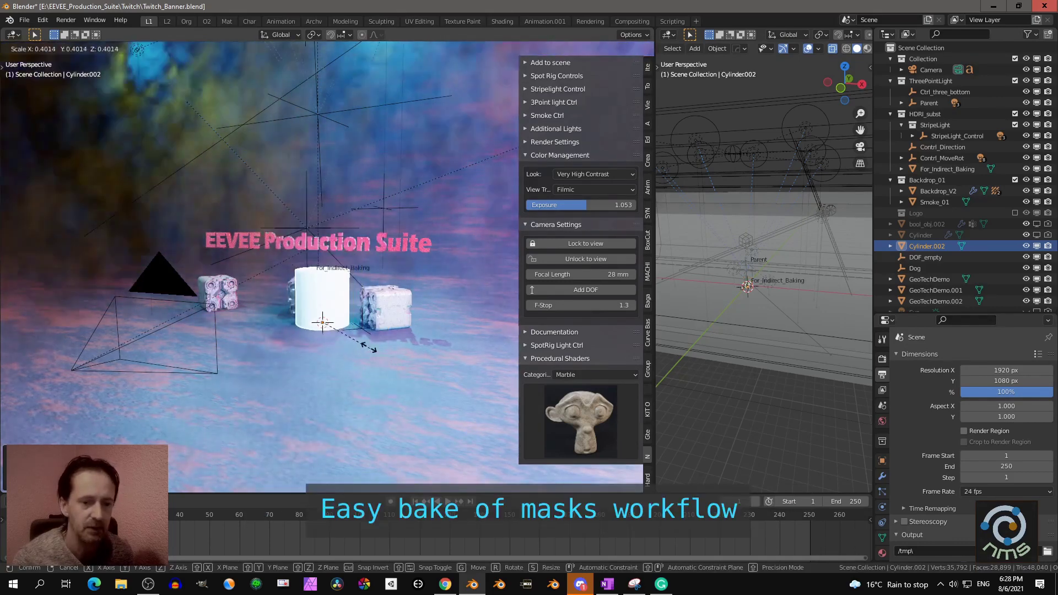
left_click(361, 339)
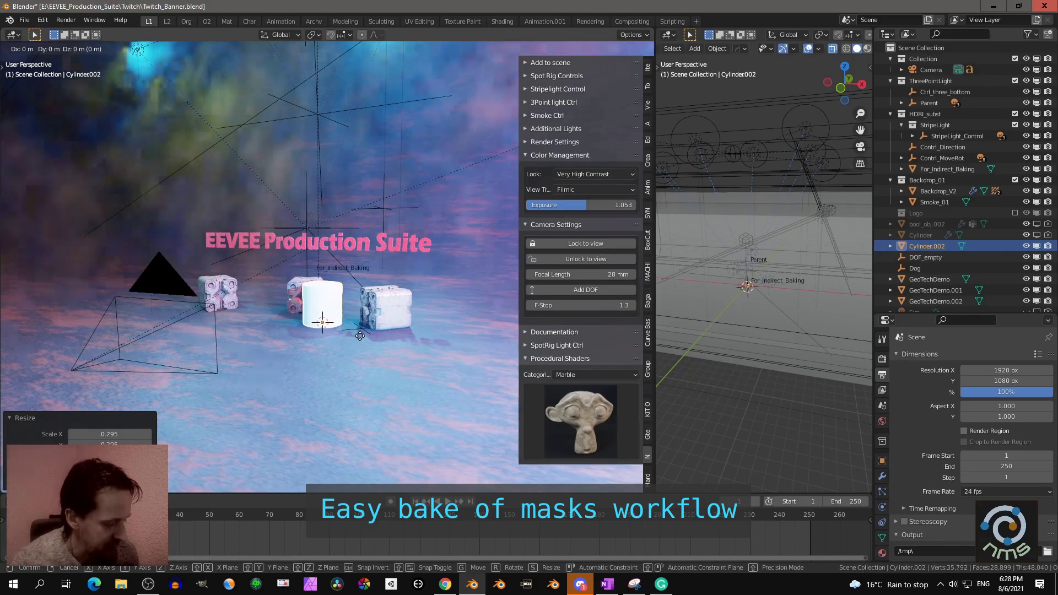
Move the cylinder across the floor with Z locked, about 0.63 m in X, to the open area in front of the blocks
key("g")
key("shift+z")
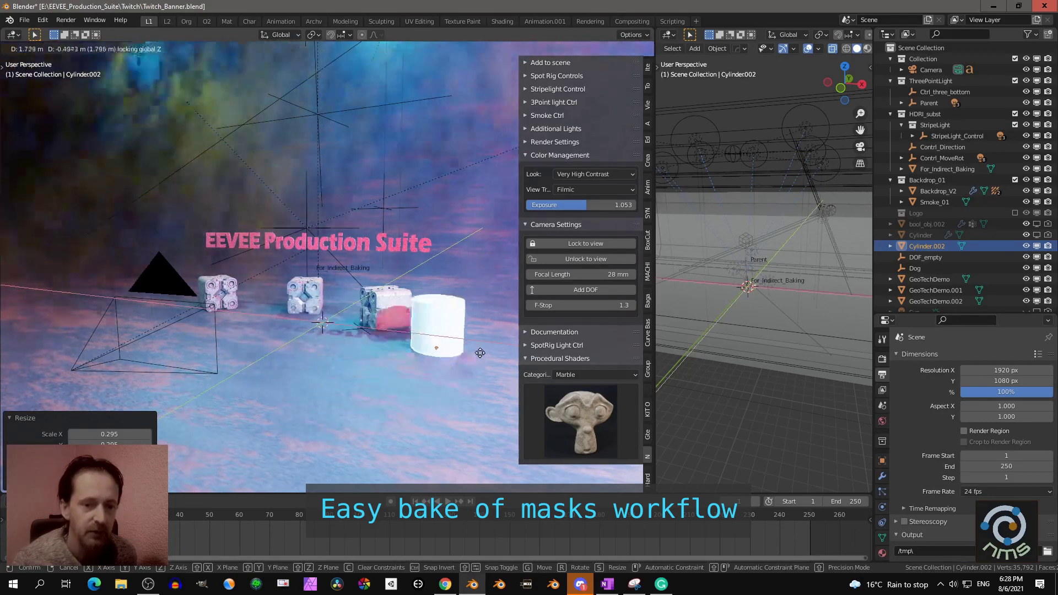
left_click(356, 376)
middle_click_drag(370, 374, 376, 367)
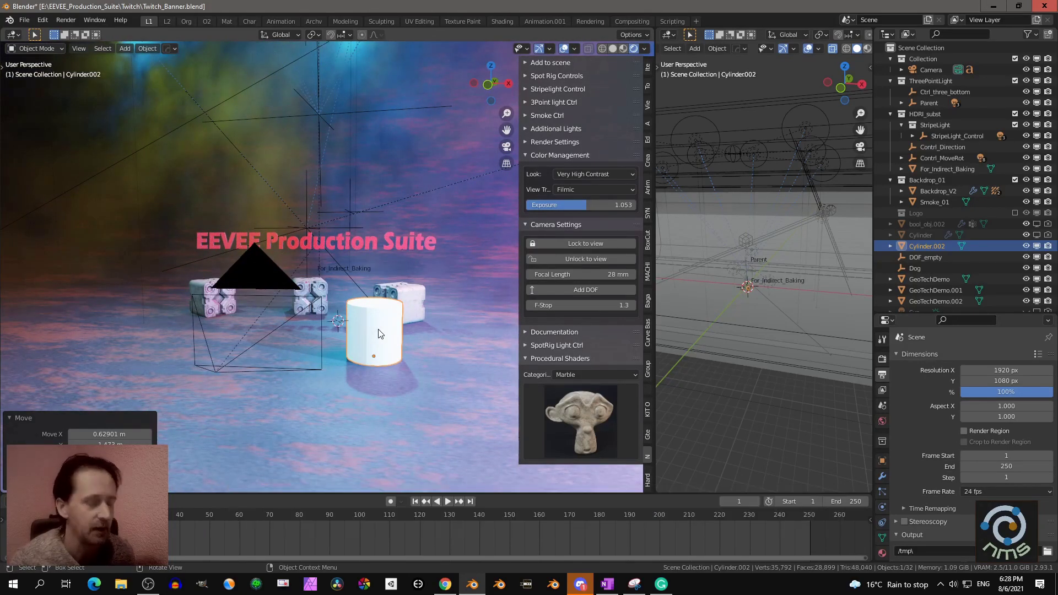
Add a HardOps bevel to the cylinder with 3 segments, width 0.0030 and a 30° angle limit
key("q")
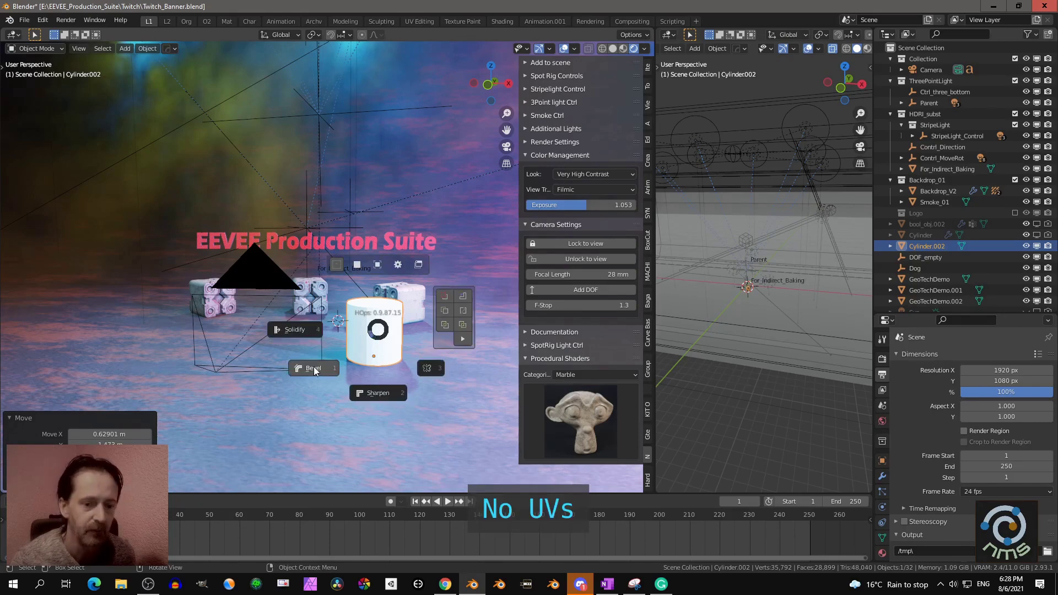
left_click(313, 368)
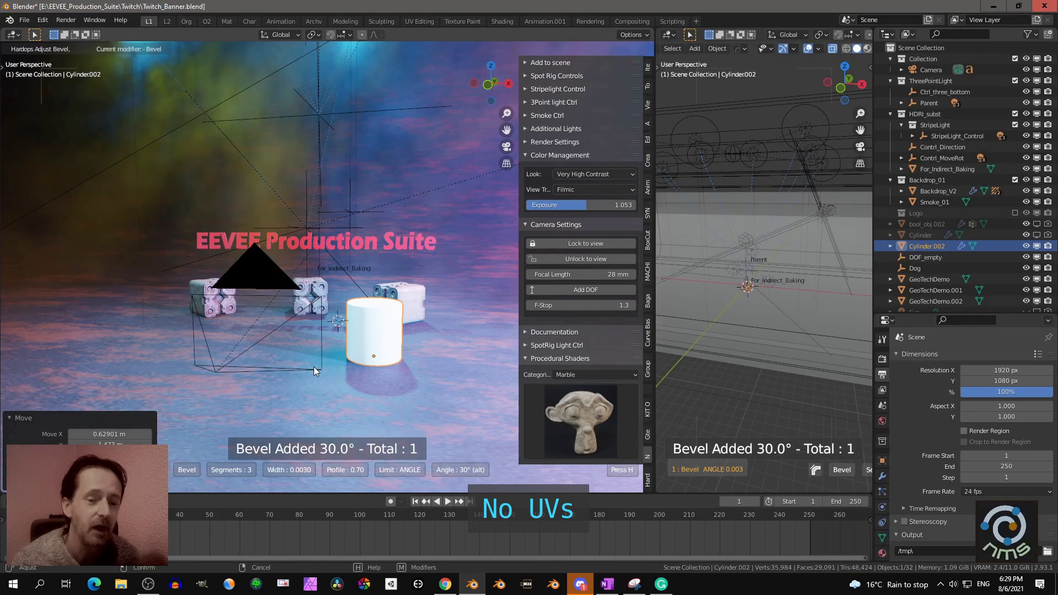
left_click(316, 366)
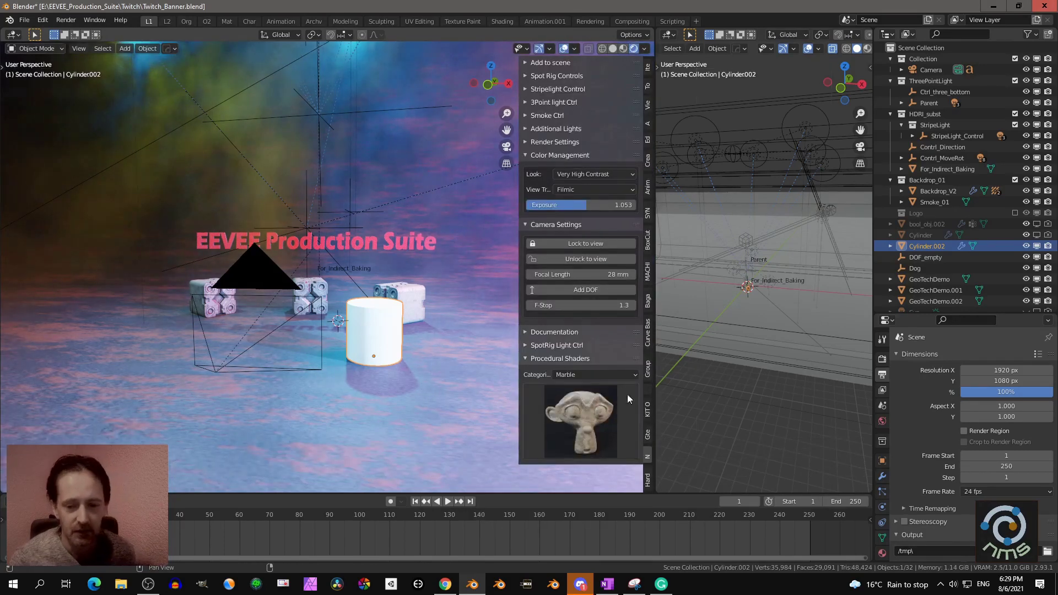
Apply the Marble 01 procedural material to the cylinder
left_click(583, 408)
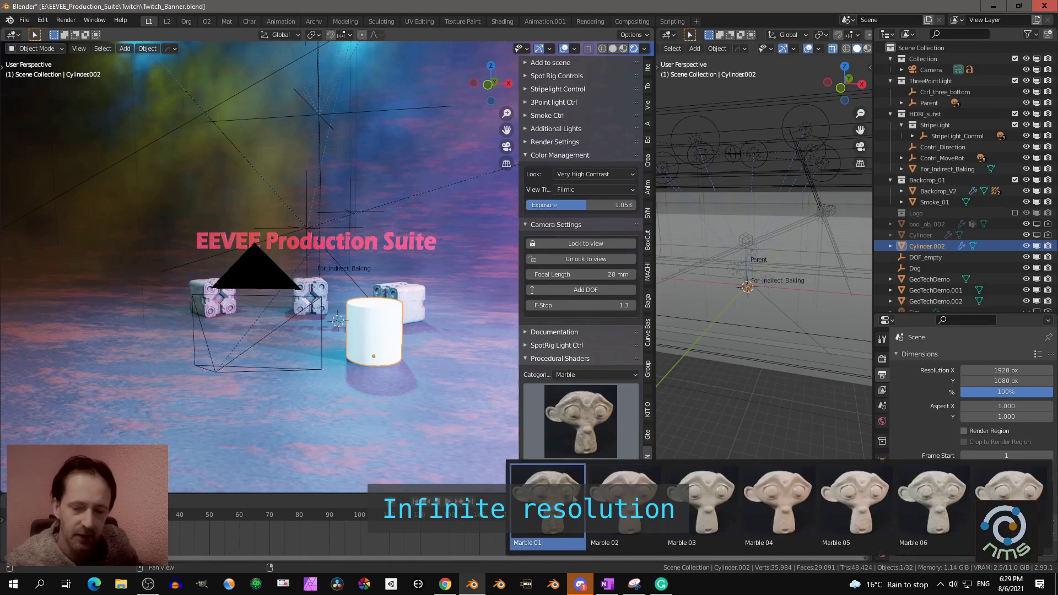
left_click(547, 499)
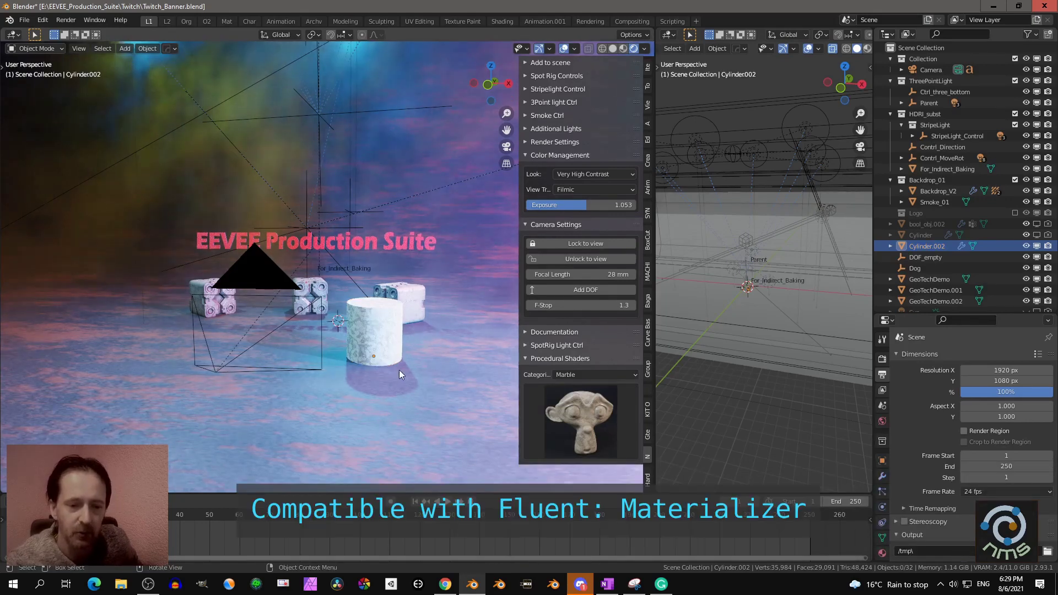
scroll(398, 371, "up", 5)
middle_click_drag(393, 369, 408, 349)
scroll(375, 357, "down", 5)
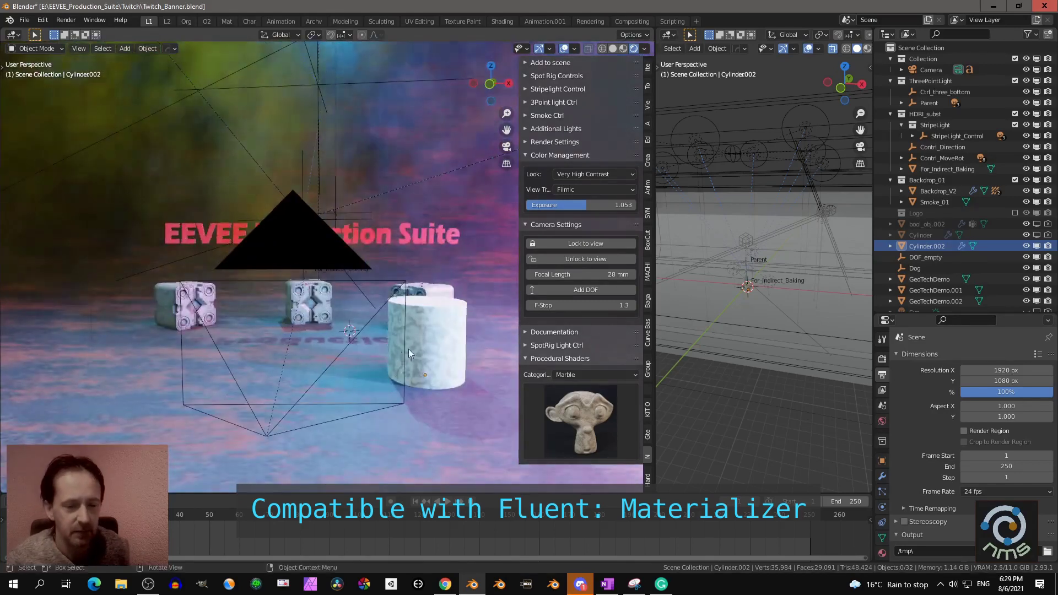
Move the marble cylinder about -2.89 m in X across the floor with Z locked and inspect its surface up close
left_click(441, 326)
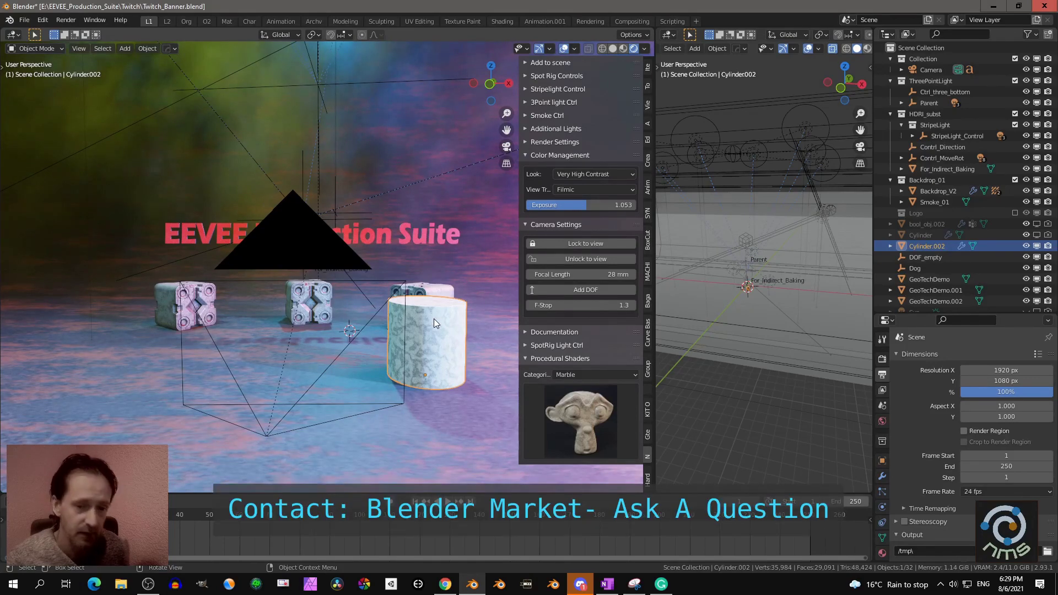
key("g")
key("shift+z")
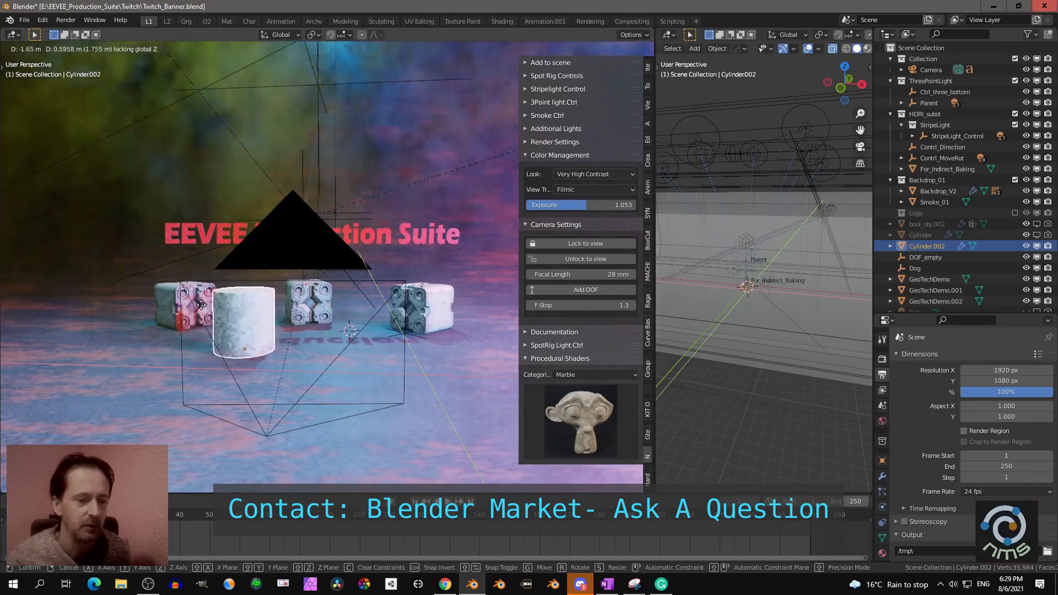
left_click(142, 299)
middle_click_drag(142, 300, 333, 275)
scroll(332, 276, "up", 5)
scroll(328, 276, "down", 6)
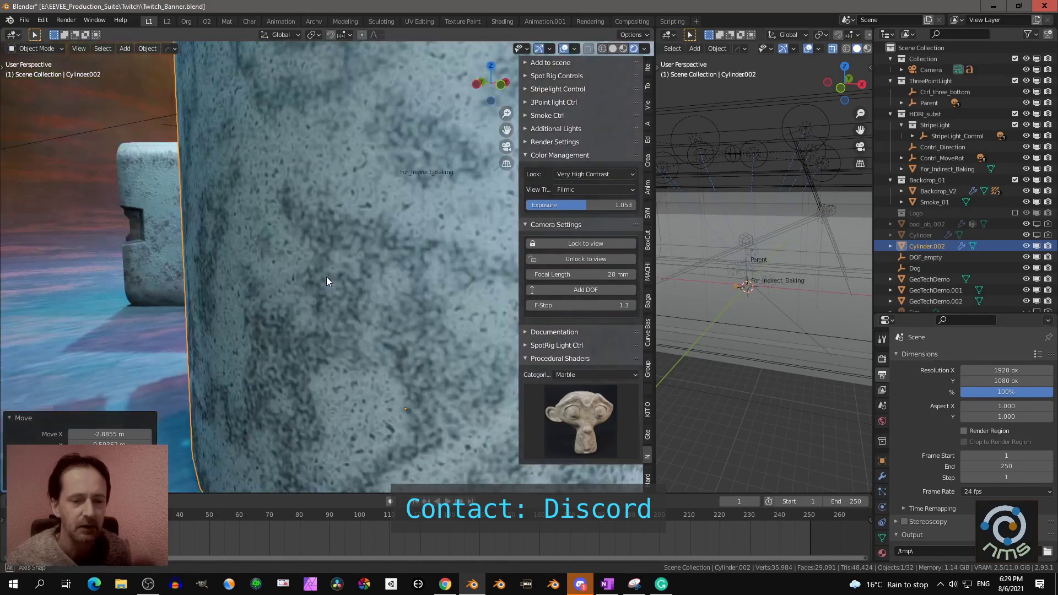
middle_click_drag(387, 288, 382, 293, "shift")
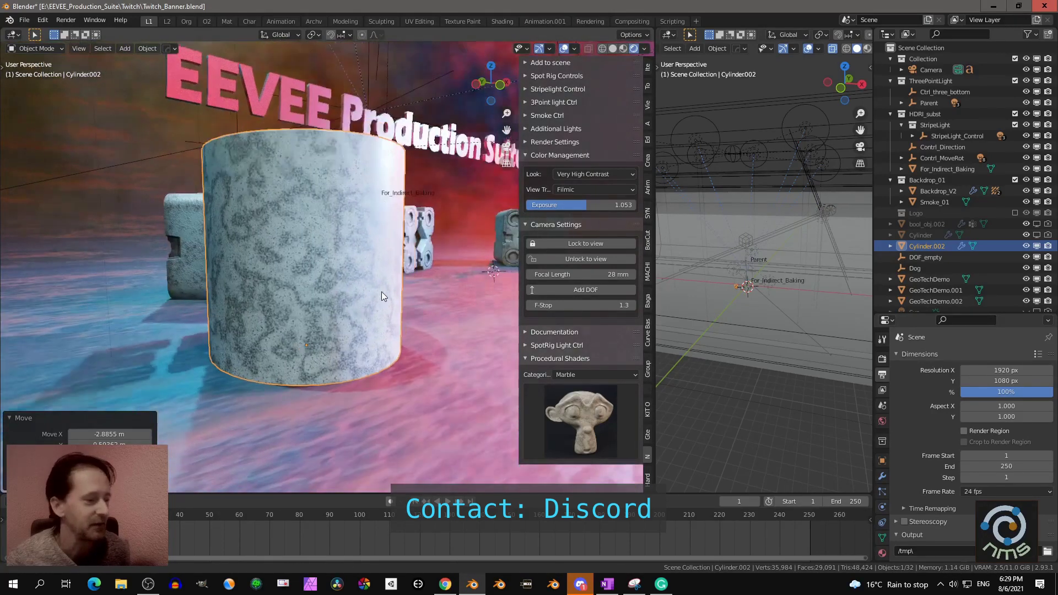
Switch the shader category to Rubber Antislip, apply the green Antislip 04 material to the cylinder and inspect its surface
left_click(587, 402)
left_click(580, 376)
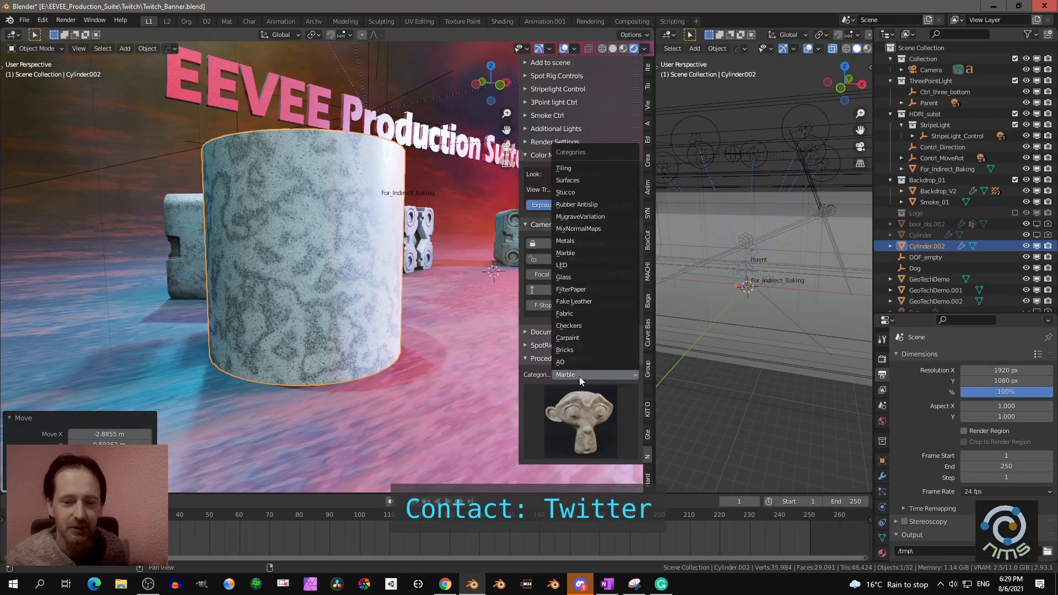
left_click(577, 206)
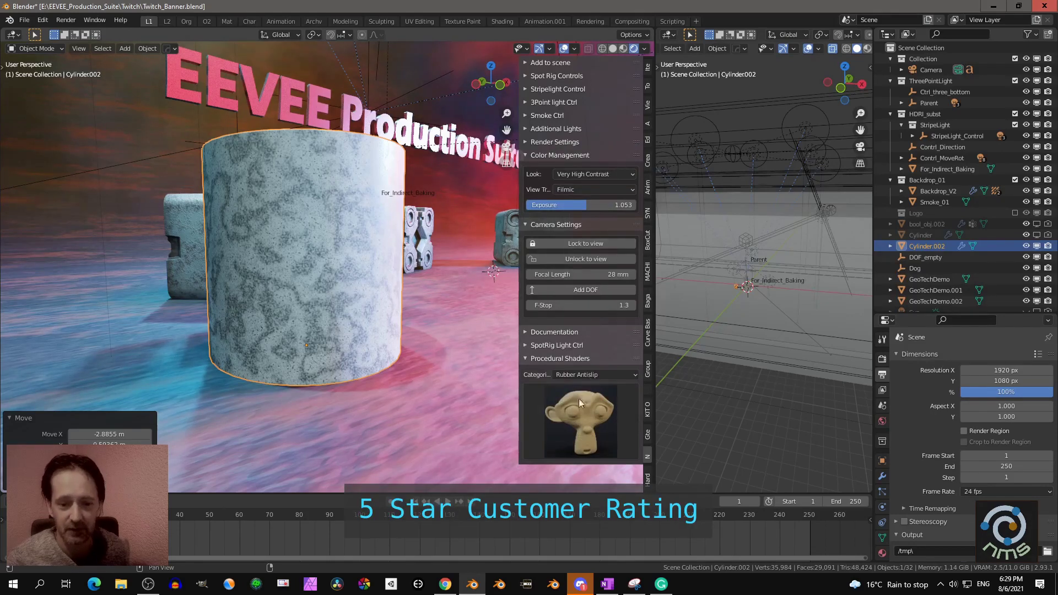
left_click(577, 421)
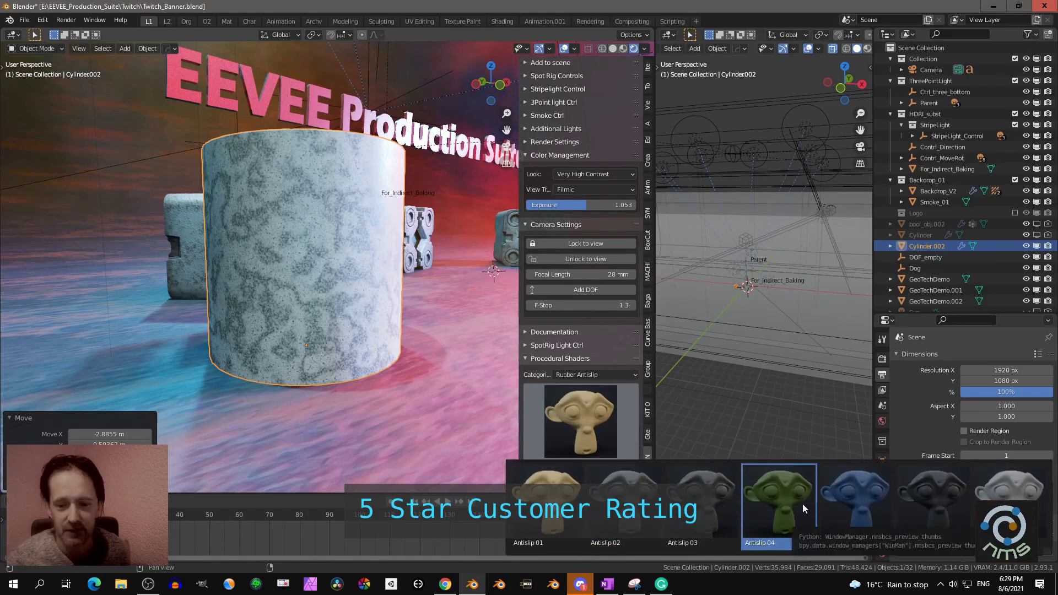
left_click(789, 505)
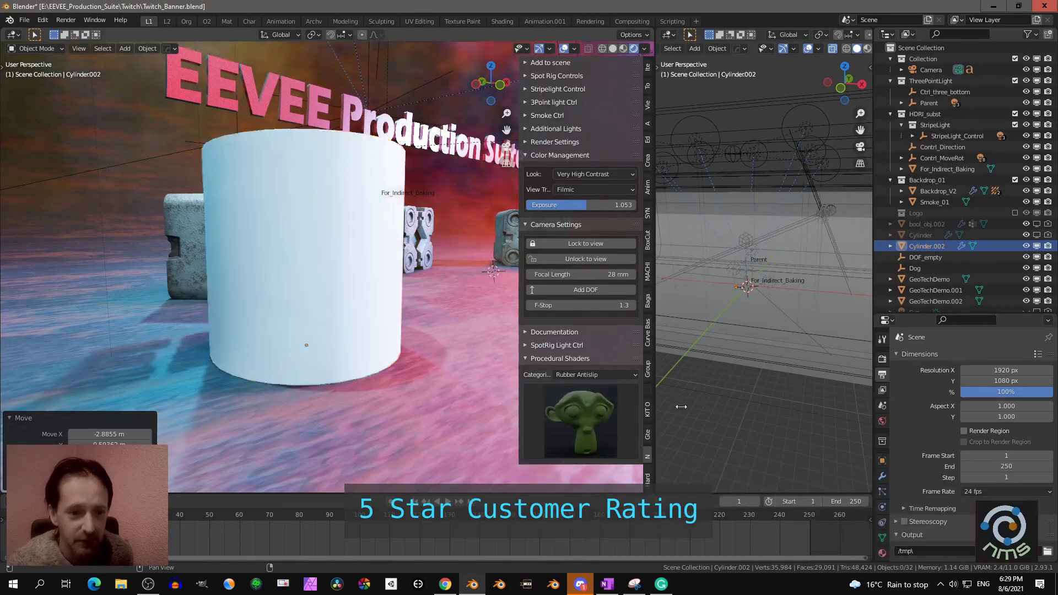
mouse_move(462, 303)
middle_mouse_down()
mouse_move(445, 313)
mouse_move(457, 319)
middle_mouse_up()
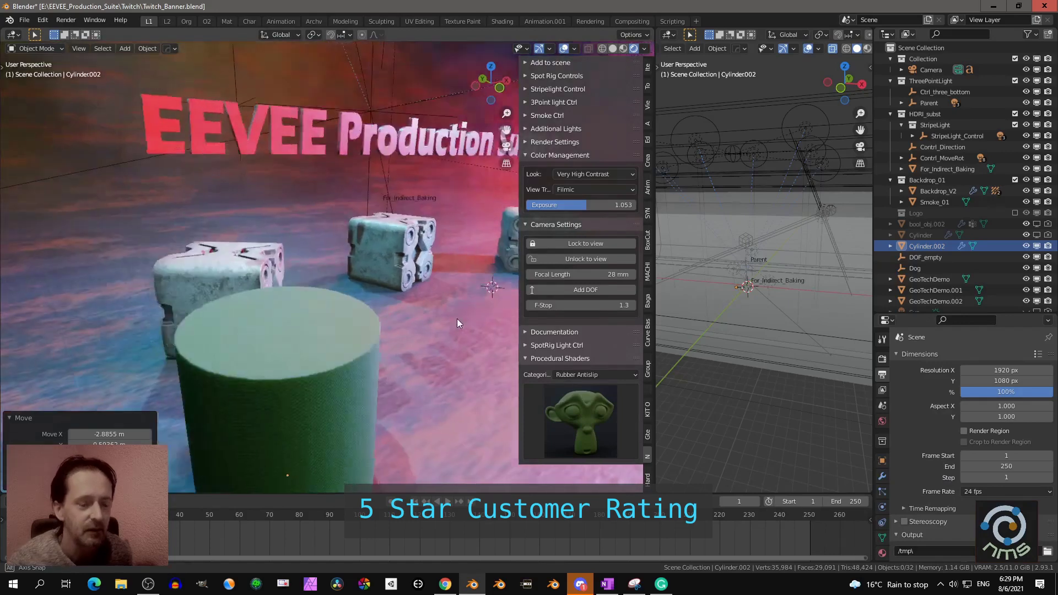
left_click(326, 365)
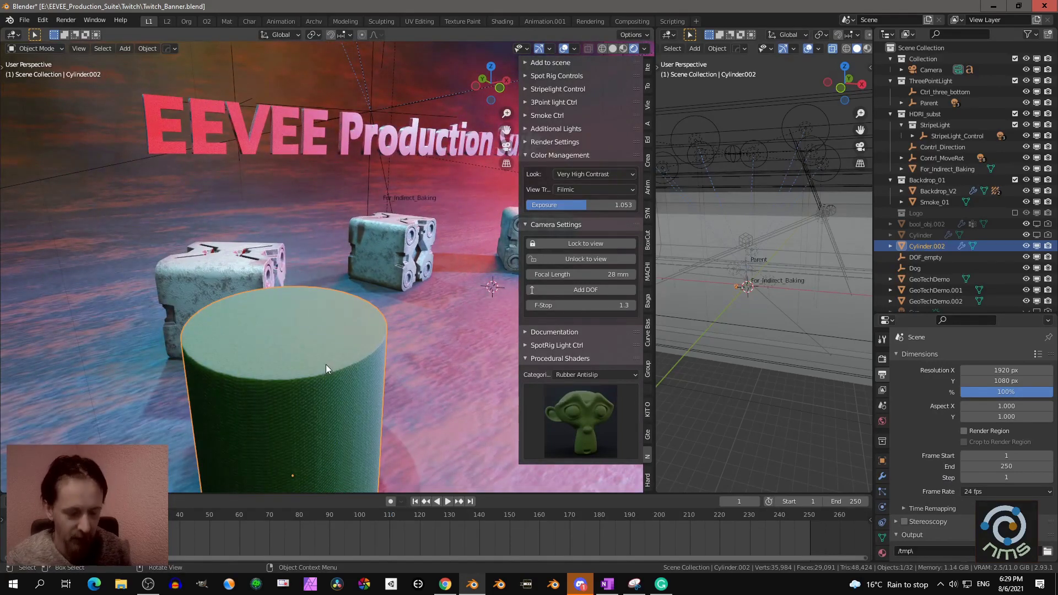
middle_click_drag(326, 365, 397, 290)
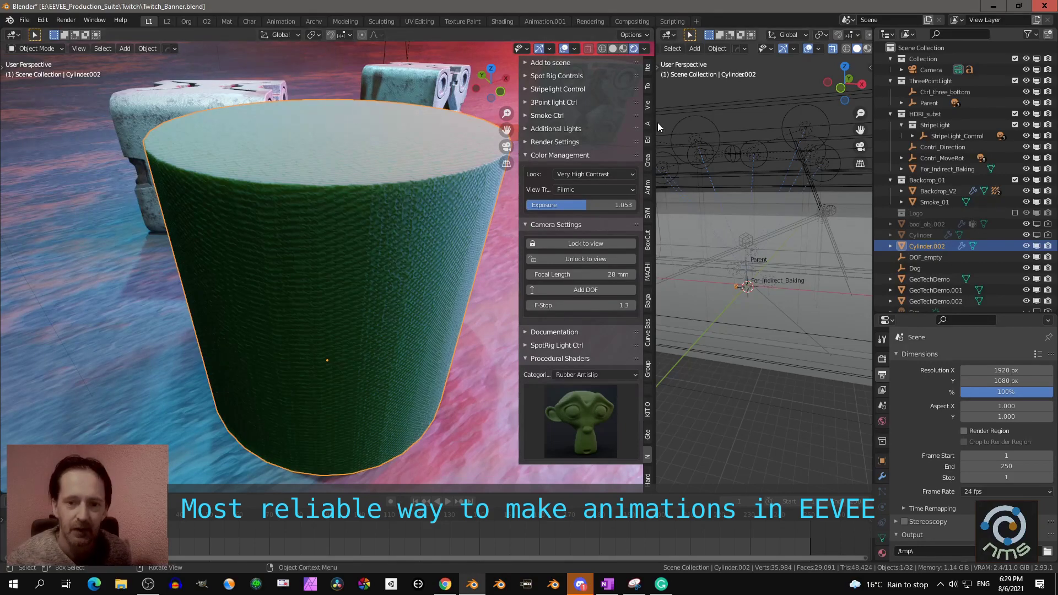
Widen the second 3D viewport and turn it into a Shader Editor showing the cylinder's Antislip_Rubber node group
left_click_drag(656, 124, 612, 83)
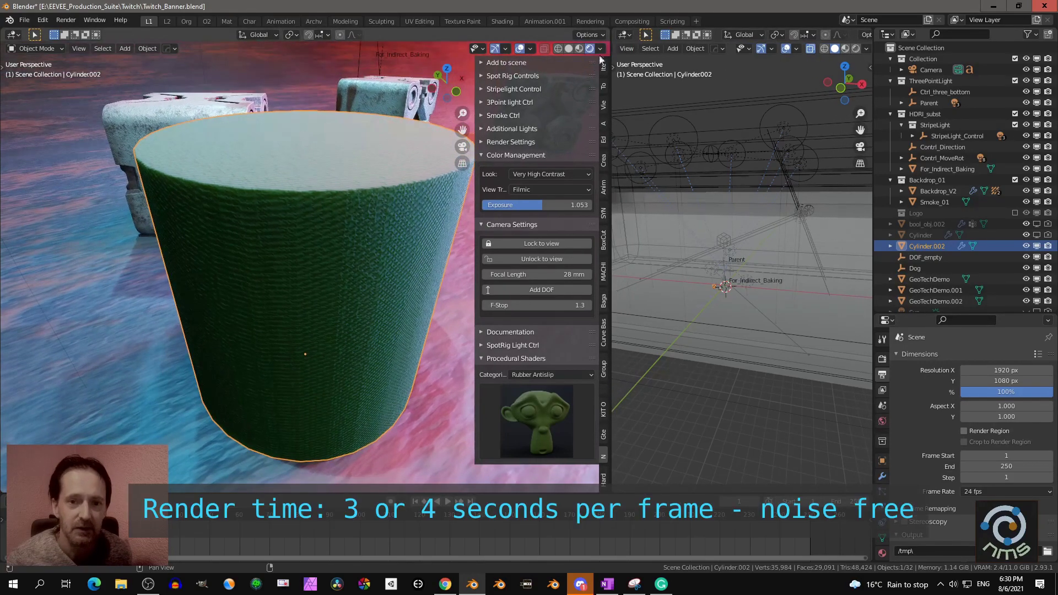
left_click(625, 36)
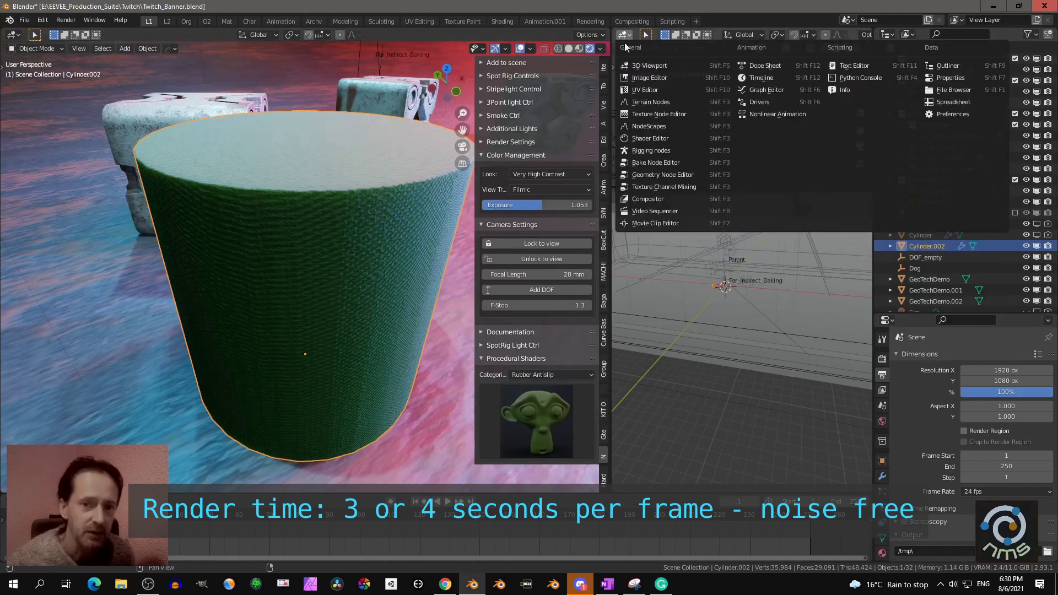
left_click(632, 142)
scroll(695, 205, "down", 1)
middle_click_drag(695, 173, 859, 111)
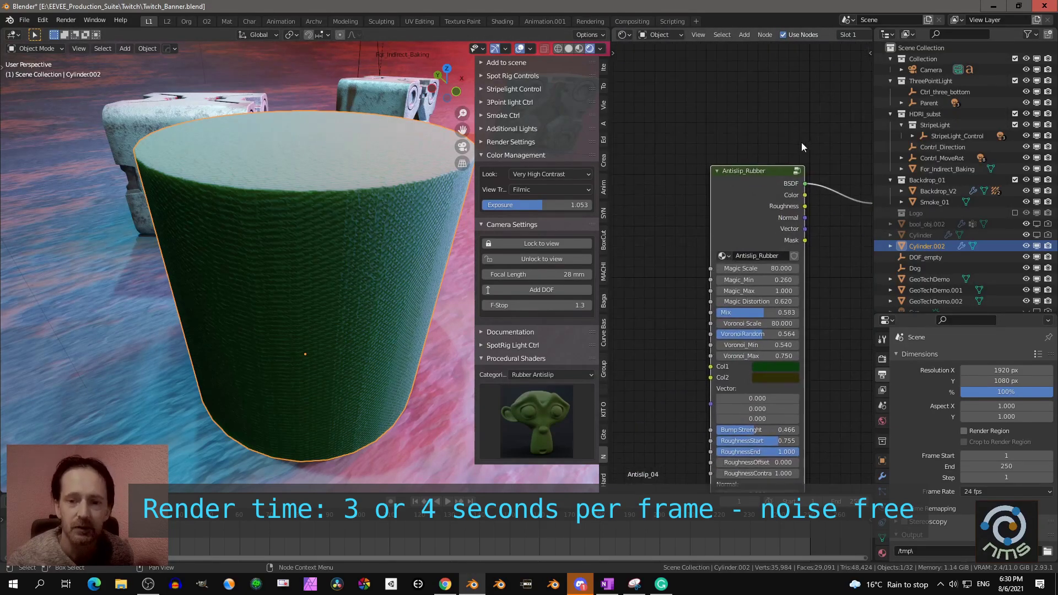
middle_click_drag(802, 144, 765, 91)
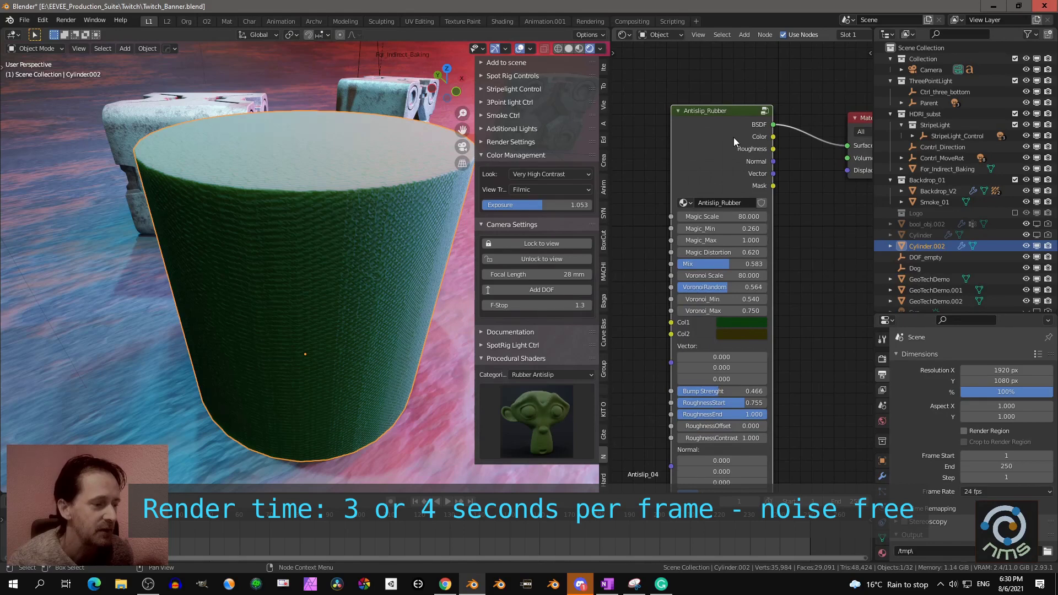
Set the Antislip_Rubber group's Subsurface value to about 0.337
scroll(737, 171, "down", 3)
middle_click_drag(737, 171, 747, 129)
scroll(738, 151, "up", 2)
middle_click_drag(434, 229, 419, 221)
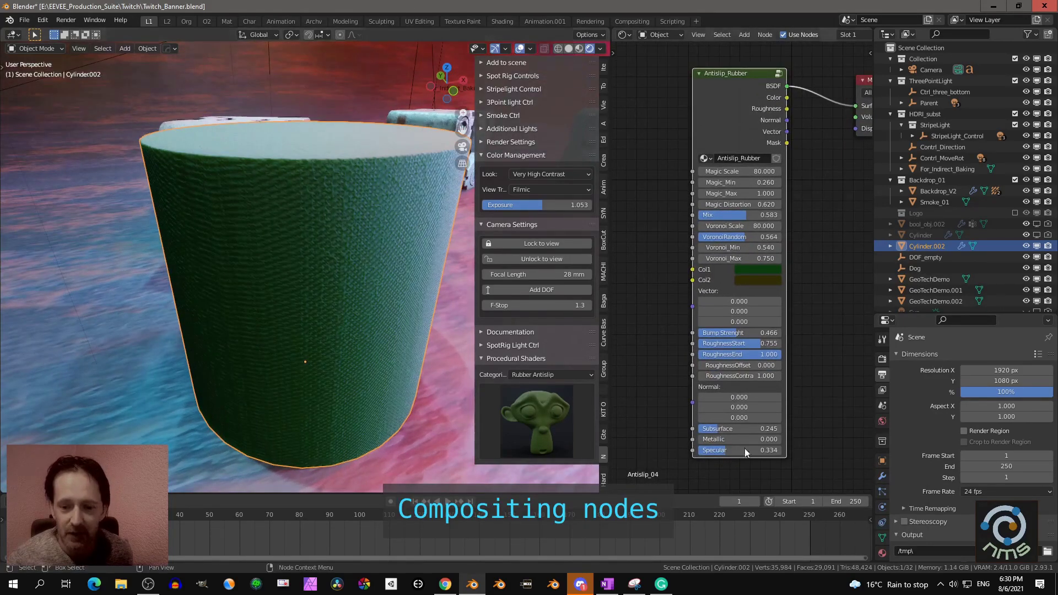
middle_click_drag(736, 425, 730, 380)
mouse_move(729, 384)
left_mouse_down()
mouse_move(770, 384)
mouse_move(736, 384)
left_mouse_up()
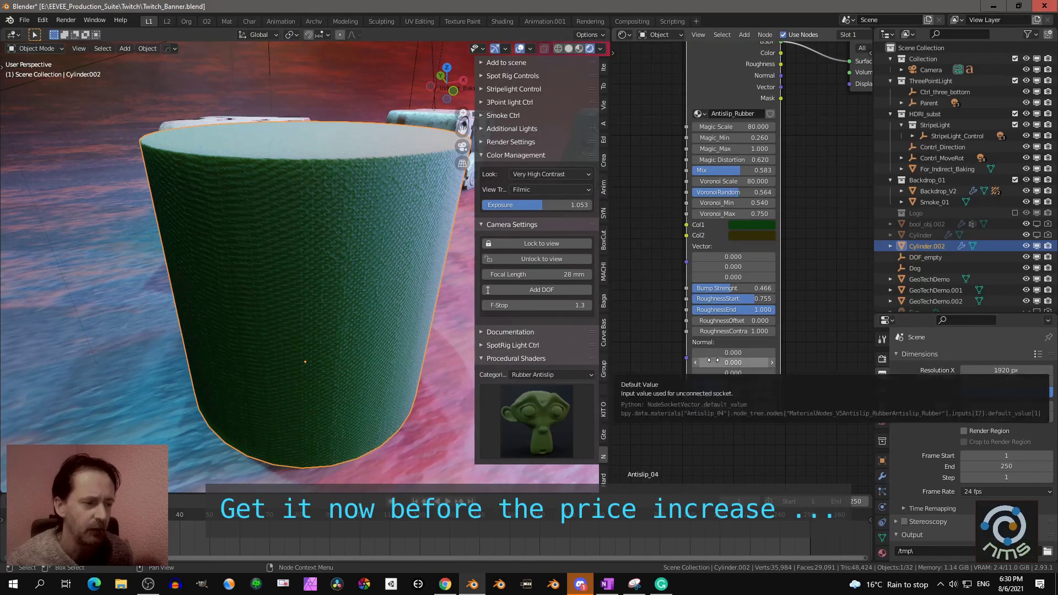
Enter the Antislip_Rubber node group, examine its internal nodes through to the Principled BSDF, and exit the group
key("Tab")
scroll(805, 205, "down", 8)
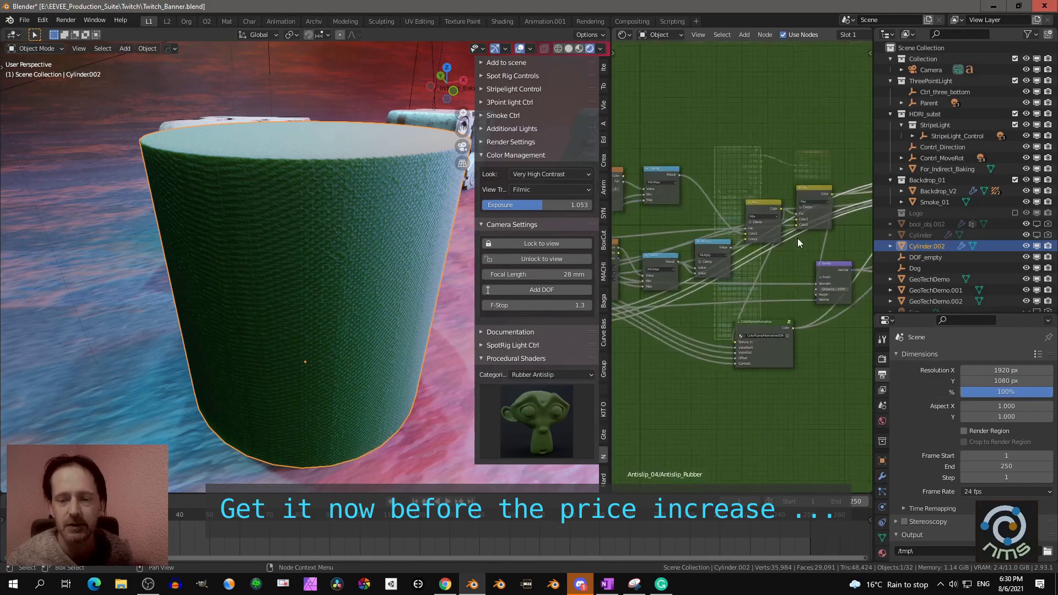
middle_click_drag(799, 239, 662, 257)
middle_click_drag(758, 227, 651, 246)
scroll(651, 245, "up", 8)
middle_click_drag(647, 199, 671, 212)
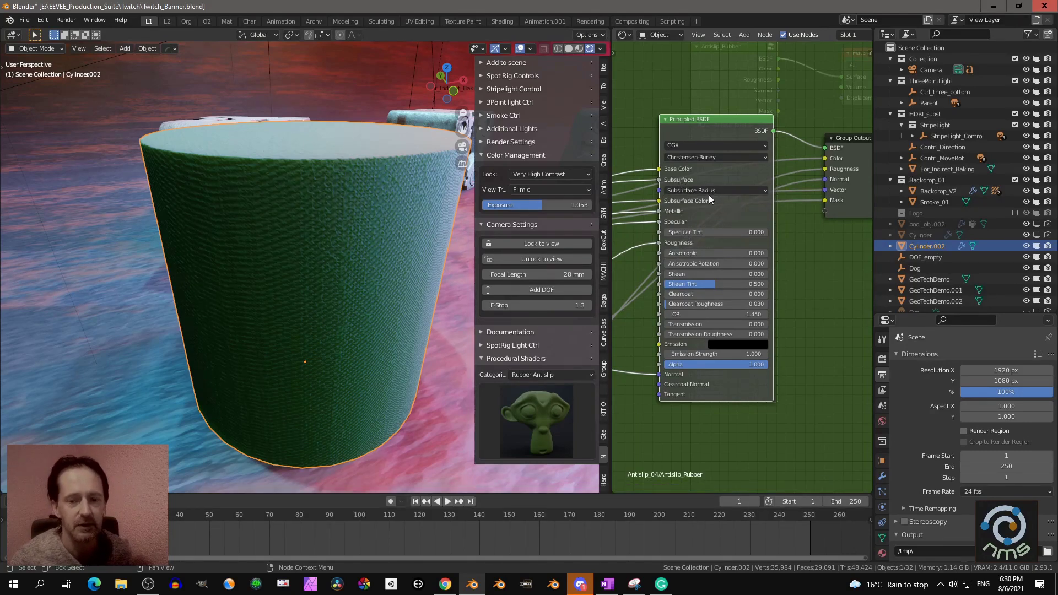
key("Tab")
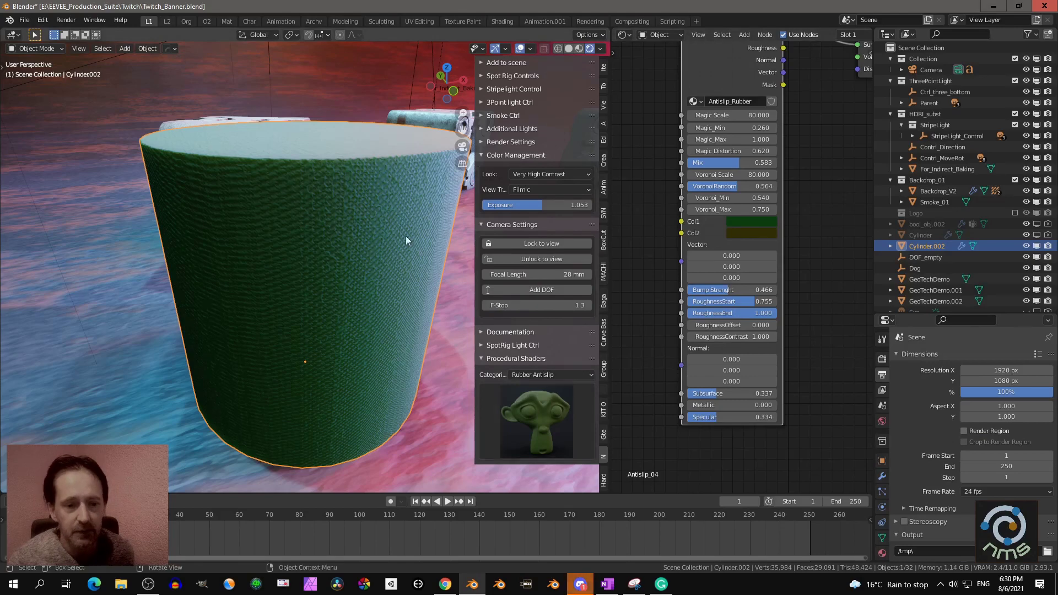
Switch the procedural shader category to Tiling and open its preset previews
middle_click_drag(405, 236, 350, 285)
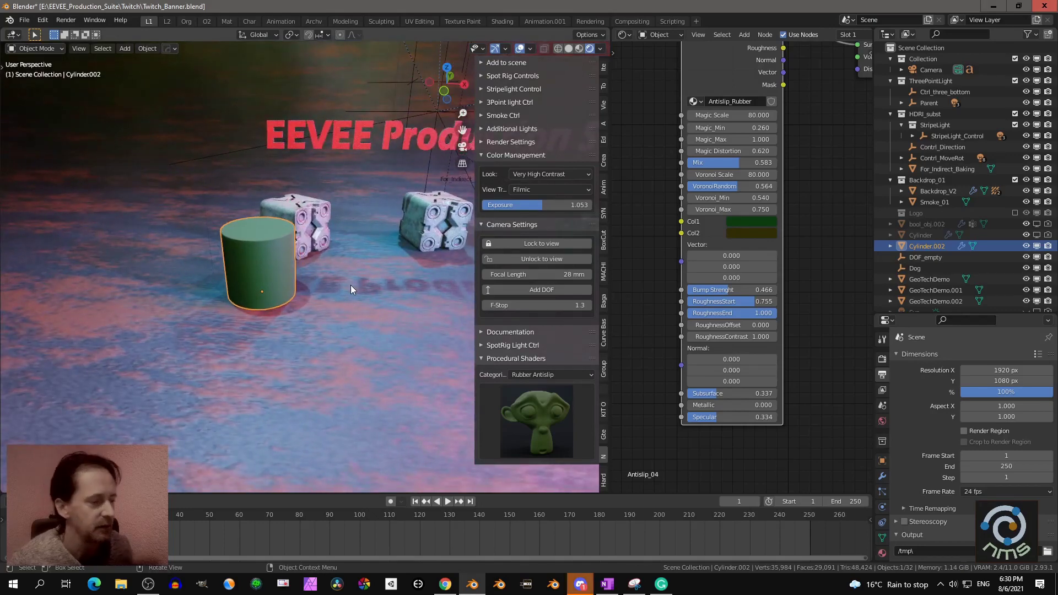
left_click(548, 375)
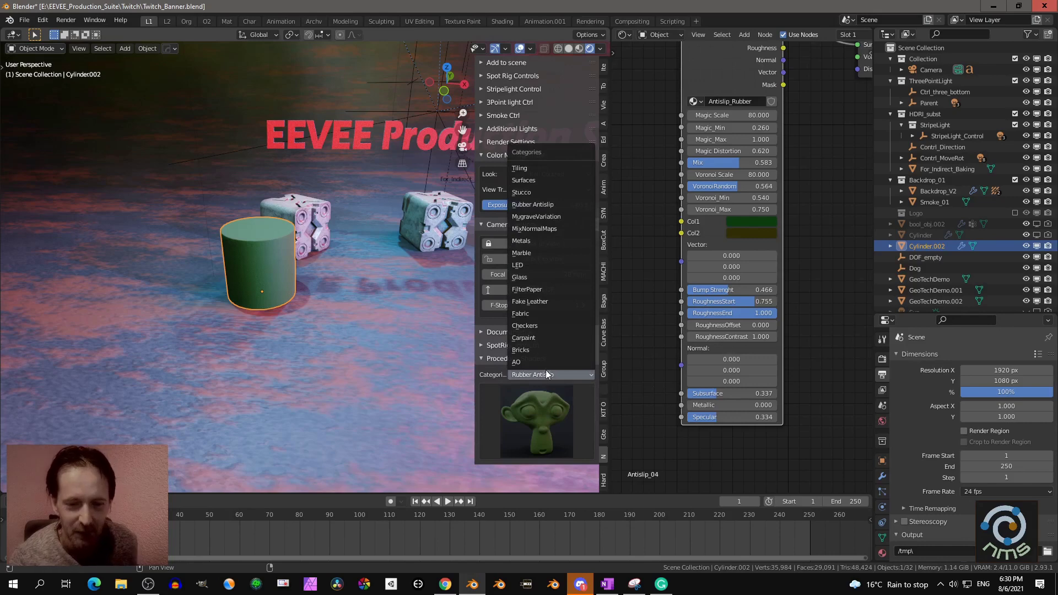
left_click(540, 166)
left_click(538, 417)
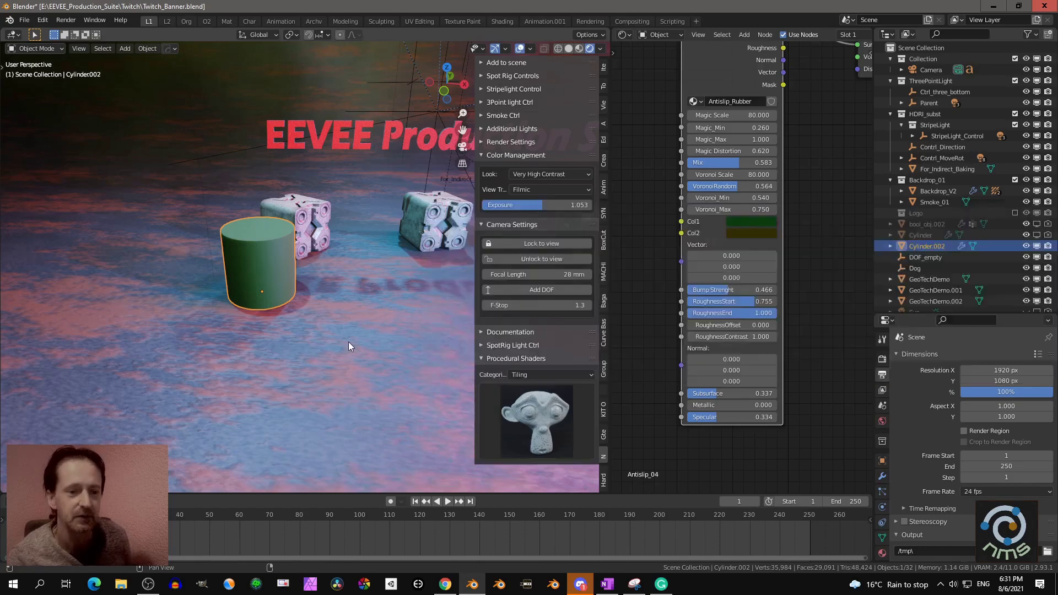
Place the 3D cursor on the floor beside the cylinder, add a 2 m plane there and raise it about 0.003 m in Z
middle_click_drag(370, 303, 295, 286, "shift")
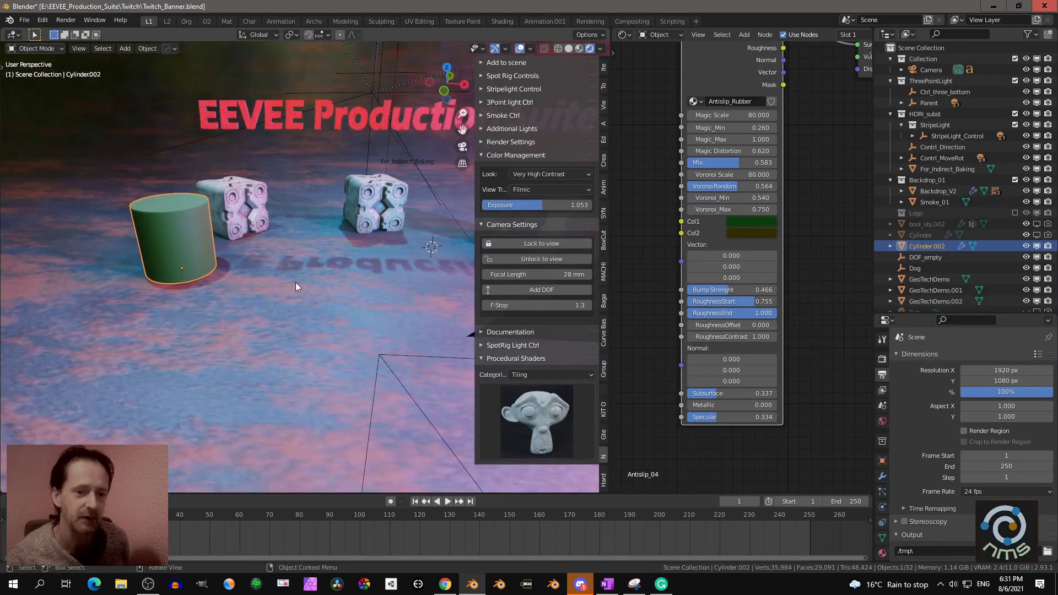
right_click(309, 266, "shift")
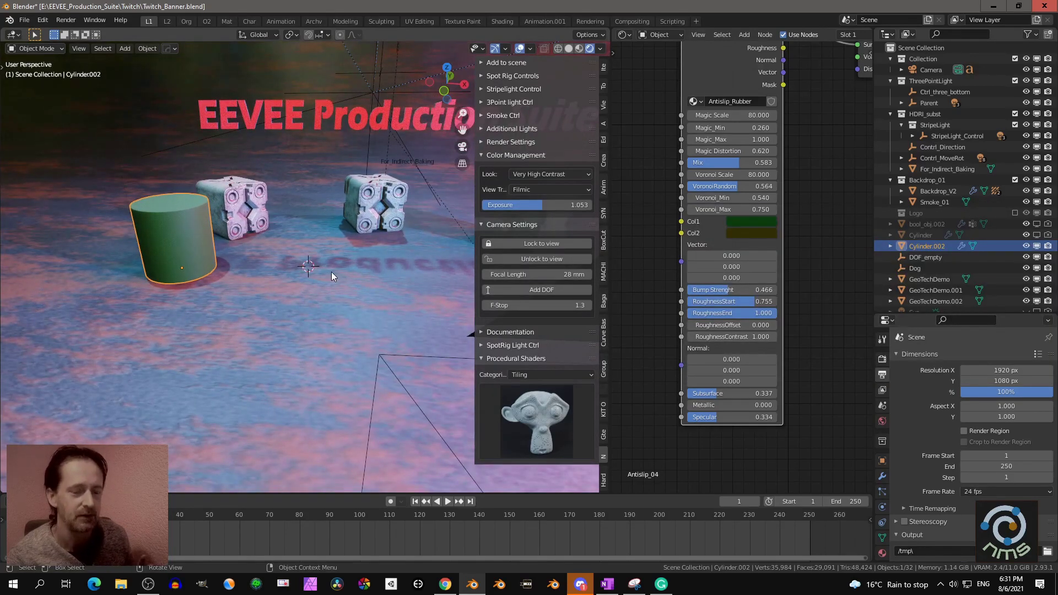
key("shift+a")
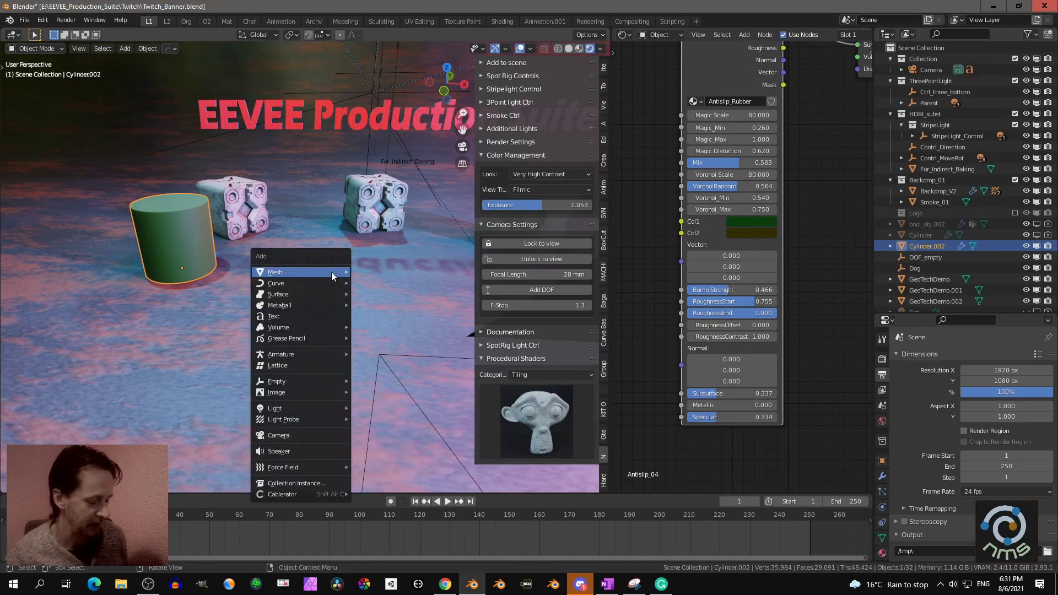
mouse_move(332, 273)
key("Right")
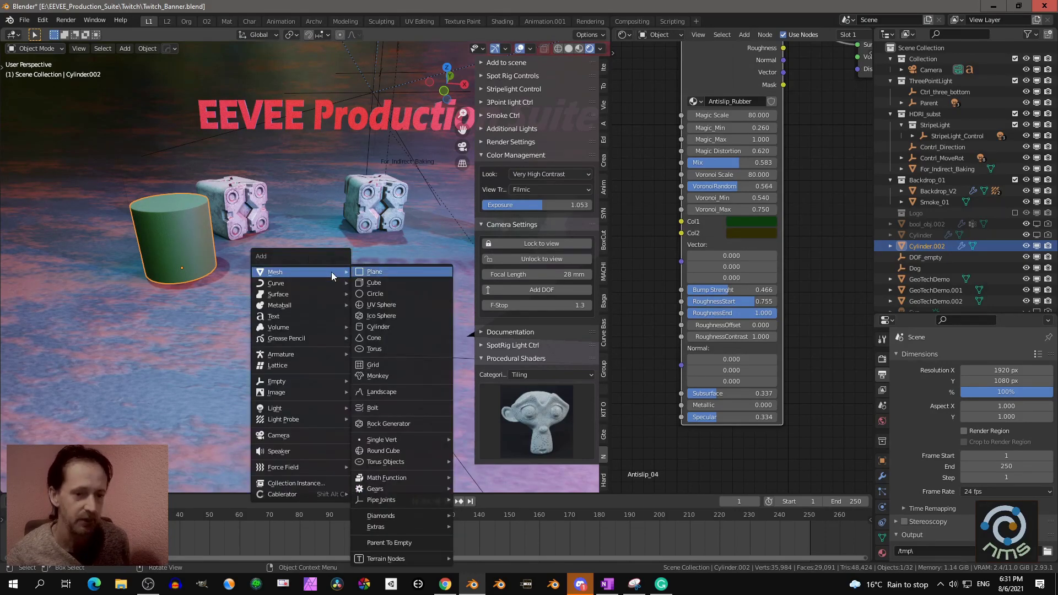
key("Return")
key("g")
key("z")
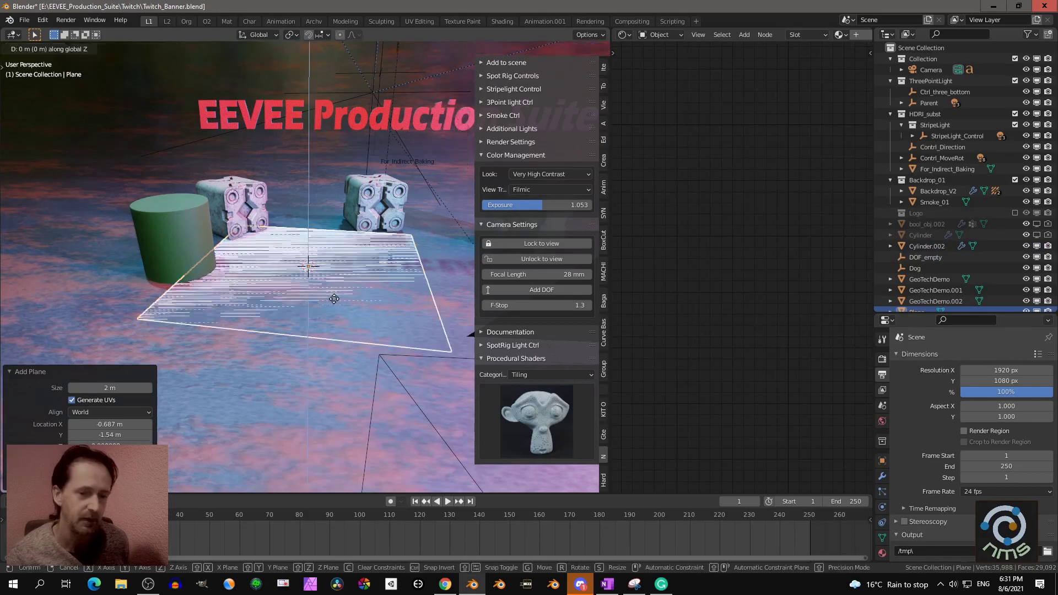
left_click(334, 299)
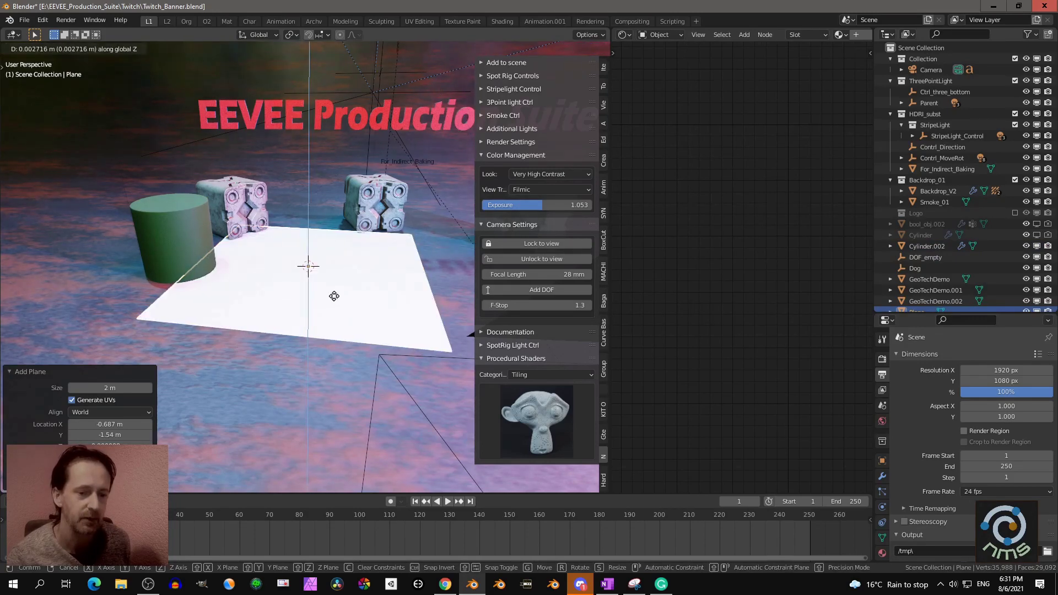
Scale the plane to about 0.698 of its size and apply its transform
middle_click_drag(326, 298, 342, 320)
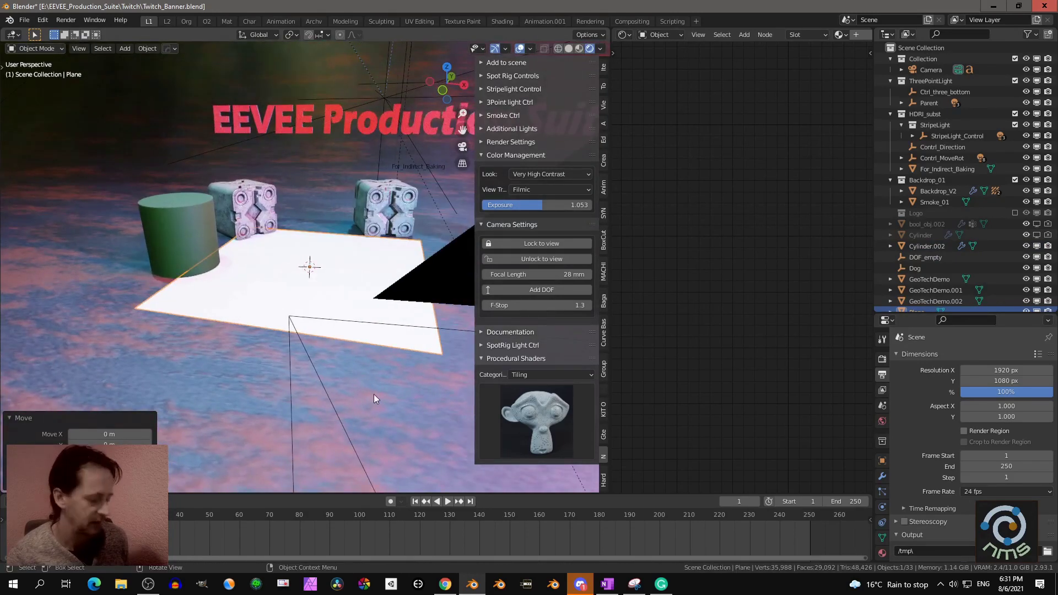
key("s")
left_click(359, 339)
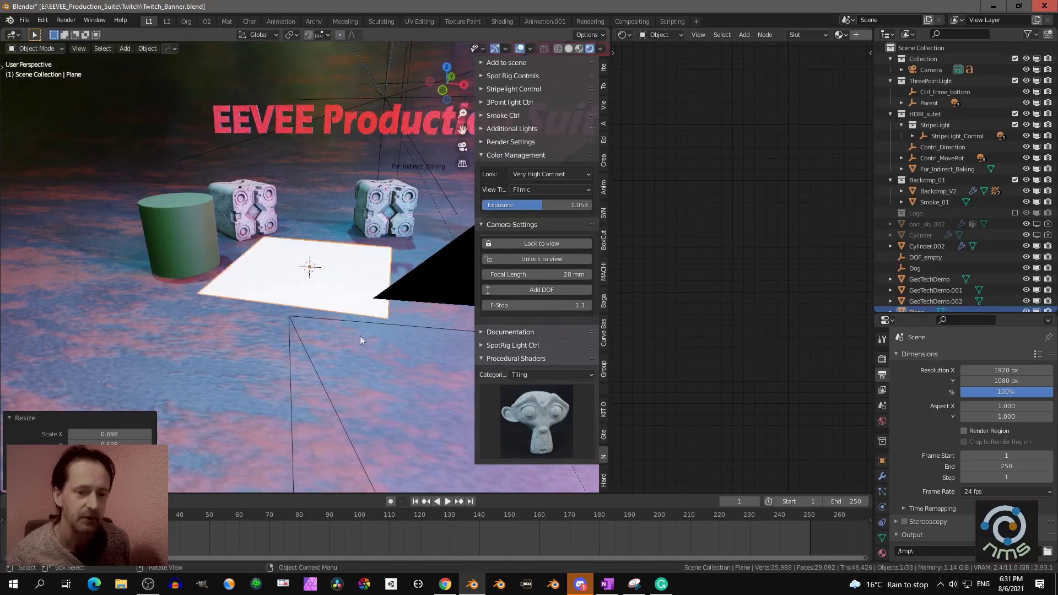
middle_click_drag(360, 336, 385, 289)
middle_click_drag(379, 295, 333, 307)
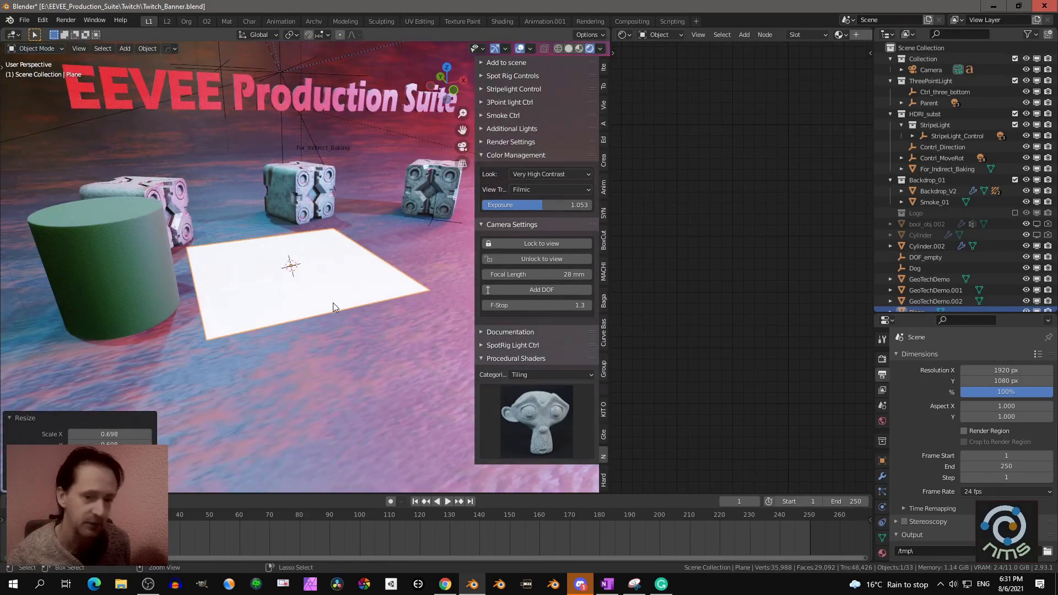
key("ctrl+a")
left_click(318, 323)
scroll(318, 319, "up", 3)
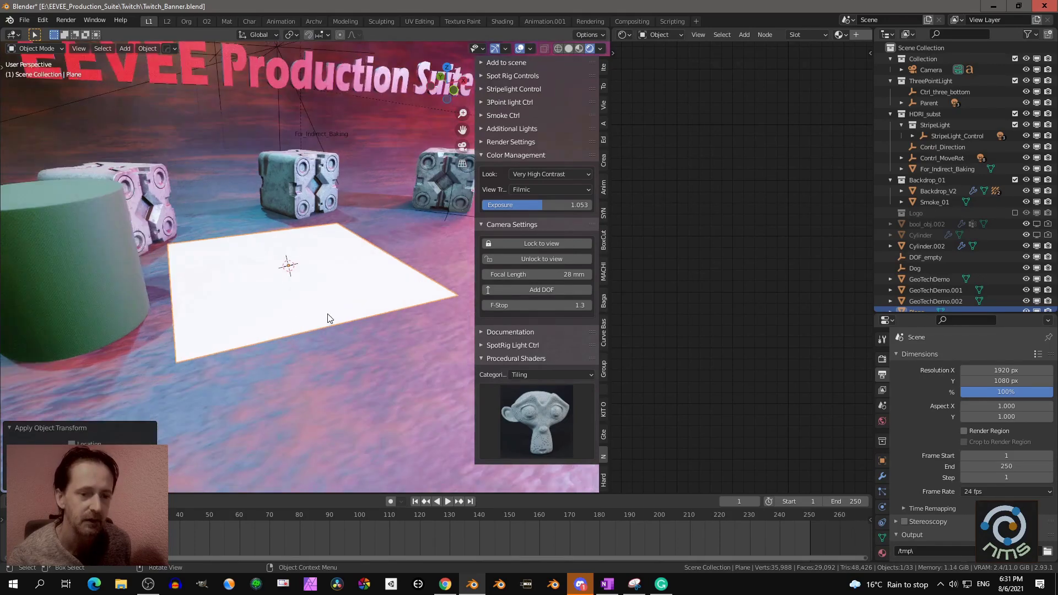
Apply the Tiles 07 procedural material to the plane and inspect its surface up close
left_click(532, 379)
left_click(526, 399)
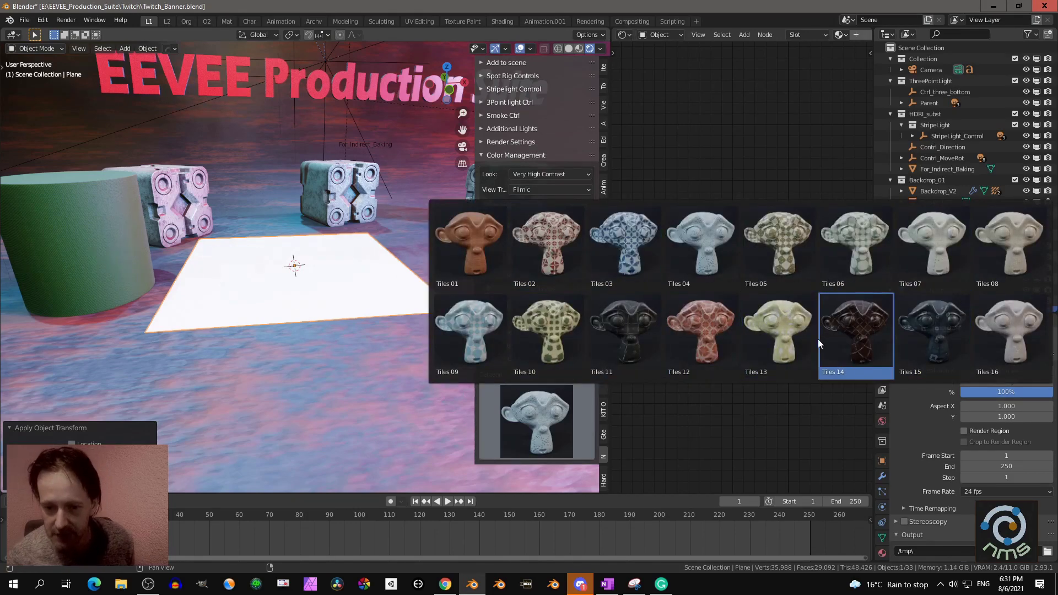
left_click(940, 238)
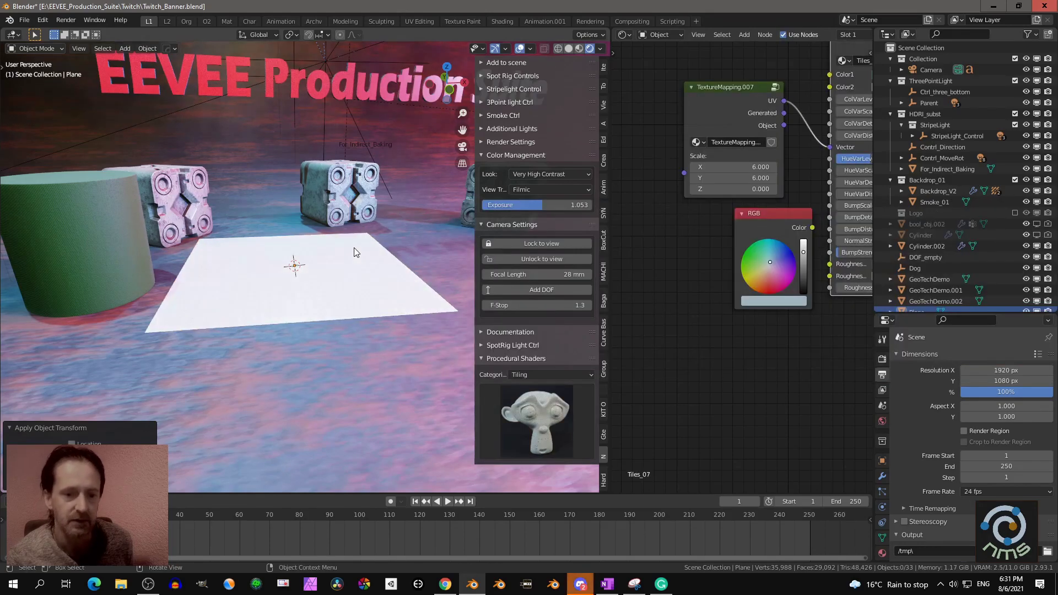
scroll(356, 260, "up", 6)
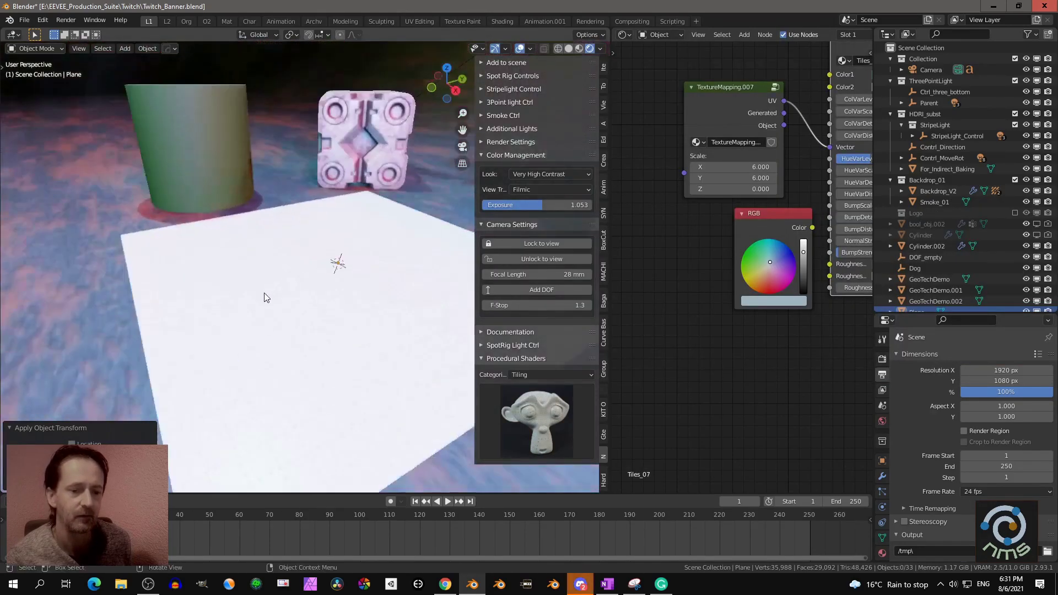
middle_click_drag(277, 302, 508, 435)
Apply the Tiles 08 procedural material to the plane and inspect it from several angles
left_click(508, 434)
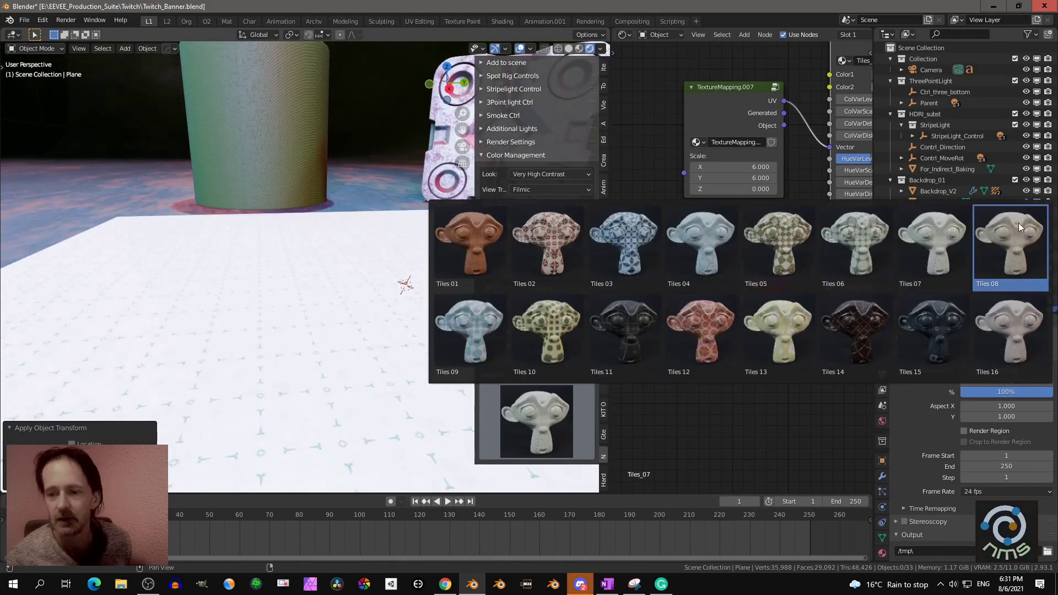
left_click(1002, 238)
middle_click_drag(299, 272, 383, 312)
scroll(358, 313, "down", 3)
scroll(305, 299, "down", 3)
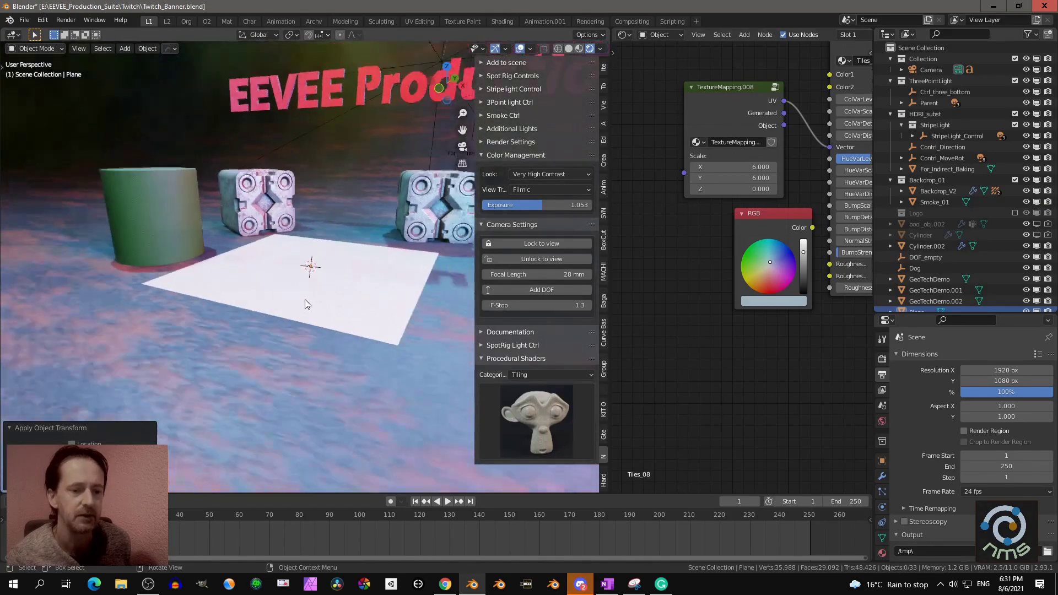
middle_click_drag(263, 282, 350, 287, "shift")
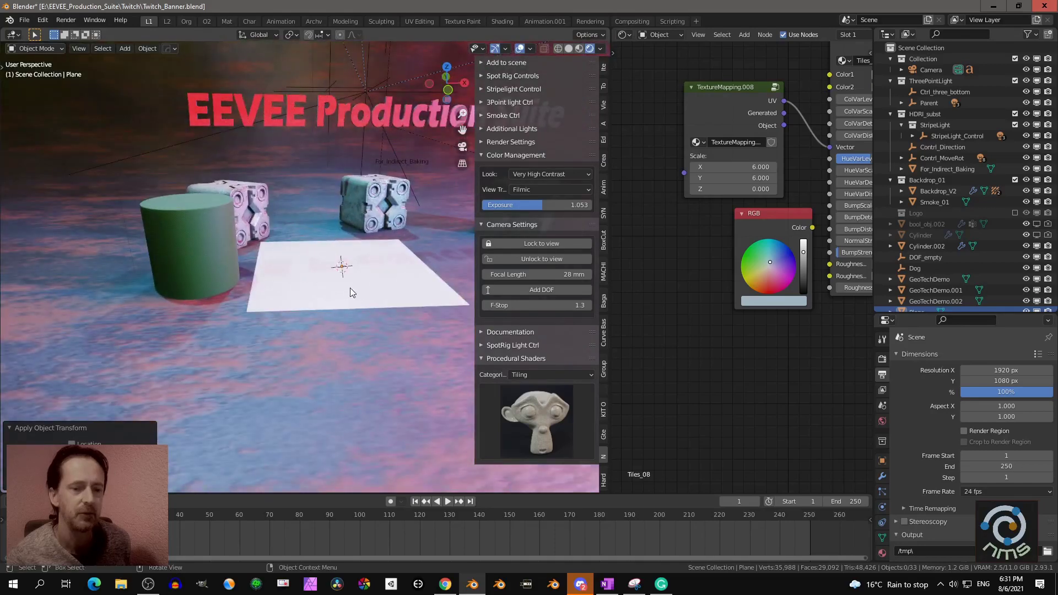
Select the plane, show the scene's render properties and check the Color Management exposure
left_click(351, 287)
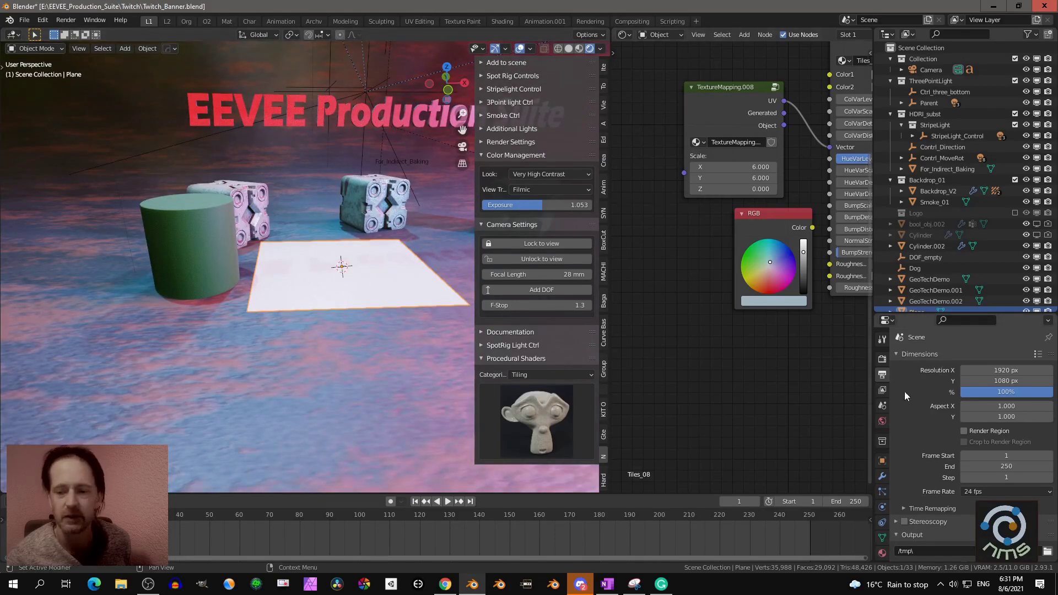
left_click(883, 360)
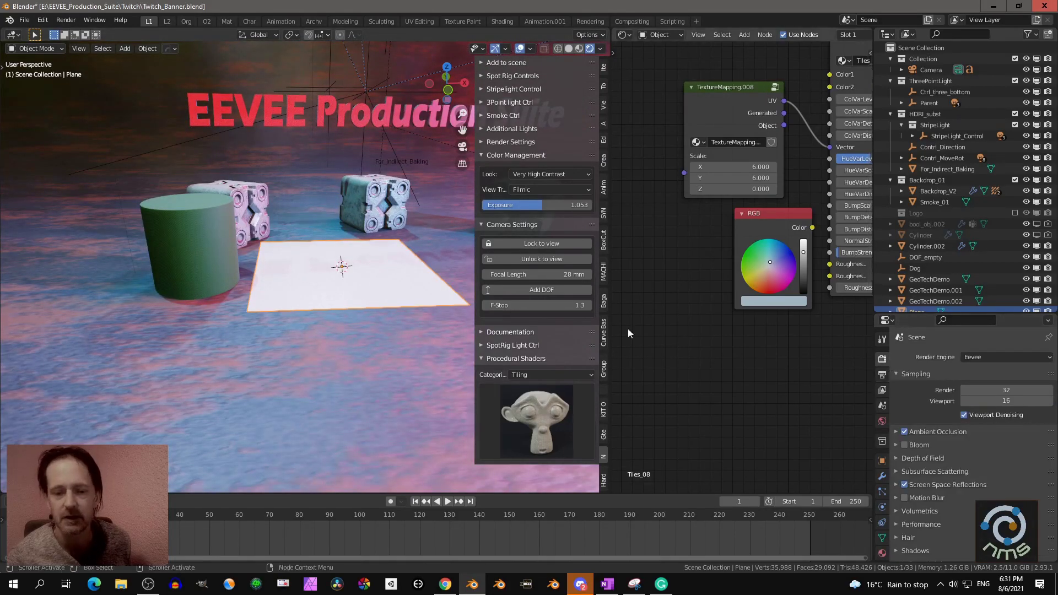
left_click(529, 152)
left_click(520, 169)
left_click(514, 155)
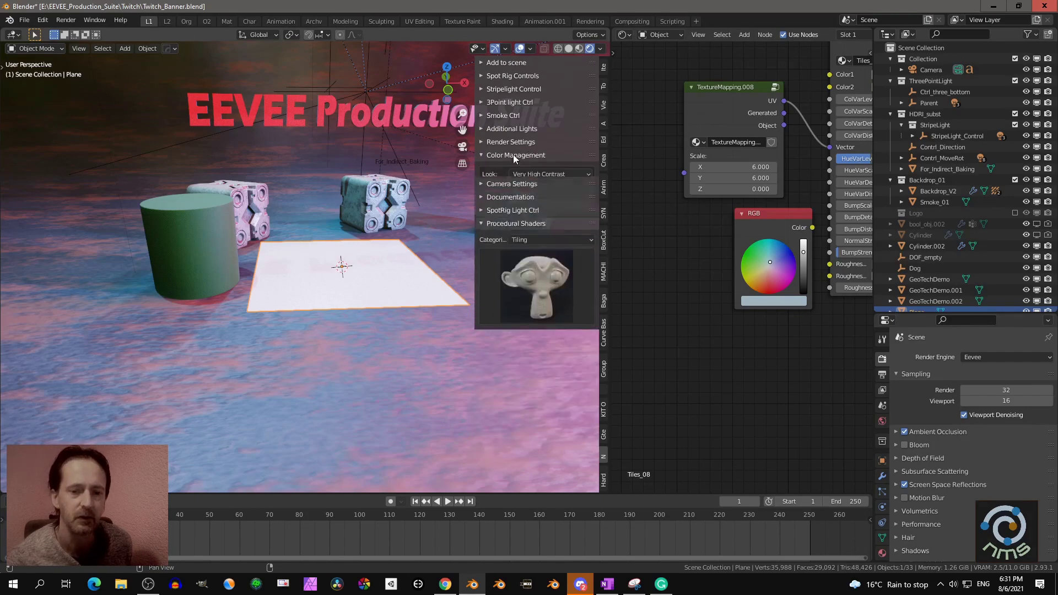
left_click_drag(544, 208, 542, 208)
left_click(386, 298)
scroll(386, 299, "up", 4)
middle_click_drag(386, 300, 380, 301)
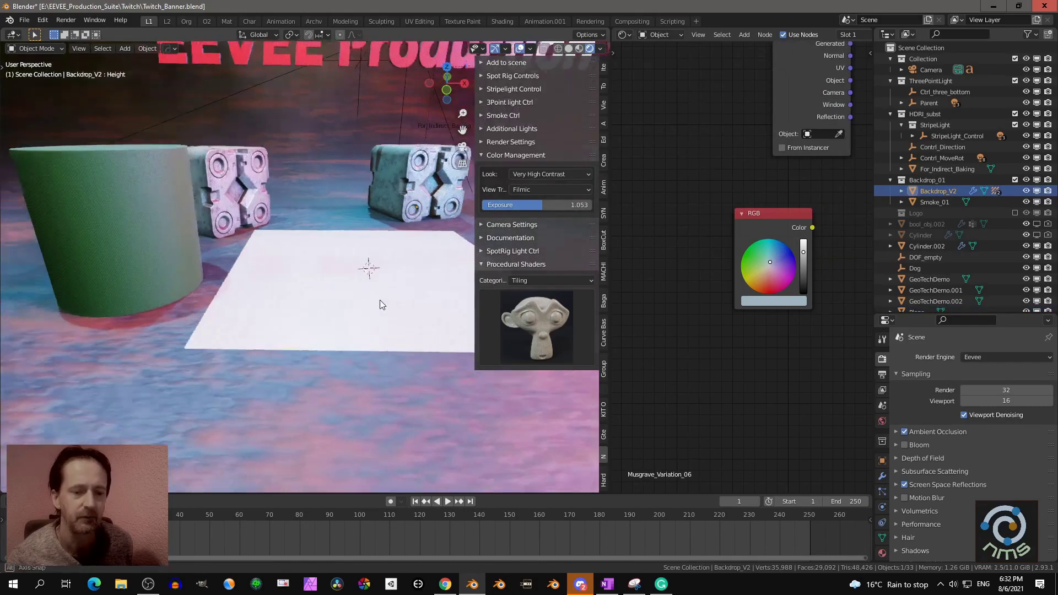
scroll(380, 301, "down", 4)
key("g")
key("x")
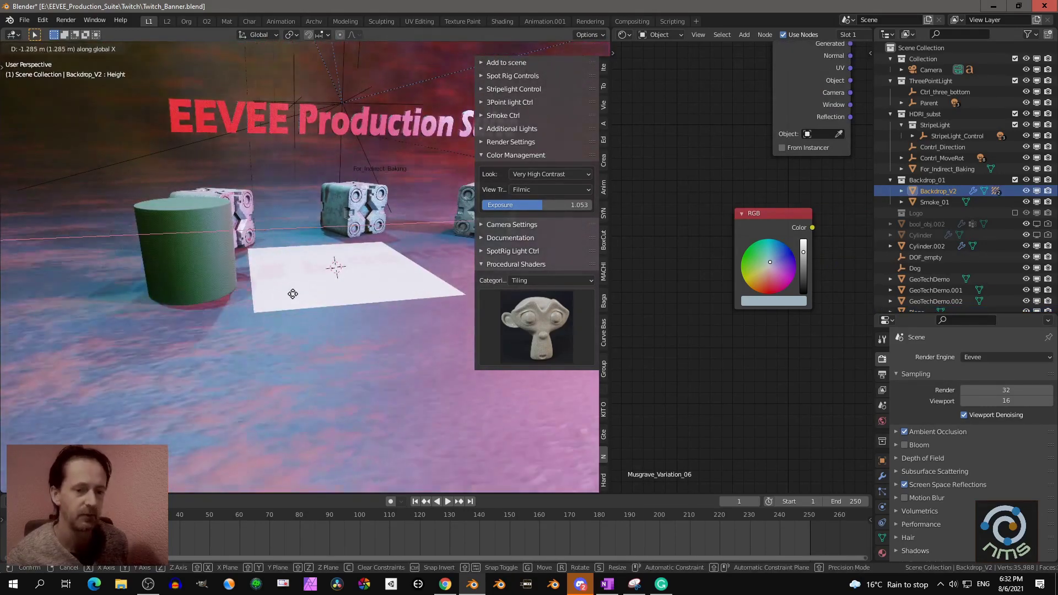
key("Escape")
Select the white tiled plane and move it about -2.09 m along the X axis
left_click(349, 286)
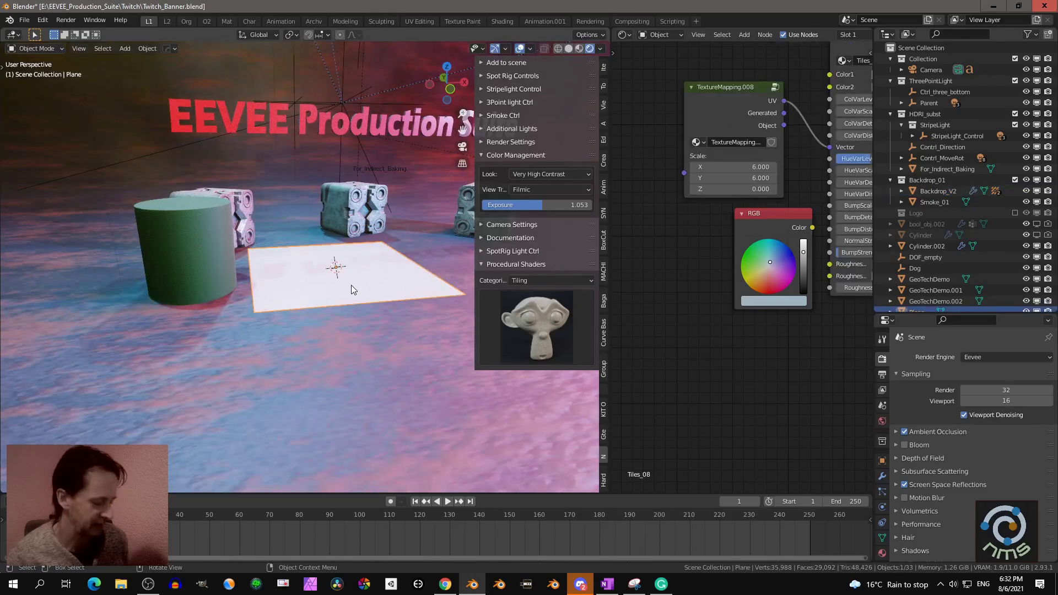
key("g")
key("x")
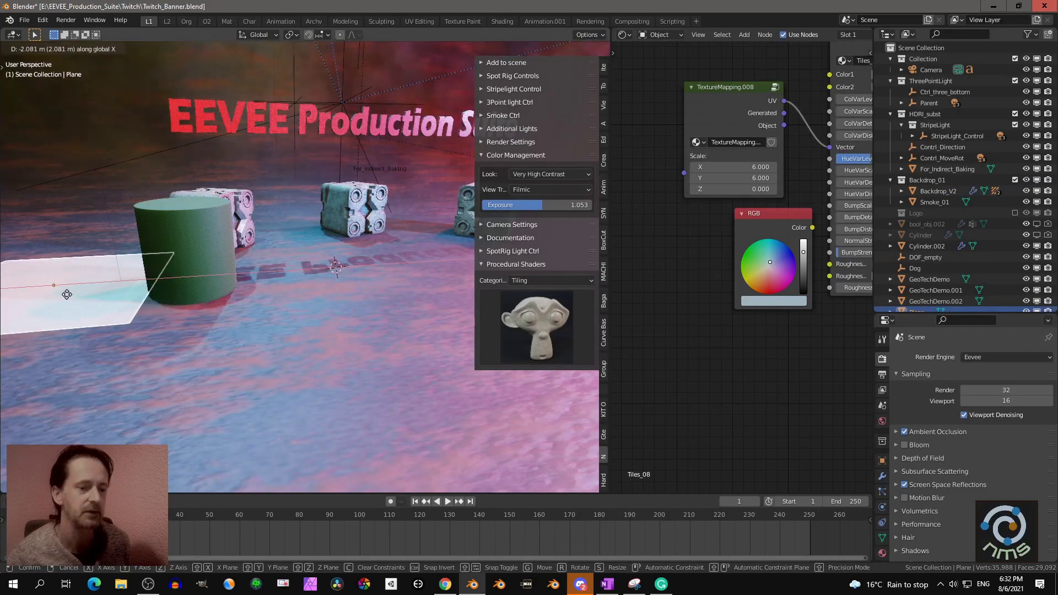
left_click(66, 294)
Inspect the moved plane's Tiles 08 surface up close and from a higher angle
middle_click_drag(75, 297, 428, 260, "shift")
scroll(289, 267, "up", 1)
scroll(319, 319, "up", 6)
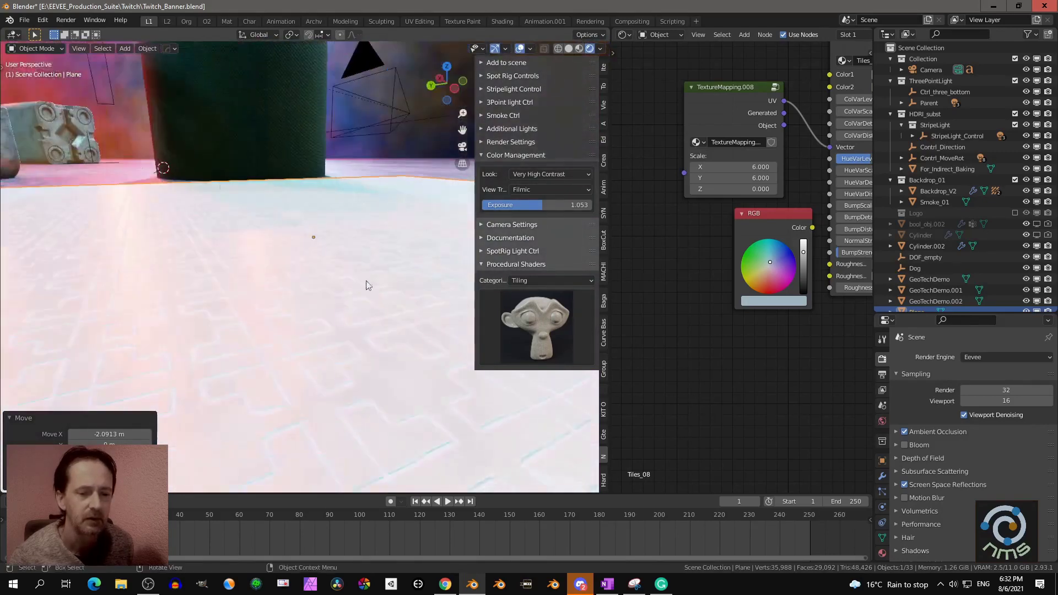
scroll(346, 283, "down", 2)
scroll(347, 283, "down", 2)
middle_click_drag(346, 283, 291, 324)
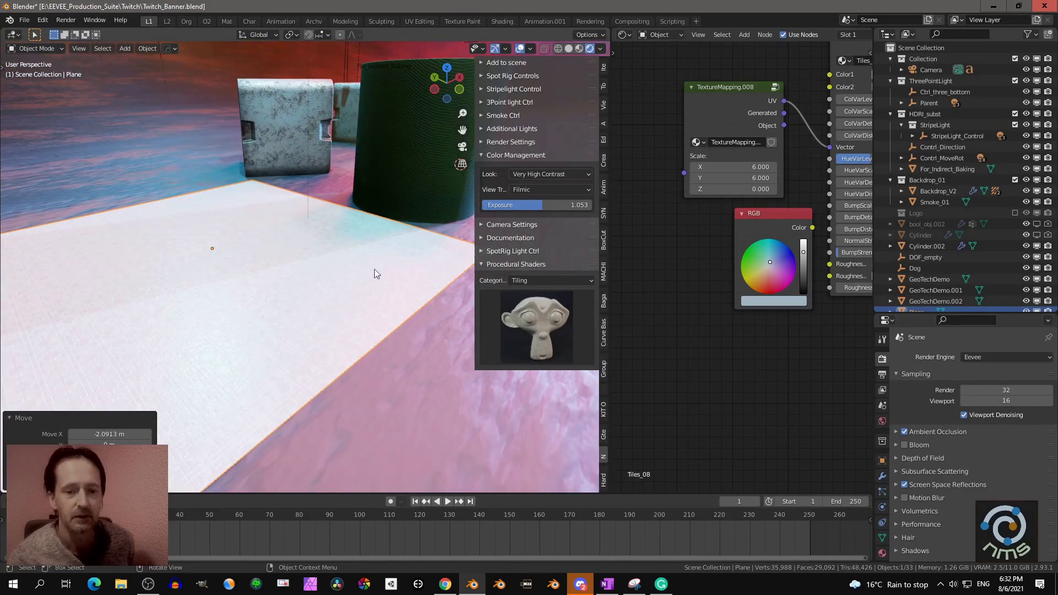
Apply the Bricks Regency procedural material to the plane and inspect its brick surface from several angles
left_click(514, 280)
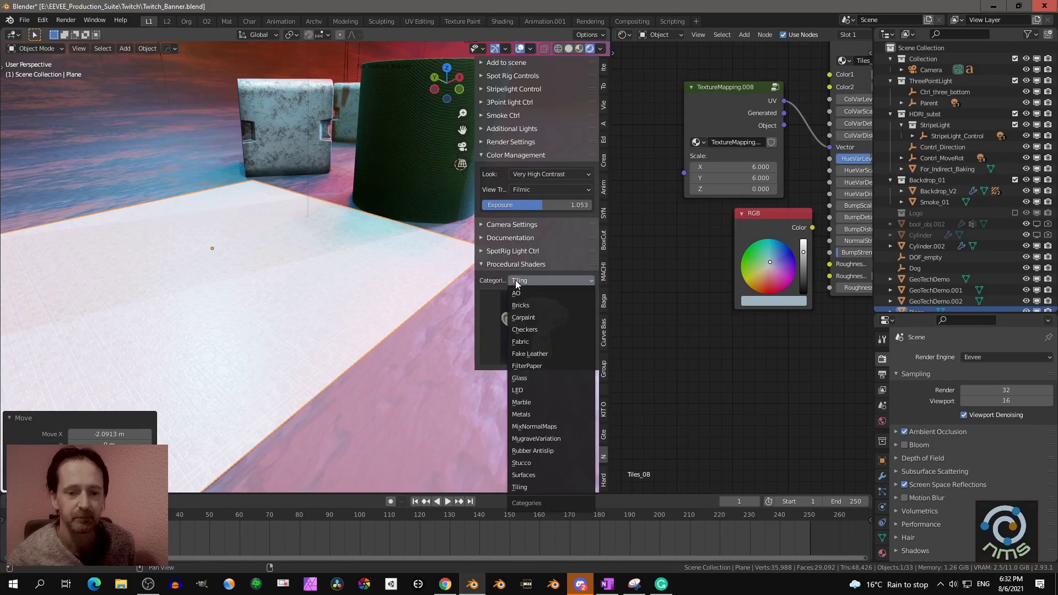
left_click(527, 306)
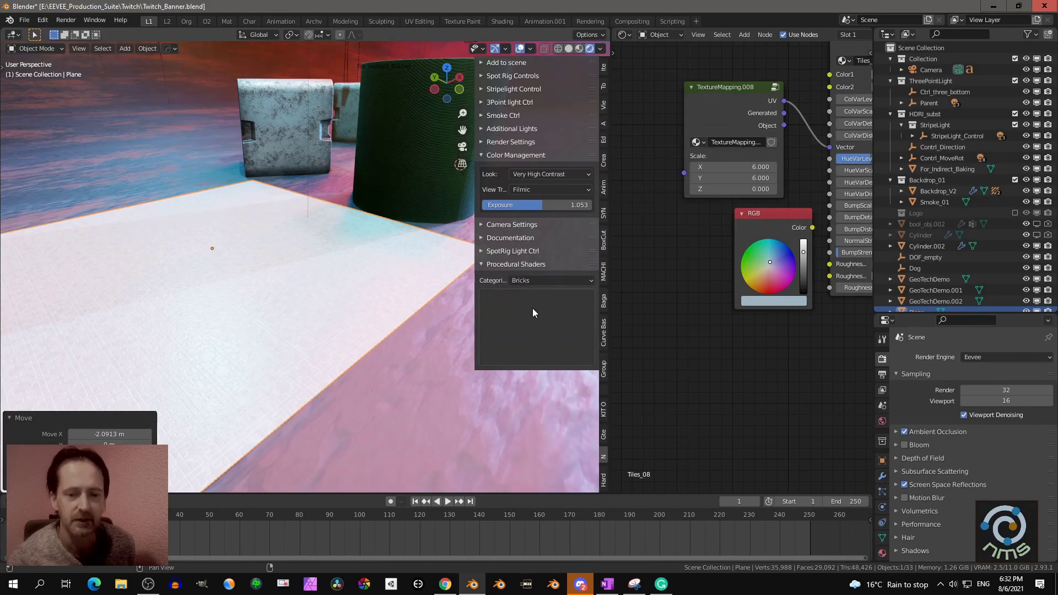
left_click(531, 324)
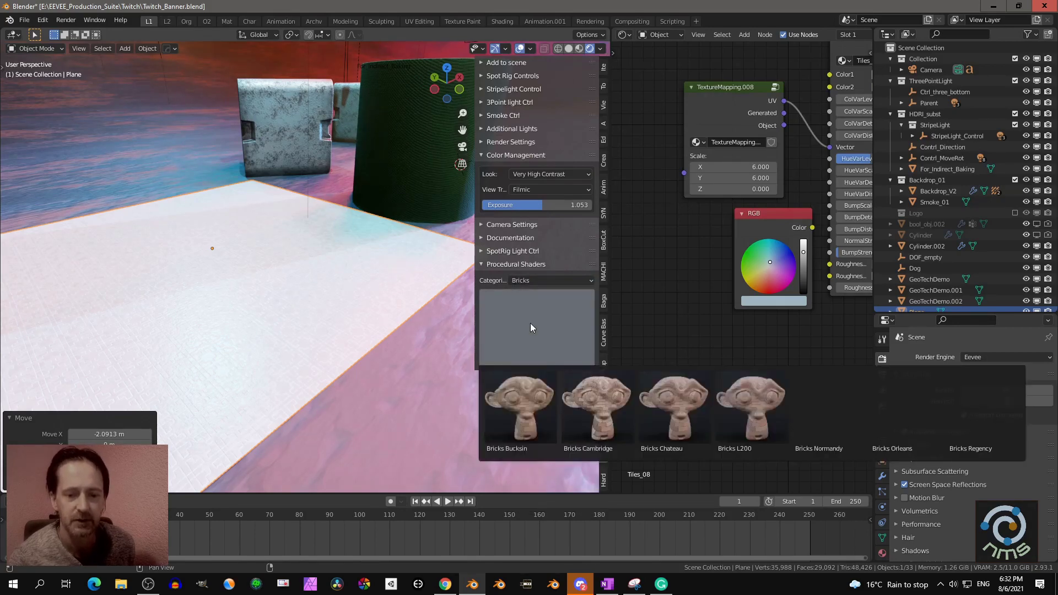
left_click(967, 419)
key("alt+a")
middle_click_drag(354, 271, 408, 292)
scroll(303, 321, "up", 4)
scroll(338, 295, "down", 3)
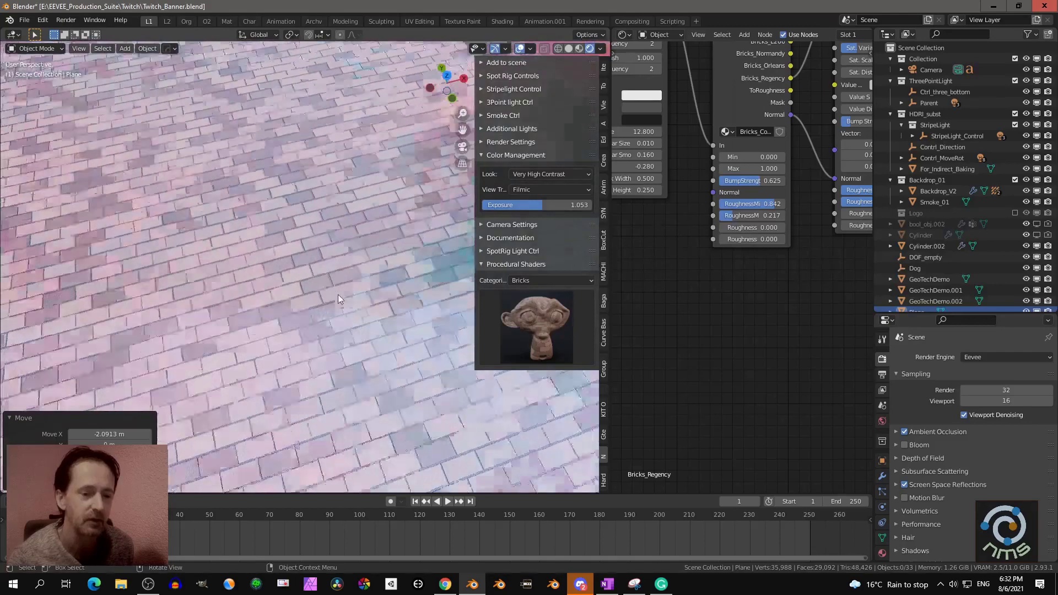
middle_click_drag(338, 295, 346, 273)
scroll(317, 288, "up", 2)
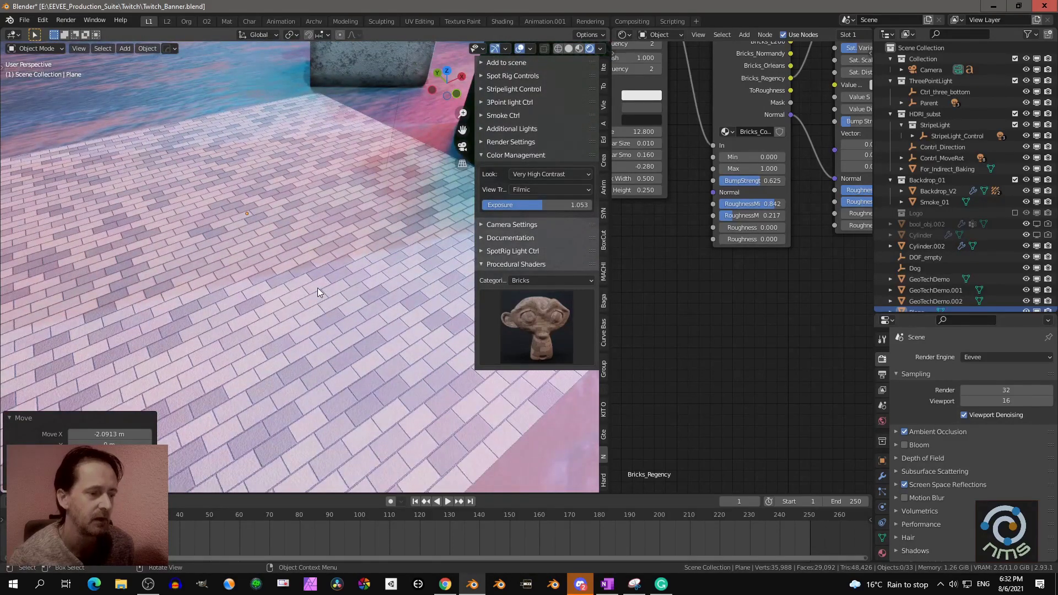
Examine the brick material's node setup, covering the Brick Texture, Bricks_Colors, VarShad and Hue Saturation Value nodes
scroll(802, 330, "down", 5)
middle_click_drag(811, 272, 733, 340)
scroll(733, 339, "up", 6)
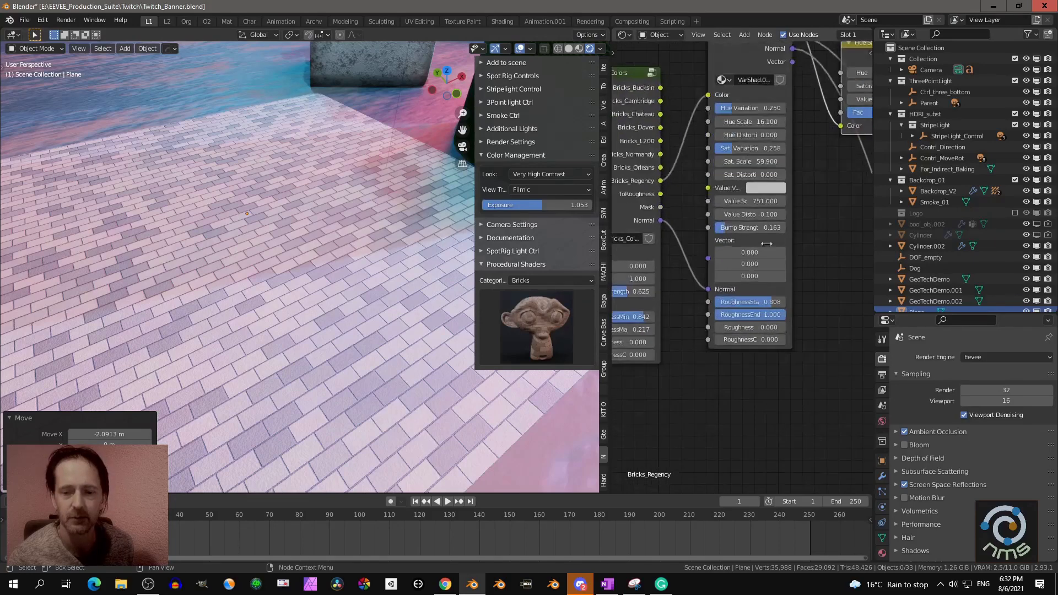
scroll(737, 125, "down", 2)
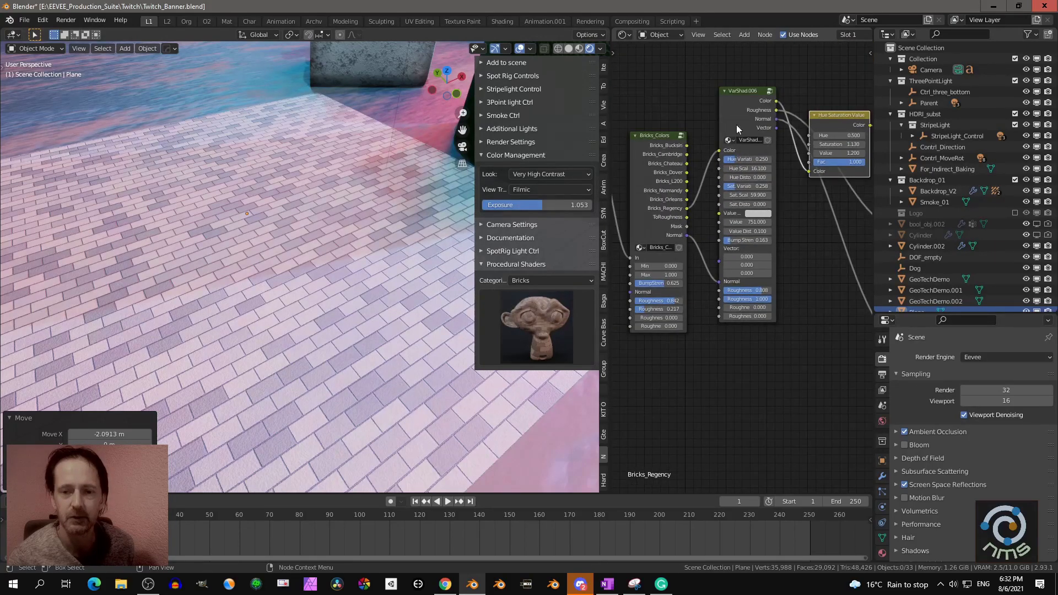
middle_click_drag(737, 126, 797, 132)
scroll(680, 128, "down", 1)
middle_click_drag(652, 128, 658, 126)
scroll(658, 126, "up", 1)
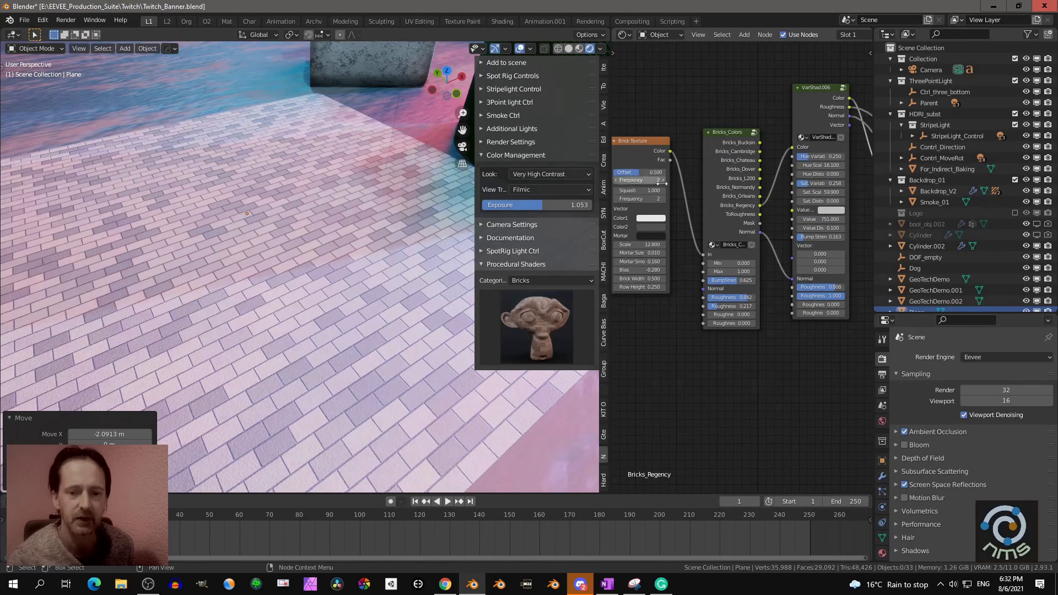
Try other brick colours by connecting the Bricks_Colors node's Bricks_Cambridge output to the VarShad node's Color input
scroll(735, 146, "up", 3)
middle_click_drag(736, 115, 696, 145)
scroll(697, 144, "up", 2)
left_click_drag(722, 121, 766, 161)
left_click_drag(722, 135, 772, 129)
Look inside the Bricks_Colors group at its colour ramps and return to the main material node tree
key("Tab")
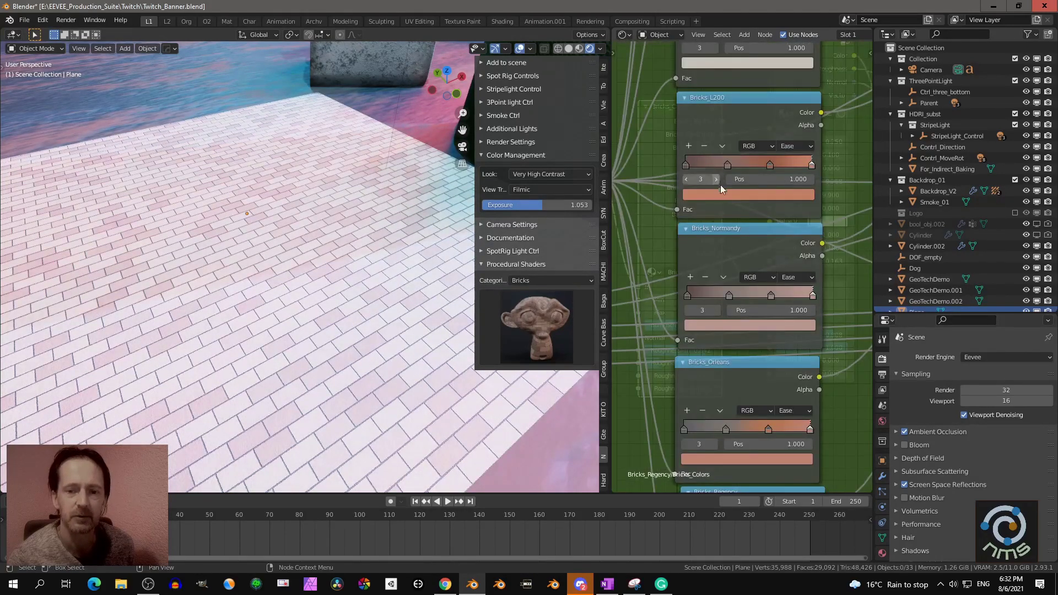
scroll(720, 186, "down", 3)
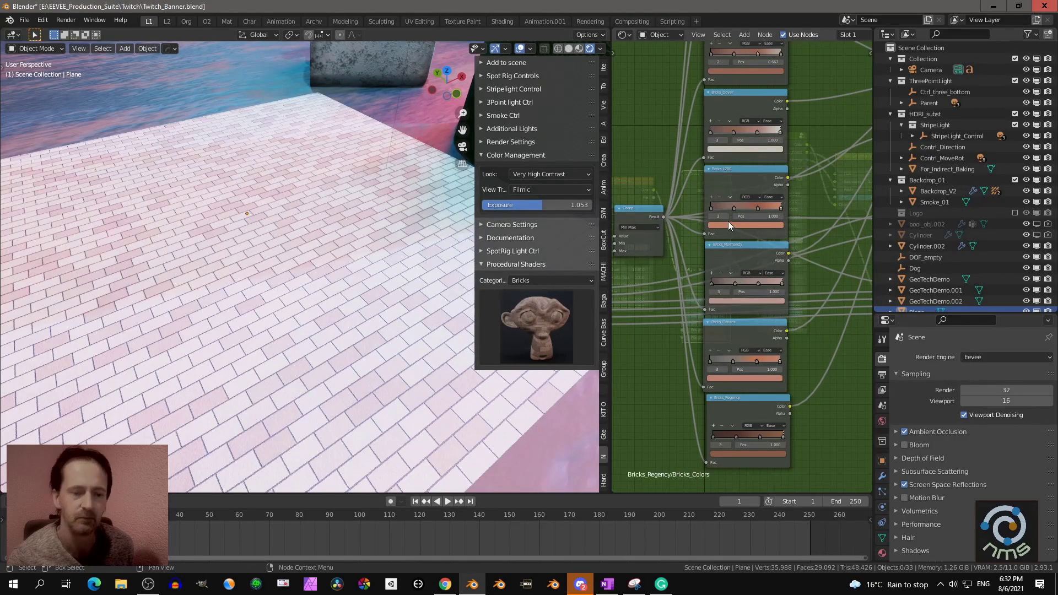
key("Tab")
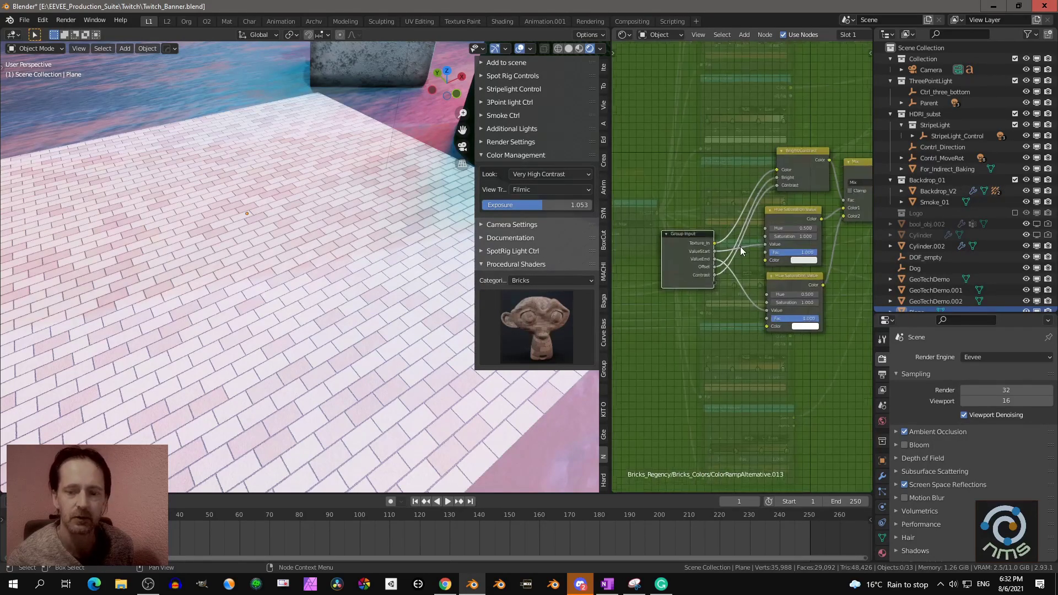
key("Tab")
key("Tab")
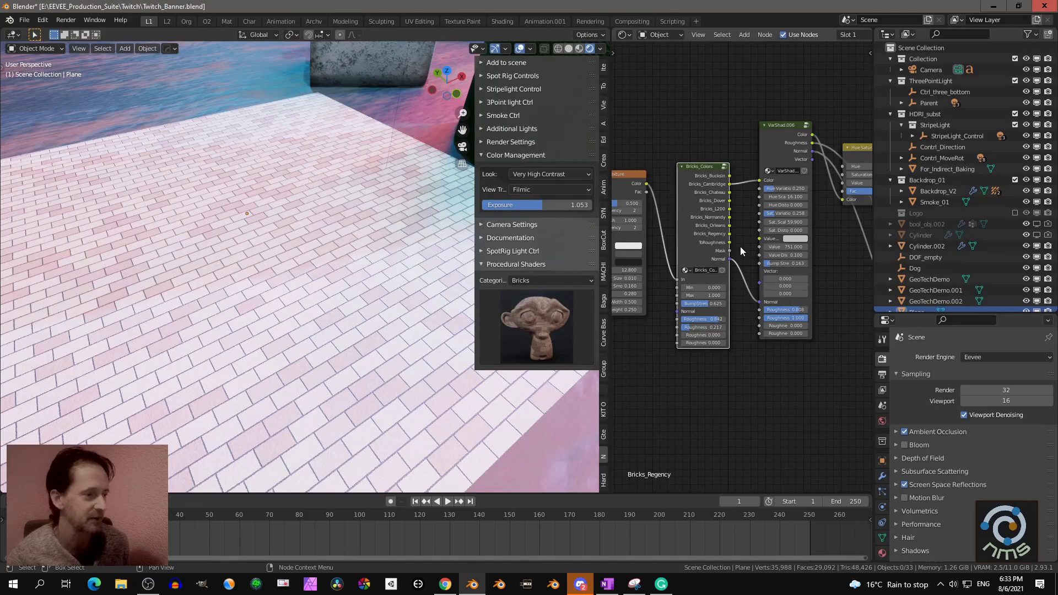
Connect the Bricks_Colors node's Bricks_L200 output to the VarShad node's Color input
scroll(746, 257, "up", 3)
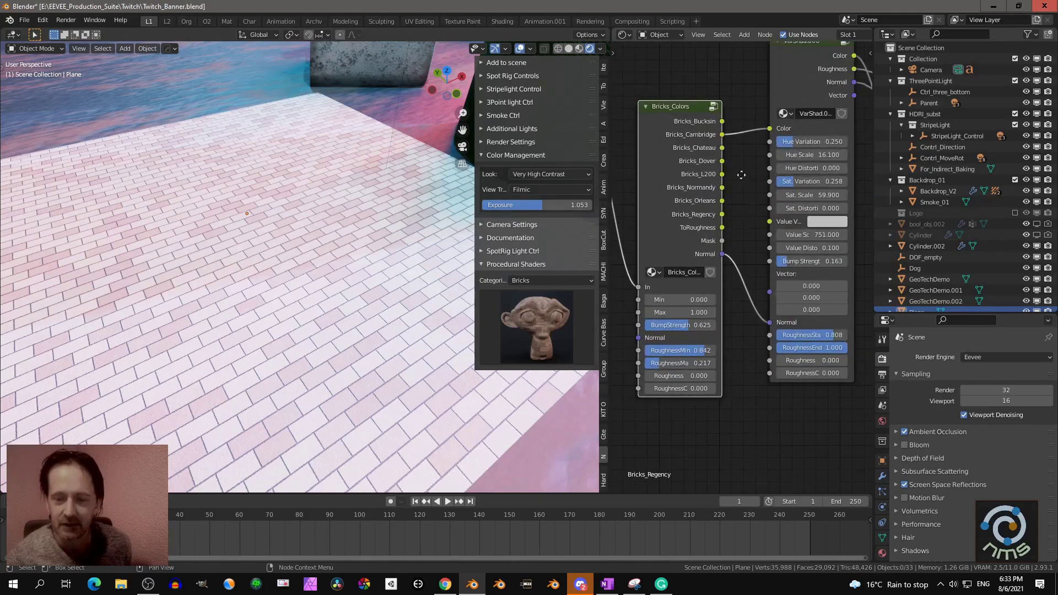
left_click_drag(711, 178, 753, 161)
left_click_drag(735, 196, 760, 159)
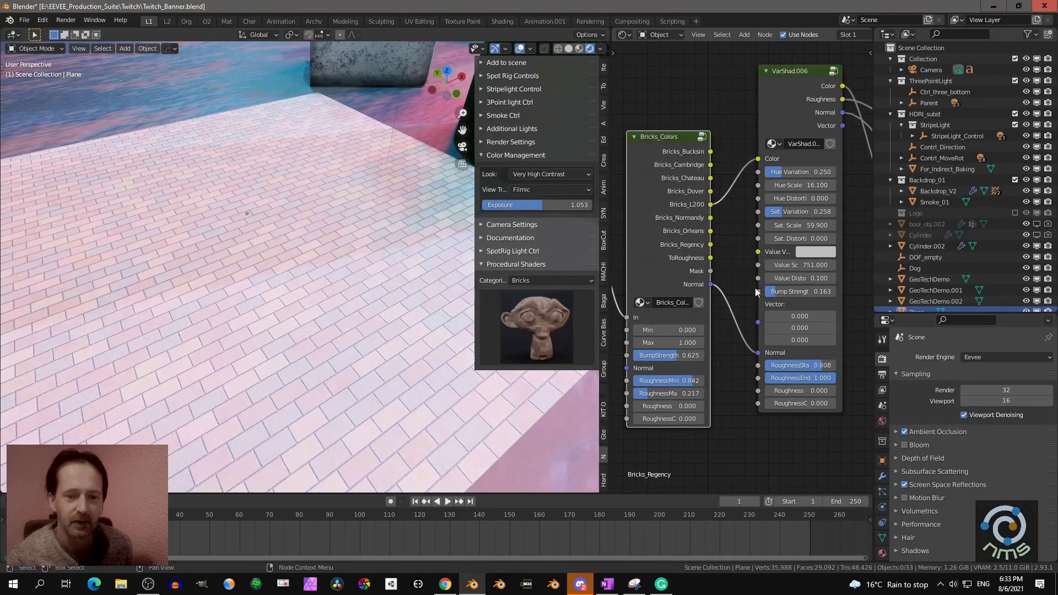
Examine the bump and roughness settings of the Bricks_Colors node and the variation settings of the VarShad node
scroll(755, 288, "down", 1)
middle_click_drag(755, 288, 733, 261)
scroll(732, 261, "down", 3)
middle_click_drag(759, 225, 733, 234)
scroll(733, 234, "up", 1)
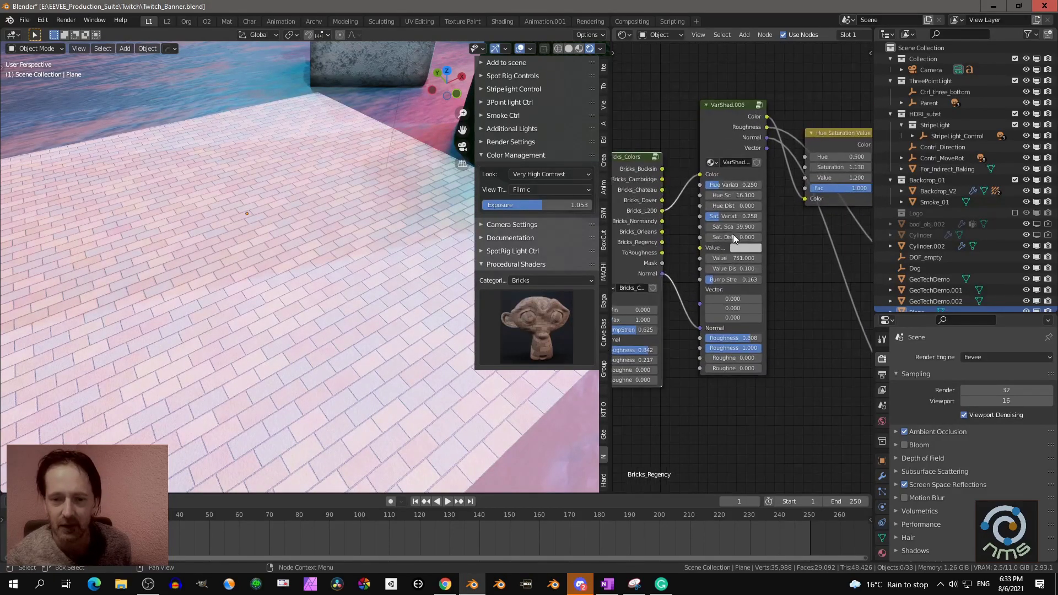
middle_click_drag(658, 294, 672, 290)
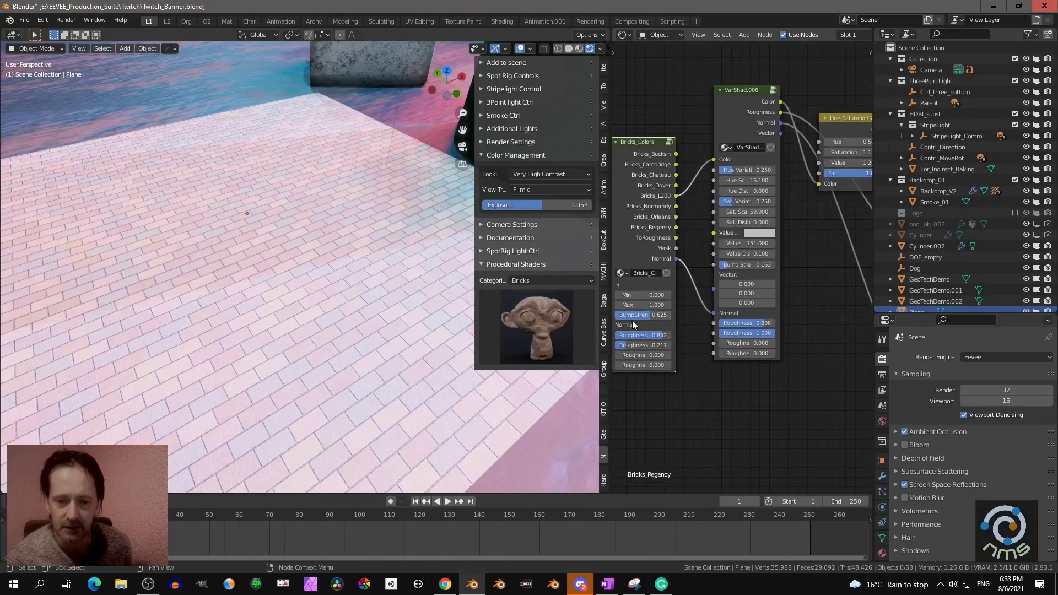
scroll(733, 201, "up", 2)
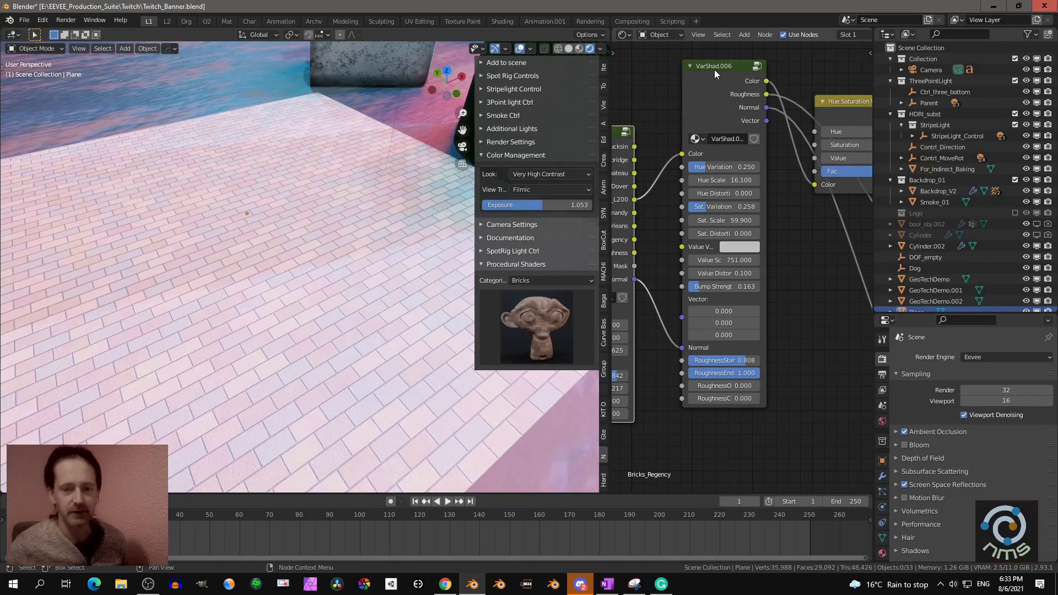
Inspect the plane's brick surface and mortar lines up close and from a wider angle
middle_click_drag(395, 205, 306, 228)
scroll(319, 210, "up", 3)
scroll(302, 229, "up", 2)
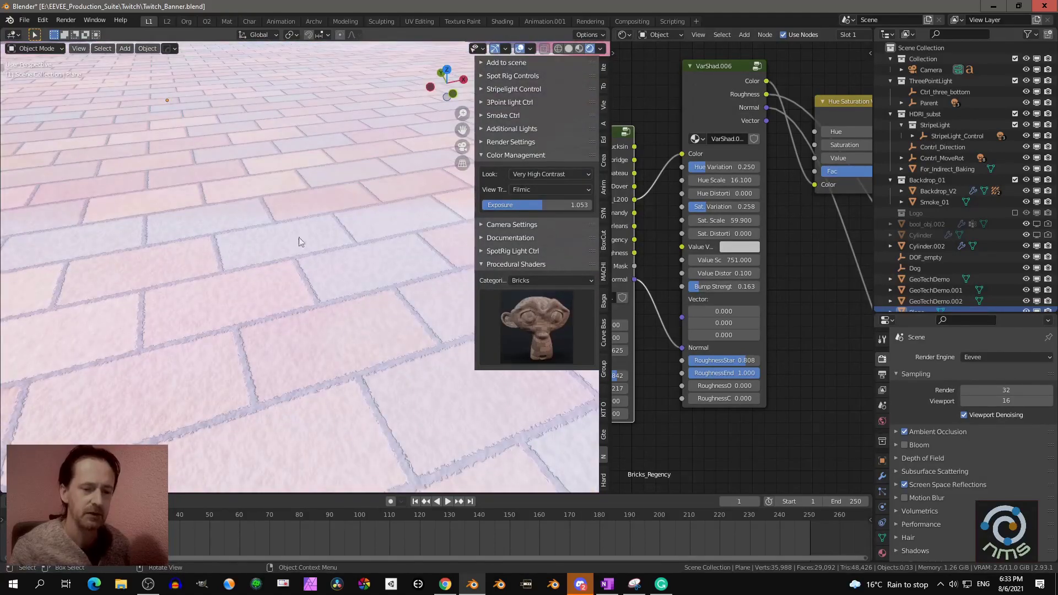
scroll(205, 297, "down", 4)
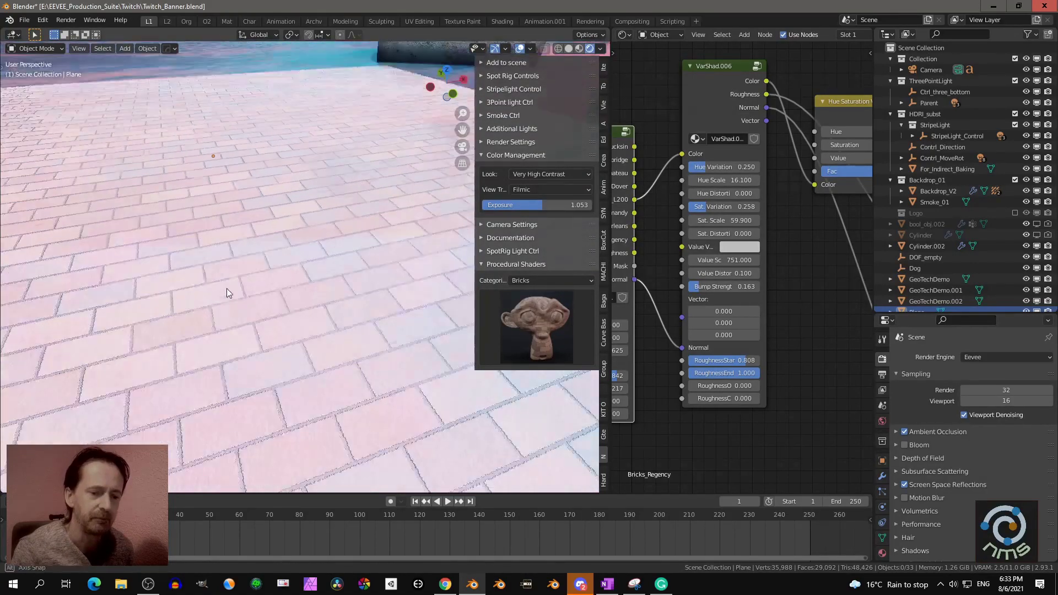
middle_click_drag(226, 289, 259, 274)
scroll(288, 230, "down", 3)
middle_click_drag(288, 230, 259, 256)
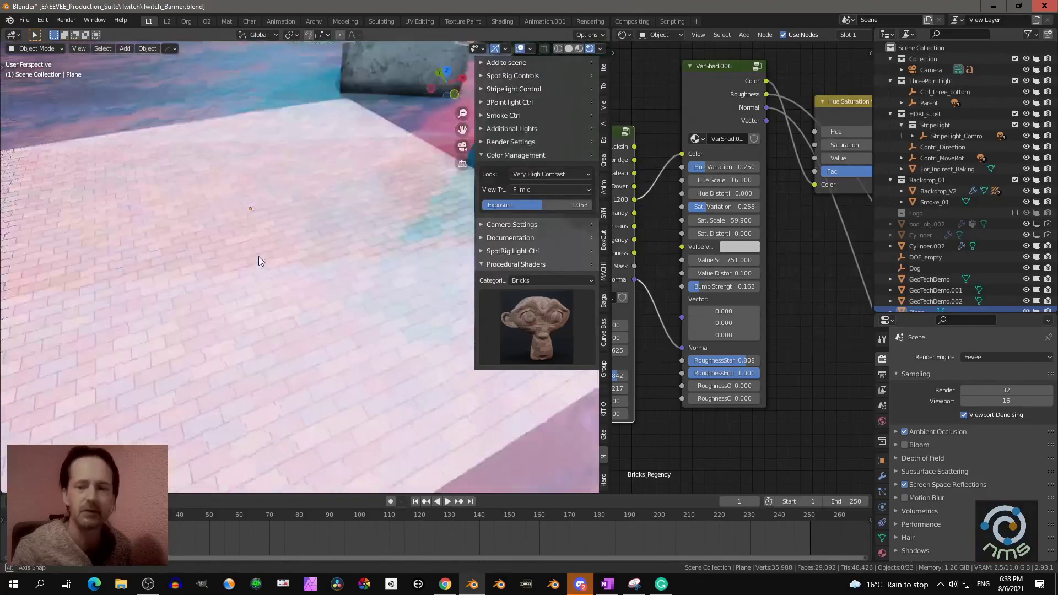
Set the VarShad node's Hue Variation to 0.200, Hue Scale to 5.600, Sat. Variation to 0.133 and Sat. Scale to 67.300
left_click_drag(700, 169, 755, 169)
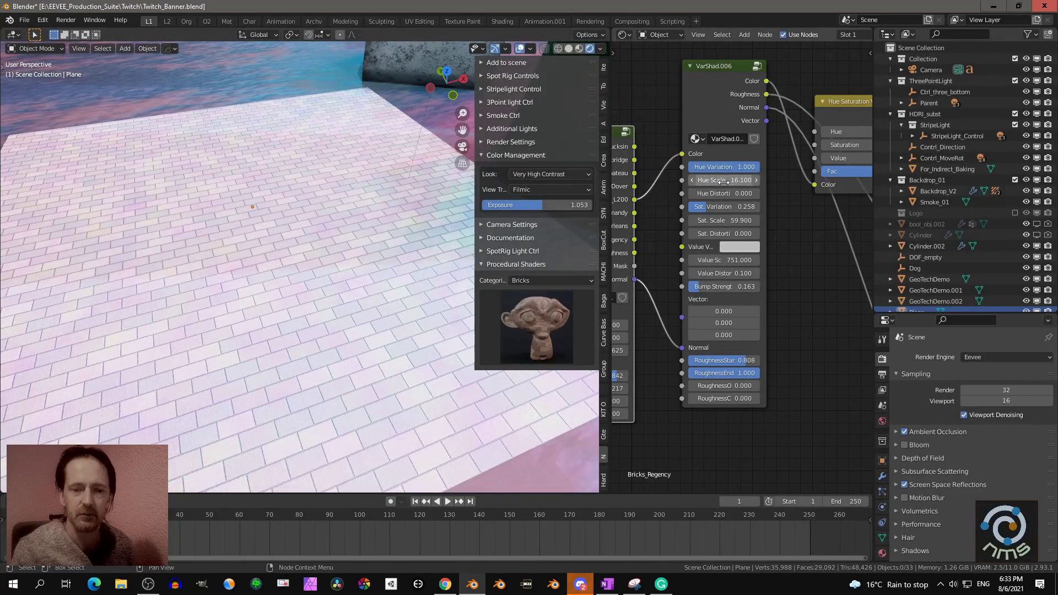
scroll(366, 180, "down", 3)
middle_click_drag(366, 180, 349, 218)
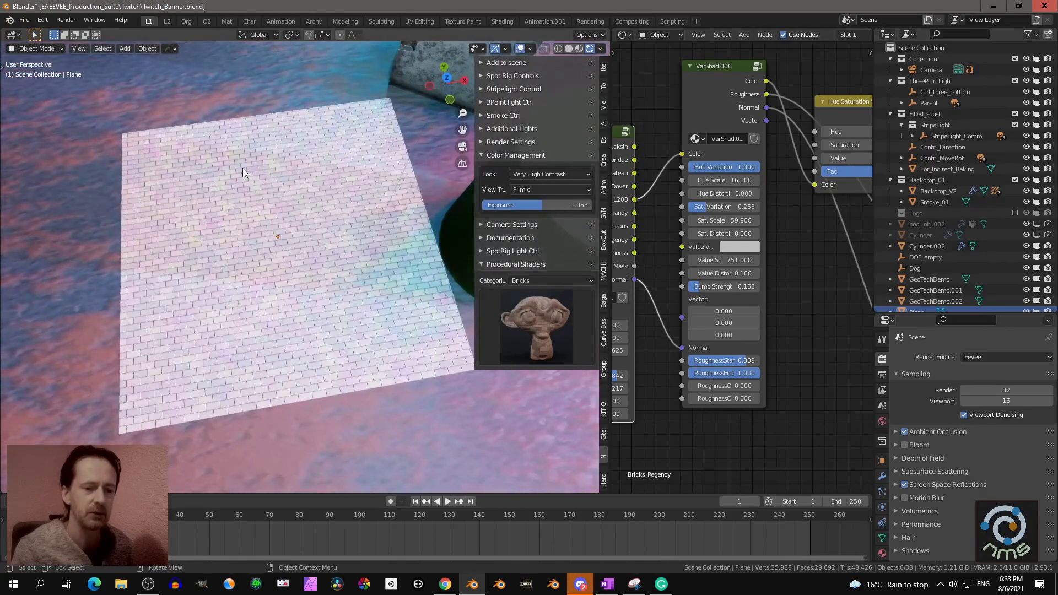
scroll(253, 156, "up", 3)
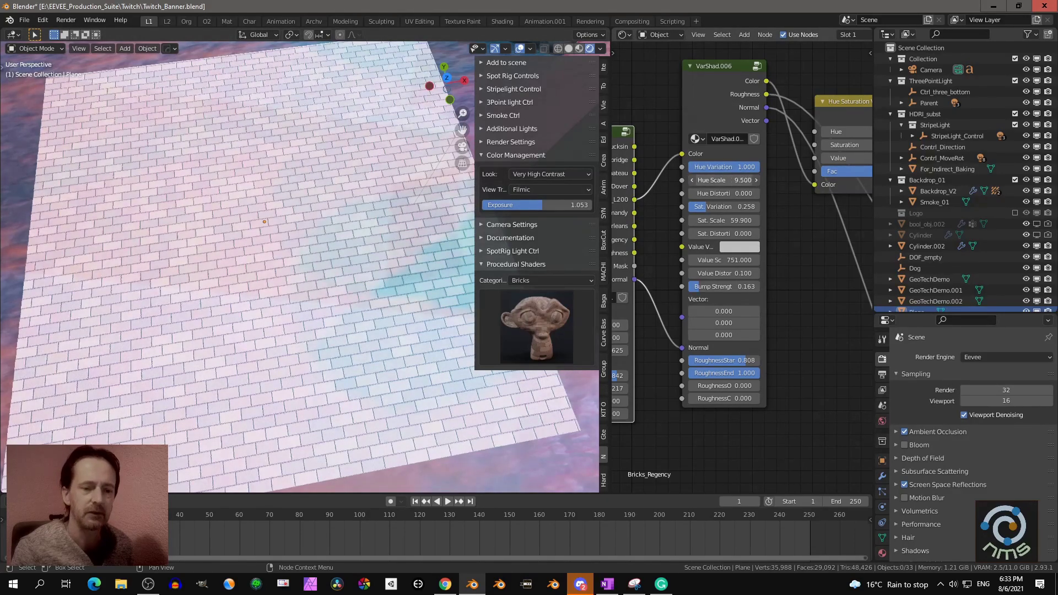
left_click_drag(722, 180, 649, 166)
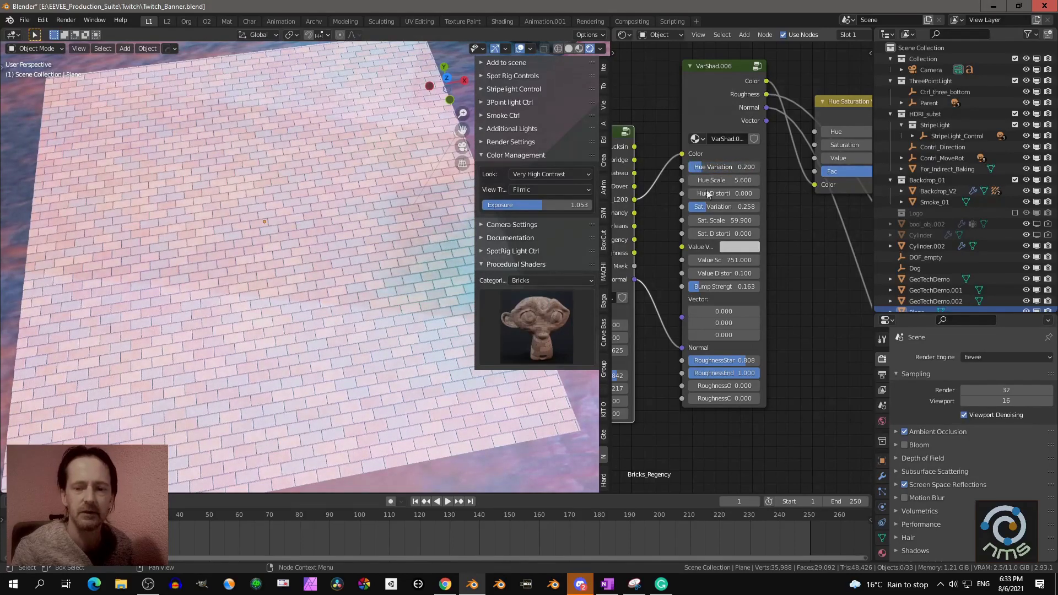
left_click_drag(709, 207, 753, 207)
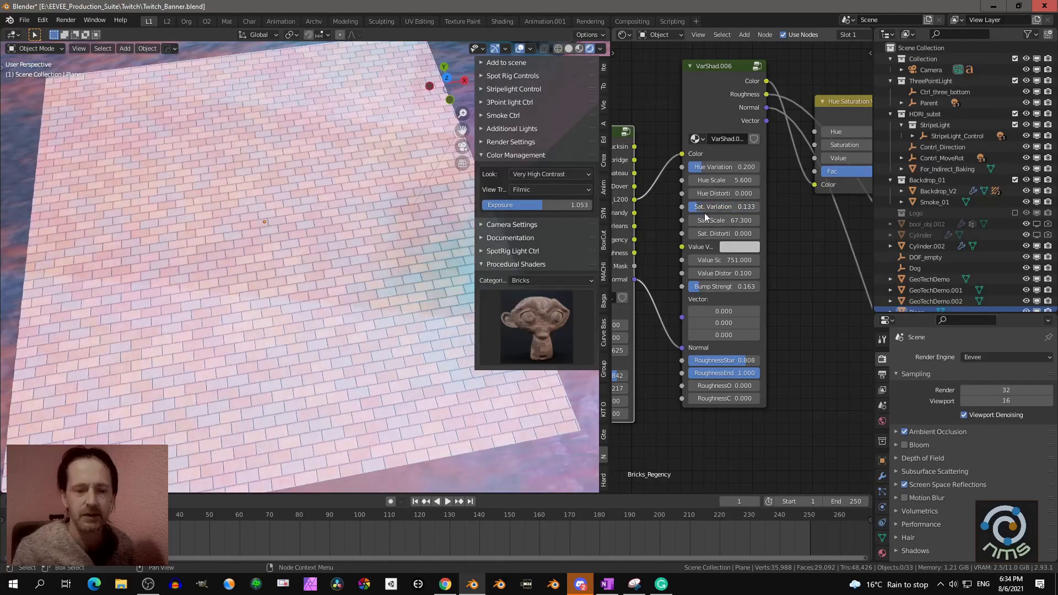
Set the VarShad node's Value Scale to 25 and its value variation colour's V to 0.320, and review the bricks
left_click(738, 246)
left_click_drag(826, 102, 825, 152)
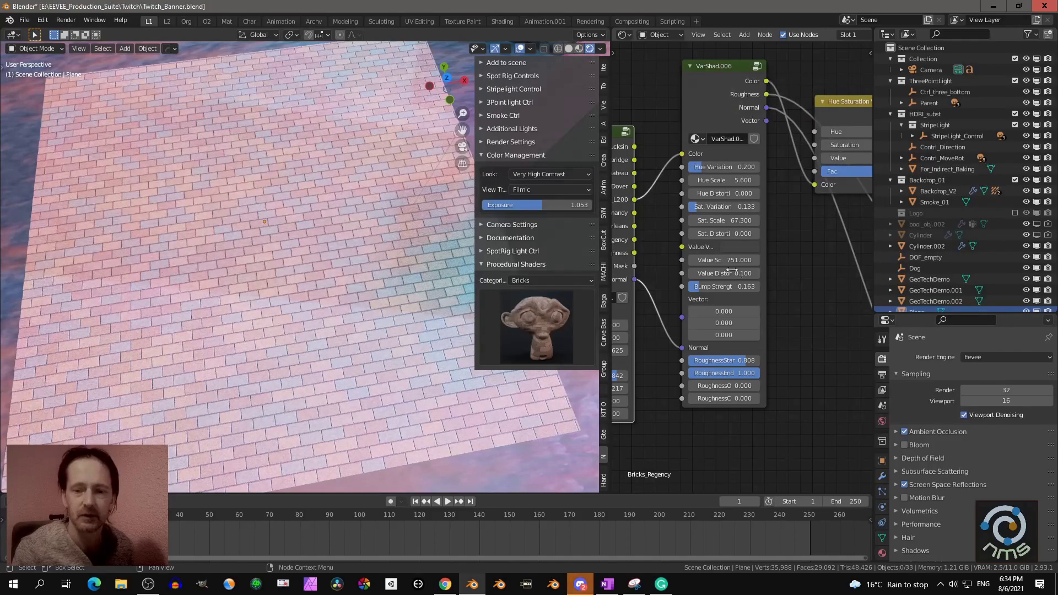
left_click(725, 260)
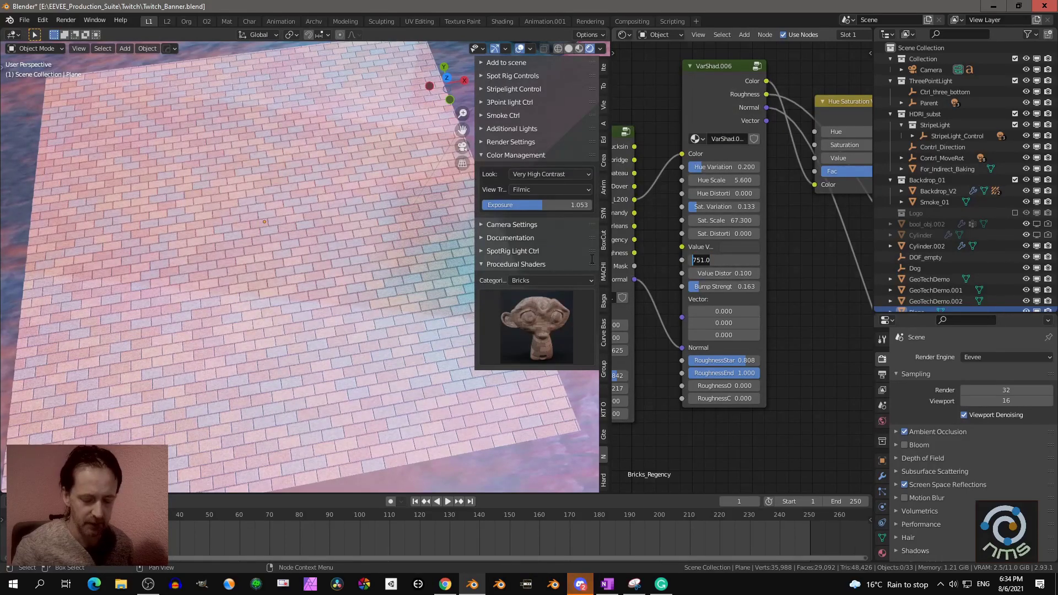
type("25")
key("Return")
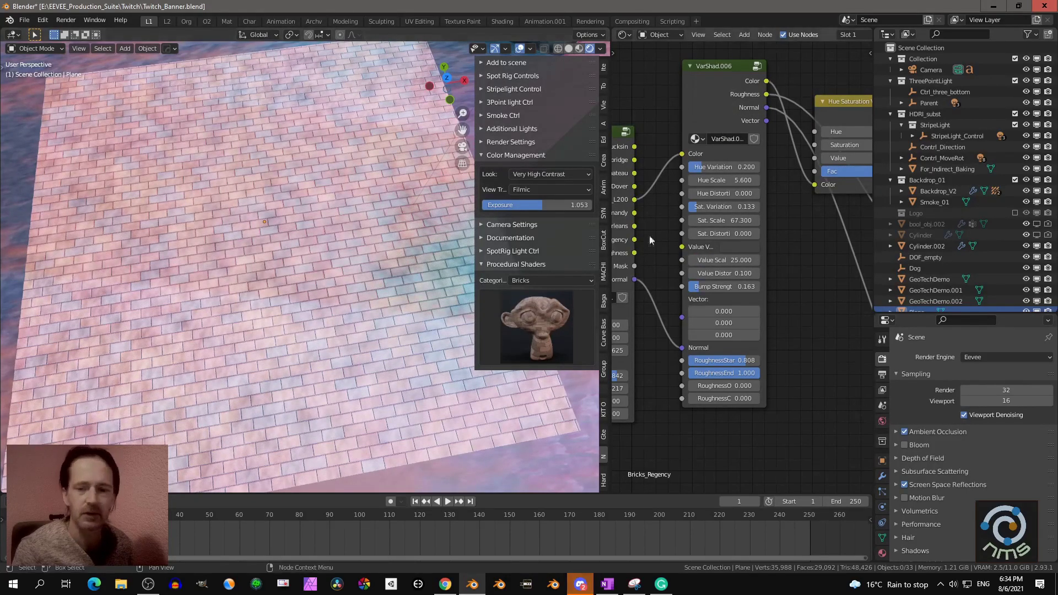
left_click(737, 247)
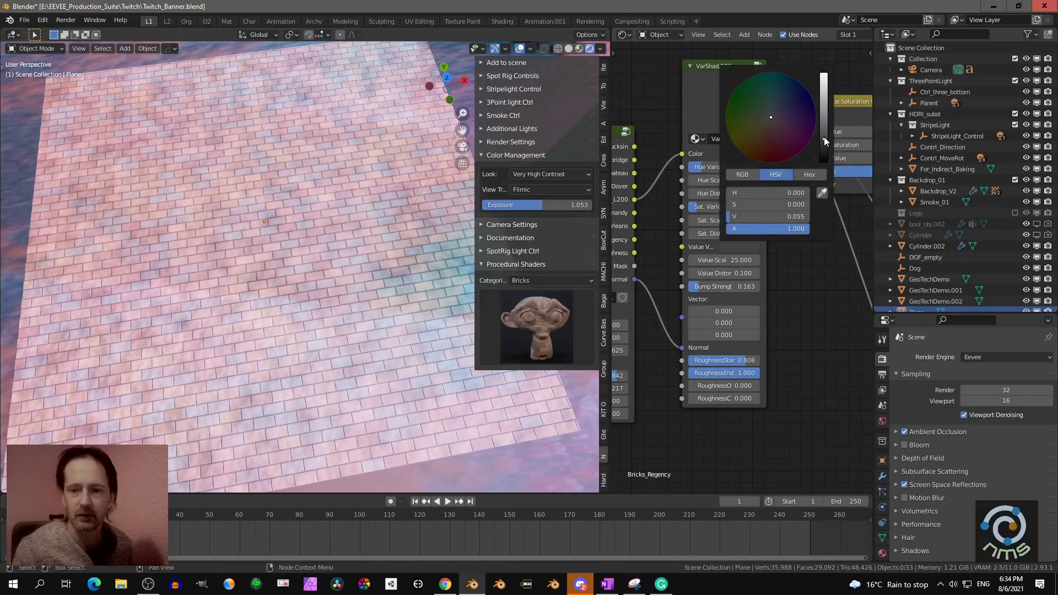
left_click_drag(825, 138, 824, 108)
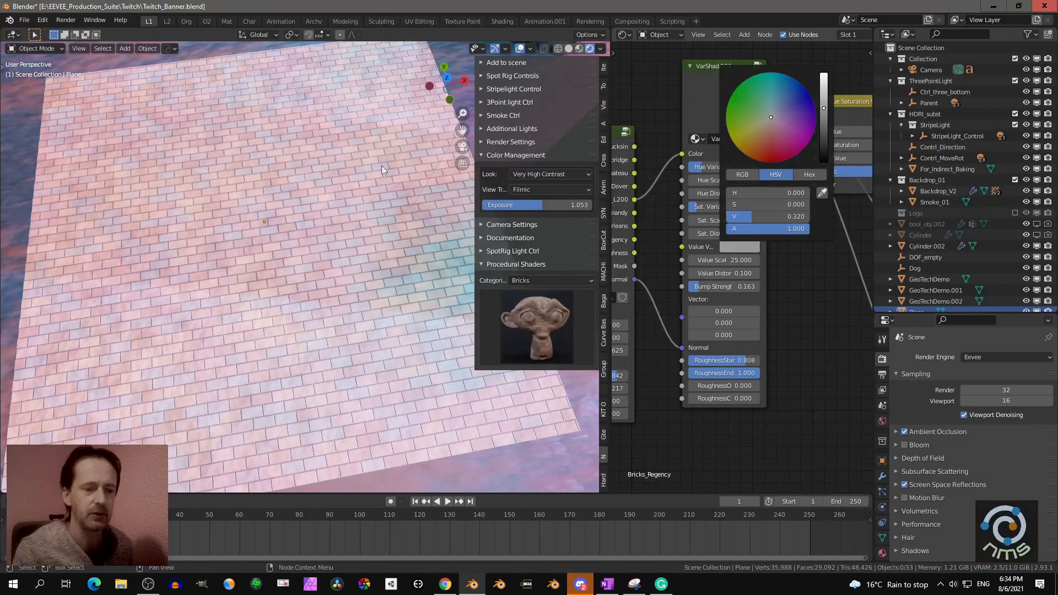
scroll(265, 187, "down", 5)
middle_click_drag(263, 187, 333, 163)
scroll(277, 176, "up", 5)
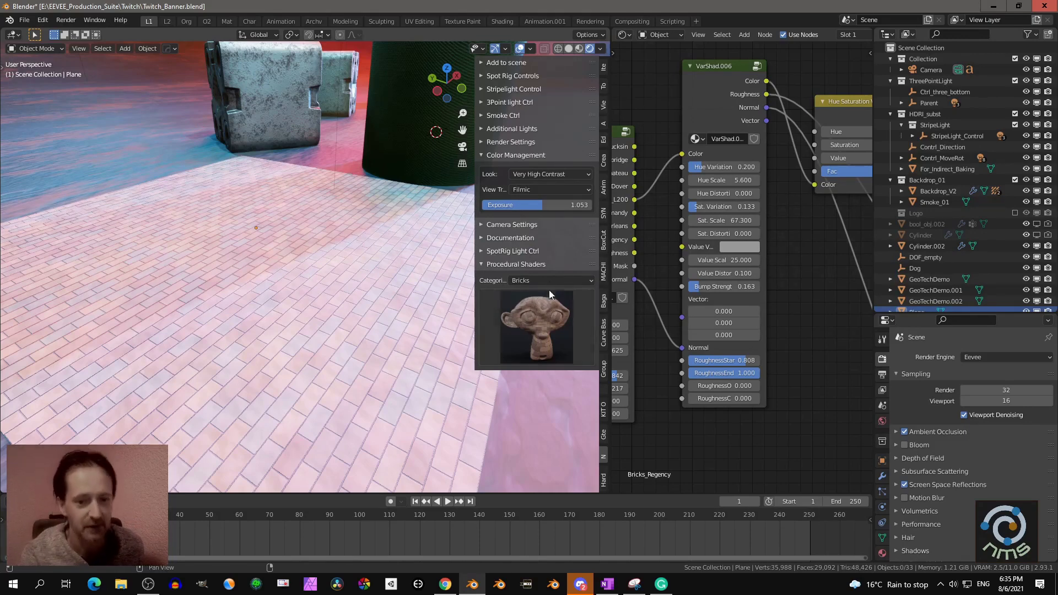
Apply the Checkers Fabric 01 preset from the Checkers category of the procedural shaders to the plane
left_click(363, 287)
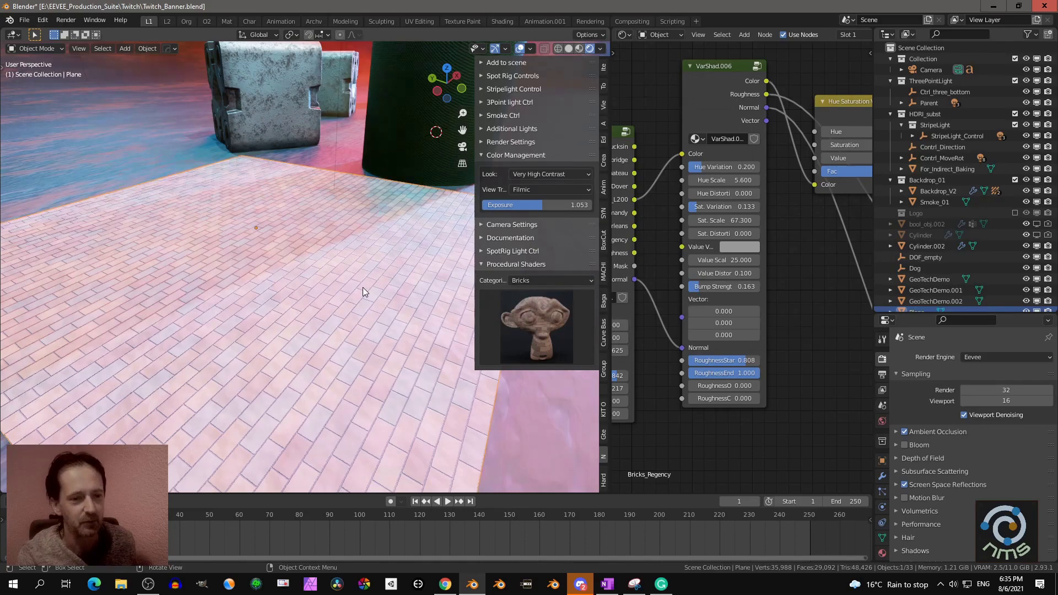
left_click(546, 281)
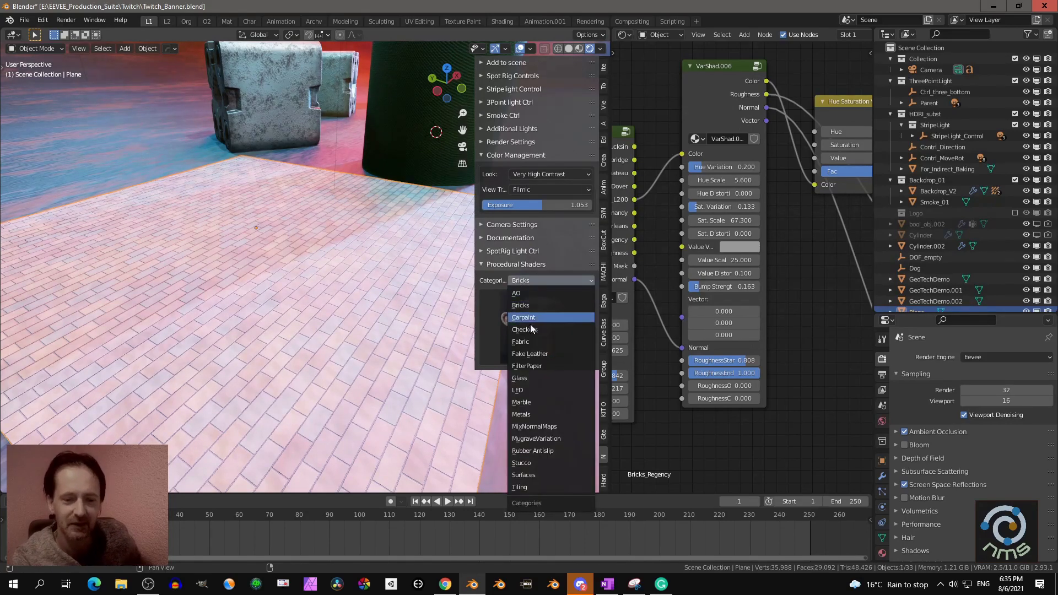
left_click(531, 329)
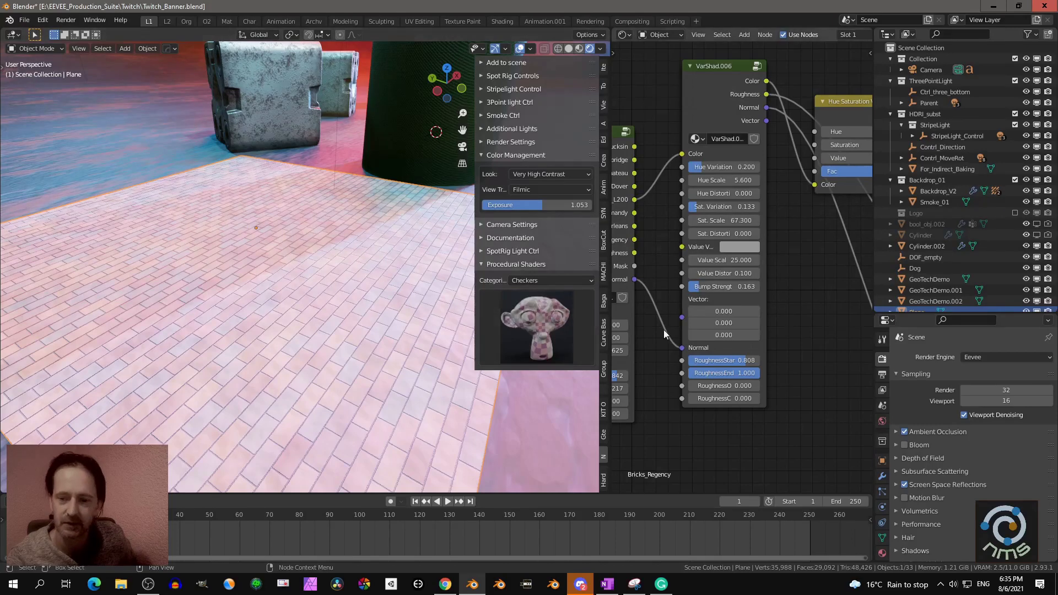
left_click(560, 319)
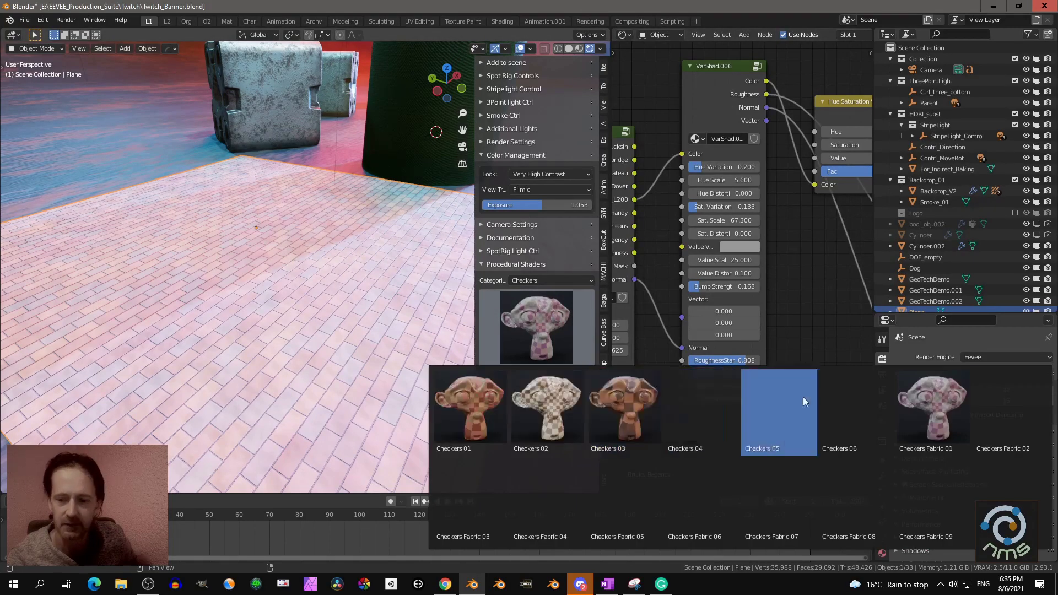
left_click(904, 397)
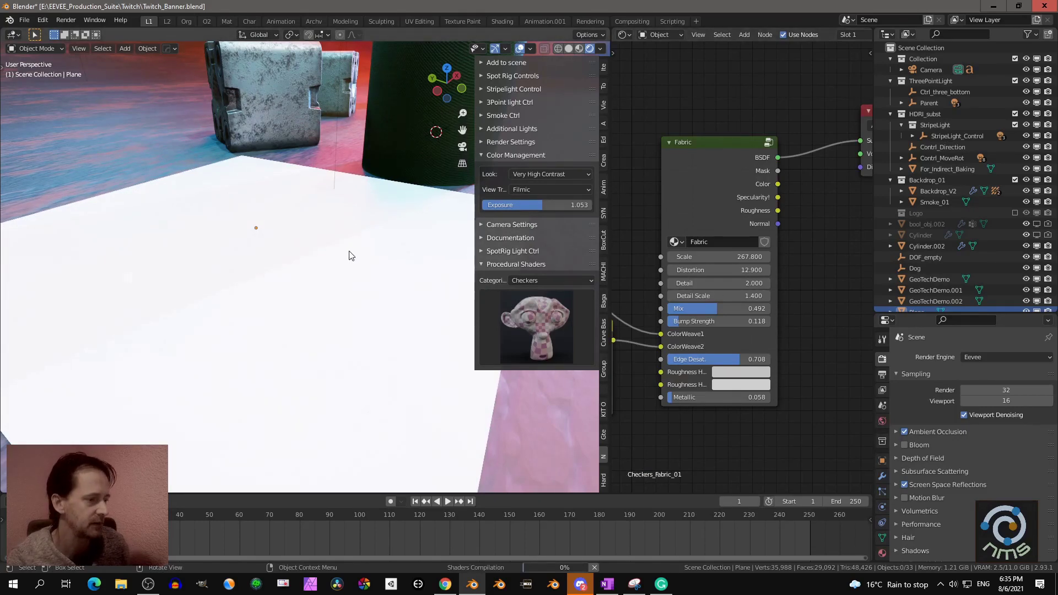
middle_click_drag(349, 256, 342, 257)
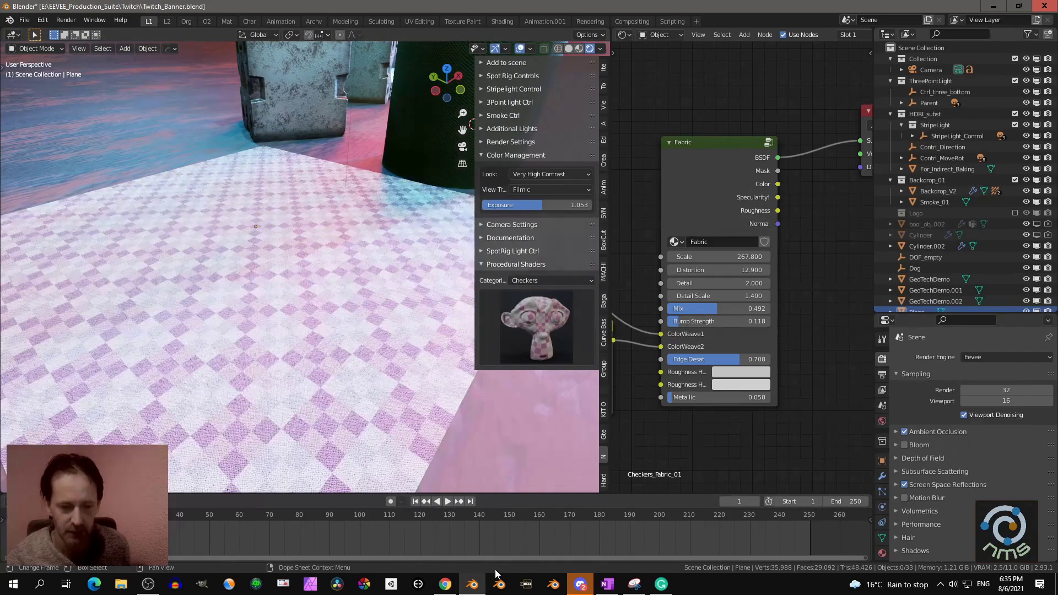
Examine the plane's checkered fabric from several angles along with the Fabric and Checkers_Plus node settings
middle_click_drag(417, 375, 253, 352)
scroll(716, 169, "down", 2)
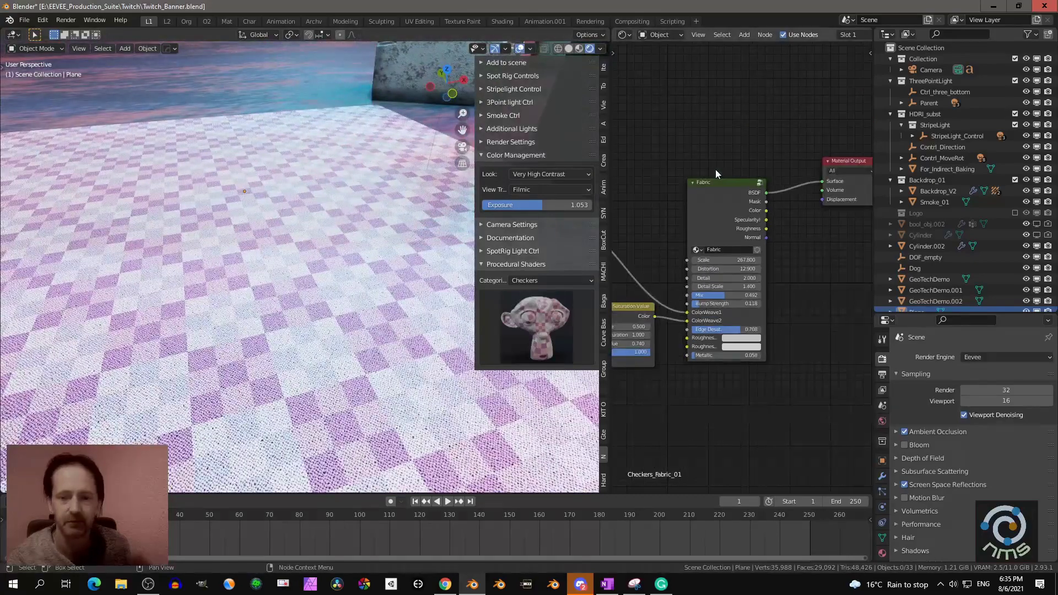
middle_click_drag(716, 170, 808, 176)
scroll(779, 150, "up", 5)
middle_click_drag(376, 249, 300, 243)
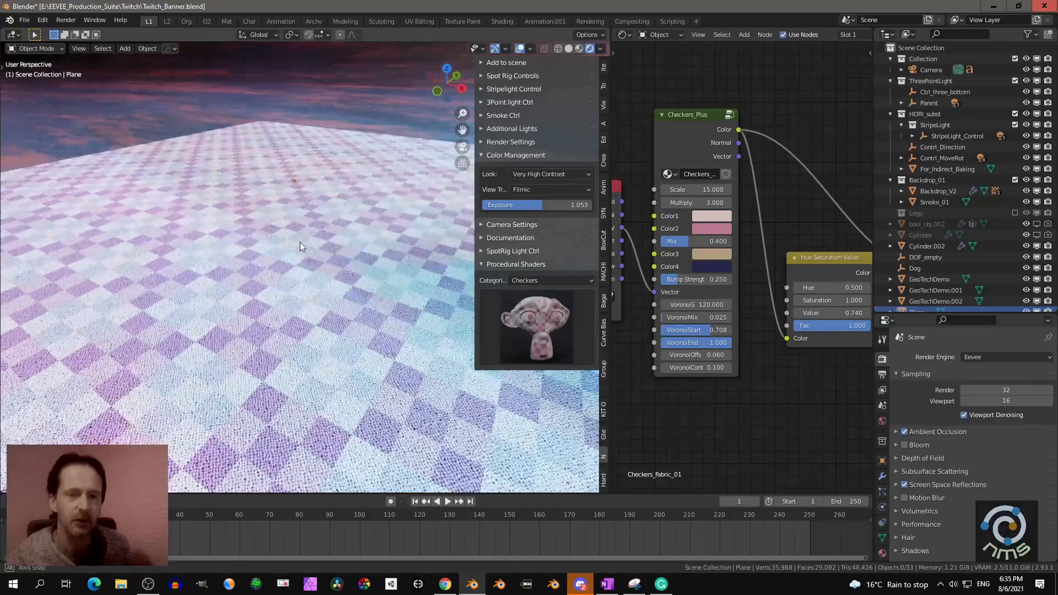
left_click(482, 264)
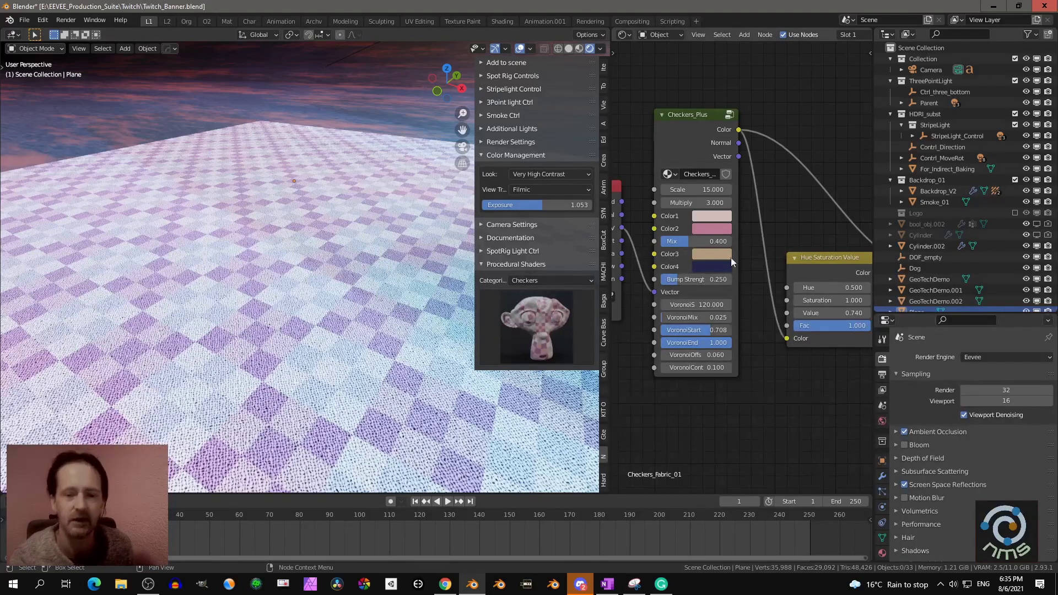
double_click(693, 202)
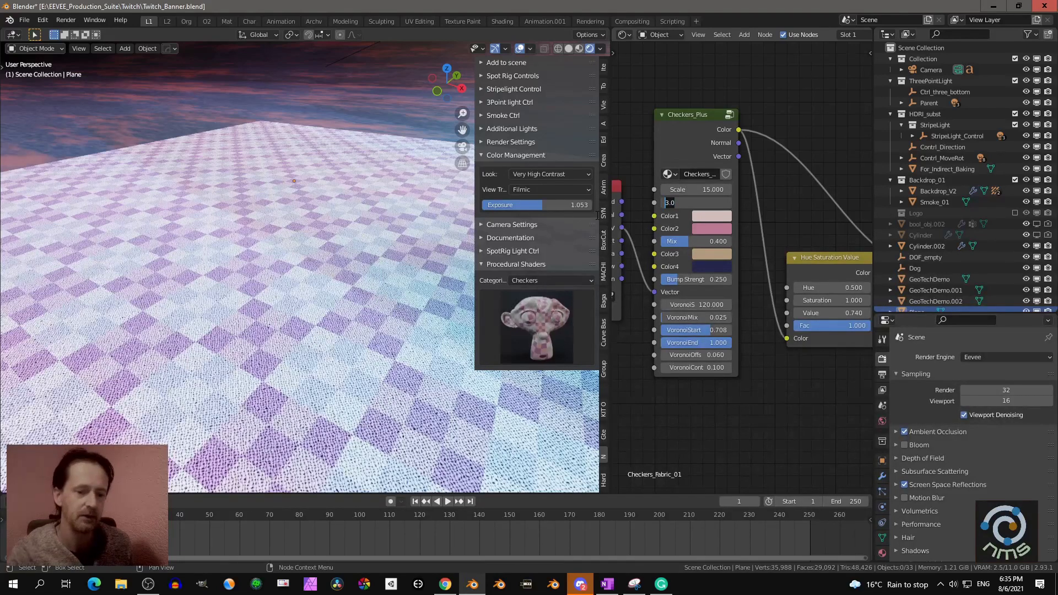
left_click(296, 301)
middle_click_drag(296, 300, 290, 270)
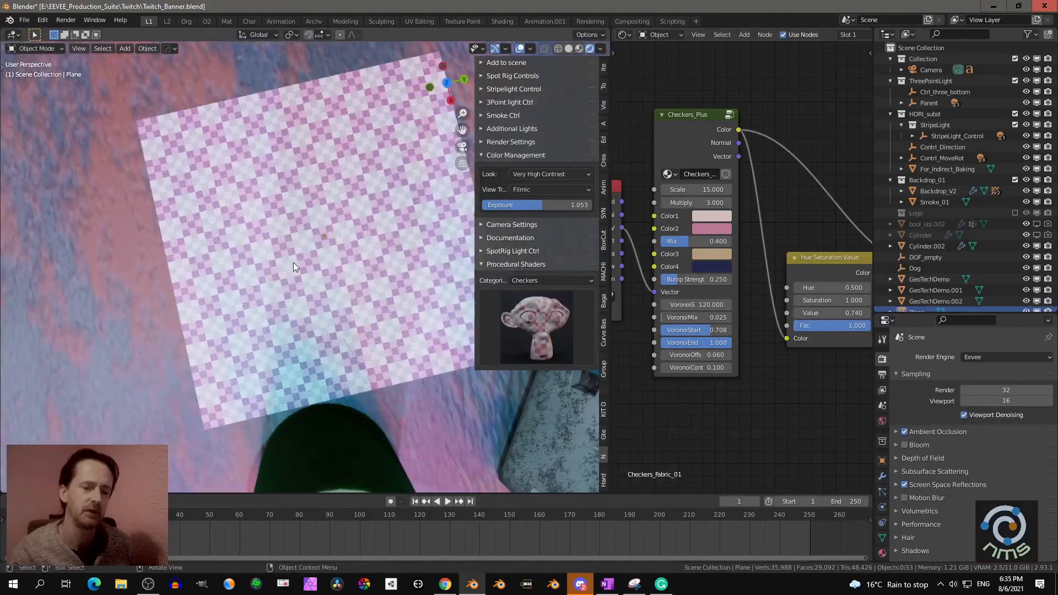
scroll(313, 257, "up", 3)
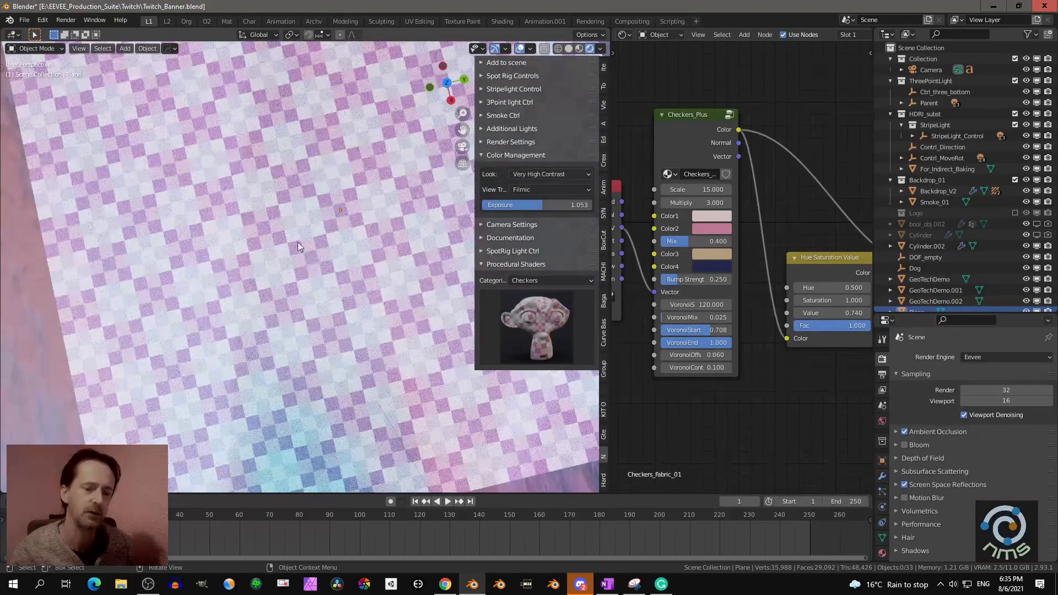
Set the Checkers_Plus node's Multiply to 6 and its Scale to 5.700
left_click(697, 204)
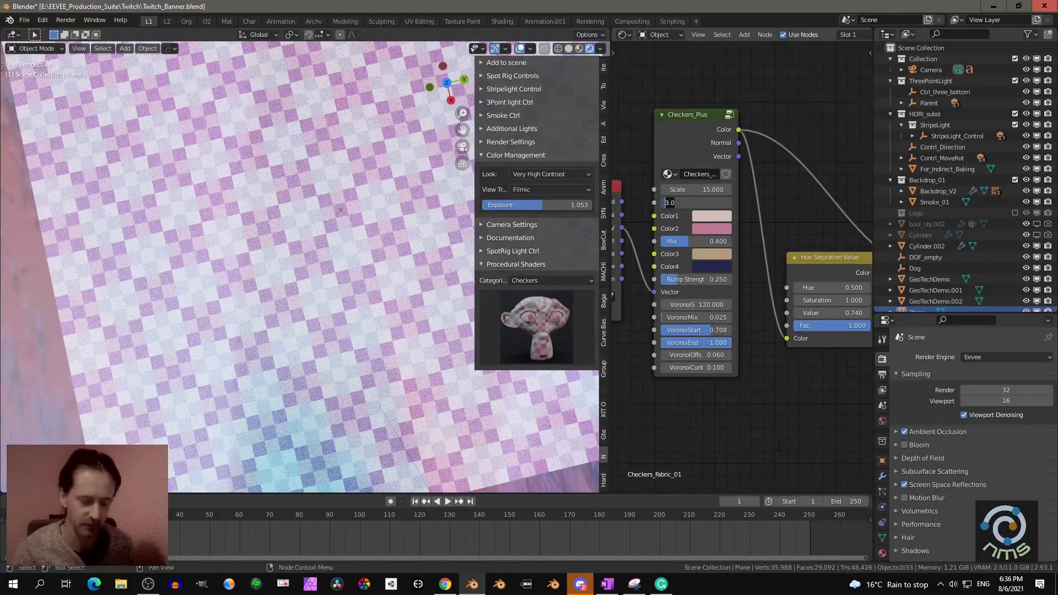
type("6")
key("Return")
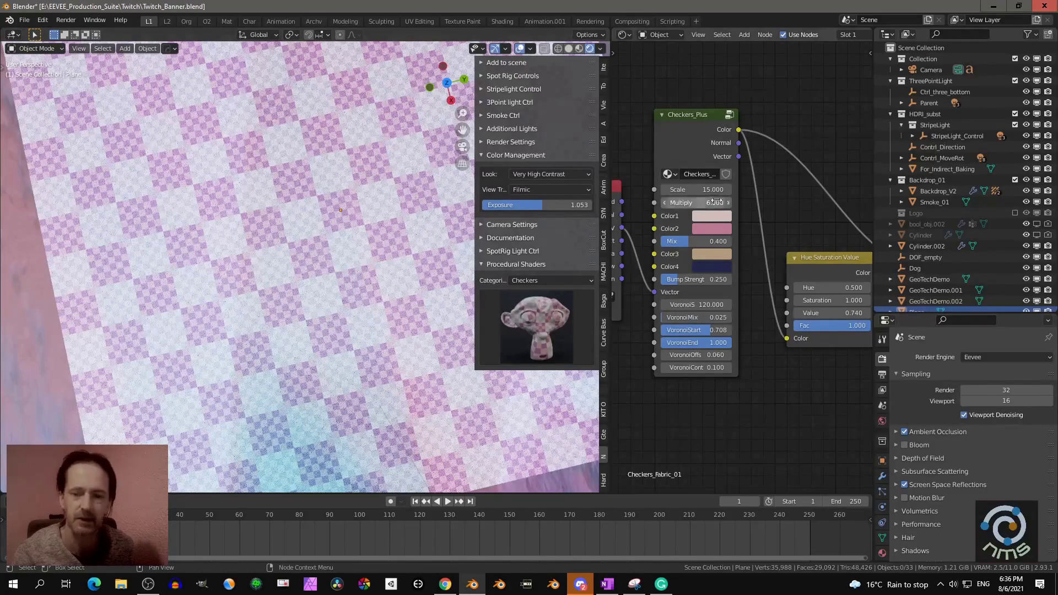
left_click_drag(692, 189, 659, 189)
Change the Checkers_Plus node's Color1 to a strong orange-red with H 0.019 and S 0.942, and review the plane
left_click(703, 217)
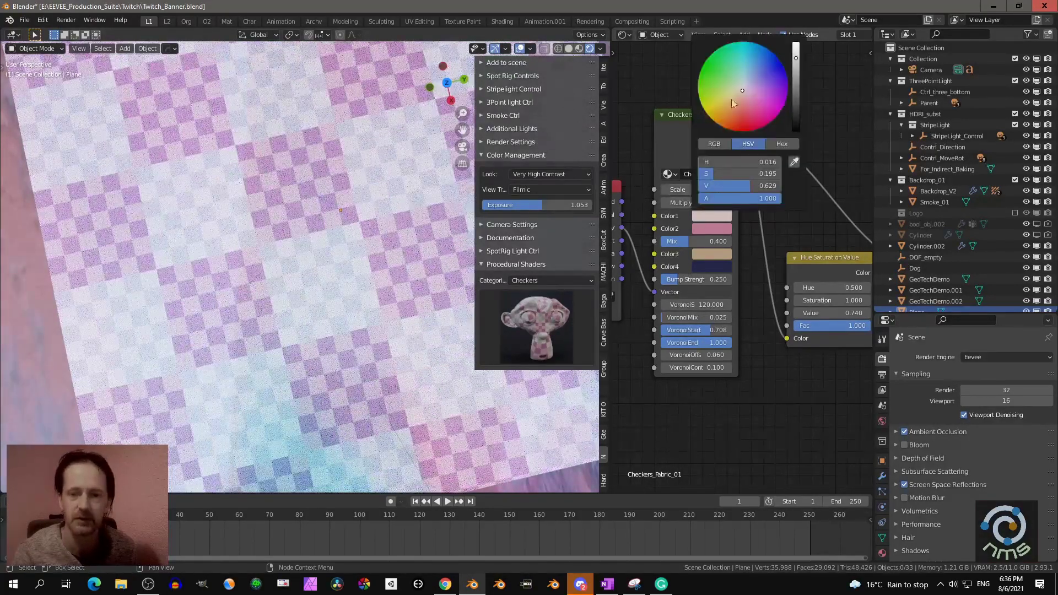
left_click_drag(732, 98, 735, 119)
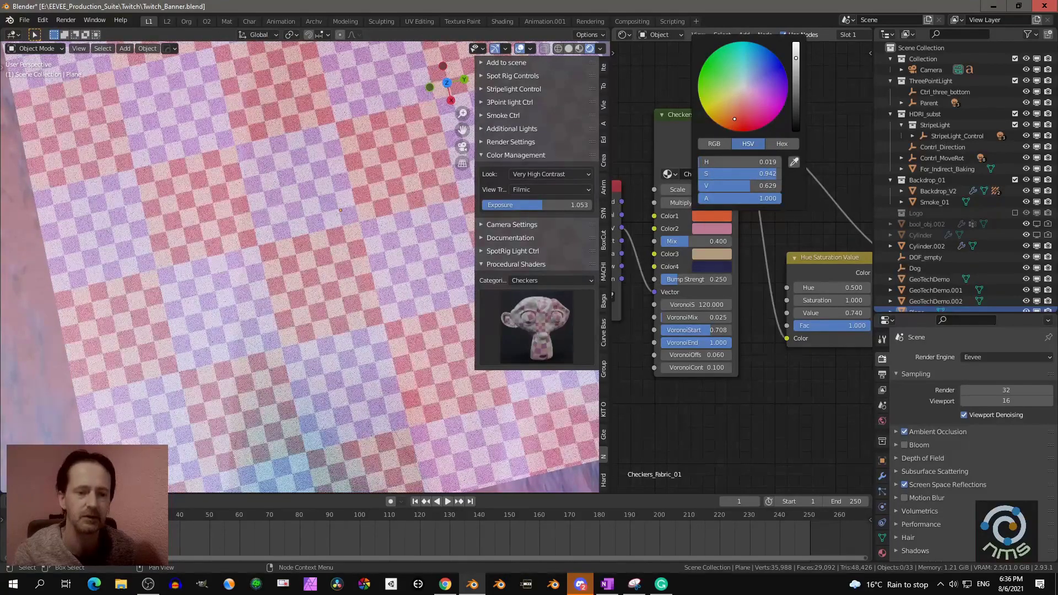
middle_click_drag(309, 342, 325, 267)
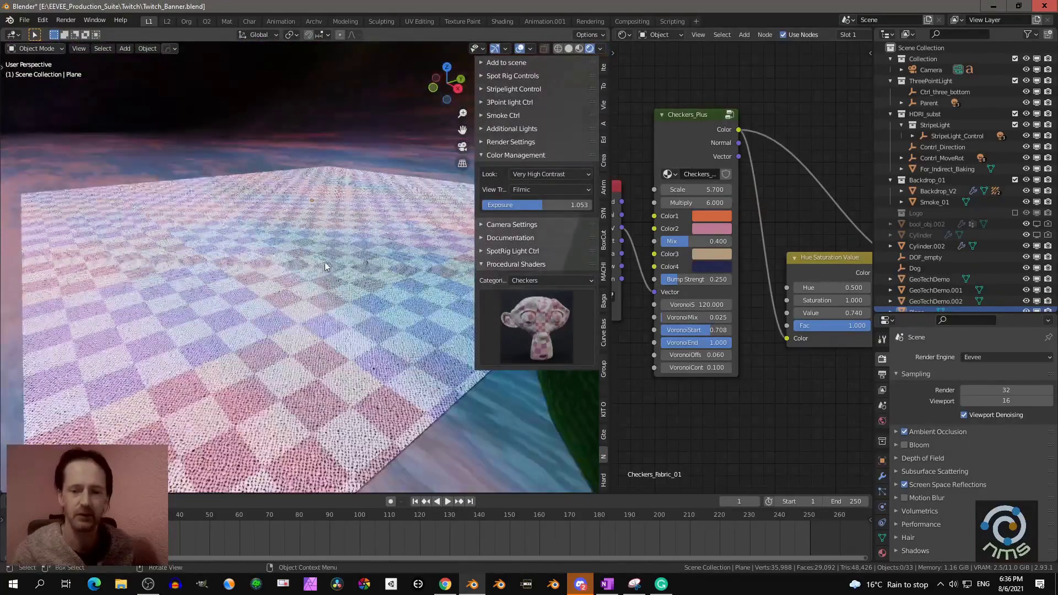
Widen the node editor so the Checkers_Plus, Hue Saturation Value and Fabric nodes fit in view together
scroll(775, 351, "down", 2)
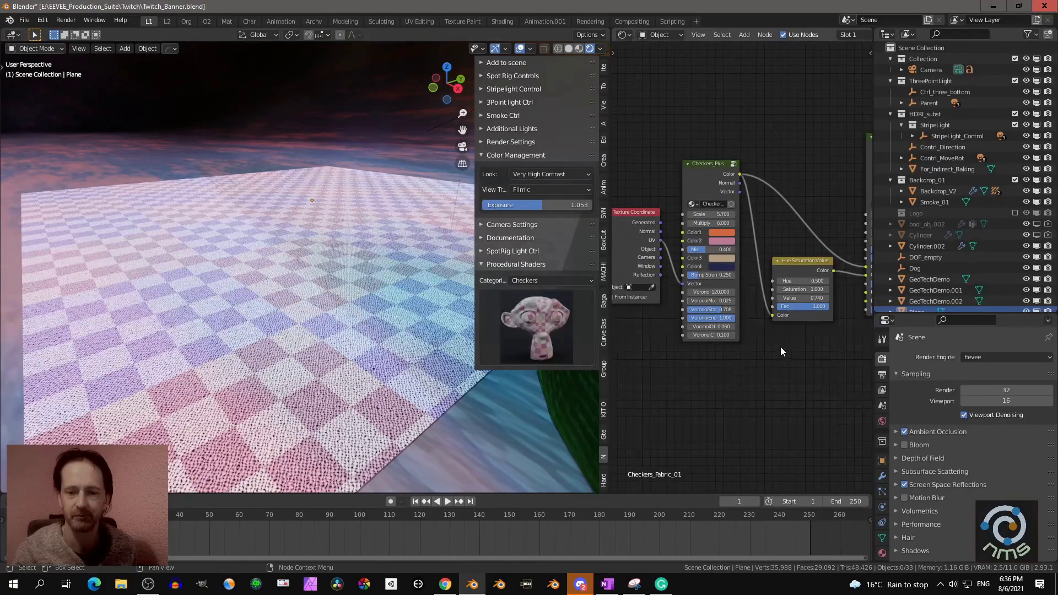
scroll(781, 346, "down", 1)
middle_click_drag(792, 223, 725, 216)
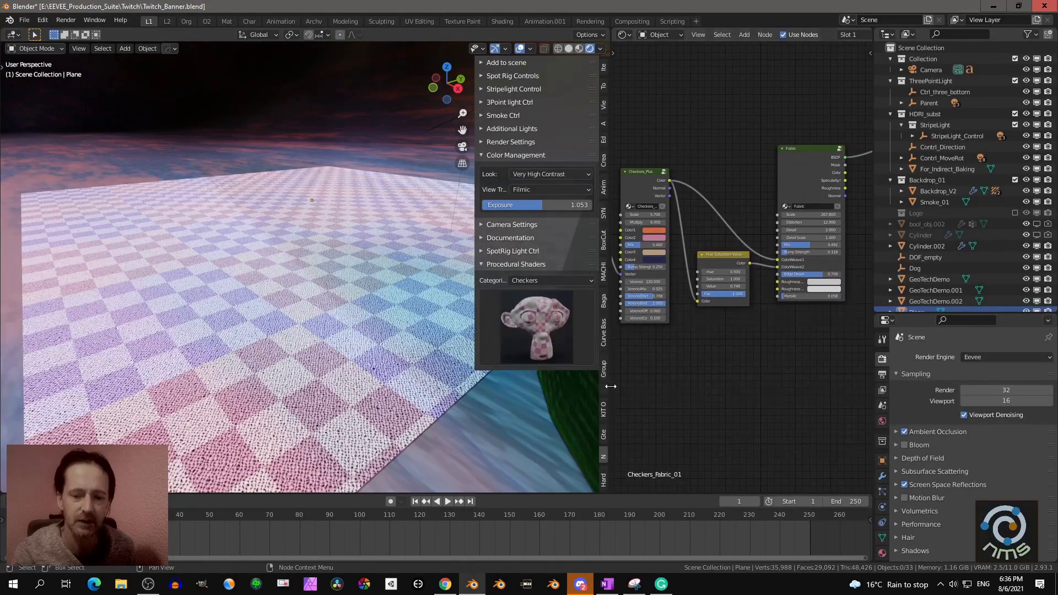
left_click_drag(611, 386, 449, 386)
scroll(526, 148, "up", 1)
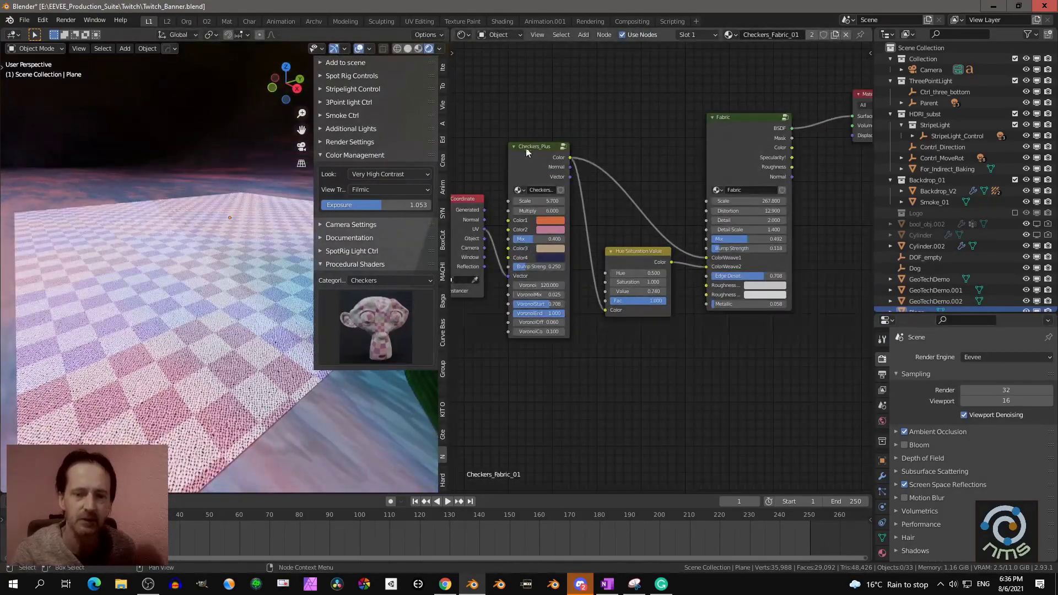
Examine how the Checkers_Plus and Fabric nodes combine in the material, comparing them with the plane's checkered surface
left_click(528, 148)
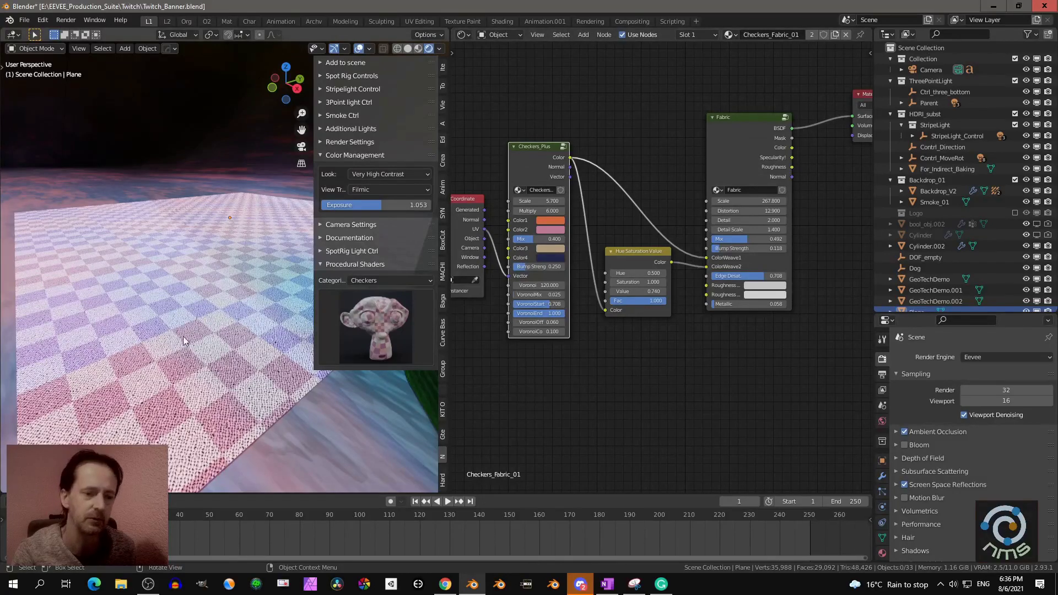
middle_click_drag(184, 340, 206, 189)
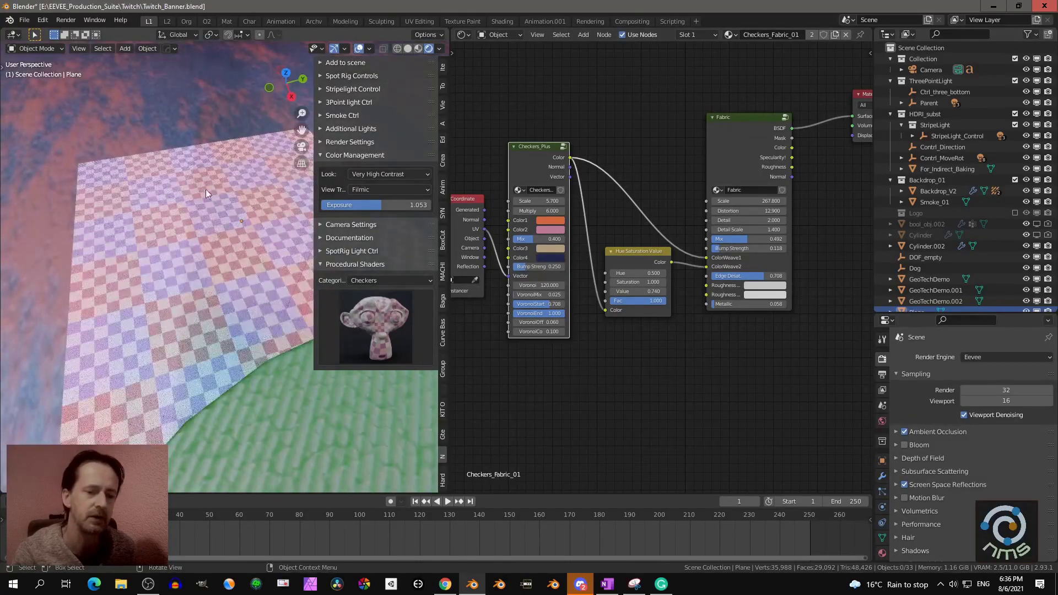
left_click(747, 124)
scroll(732, 147, "down", 2)
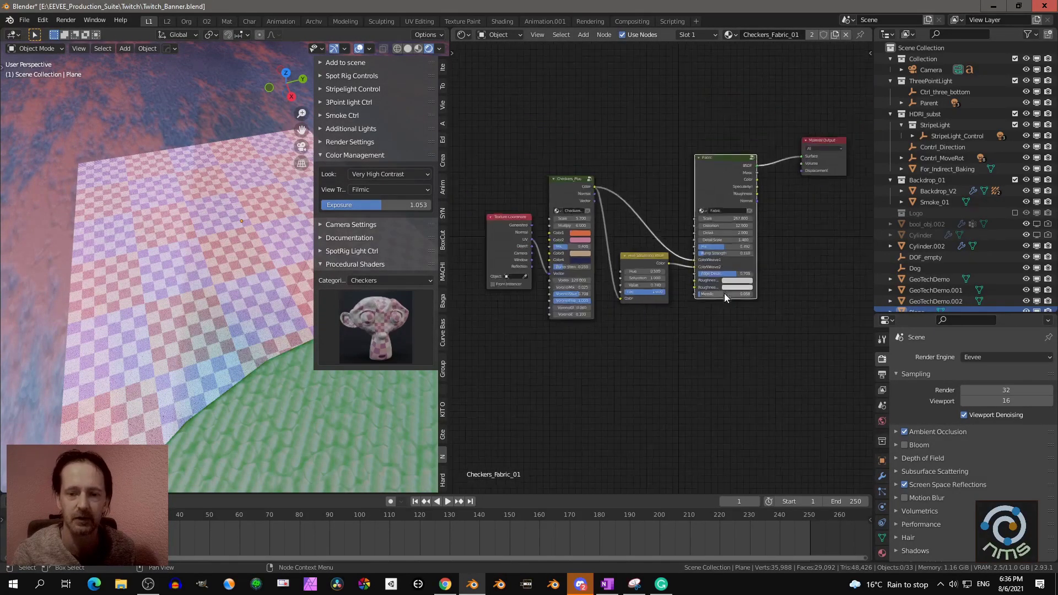
scroll(724, 292, "down", 1)
middle_click_drag(725, 292, 704, 258)
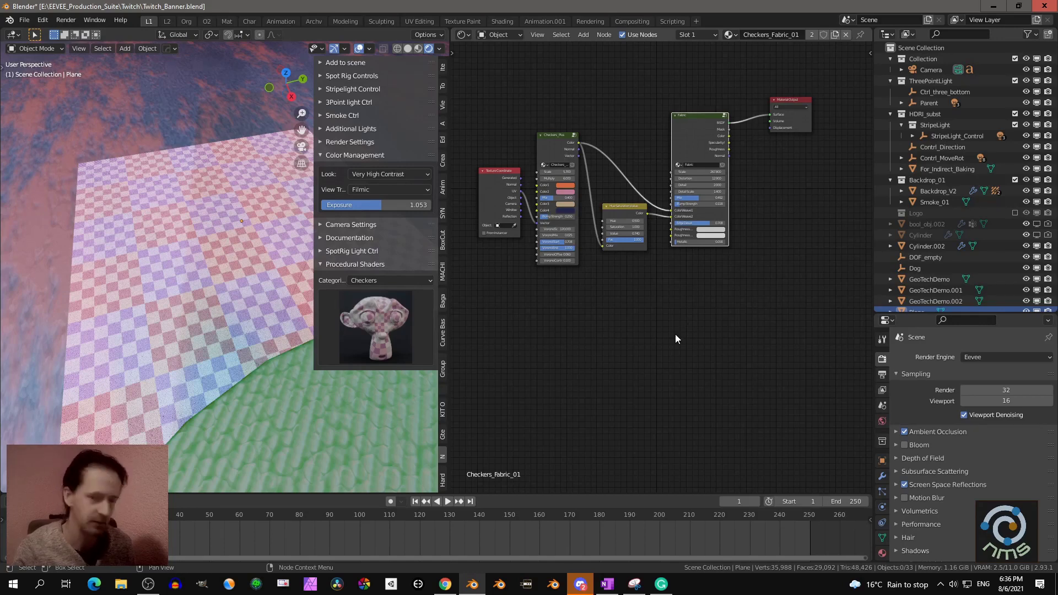
Look through the node groups that Material_Nodes_V5_3 offers for adding to the material
key("shift+a")
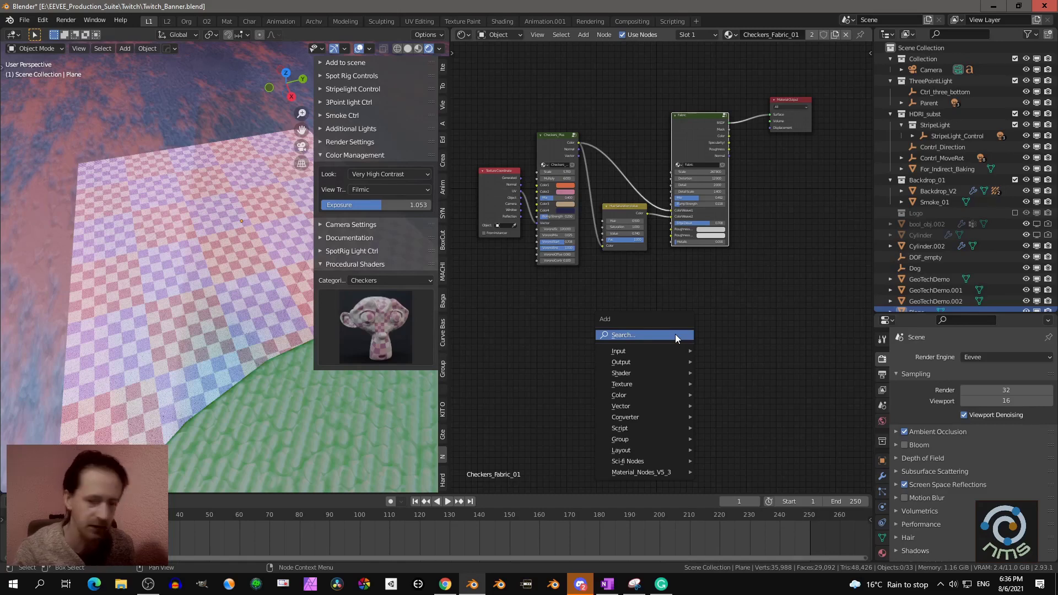
mouse_move(636, 476)
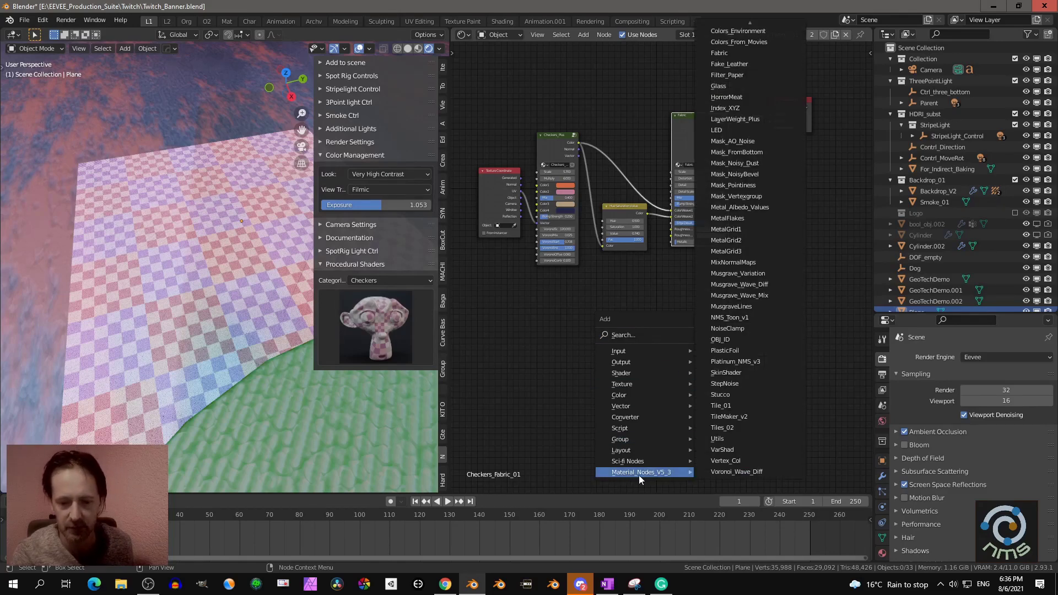
scroll(757, 72, "up", 5)
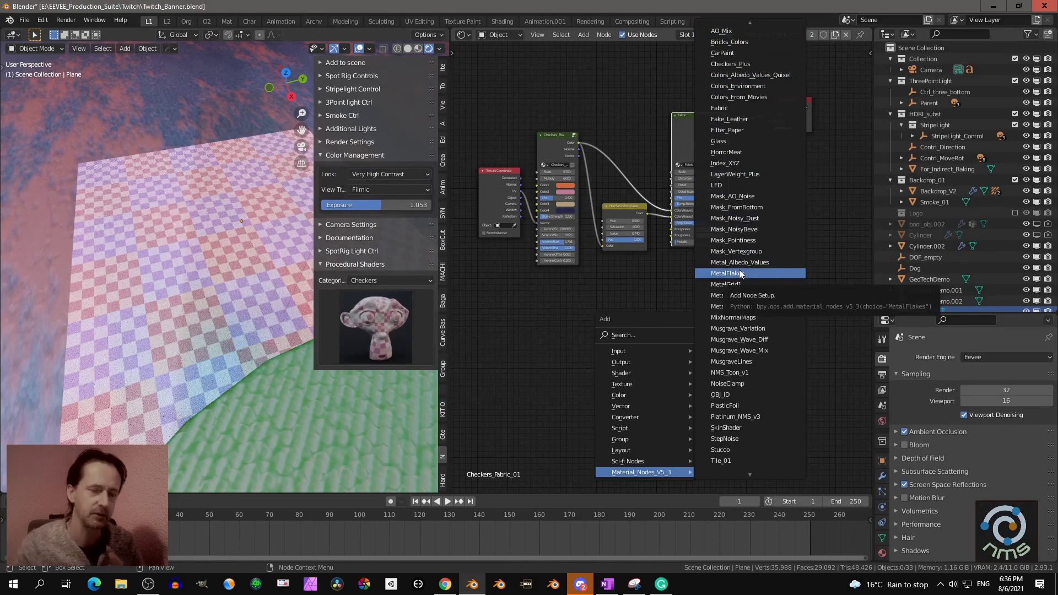
left_click(546, 320)
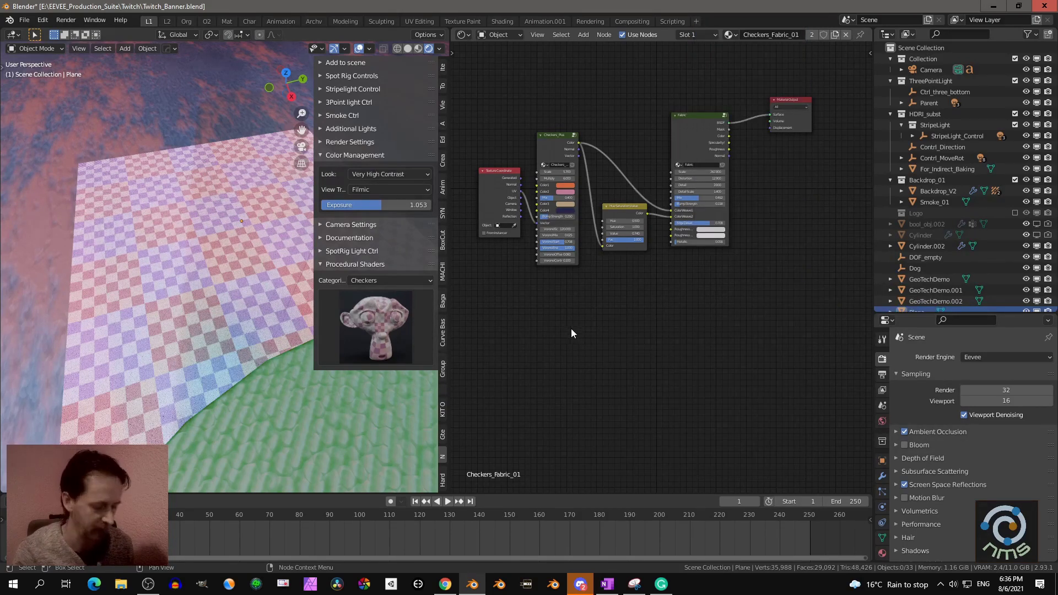
Show the node editor's Material_Nodes_V5_3 preview library and add the Antislip_Rubber shader to the material
key("n")
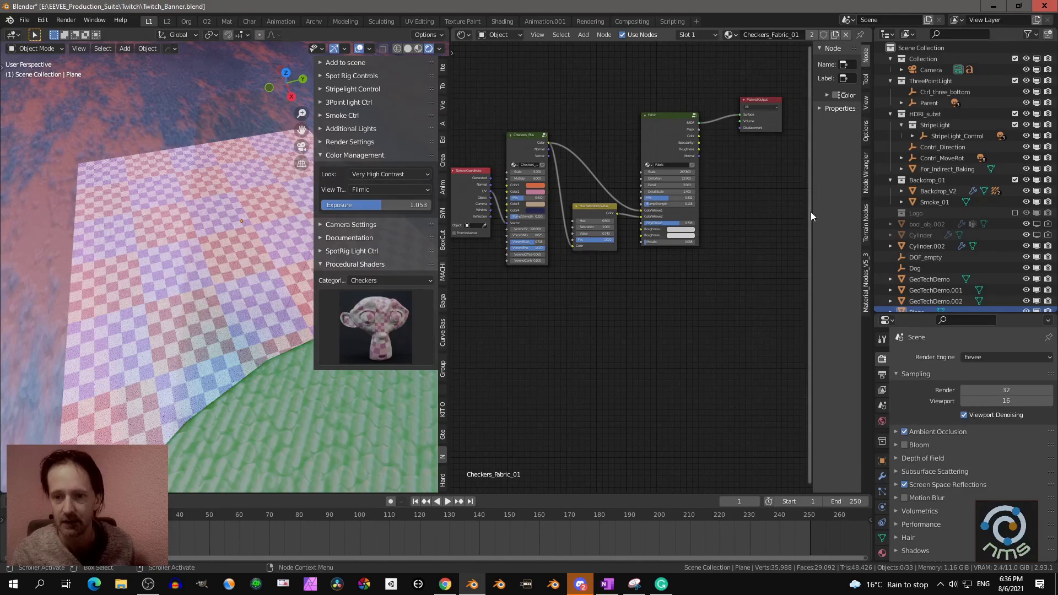
left_click_drag(814, 209, 764, 226)
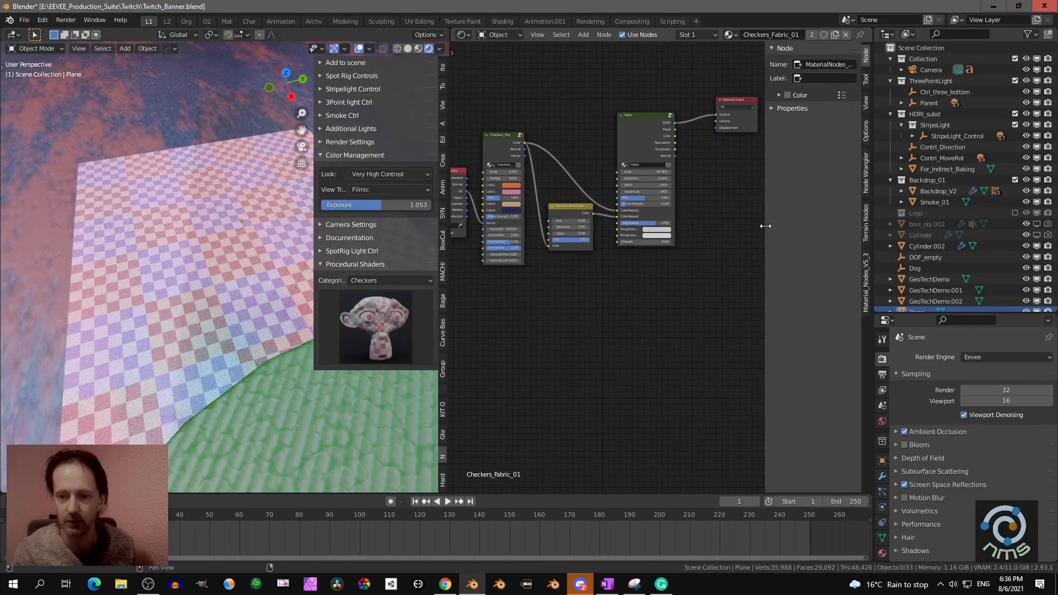
left_click(869, 295)
left_click(812, 84)
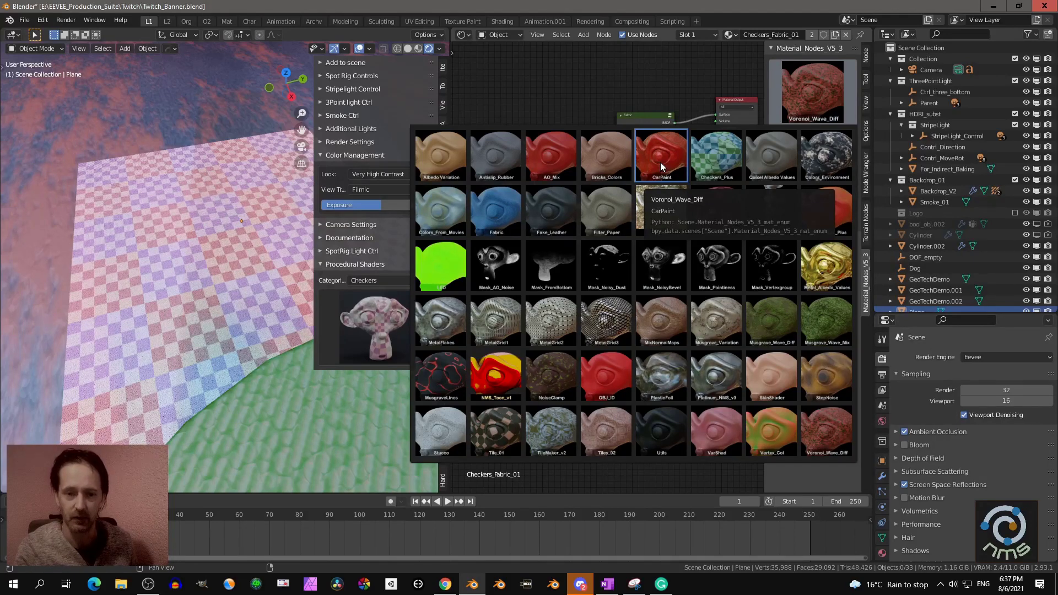
left_click(506, 153)
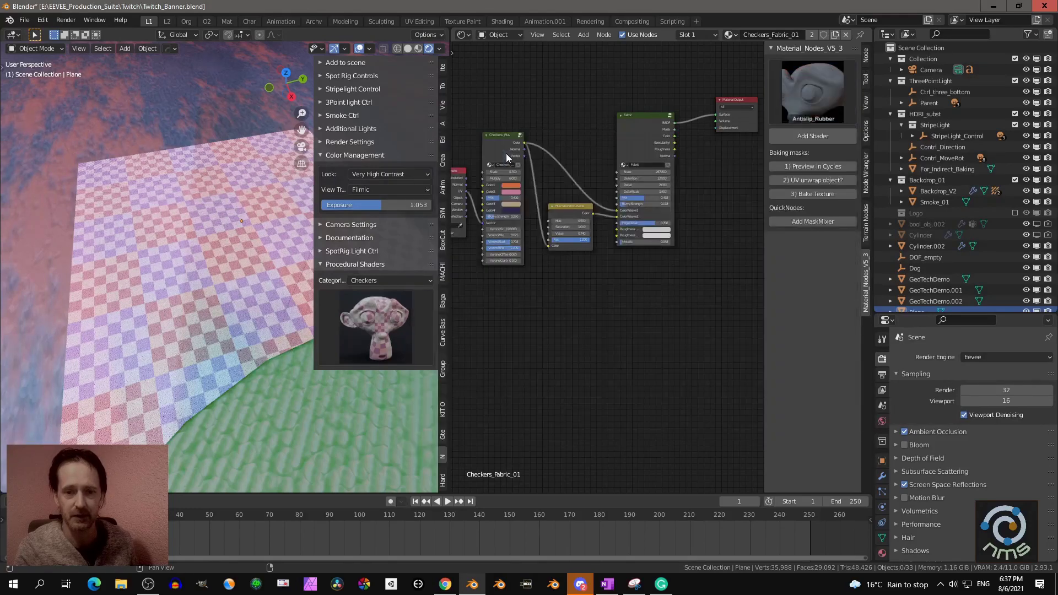
left_click(813, 136)
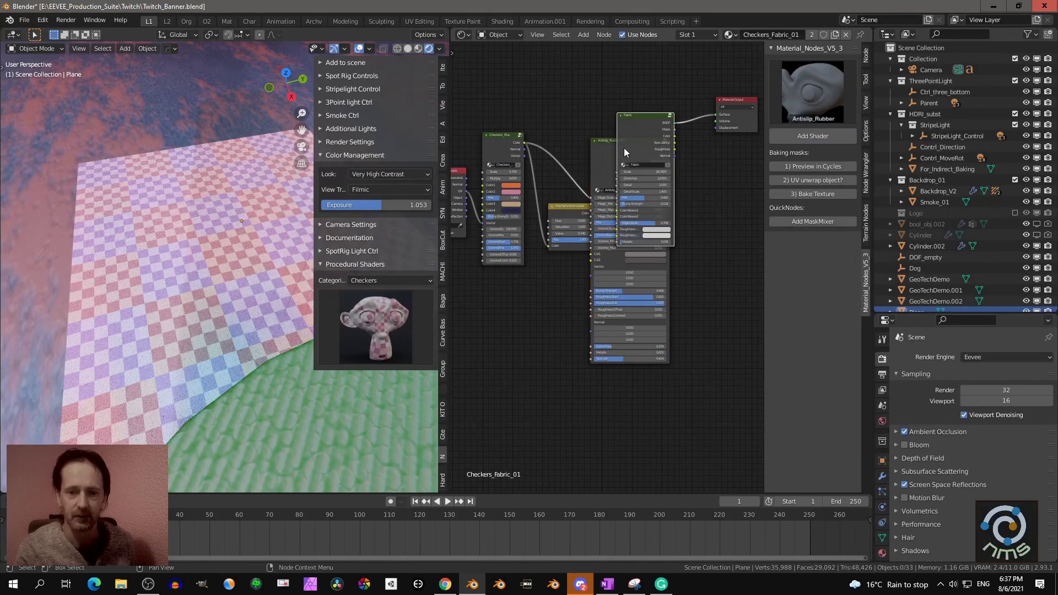
Place the new Antislip_Rubber node below the Fabric node so its settings can be read
left_click_drag(610, 150, 586, 269)
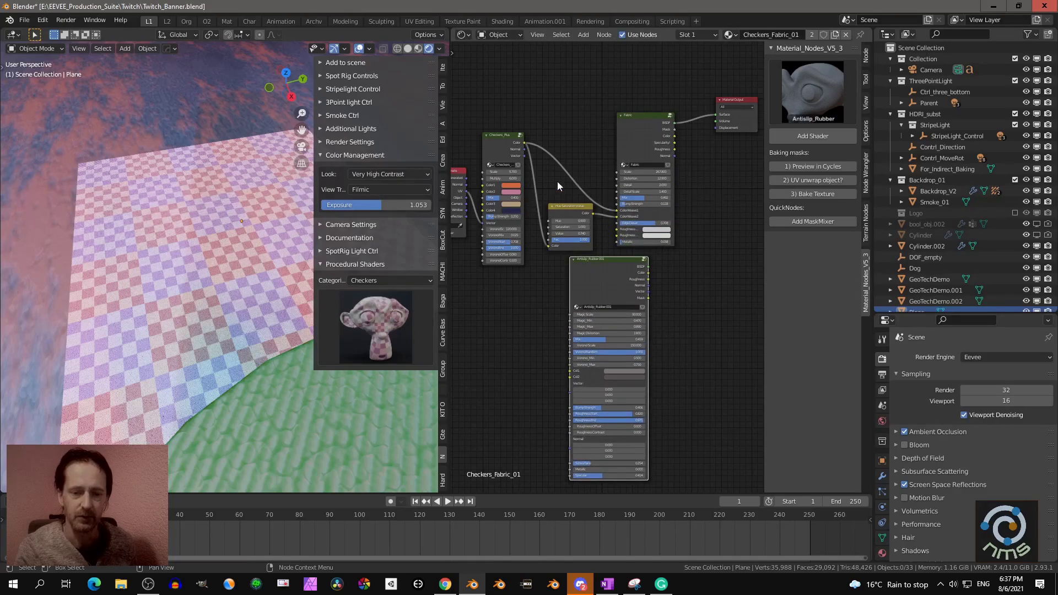
scroll(565, 181, "up", 1)
middle_click_drag(575, 169, 545, 65)
scroll(554, 104, "up", 1)
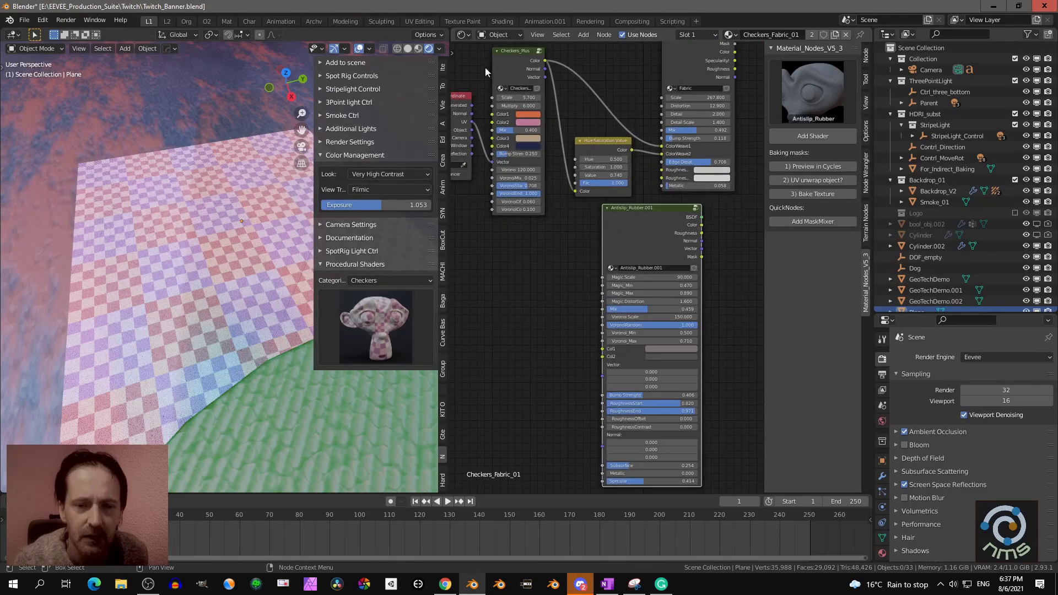
Feed the Checkers_Plus Color output into Antislip_Rubber's Col1 and Col2, and link its BSDF to the Material Output's Surface
left_click_drag(546, 62, 602, 349)
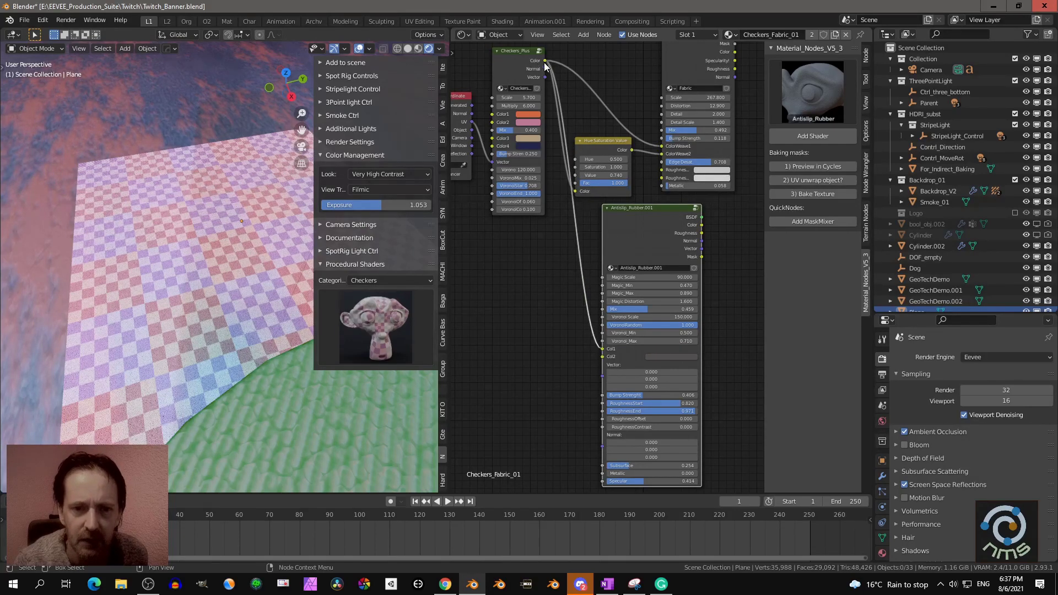
left_click_drag(545, 61, 605, 363)
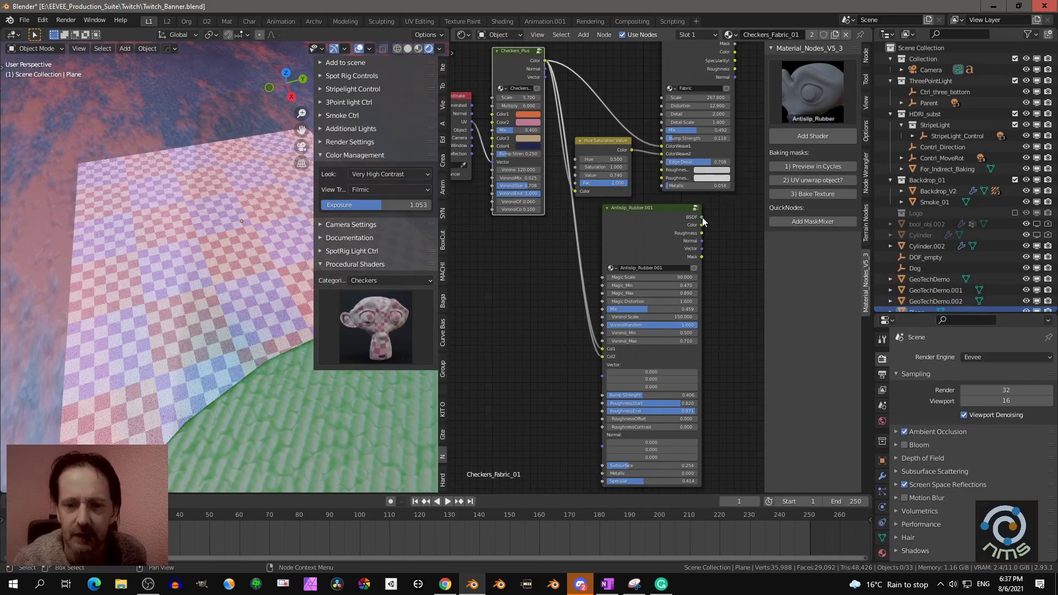
middle_click_drag(715, 241, 634, 268)
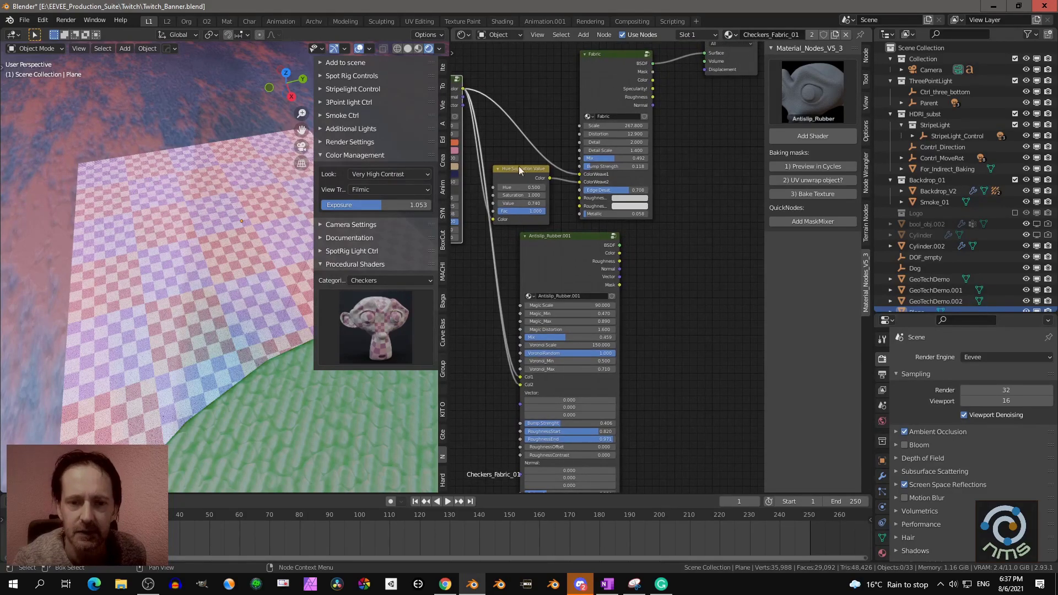
left_click_drag(619, 246, 705, 54)
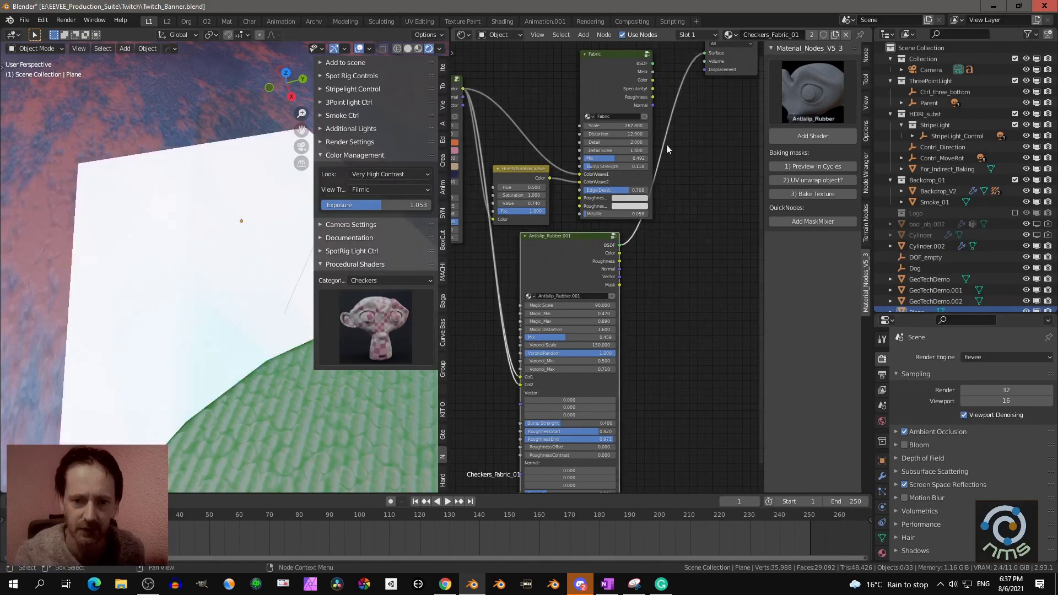
Delete the disconnected Fabric node from the material and inspect the checkered rubber surface up close
left_click(619, 63)
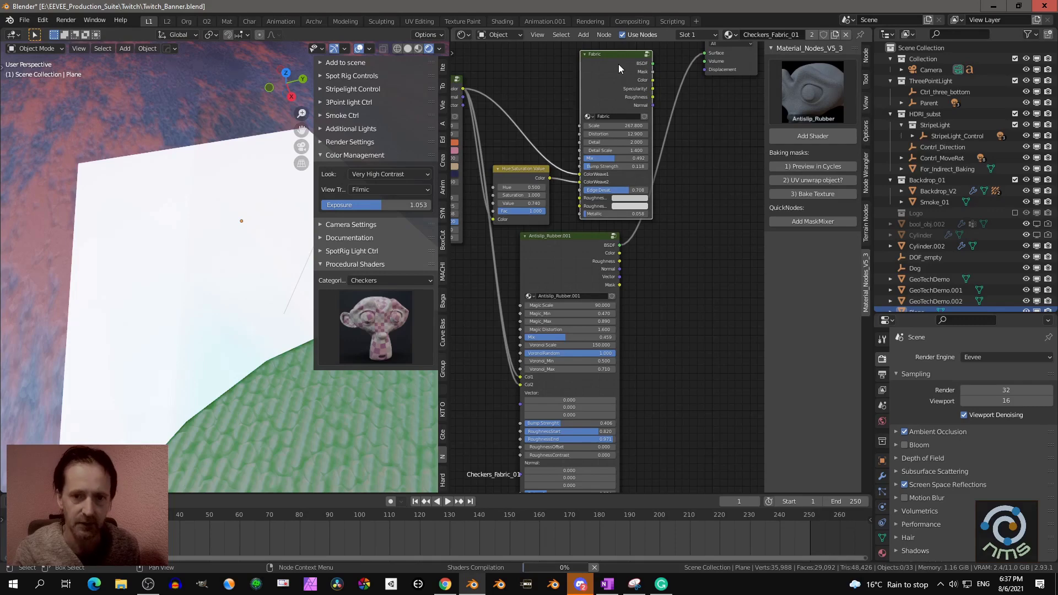
key("x")
middle_click_drag(94, 326, 223, 331)
middle_click_drag(511, 327, 614, 237)
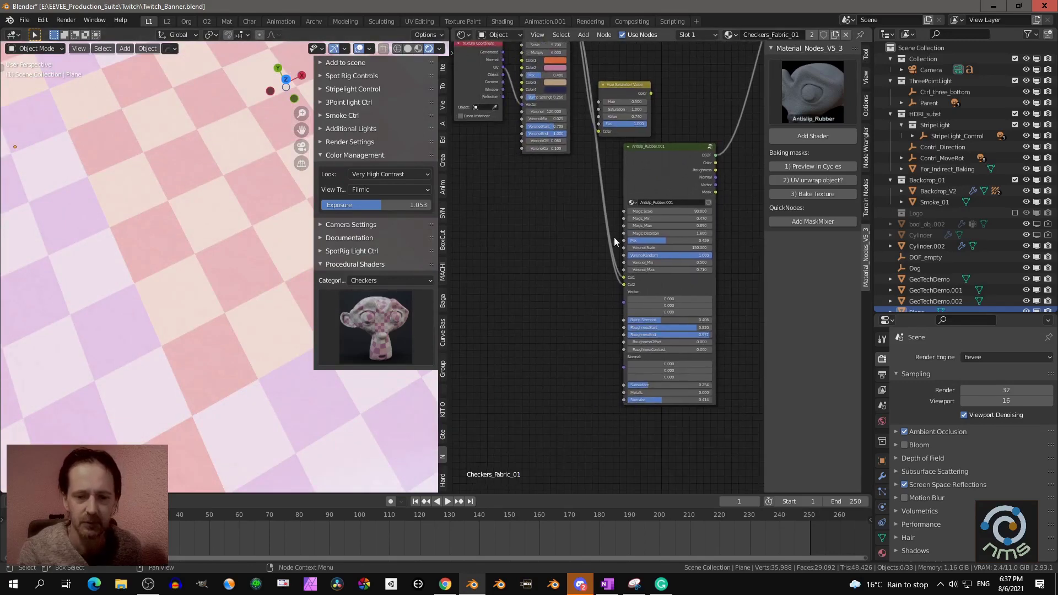
key("shift+a")
mouse_move(544, 332)
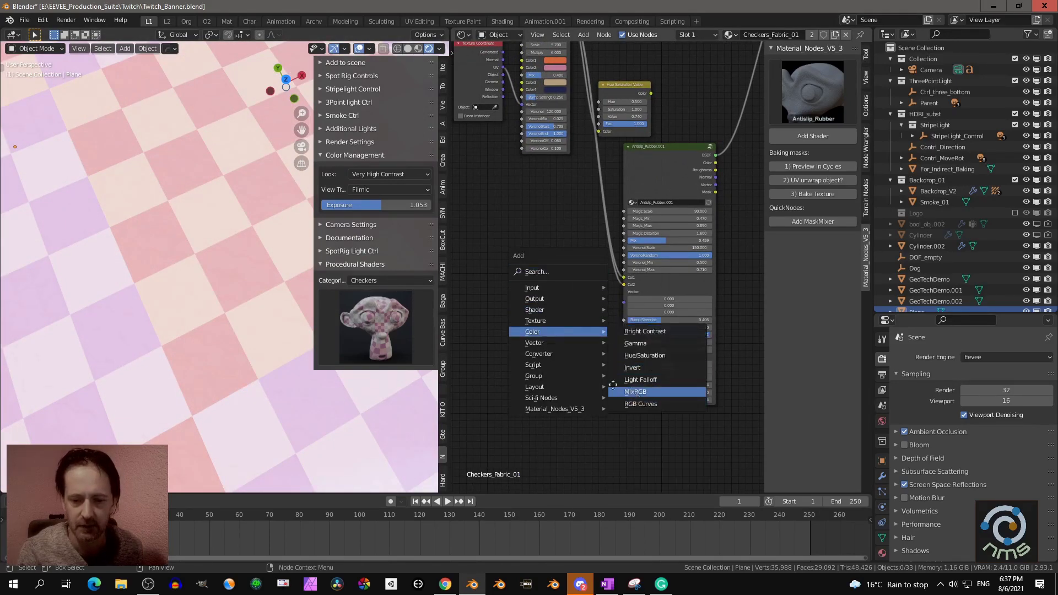
left_click(636, 391)
left_click(528, 255)
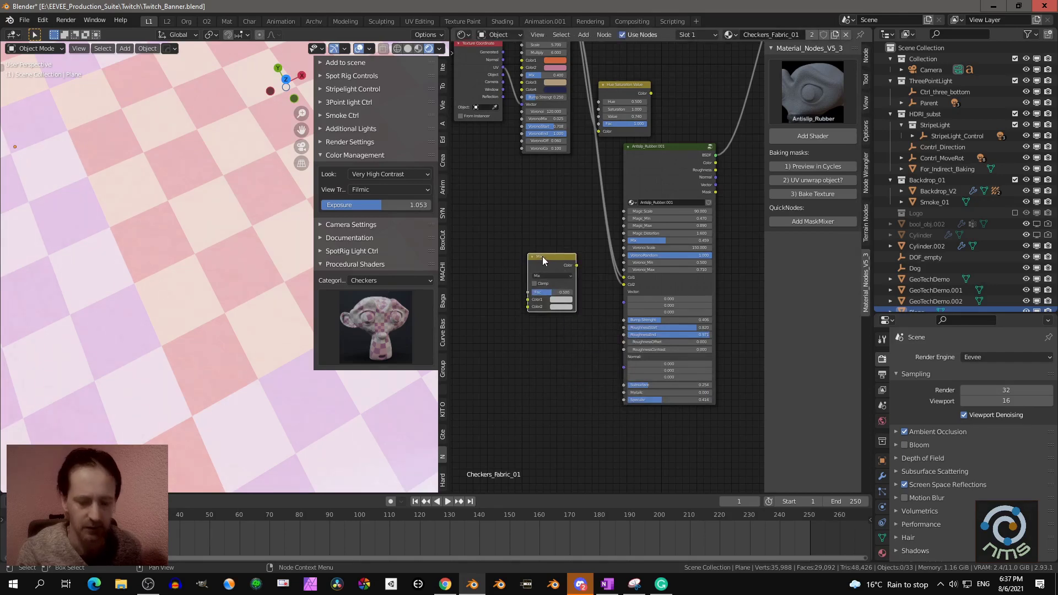
key("x")
Insert a Hue/Saturation node into a link between Checkers_Plus and Antislip_Rubber's color inputs, and set its Value to 0.4
key("shift+a")
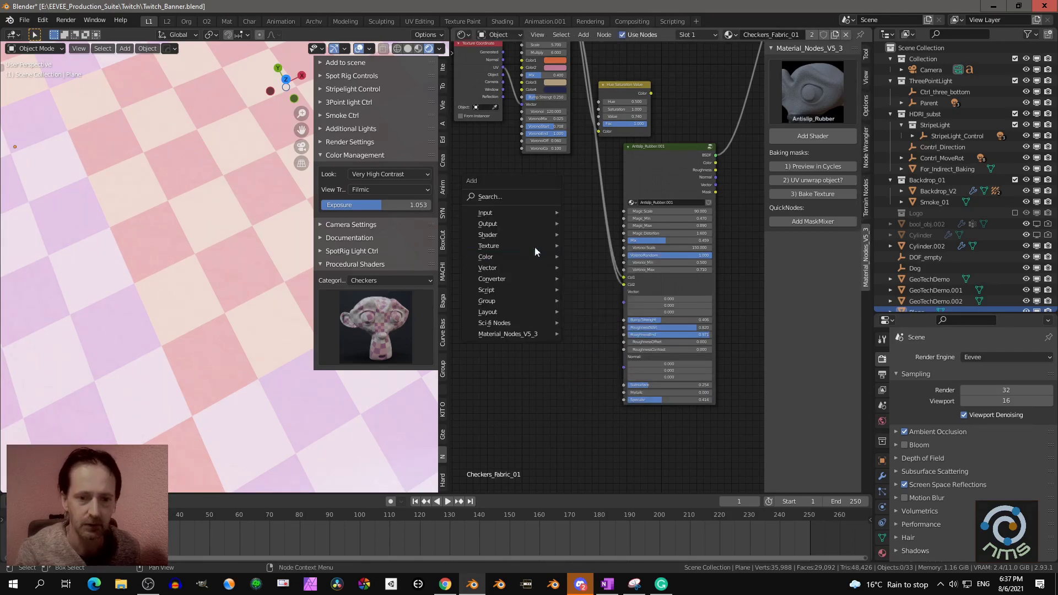
mouse_move(521, 257)
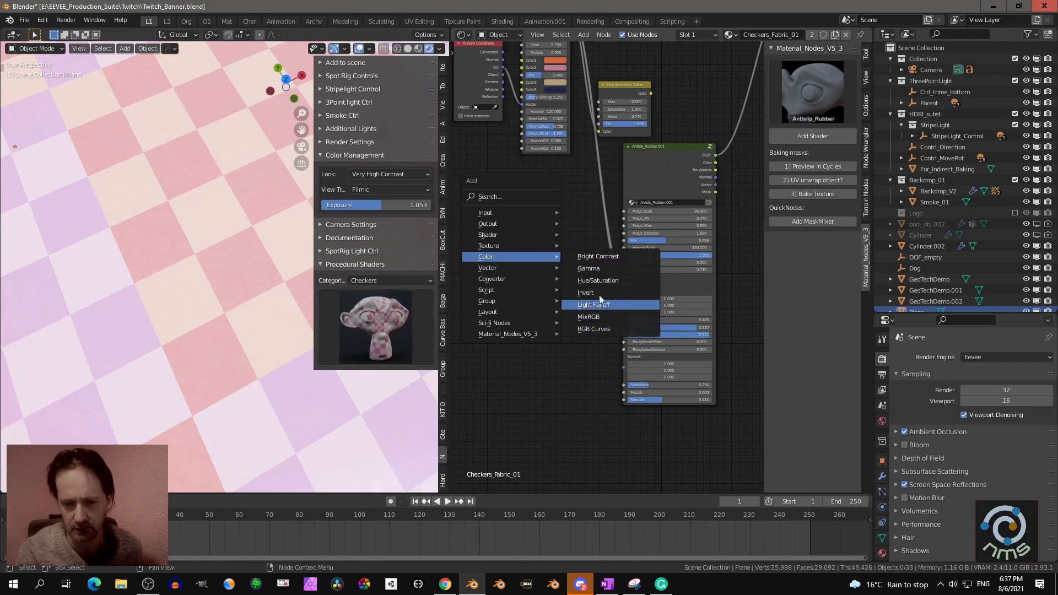
left_click(598, 280)
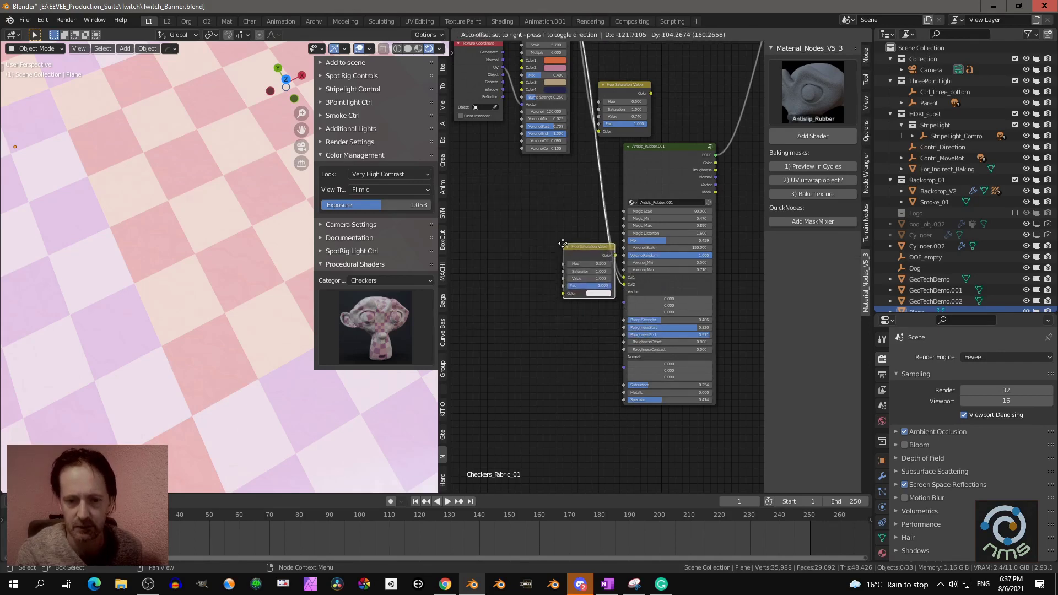
left_click(600, 243)
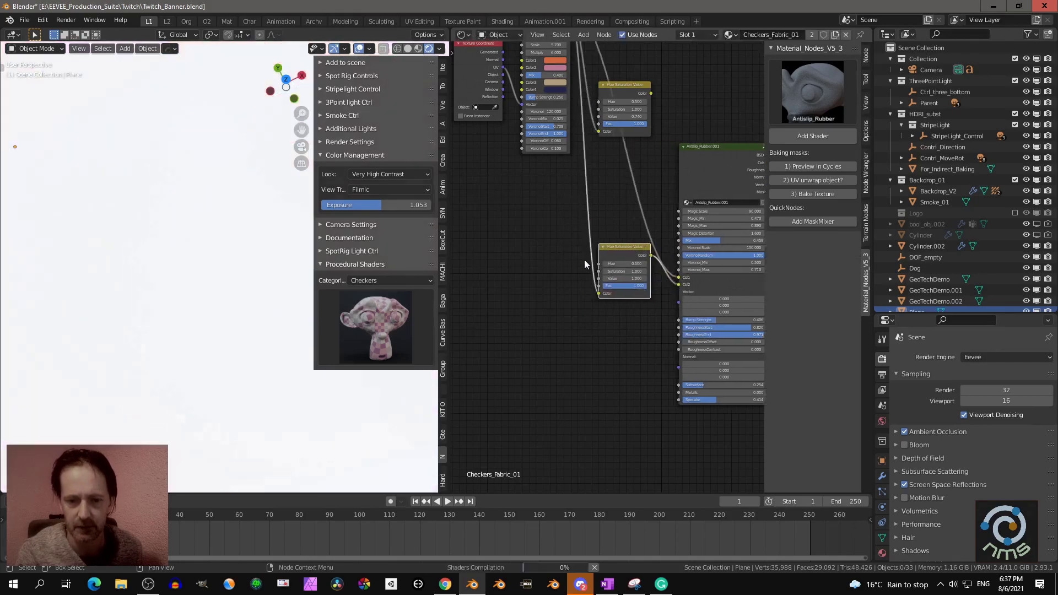
double_click(607, 280)
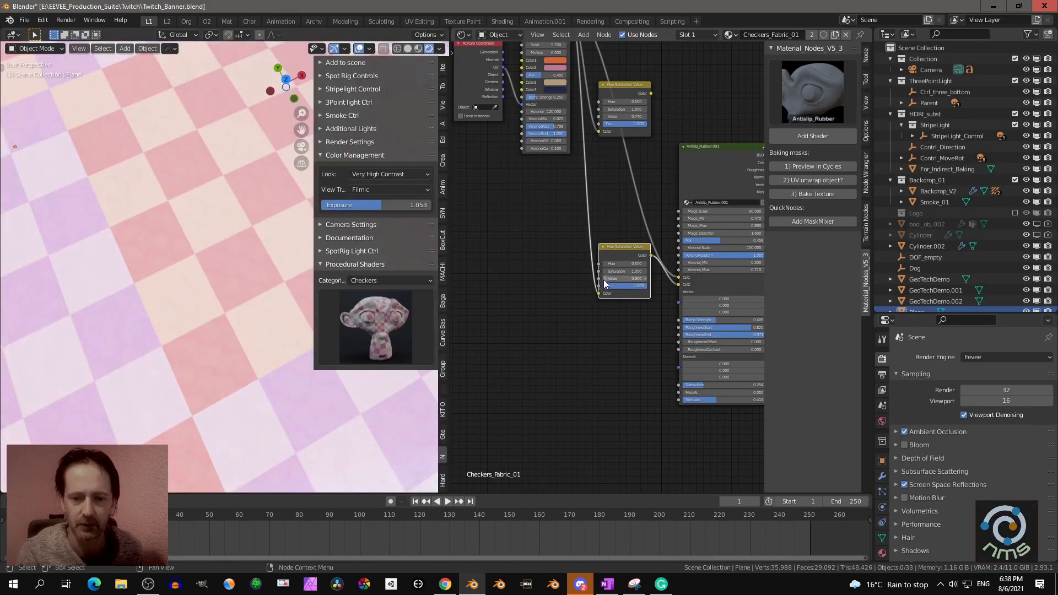
left_click_drag(622, 278, 606, 279)
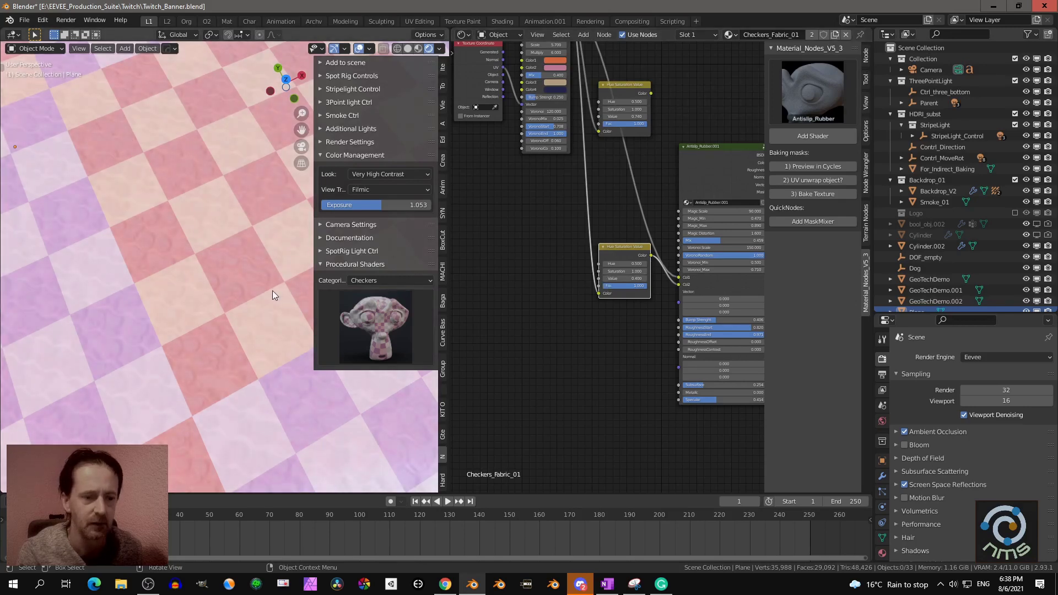
Set Antislip_Rubber's Magic Scale to 152.3, Voronoi Scale to 219.8 and Mix to about 0.71
middle_click_drag(272, 290, 204, 235)
scroll(200, 236, "down", 5)
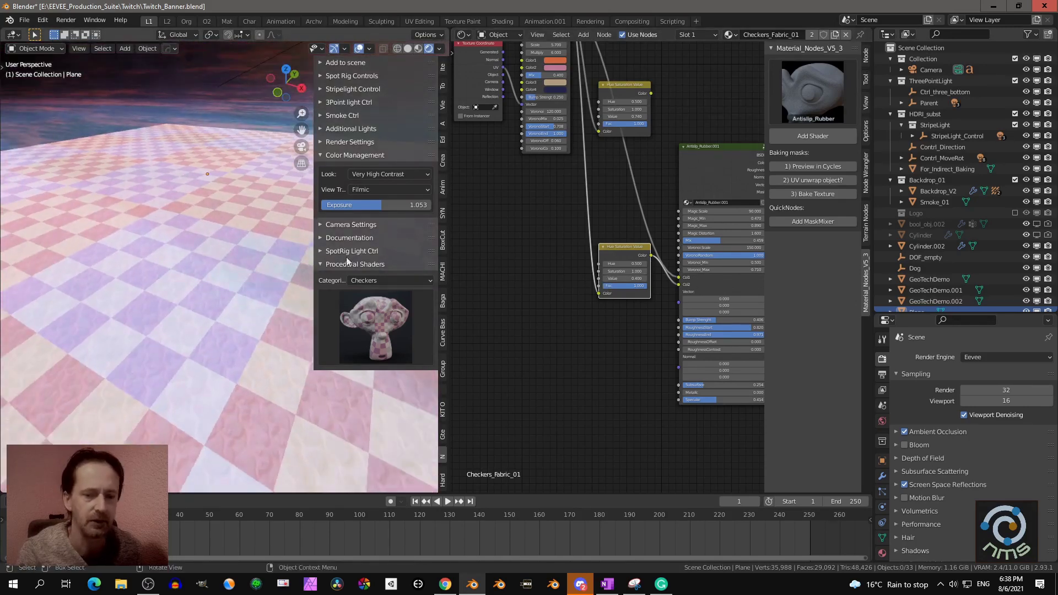
scroll(554, 267, "up", 1)
middle_click_drag(681, 212, 550, 254)
scroll(551, 253, "up", 4)
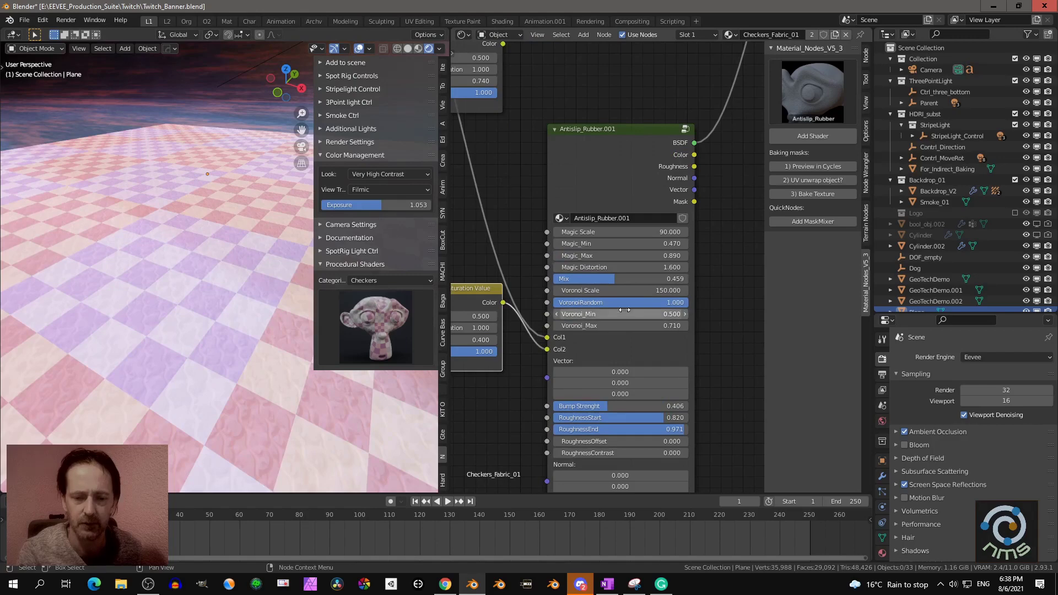
middle_click_drag(618, 316, 605, 258)
left_click_drag(594, 174, 634, 174)
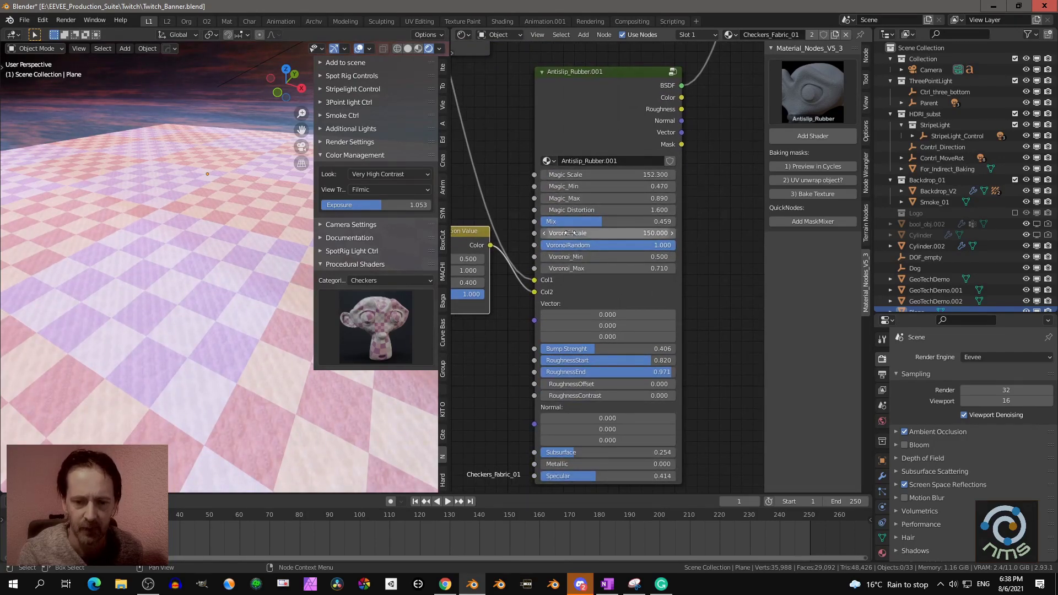
left_click_drag(574, 234, 686, 233)
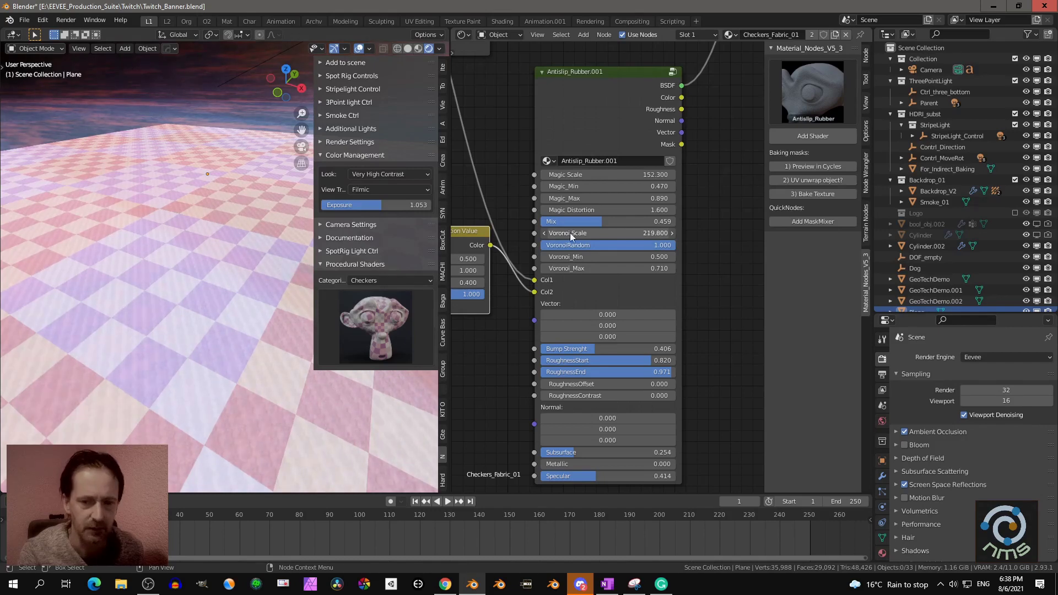
left_click_drag(561, 223, 599, 222)
middle_click_drag(201, 266, 249, 273)
scroll(607, 266, "down", 5)
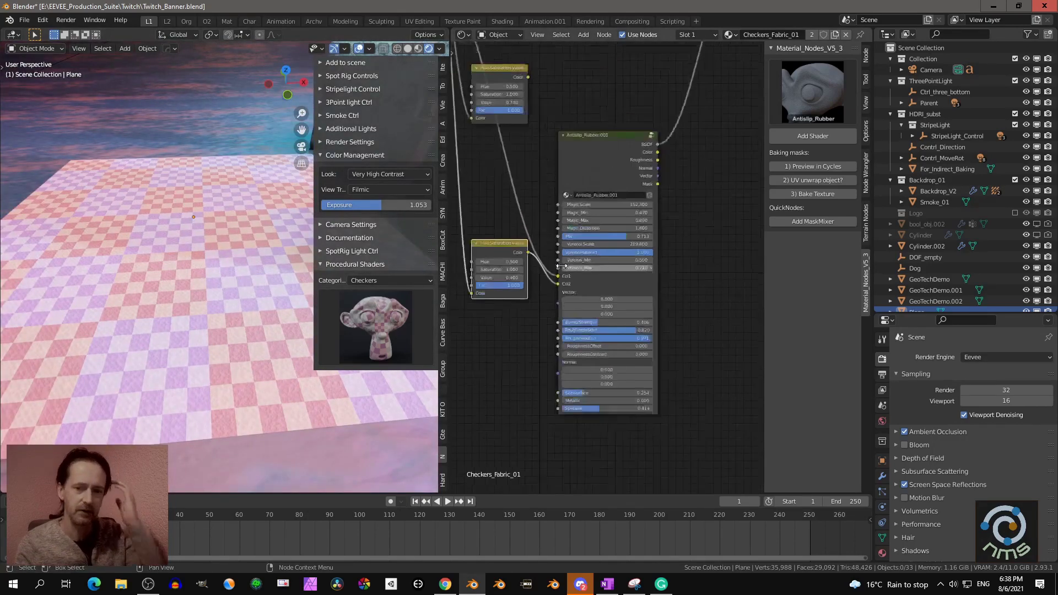
left_click(774, 94)
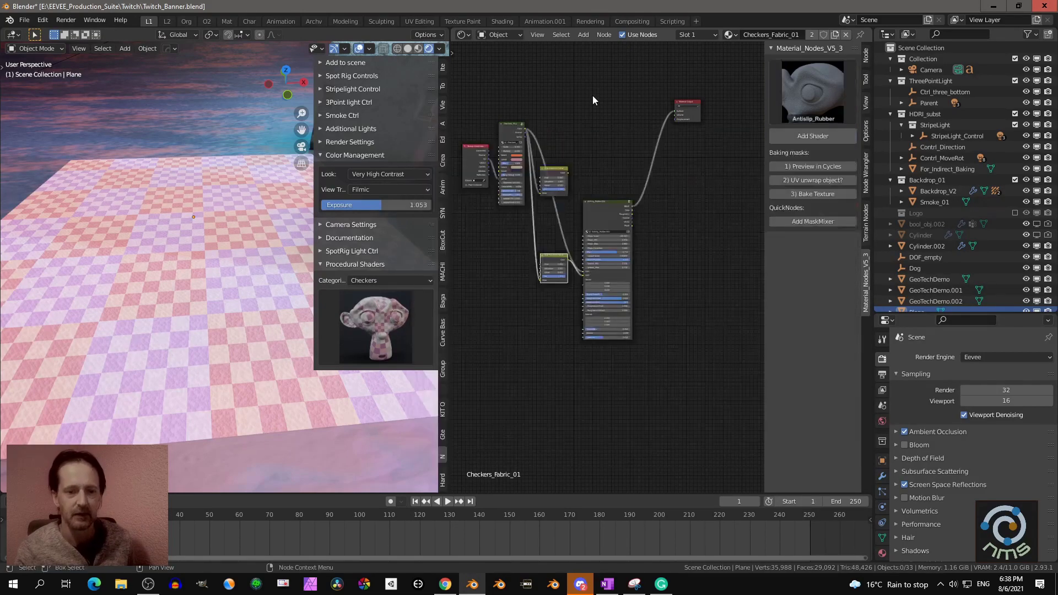
left_click(369, 281)
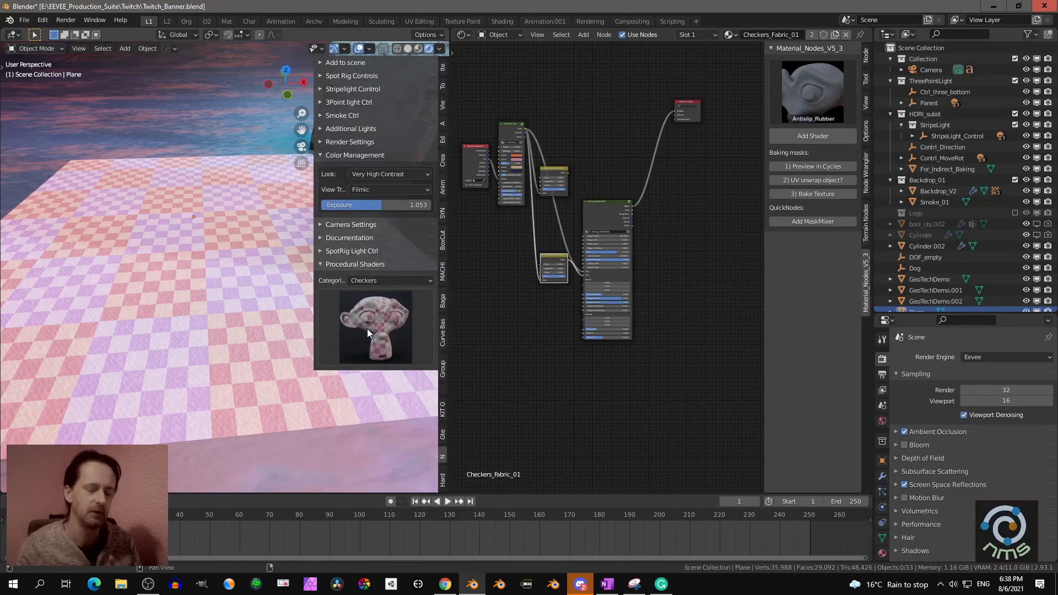
left_click(372, 312)
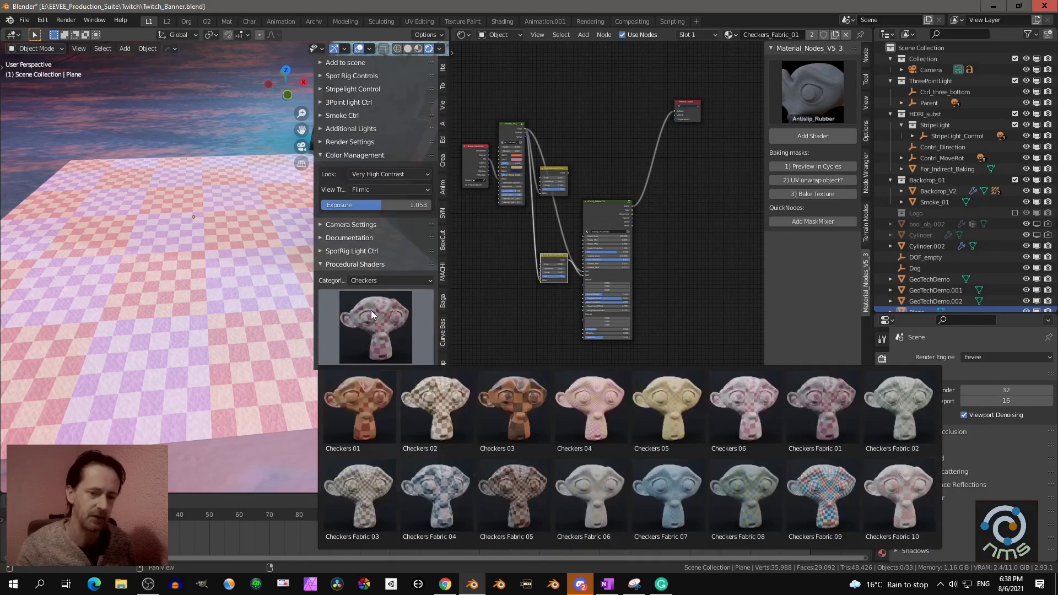
left_click(366, 283)
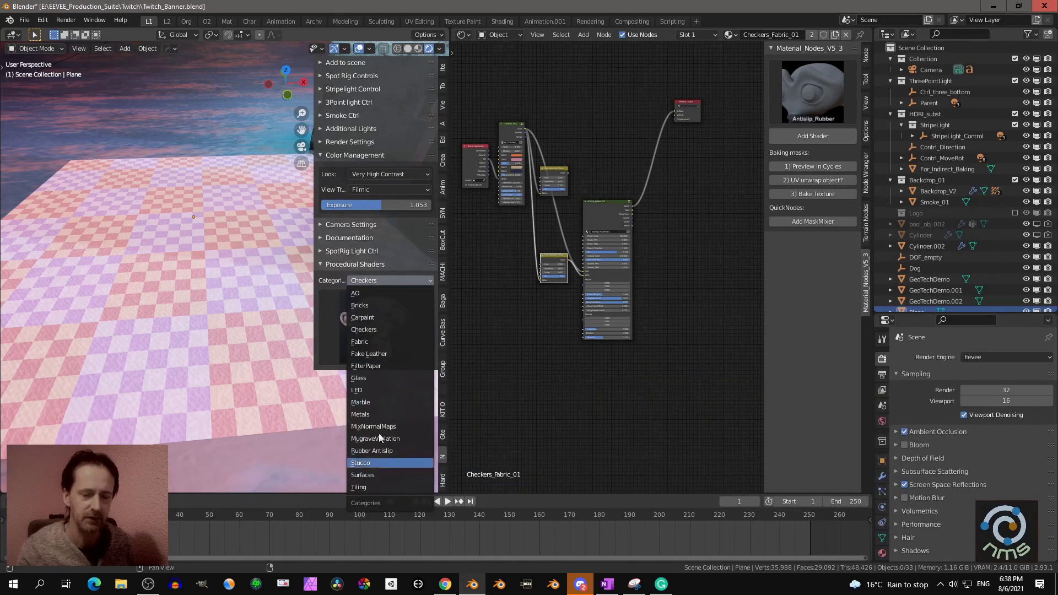
Apply the Metal Grid 11 shader from the Metals category to the selected plane
middle_click_drag(298, 308, 194, 232)
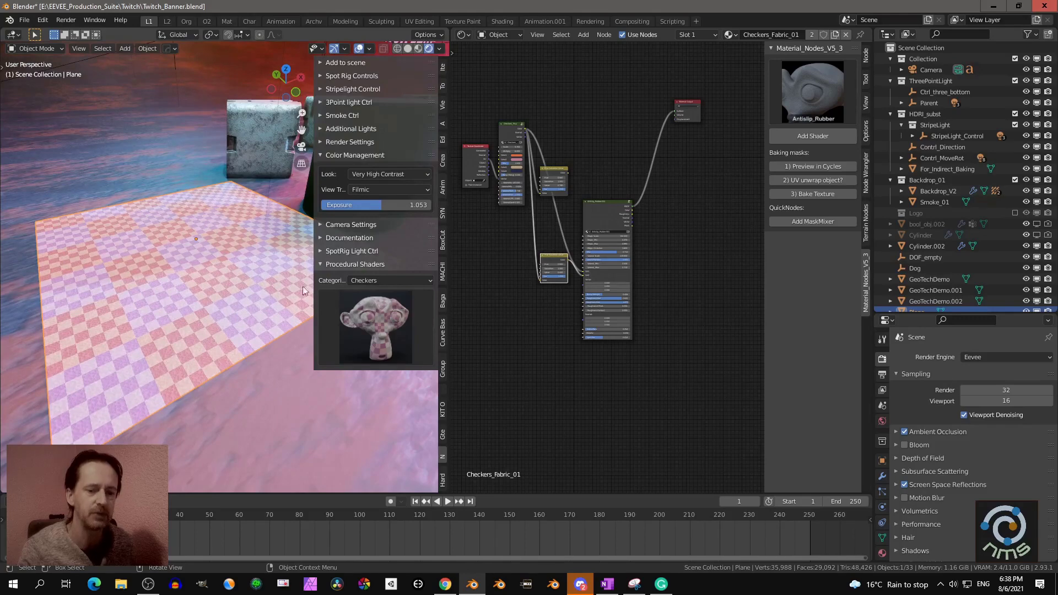
left_click(372, 282)
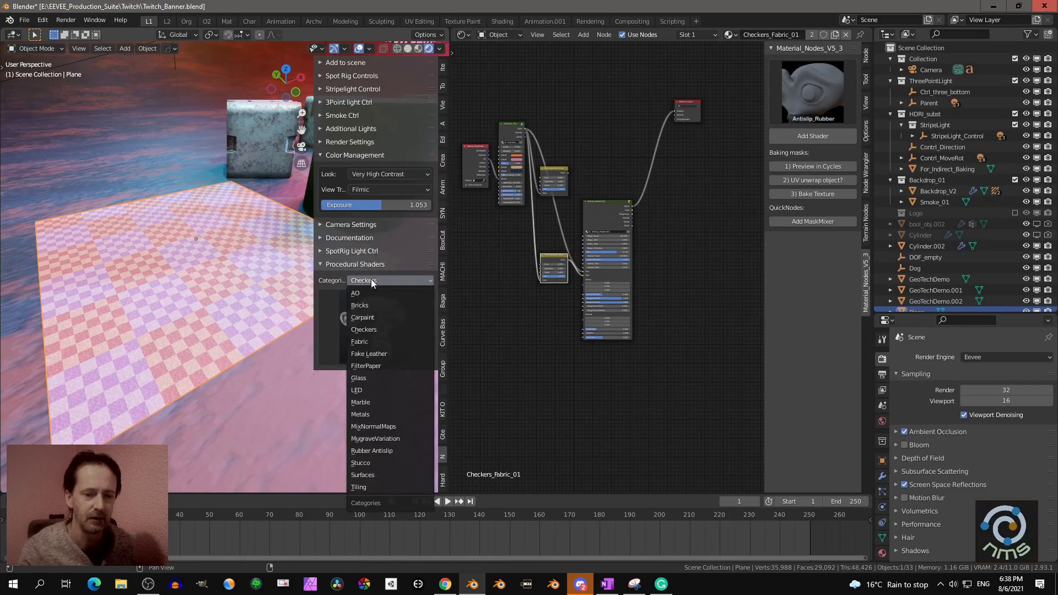
left_click(377, 414)
left_click(381, 331)
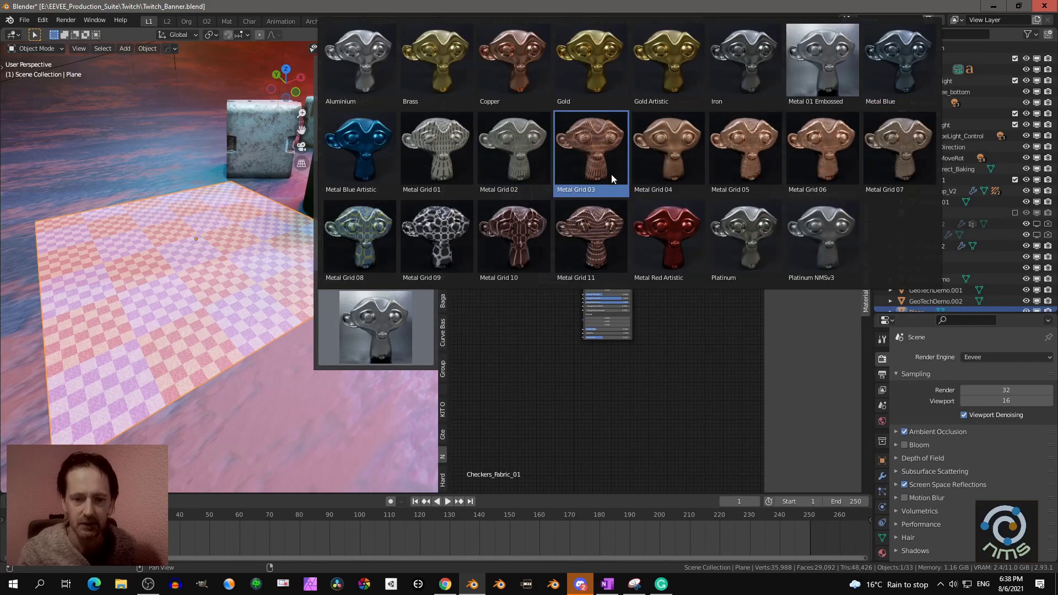
left_click(591, 233)
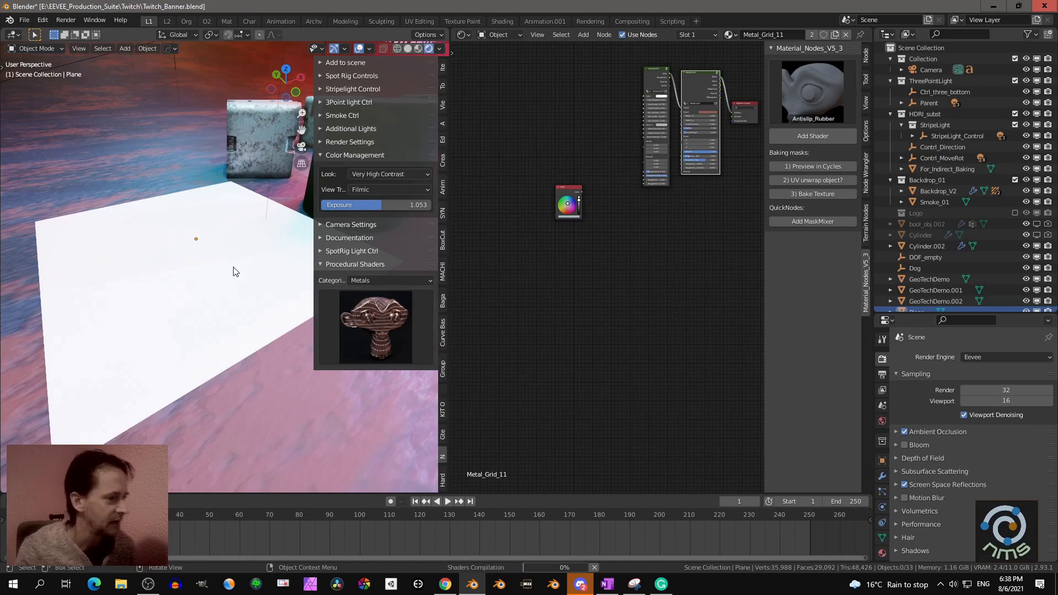
Examine the metal grid on the plane and the settings of the VarShad.007 and MetalGrid3 nodes that build it
middle_click_drag(209, 255, 224, 245)
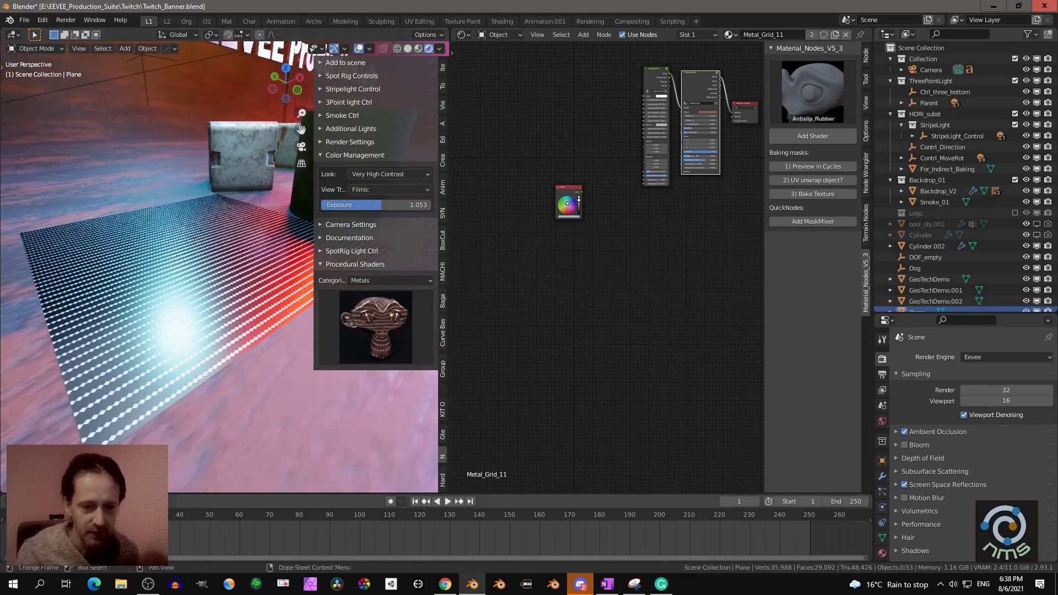
mouse_move(209, 308)
middle_mouse_down()
mouse_move(233, 314)
mouse_move(220, 298)
middle_mouse_up()
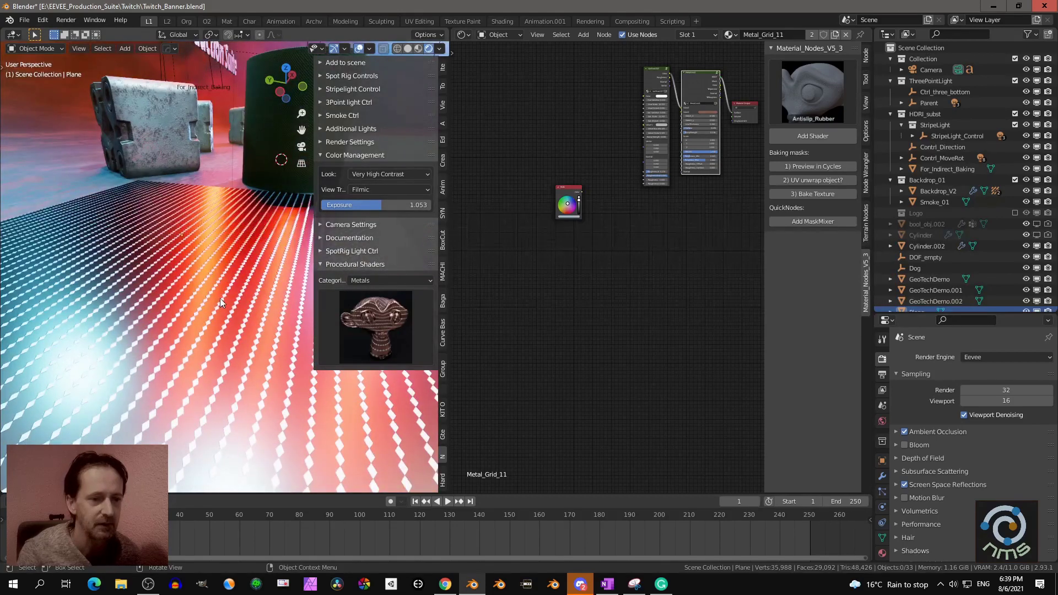
left_click(220, 299)
scroll(626, 275, "up", 1)
scroll(626, 275, "up", 1)
middle_click_drag(636, 251, 470, 439)
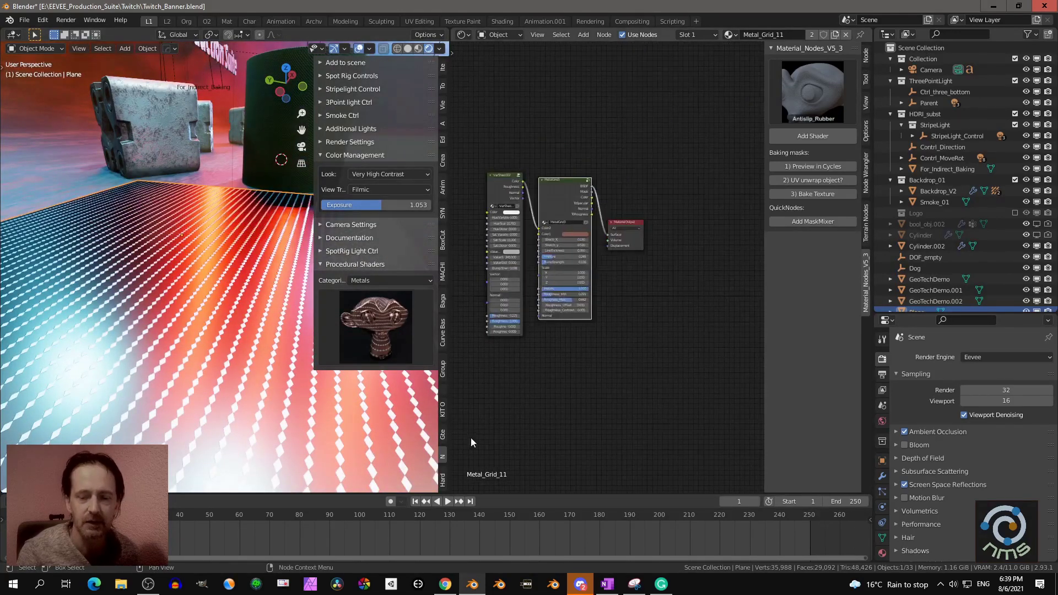
scroll(479, 416, "up", 2)
middle_click_drag(499, 387, 670, 429)
scroll(646, 399, "up", 1)
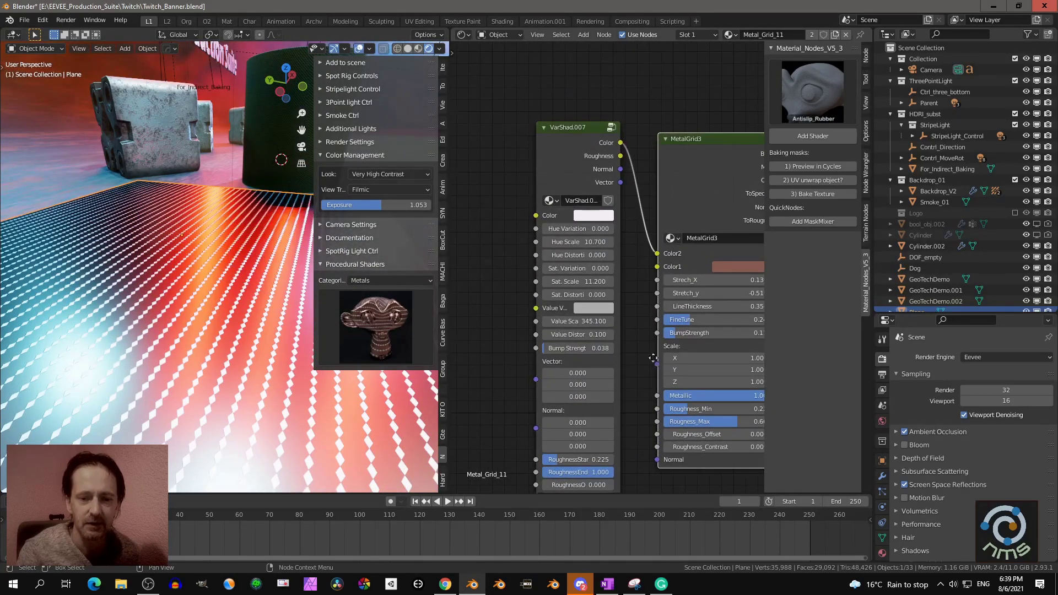
middle_click_drag(653, 359, 604, 306)
scroll(639, 117, "down", 2)
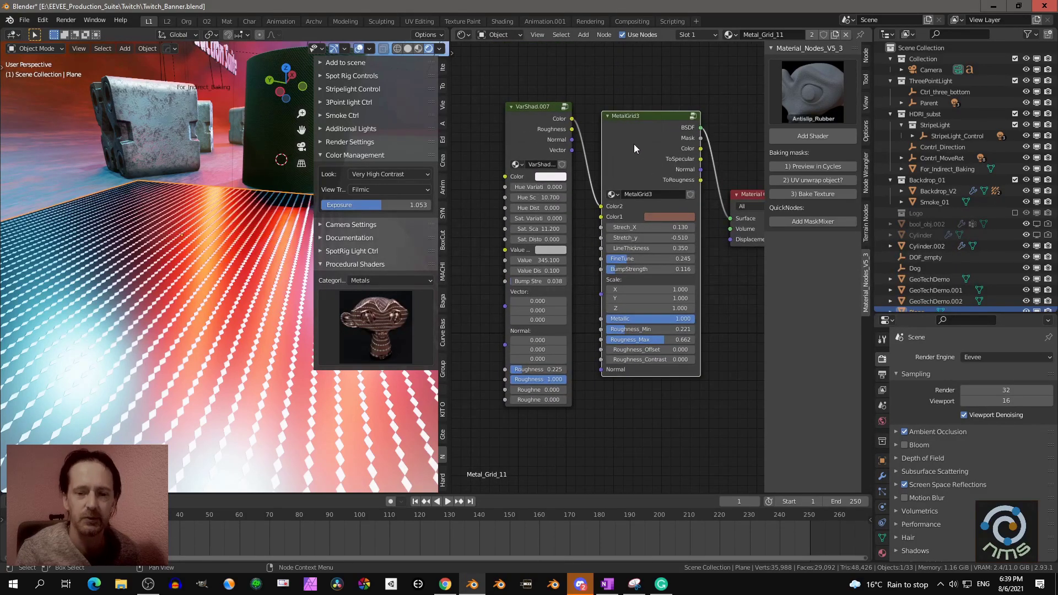
scroll(633, 165, "up", 2)
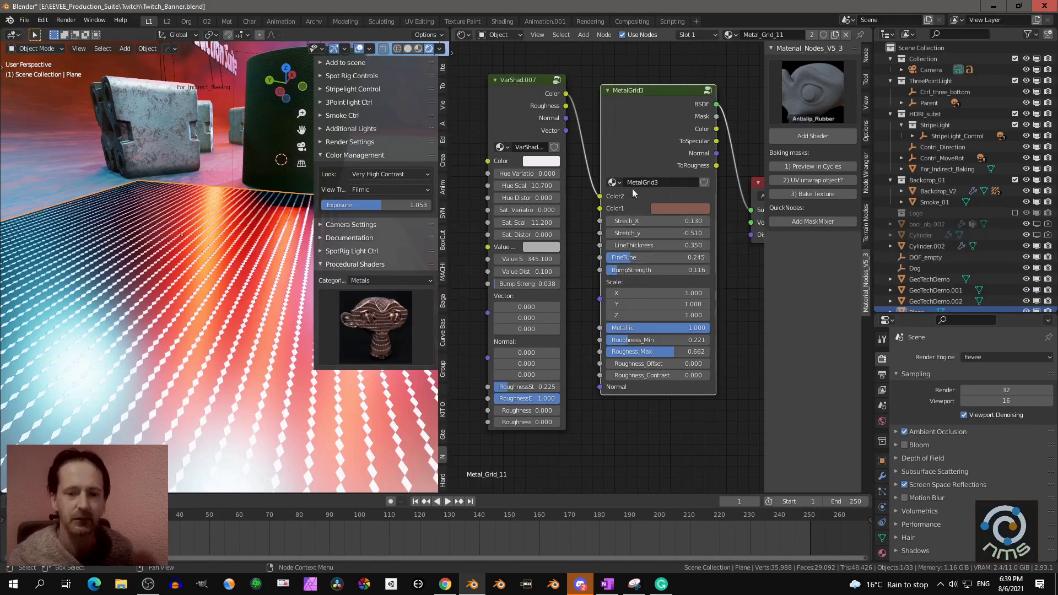
Set MetalGrid3's Stretch_X to 0.63, Stretch_y to -0.52 and LineThickness to 0.1
left_click_drag(638, 219, 665, 220)
middle_click_drag(259, 237, 218, 300)
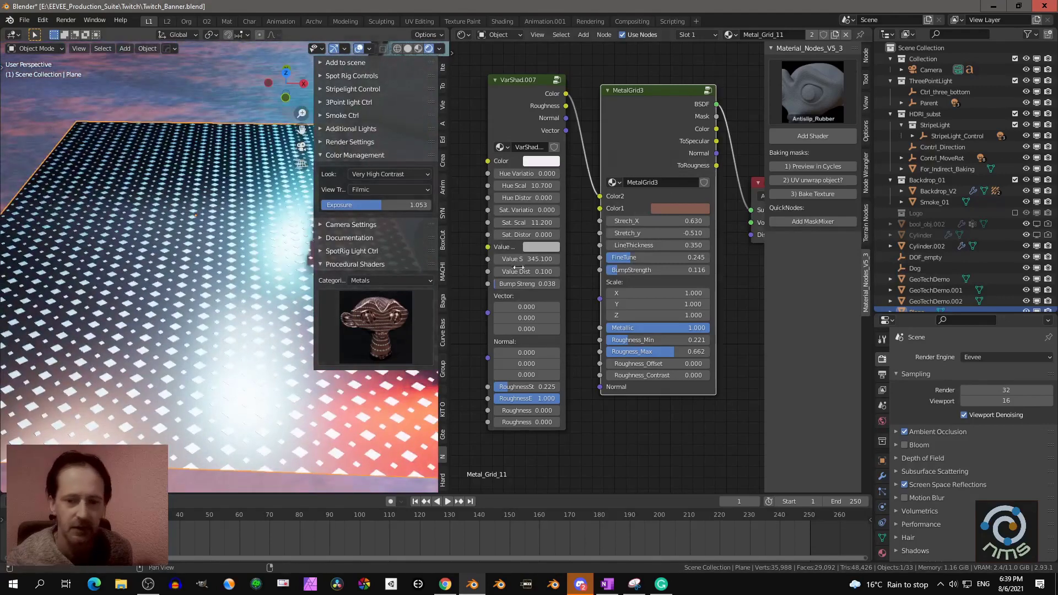
left_click_drag(656, 233, 605, 246)
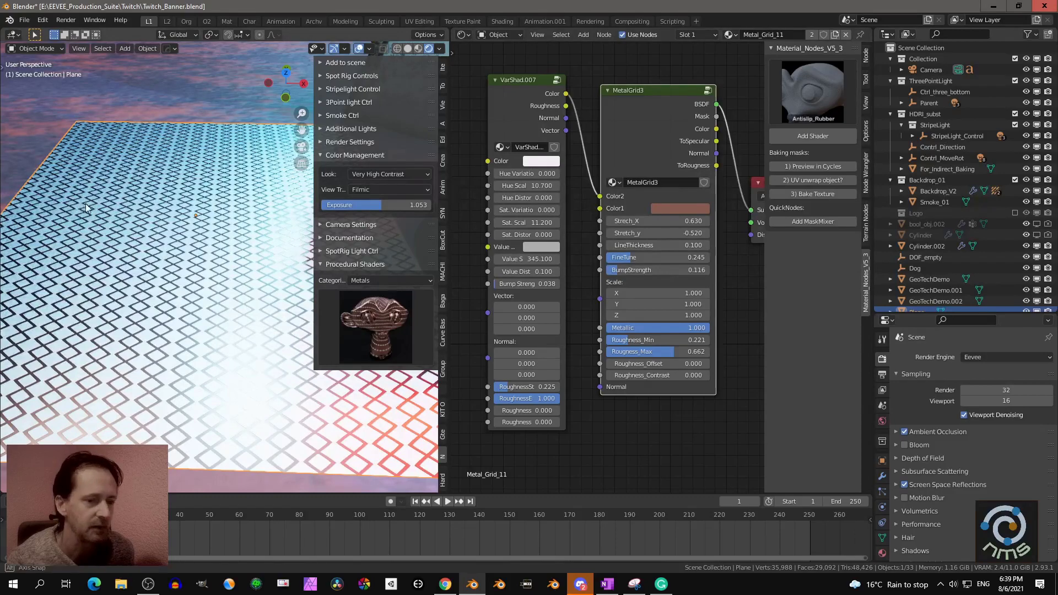
Widen the 3D viewport and survey the metal grid plane within the whole lit scene
middle_click_drag(85, 204, 205, 227)
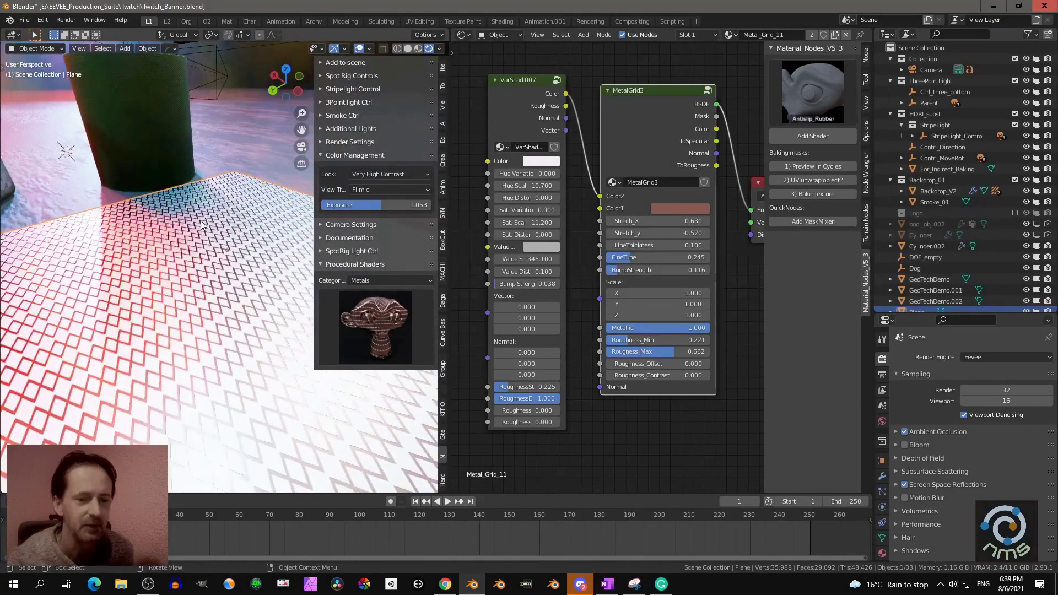
left_click_drag(451, 249, 629, 250)
scroll(391, 236, "down", 5)
scroll(391, 236, "down", 4)
middle_click_drag(392, 236, 258, 212)
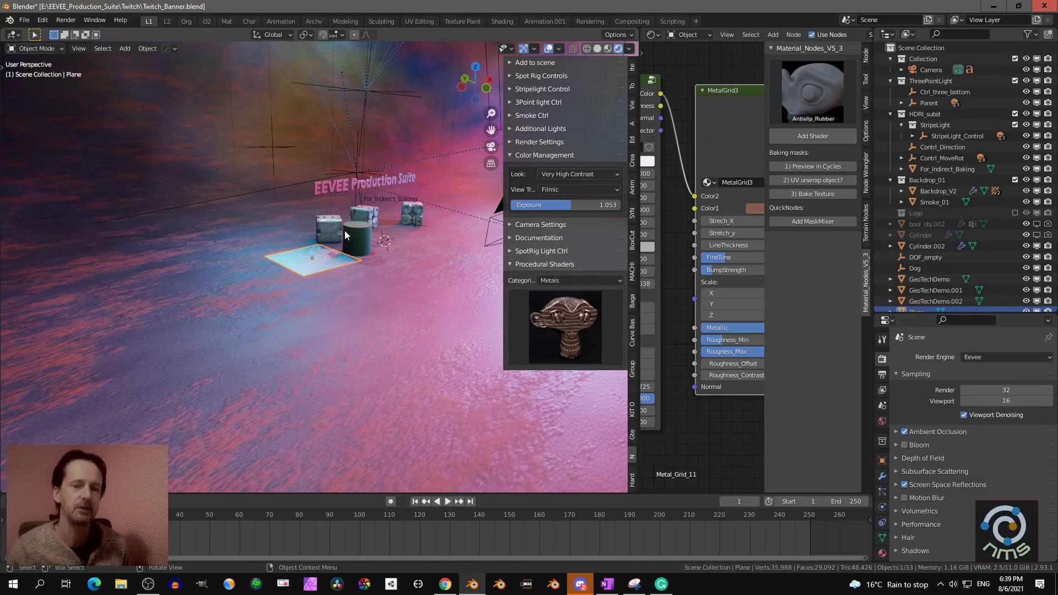
scroll(345, 231, "down", 3)
middle_click_drag(339, 237, 274, 263)
scroll(297, 239, "up", 6)
scroll(243, 175, "up", 3)
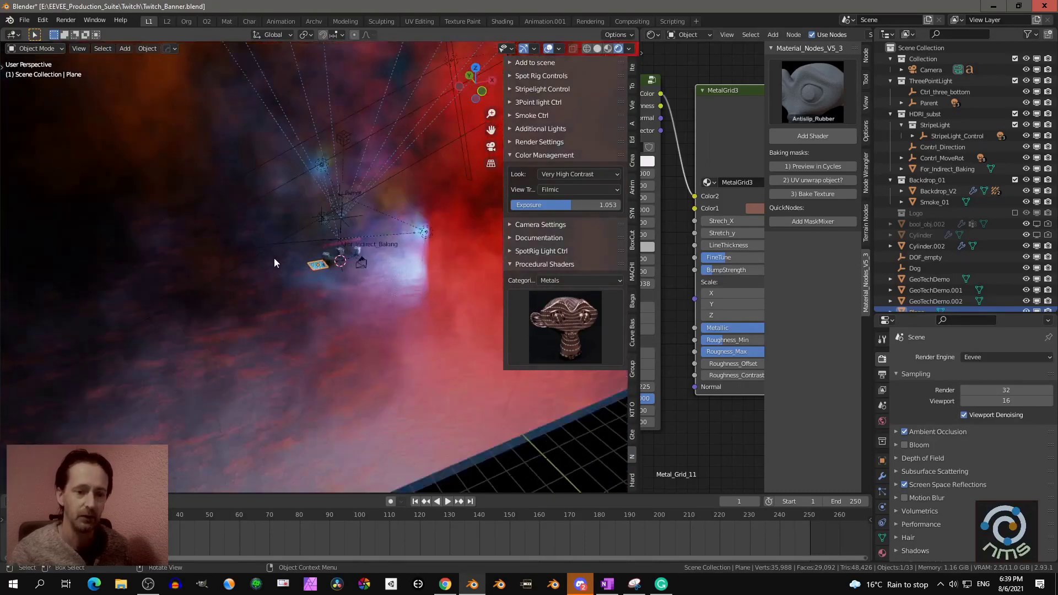
Look over the add-on's Smoke Ctrl section and its Render Settings options, including Bake Indirect and the three presets
left_click(538, 118)
left_click(538, 117)
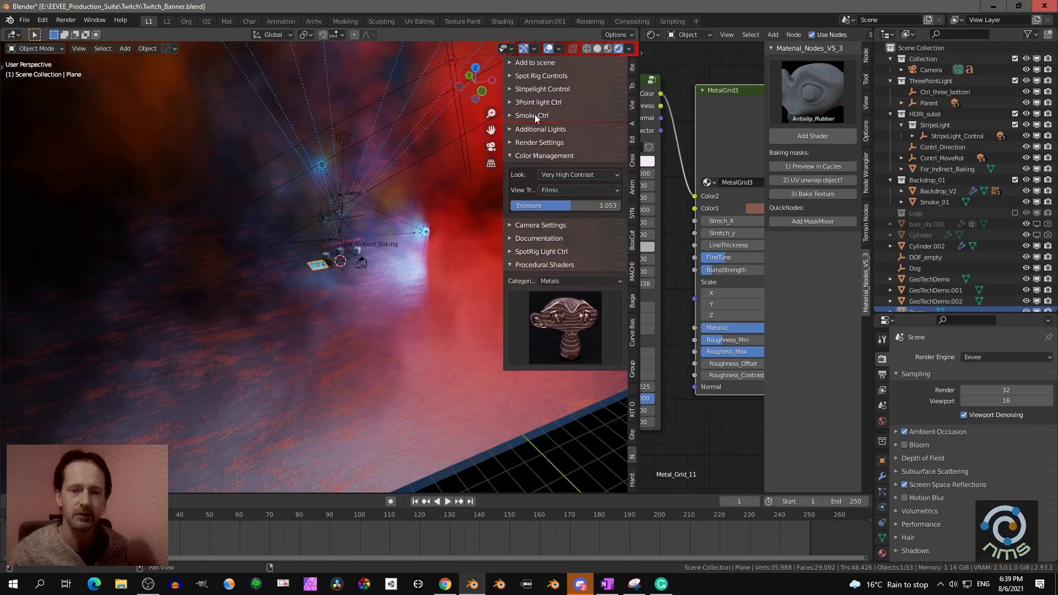
left_click(535, 142)
left_click(534, 142)
left_click(535, 144)
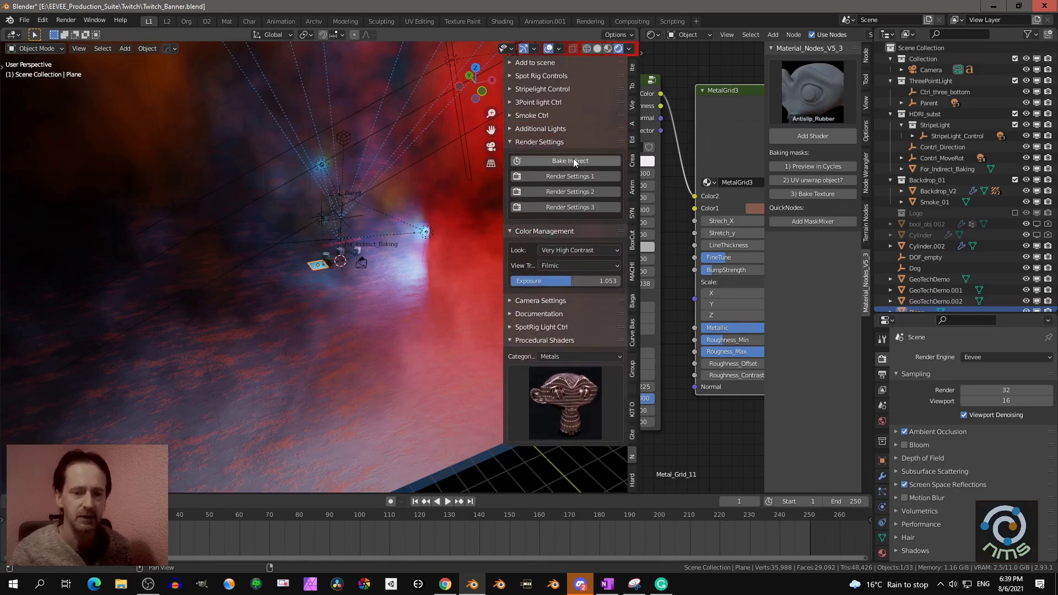
left_click(537, 143)
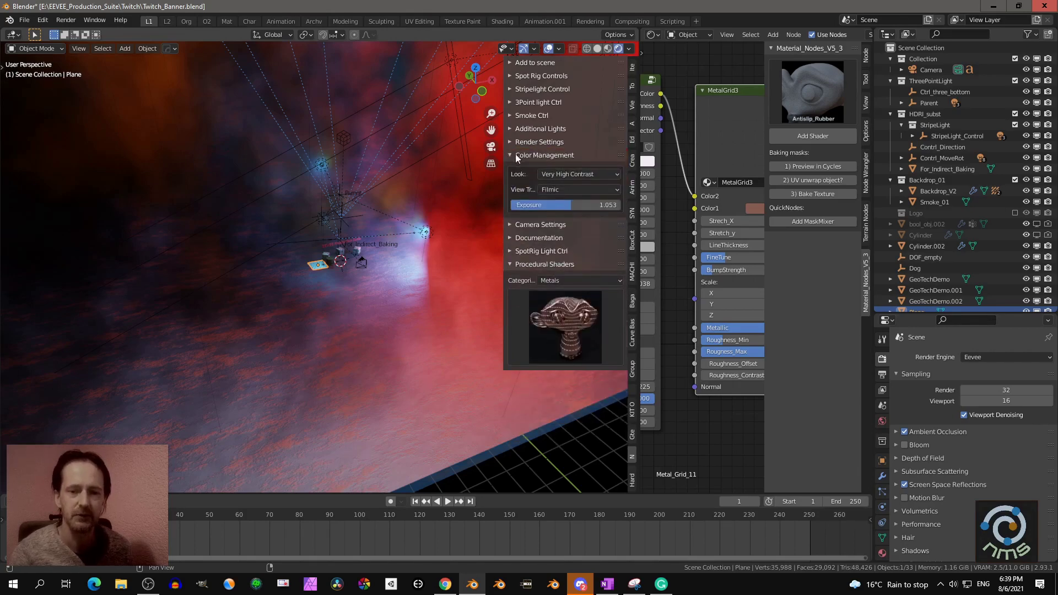
Compare the add-on's Color Management options with the scene's own Color Management render properties
left_click(578, 175)
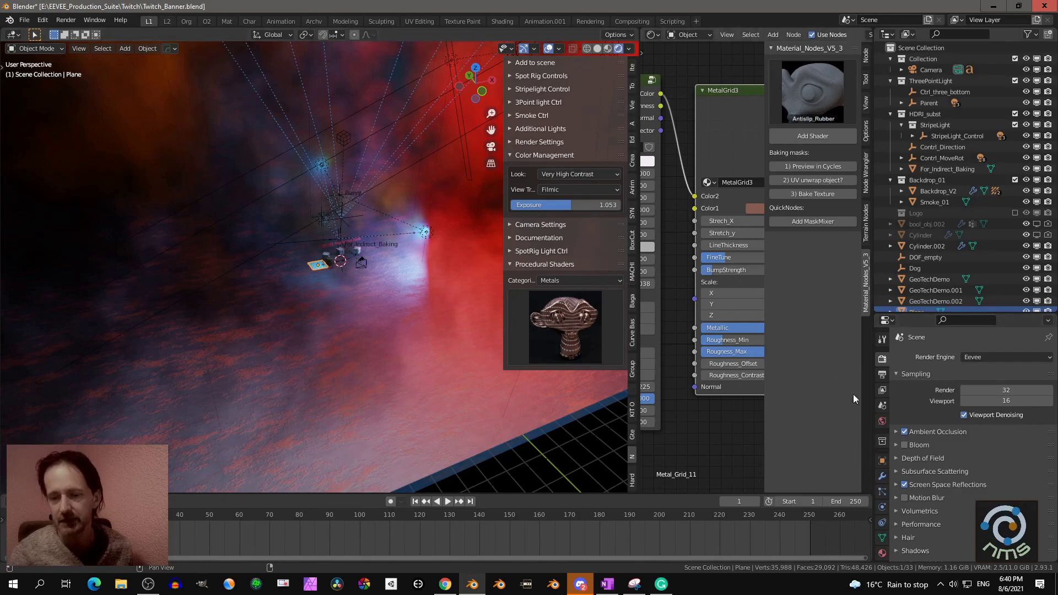
scroll(911, 475, "down", 3)
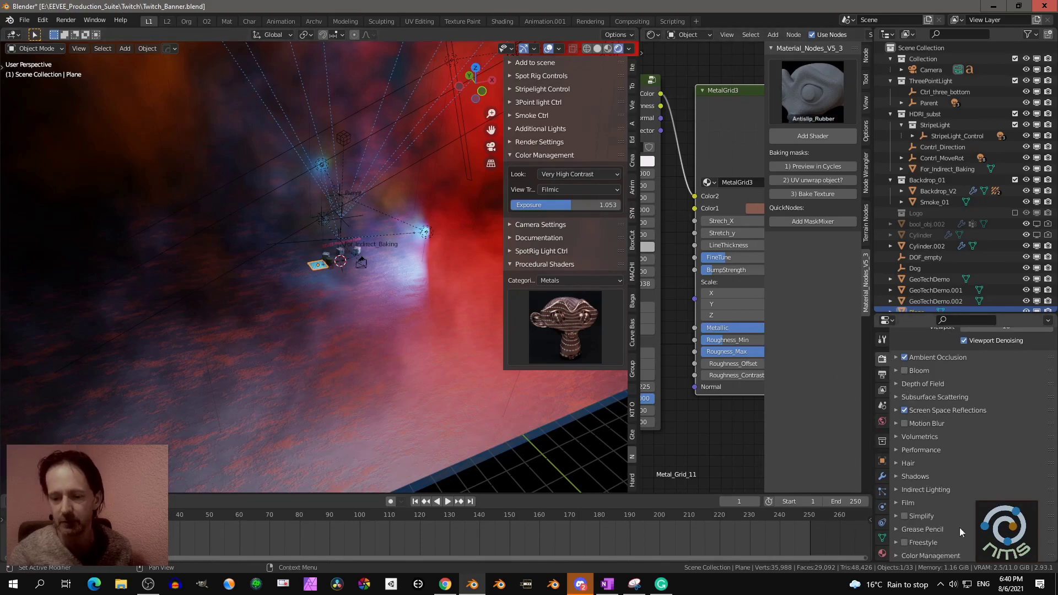
scroll(912, 457, "down", 4)
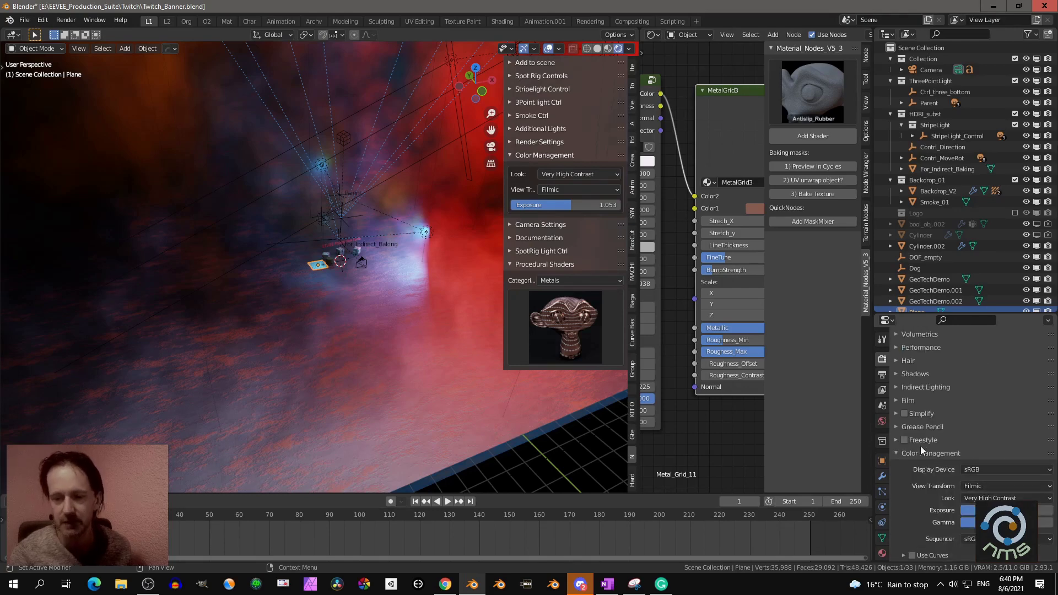
left_click(914, 456)
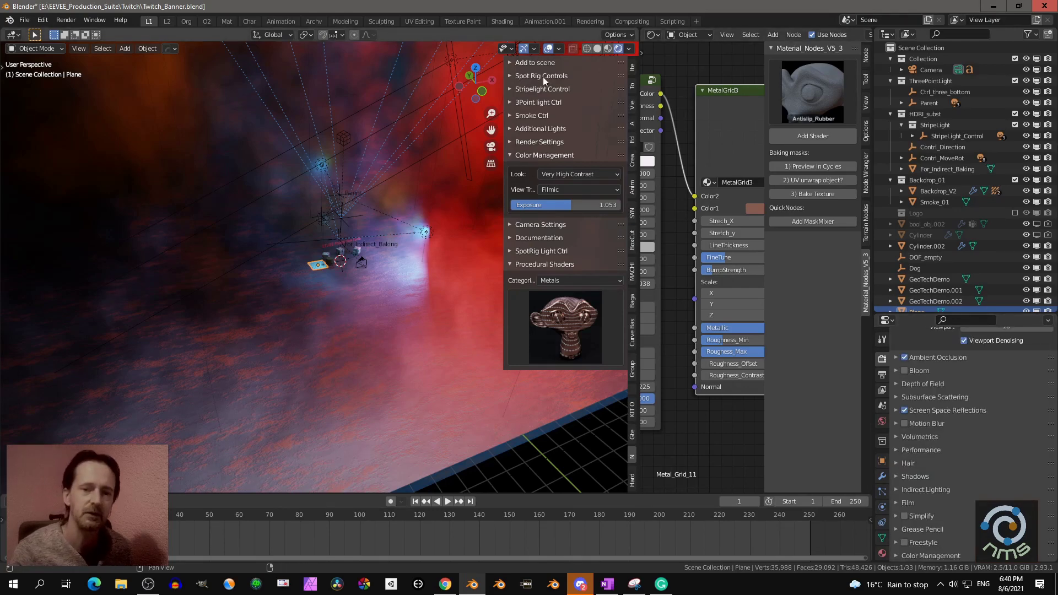
left_click(524, 157)
Look through the camera, lock it to the view and reframe the shot of the title and cubes slightly
key("KP_0")
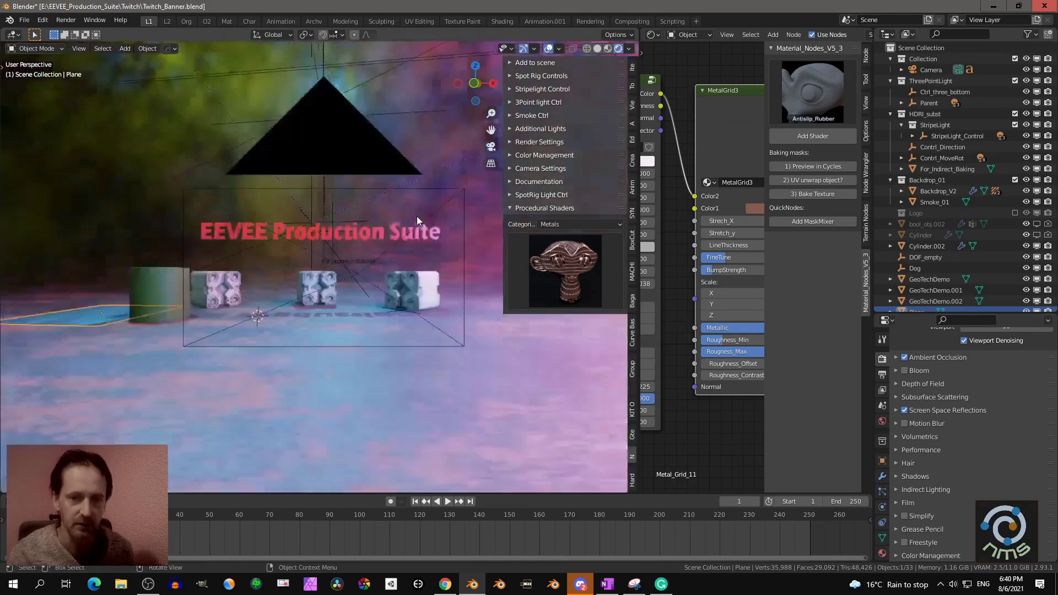
left_click(536, 169)
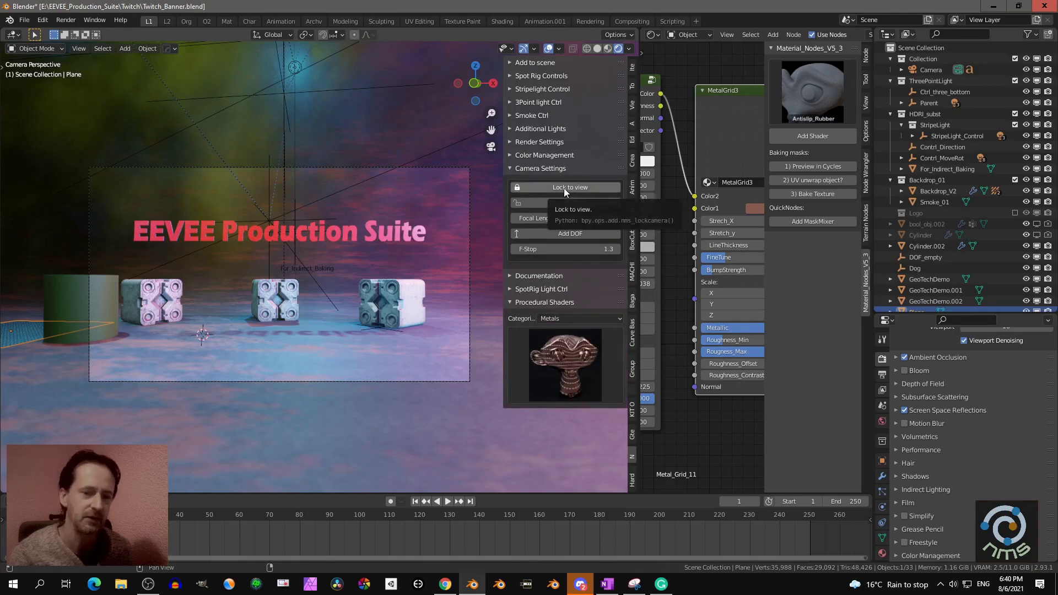
left_click(564, 187)
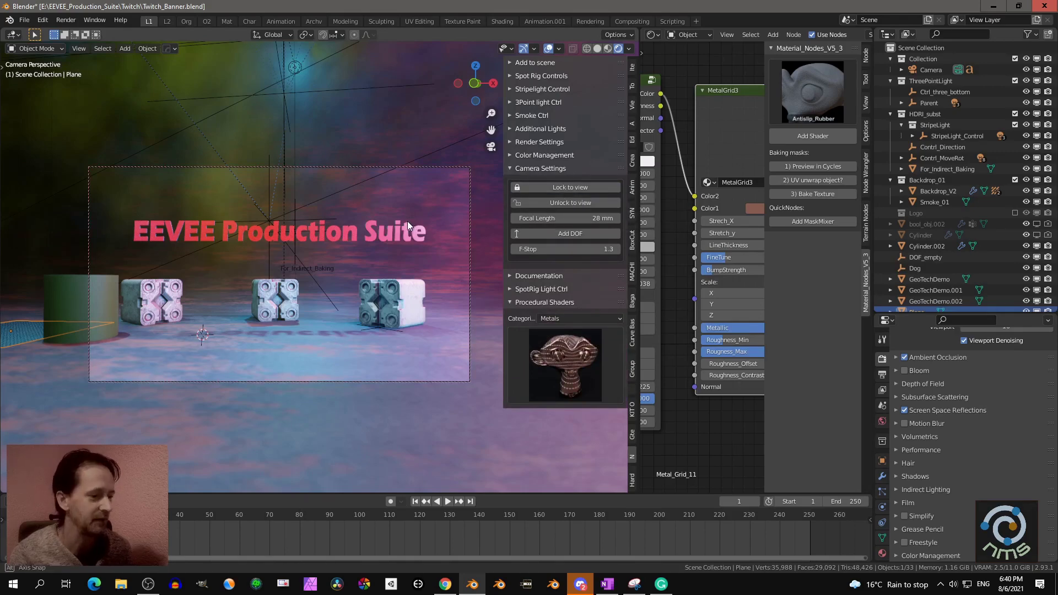
mouse_move(408, 221)
middle_mouse_down()
mouse_move(409, 233)
mouse_move(412, 223)
middle_mouse_up()
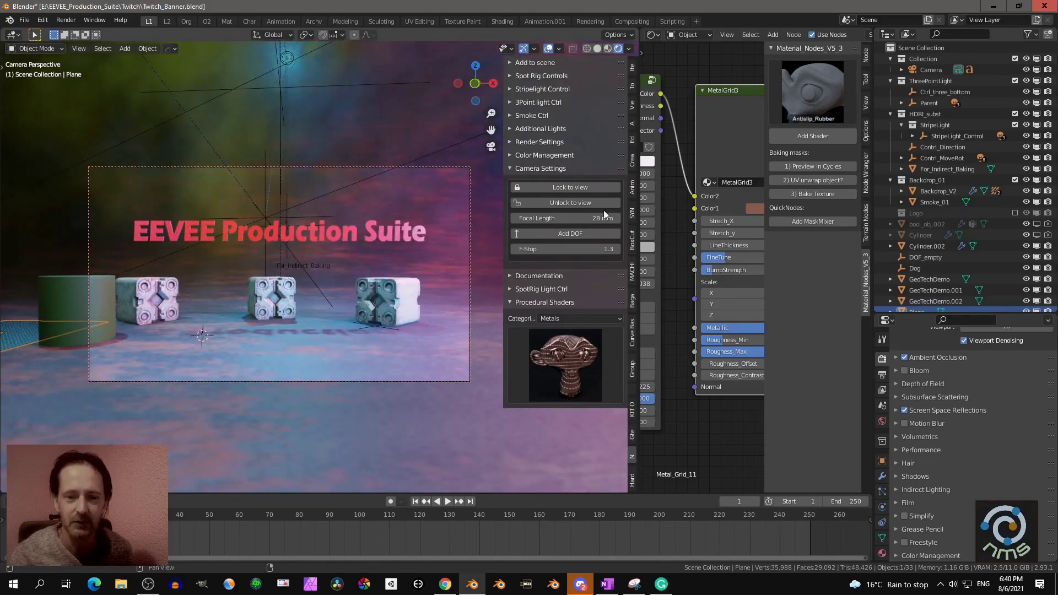
Check Blender's own View Lock options for the camera, then return to the add-on and collapse its Camera Settings
left_click(633, 106)
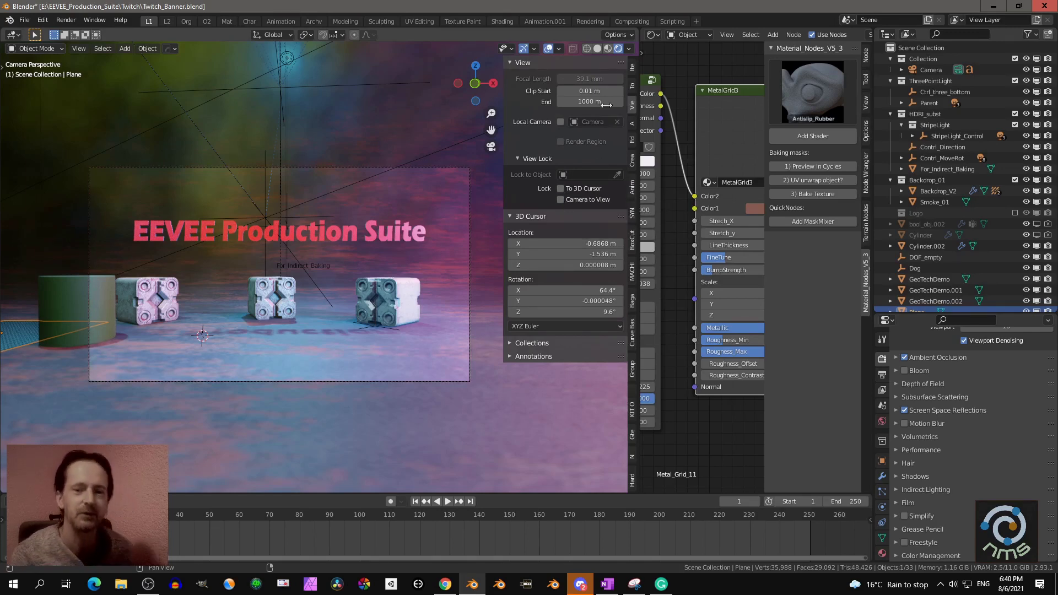
left_click(633, 457)
left_click(541, 169)
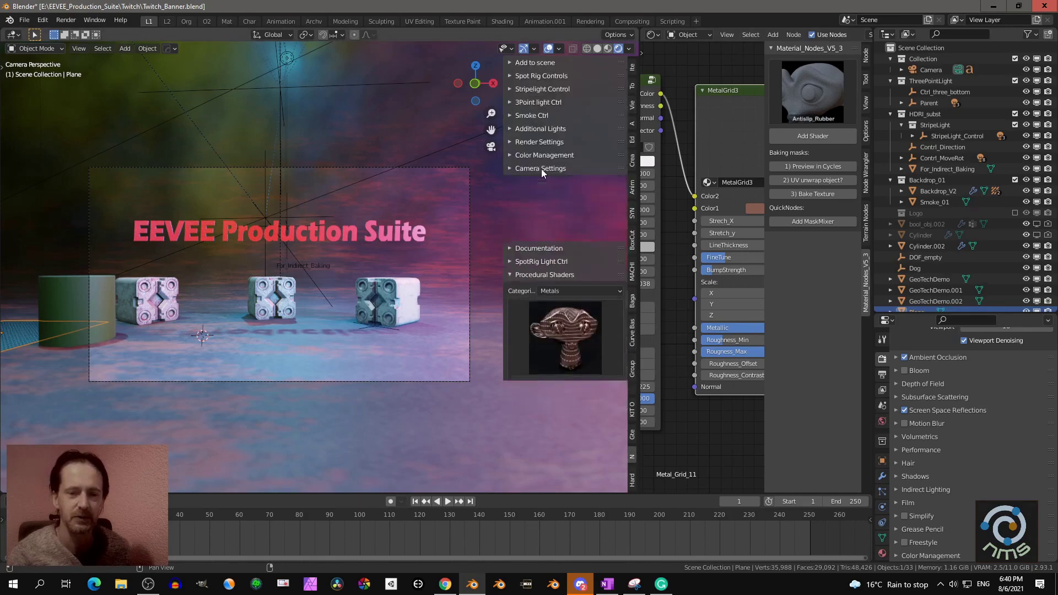
Apply the add-on's Render Settings 1 preset and review the Eevee sampling values in the render properties
left_click(542, 158)
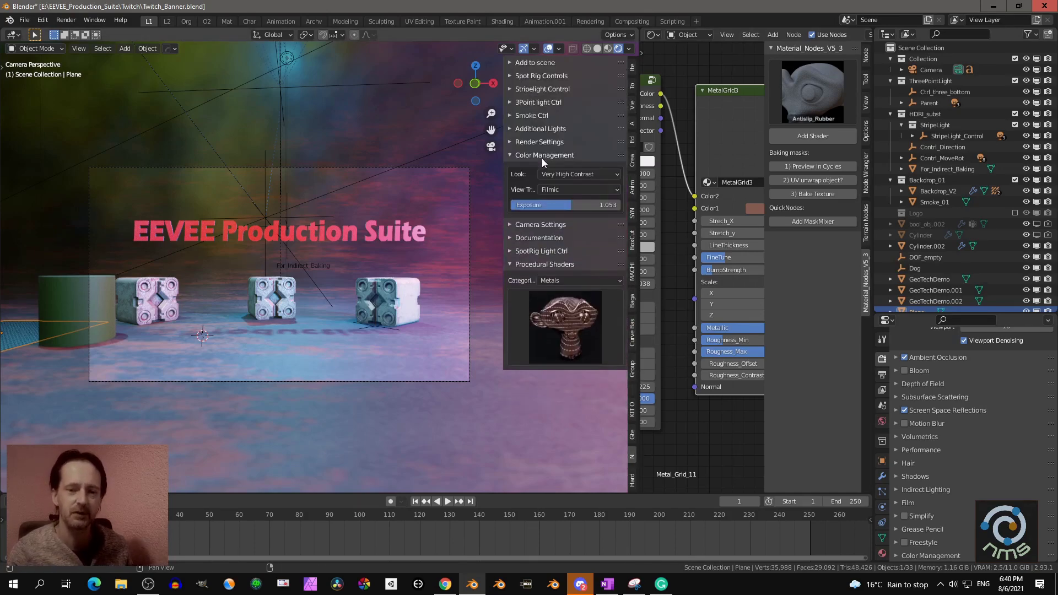
left_click(541, 155)
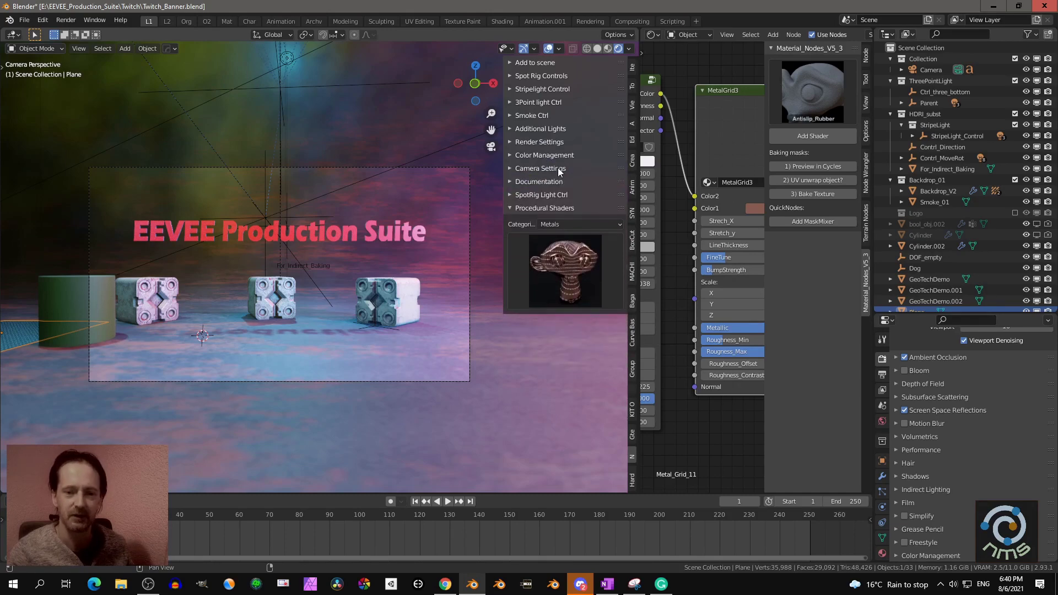
left_click(540, 142)
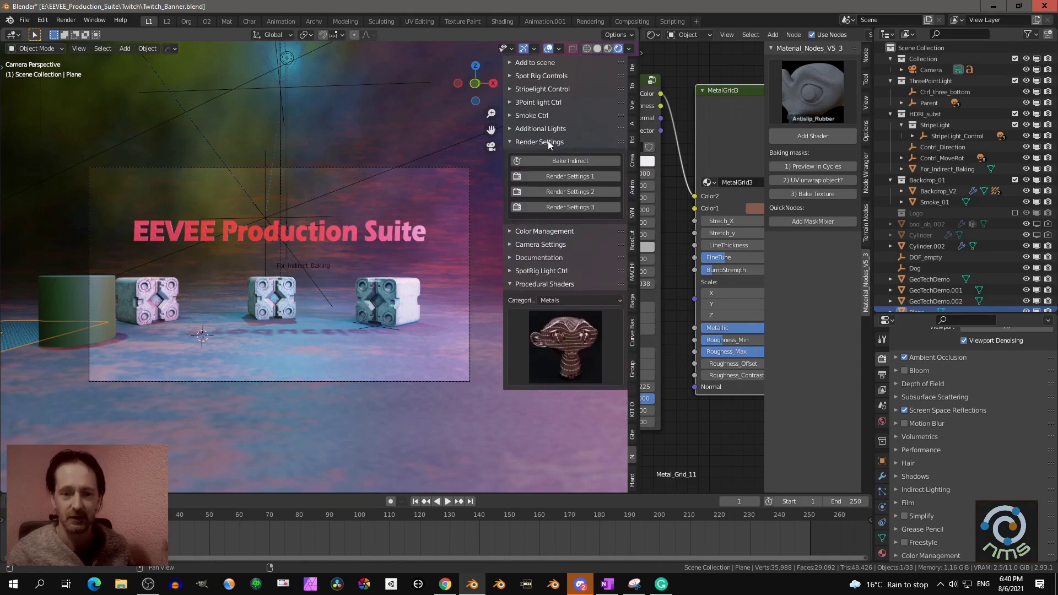
left_click(566, 177)
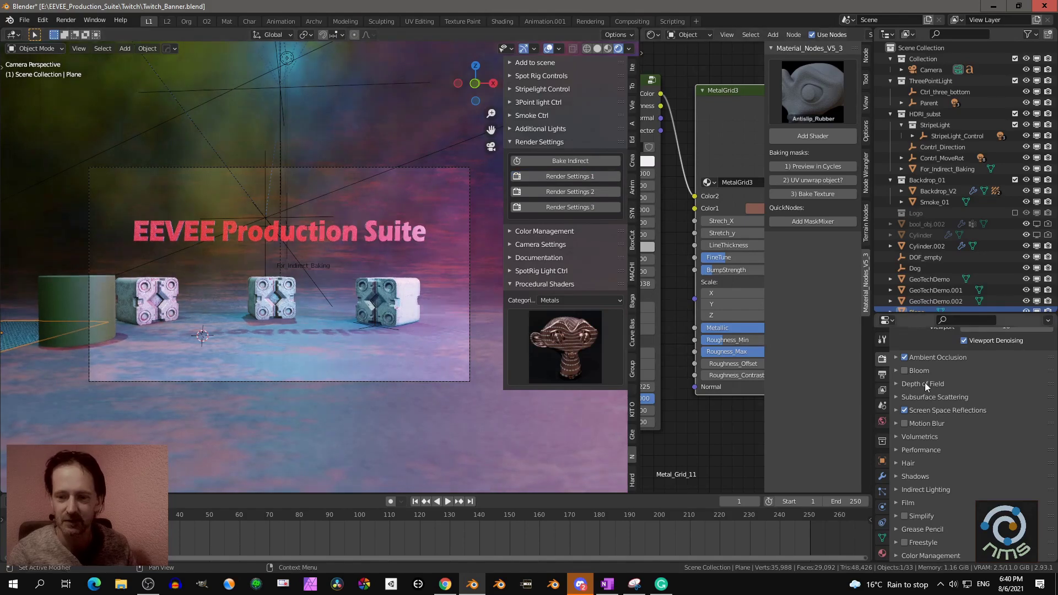
scroll(938, 401, "up", 3)
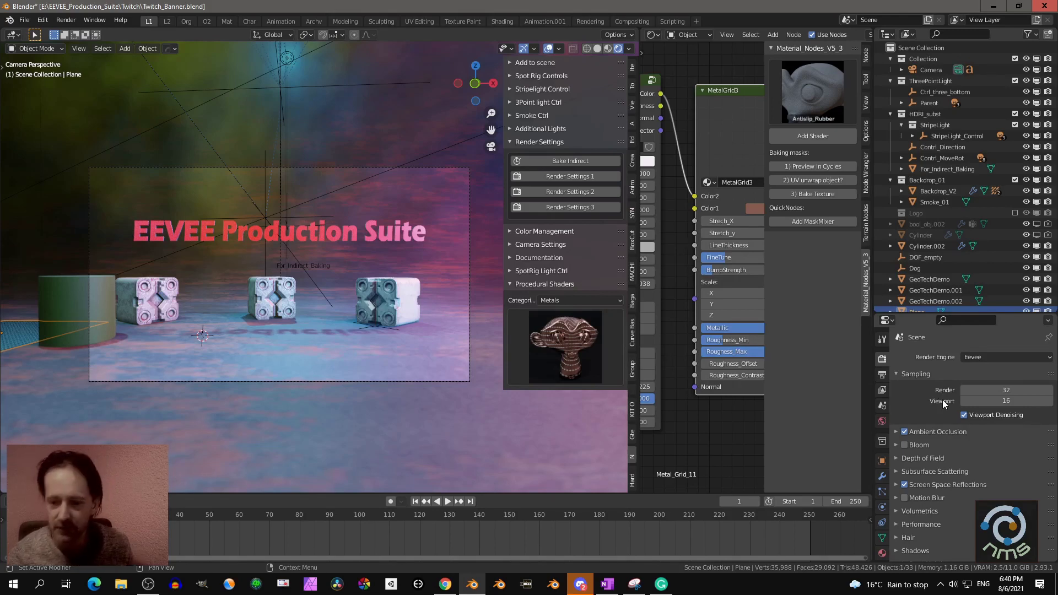
scroll(920, 434, "down", 3)
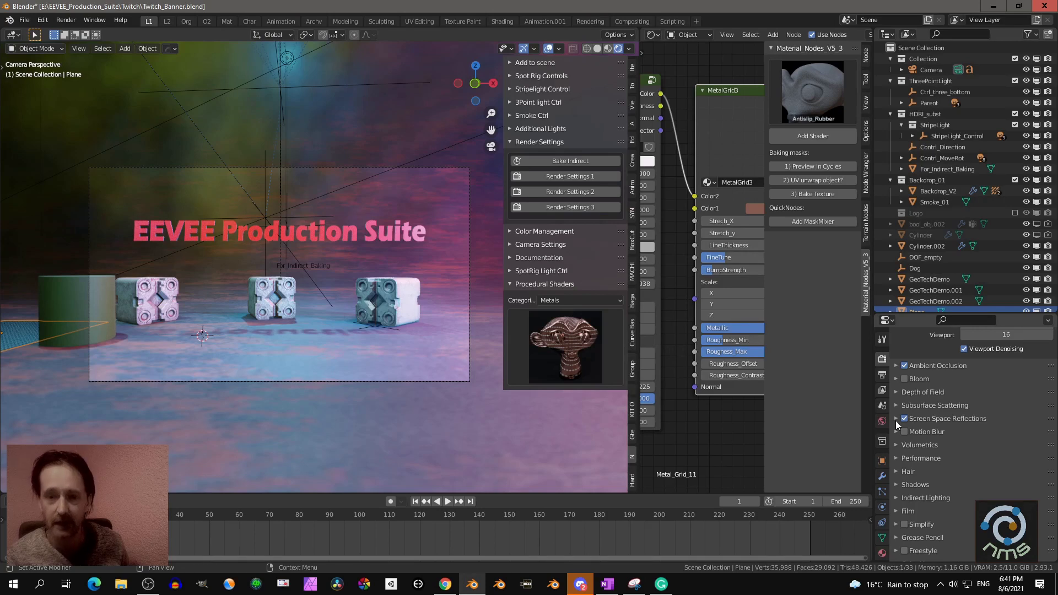
left_click(574, 173)
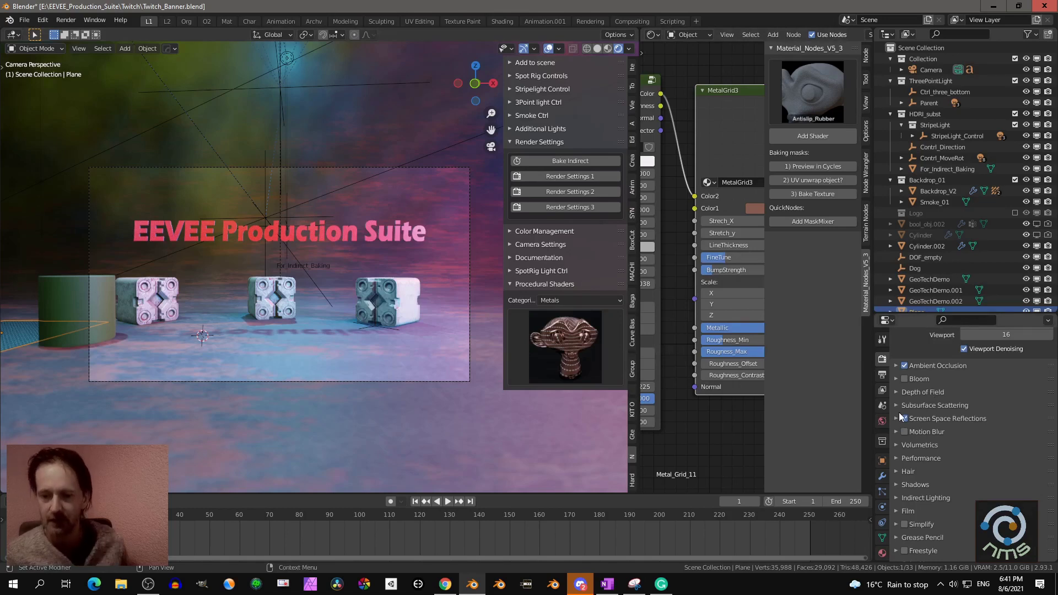
Examine the scene's Ambient Occlusion and Screen Space Reflections settings
left_click(895, 367)
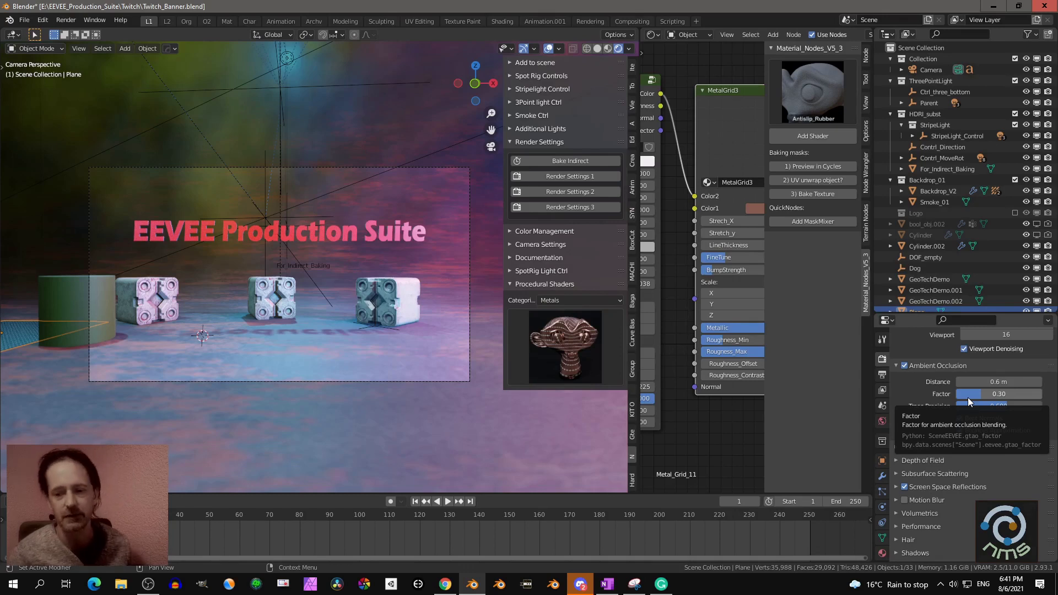
left_click(897, 368)
left_click(897, 419)
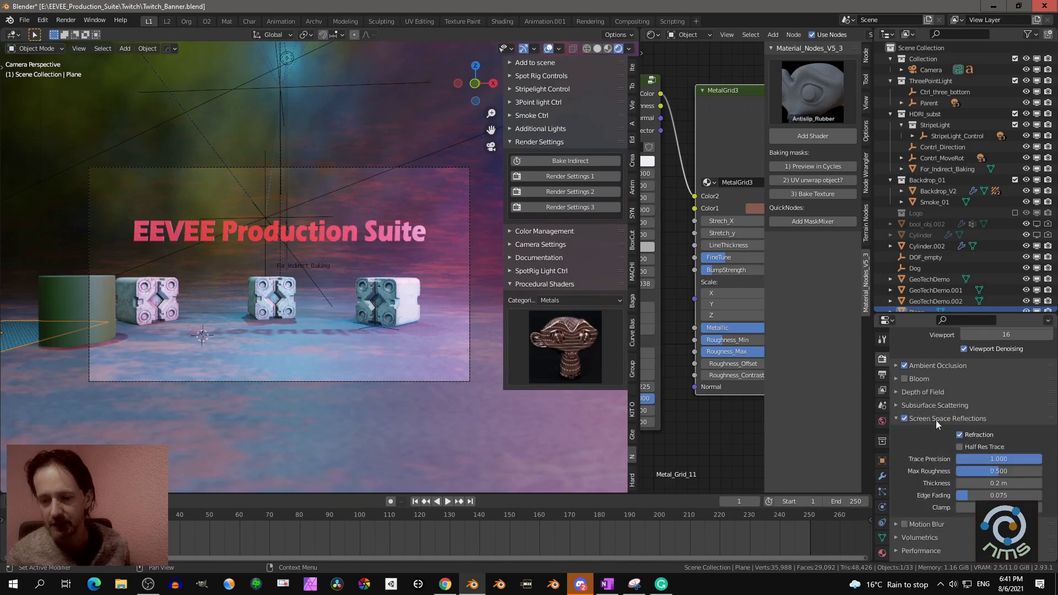
left_click(896, 419)
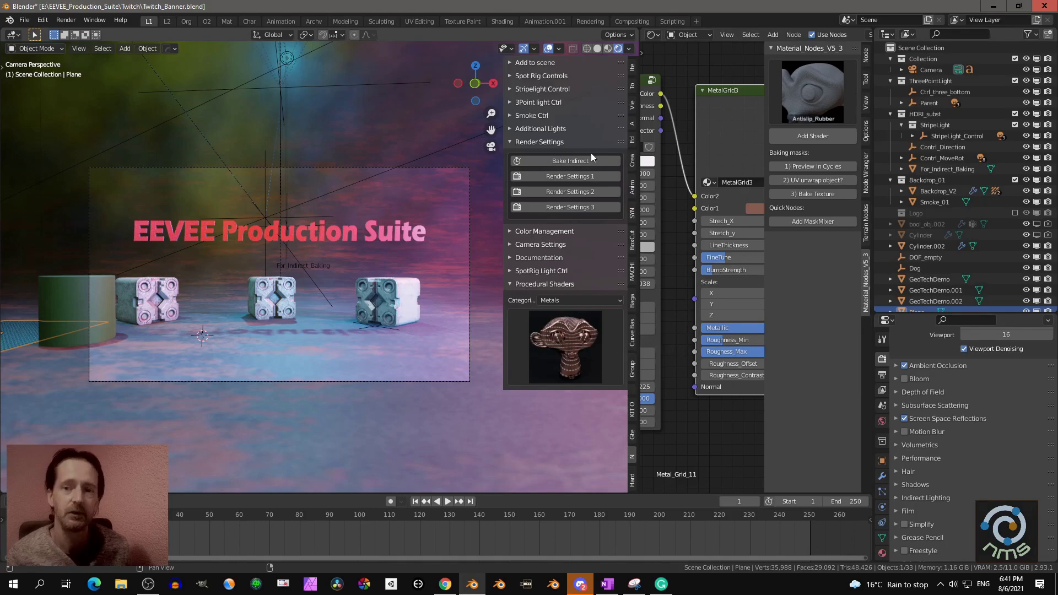
Select the BackLight point light and inspect its shadow and contact shadow settings
scroll(387, 212, "down", 3)
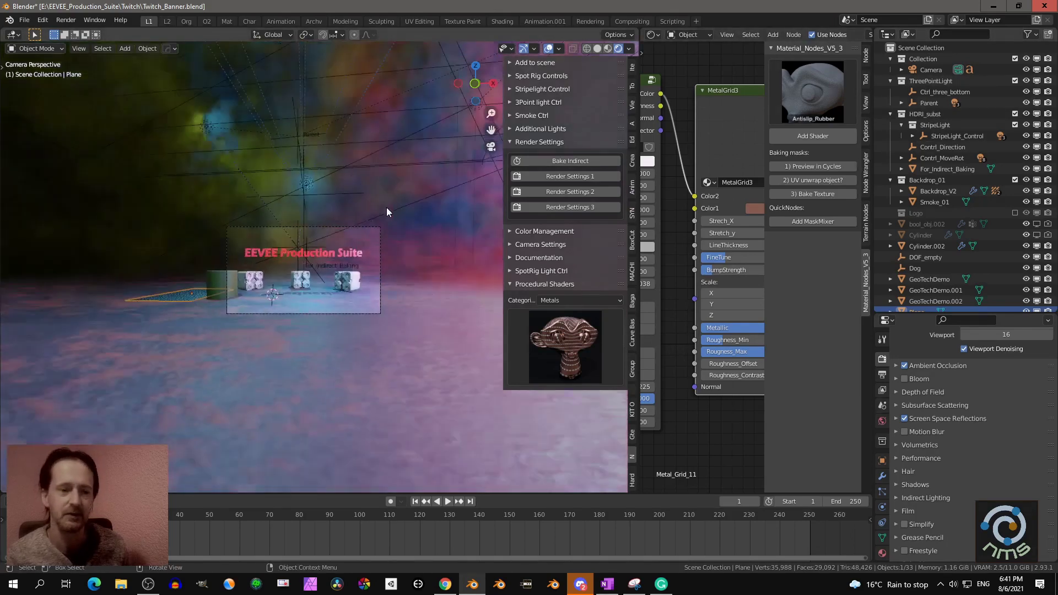
middle_click_drag(388, 213, 395, 94)
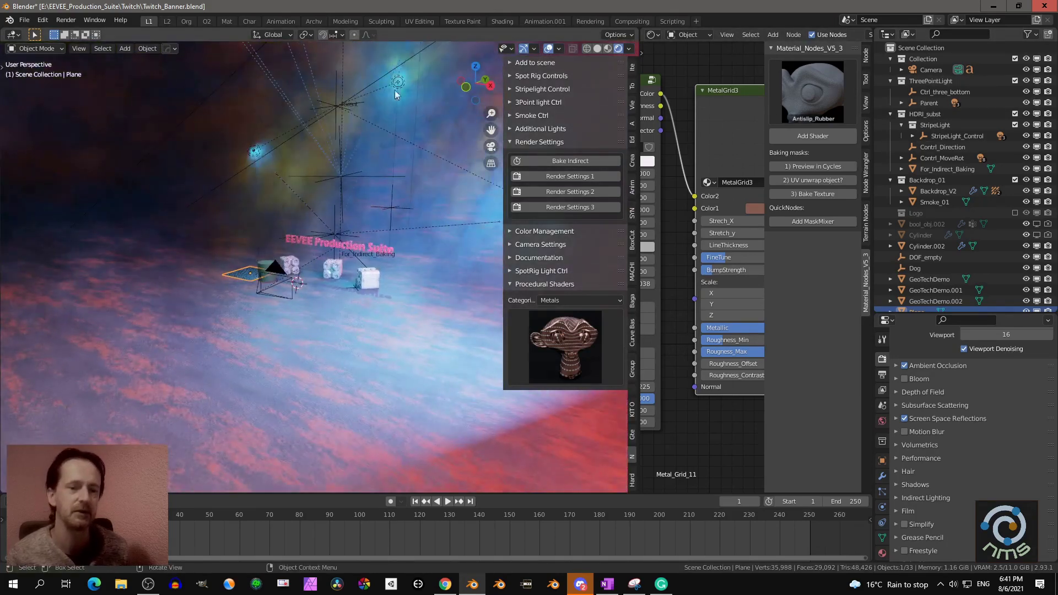
left_click(398, 83)
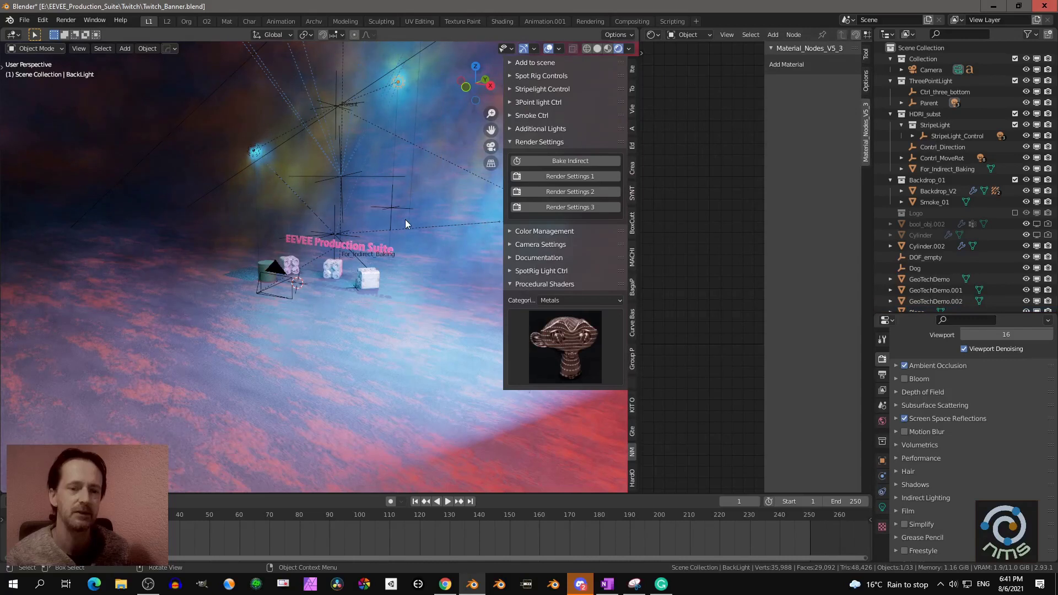
left_click(882, 507)
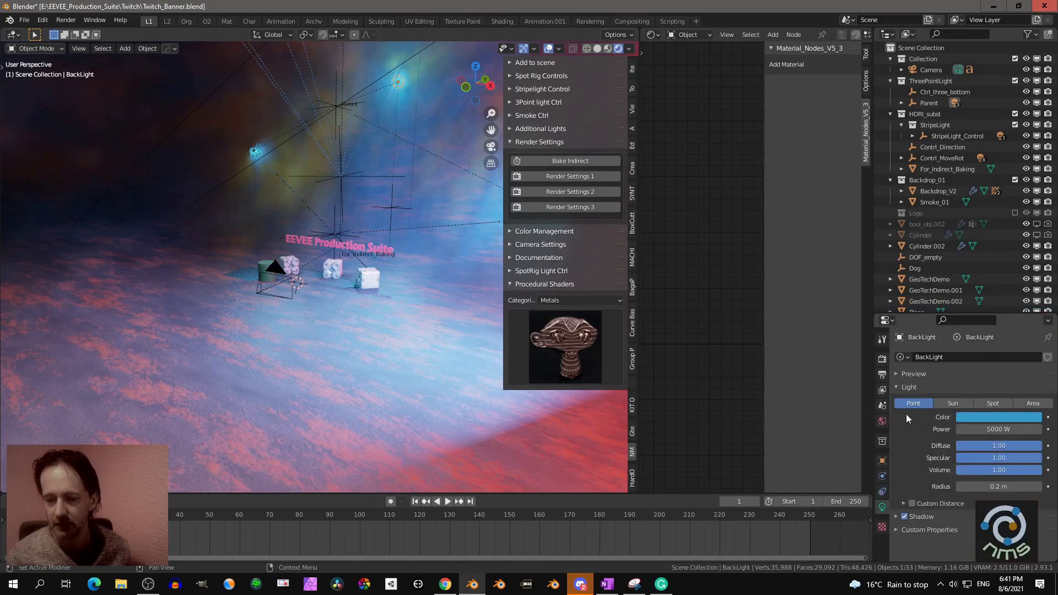
left_click(896, 517)
scroll(912, 486, "down", 3)
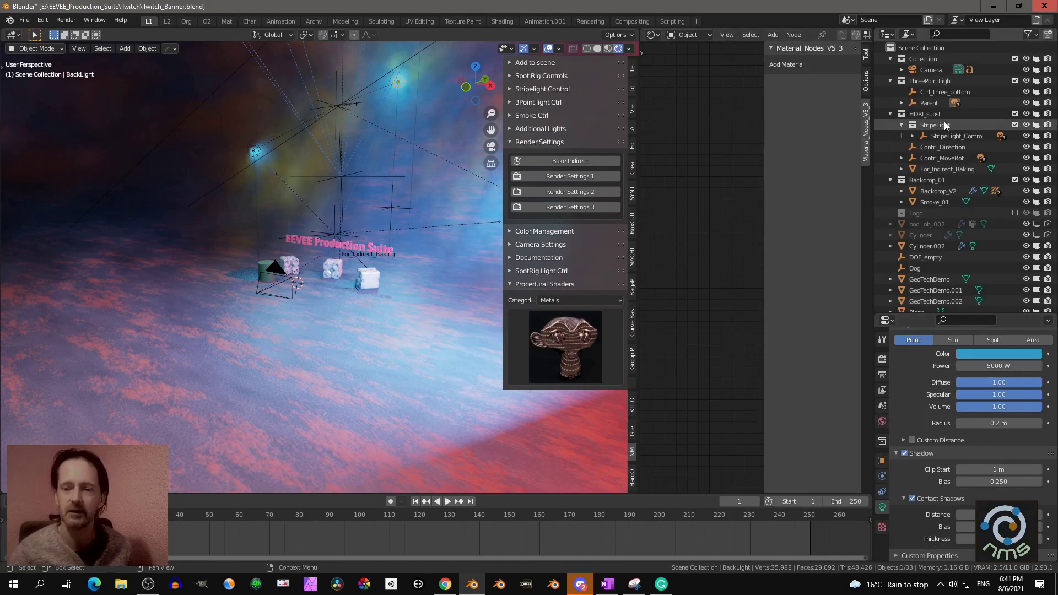
Expand Smoke_01 and Backdrop_V2 in the scene hierarchy, then select and frame the Irrad_Vol_01 light probe
left_click(902, 202)
left_click(902, 190)
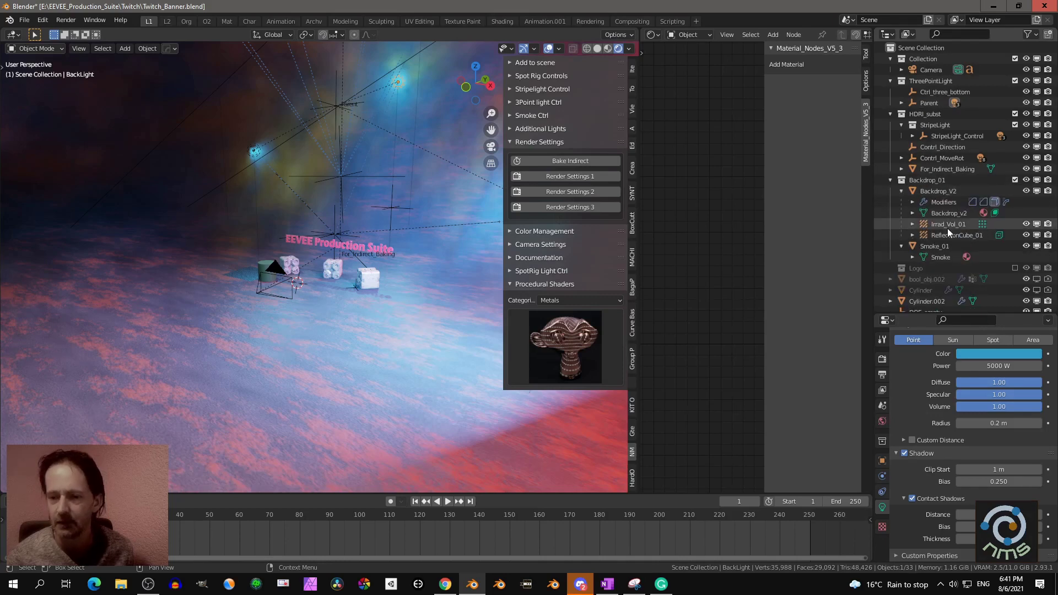
left_click(947, 224)
key("KP_Decimal")
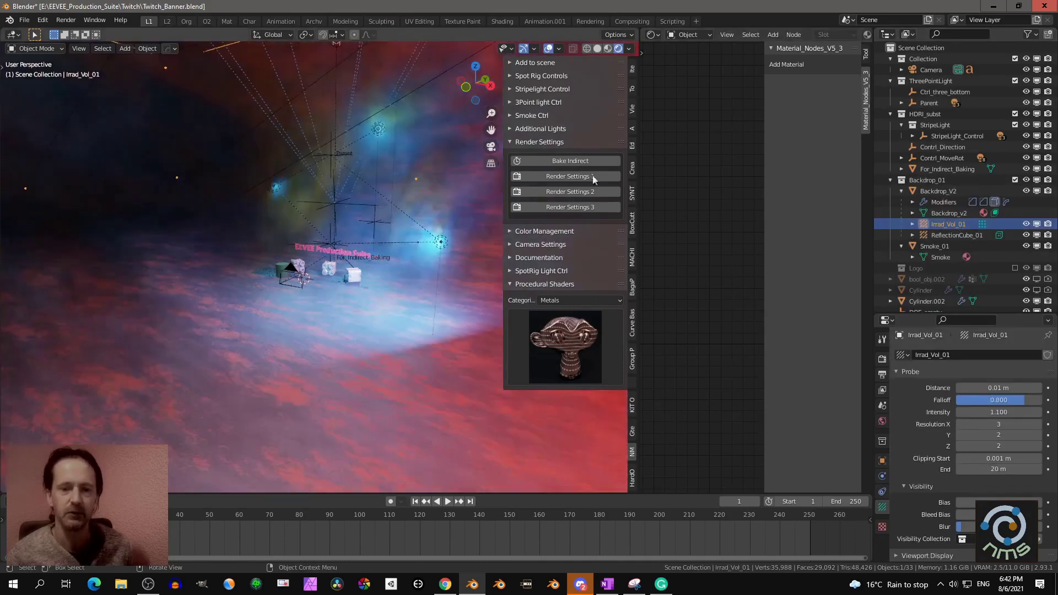
Change the node editor area into a second 3D viewport and frame Irrad_Vol_01 in it
left_click(654, 34)
left_click(683, 66)
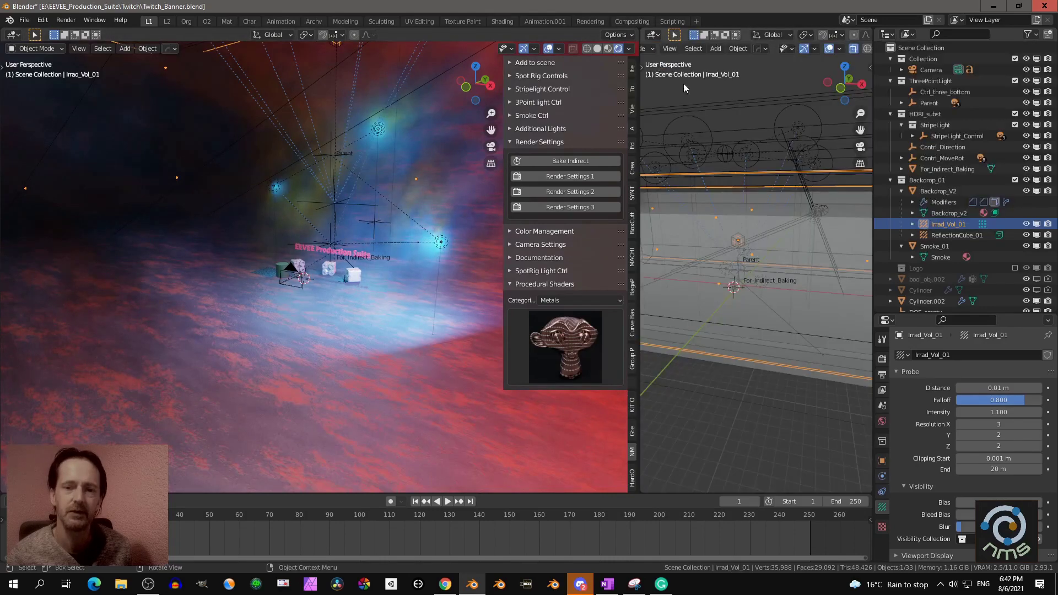
key("KP_Decimal")
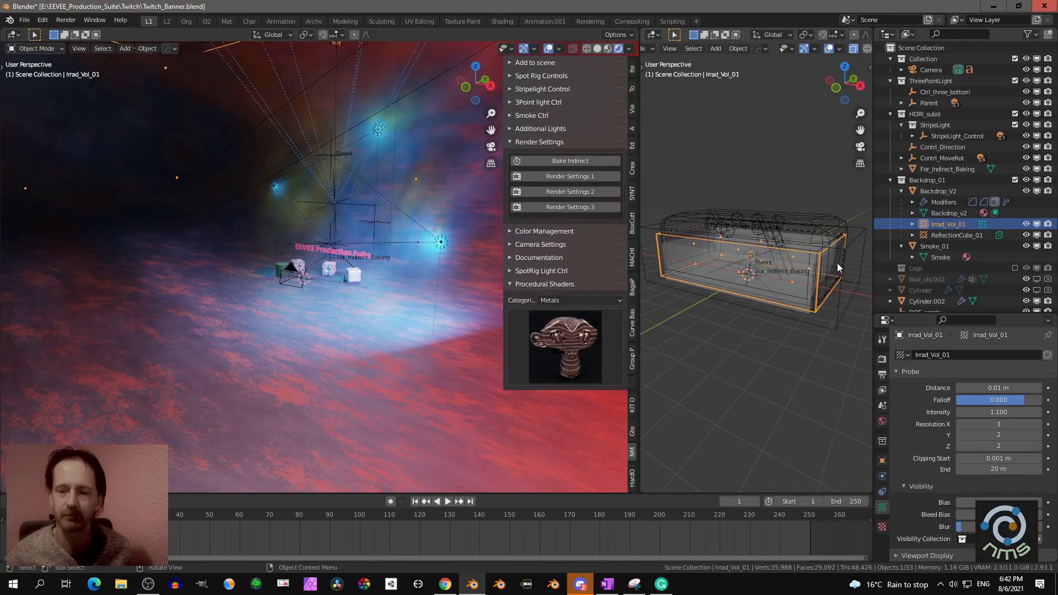
Select Smoke_01, ReflectionCube_01 and Irrad_Vol_01 in turn to compare their volumes around the backdrop
left_click(838, 263)
left_click(813, 262)
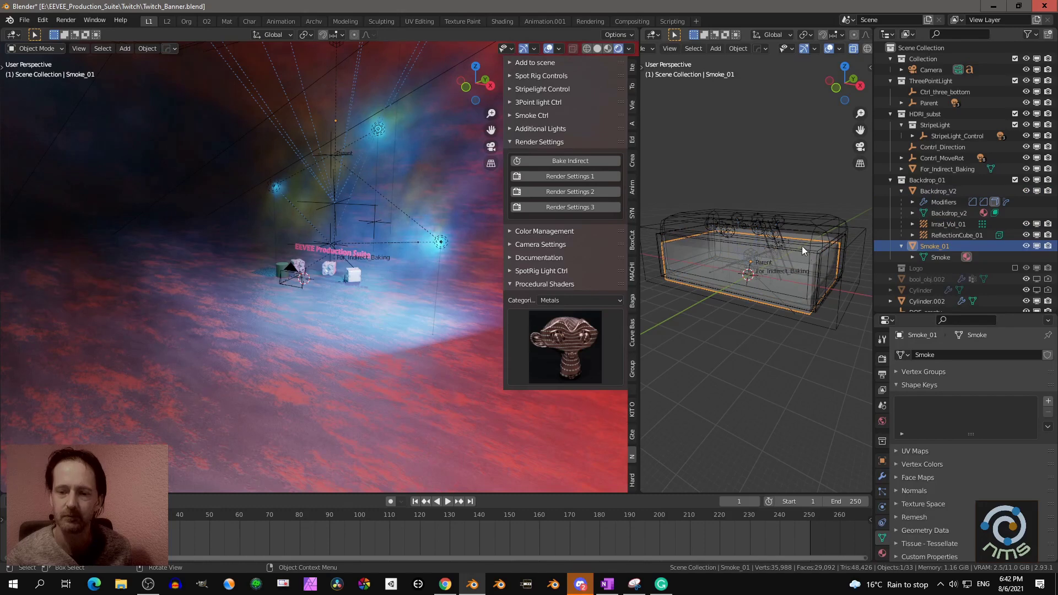
left_click(802, 246)
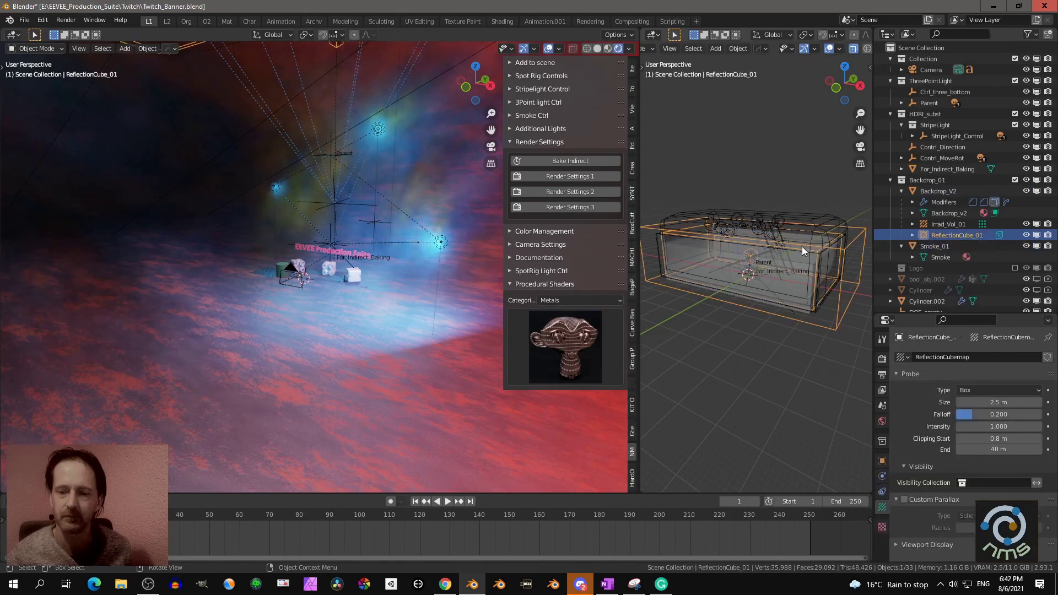
left_click(936, 226)
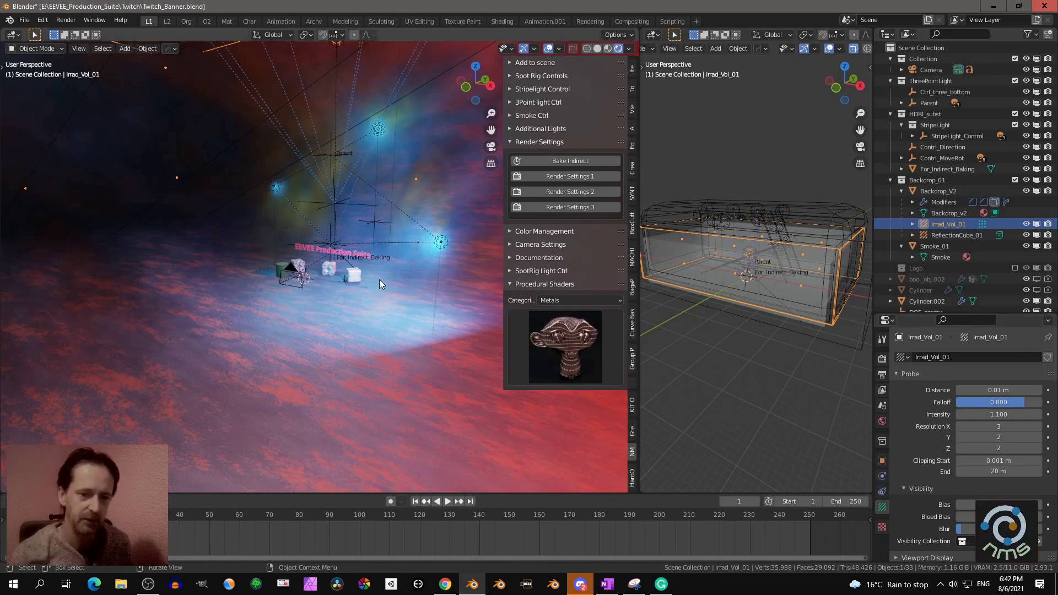
Frame the title text and cubes in the rendered view and apply the Render Settings 1 preset
scroll(380, 280, "up", 4)
middle_click_drag(380, 279, 427, 270)
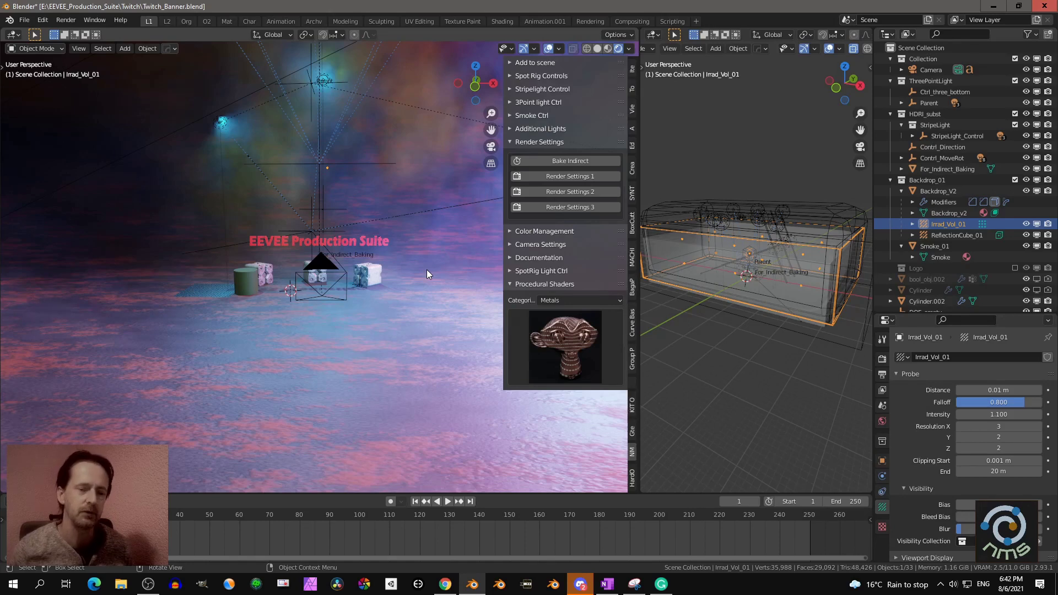
left_click(581, 177)
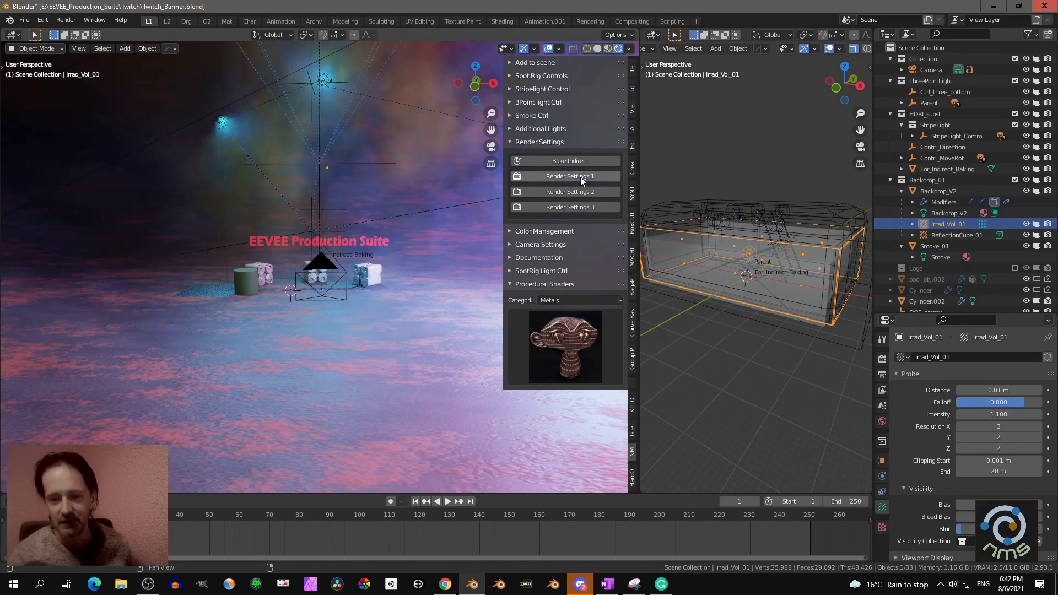
scroll(452, 182, "down", 1)
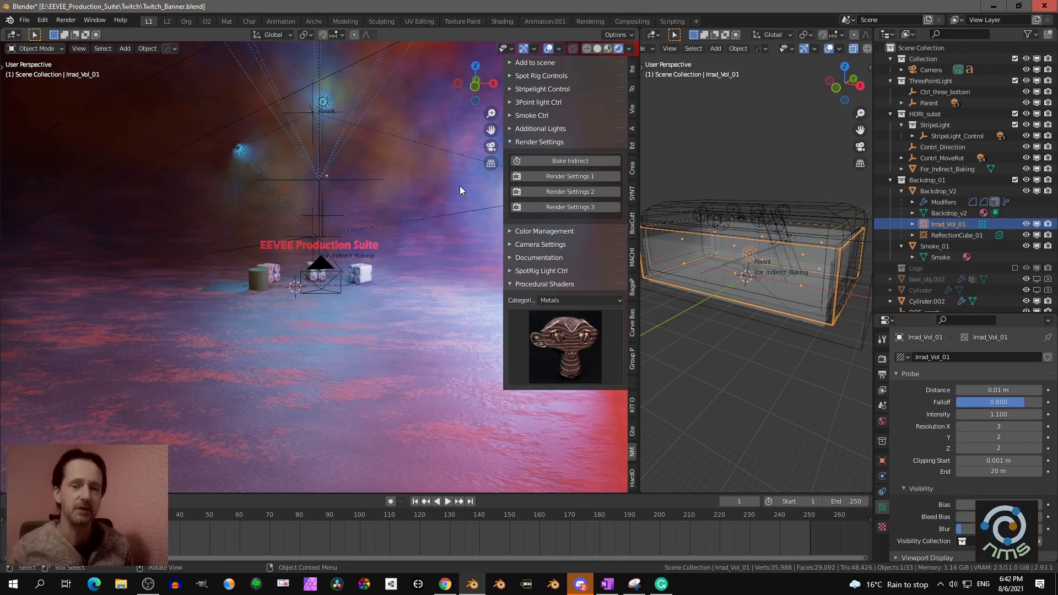
Expand the Add to scene options, select Backdrop_V2 and view the entire backdrop from outside
left_click(539, 61)
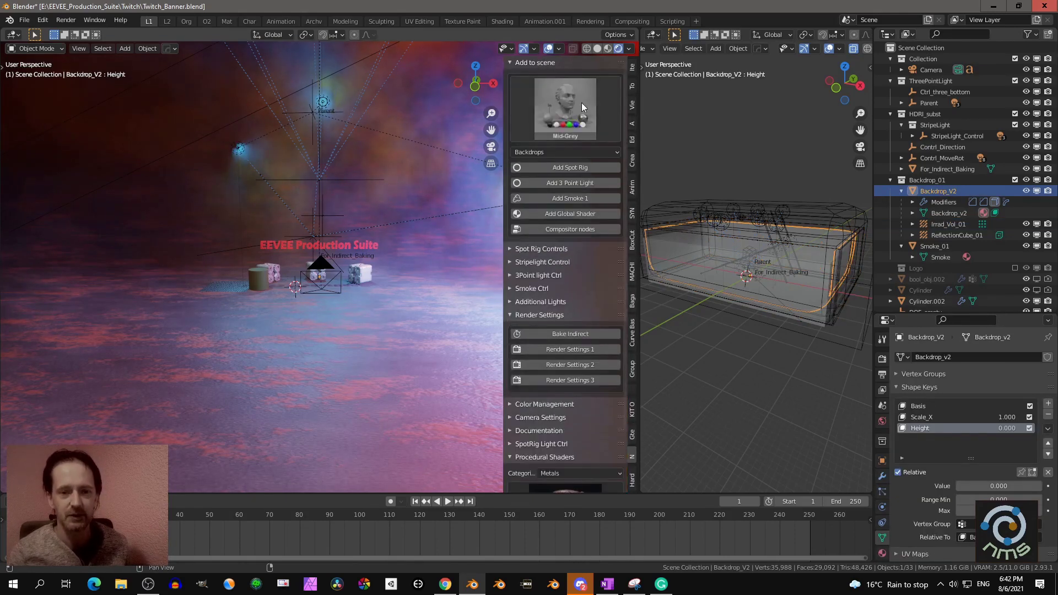
left_click(581, 103)
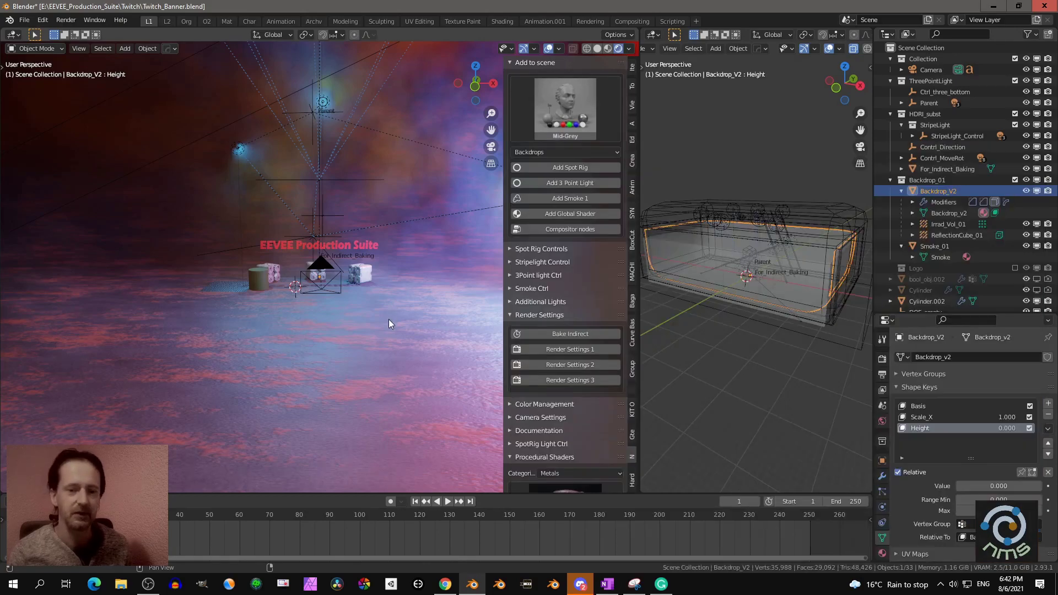
middle_click_drag(389, 319, 374, 167)
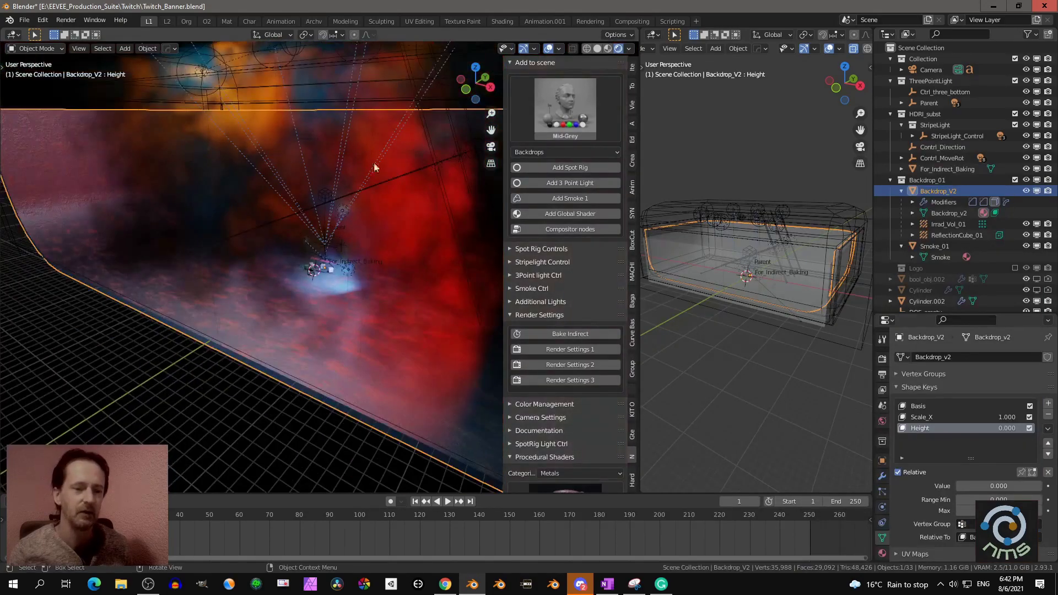
scroll(306, 196, "down", 5)
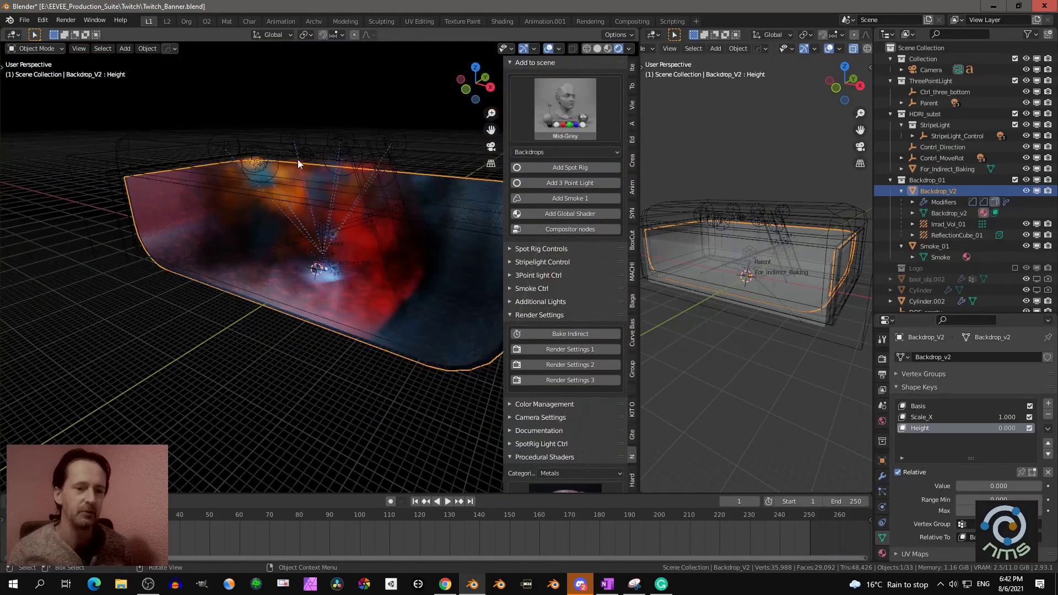
Select For_Indirect_Baking, ReflectionCube_01 and Irrad_Vol_01 in turn and inspect their extents in the wireframe view
left_click(810, 207)
scroll(817, 292, "up", 3)
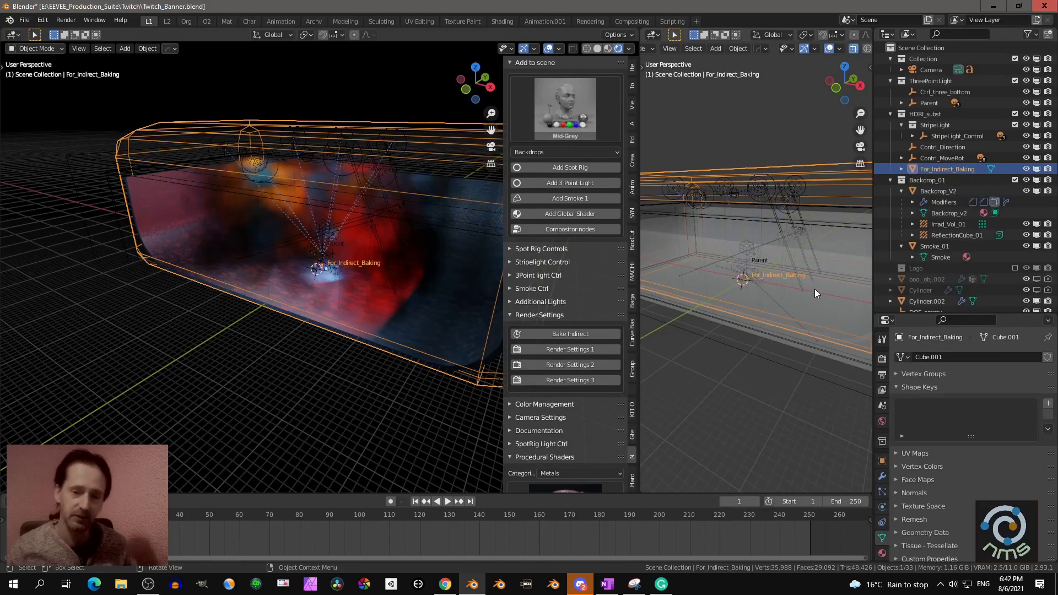
middle_click_drag(810, 237, 778, 187)
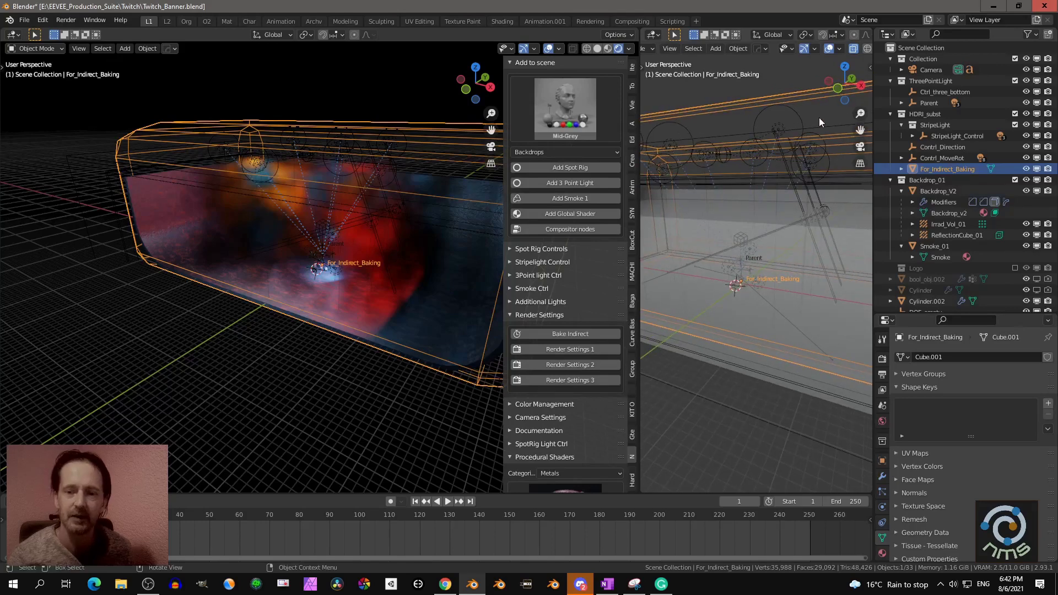
left_click(788, 128)
middle_click_drag(788, 128, 768, 194)
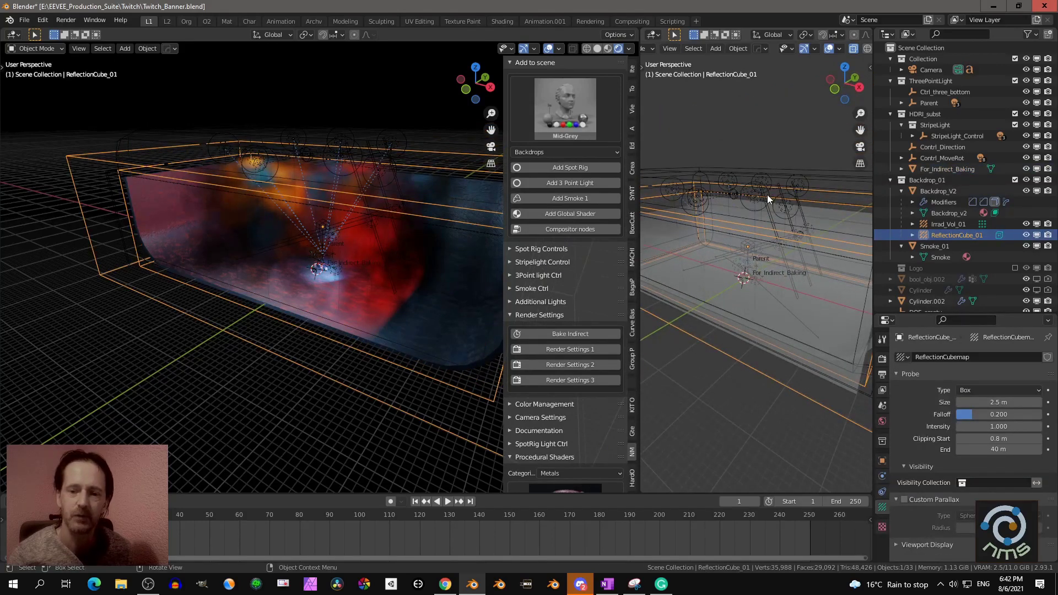
left_click(767, 194)
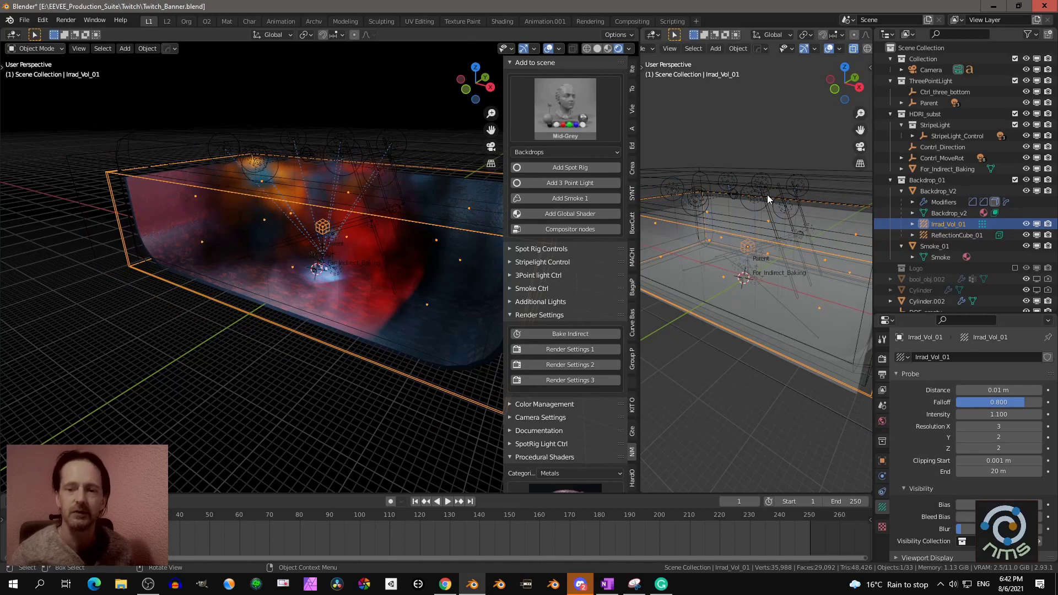
scroll(761, 235, "up", 4)
middle_click_drag(756, 233, 747, 254)
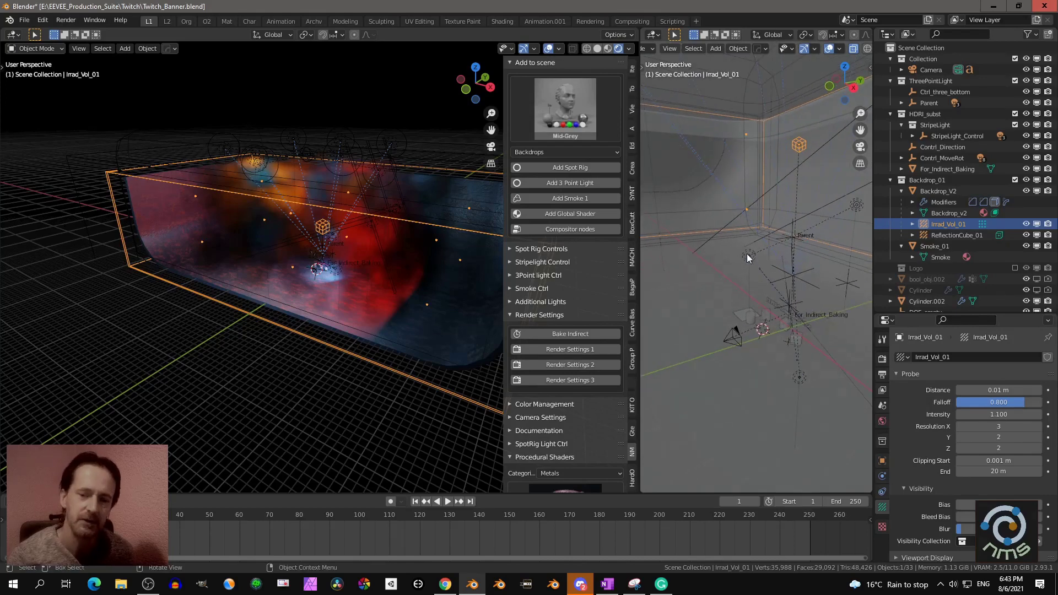
Select the middle GeoTechDemo cube and examine its lighting and shadows up close in the rendered view
scroll(335, 229, "up", 3)
scroll(338, 227, "up", 5)
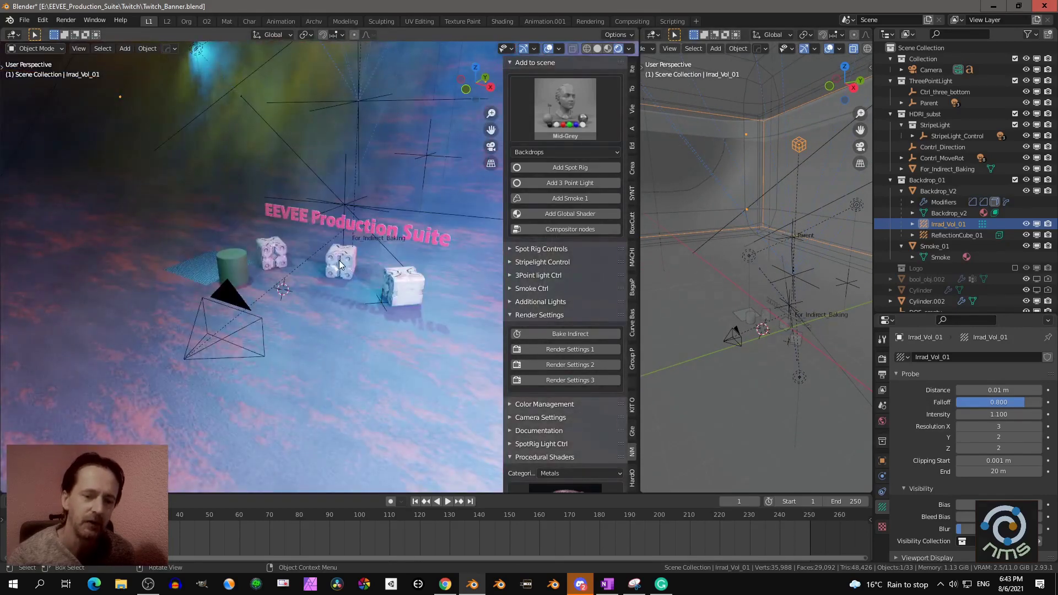
left_click(338, 260)
scroll(312, 227, "up", 3)
middle_click_drag(312, 227, 414, 237)
middle_click_drag(414, 237, 322, 252, "shift")
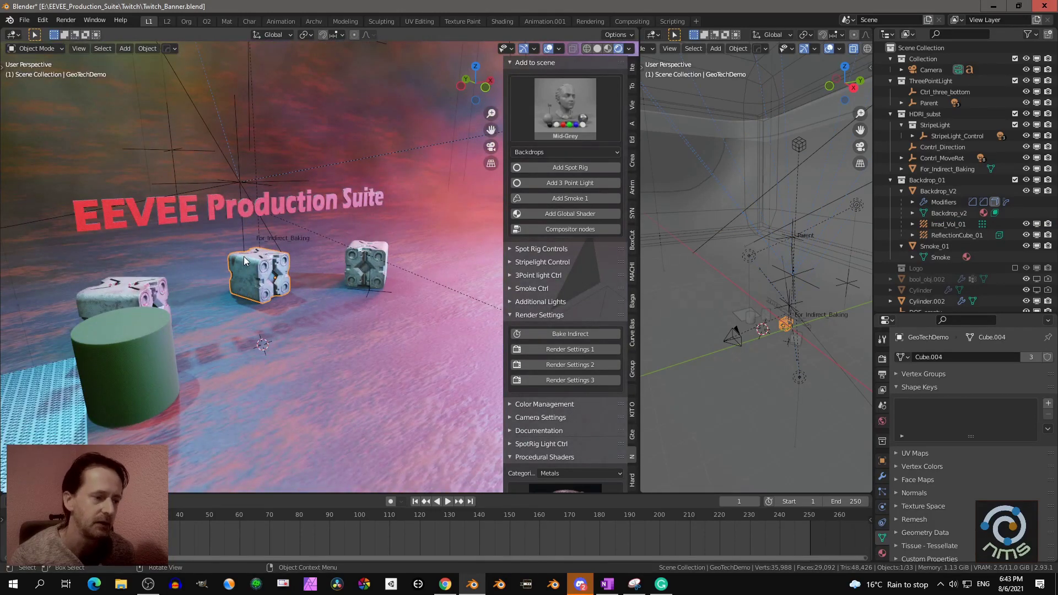
scroll(244, 256, "up", 4)
middle_click_drag(244, 257, 200, 237)
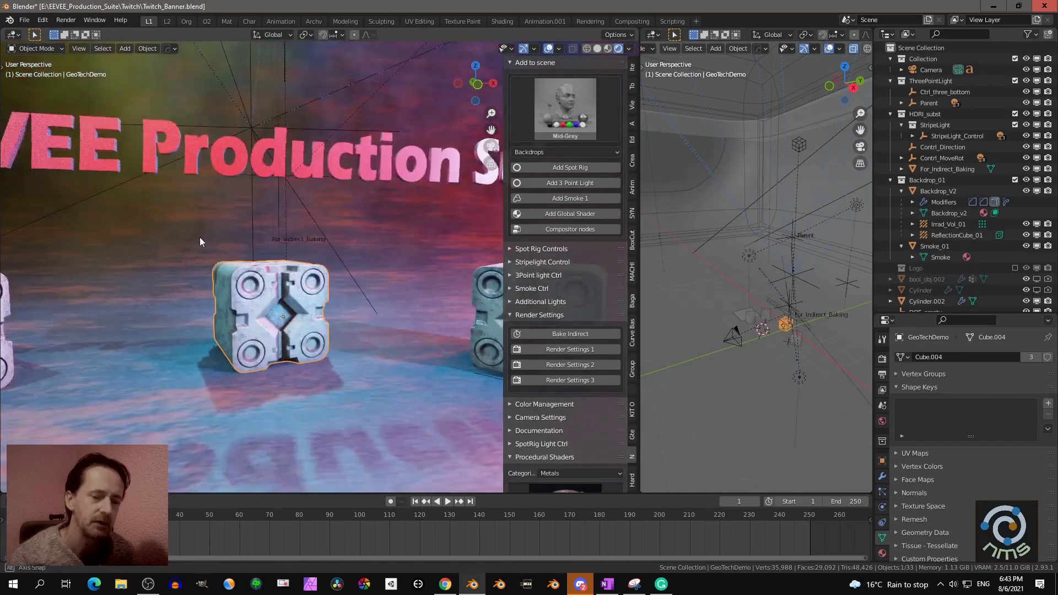
middle_click_drag(298, 277, 290, 268, "shift")
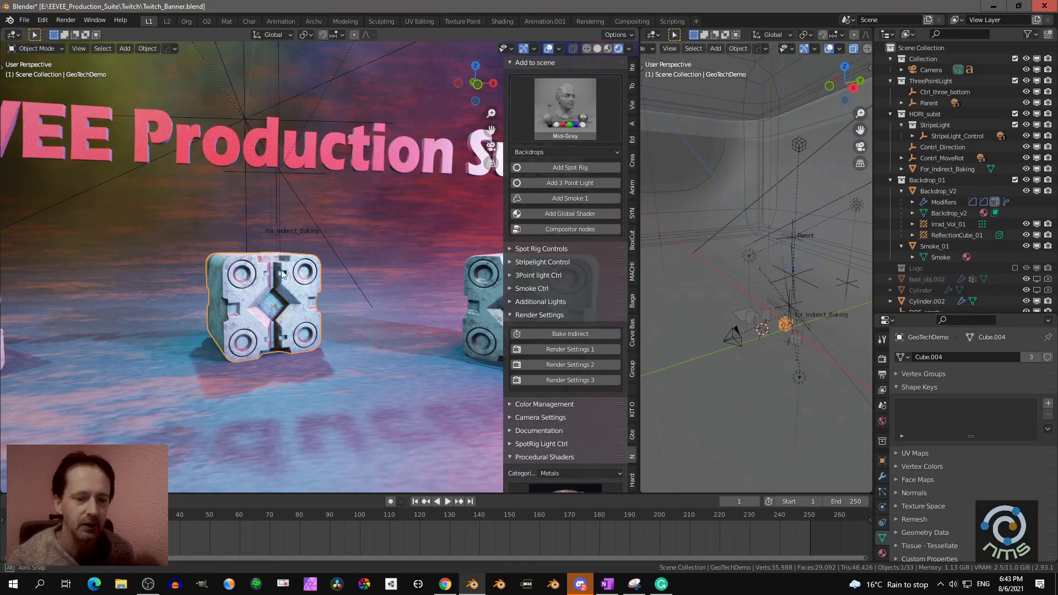
middle_click_drag(269, 264, 277, 271)
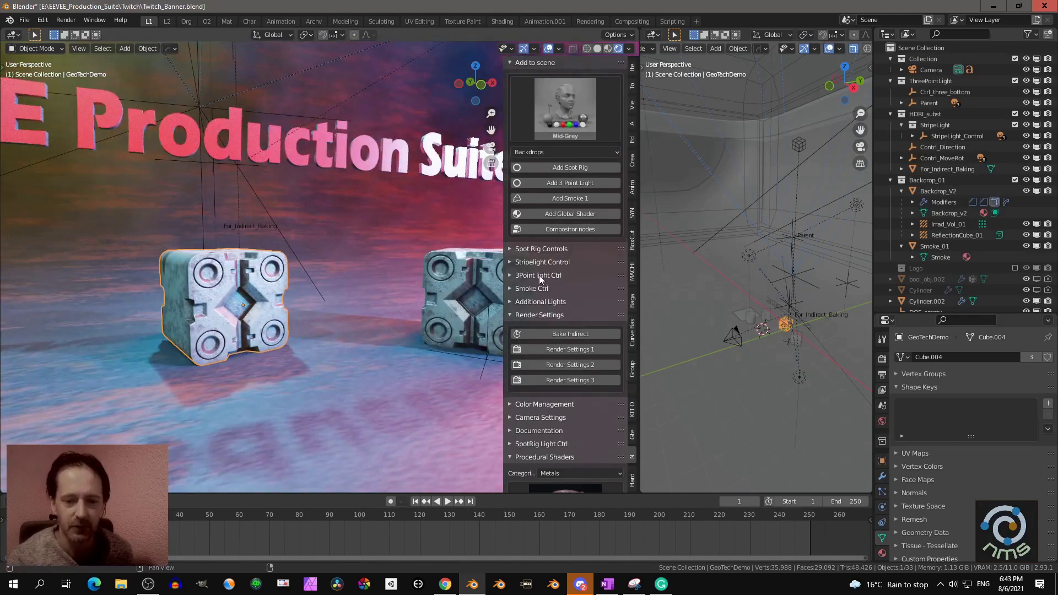
Expand the 3Point light controls, select the key light and darken its color to a brightness value of 0.050
left_click(538, 276)
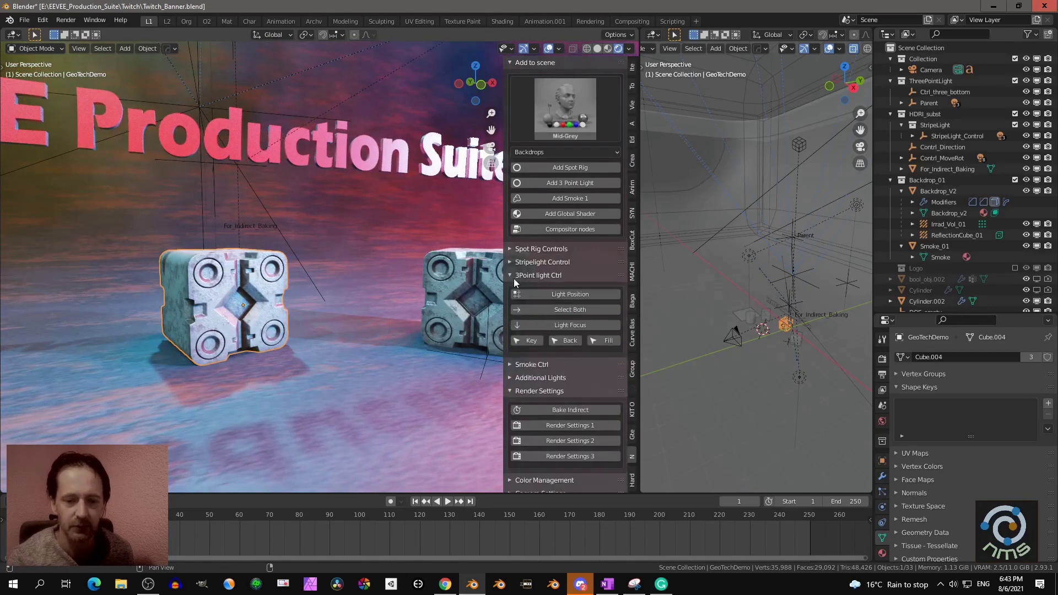
left_click(531, 340)
left_click(593, 373)
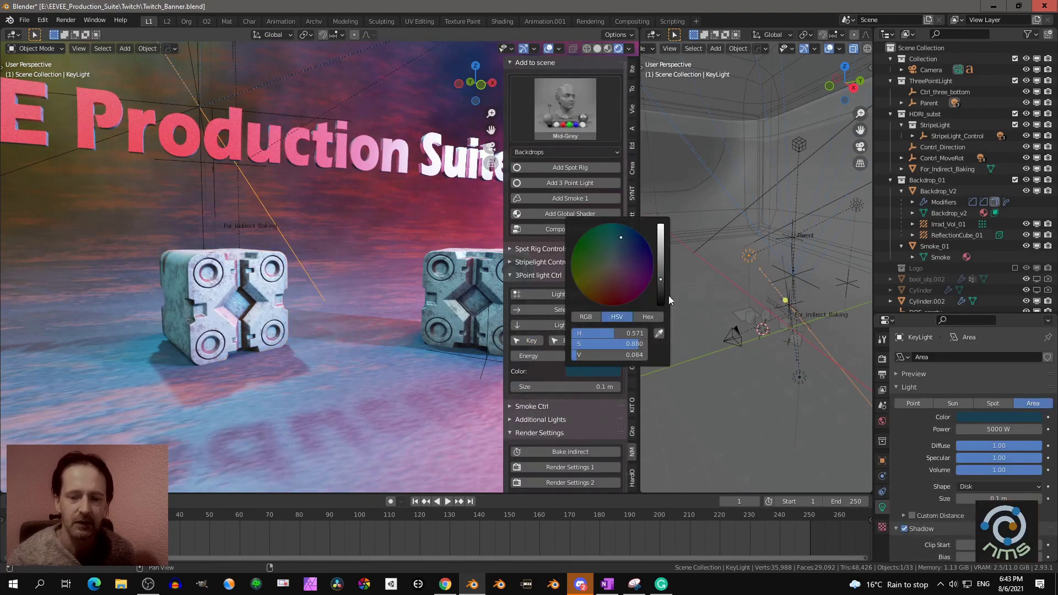
mouse_move(661, 279)
left_mouse_down()
mouse_move(661, 259)
mouse_move(661, 285)
left_mouse_up()
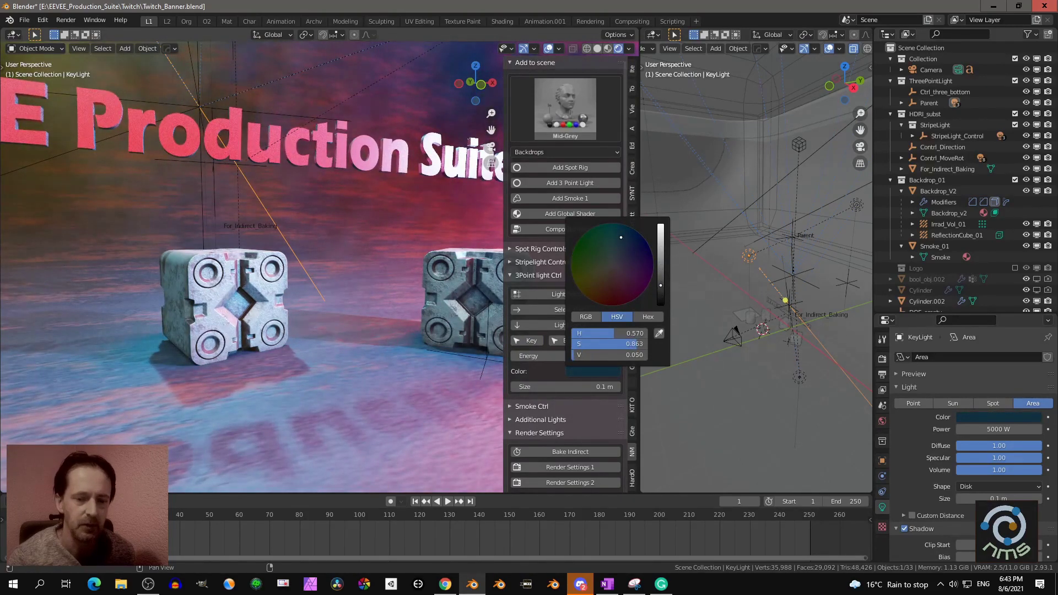
Select the three-point rig's back light and darken its blue color
left_click(560, 339)
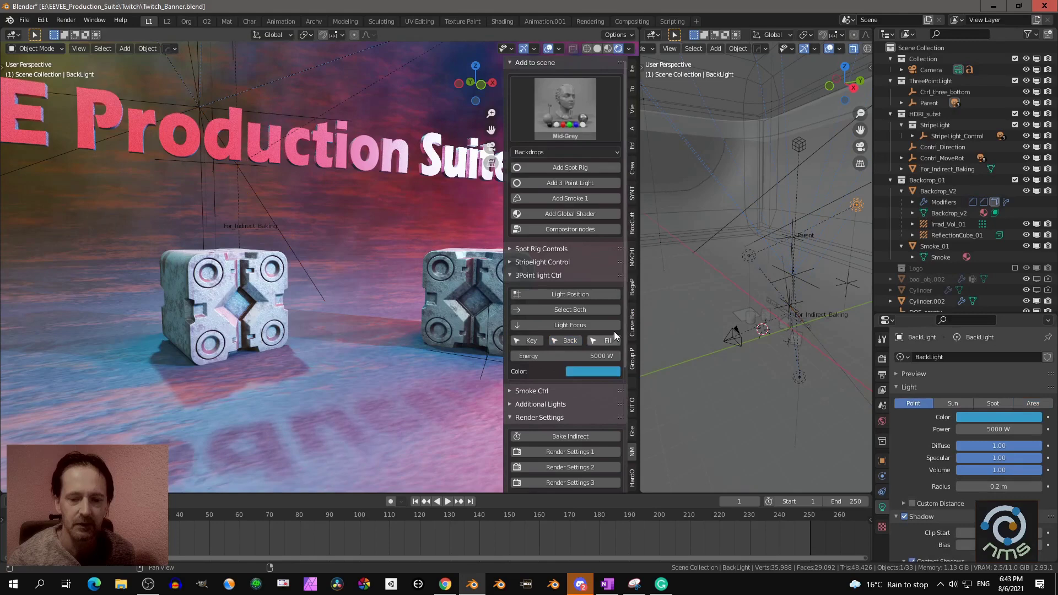
left_click(593, 370)
left_click_drag(661, 245, 661, 270)
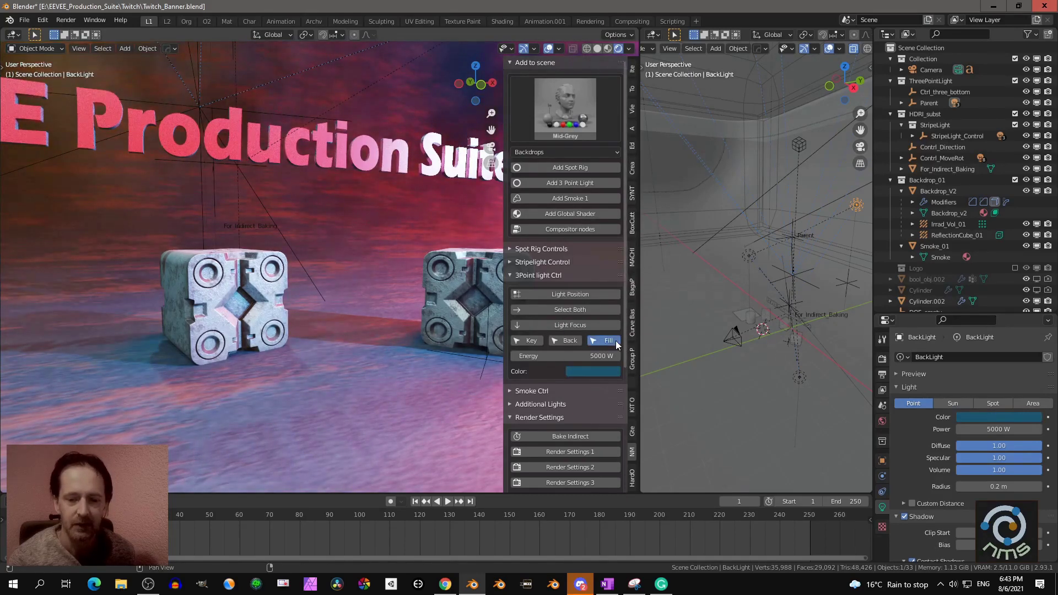
Select the three-point rig's fill light and change its color to a dim tan-brown
left_click(616, 341)
middle_click_drag(782, 338, 745, 240)
middle_click_drag(790, 303, 775, 254)
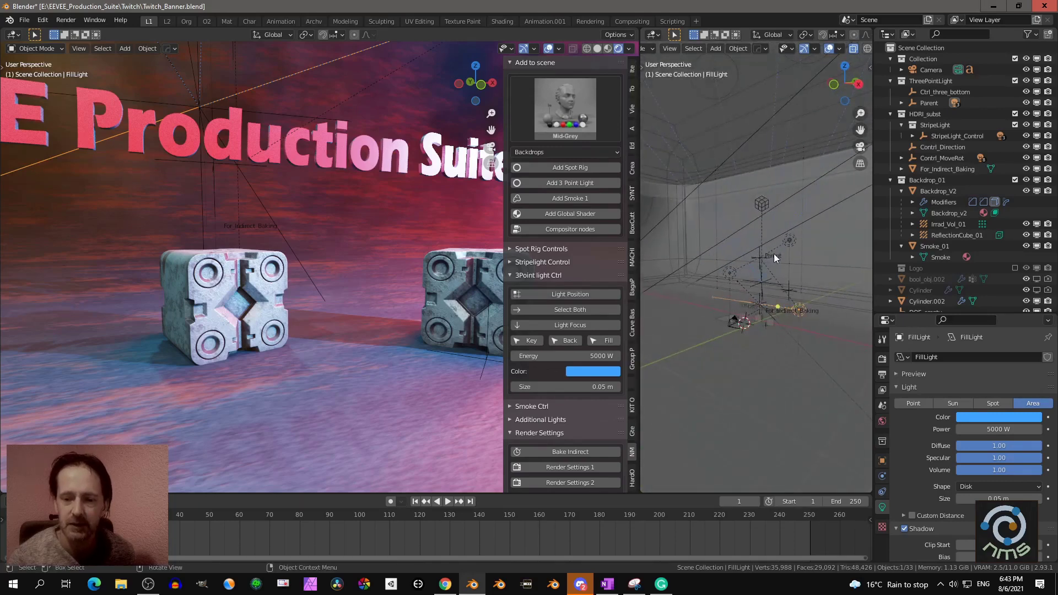
left_click(586, 371)
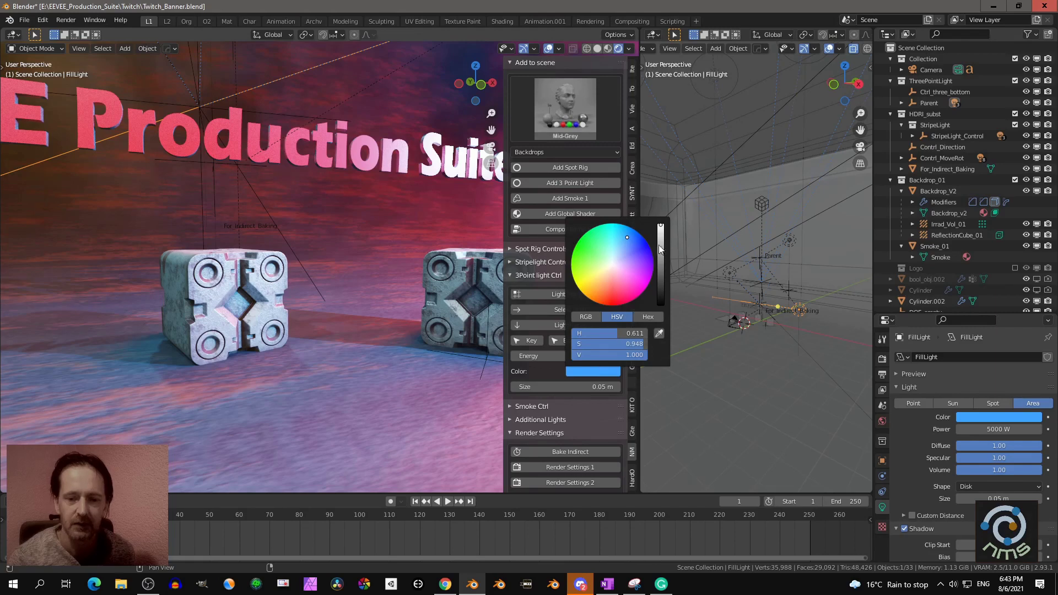
mouse_move(661, 249)
left_mouse_down()
mouse_move(661, 302)
mouse_move(661, 256)
mouse_move(661, 282)
mouse_move(605, 259)
mouse_move(604, 282)
mouse_move(606, 273)
mouse_move(662, 270)
left_mouse_up()
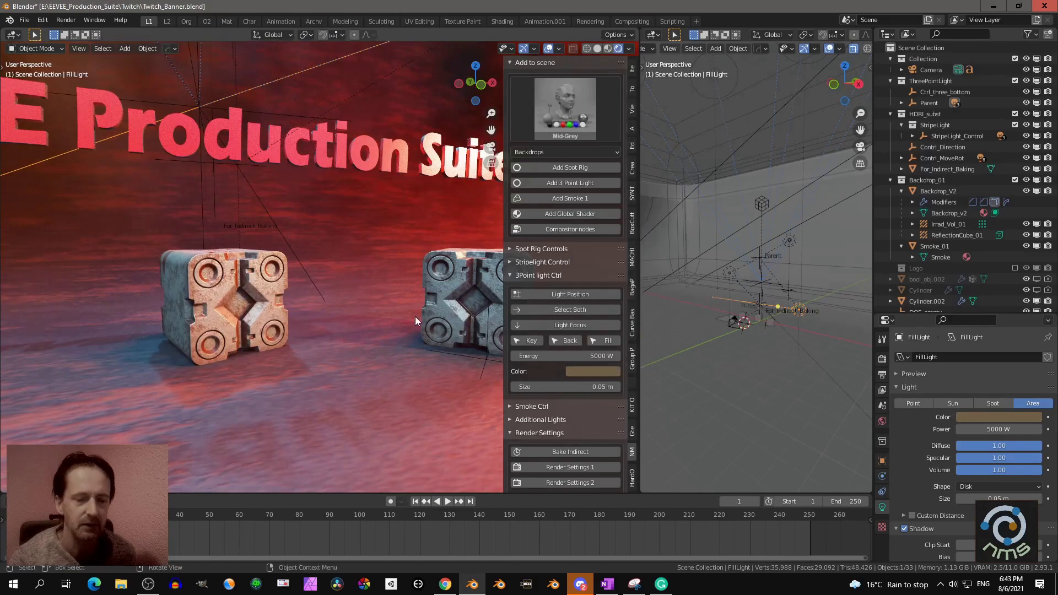
Check the relit title and cubes through the scene camera
key("KP_0")
scroll(377, 311, "down", 3)
scroll(374, 311, "up", 5)
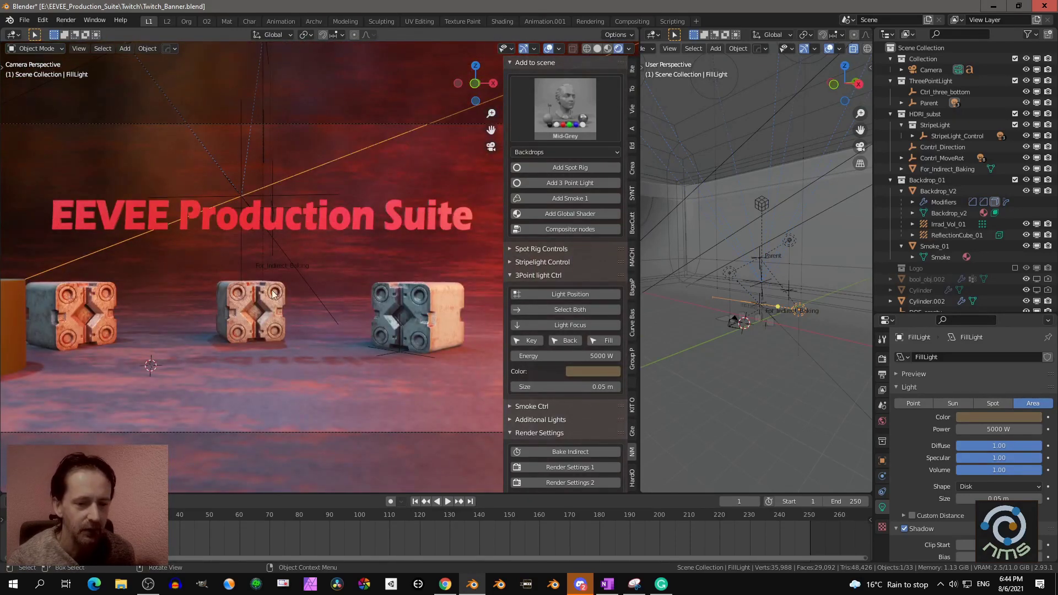
Move the patterned plane beside the cylinder about 2.88 m along the global X axis and inspect its surface up close
middle_click_drag(284, 296, 167, 292)
left_click(167, 292)
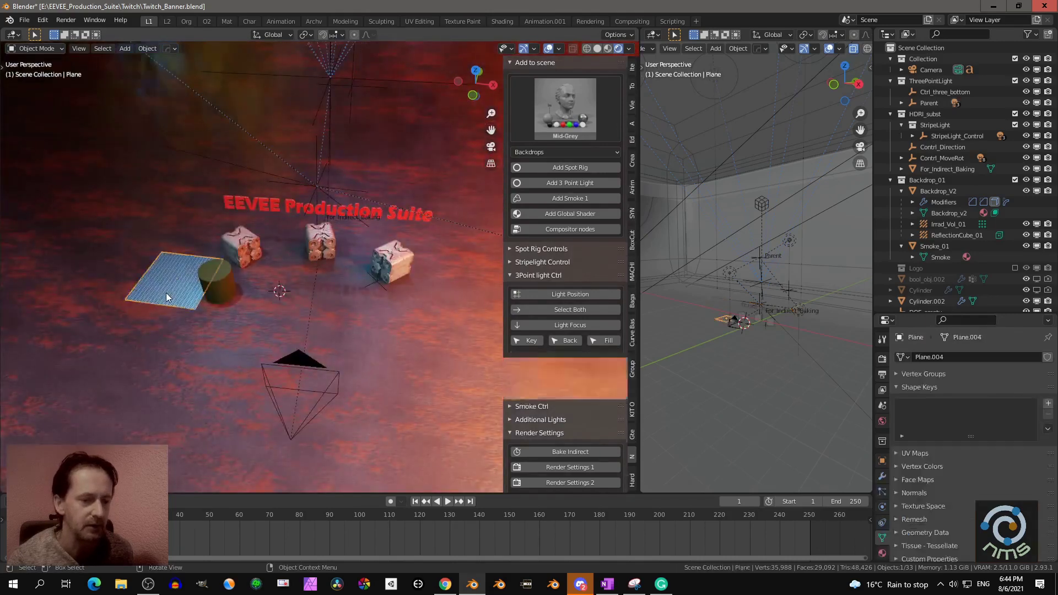
key("g")
key("x")
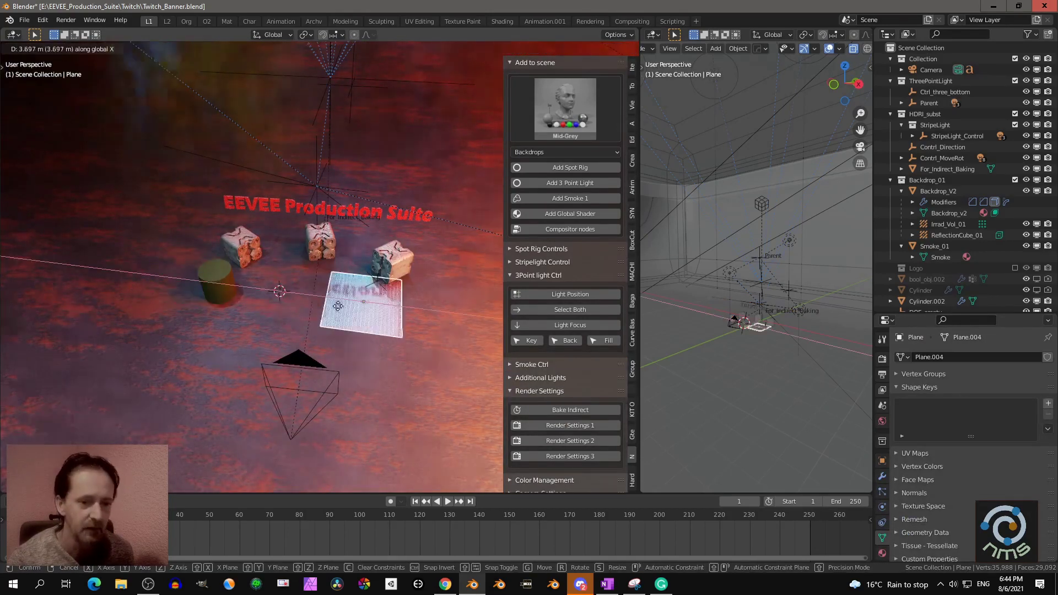
left_click(361, 318)
scroll(326, 328, "up", 5)
scroll(326, 323, "up", 2)
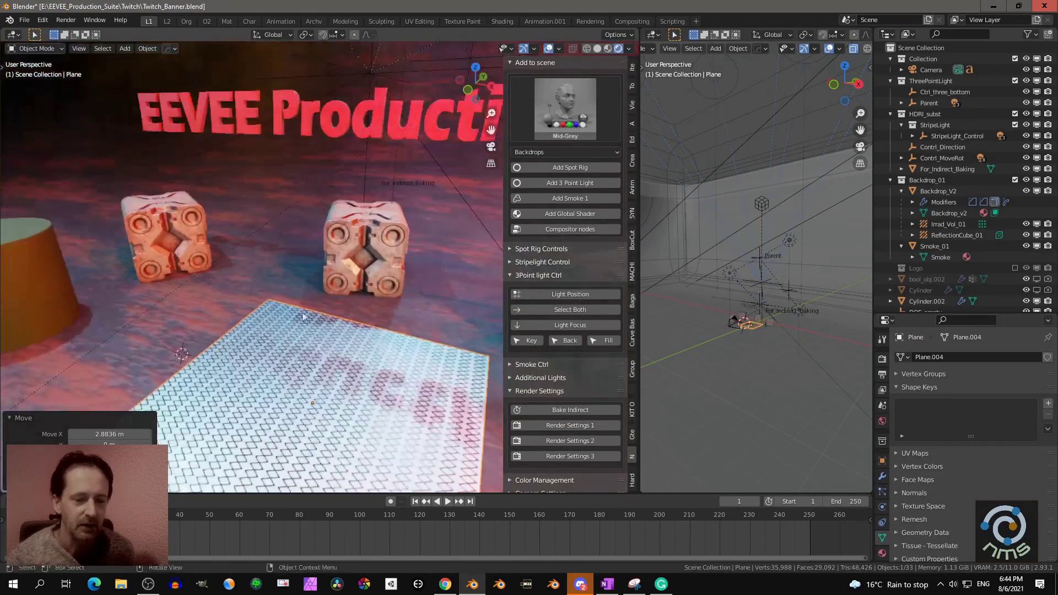
middle_click_drag(327, 324, 458, 227)
scroll(329, 295, "up", 2)
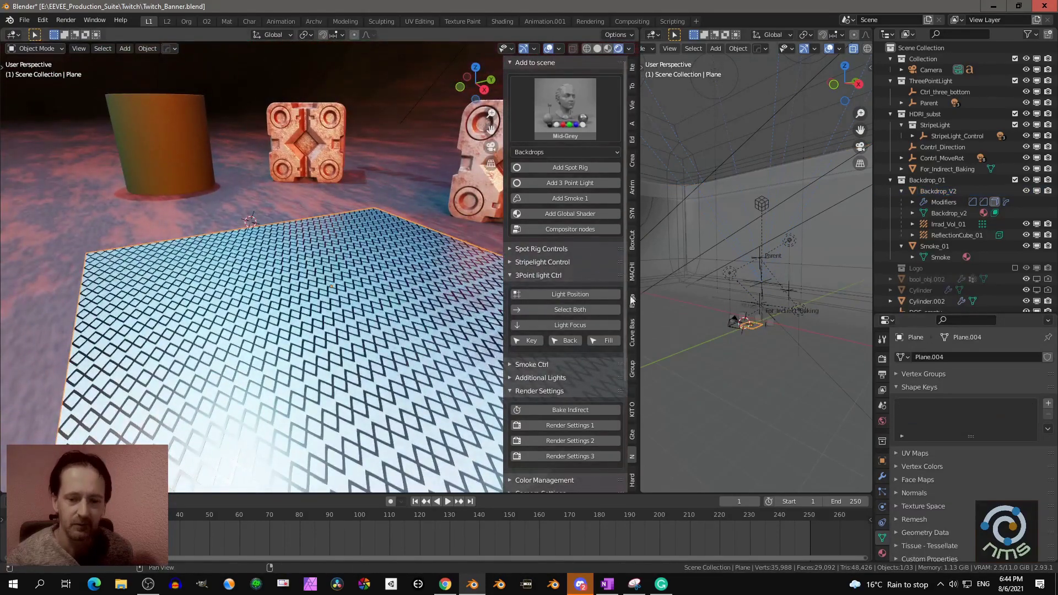
Apply the Metal Red Artistic procedural shader from the Metals category to the plane and inspect its reflections
scroll(605, 305, "down", 5)
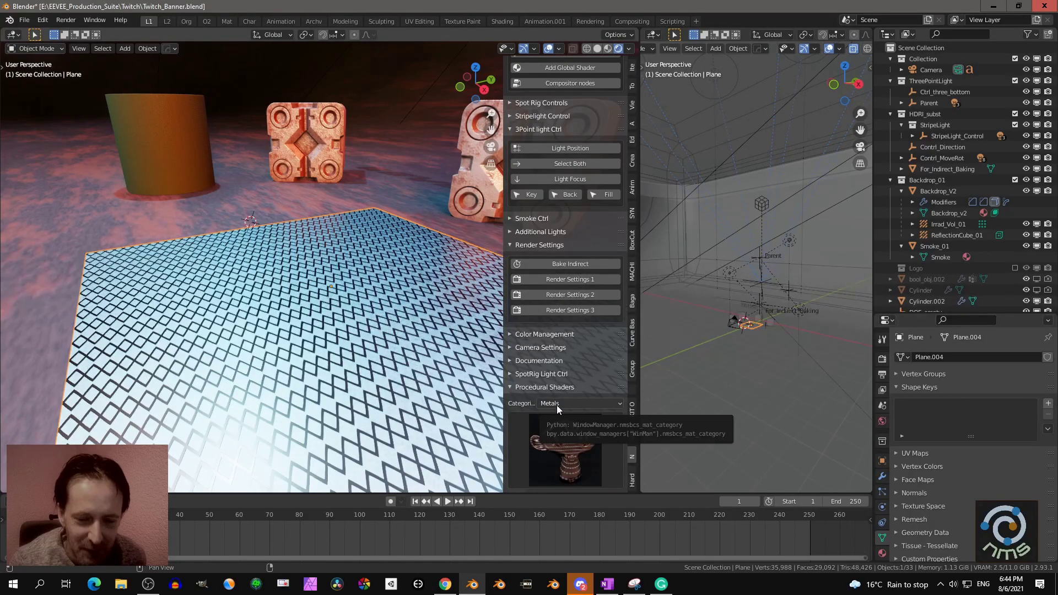
left_click(557, 405)
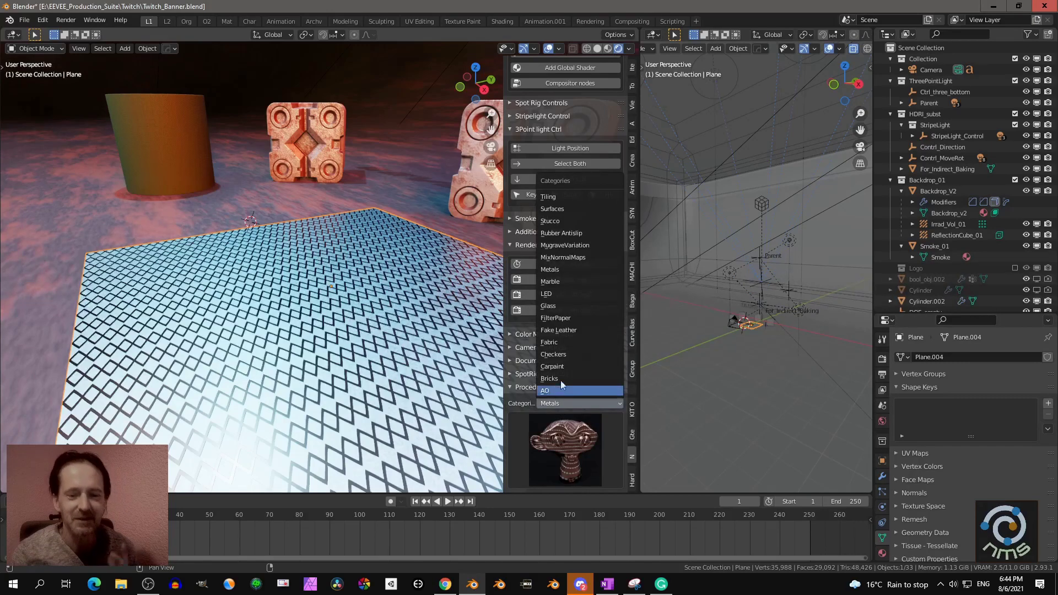
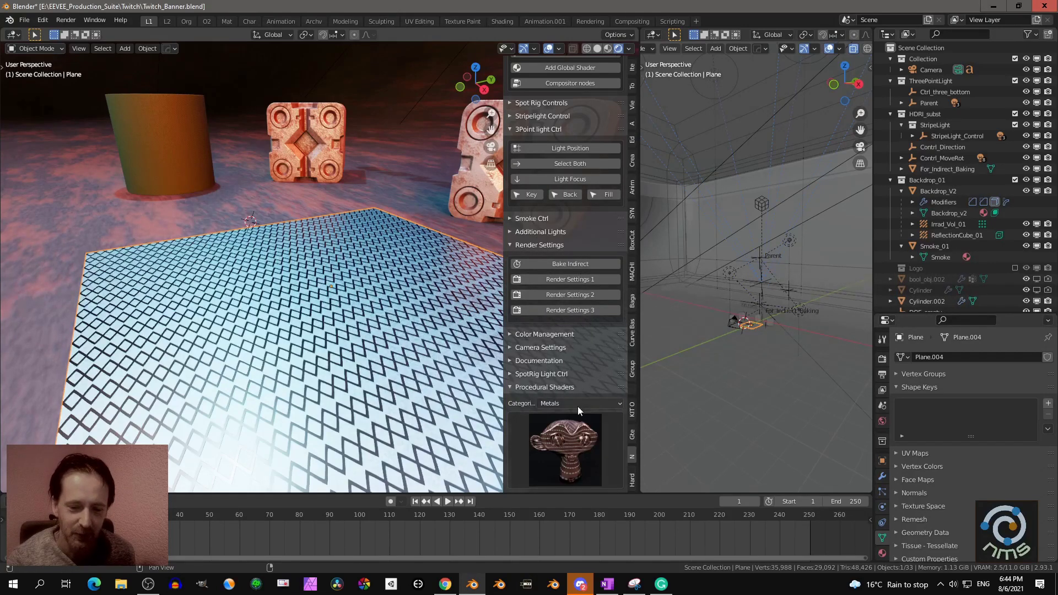
left_click(572, 449)
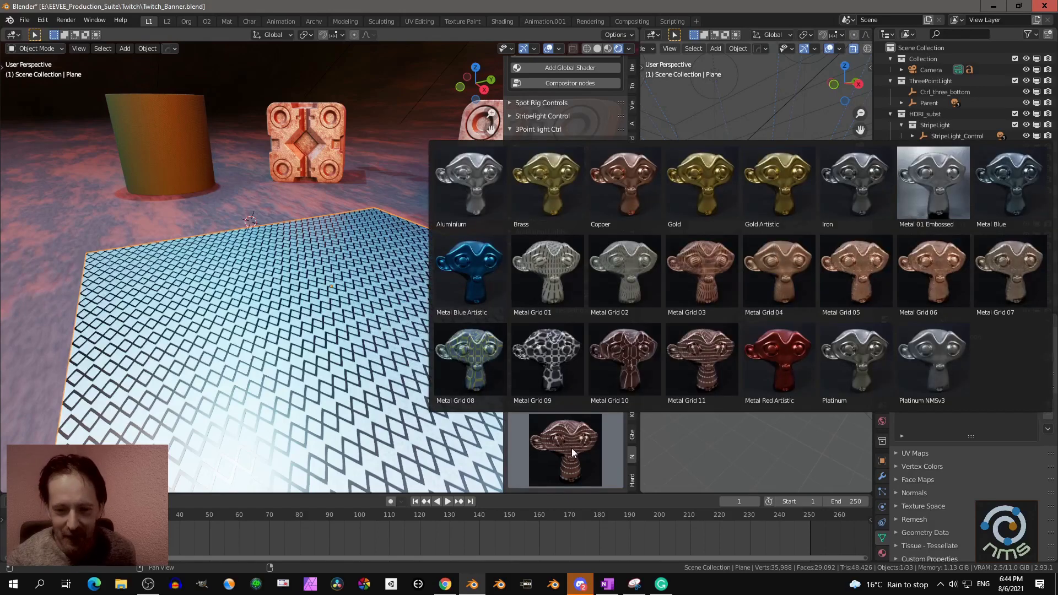
left_click(764, 359)
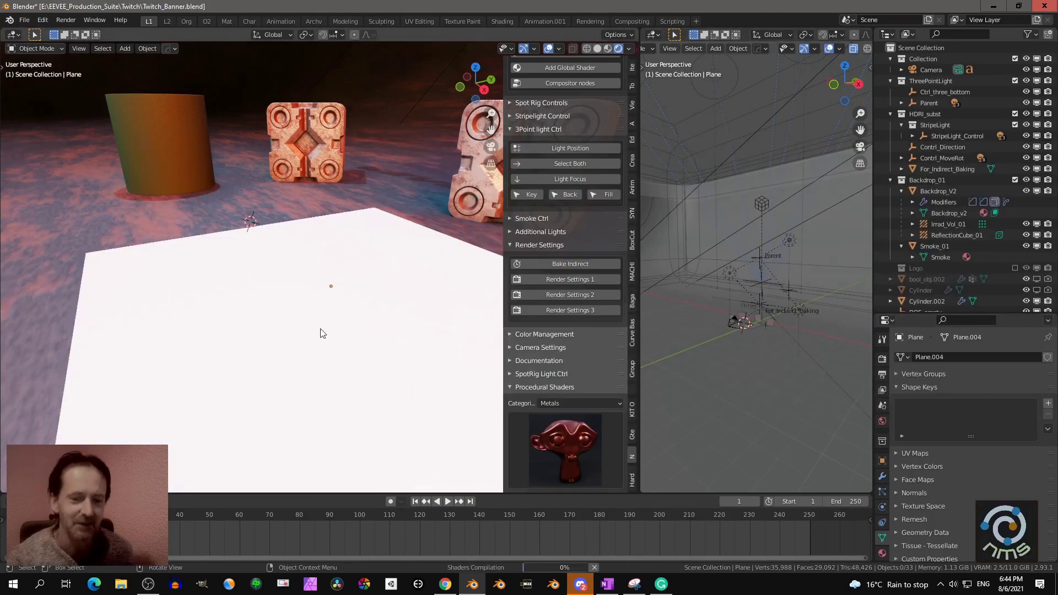
scroll(322, 333, "down", 2)
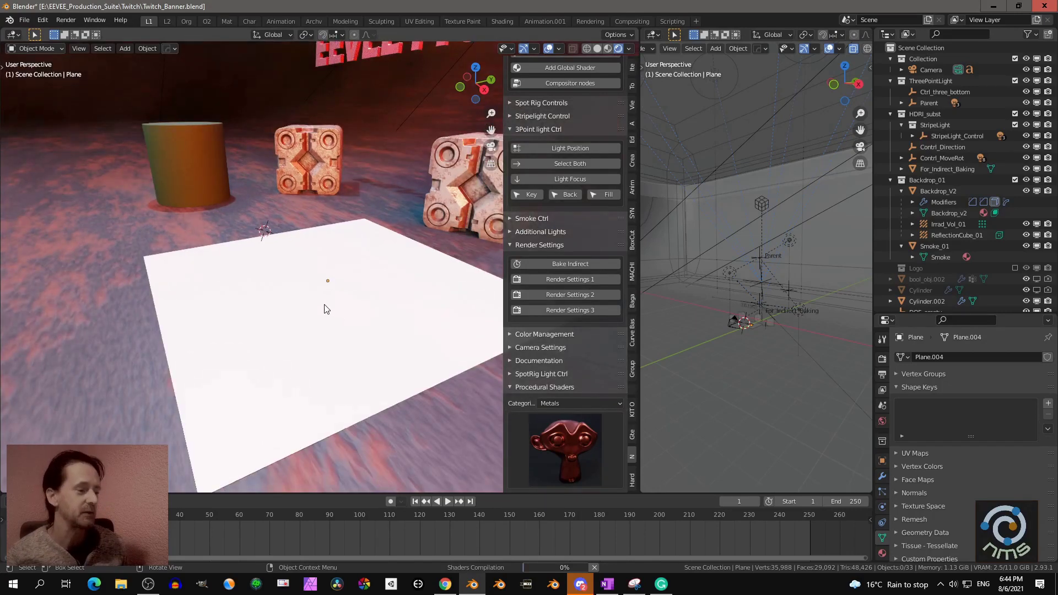
middle_click_drag(341, 293, 373, 315)
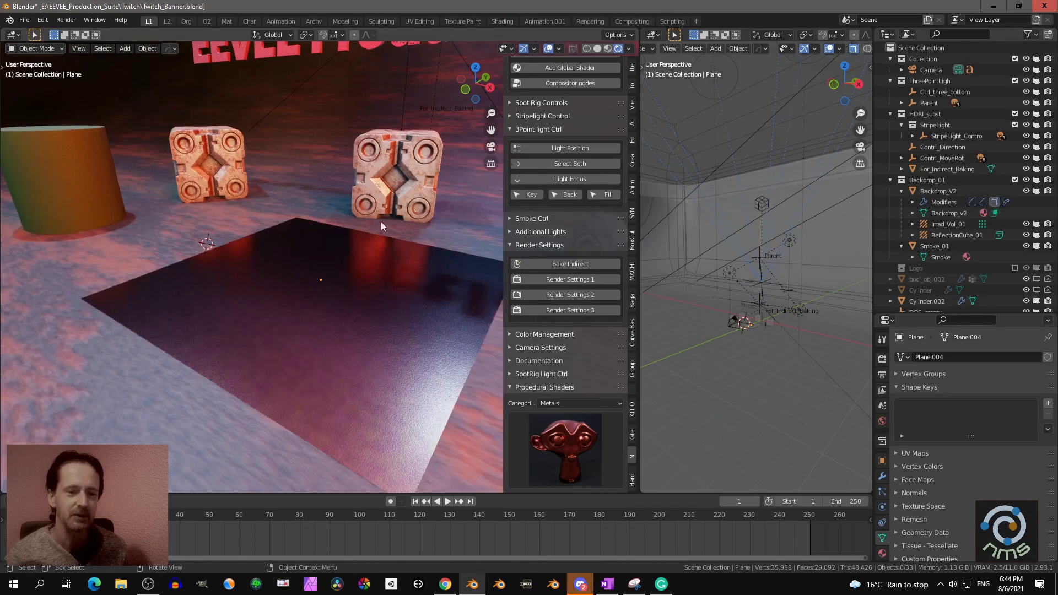
middle_click_drag(381, 221, 418, 172)
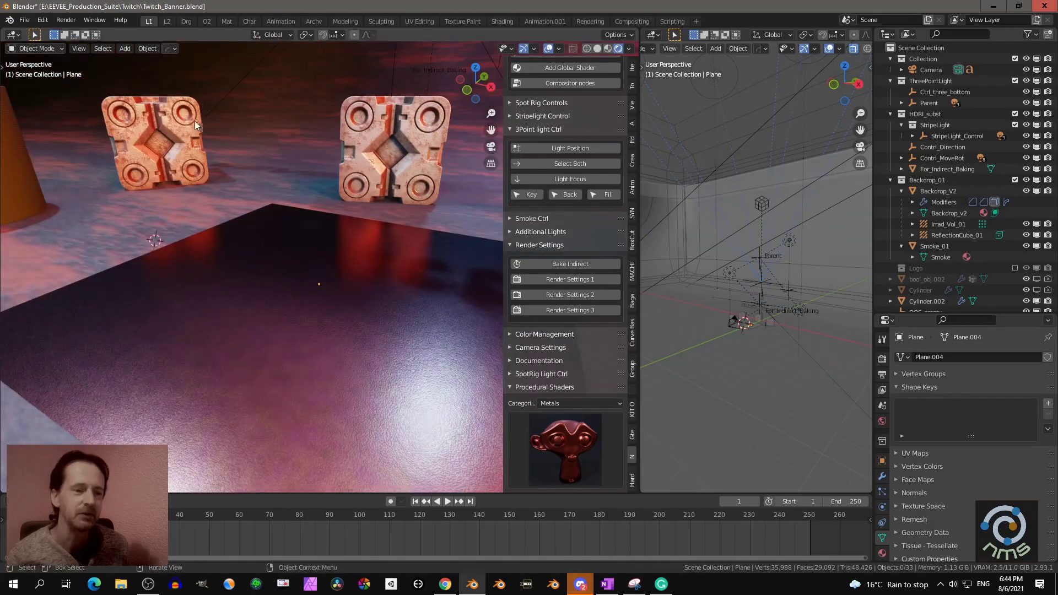
Apply the Metal Red Artistic shader to the detailed cube nearest the cylinder and inspect both cubes
left_click(177, 126)
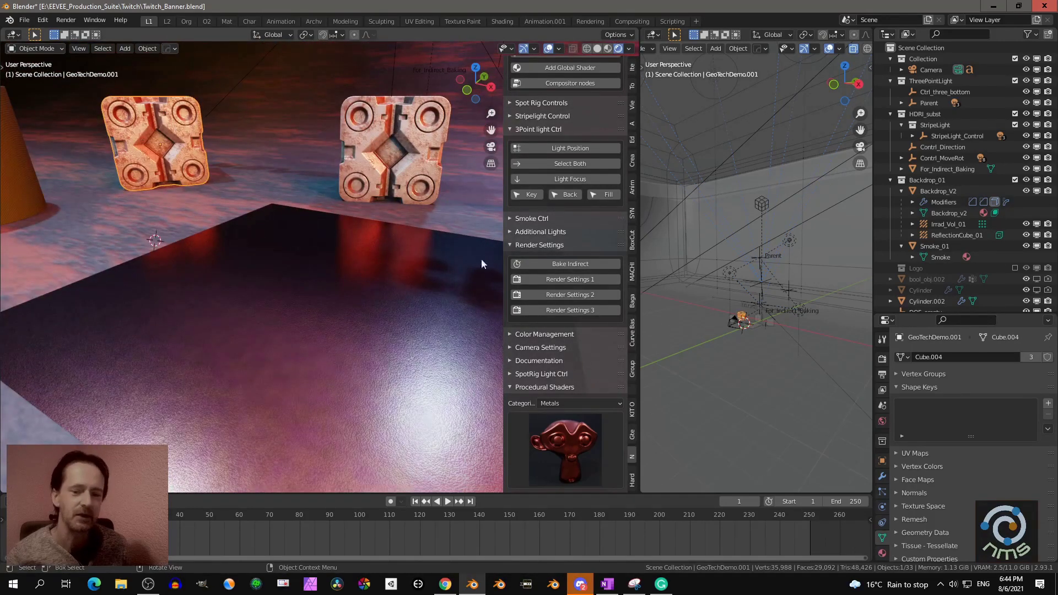
left_click(563, 439)
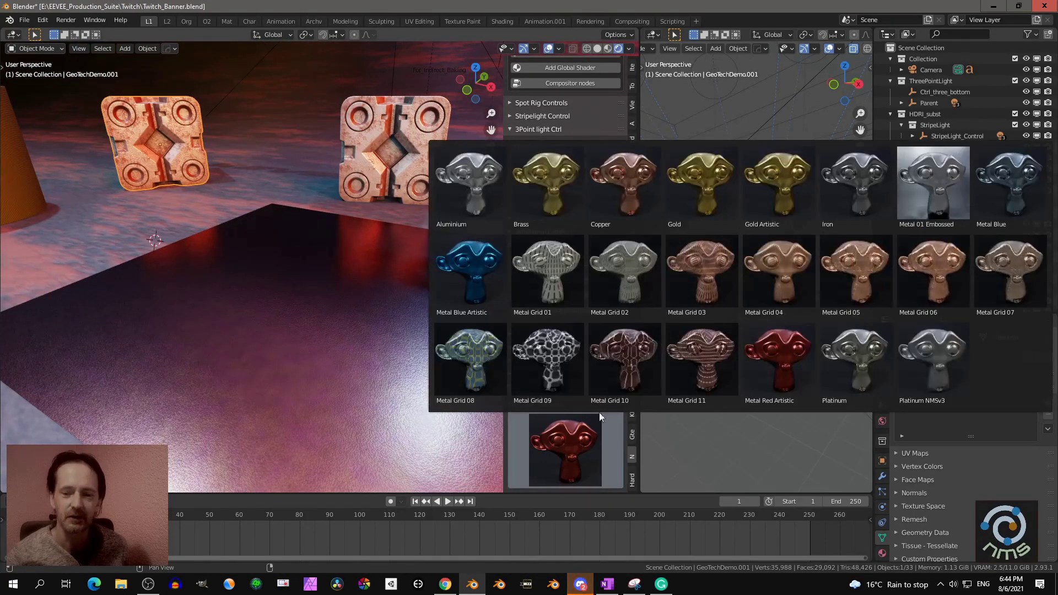
left_click(786, 360)
middle_click_drag(402, 185, 348, 174)
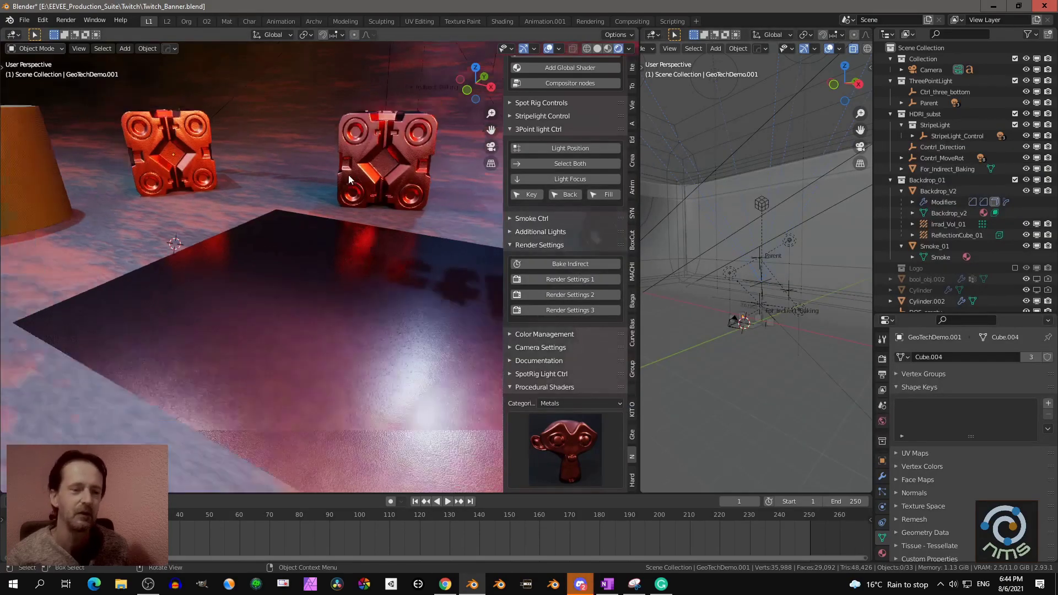
scroll(349, 174, "down", 3)
middle_click_drag(193, 166, 335, 208)
scroll(327, 213, "up", 4)
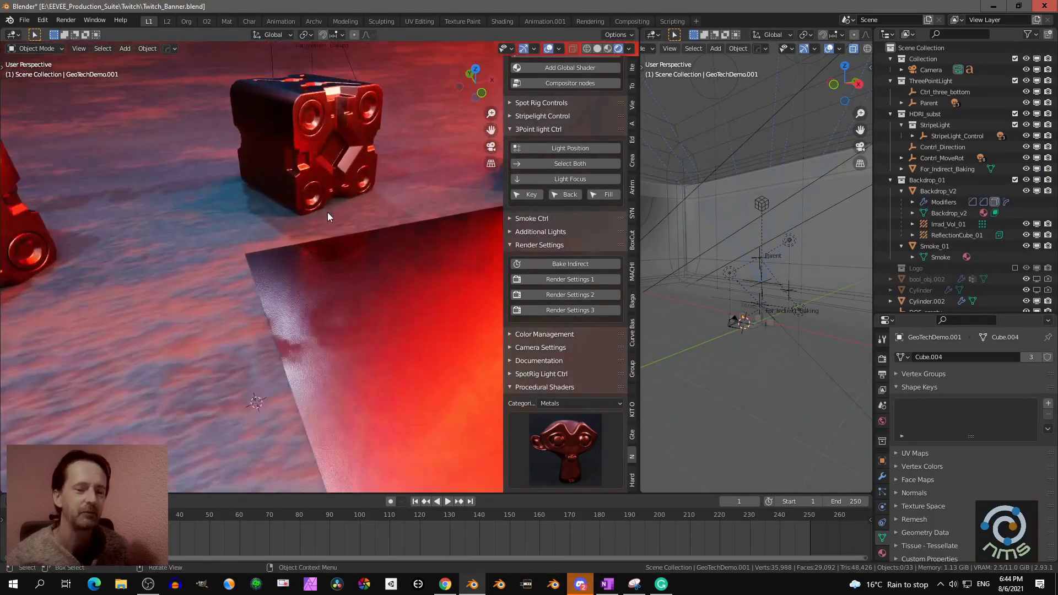
Select the other detailed cube (GeoTechDemo) and apply the Platinum NMSv3 metal shader to it
left_click(294, 117)
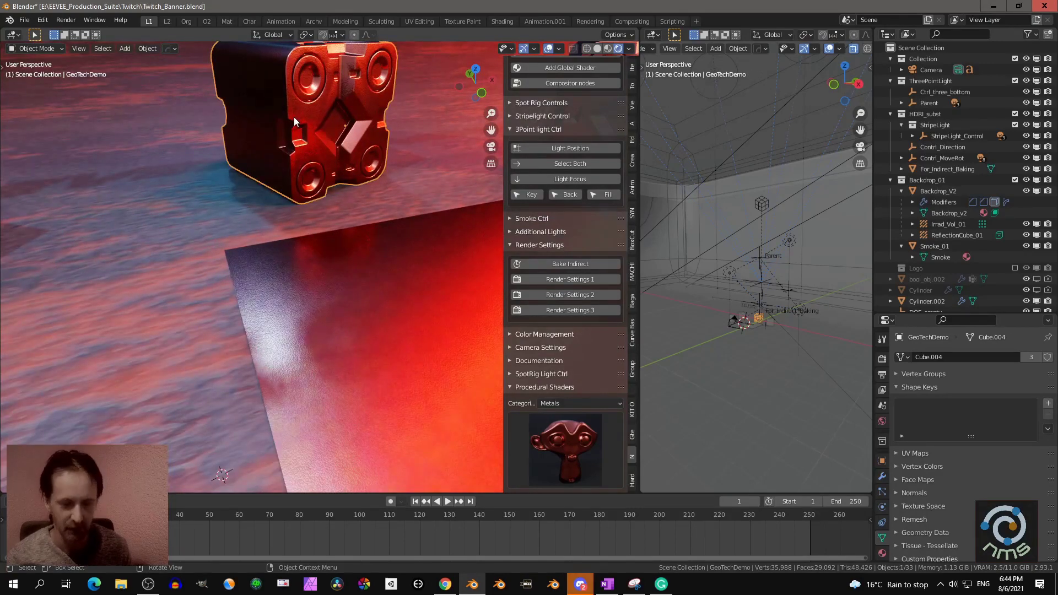
middle_click_drag(294, 117, 314, 185)
scroll(277, 186, "down", 4)
left_click(591, 437)
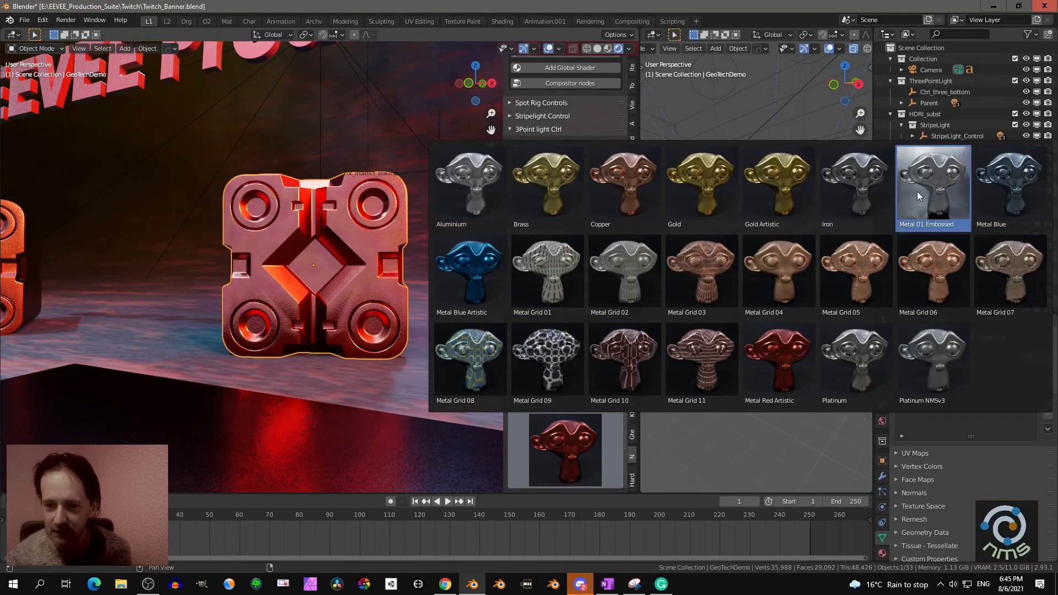
left_click(926, 367)
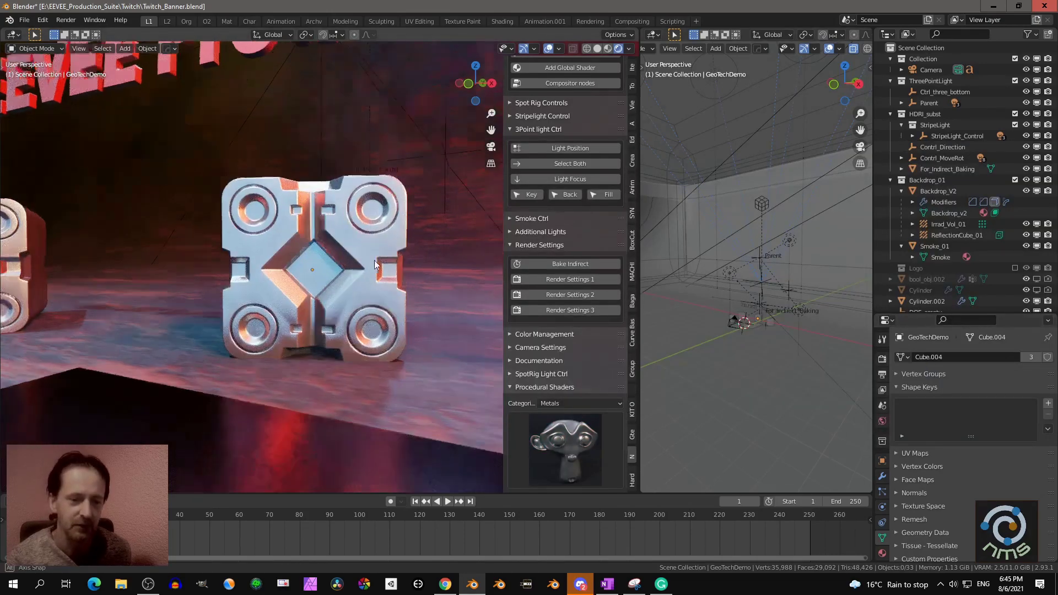
middle_click_drag(375, 265, 380, 231)
Add a Weighted Normal modifier to the GeoTechDemo cube and inspect its shading from several sides
left_click(380, 230)
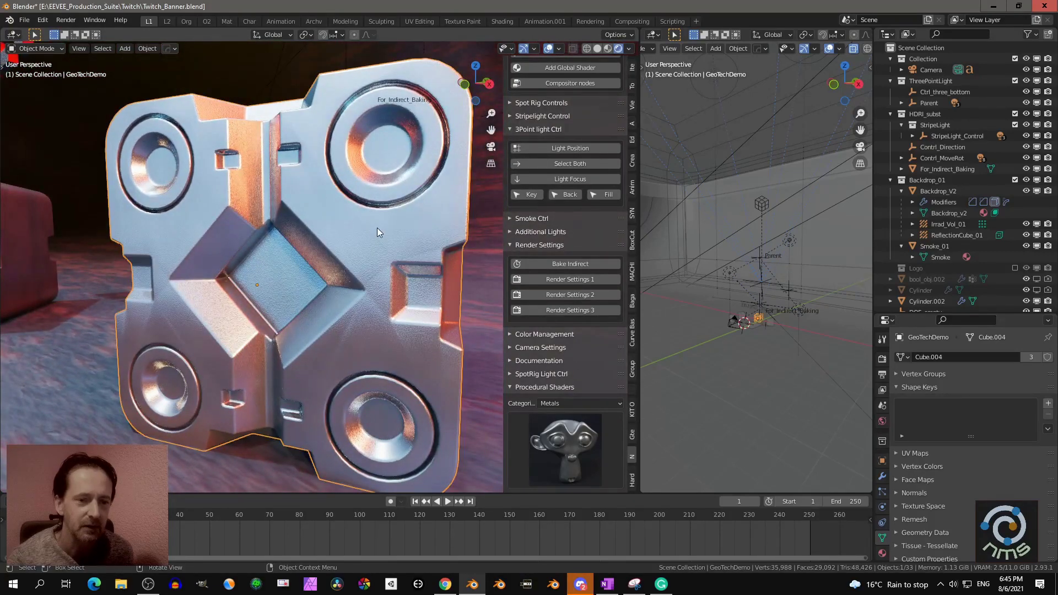
left_click(377, 229)
left_click(378, 228)
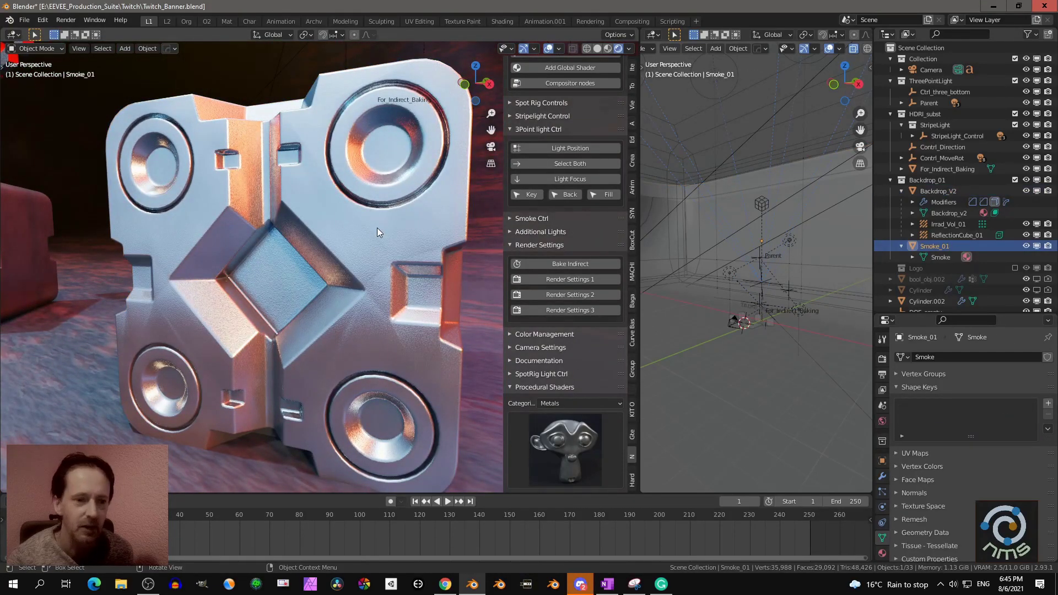
left_click(377, 227)
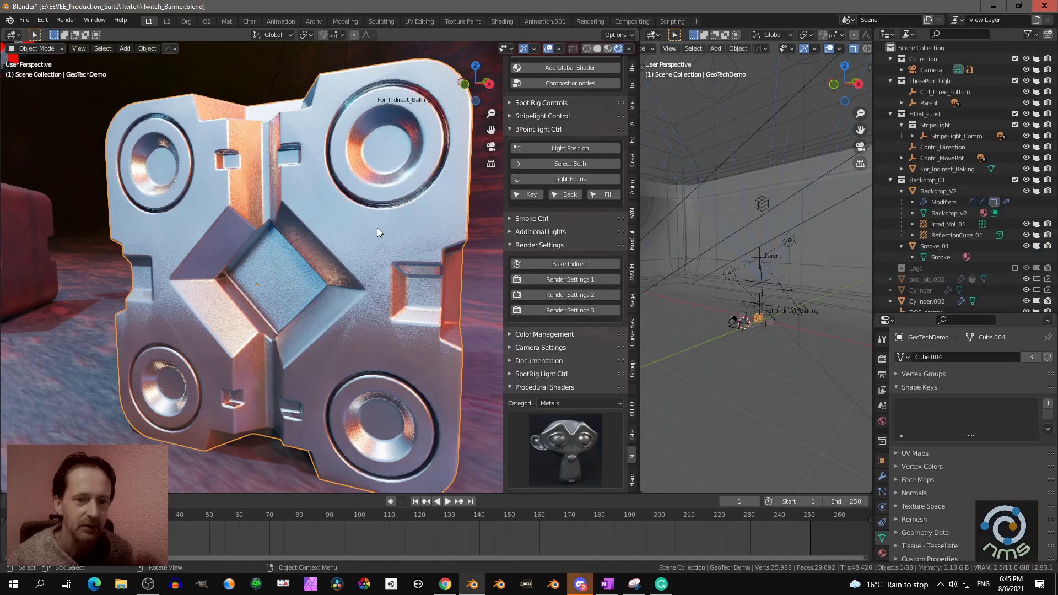
left_click(882, 476)
left_click(928, 356)
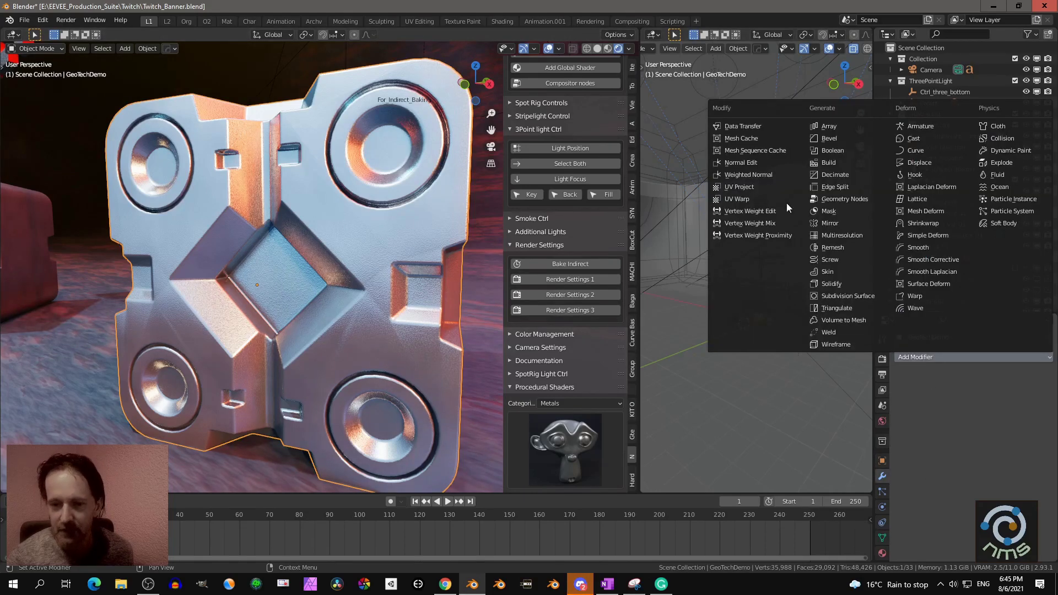
left_click(762, 175)
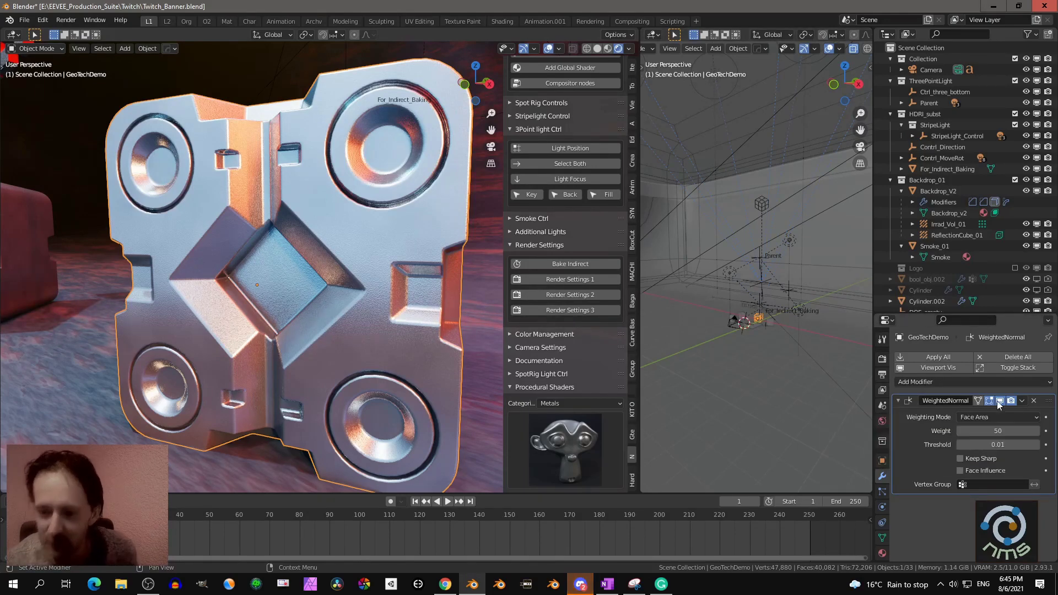
middle_click_drag(400, 232, 157, 208)
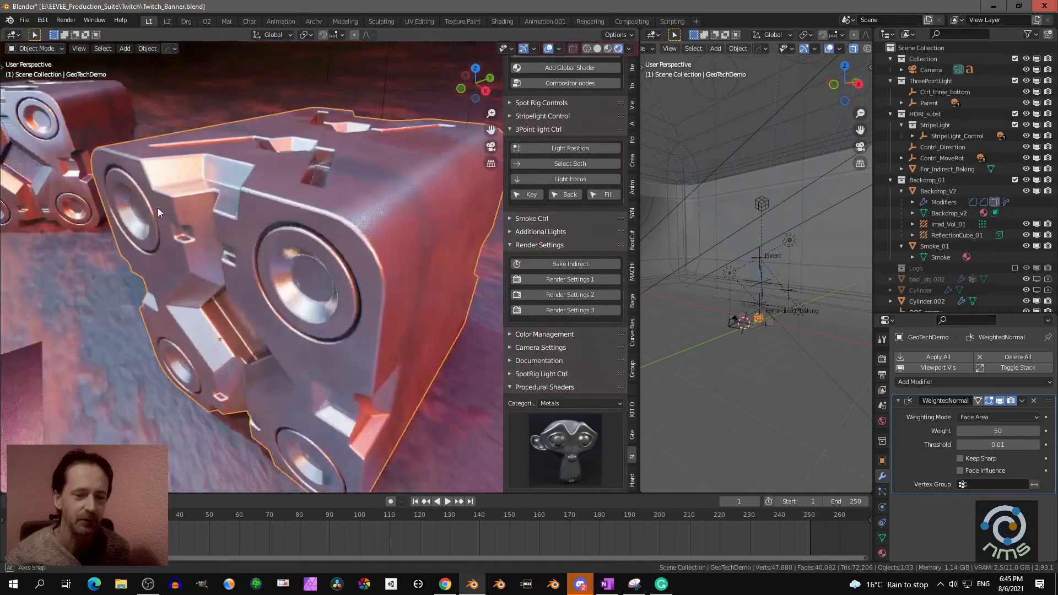
middle_click_drag(402, 224, 328, 291)
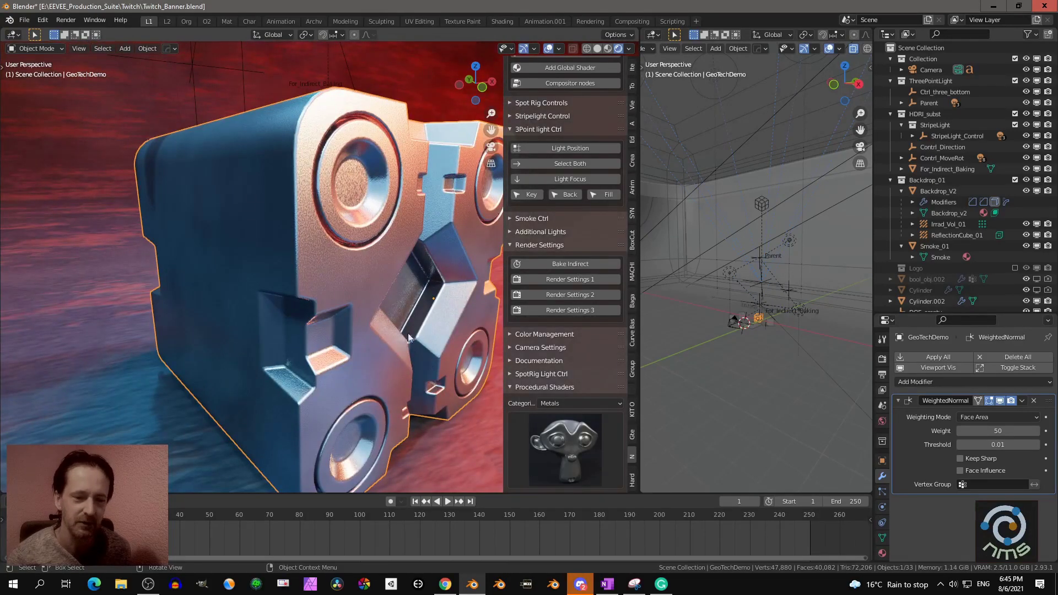
middle_click_drag(402, 303, 265, 292)
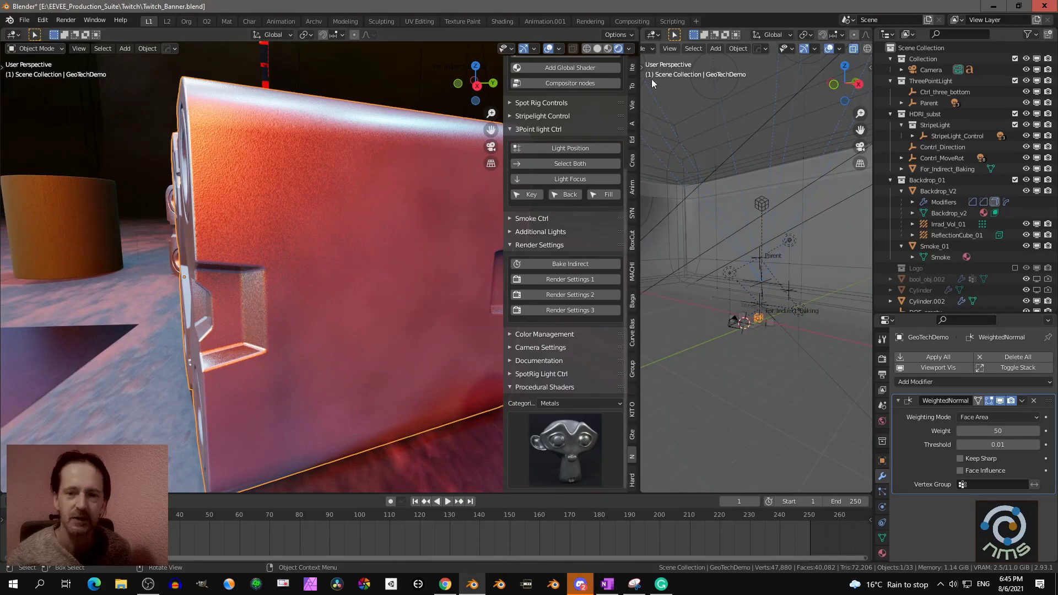
Switch the wireframe viewport to the Shader Editor and bring the cube's Platinum_NMS_v3 node group into view
left_click(654, 35)
left_click(717, 132)
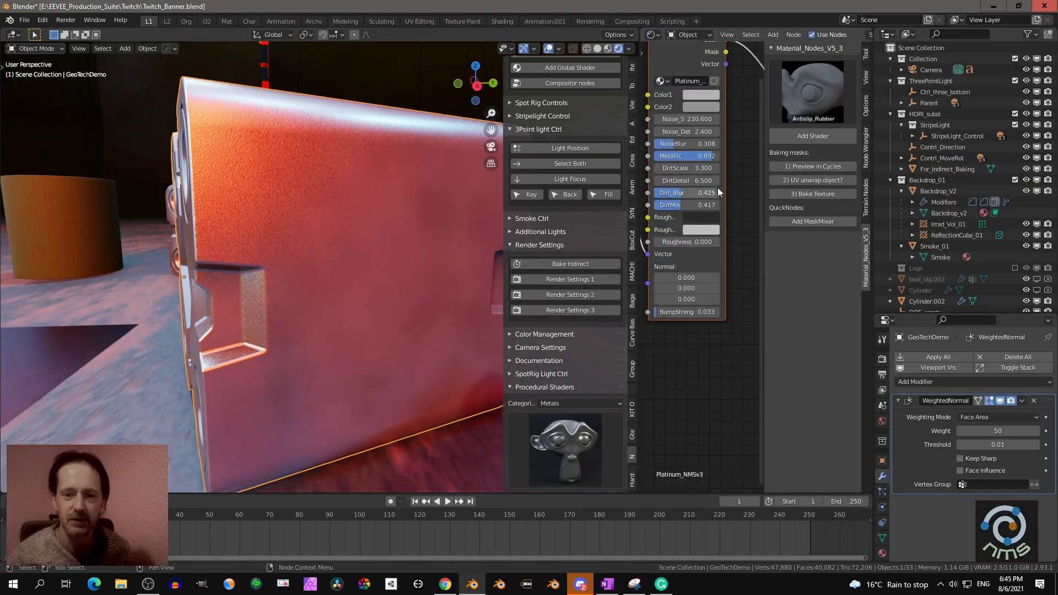
key("n")
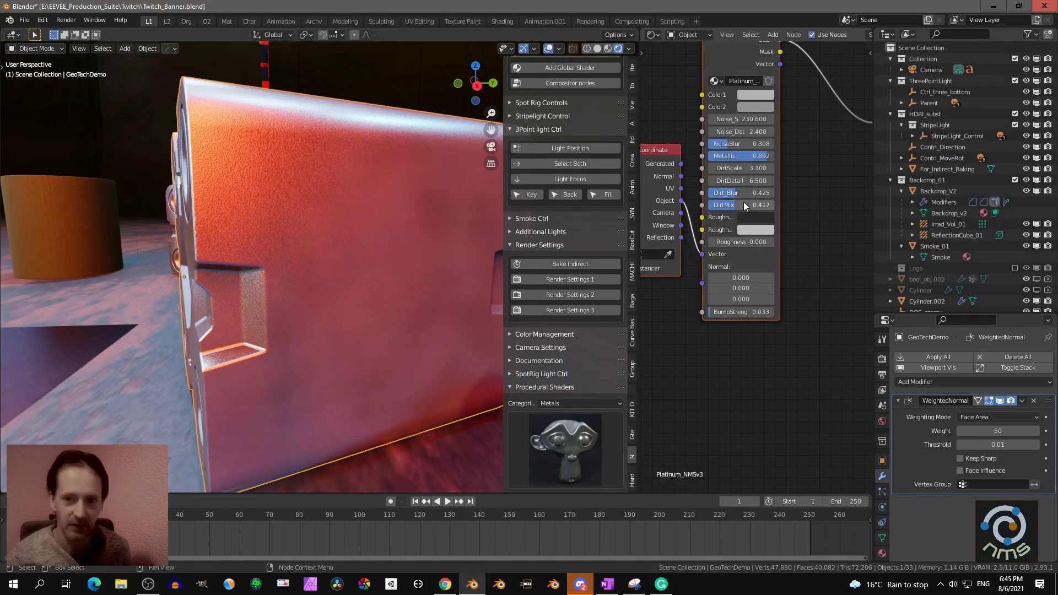
key("Home")
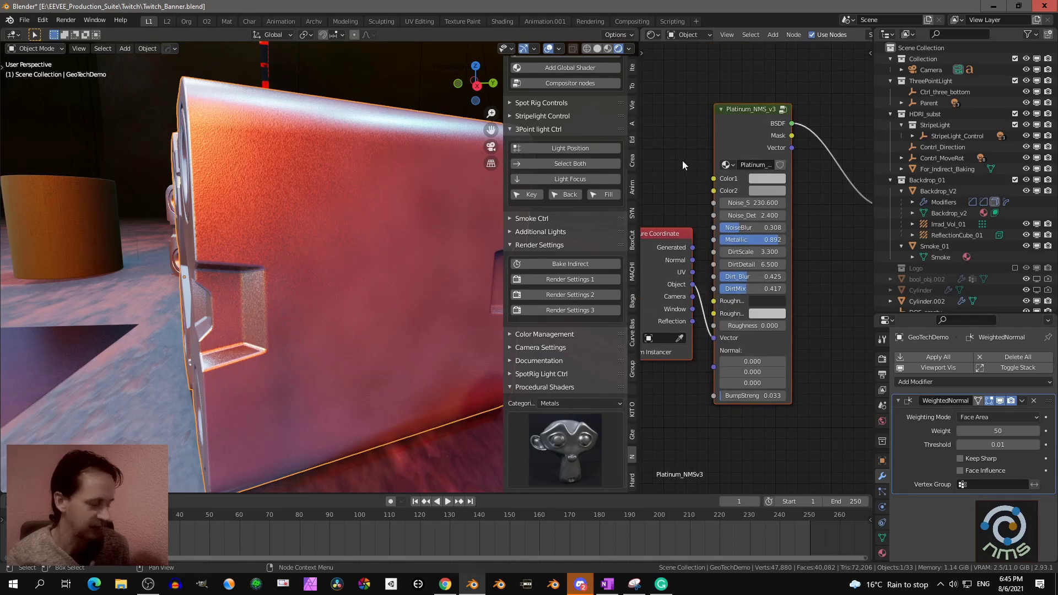
key("shift+a")
mouse_move(642, 233)
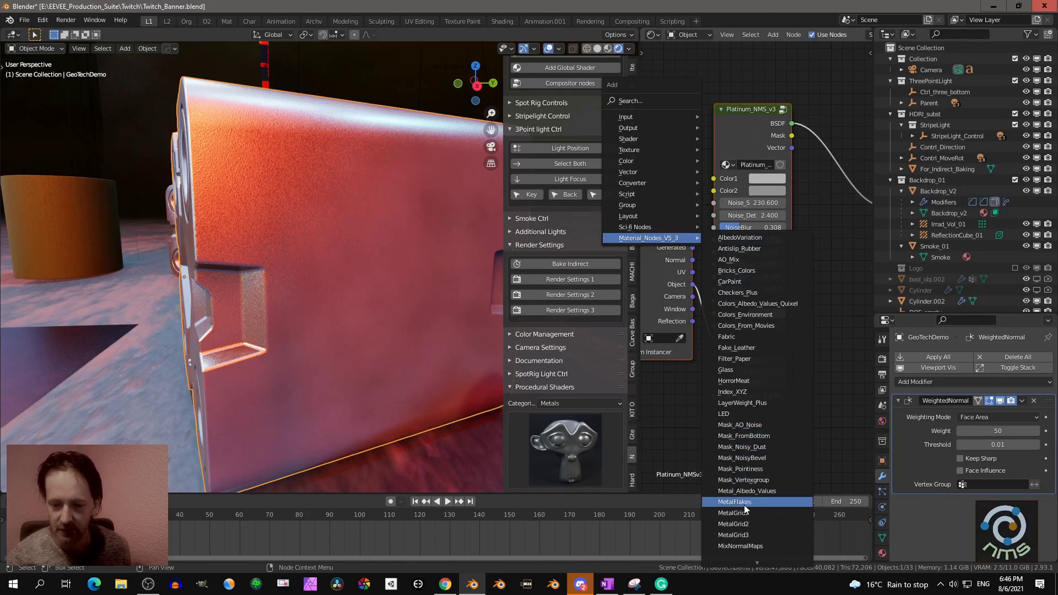
left_click(765, 78)
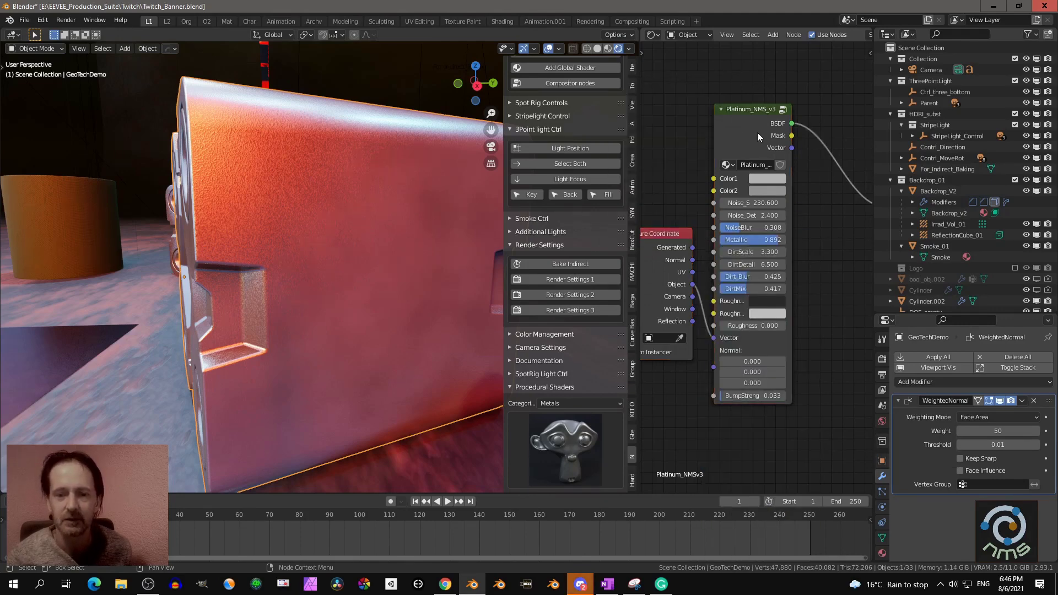
Widen the Shader Editor area so the material's nodes fit, from Texture Coordinate to Material Output
scroll(763, 184, "down", 2)
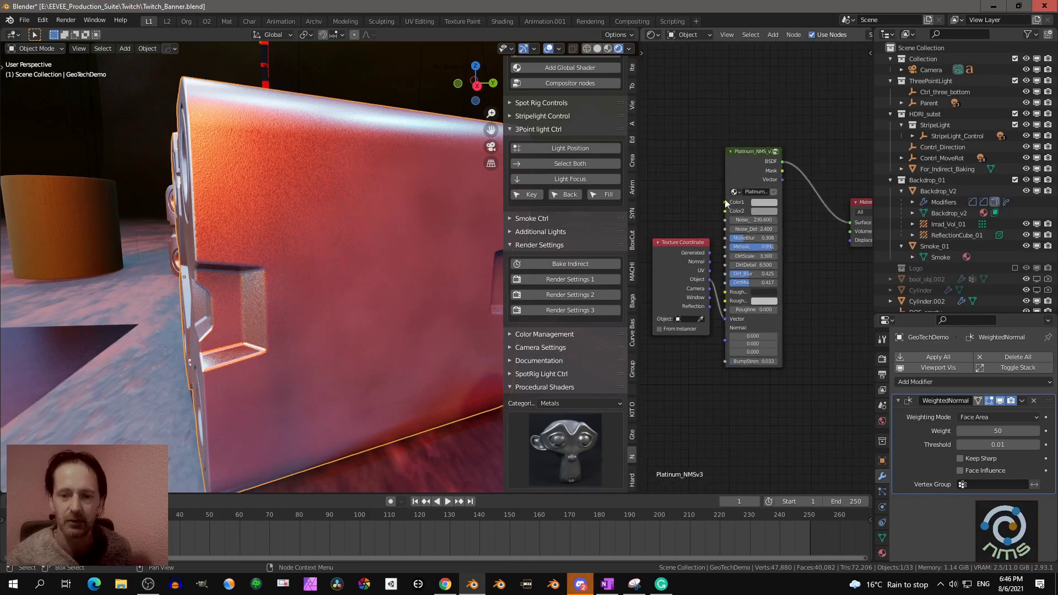
middle_click_drag(741, 180, 760, 184)
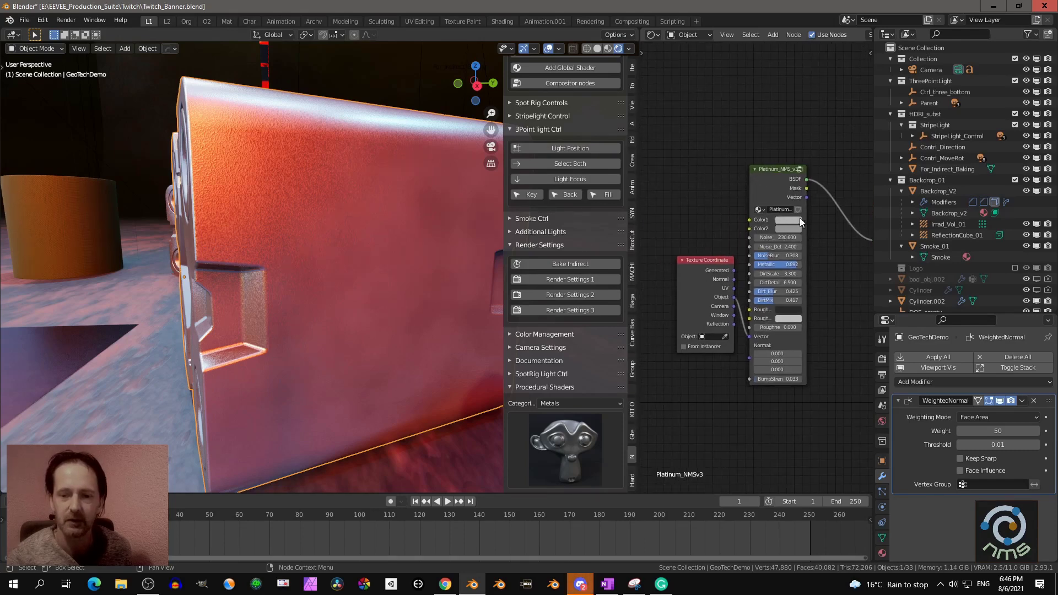
left_click_drag(641, 237, 497, 237)
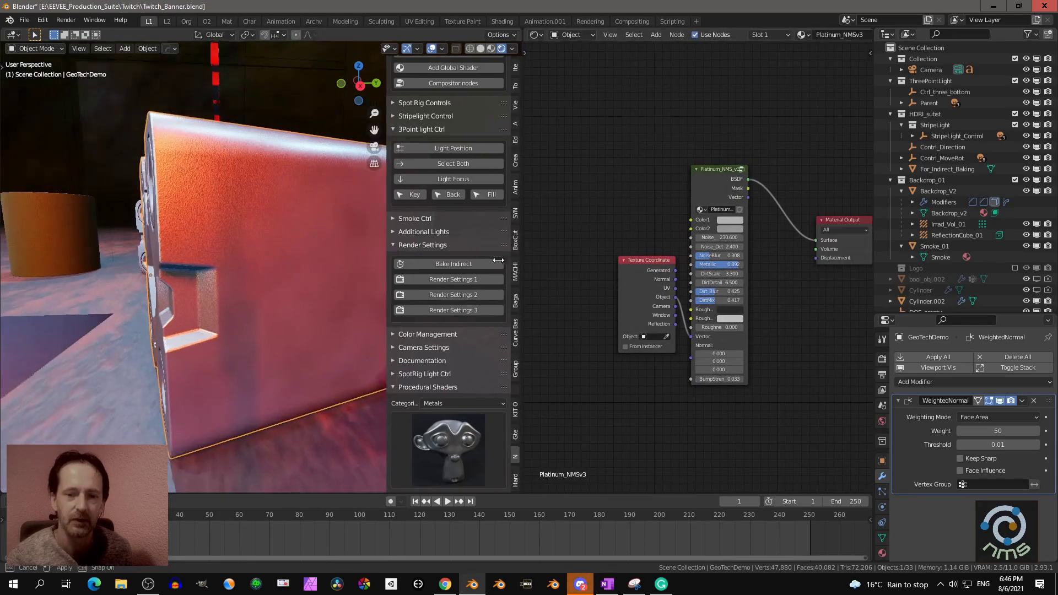
middle_click_drag(600, 190, 627, 190)
Add the MetalGrid3 shader node from the Material_Nodes_V5_3 library to the cube's material
key("shift+a")
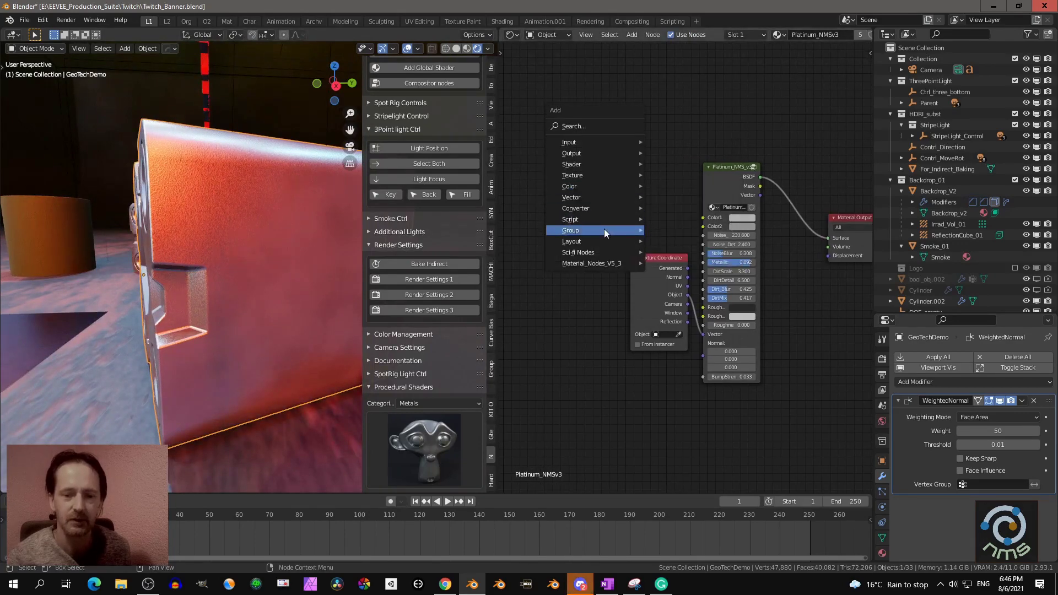
key("n")
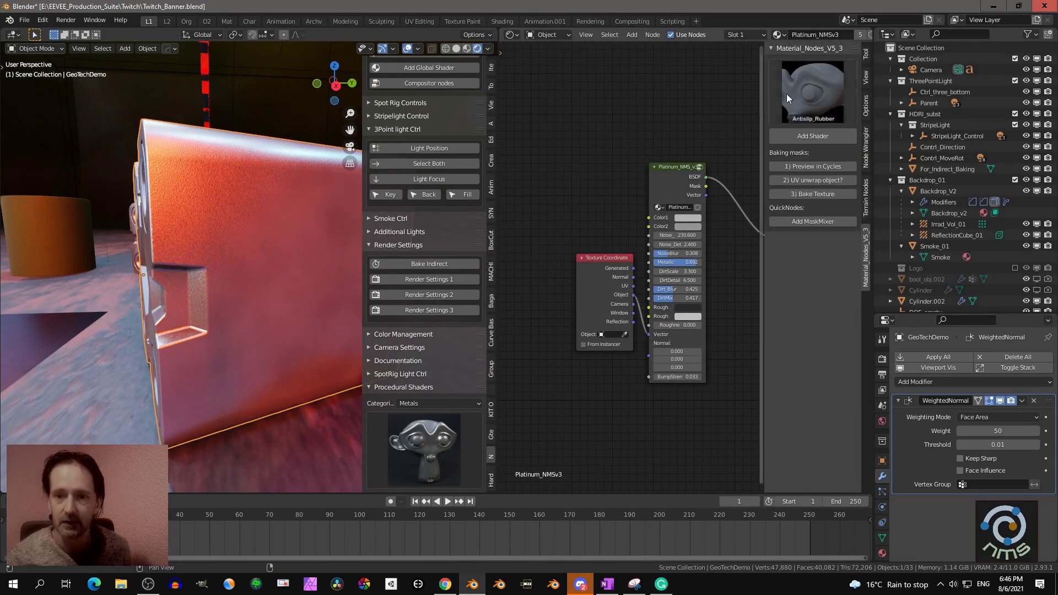
left_click(821, 97)
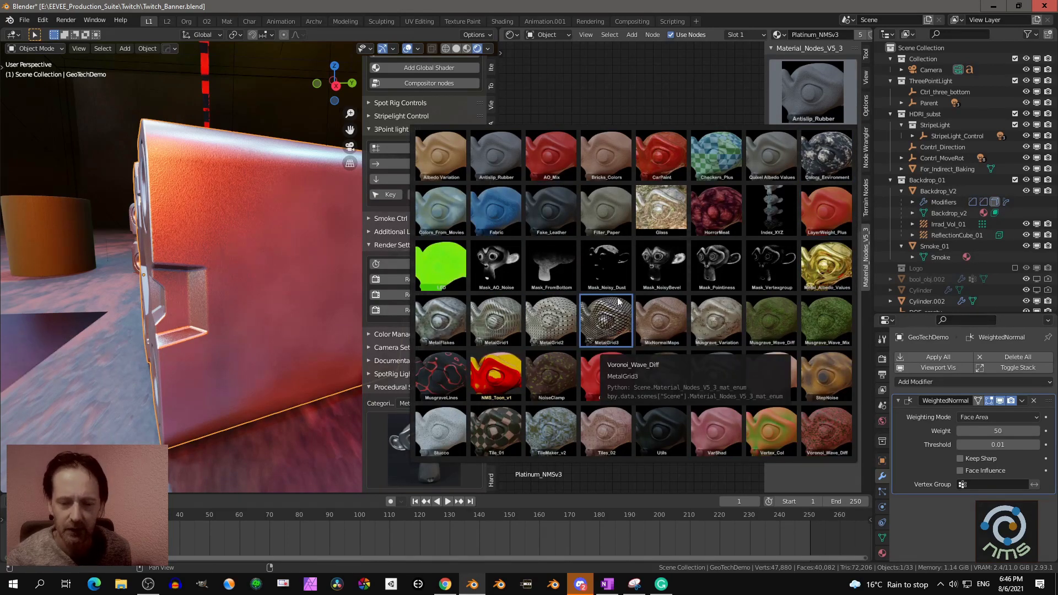
left_click(604, 323)
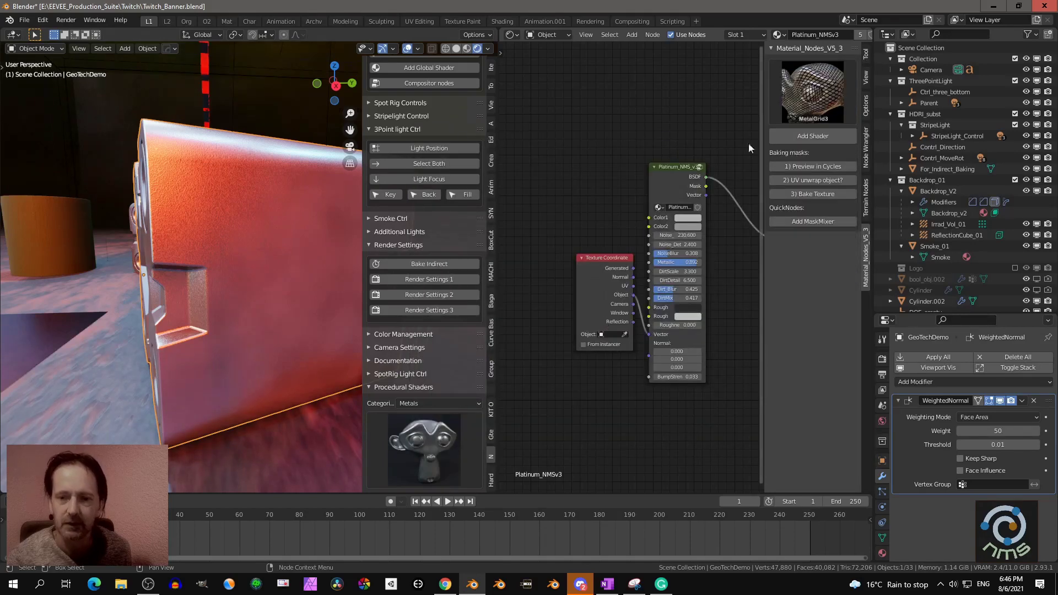
left_click(793, 135)
Connect the MetalGrid3 node's Color output to the Platinum node's Color1 input and inspect the grid pattern on the cube
scroll(594, 154, "up", 2)
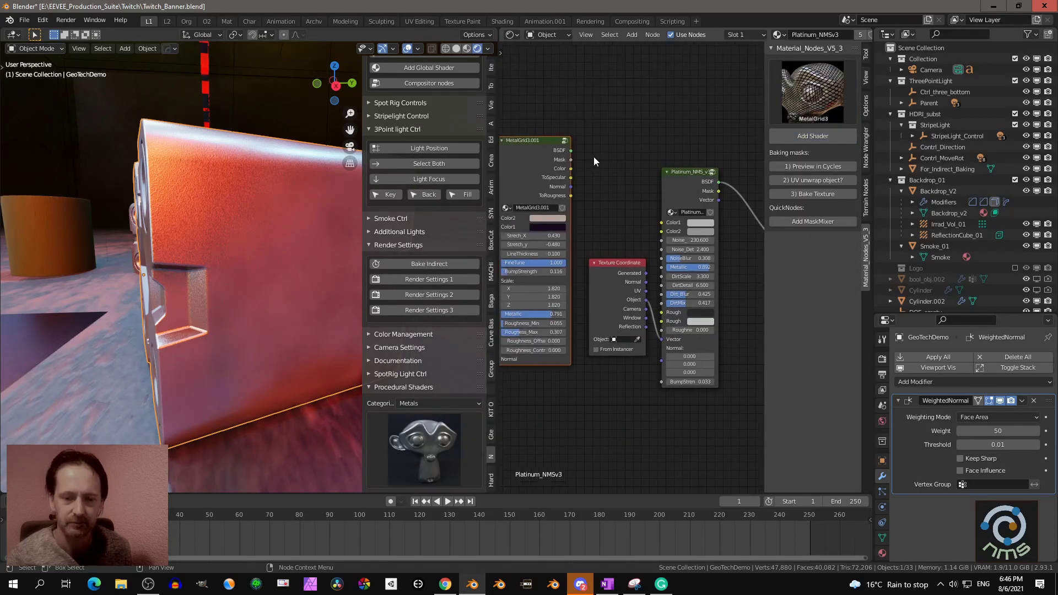
left_click_drag(564, 161, 664, 219)
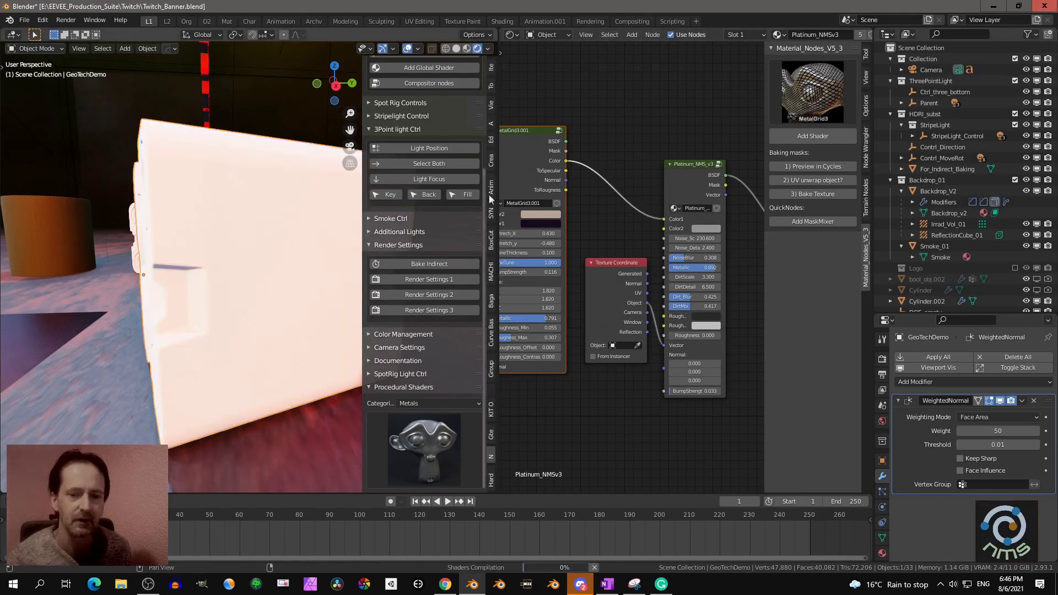
middle_click_drag(525, 167, 553, 169)
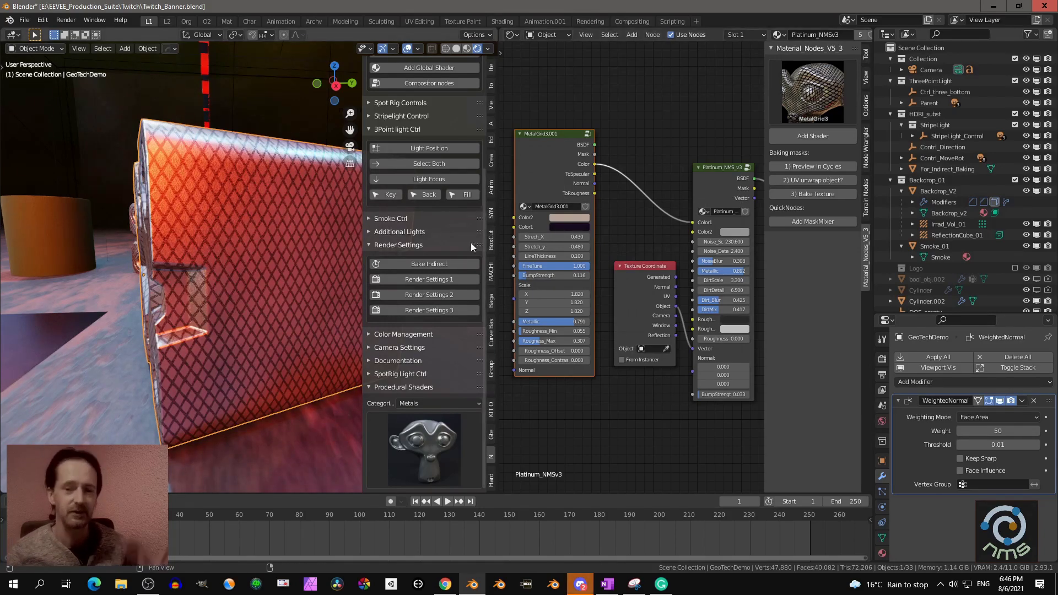
middle_click_drag(620, 233, 626, 223)
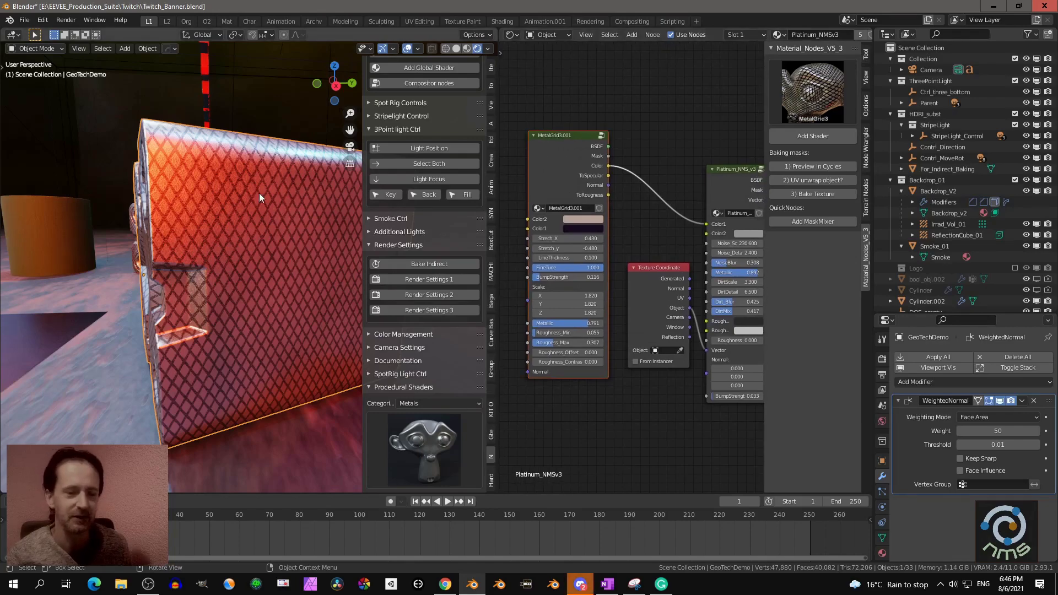
middle_click_drag(259, 193, 337, 181)
scroll(289, 194, "up", 3)
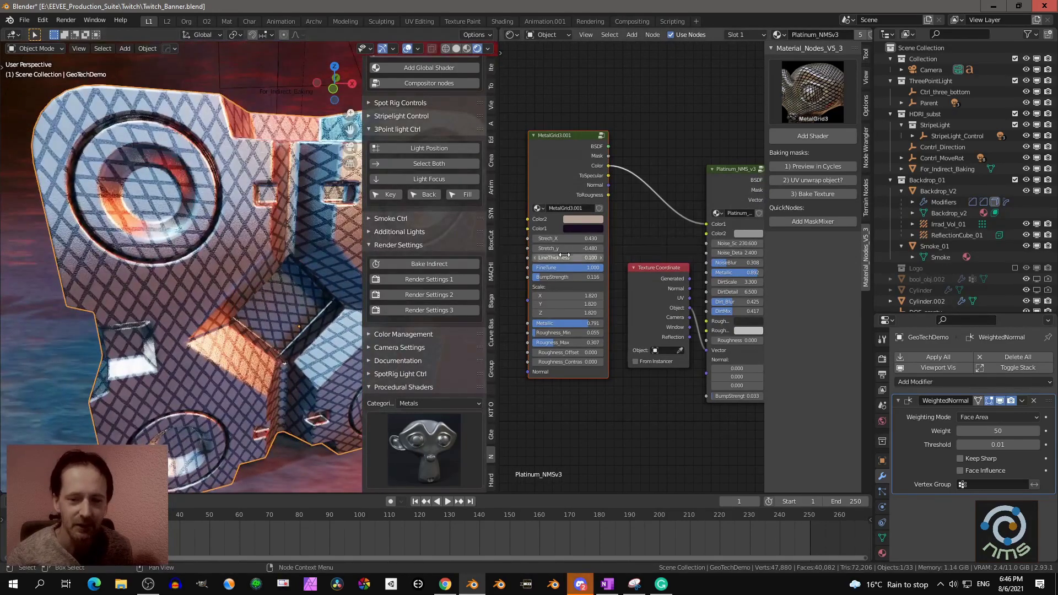
Set the MetalGrid3 node's Stretch_y to -0.250 and try out its FineTune value, finishing at 1.000
scroll(551, 256, "up", 2)
mouse_move(548, 235)
left_mouse_down()
mouse_move(571, 234)
mouse_move(546, 234)
left_mouse_up()
middle_click_drag(236, 210, 296, 218)
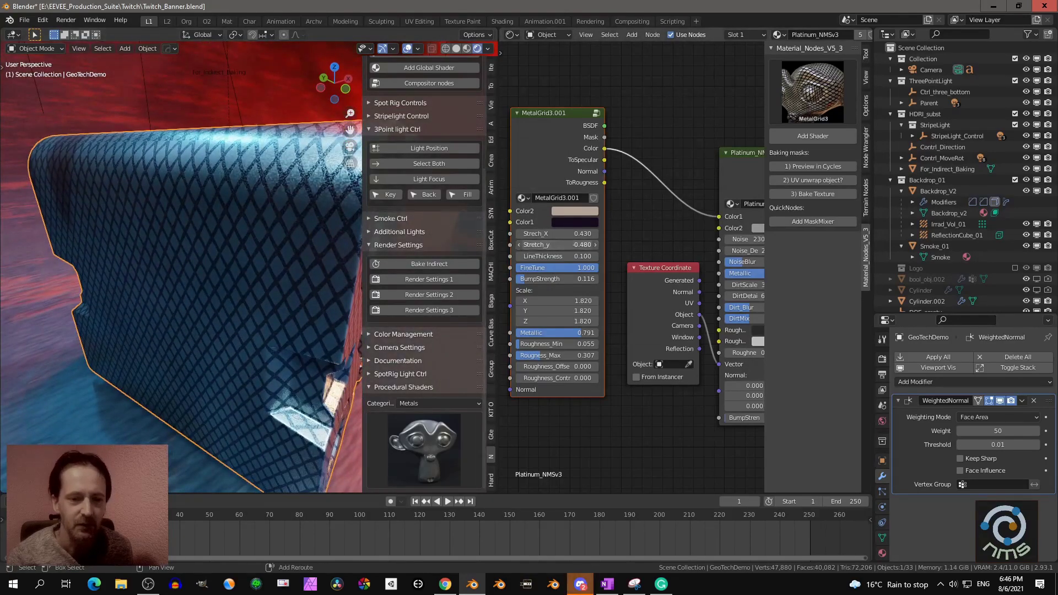
left_click_drag(552, 245, 522, 269)
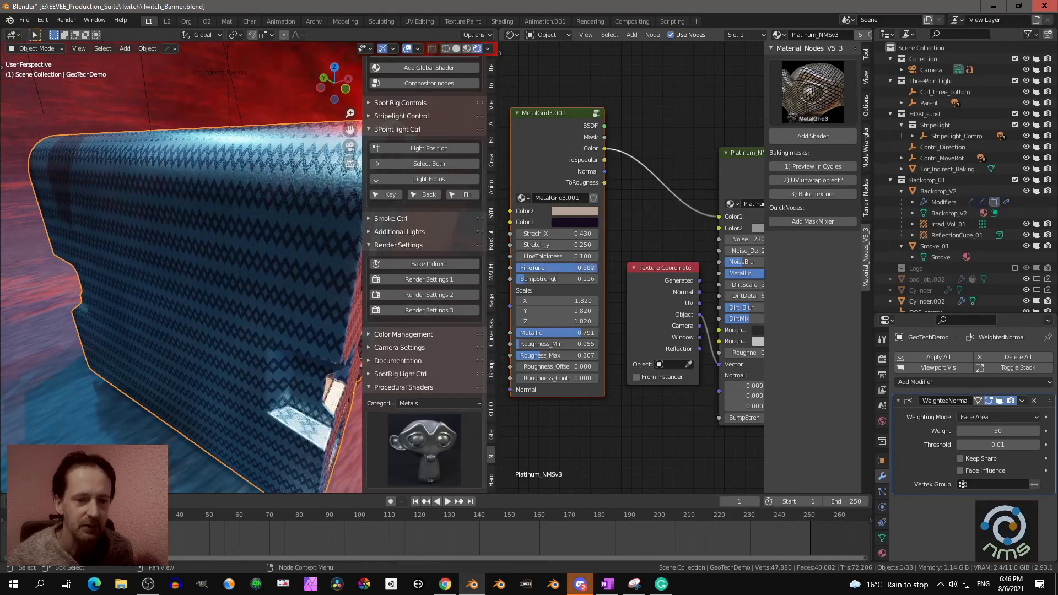
left_click_drag(562, 333, 593, 337)
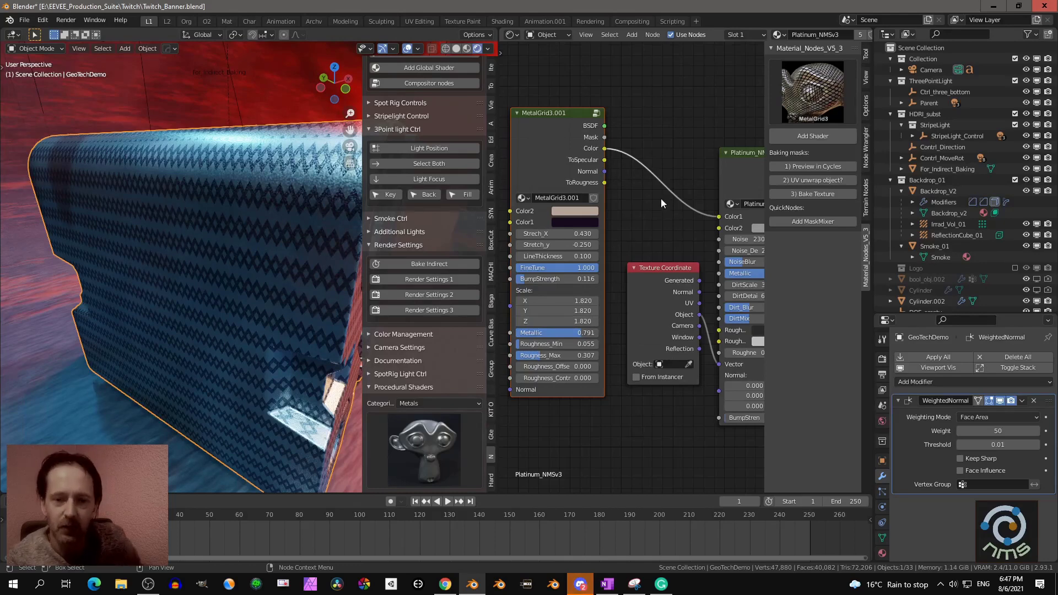
Try a Stretch_X of 1.430 and a different LineThickness on the MetalGrid3 pattern
scroll(639, 185, "down", 2)
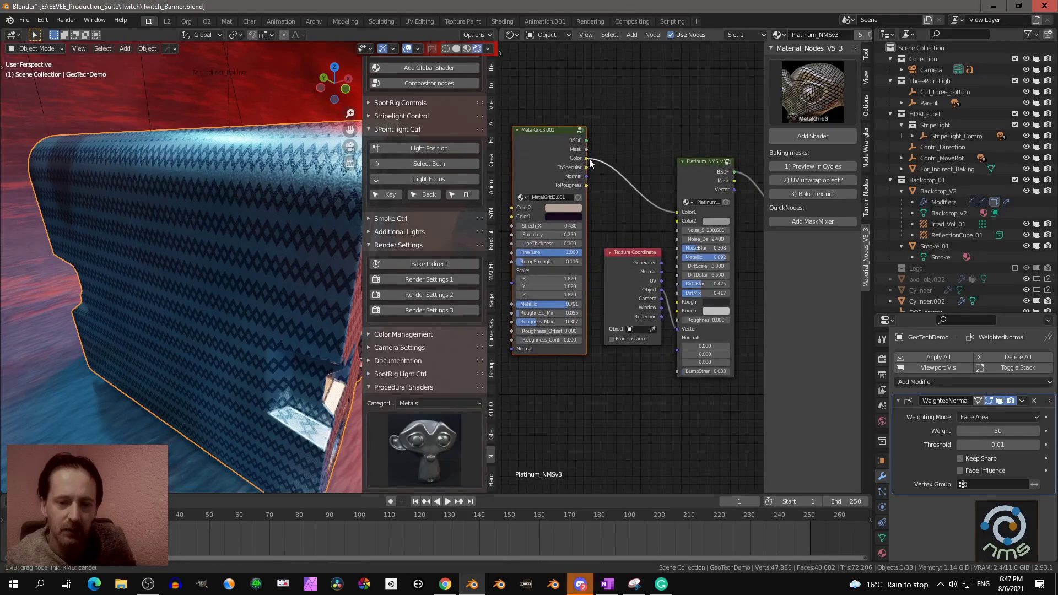
left_click_drag(589, 159, 676, 212)
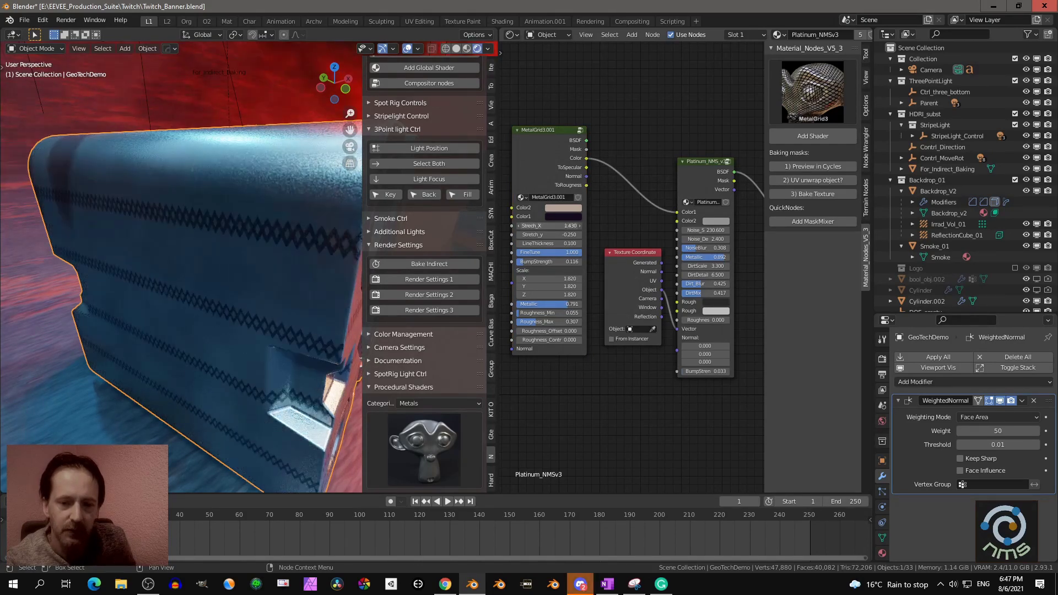
left_click_drag(544, 244, 579, 253)
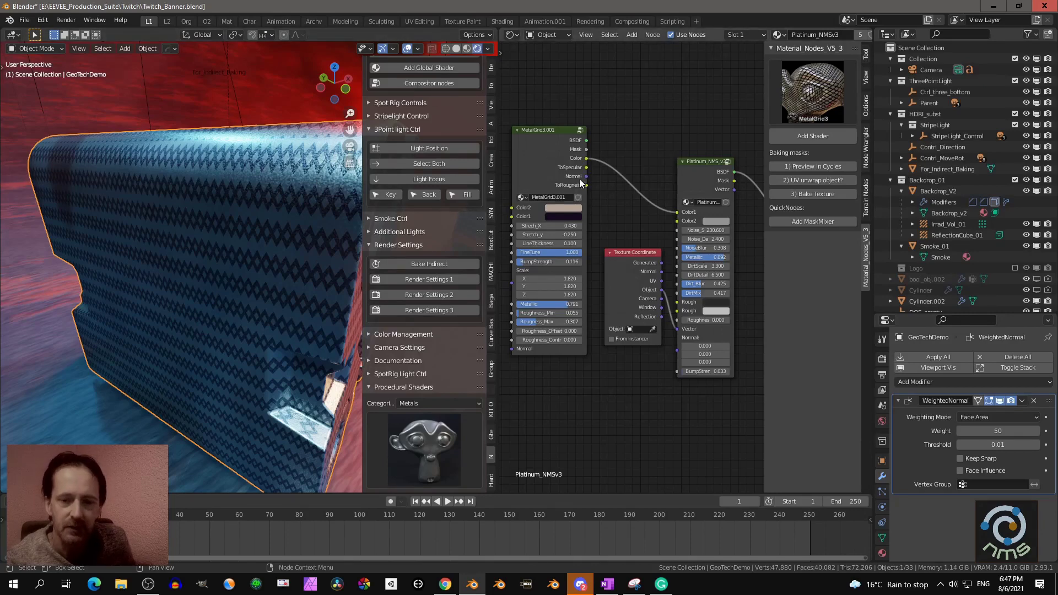
Connect the MetalGrid3 node's Normal output to the Platinum node's Normal input and inspect the bump up close
left_click_drag(587, 176, 678, 348)
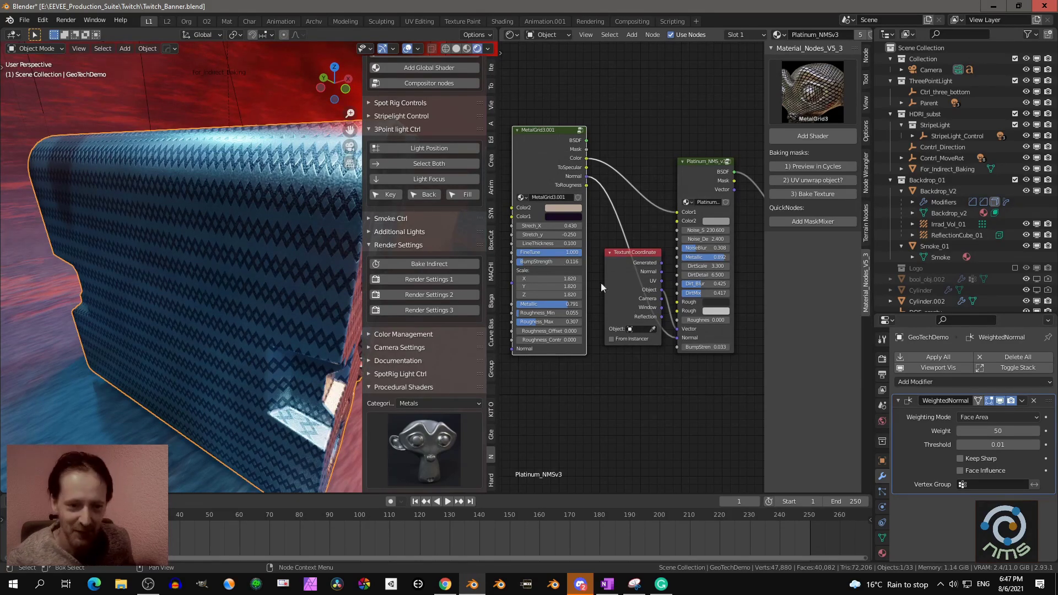
middle_click_drag(307, 177, 273, 175)
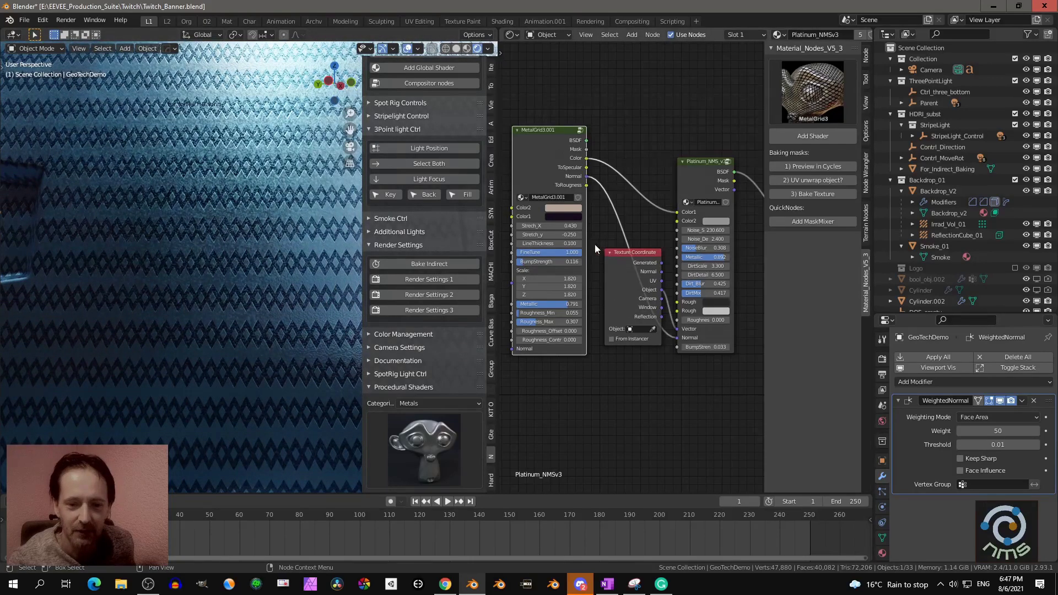
middle_click_drag(595, 245, 607, 245)
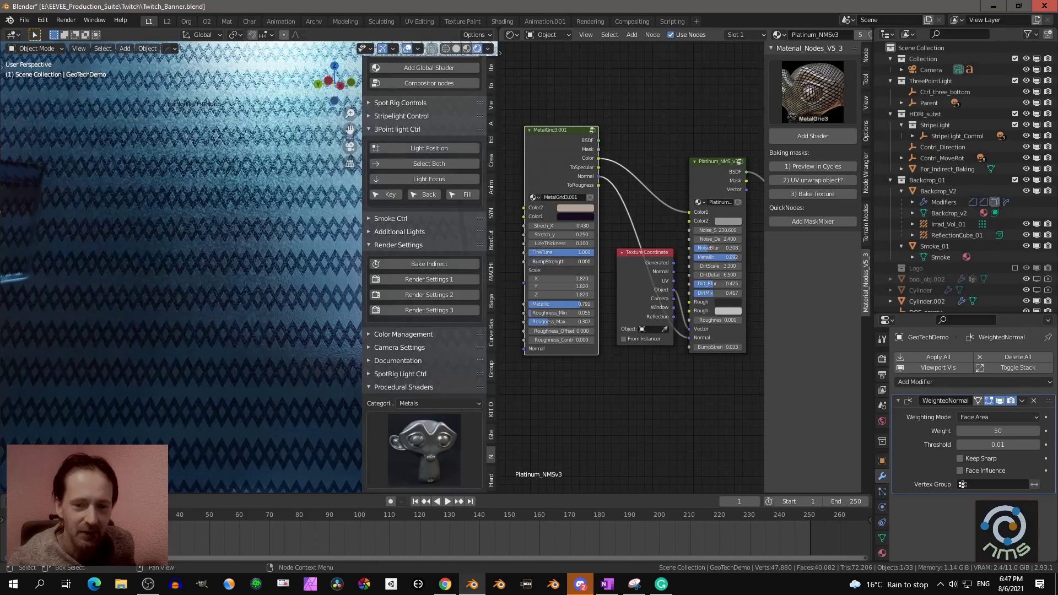
scroll(633, 214, "down", 2)
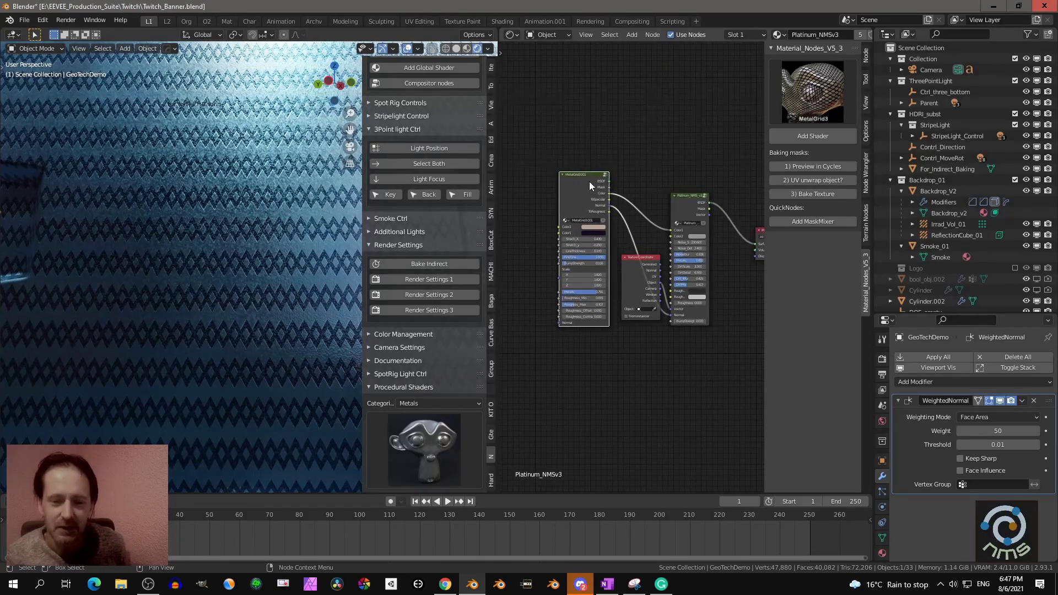
left_click(694, 197)
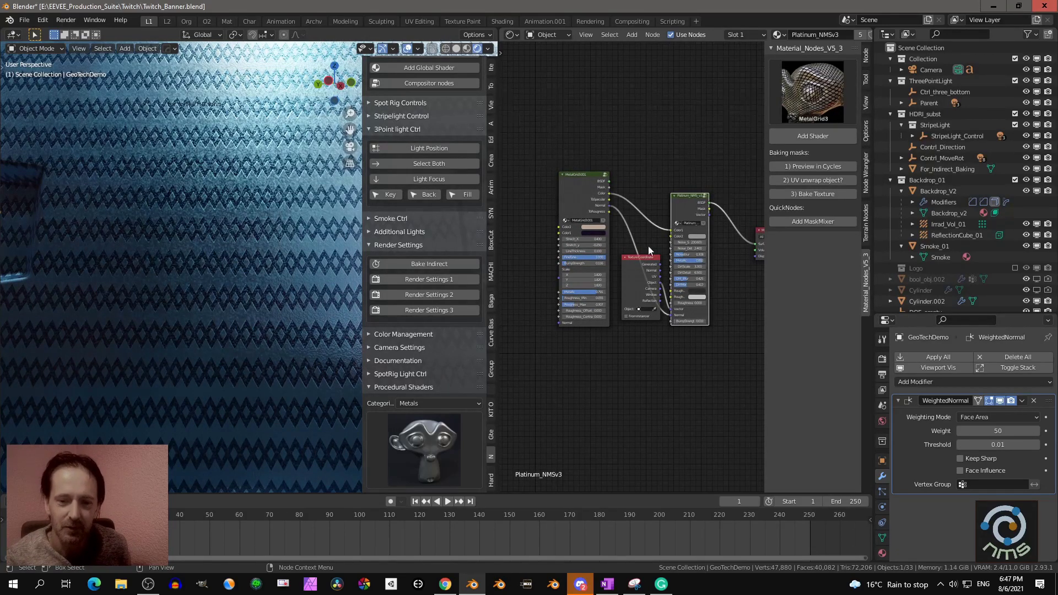
middle_click_drag(664, 225, 644, 242)
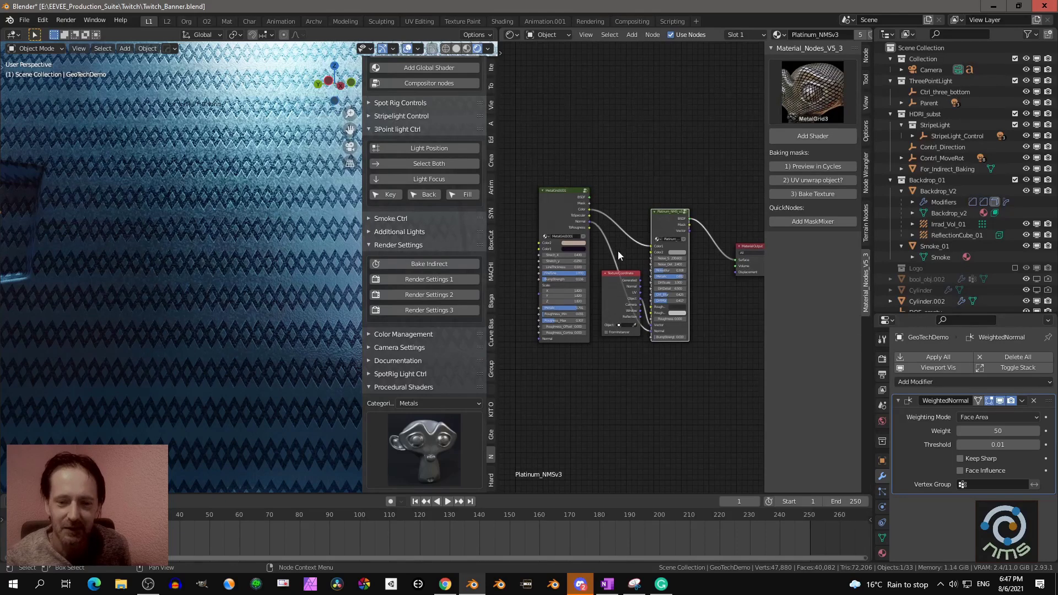
scroll(631, 191, "up", 1)
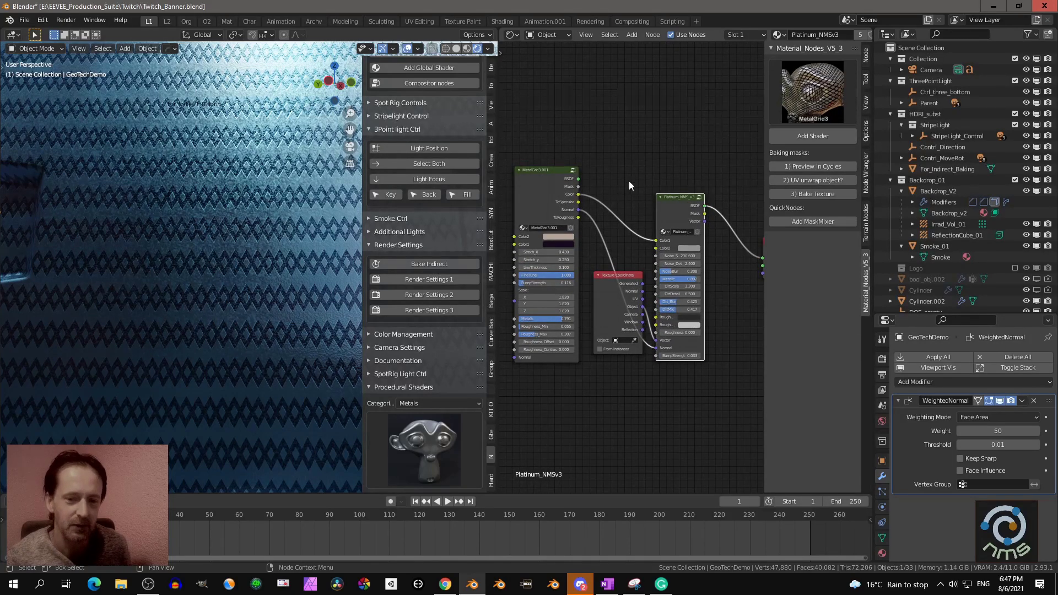
left_click_drag(610, 161, 594, 223)
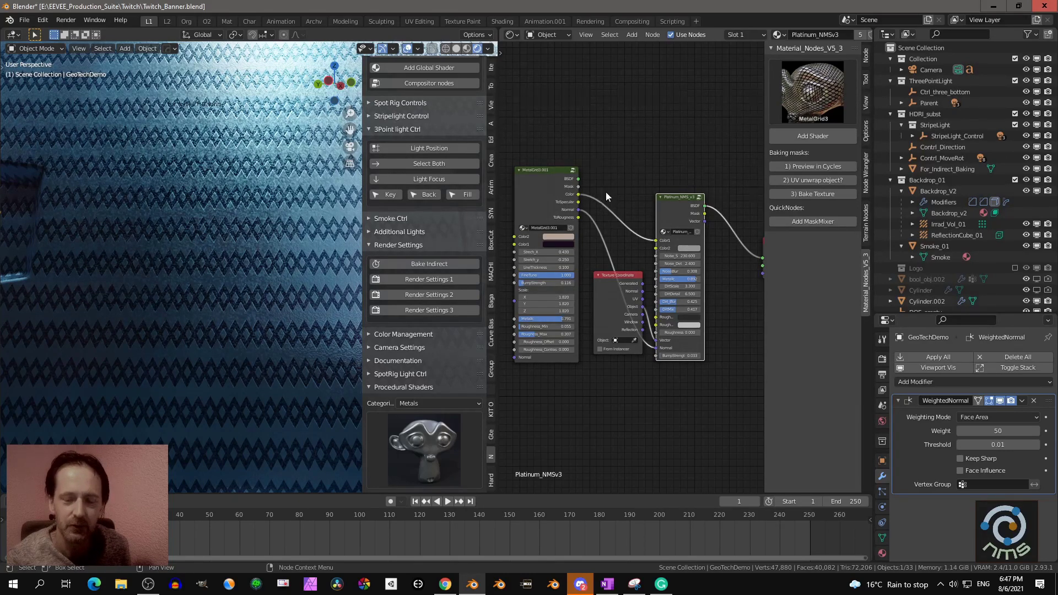
left_click_drag(611, 189, 598, 233)
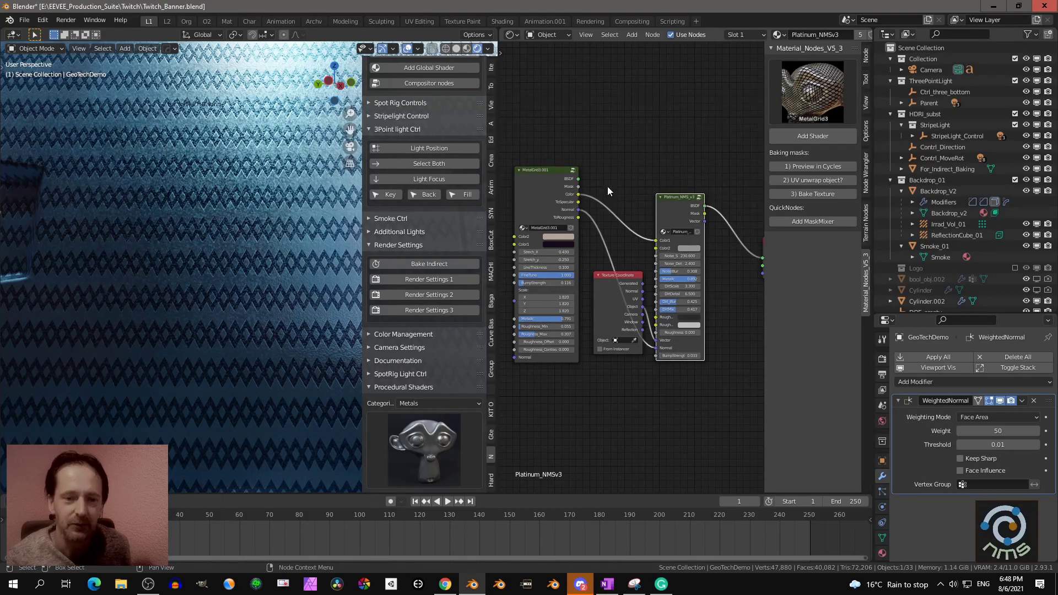
Disconnect the Platinum node's Color1, Vector and Normal inputs and its BSDF link to the Material Output
left_click_drag(655, 241, 628, 245)
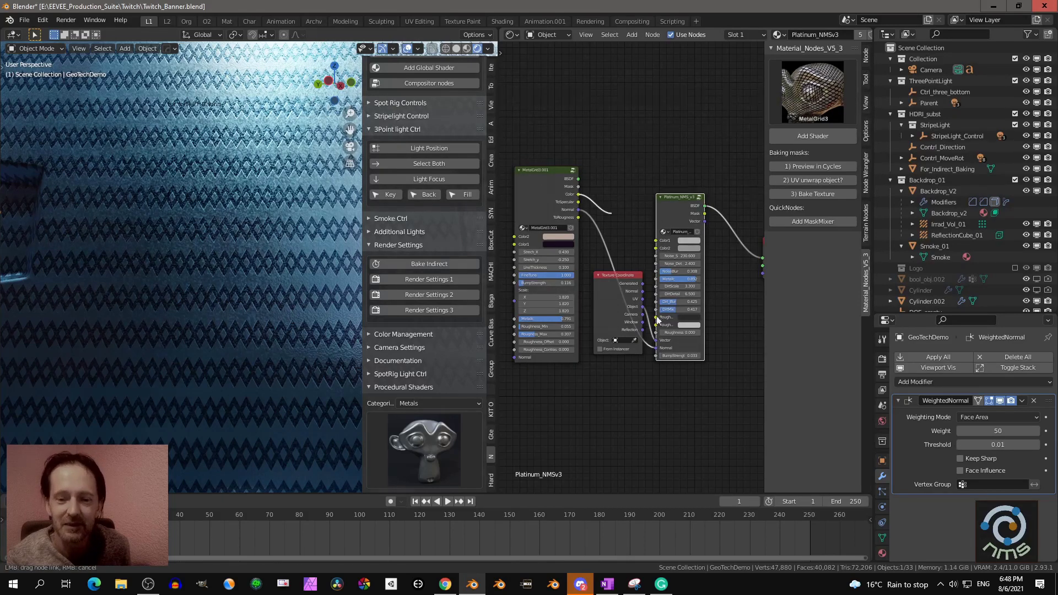
left_click_drag(654, 345, 655, 370)
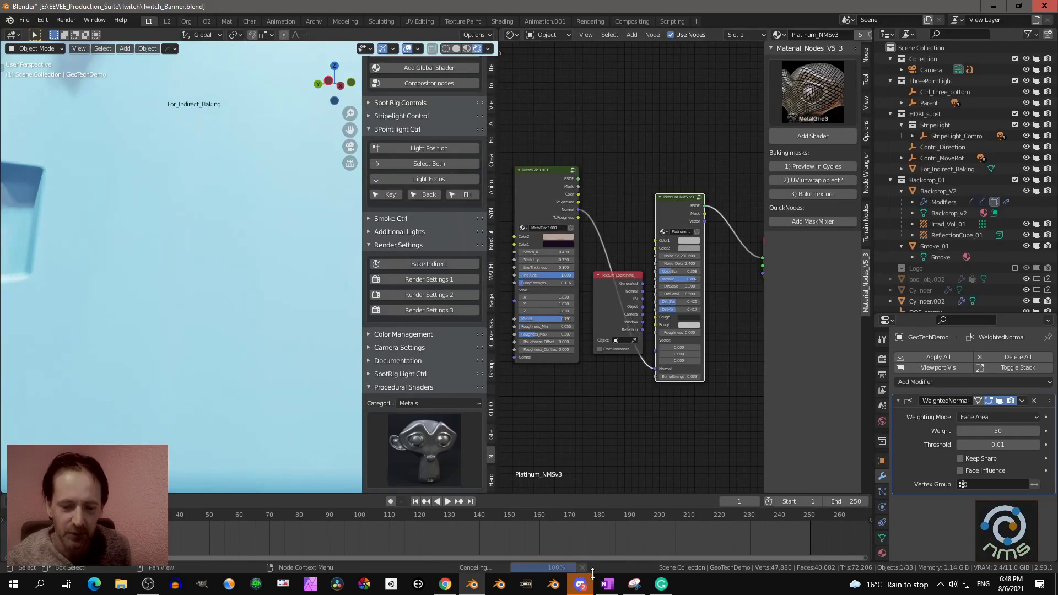
left_click_drag(655, 369, 614, 389)
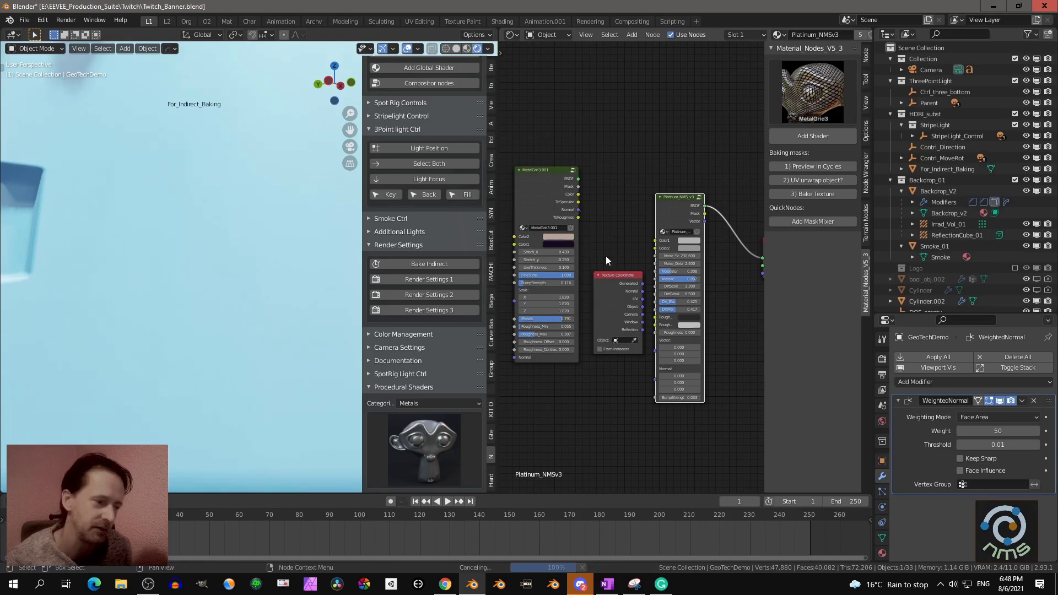
middle_click_drag(719, 299, 645, 301)
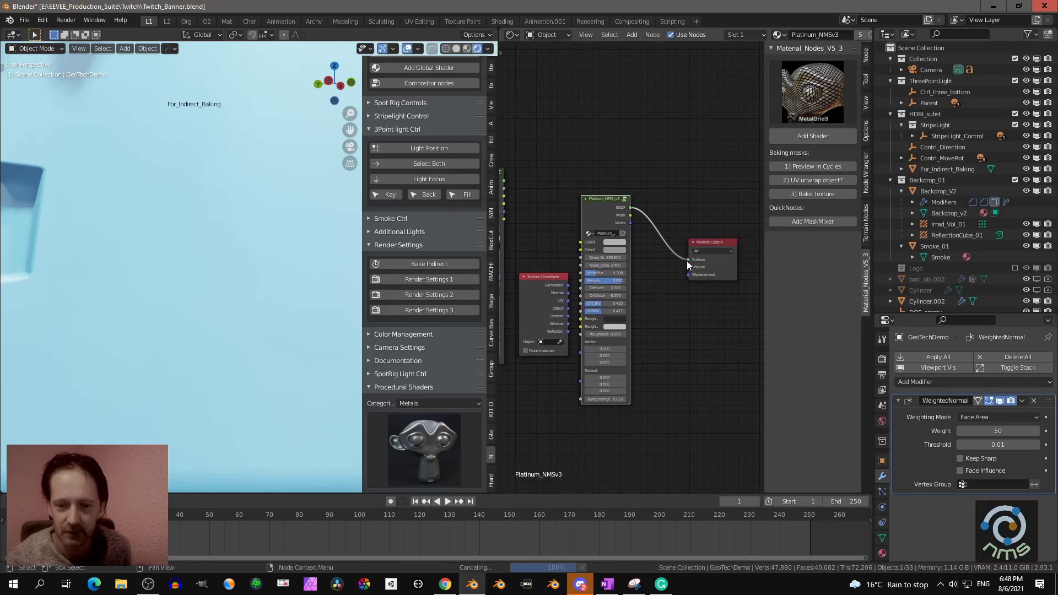
left_click_drag(687, 260, 603, 328)
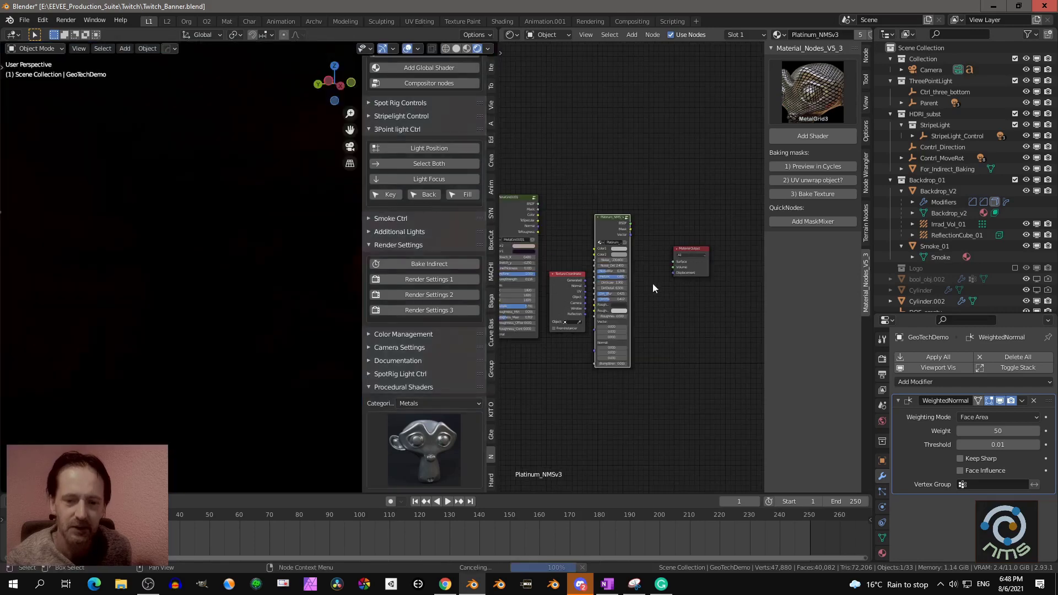
Place the Platinum node ahead of the MetalGrid3 node and connect its Mask output to the MetalGrid3 Color2 input
left_click_drag(700, 235, 540, 215)
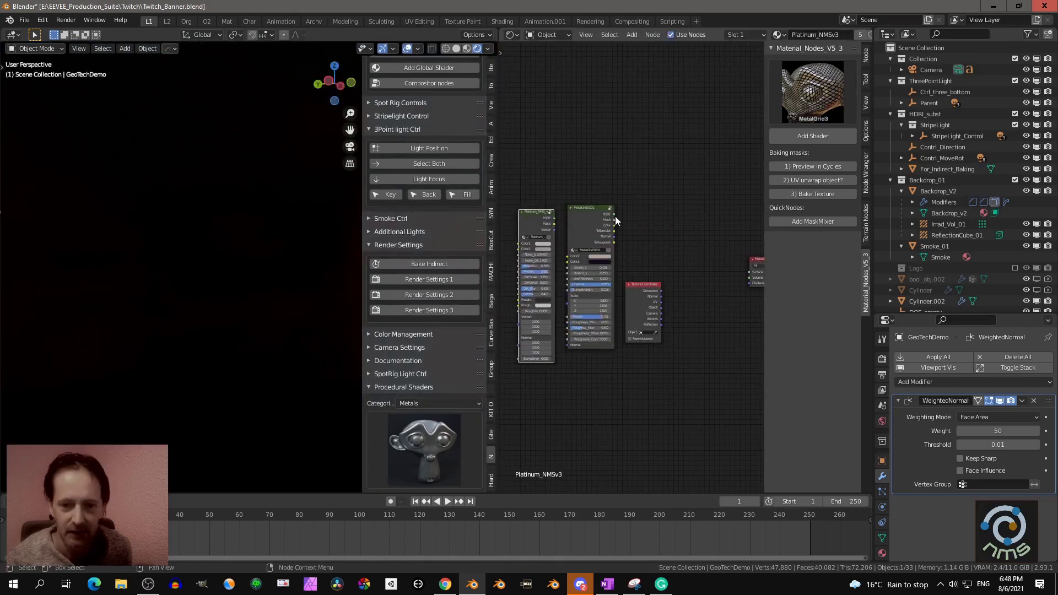
scroll(611, 215, "up", 2)
scroll(662, 234, "up", 1)
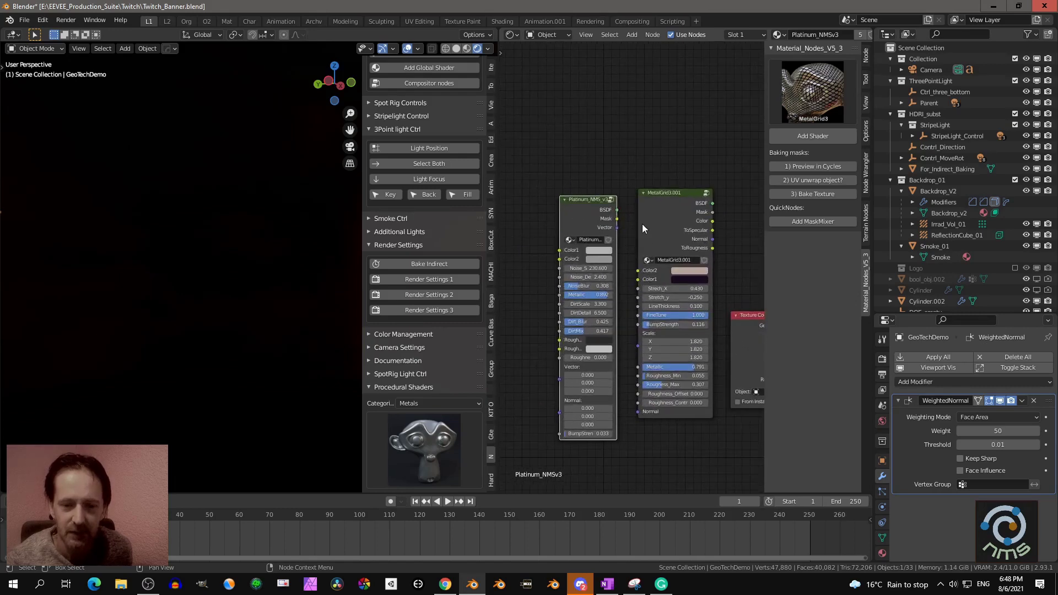
left_click_drag(583, 210, 555, 180)
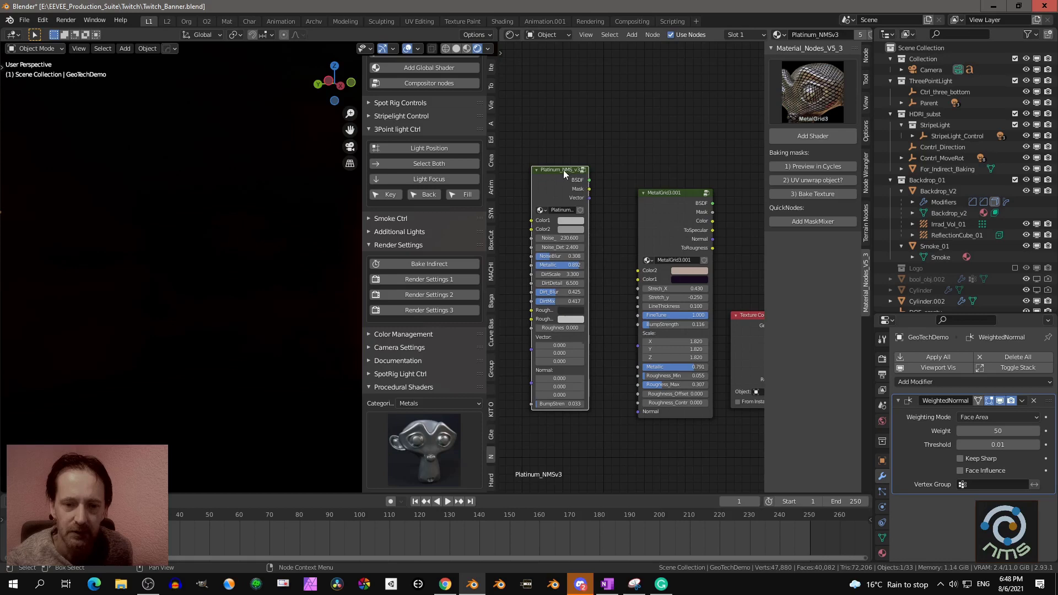
left_click_drag(589, 189, 645, 276)
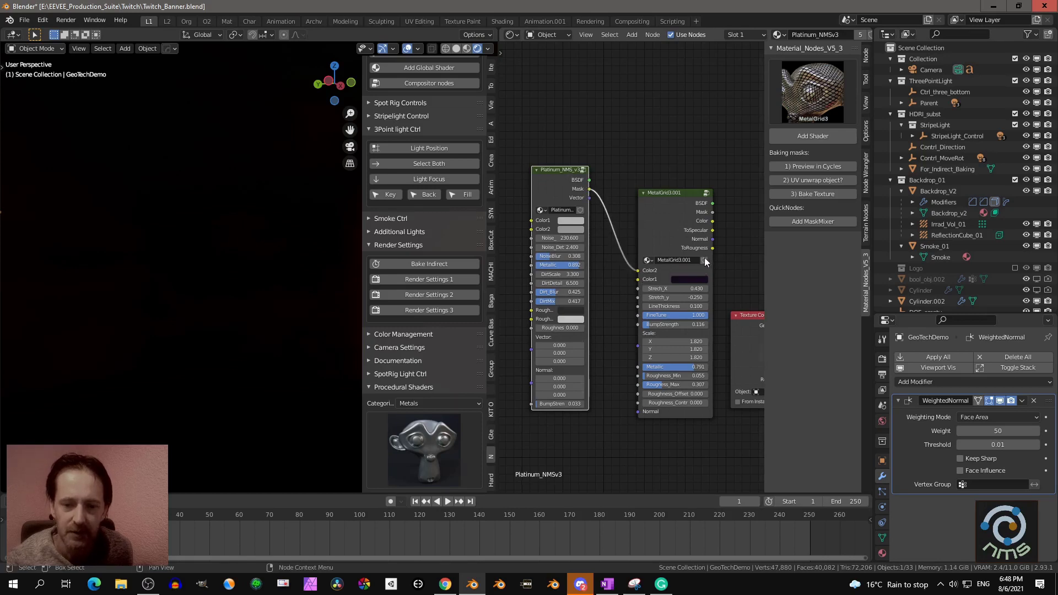
Connect the MetalGrid3 node's BSDF output to the Material Output's Surface input
middle_click_drag(706, 261, 648, 259)
scroll(627, 219, "down", 3)
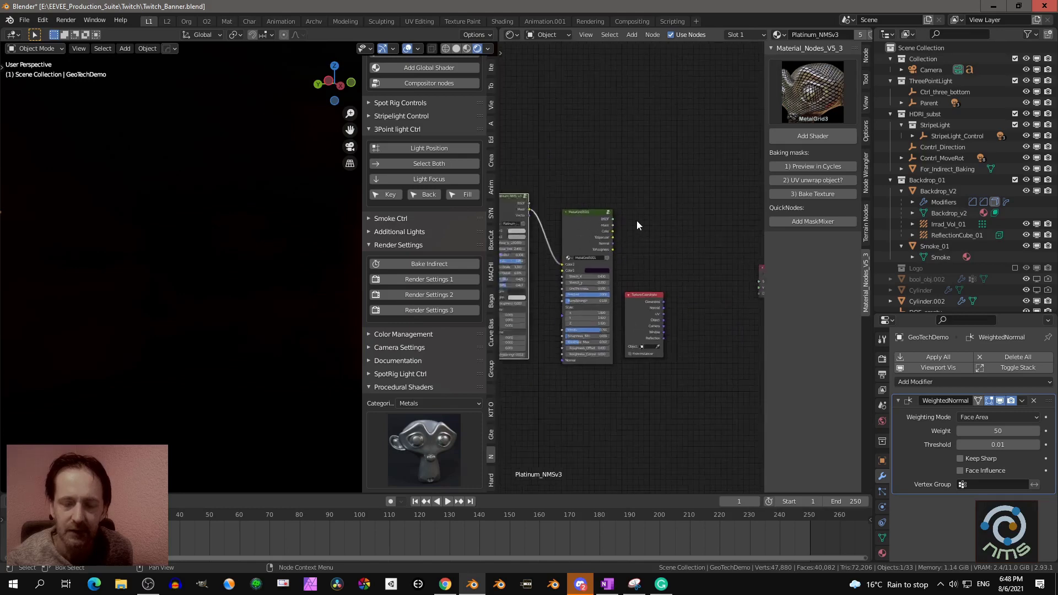
left_click(580, 234)
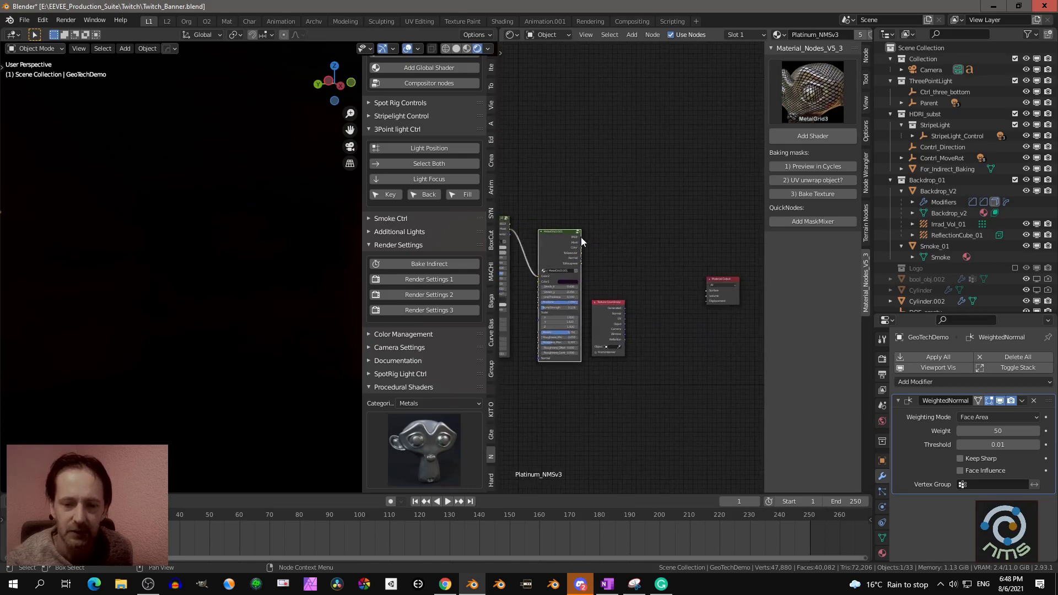
left_click_drag(581, 238, 706, 291)
middle_click_drag(617, 244, 735, 211)
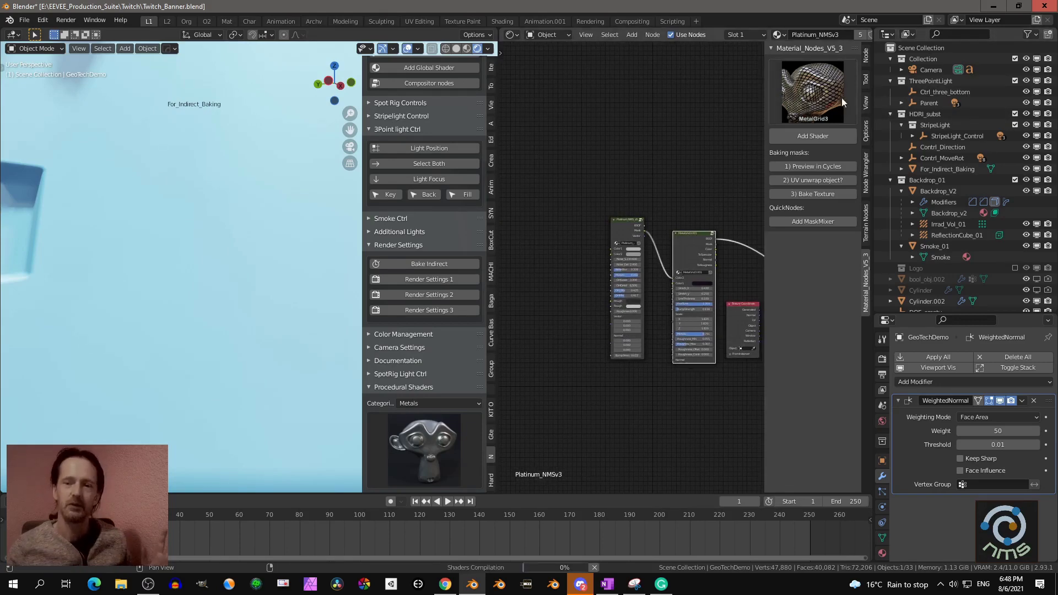
Browse the Material_Nodes_V5_3 shader thumbnails and examine the outputs and inputs of the linked Platinum and MetalGrid3 nodes
left_click(829, 106)
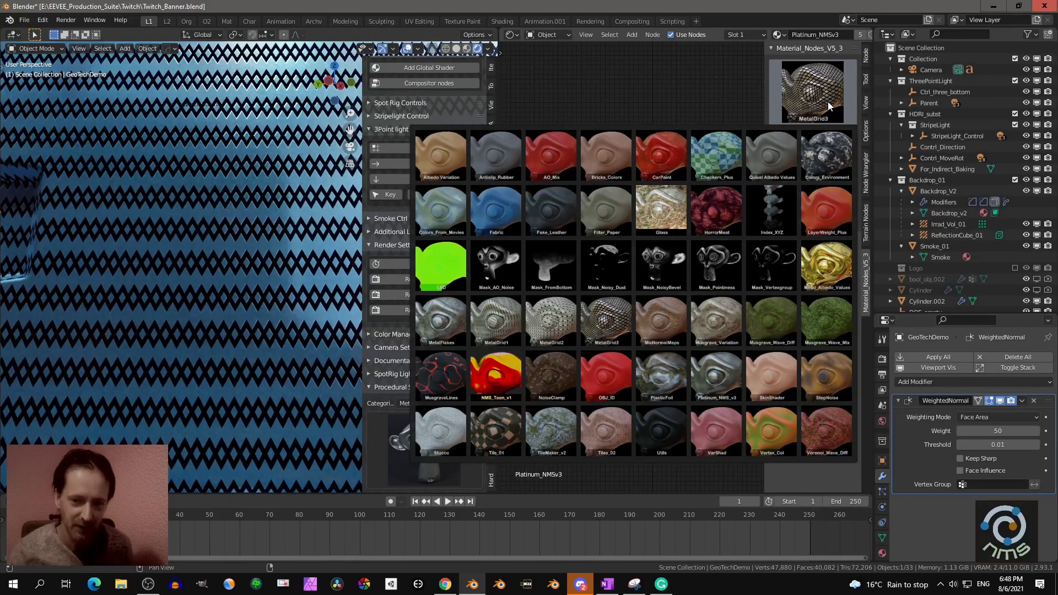
left_click(665, 90)
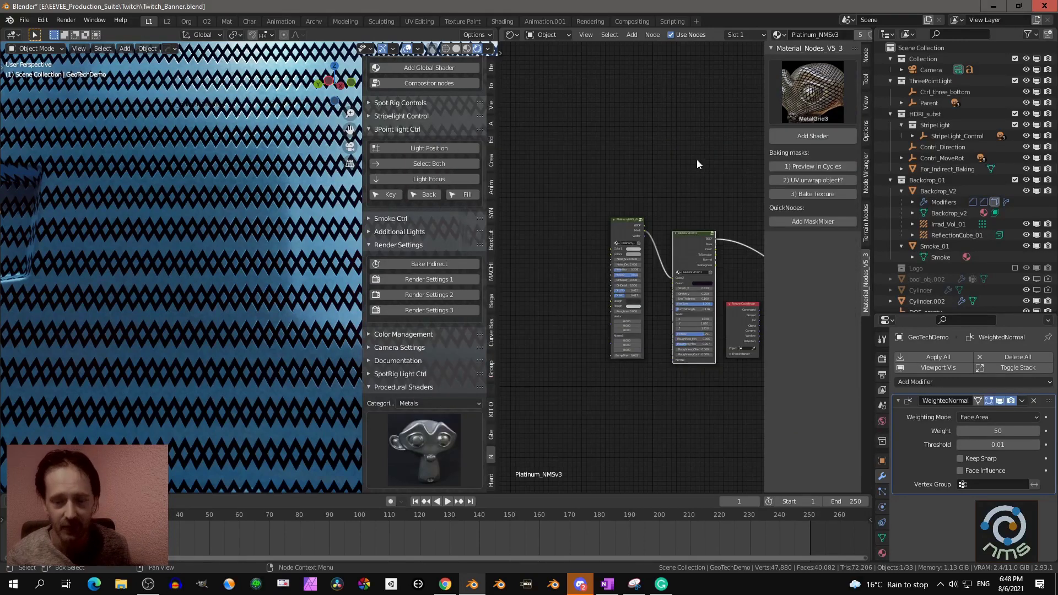
scroll(697, 164, "up", 5)
middle_click_drag(697, 165, 586, 144)
scroll(642, 155, "down", 1)
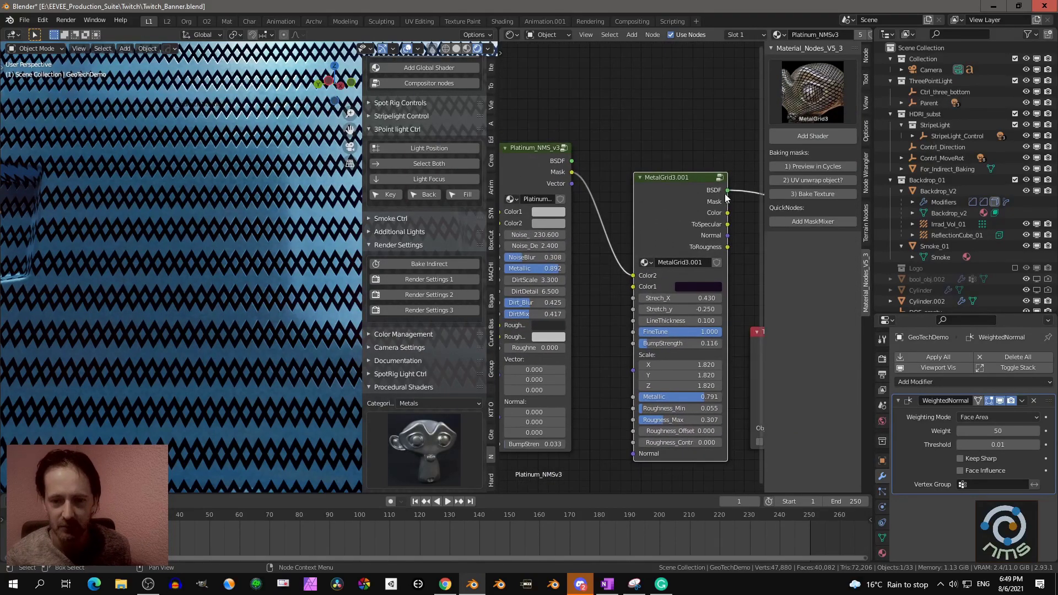
middle_click_drag(729, 191, 687, 160)
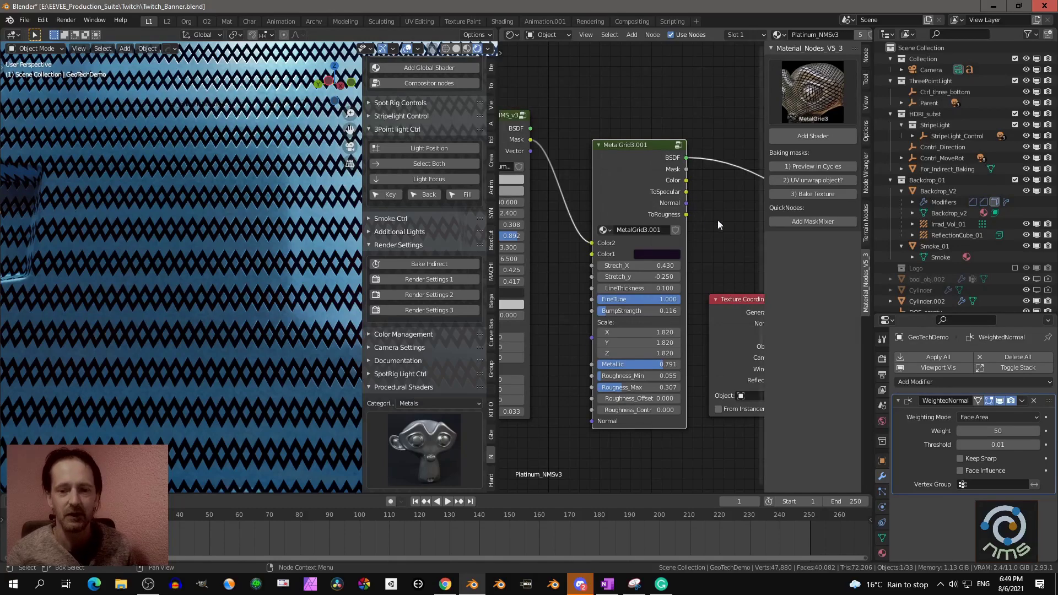
middle_click_drag(718, 220, 658, 206)
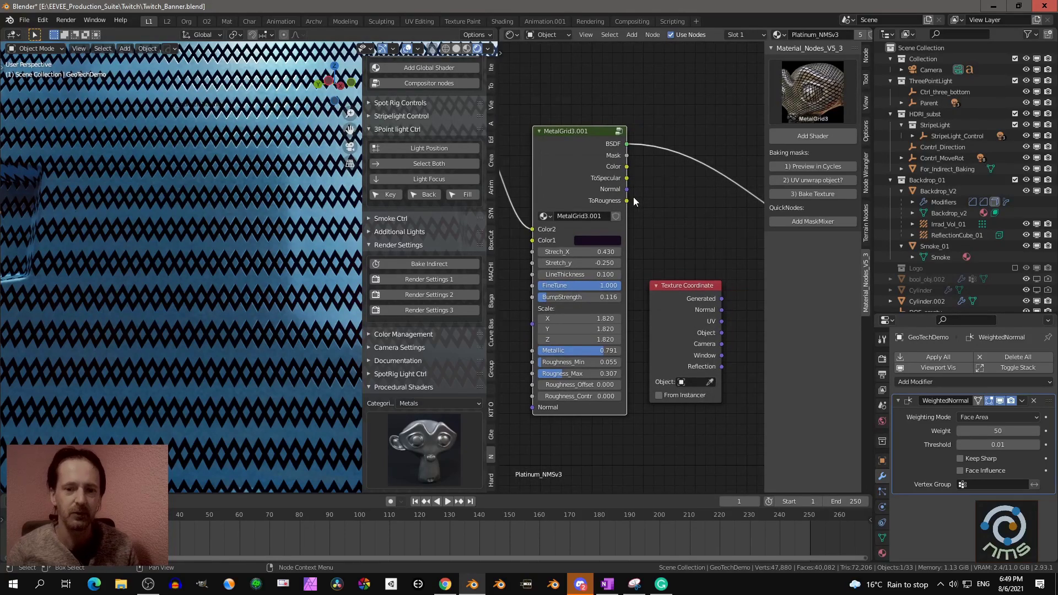
scroll(626, 197, "down", 2)
middle_click_drag(574, 183, 608, 150)
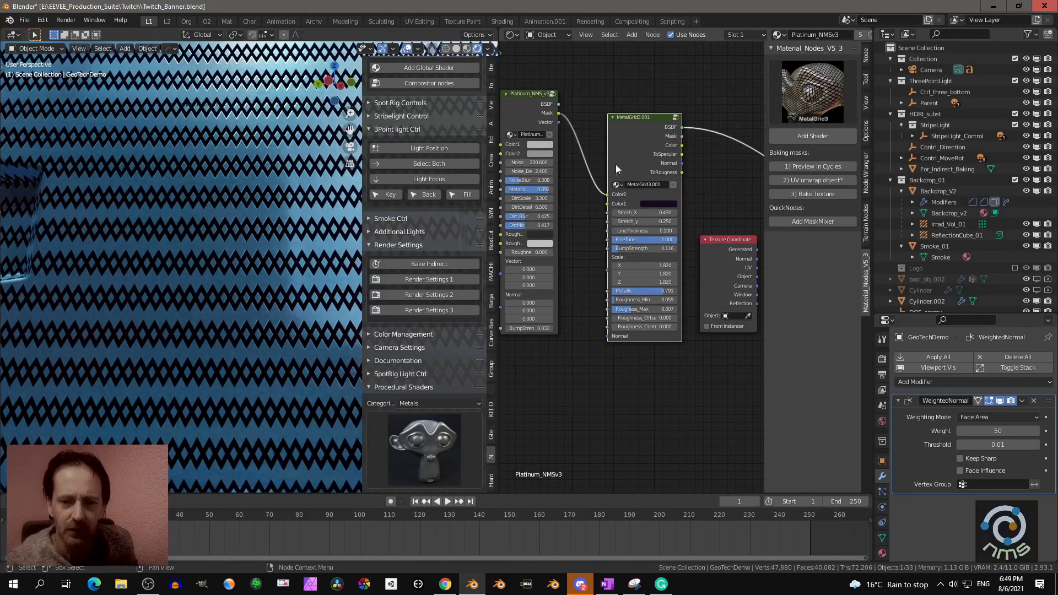
left_click(531, 118)
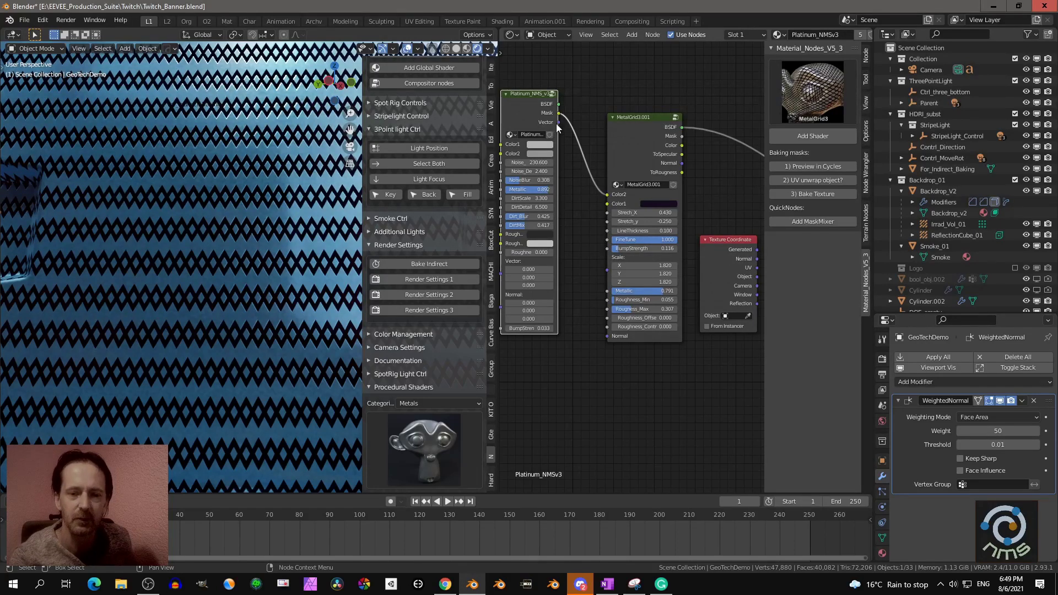
left_click_drag(558, 122, 587, 219)
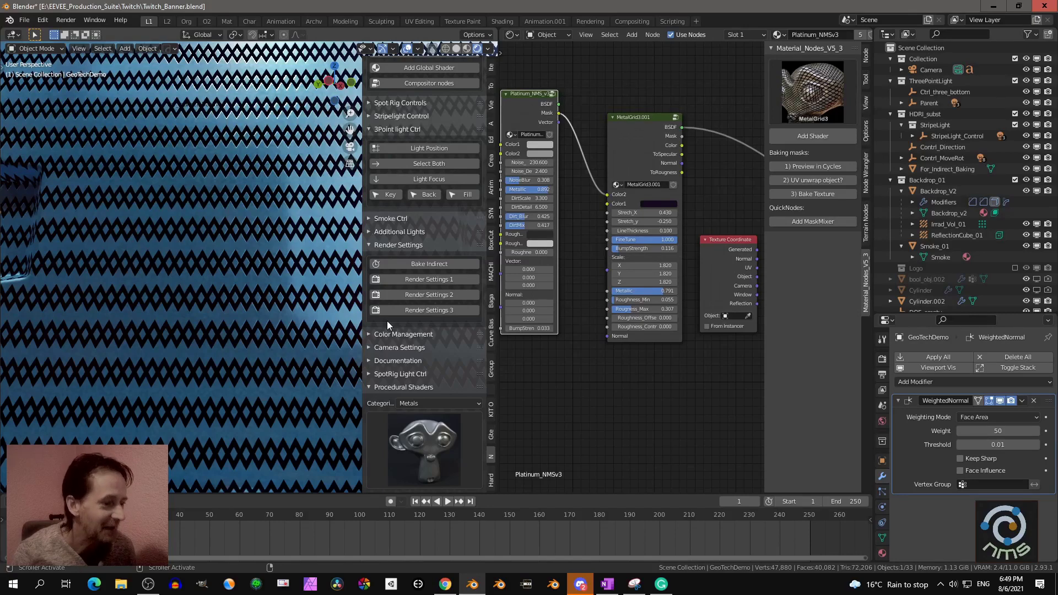
Switch the procedural shader category to Stucco and apply the Stucco 04 shader to the GeoTechDemo object
scroll(323, 263, "down", 10)
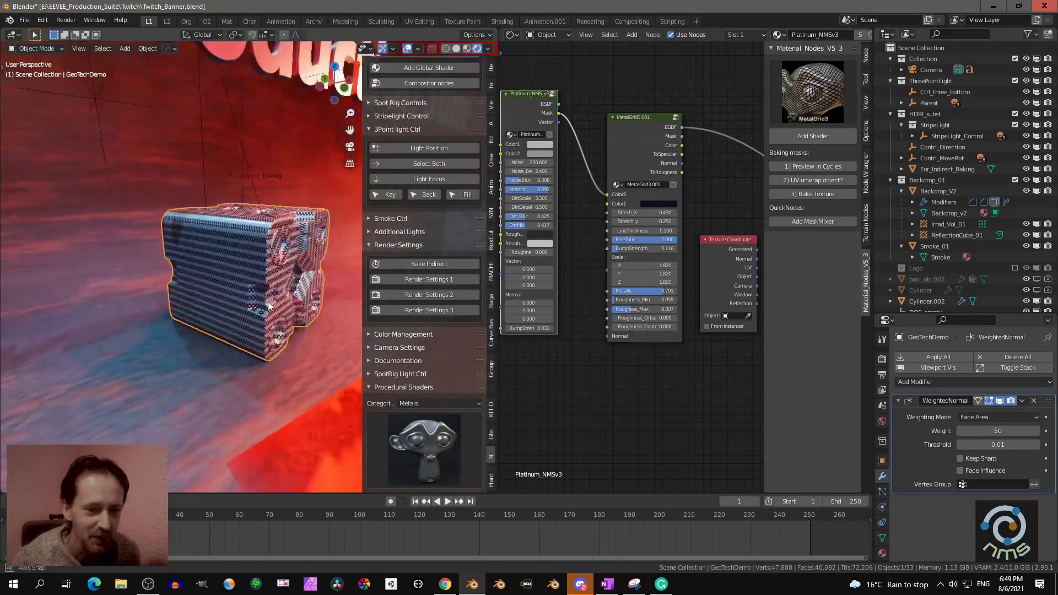
middle_click_drag(302, 268, 237, 309)
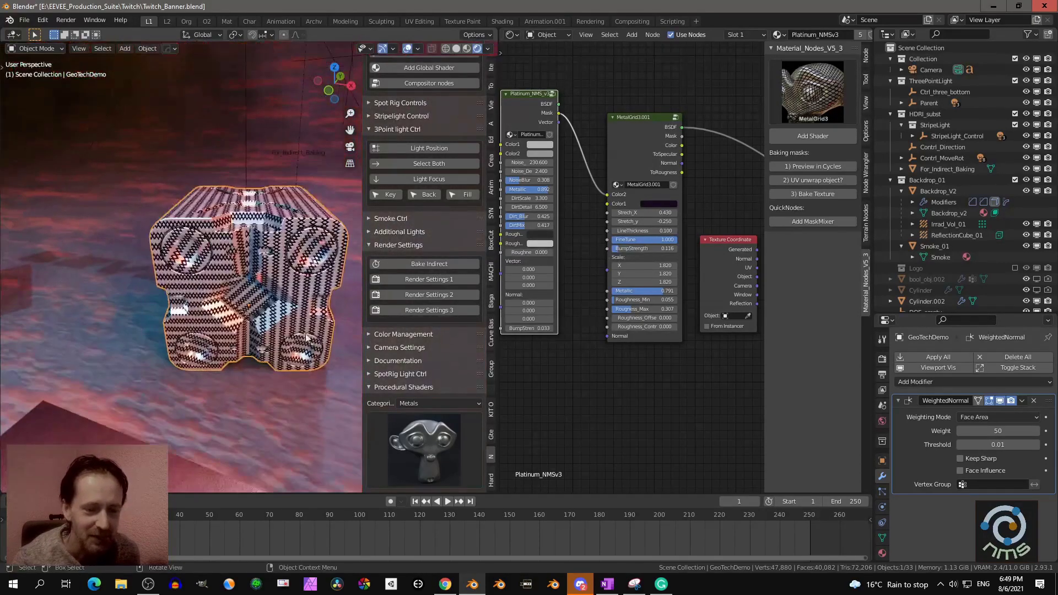
left_click(408, 403)
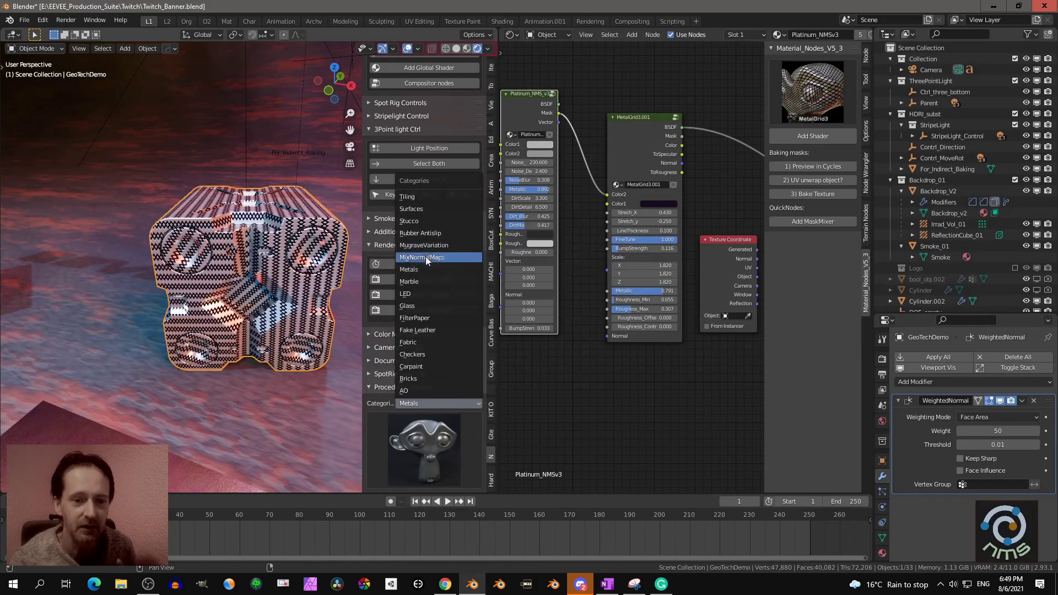
left_click(430, 232)
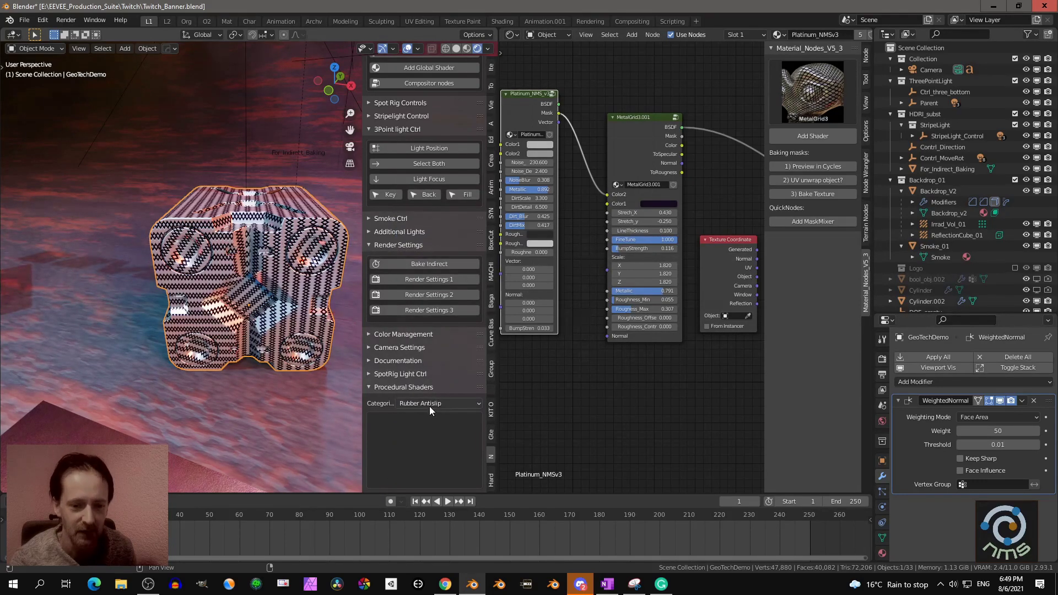
left_click(430, 405)
left_click(436, 221)
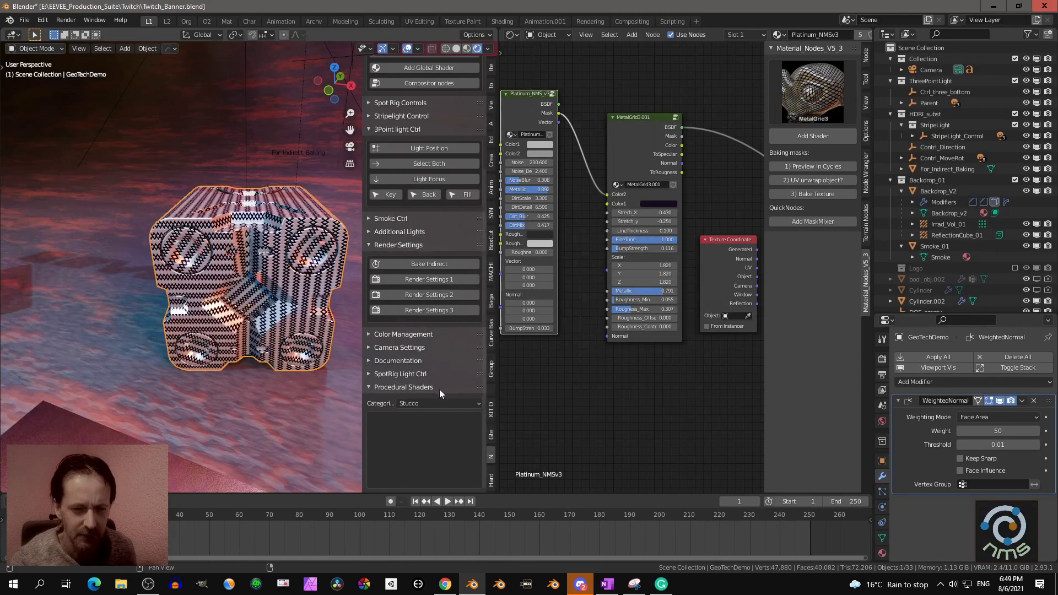
left_click(411, 449)
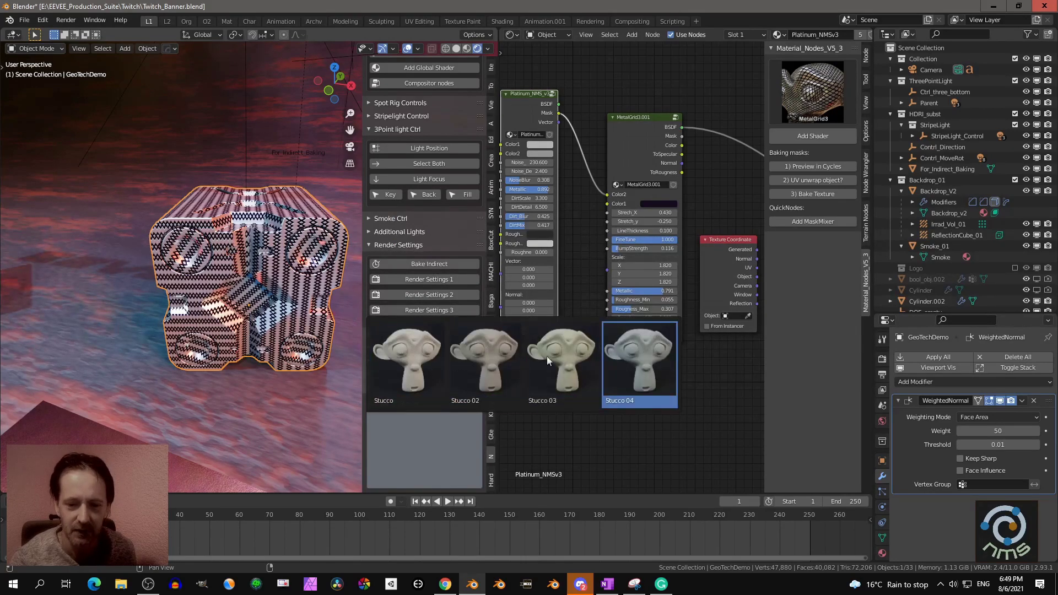
left_click(639, 364)
Inspect the Stucco 04 surface on the GeoTechDemo block from near and far
scroll(236, 319, "up", 7)
middle_click_drag(236, 309, 305, 247)
scroll(292, 214, "down", 6)
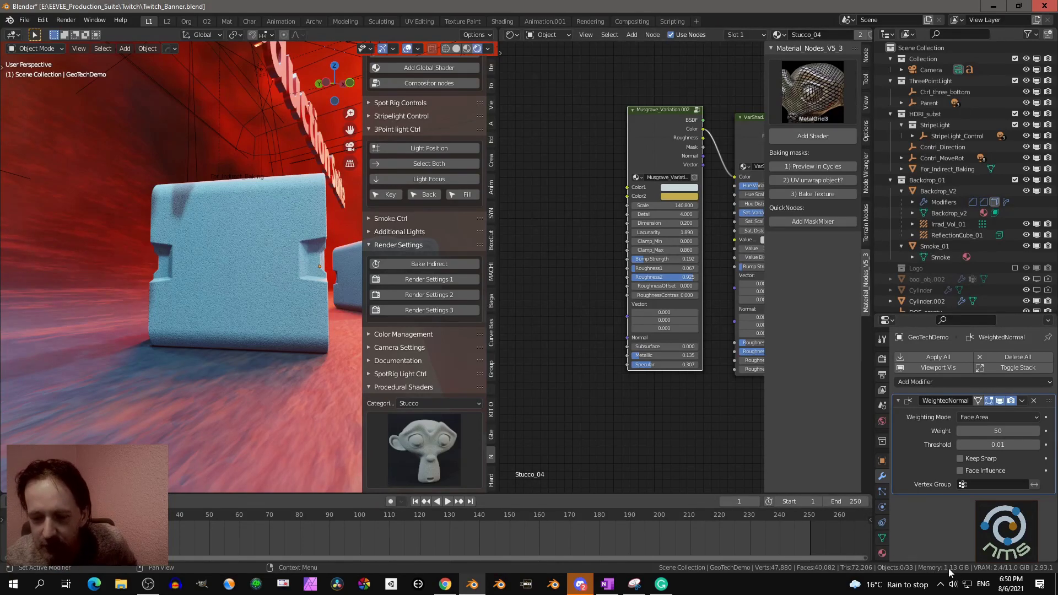
scroll(296, 251, "up", 5)
middle_click_drag(295, 250, 244, 263)
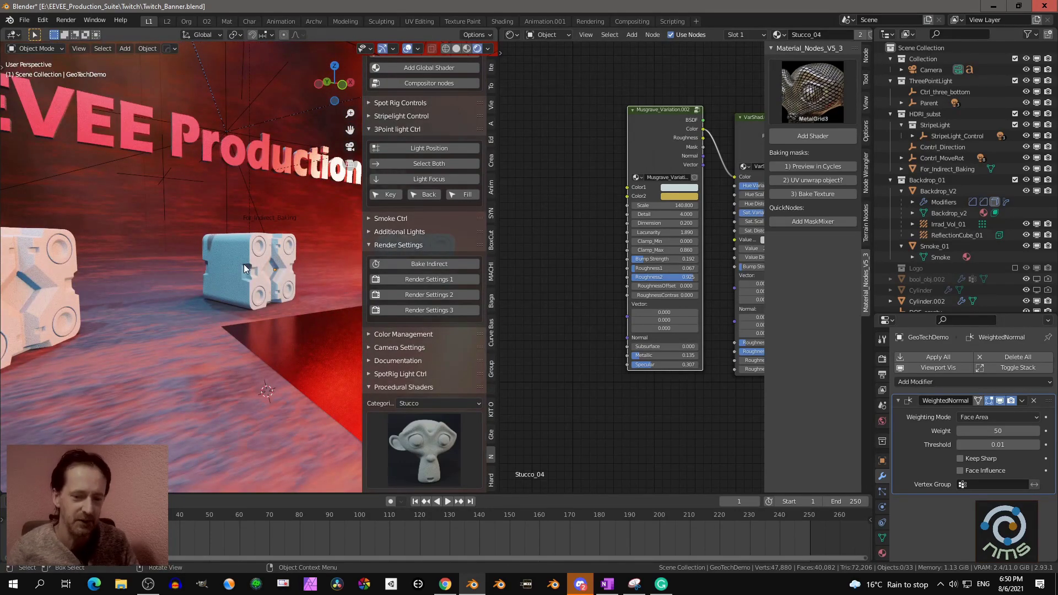
left_click(411, 454)
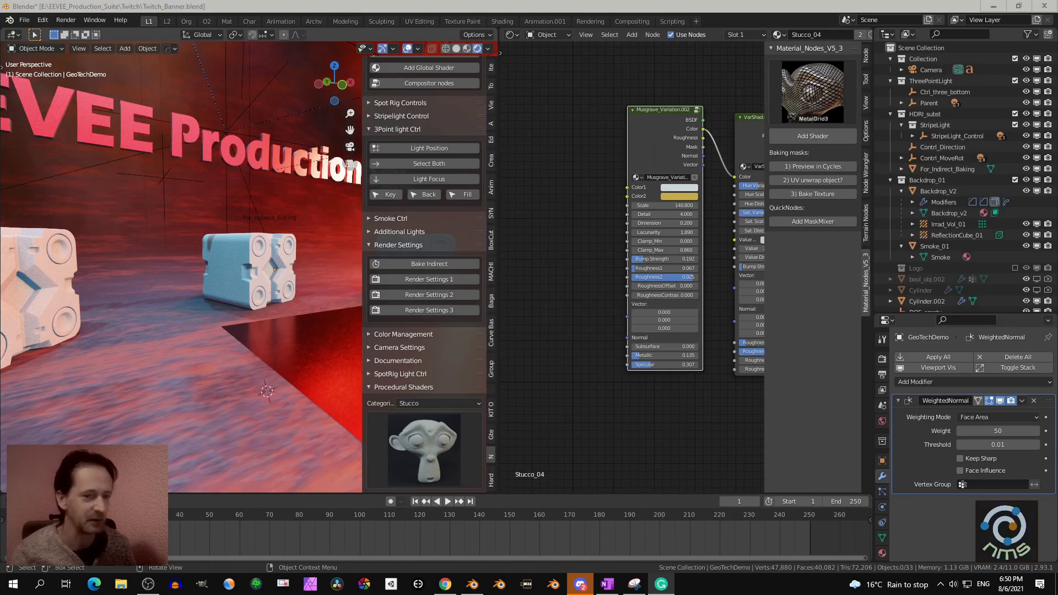
Select the middle block and examine the stucco-covered blocks across the scene along with the memory and VRAM statistics
left_click(257, 269)
scroll(257, 269, "down", 3)
middle_click_drag(257, 269, 205, 319)
scroll(215, 304, "down", 4)
scroll(205, 315, "up", 6)
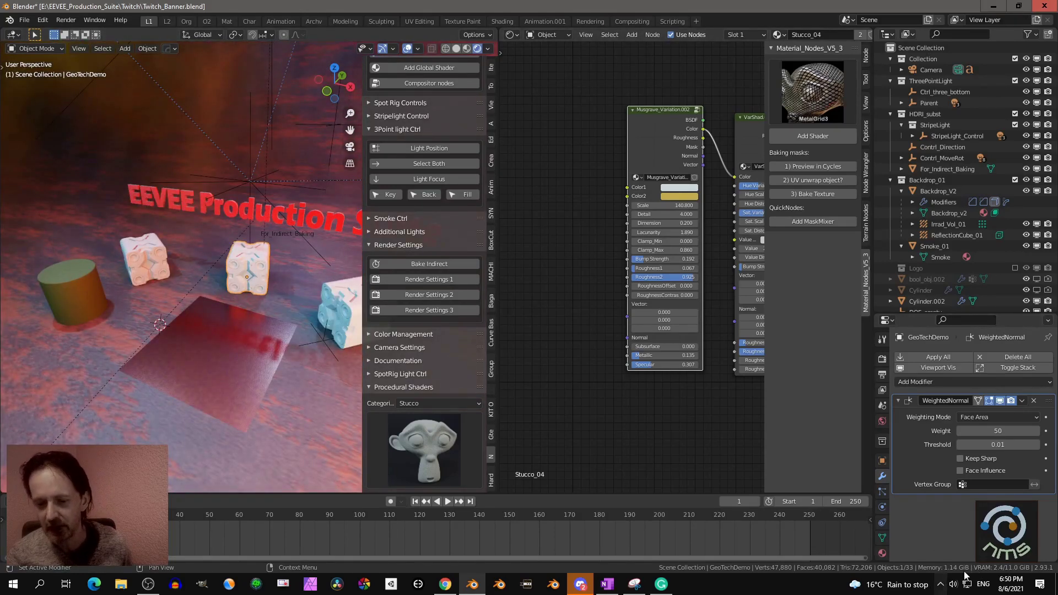
scroll(292, 286, "down", 4)
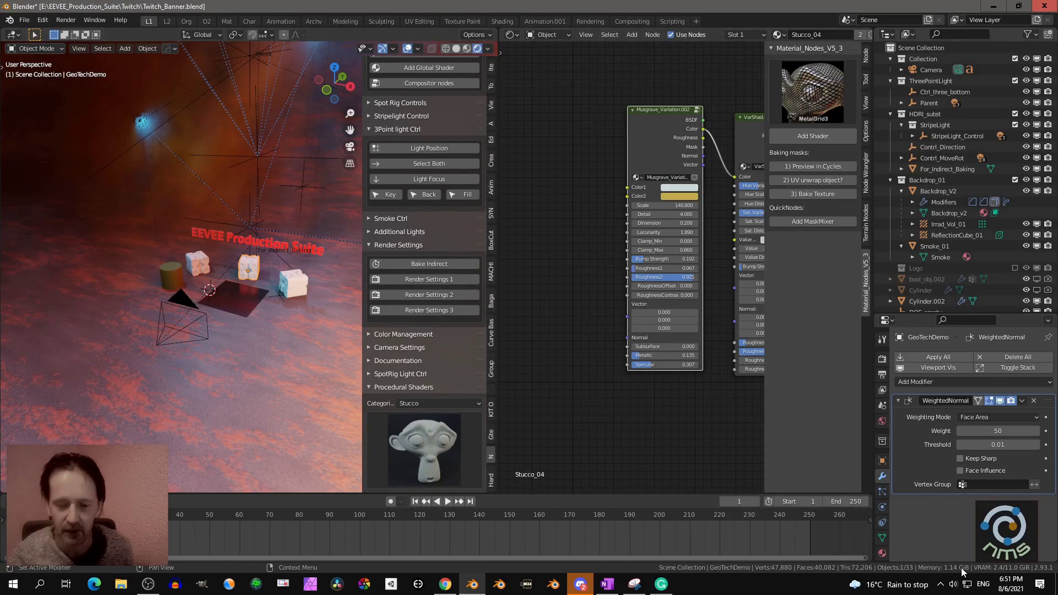
scroll(270, 273, "up", 5)
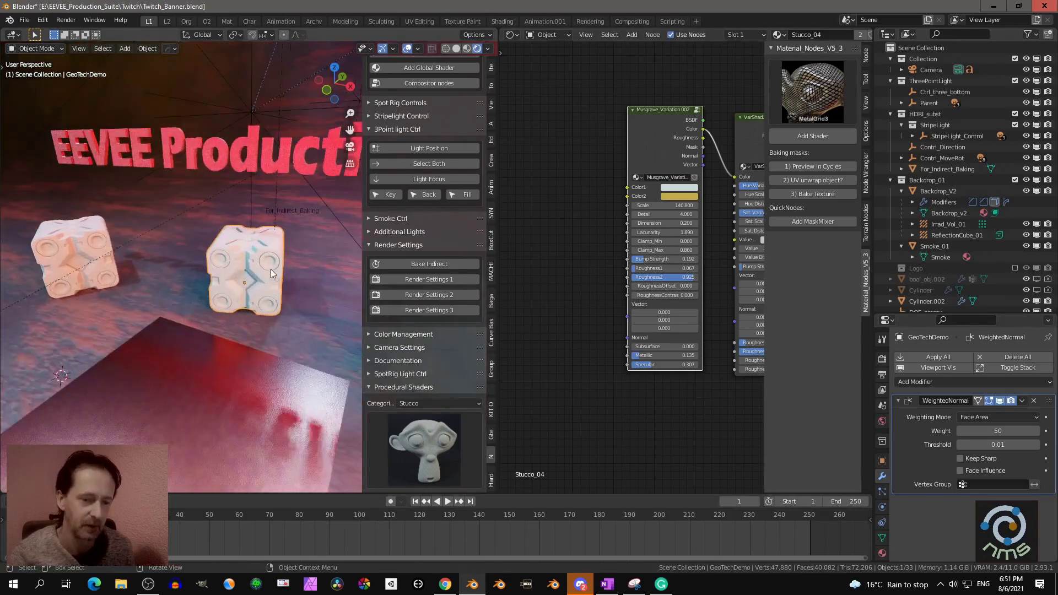
middle_click_drag(298, 306, 276, 234)
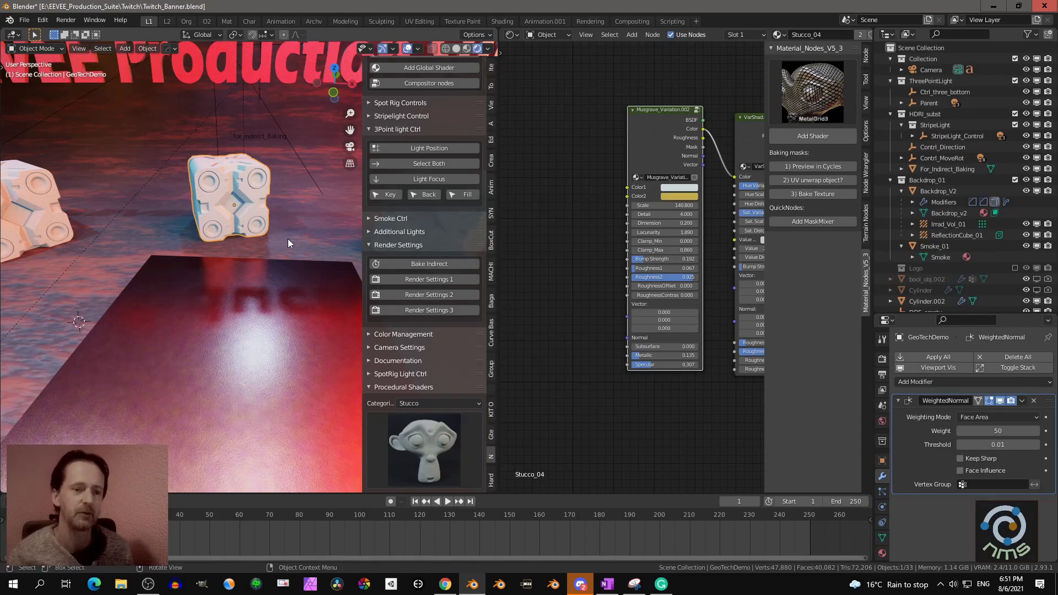
scroll(288, 239, "down", 2)
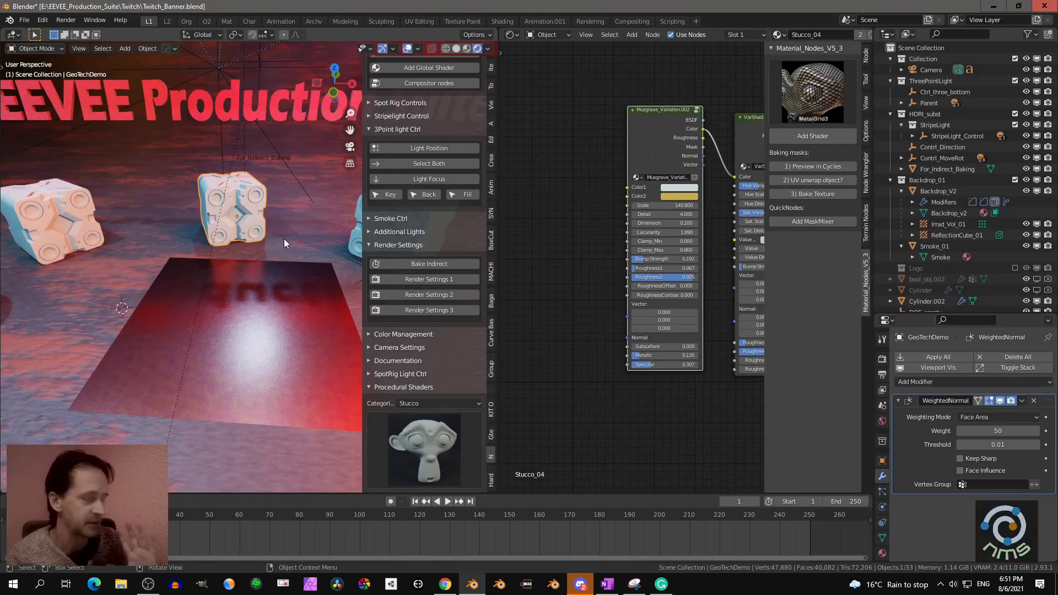
middle_click_drag(286, 250, 273, 271)
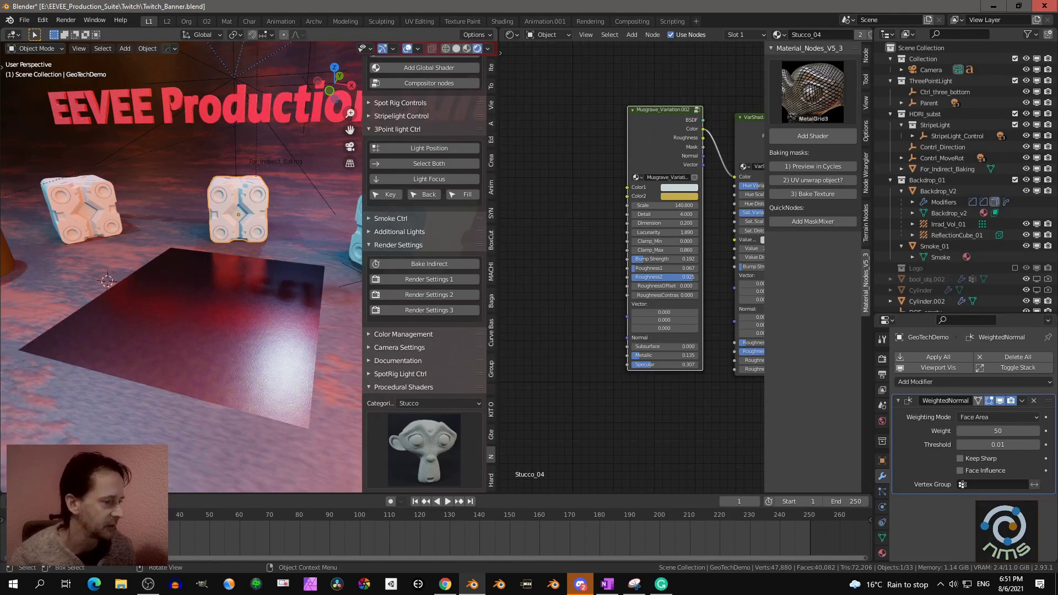
Select the reflective floor plane and set the procedural shader category to Tiling
left_click(259, 299)
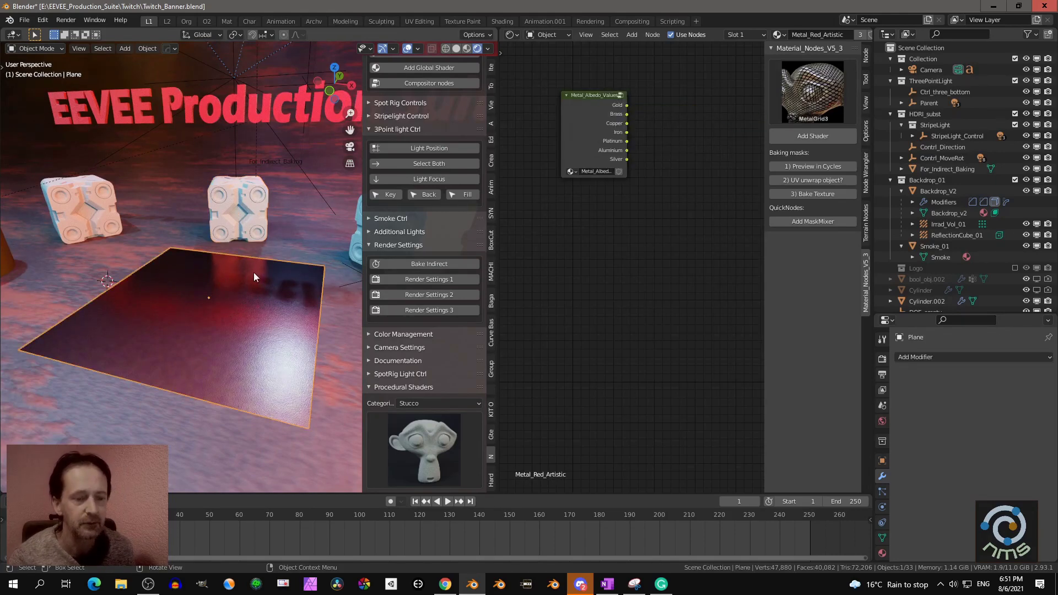
scroll(261, 284, "down", 5)
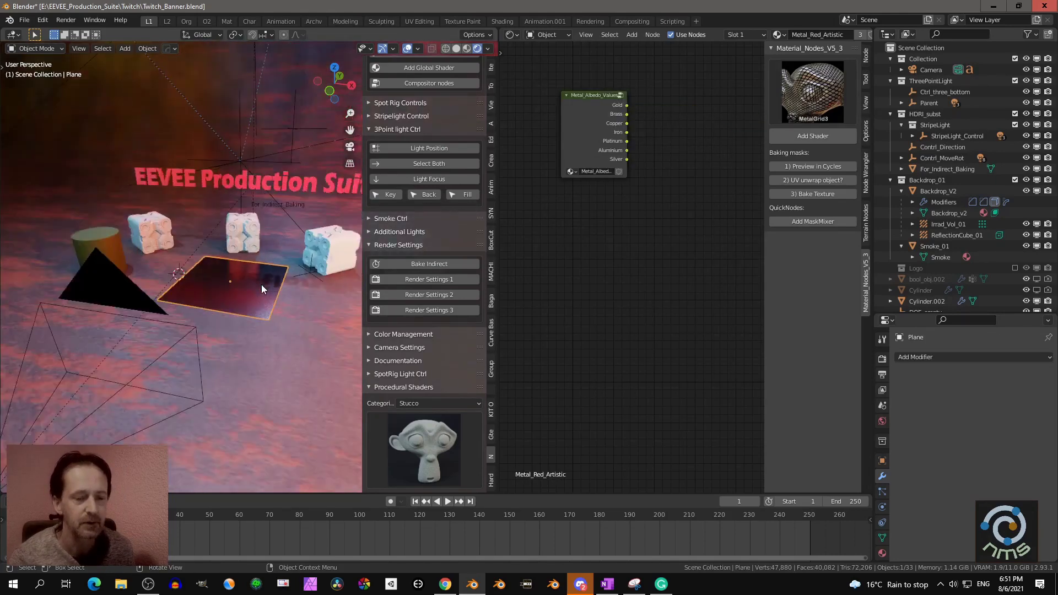
left_click(431, 403)
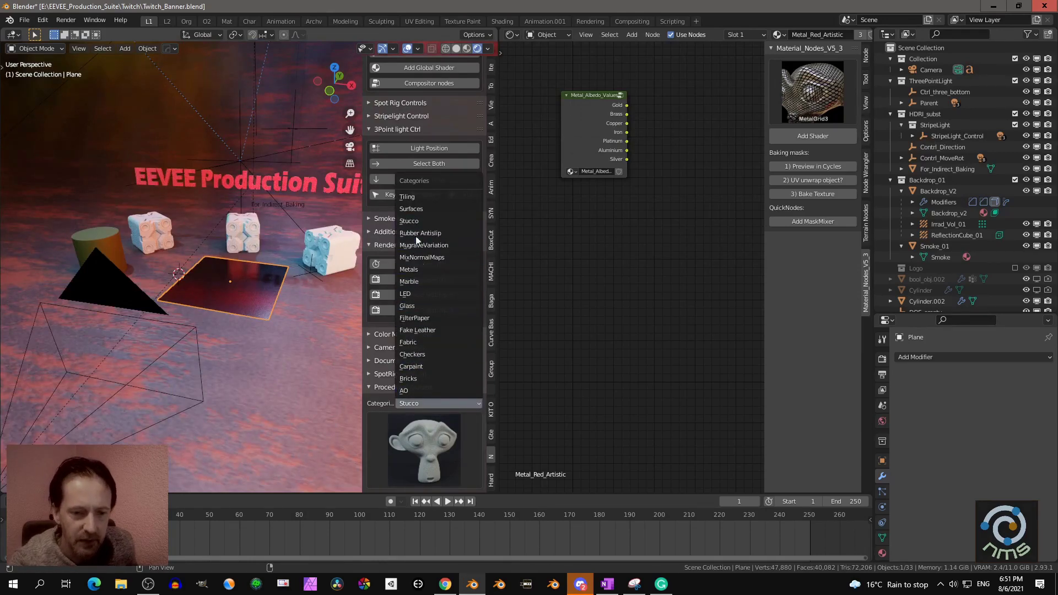
left_click(415, 199)
scroll(257, 280, "up", 2)
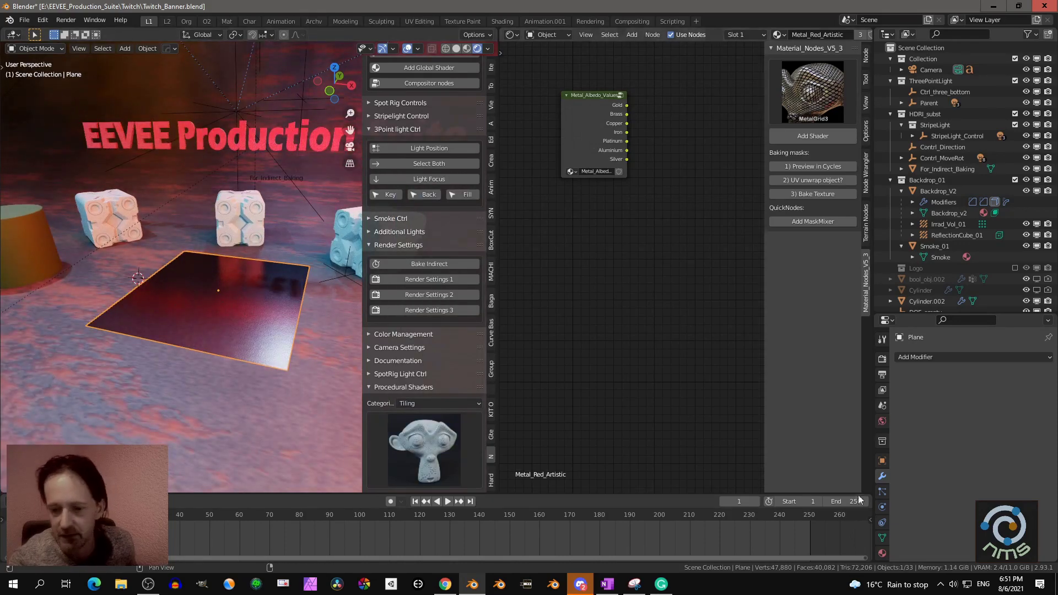
Remove the plane's Metal_Red_Artistic, Bricks_Regency, Checkers_Fabric_01 and Metal_Grid_11 material slots, keeping only Tiles_08
left_click(884, 554)
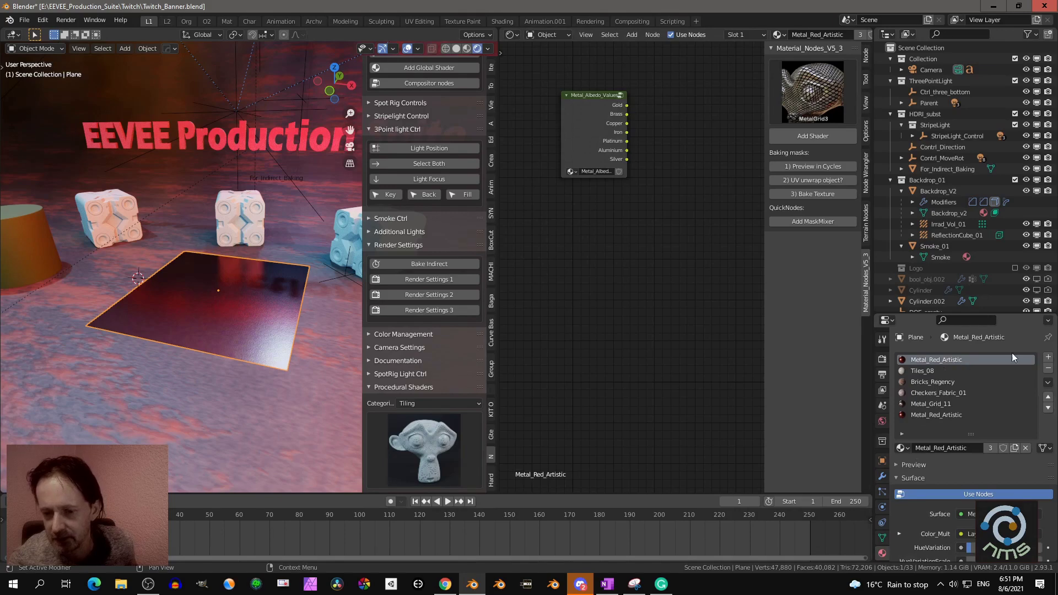
left_click(1048, 368)
left_click(934, 371)
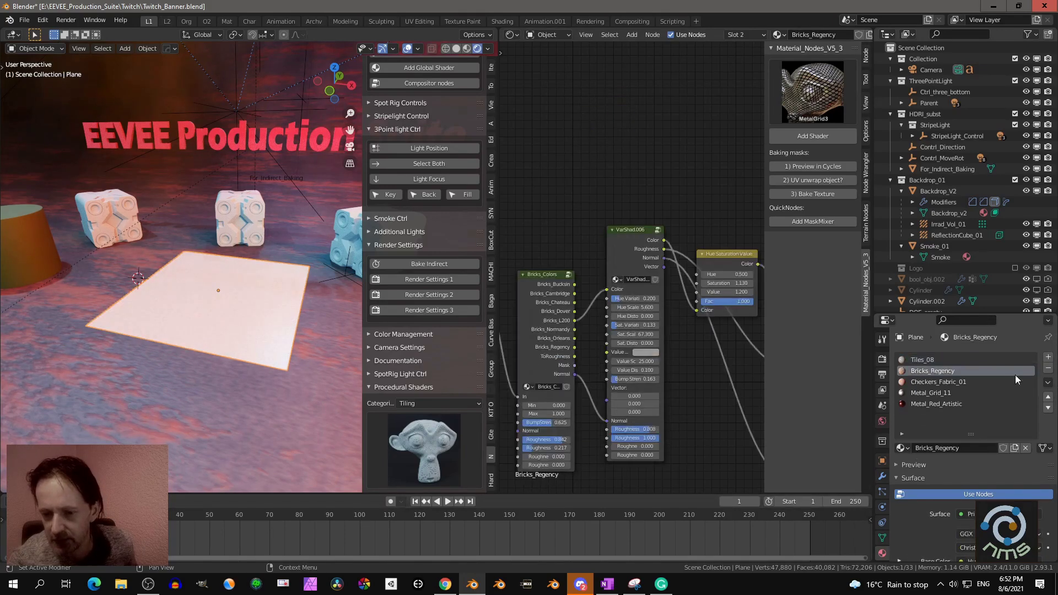
left_click(1048, 369)
left_click(1049, 369)
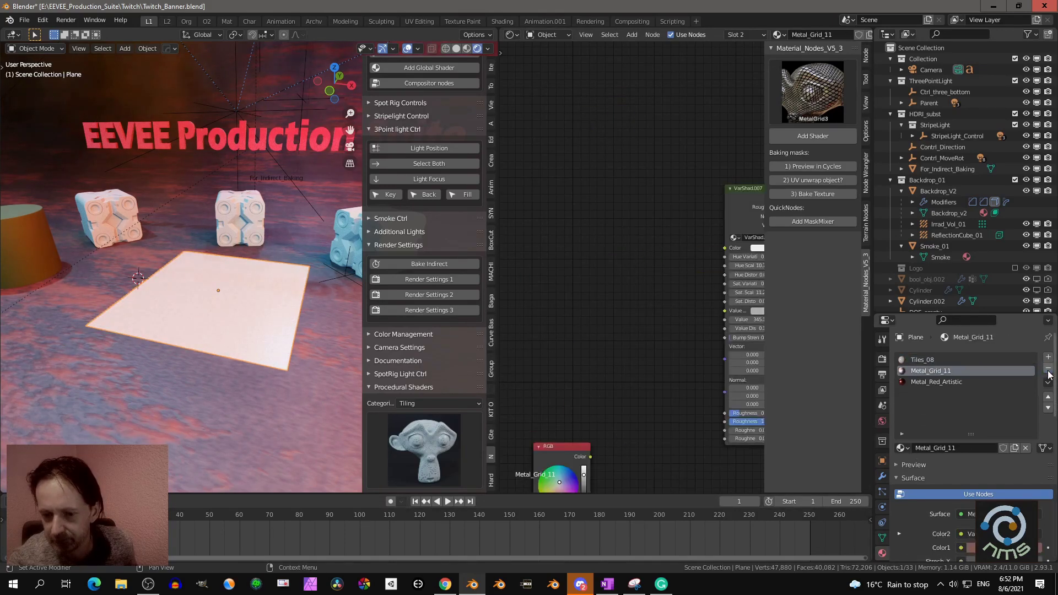
left_click(1048, 368)
left_click(1049, 369)
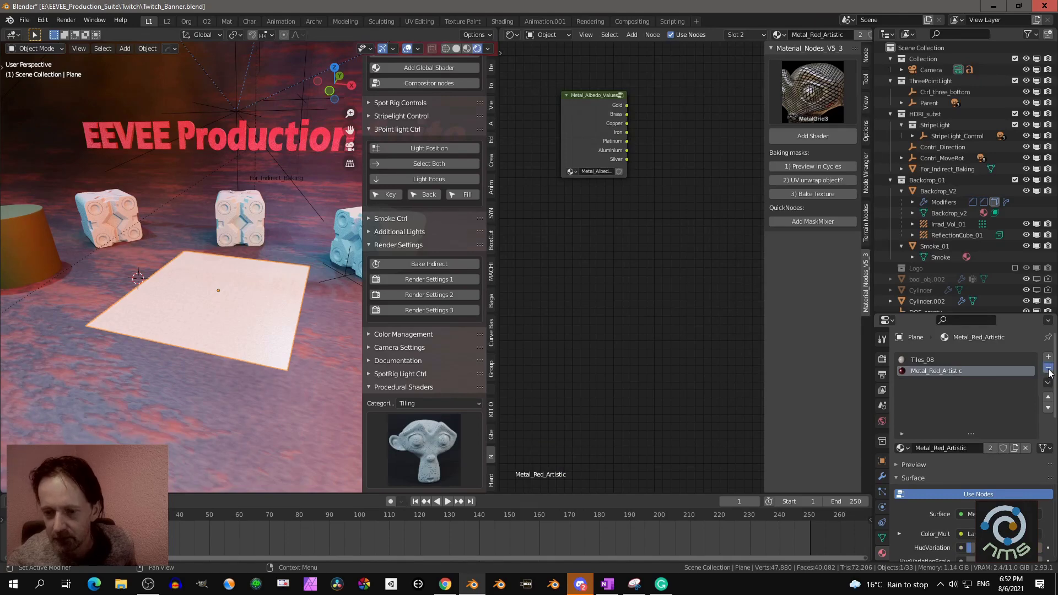
middle_click_drag(358, 302, 204, 315)
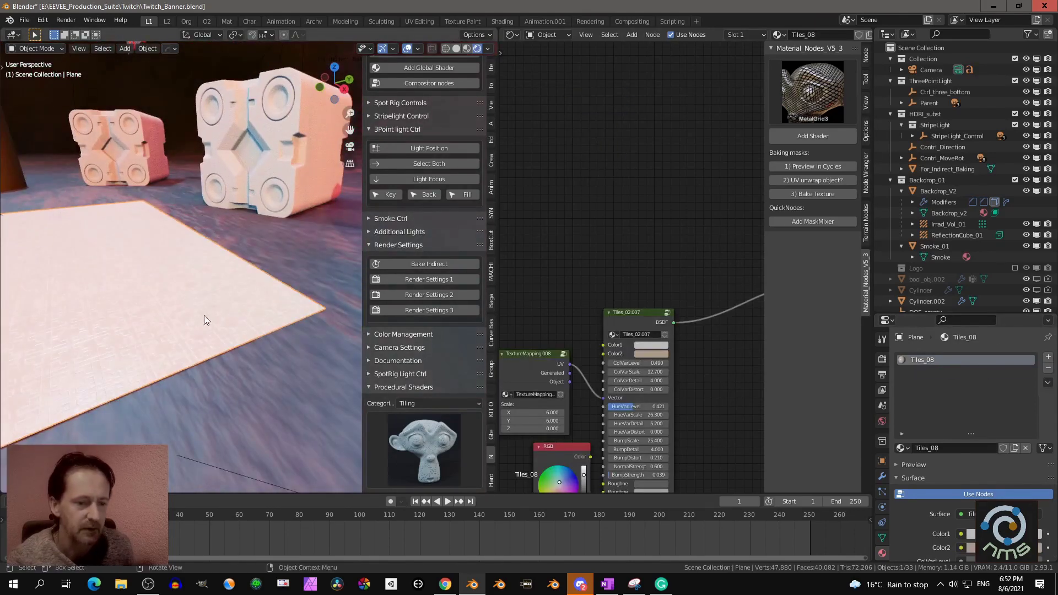
Set Color1 of the floor plane's Tiles_02.007 node to a dark orange with hue 0.035, saturation 0.936 and value 0.287
left_click(200, 315)
left_click(191, 302)
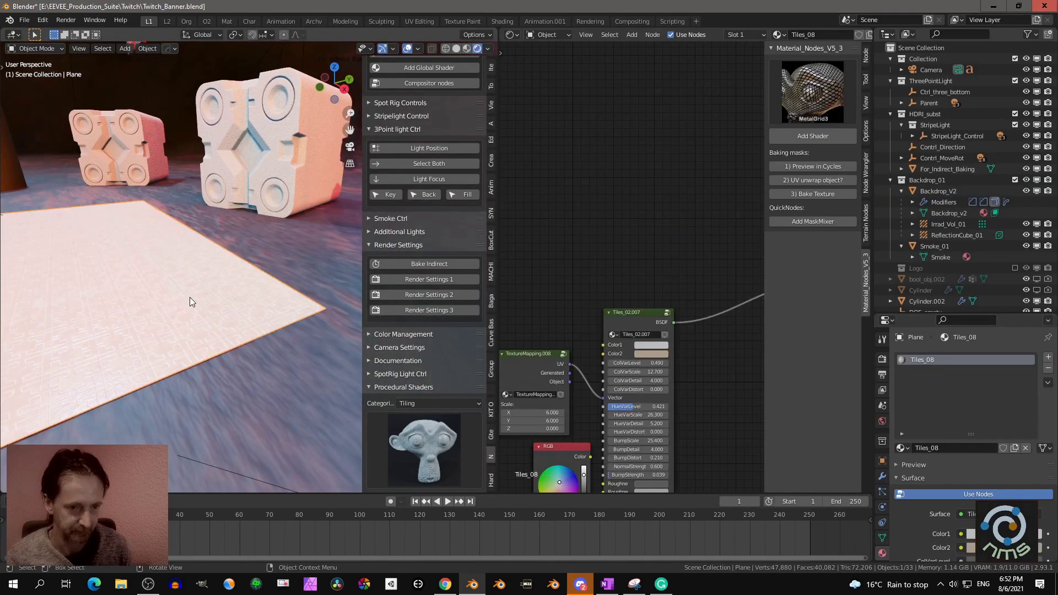
key("KP_Decimal")
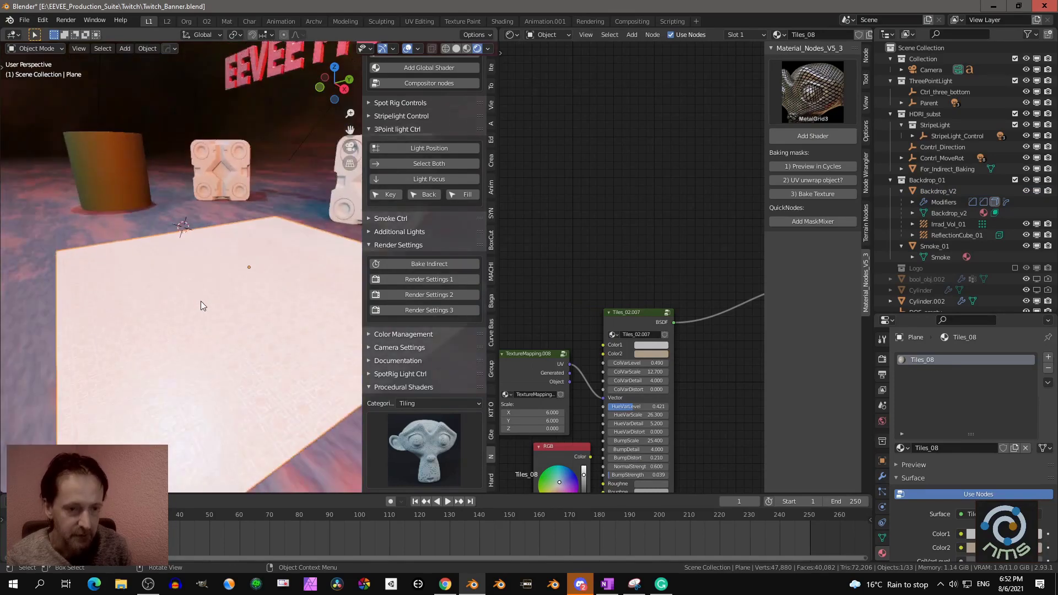
scroll(204, 306, "up", 3)
middle_click_drag(622, 365, 604, 267)
scroll(607, 261, "up", 3)
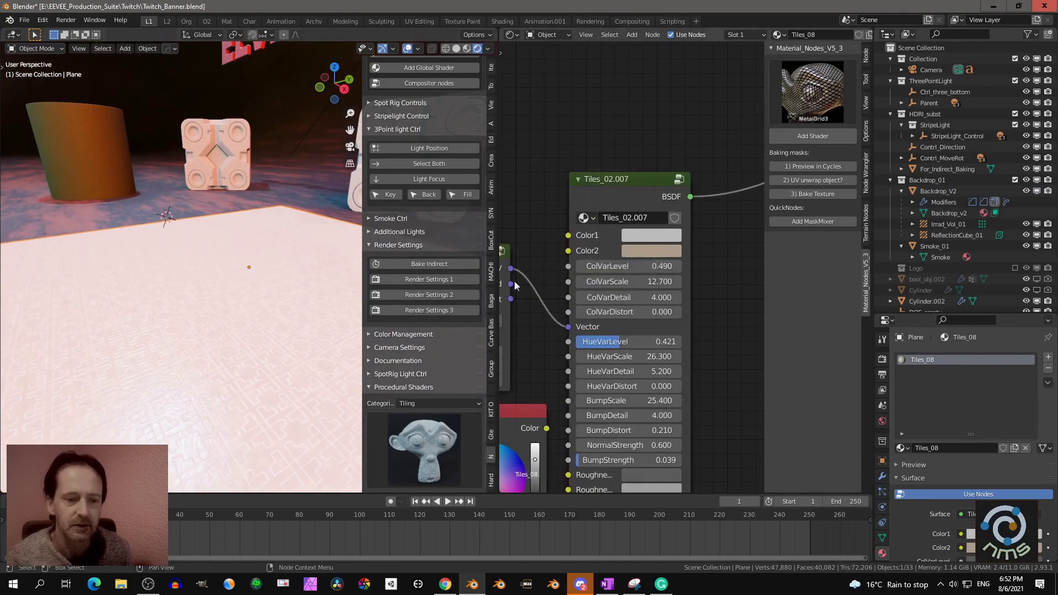
middle_click_drag(279, 322, 208, 392)
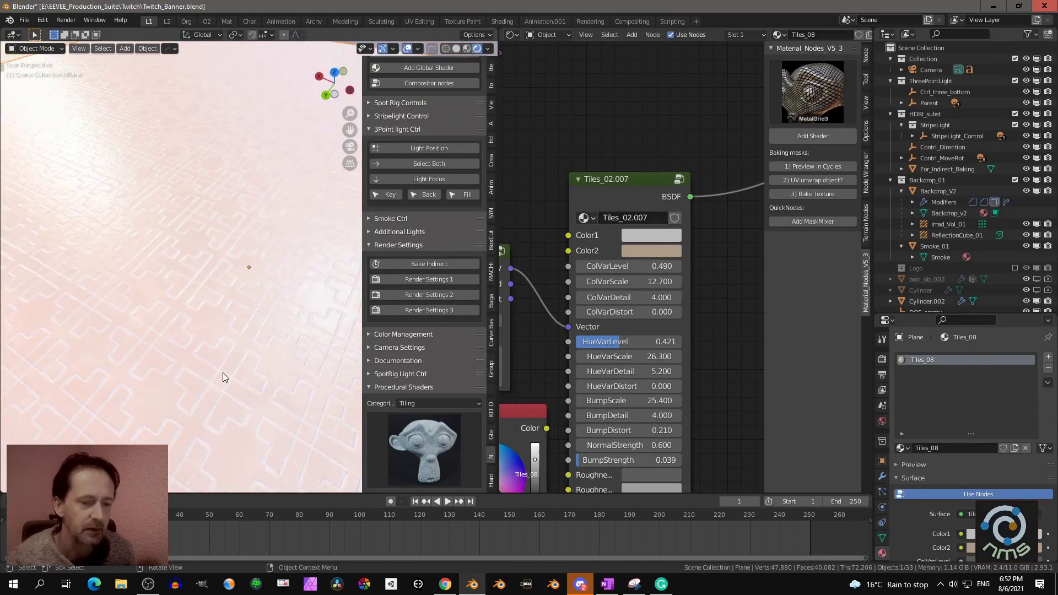
scroll(642, 237, "up", 1)
left_click(642, 237)
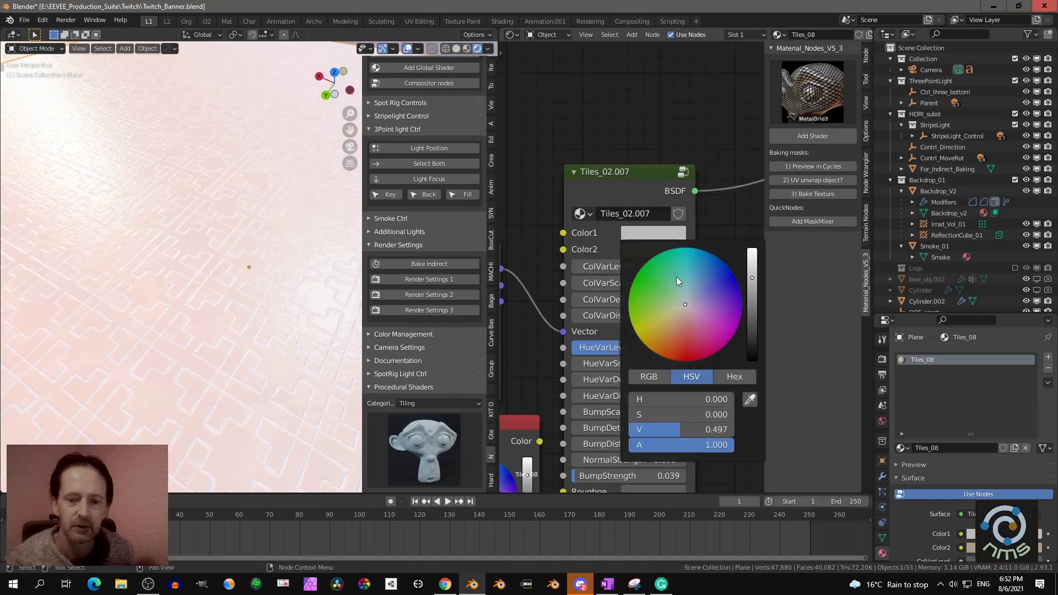
left_click_drag(677, 281, 666, 342)
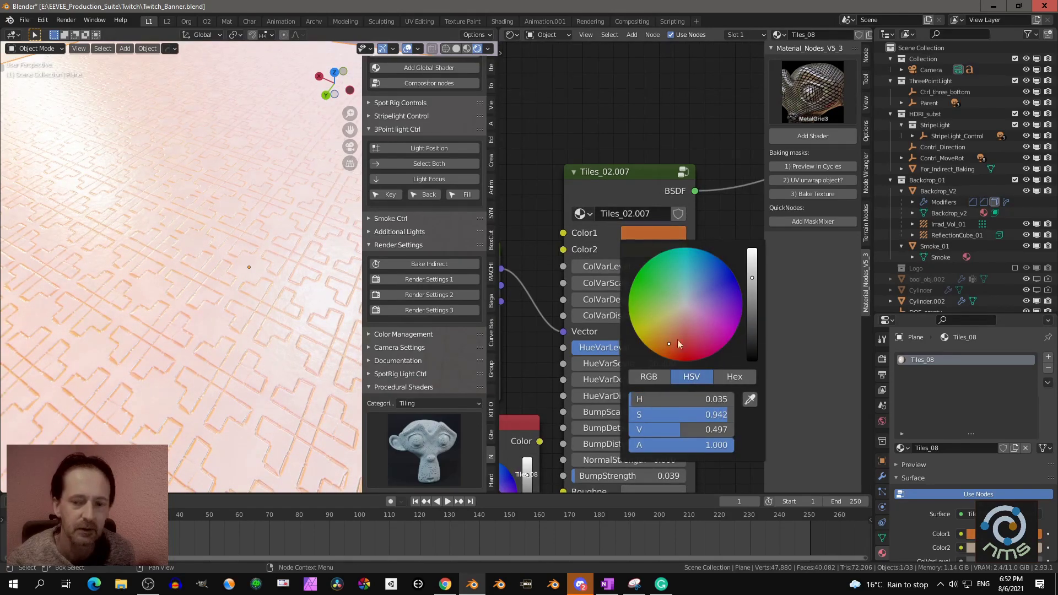
left_click_drag(753, 289, 752, 302)
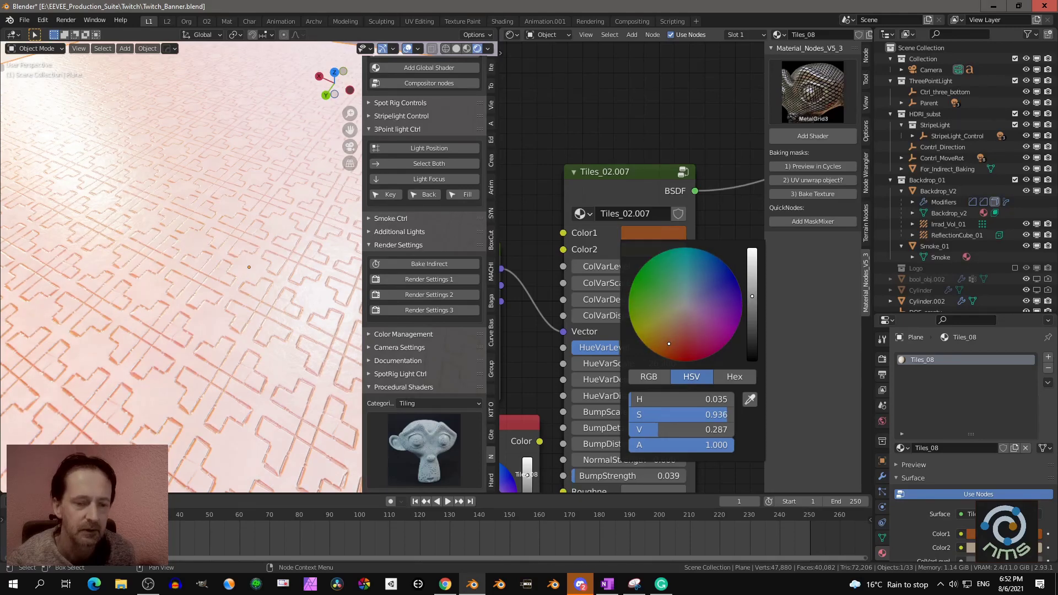
Add a Musgrave_Wave_Mix shader node to the Tiles_08 material and place it to the left of the TextureMapping node
scroll(645, 111, "down", 3)
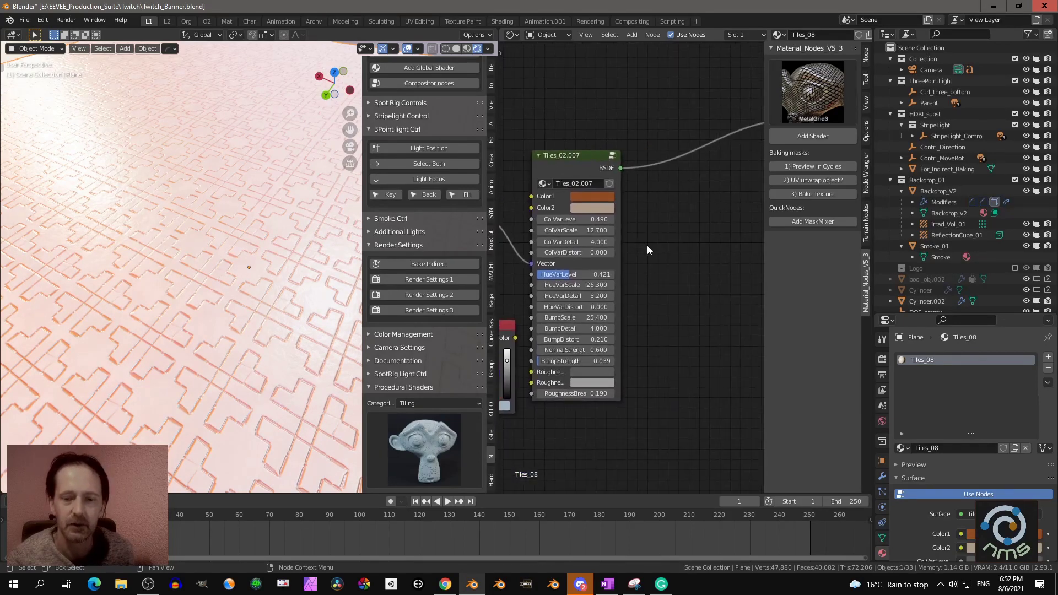
middle_click_drag(575, 214, 640, 259)
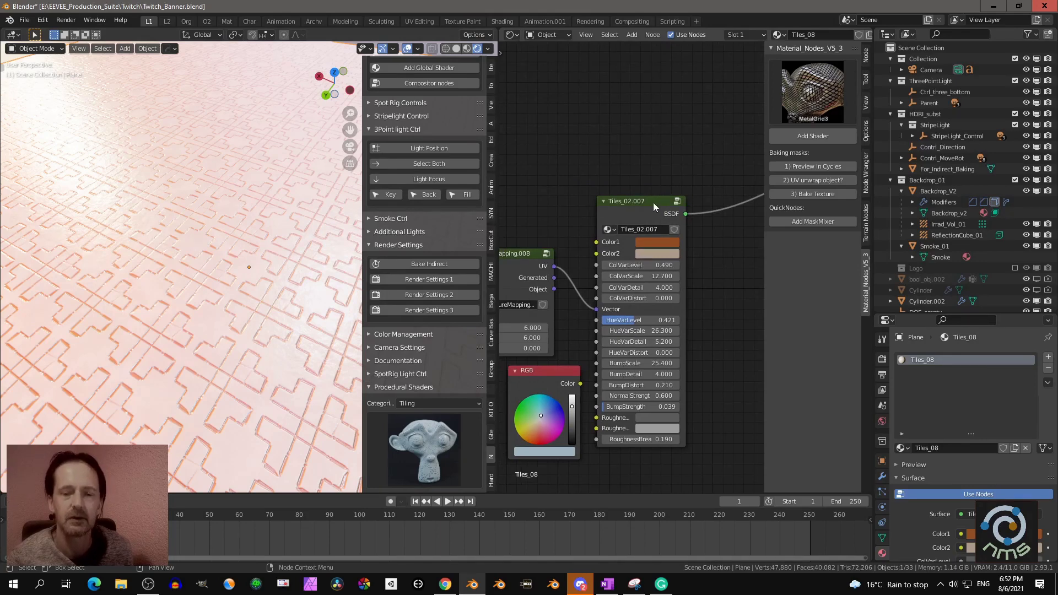
left_click(813, 98)
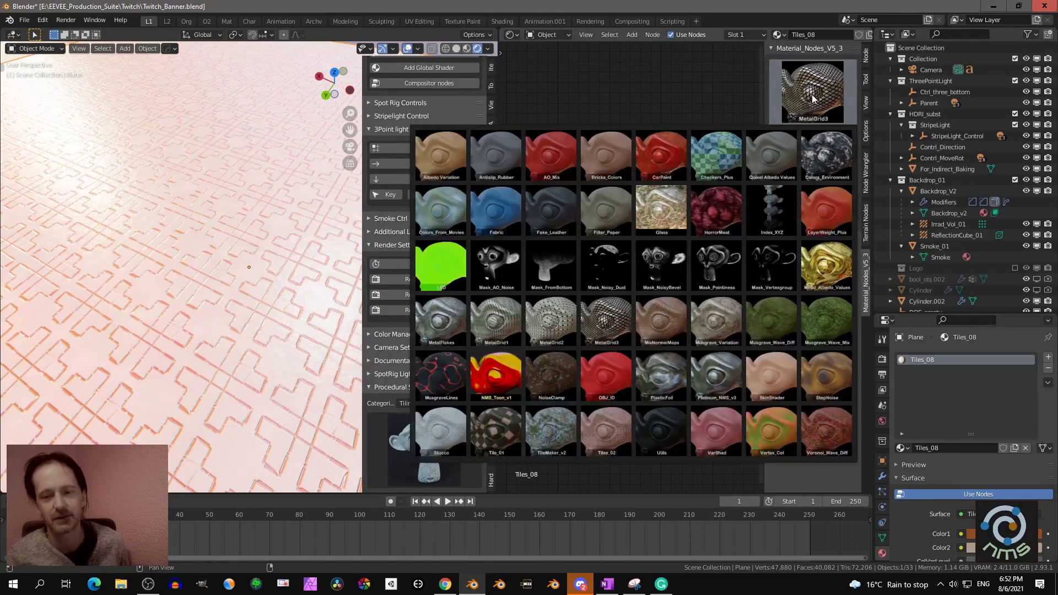
left_click(821, 318)
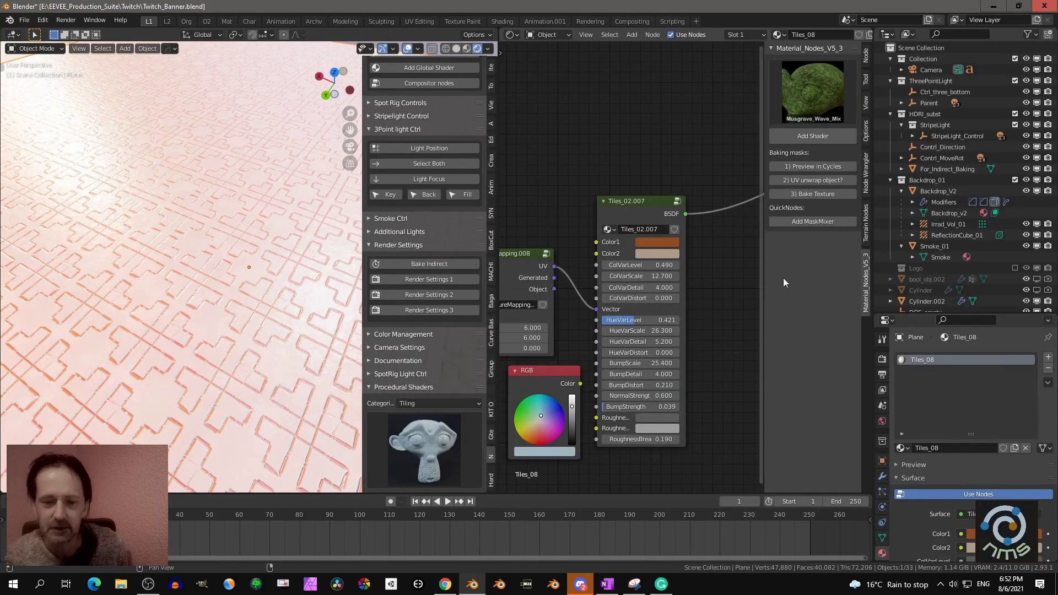
left_click(814, 136)
left_click(628, 176)
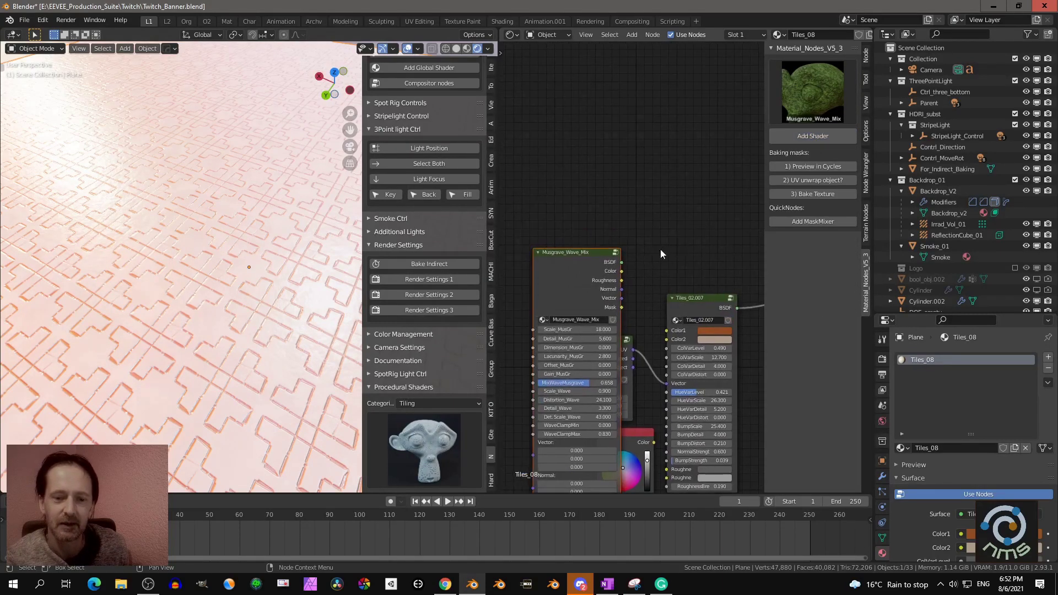
left_click_drag(558, 270, 480, 186)
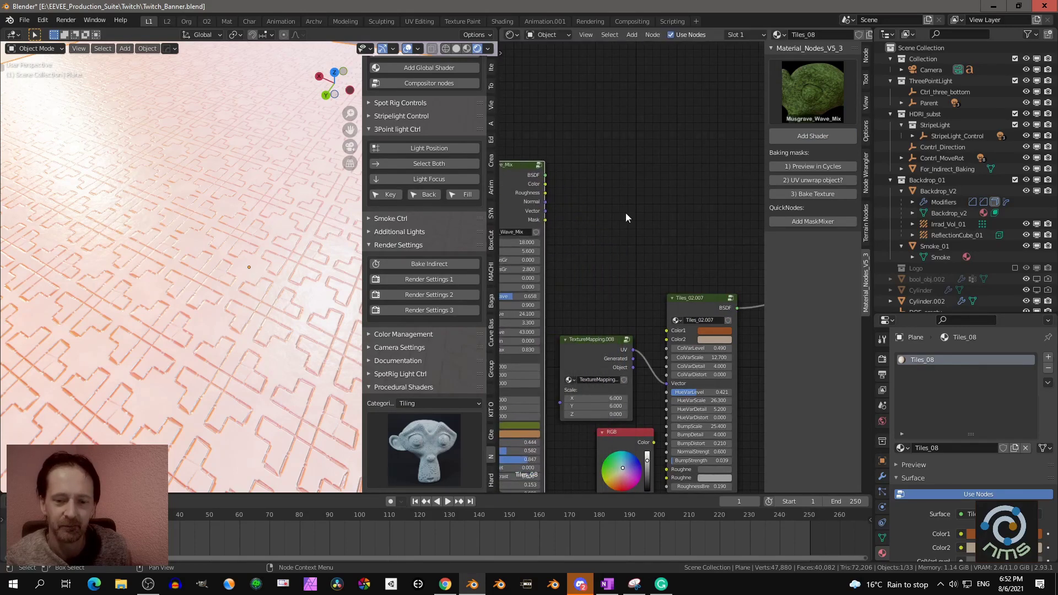
scroll(626, 217, "down", 2)
scroll(617, 190, "up", 2)
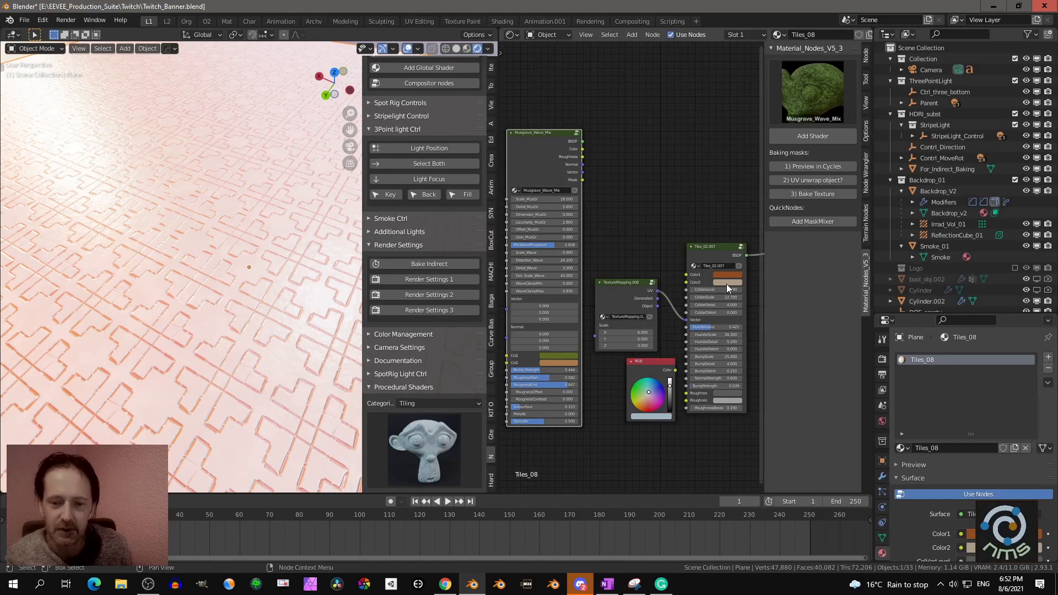
Sample the Color2 beige of the Tiles_02.007 node into Col1 of the Musgrave_Wave_Mix node
middle_click_drag(286, 312, 154, 336)
middle_click_drag(220, 350, 175, 343)
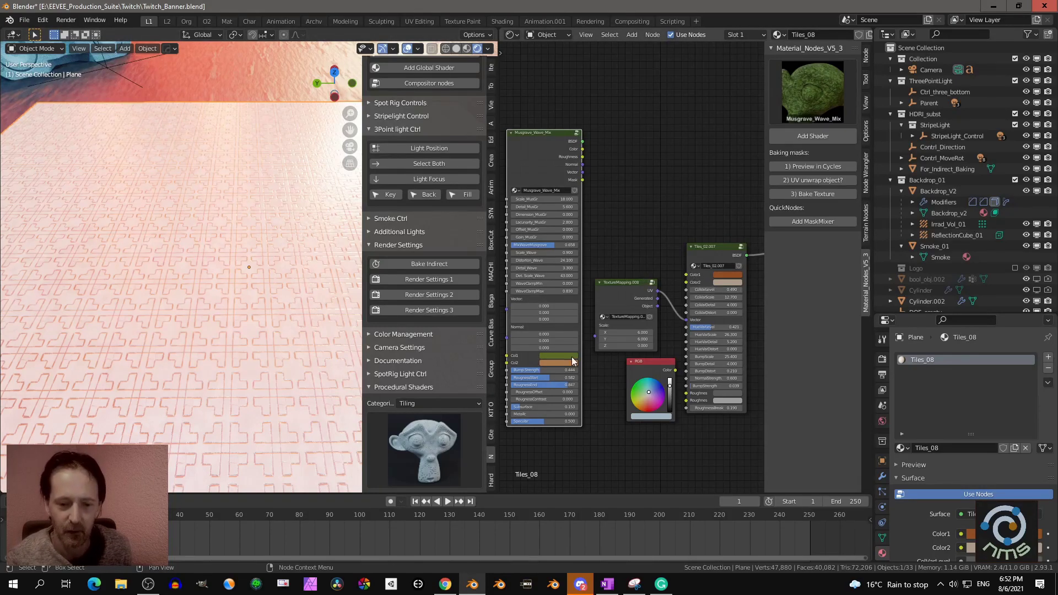
left_click(831, 76)
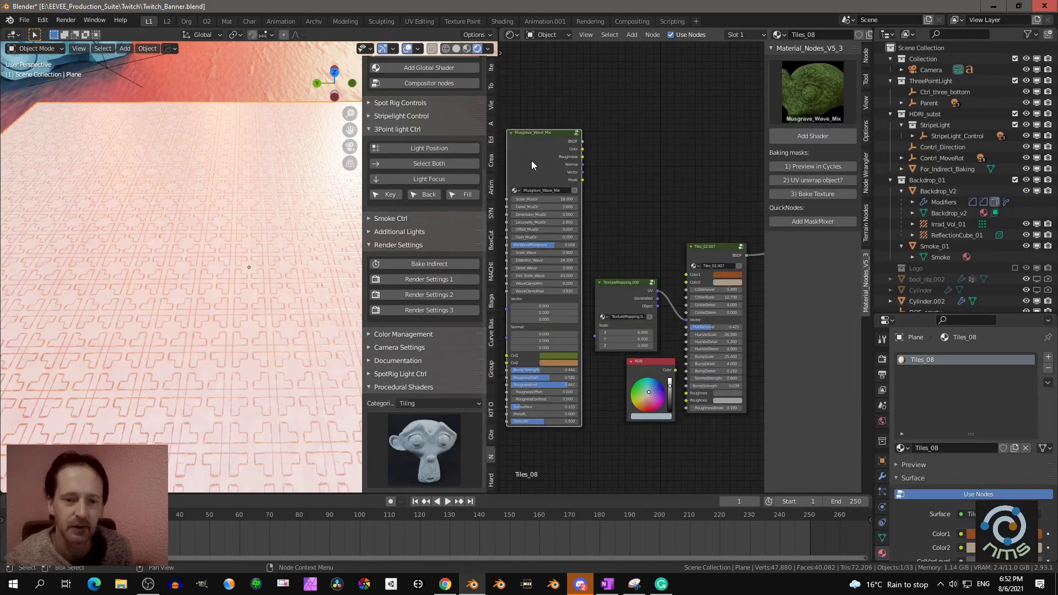
scroll(531, 156, "up", 3)
middle_click_drag(522, 124, 537, 125)
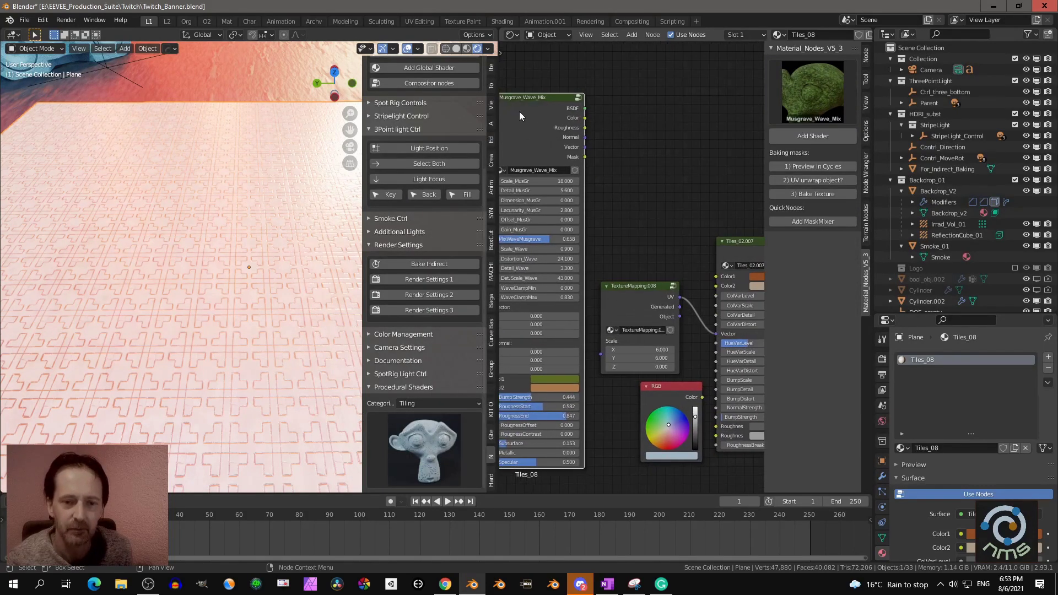
scroll(633, 328, "down", 2)
middle_click_drag(632, 329, 602, 308)
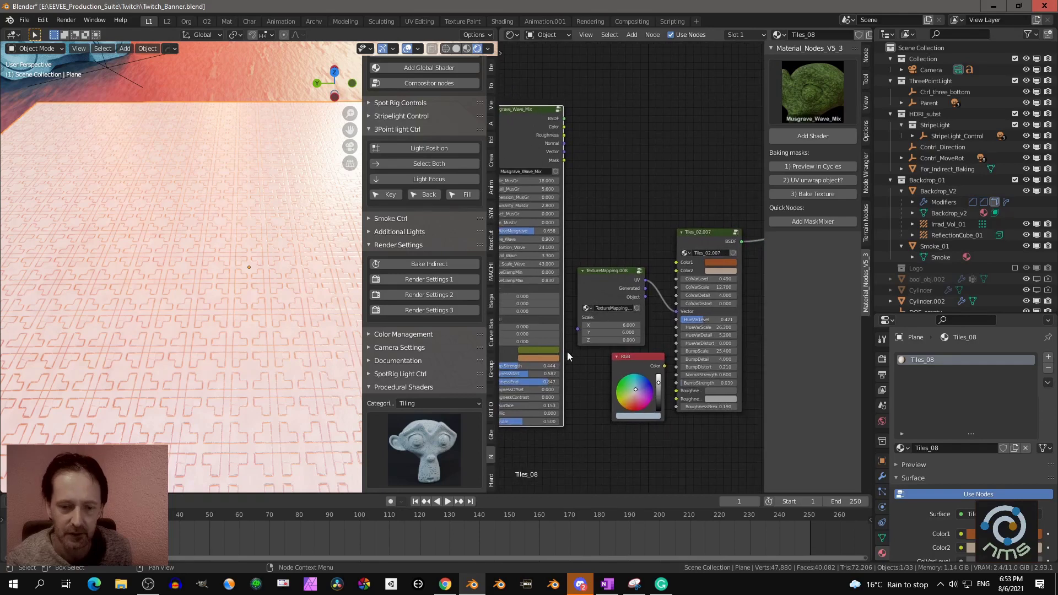
left_click(551, 351)
left_click(583, 318)
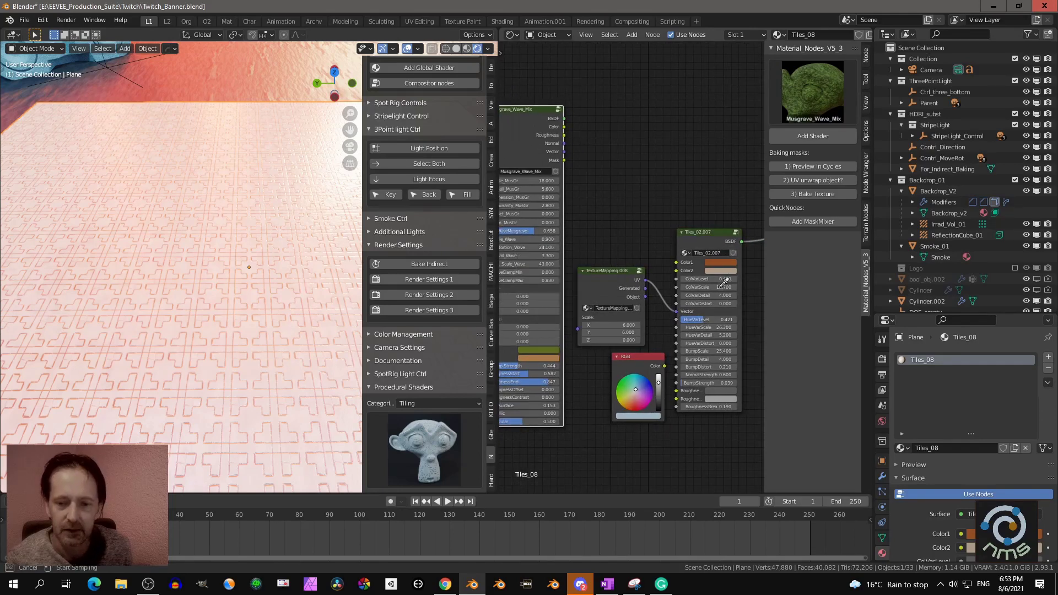
left_click(721, 271)
Sample Col1's beige into Col2 of the Musgrave_Wave_Mix node and darken Col2 to value 0.293
left_click(543, 359)
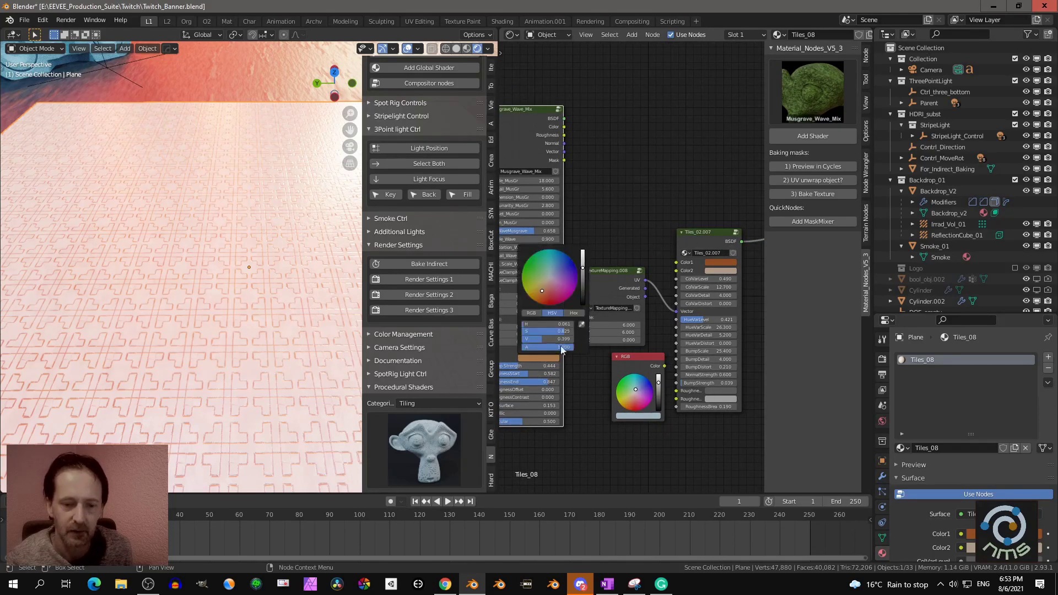
left_click(581, 324)
left_click(532, 351)
left_click(539, 358)
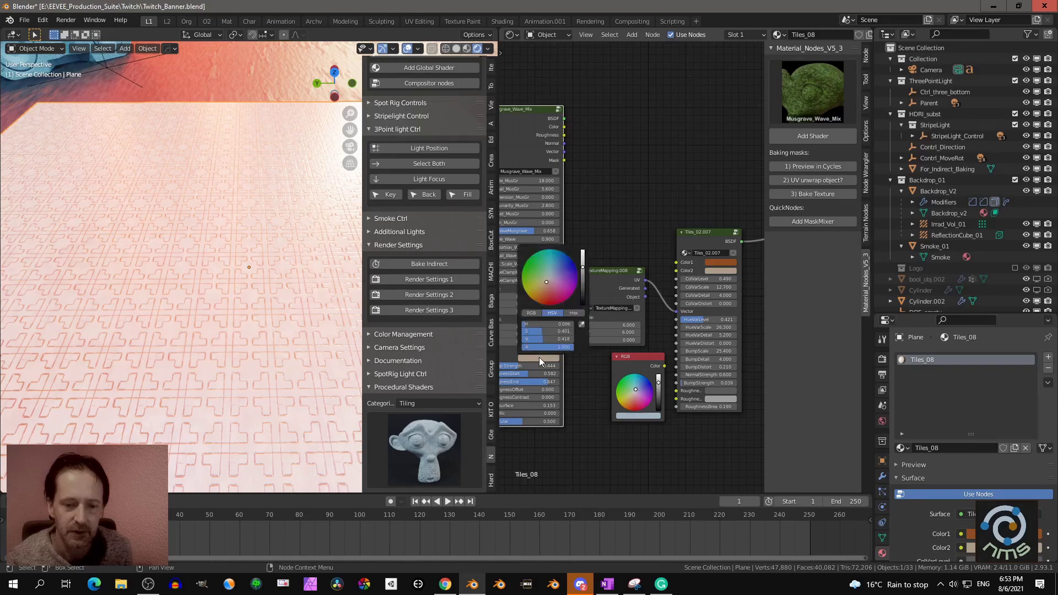
left_click_drag(561, 340, 554, 340)
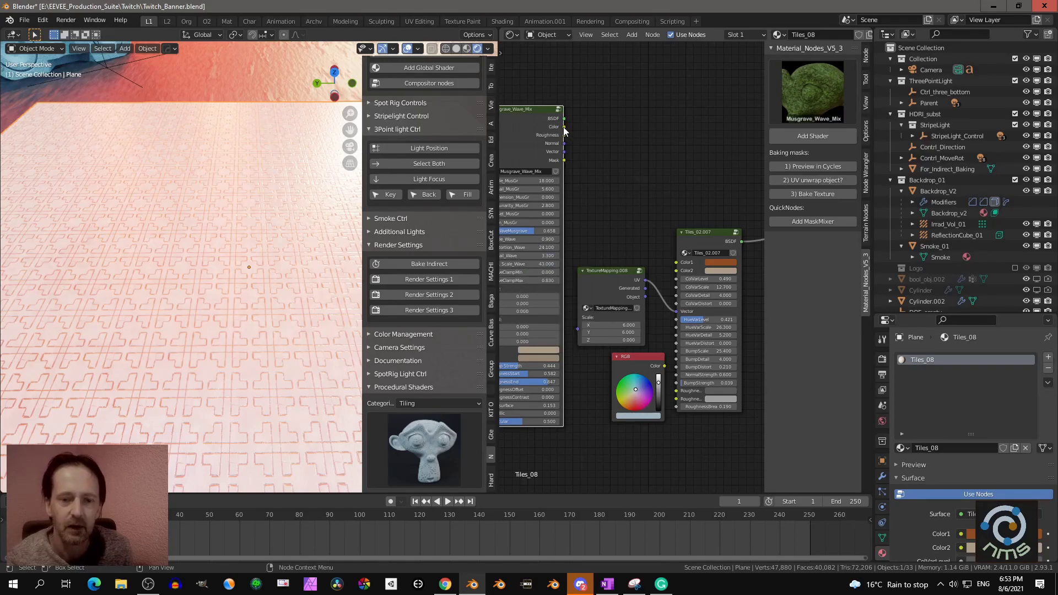
Connect the Color output of Musgrave_Wave_Mix to the Color2 input of Tiles_02.007 and check the tiled plane
left_click_drag(564, 128, 679, 270)
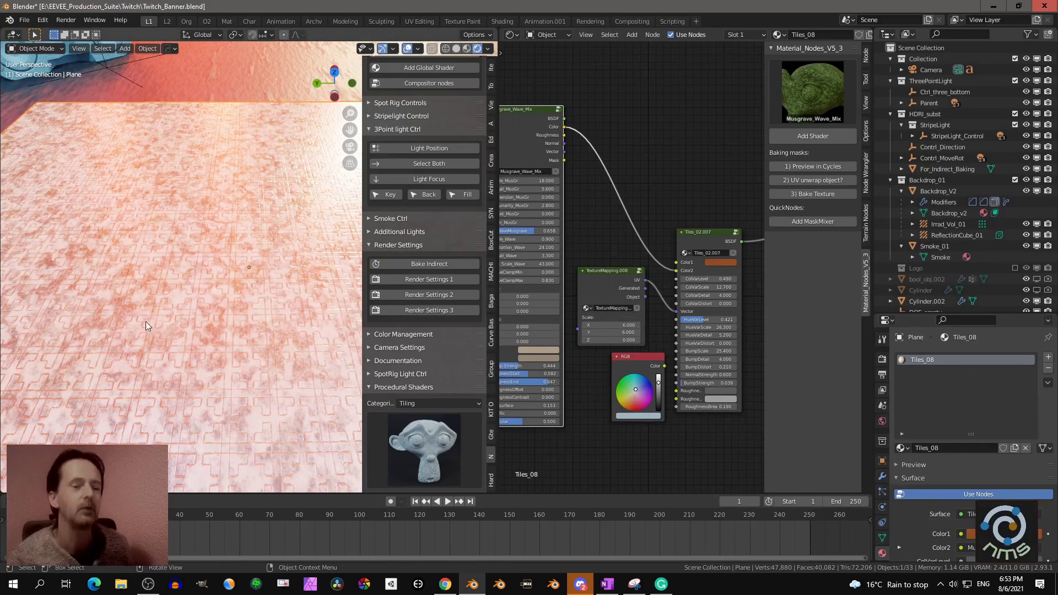
middle_click_drag(185, 320, 237, 331)
middle_click_drag(589, 294, 628, 294)
scroll(580, 254, "up", 1)
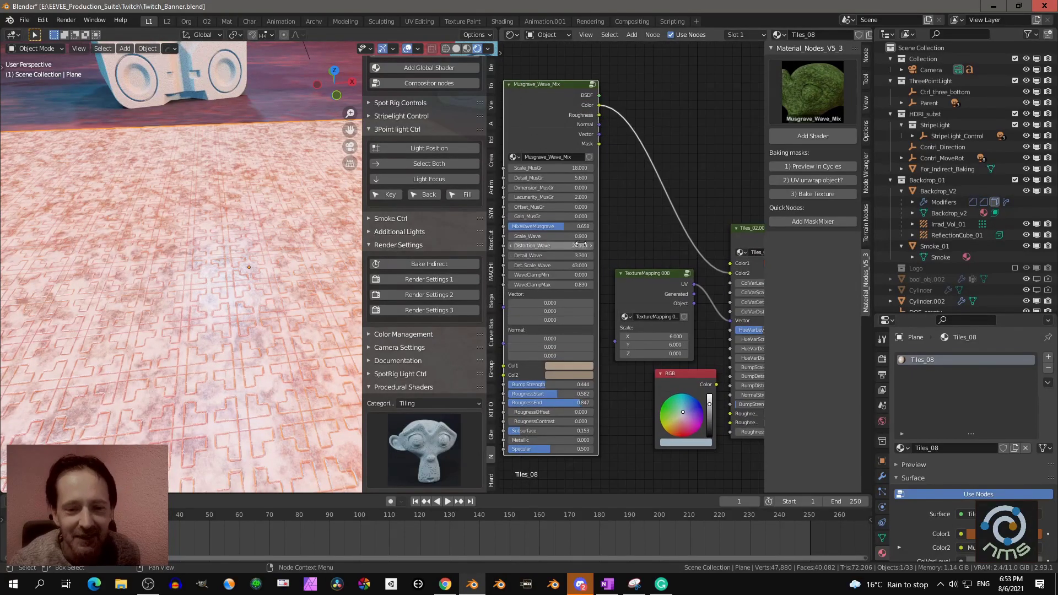
Brighten Col2 of Musgrave_Wave_Mix to value 0.704, and set Scale_MusGr to 52.4 and Scale_Wave to 5.7
left_click(563, 375)
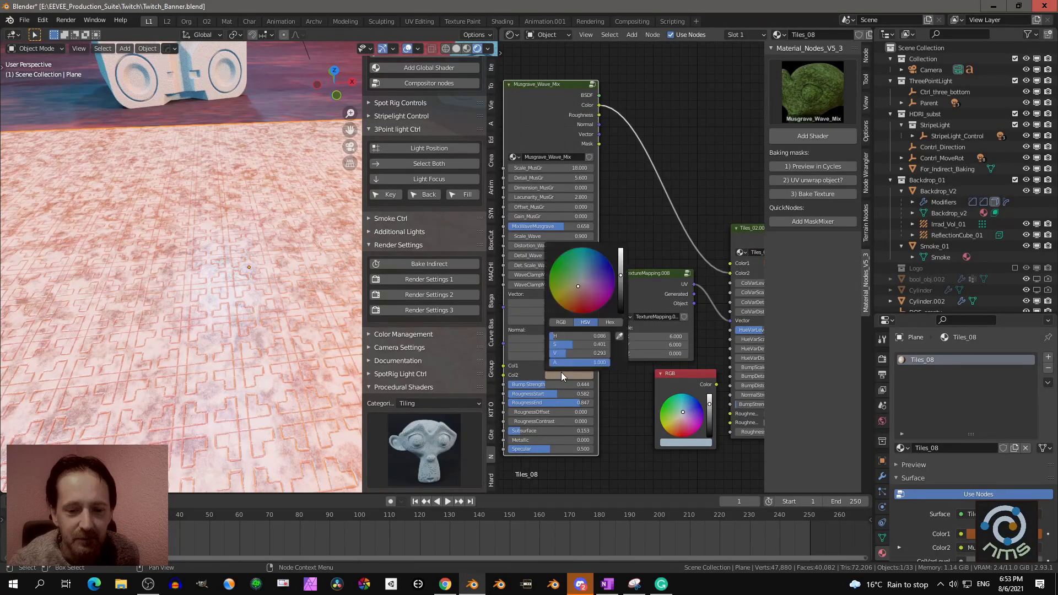
left_click_drag(623, 280, 621, 255)
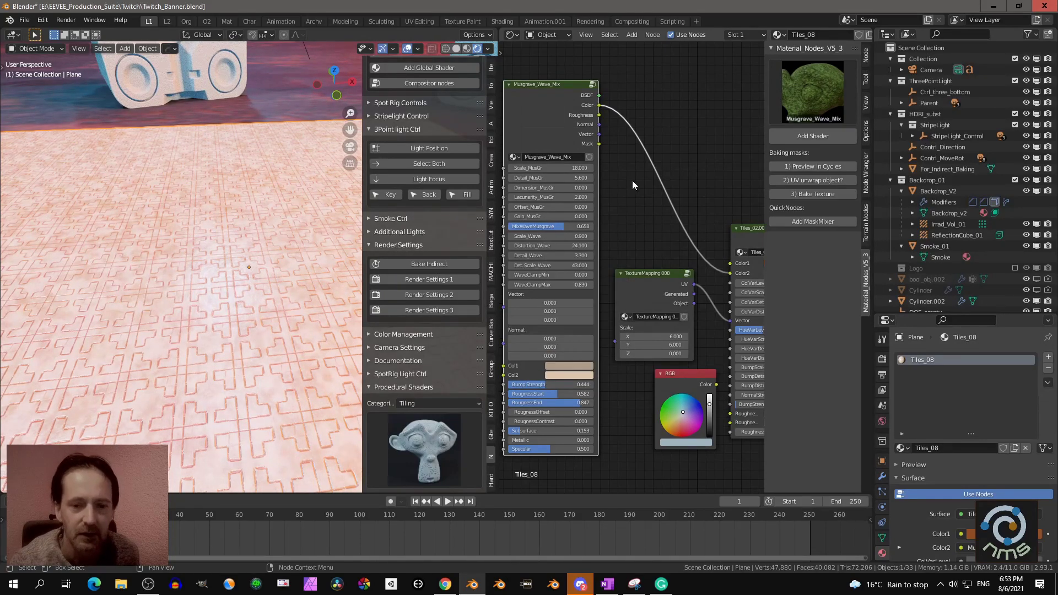
left_click_drag(551, 168, 568, 167)
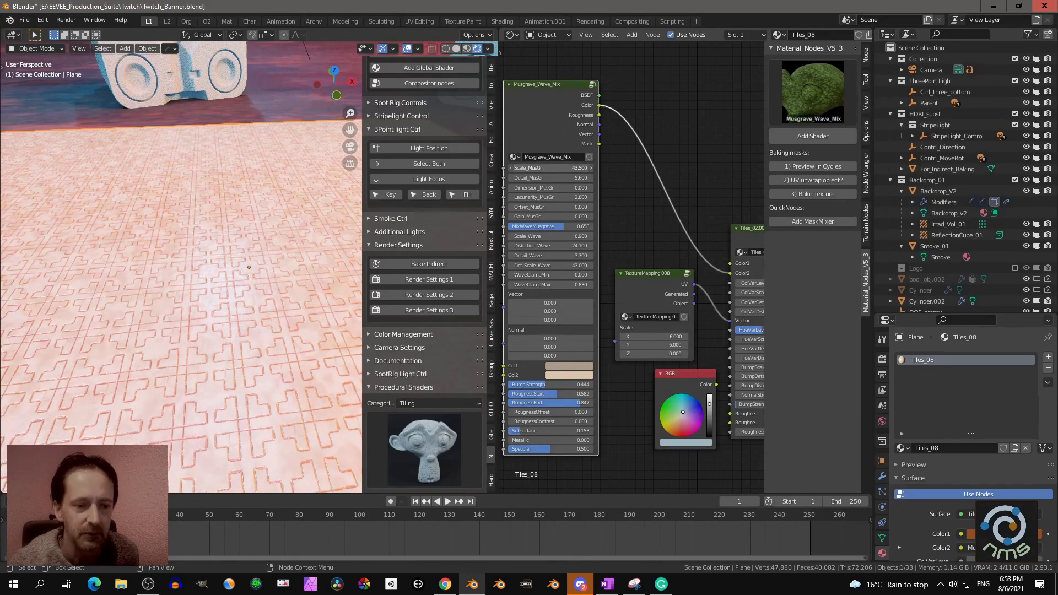
mouse_move(545, 237)
left_mouse_down()
mouse_move(582, 236)
mouse_move(568, 236)
left_mouse_up()
middle_click_drag(193, 259, 213, 302)
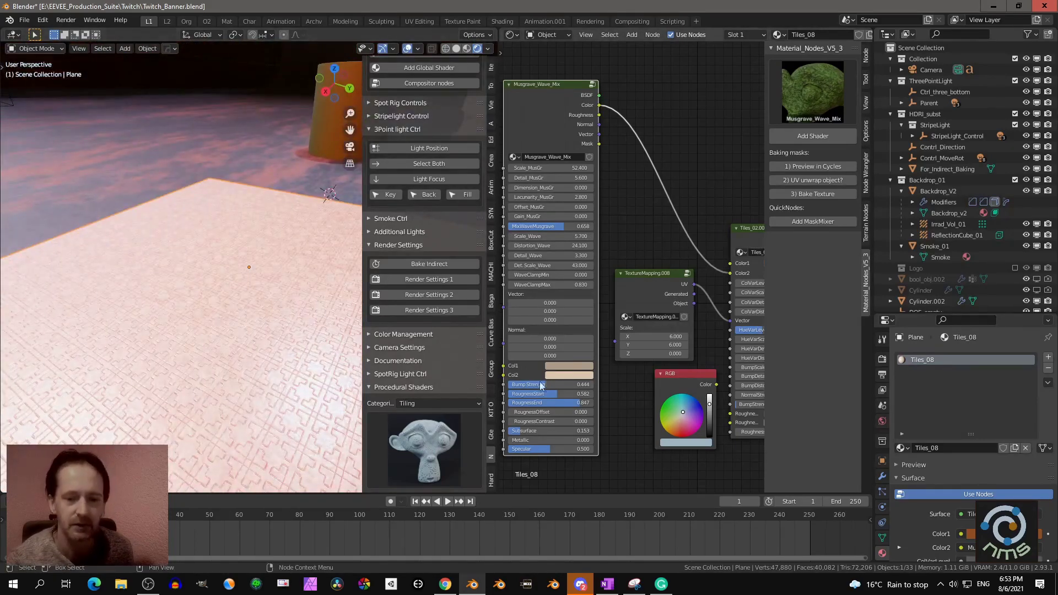
Try a darker Col1 on the Musgrave_Wave_Mix node and lower Col2 to value 0.270
left_click(565, 368)
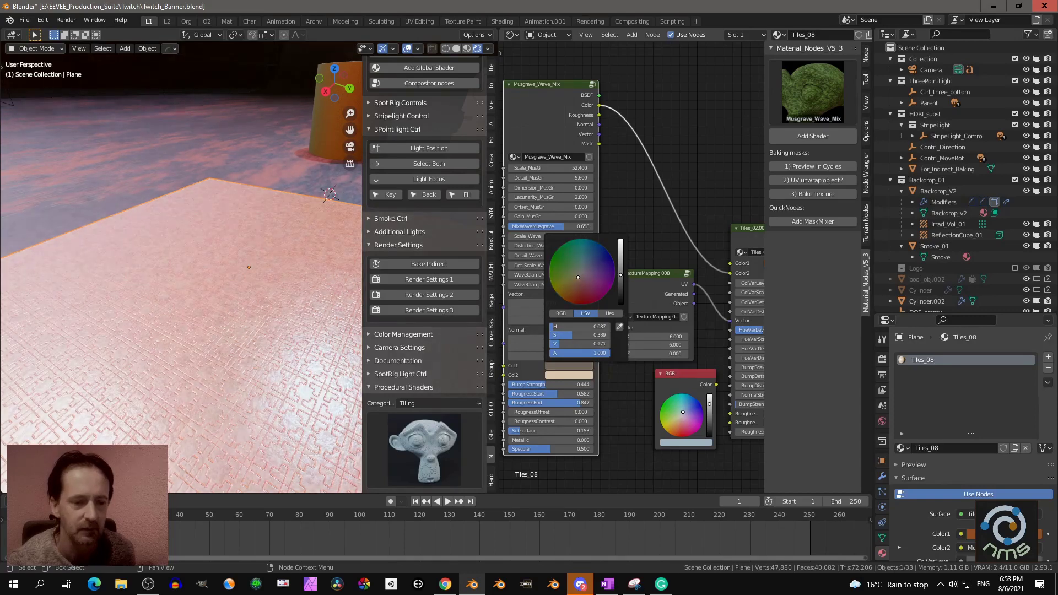
left_click(571, 376)
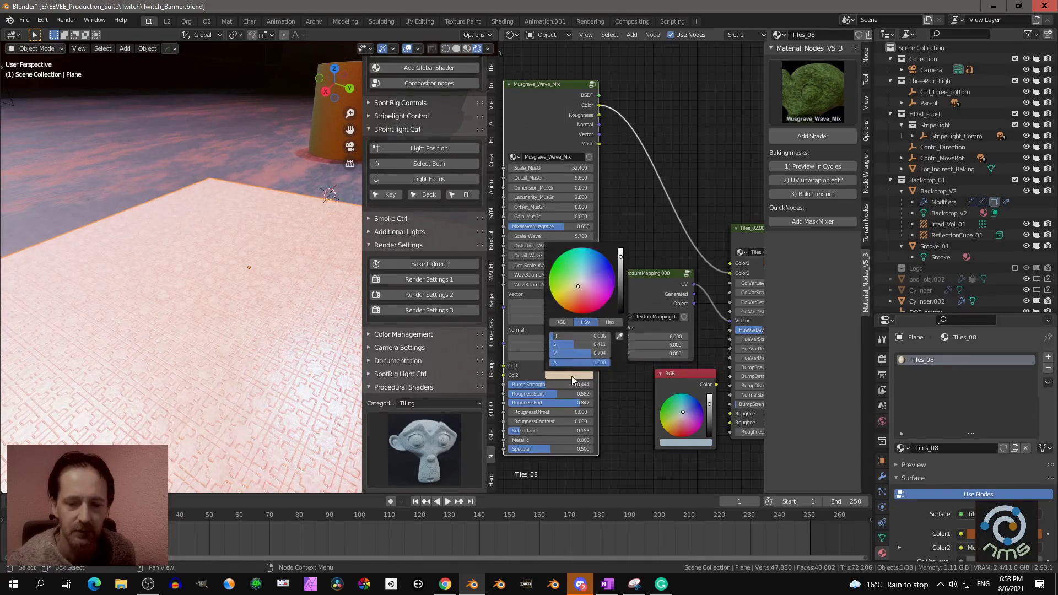
left_click_drag(621, 266, 621, 276)
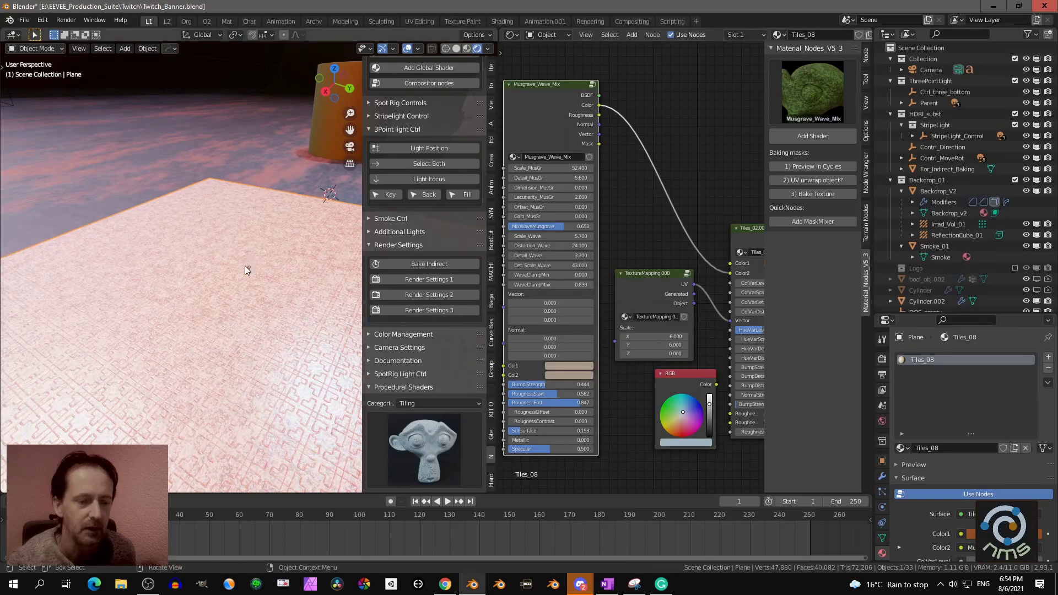
Set Scale_MusGr to 0.9 and Scale_Wave to 4.1 on the Musgrave_Wave_Mix node
middle_click_drag(245, 266, 320, 273)
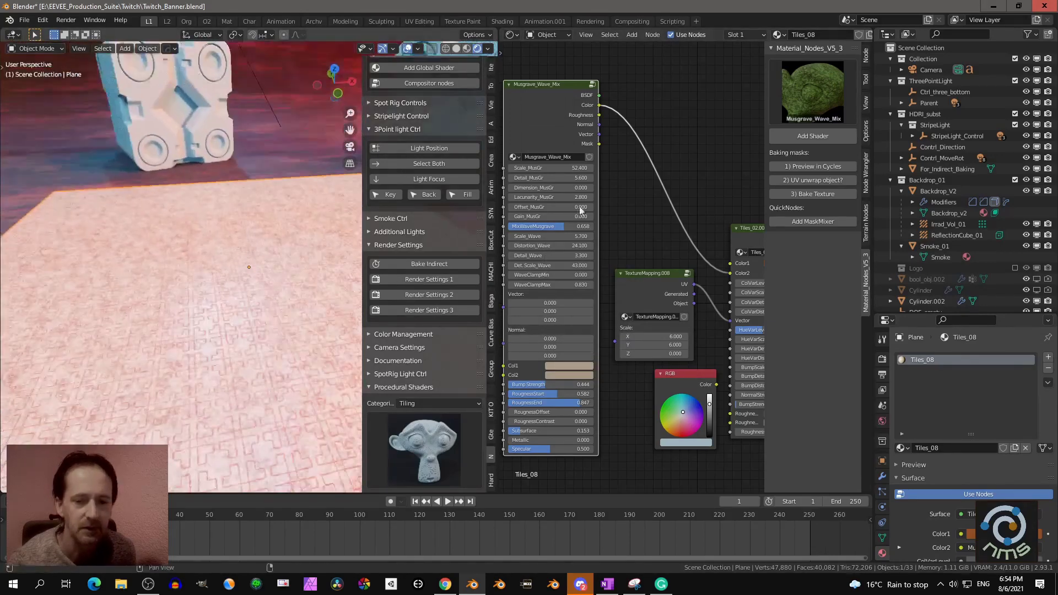
left_click_drag(551, 167, 523, 167)
mouse_move(553, 236)
left_mouse_down()
mouse_move(541, 235)
mouse_move(556, 237)
left_mouse_up()
left_click_drag(565, 168, 516, 168)
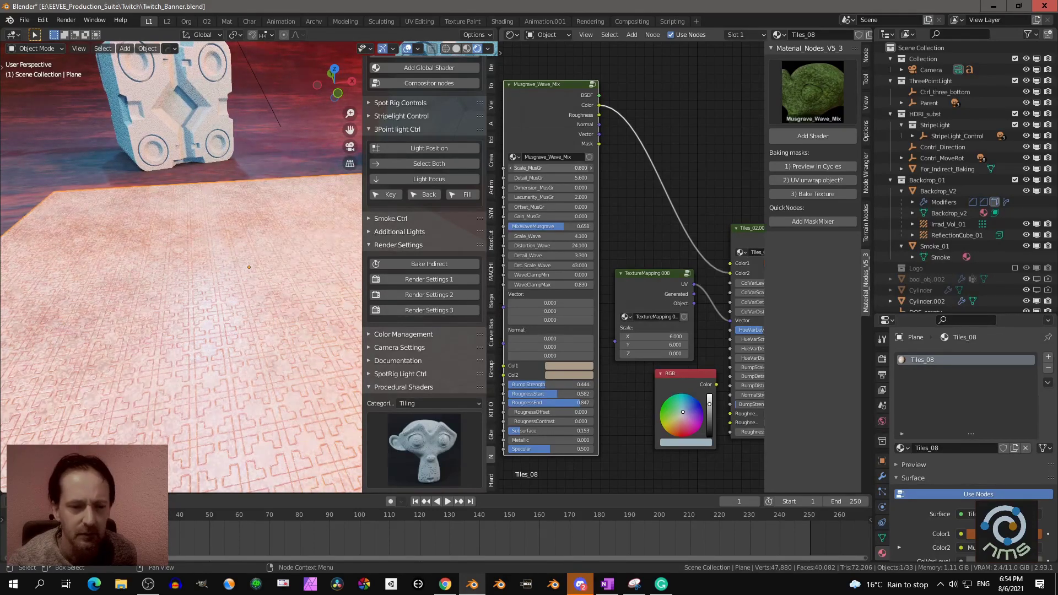
Raise the value of Col2 on the Musgrave_Wave_Mix node to 0.704
left_click(566, 376)
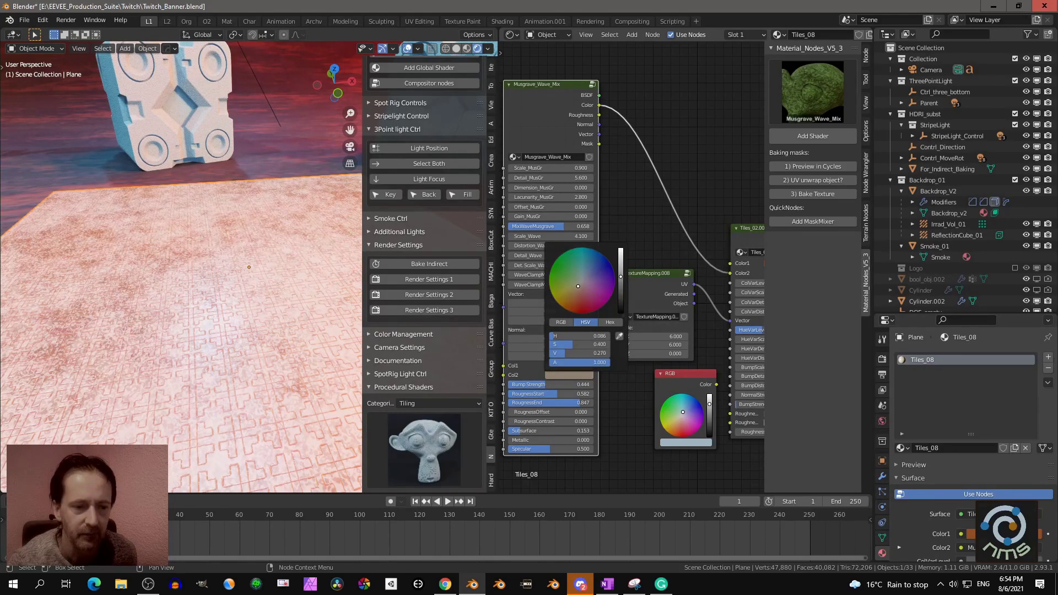
scroll(573, 284, "up", 6, "ctrl")
scroll(579, 284, "up", 1, "ctrl")
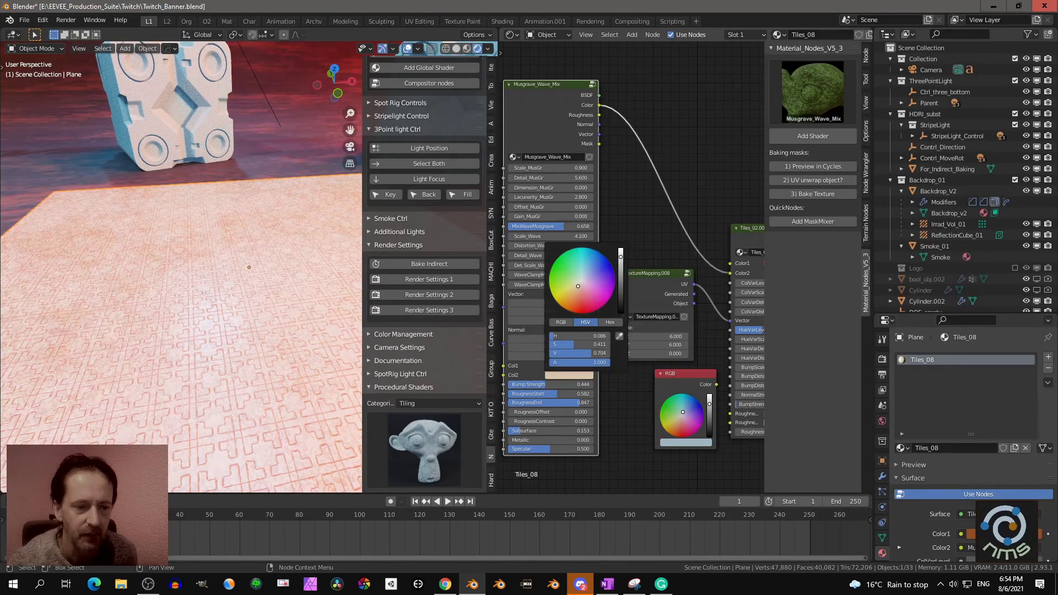
Examine the tile pattern and surface shading of the floor plane from several angles and up close
middle_click_drag(154, 292, 303, 282)
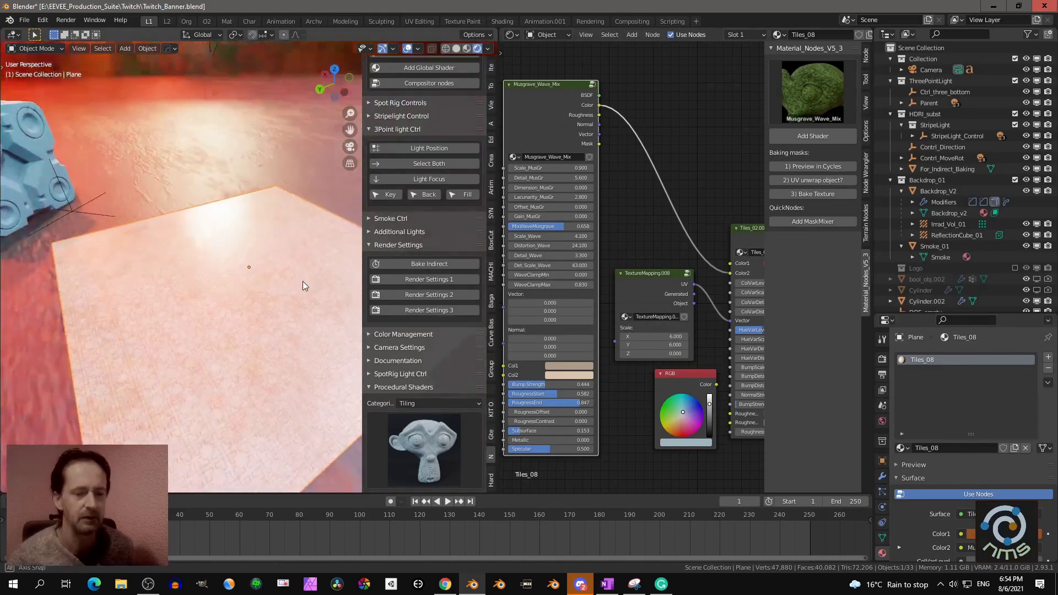
scroll(650, 317, "down", 3)
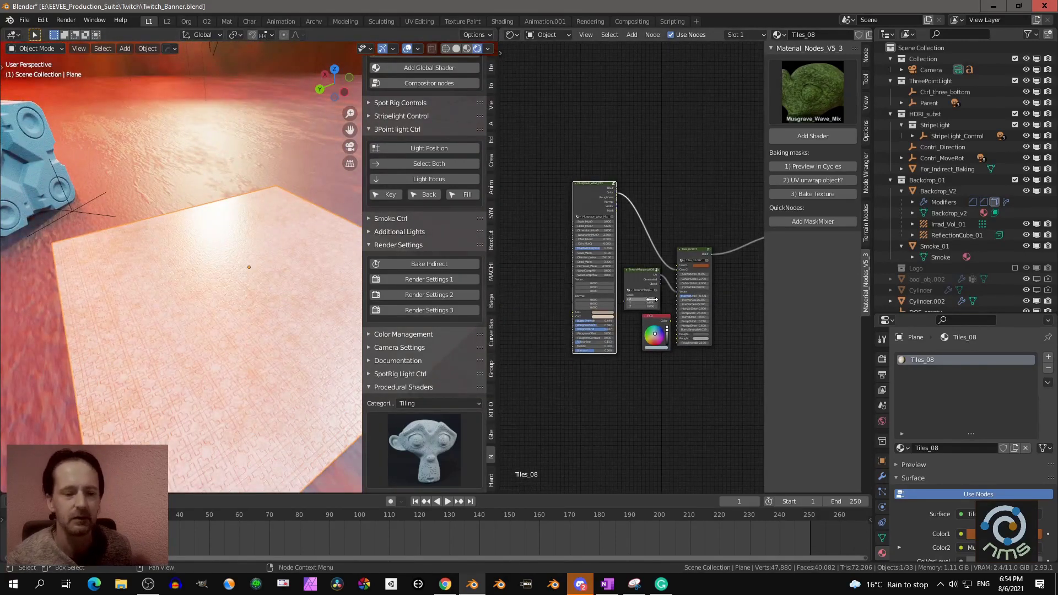
scroll(652, 299, "up", 1)
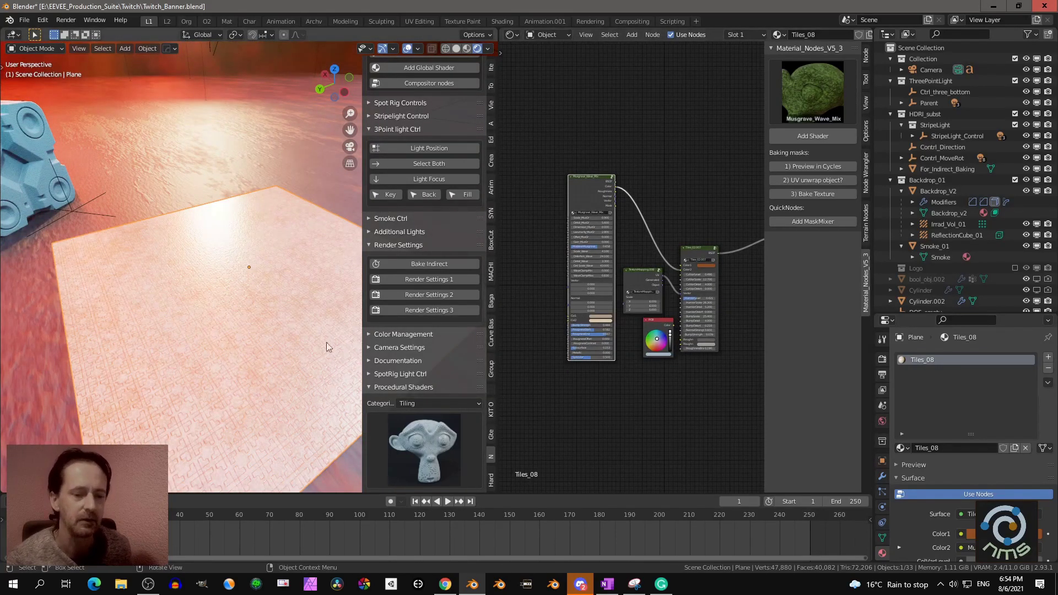
middle_click_drag(329, 348, 300, 203)
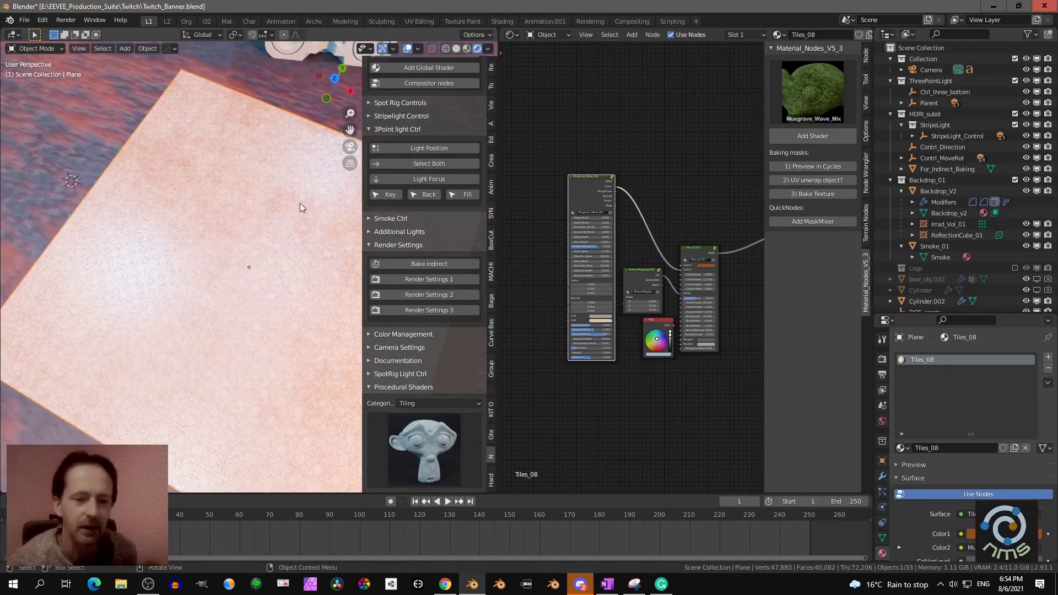
middle_click_drag(264, 295, 294, 244)
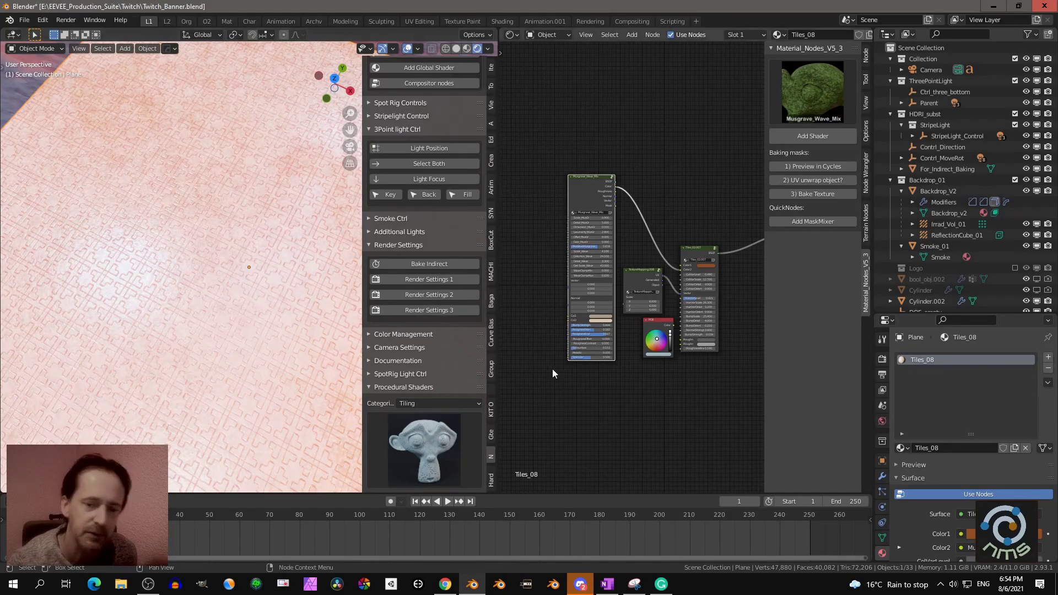
Add a Voronoi_Wave_Diff shader node to the Tiles_08 material and place it before the Musgrave_Wave_Mix node
scroll(634, 313, "up", 3)
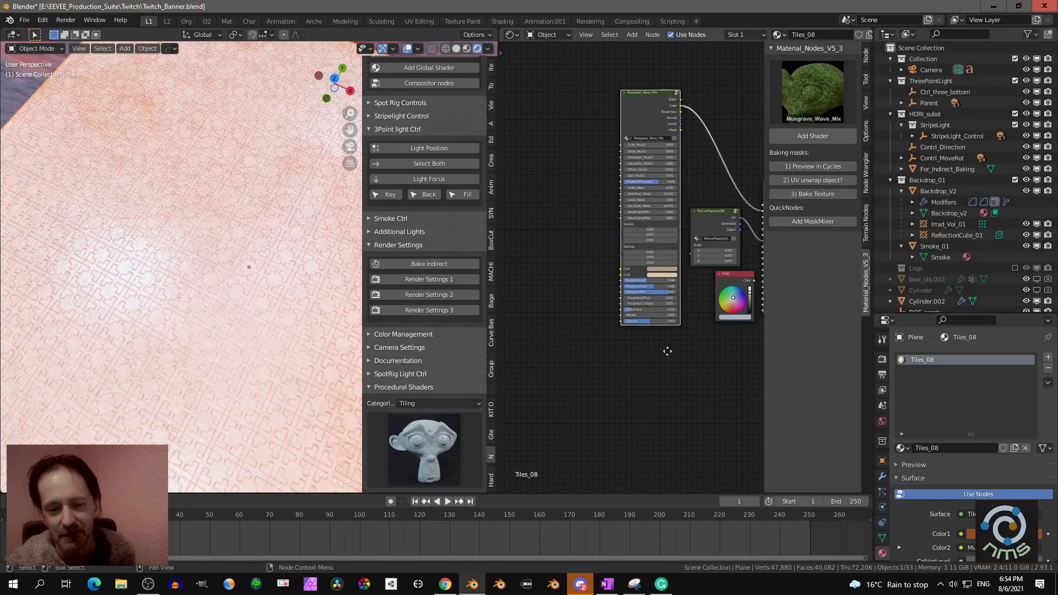
middle_click_drag(667, 350, 684, 333)
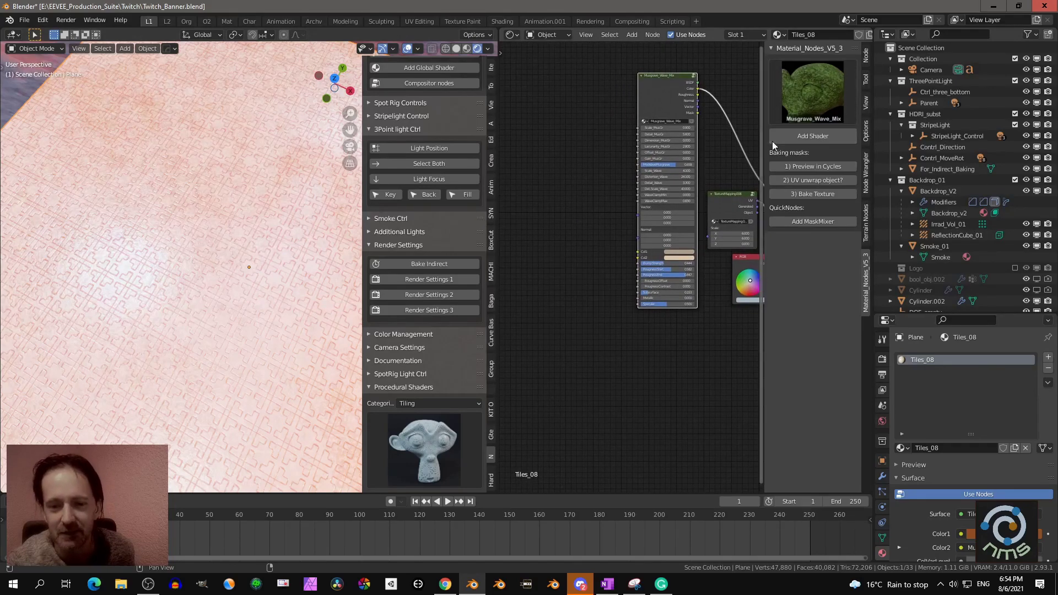
left_click(813, 94)
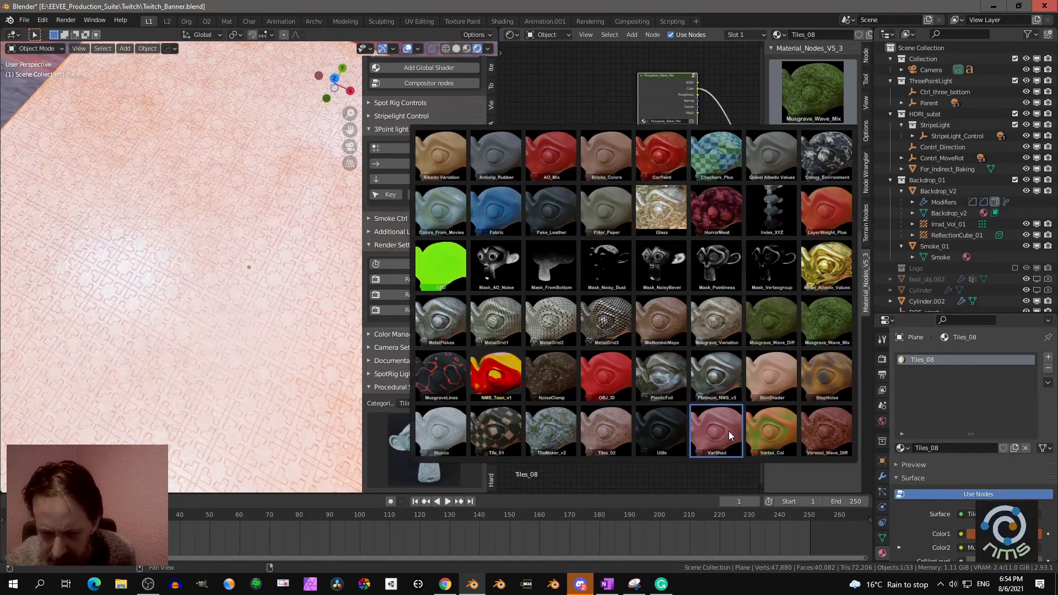
left_click(822, 441)
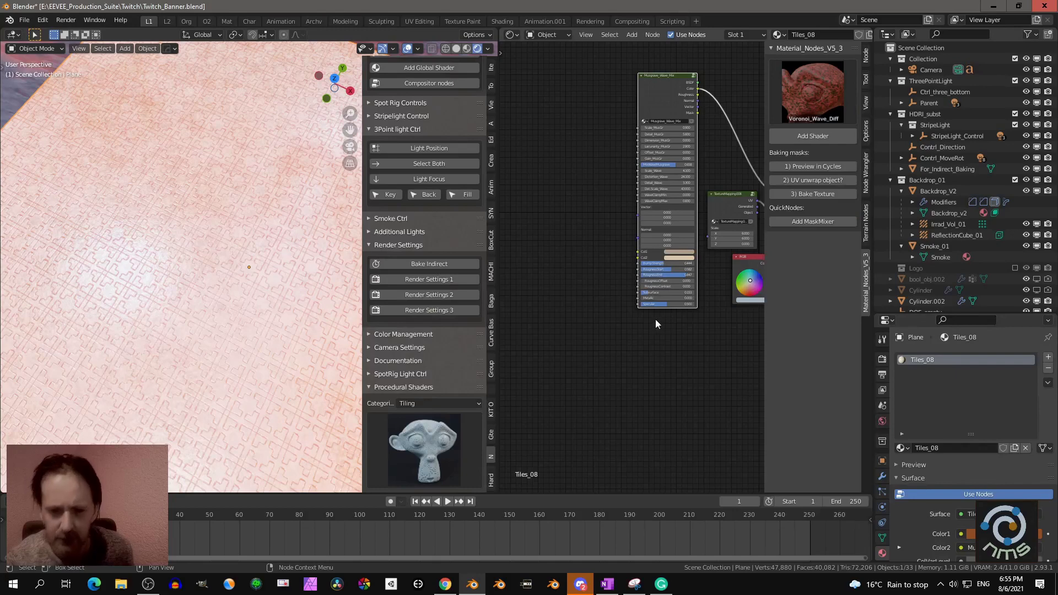
left_click(804, 140)
left_click(617, 148)
left_click_drag(617, 148, 562, 176)
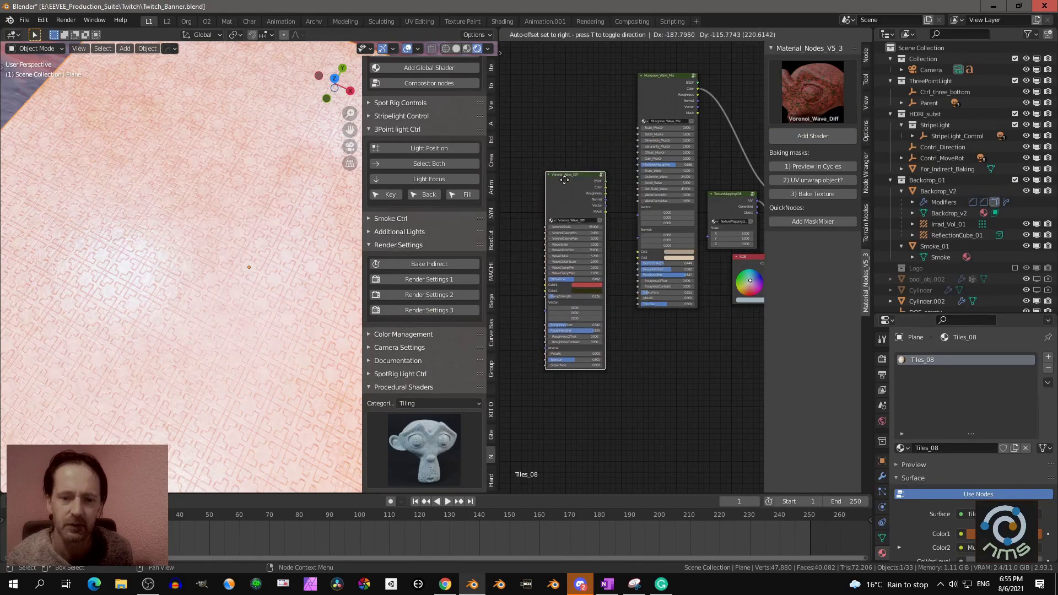
Sample beige from the Musgrave_Wave_Mix colour swatches into Color1 of the Voronoi_Wave_Diff node and set its Color2 to pale yellow
scroll(613, 246, "up", 1)
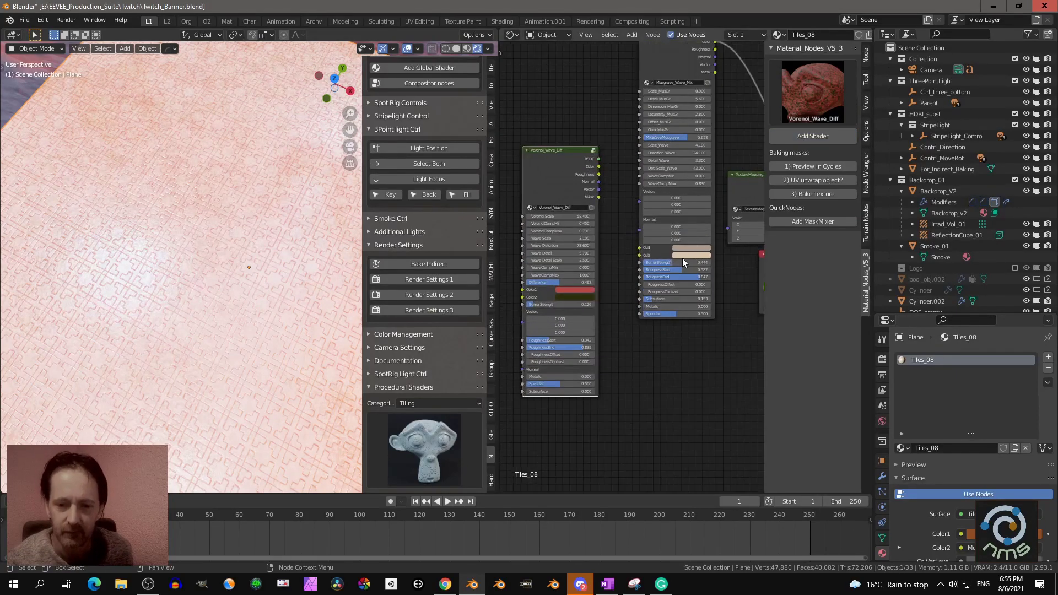
left_click(573, 290)
left_click(615, 259)
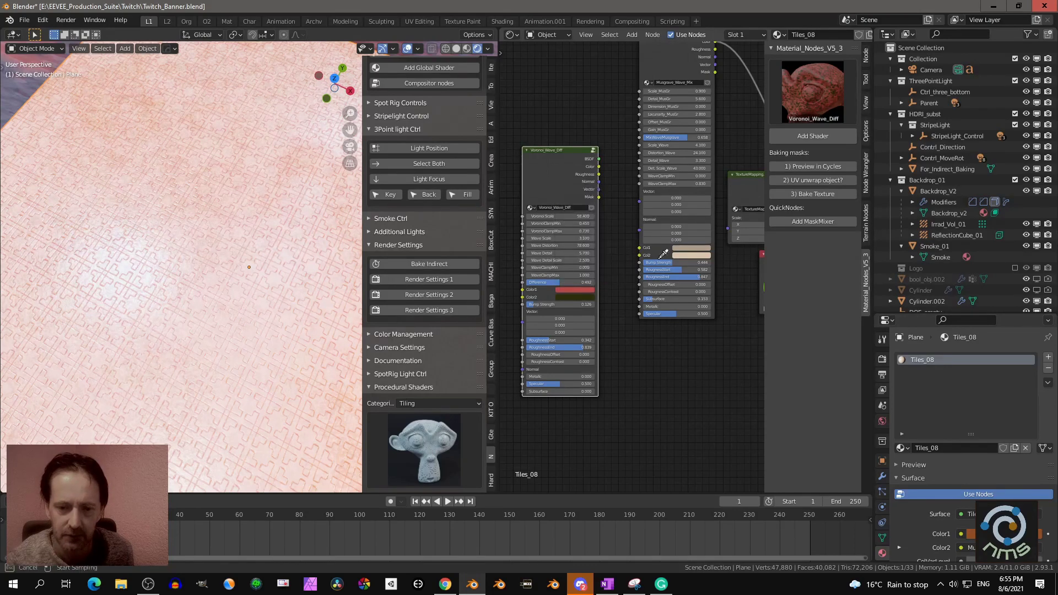
right_click(684, 251)
left_click(565, 298)
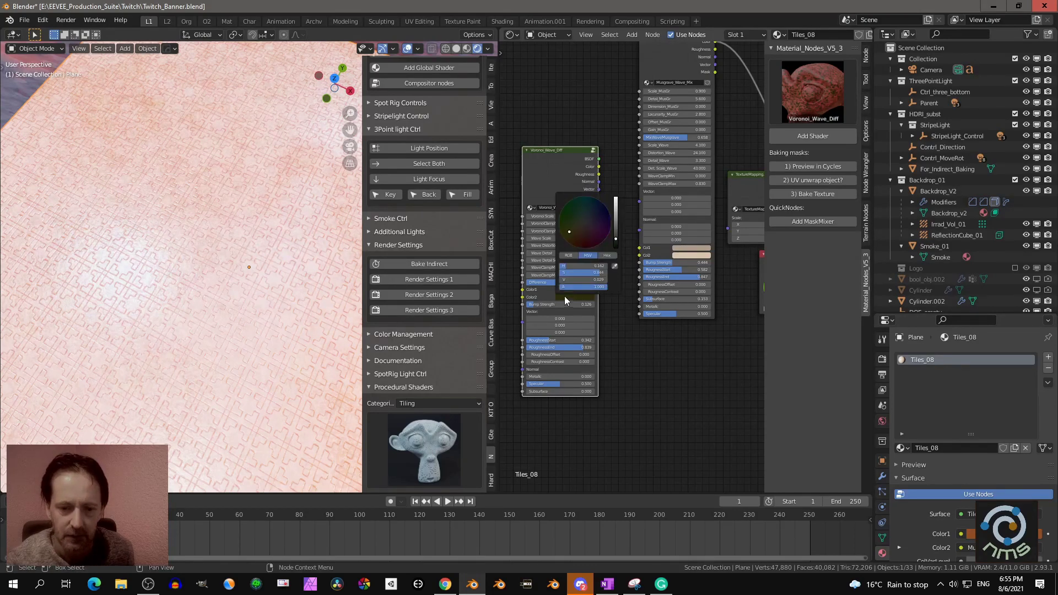
left_click(615, 266)
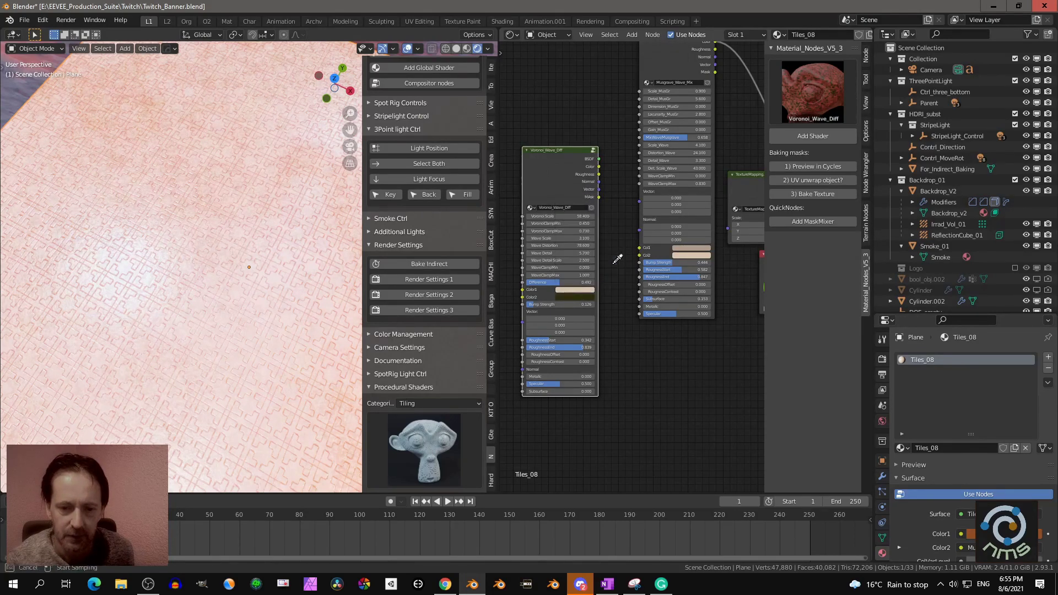
left_click(573, 291)
left_click(574, 298)
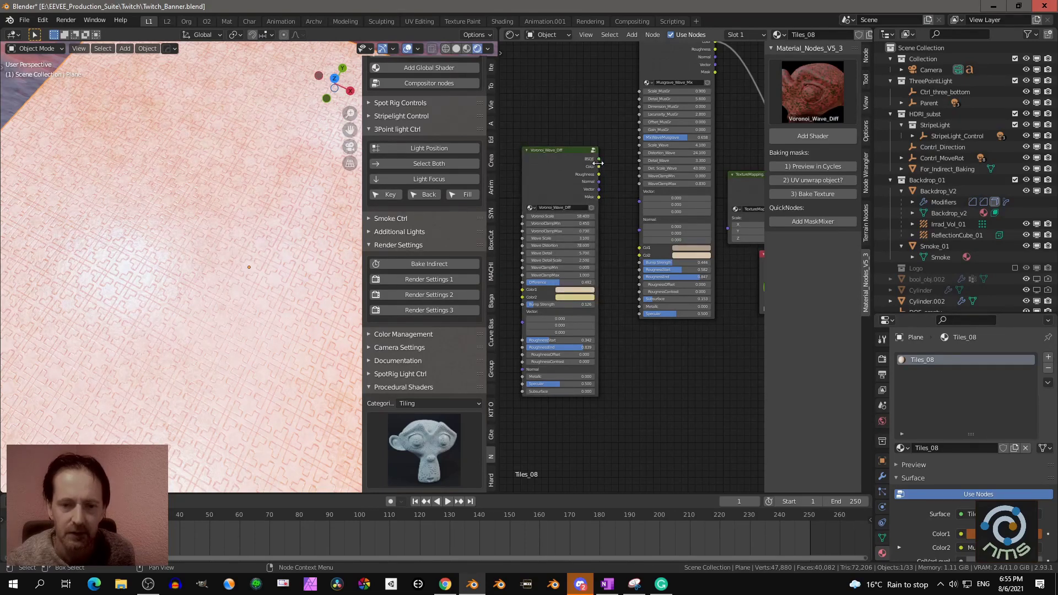
Connect the Color output of Voronoi_Wave_Diff to Col2 of Musgrave_Wave_Mix, and darken Color2 to a muted olive
left_click_drag(599, 166, 640, 256)
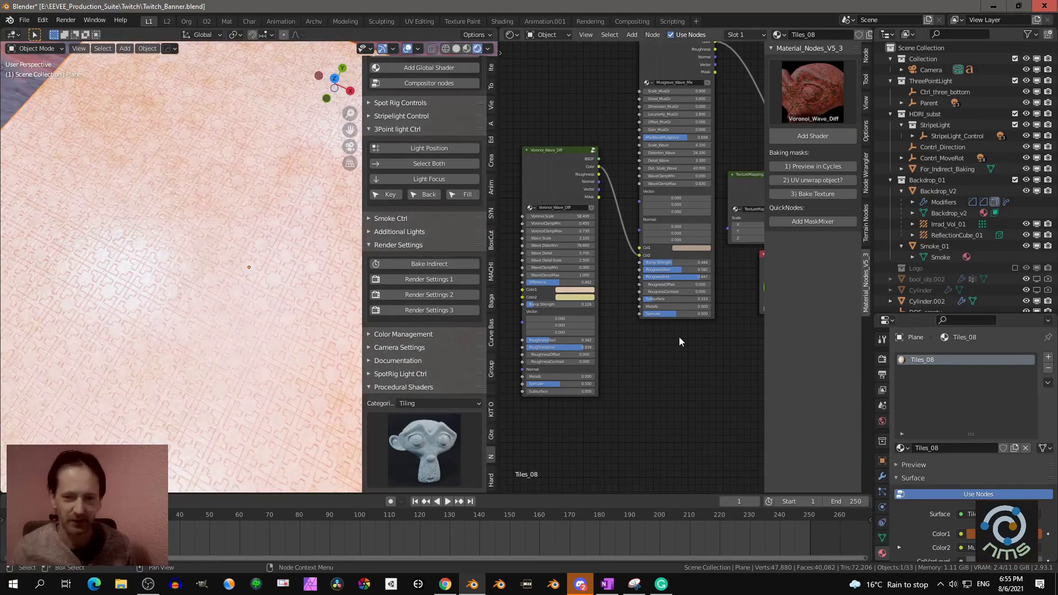
middle_click_drag(174, 227, 341, 311)
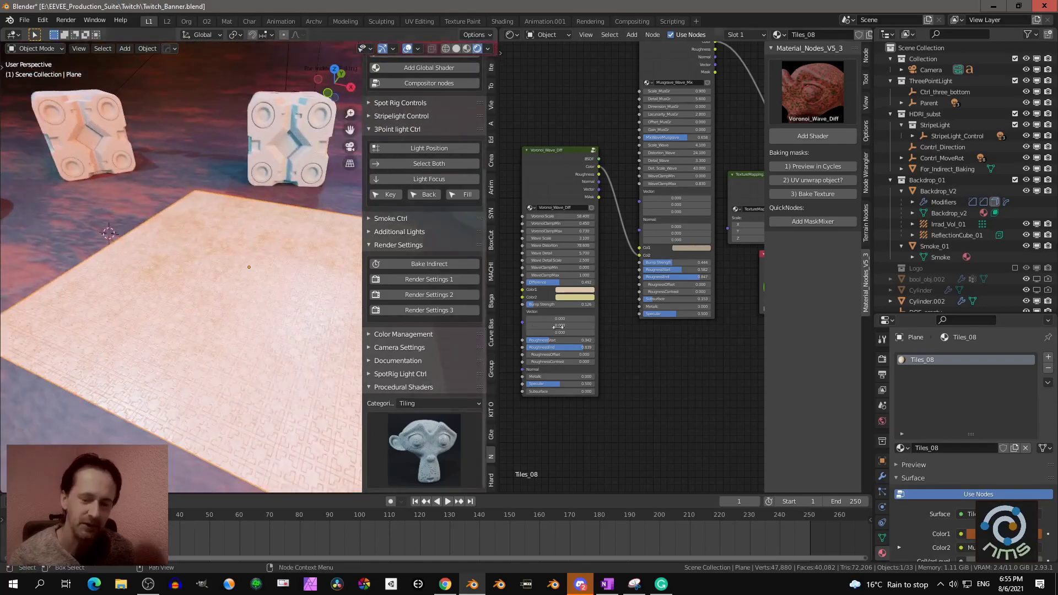
scroll(582, 311, "up", 1)
left_click(571, 305)
mouse_move(611, 201)
left_mouse_down()
mouse_move(611, 236)
mouse_move(611, 202)
left_mouse_up()
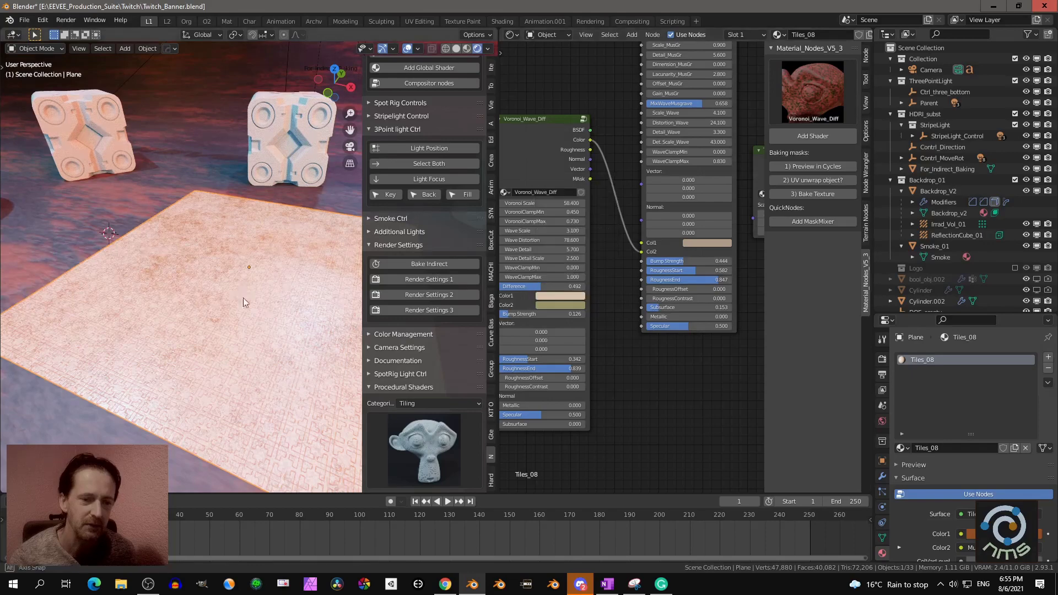
Examine the colour variation of the Tiles_08 material on the plane from close up and from farther away
middle_click_drag(243, 298, 222, 305)
scroll(296, 308, "up", 2)
scroll(290, 299, "down", 2)
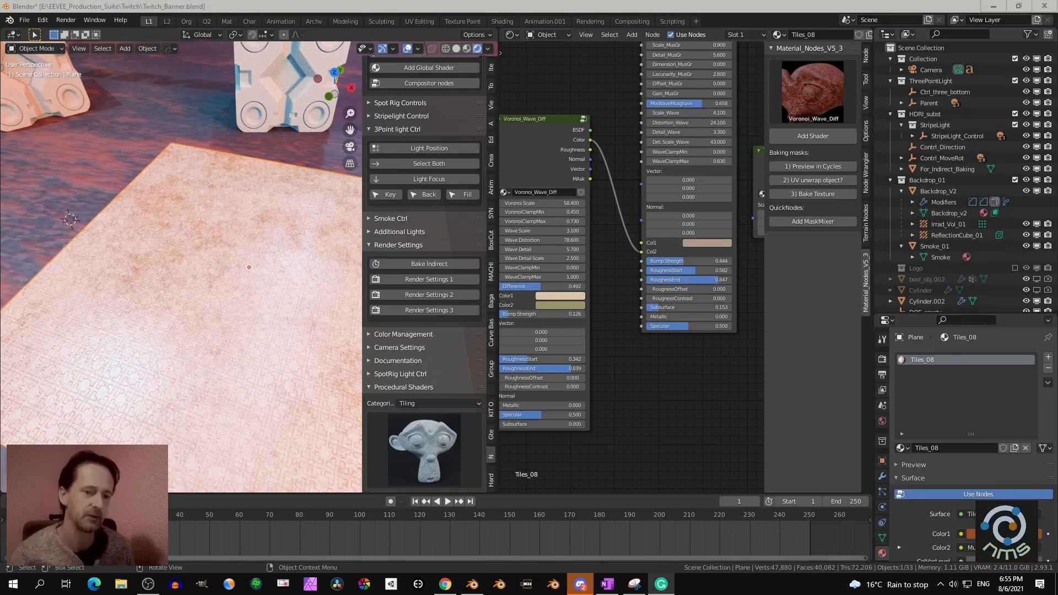
scroll(280, 221, "down", 4)
middle_click_drag(280, 221, 114, 147)
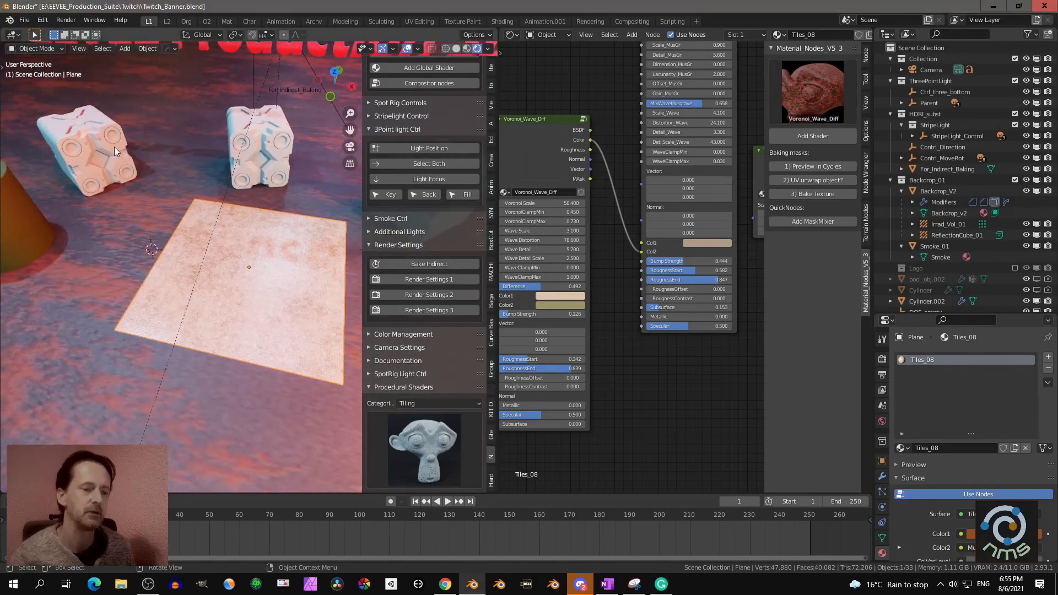
Select the GeoTechDemo.001 block and examine its Stucco_04 surface up close from several angles
left_click(114, 147)
key("KP_Decimal")
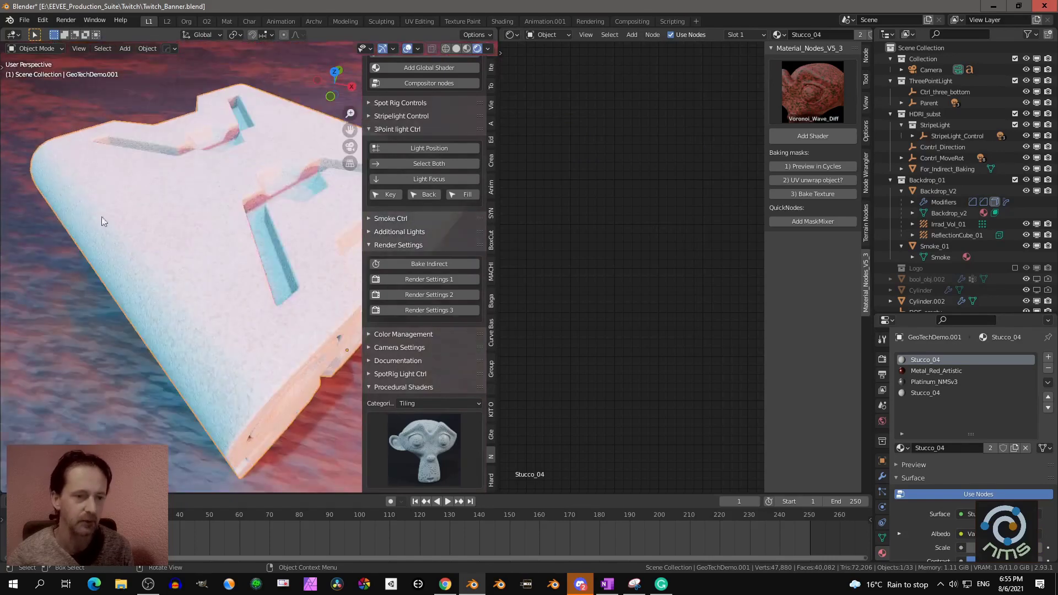
middle_click_drag(100, 216, 181, 160)
middle_click_drag(253, 226, 206, 265)
scroll(230, 256, "down", 4)
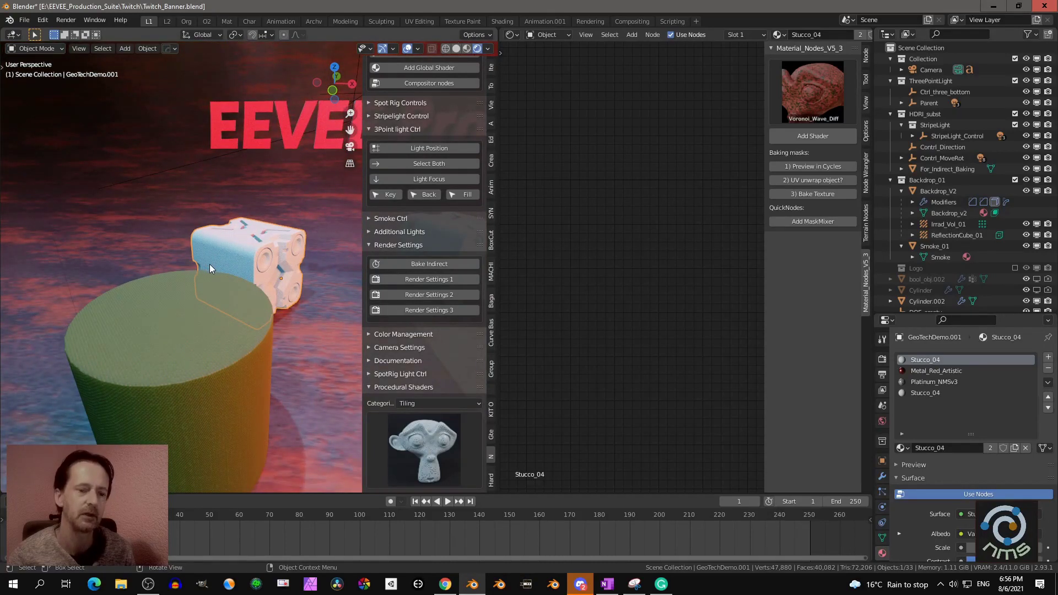
Select the Cylinder.002 object and examine its Antislip_04 surface pattern up close and from several sides
left_click(197, 309)
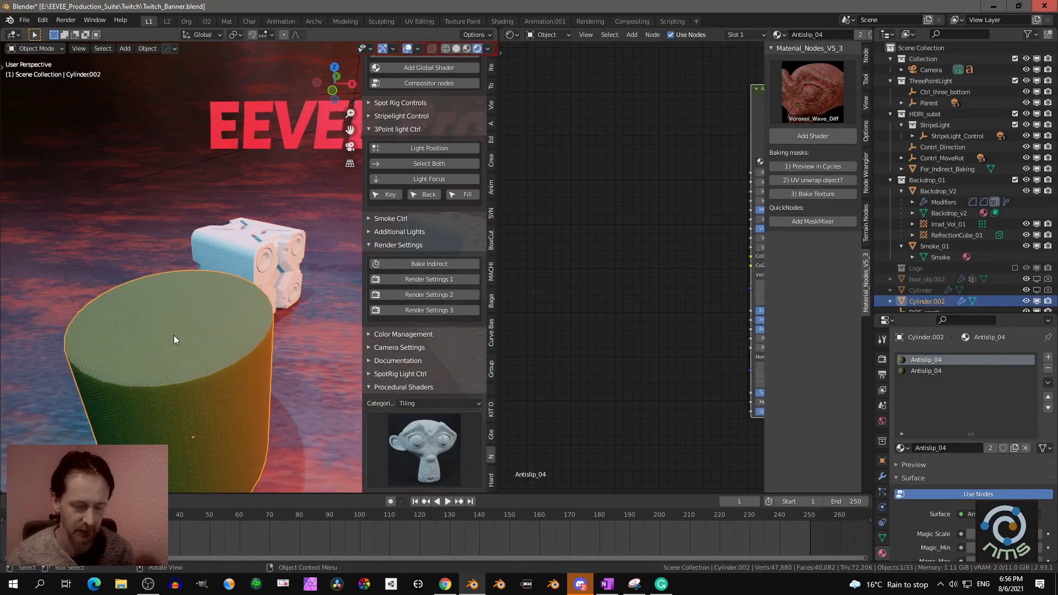
scroll(182, 329, "up", 6)
scroll(191, 320, "down", 5)
middle_click_drag(193, 296, 199, 281)
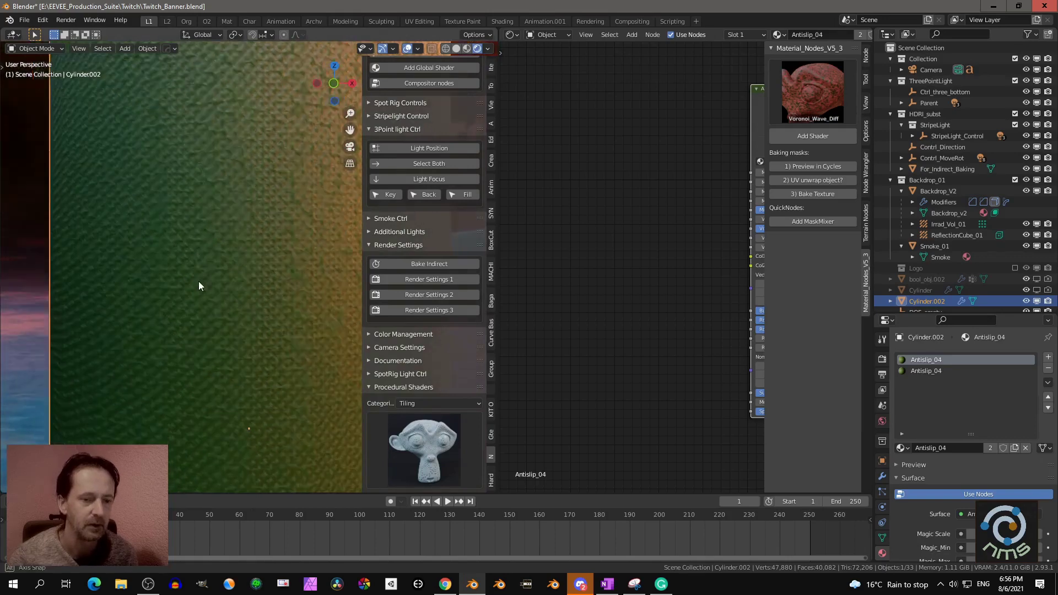
mouse_move(291, 191)
middle_mouse_down()
mouse_move(248, 190)
mouse_move(253, 164)
middle_mouse_up()
middle_click_drag(273, 250, 268, 191)
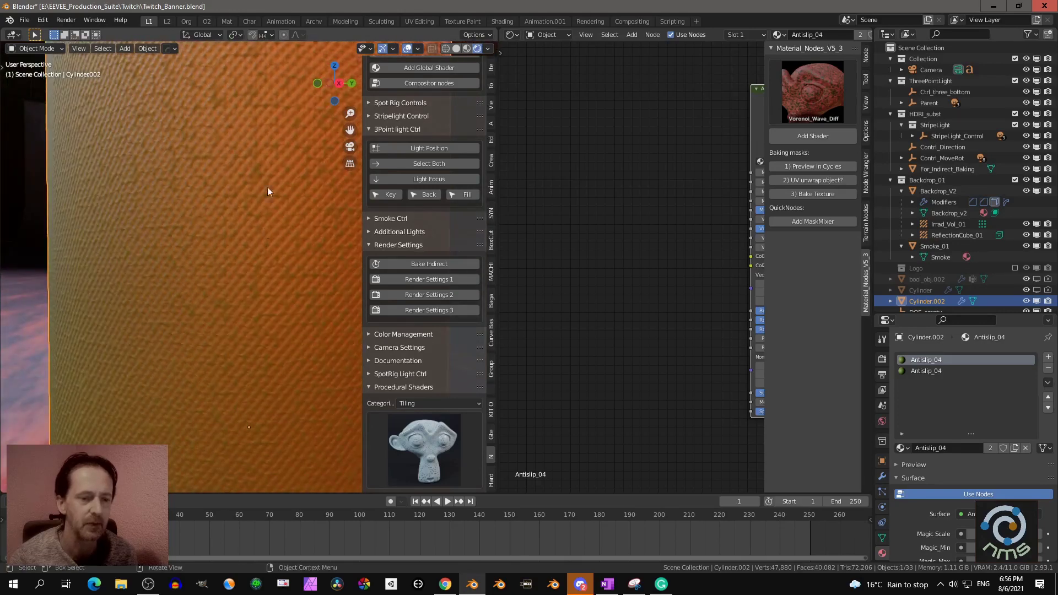
scroll(282, 258, "down", 5)
middle_click_drag(281, 270, 271, 299)
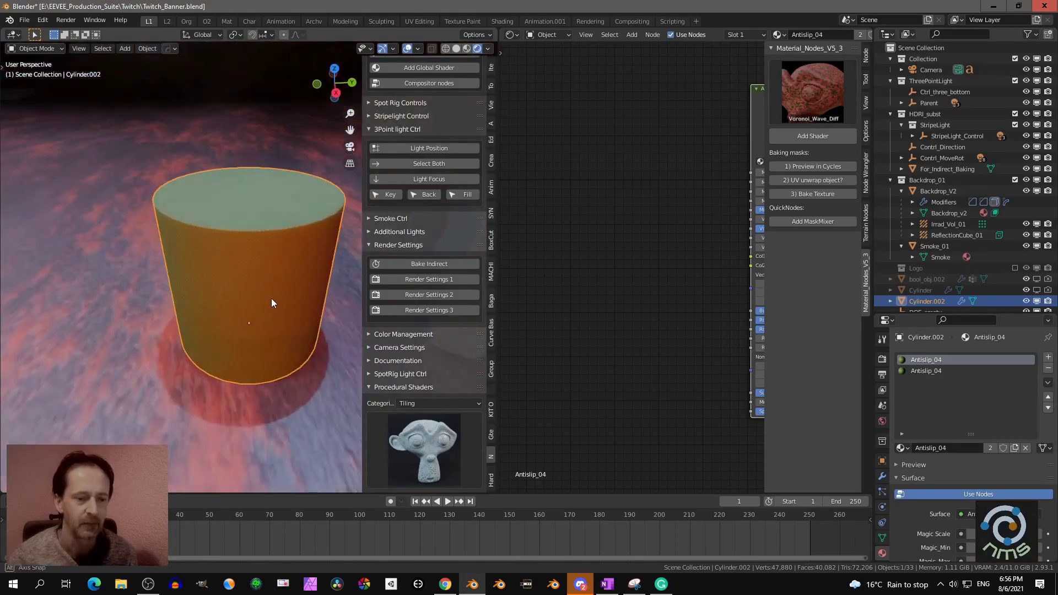
scroll(284, 306, "up", 3)
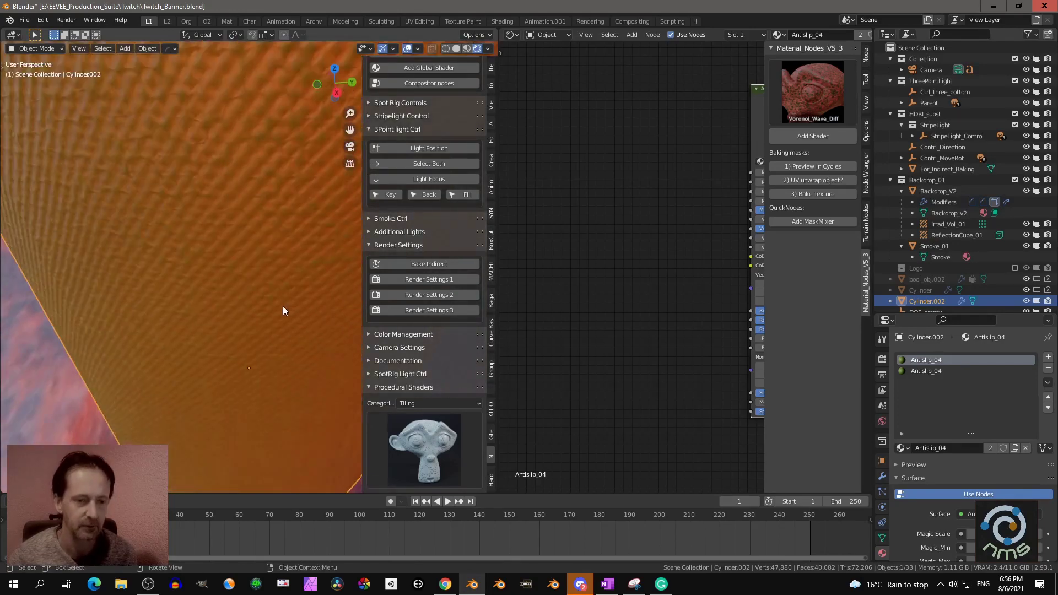
scroll(282, 304, "down", 6)
middle_click_drag(281, 303, 313, 277)
Select the GeoTechDemo.001 block again and examine the stucco on its front details
left_click(335, 233)
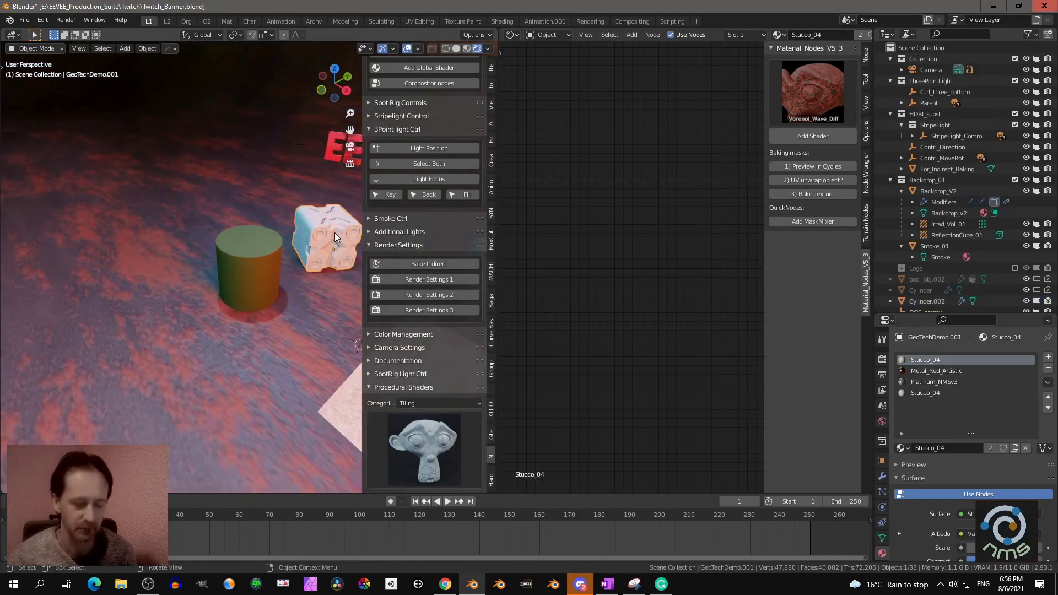
key("KP_Decimal")
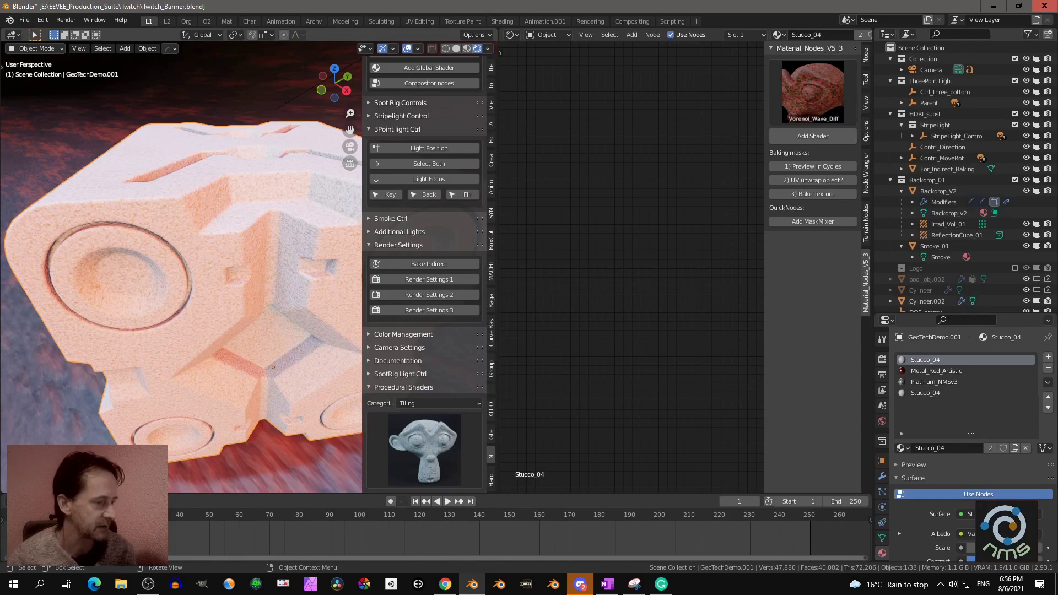
scroll(226, 345, "down", 8)
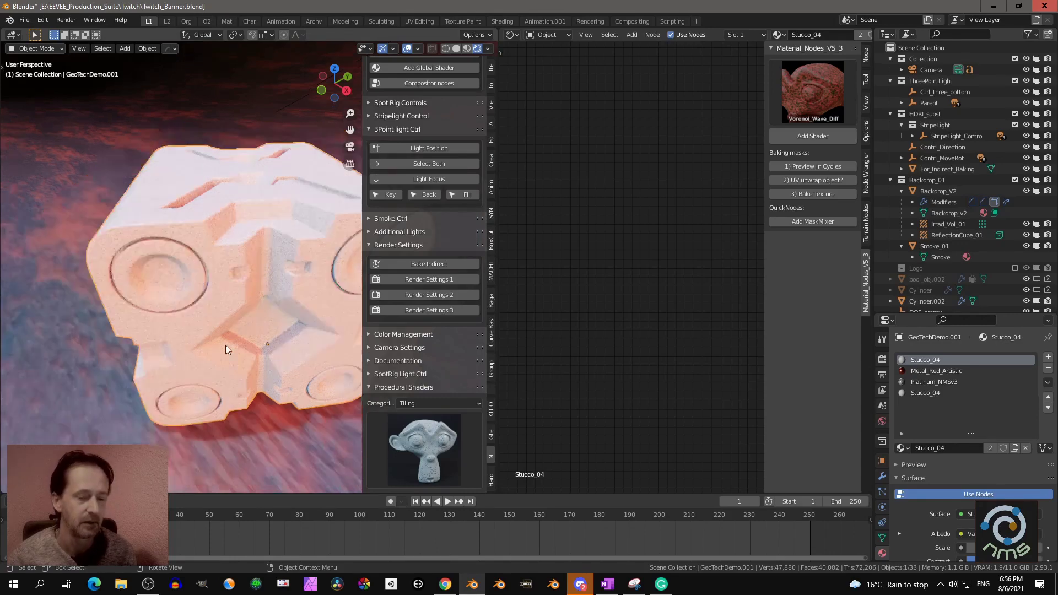
Select the tiled plane and look inside the Tiles_02.007 node group at its pattern image textures, returning to the main node tree
left_click(310, 440)
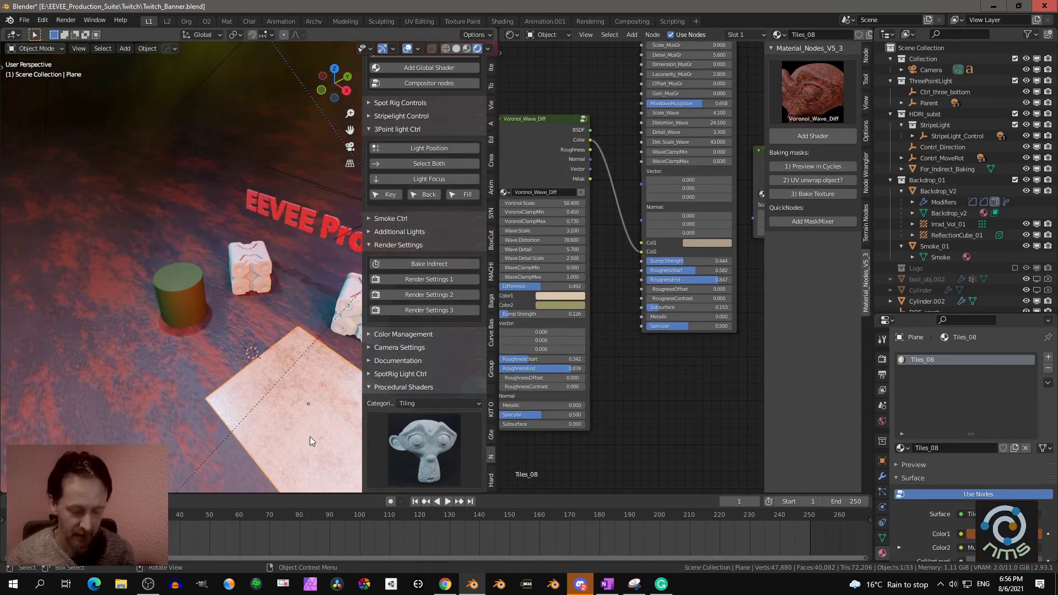
key("KP_Decimal")
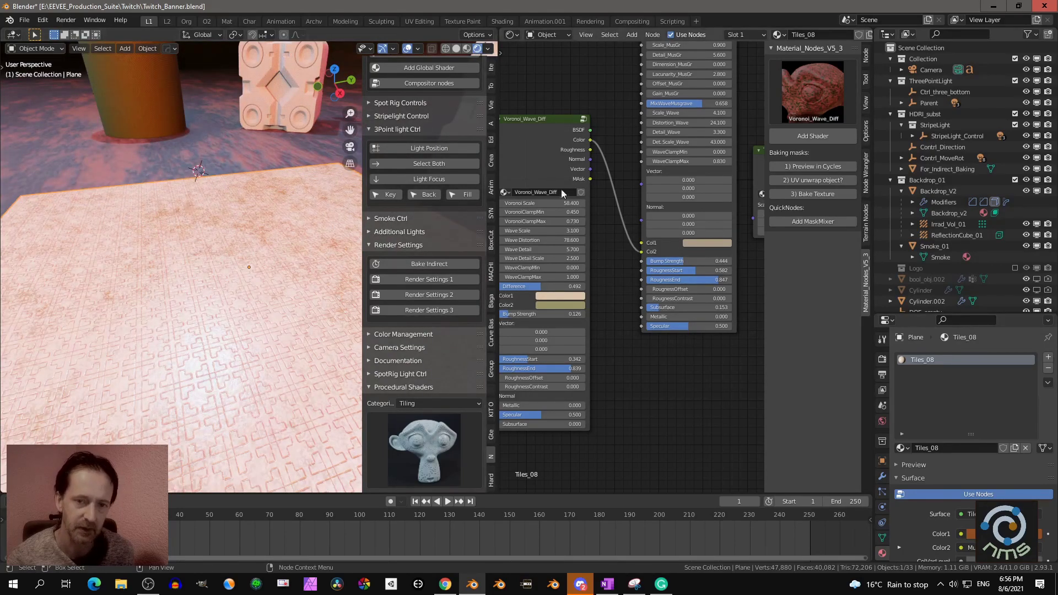
scroll(592, 147, "down", 3)
scroll(611, 170, "up", 4)
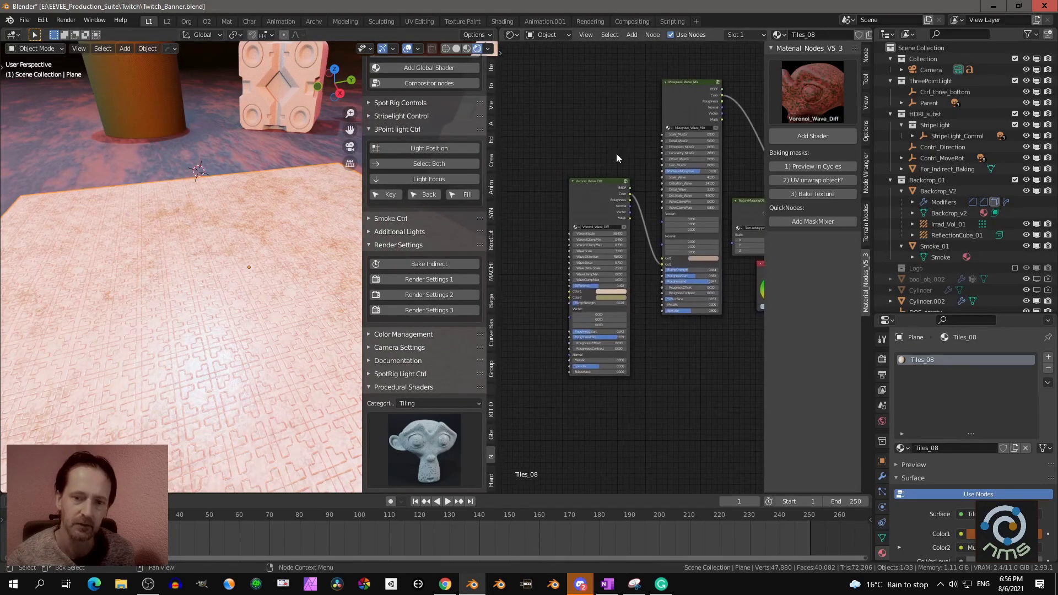
middle_click_drag(662, 141, 534, 146)
middle_click_drag(623, 184, 567, 181)
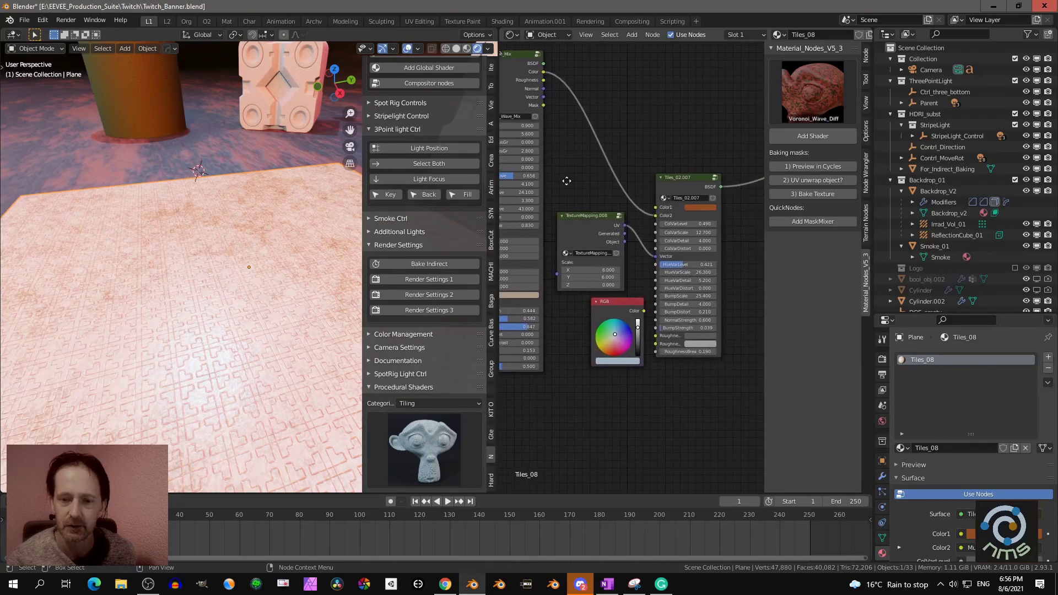
left_click(683, 183)
key("Tab")
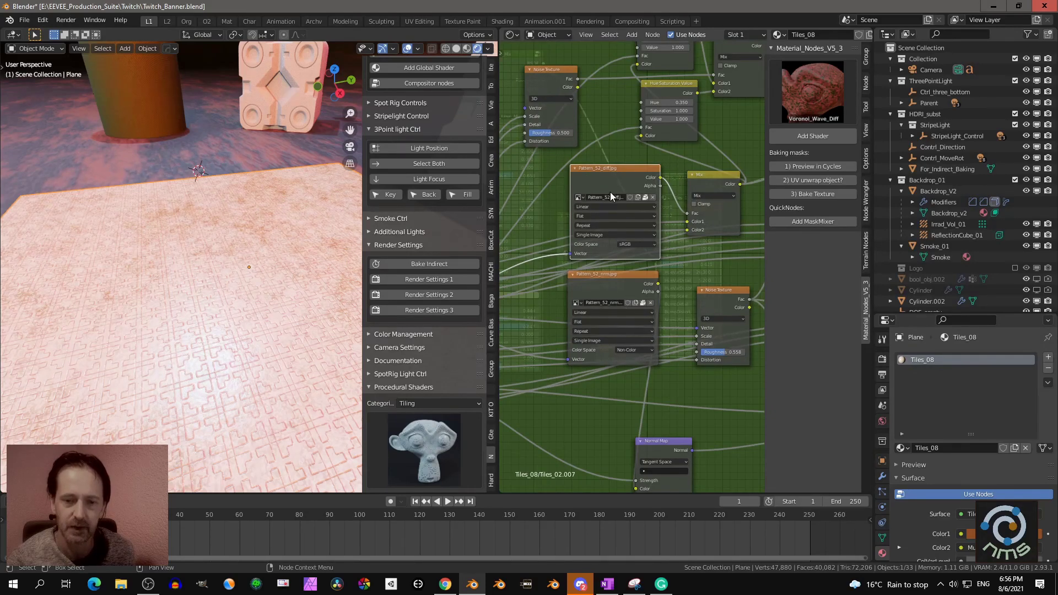
key("Tab")
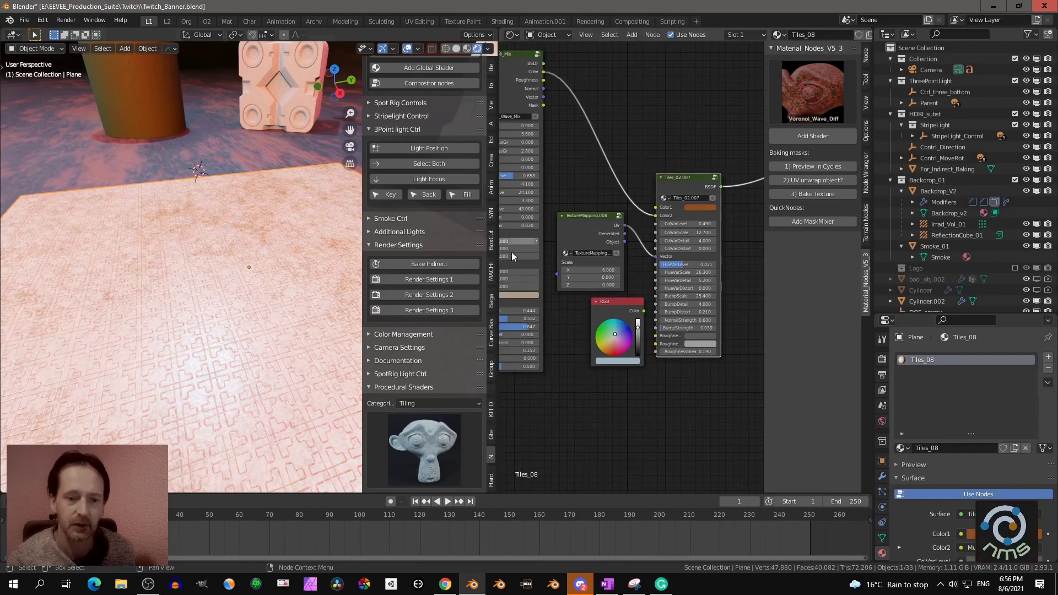
Examine the plane's finished Tiles_08 surface from several directions, including a low angle across the tile pattern
middle_click_drag(272, 289, 225, 294)
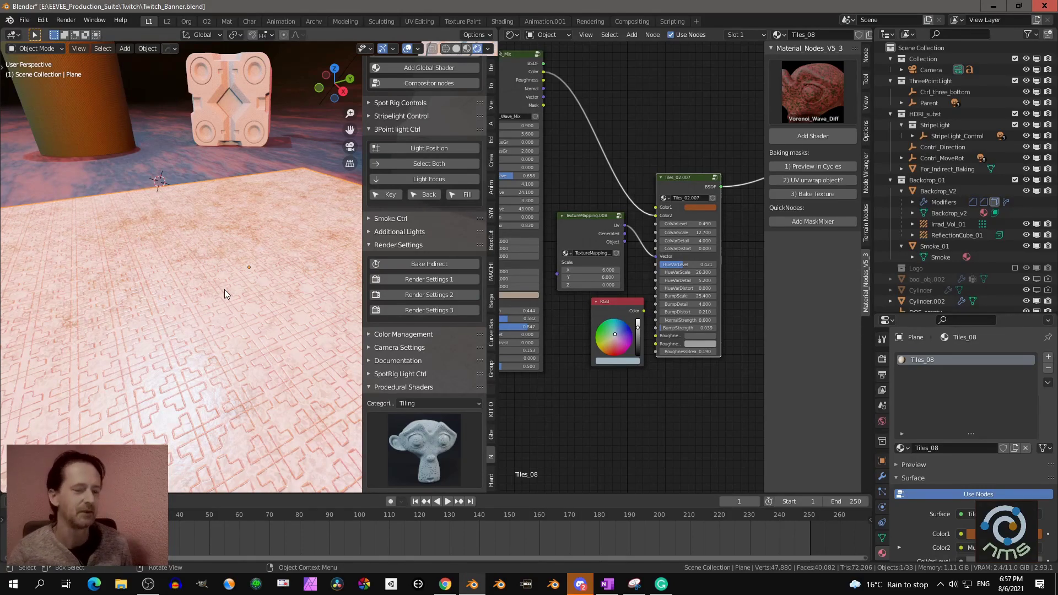
scroll(606, 221, "down", 1)
scroll(599, 173, "up", 1)
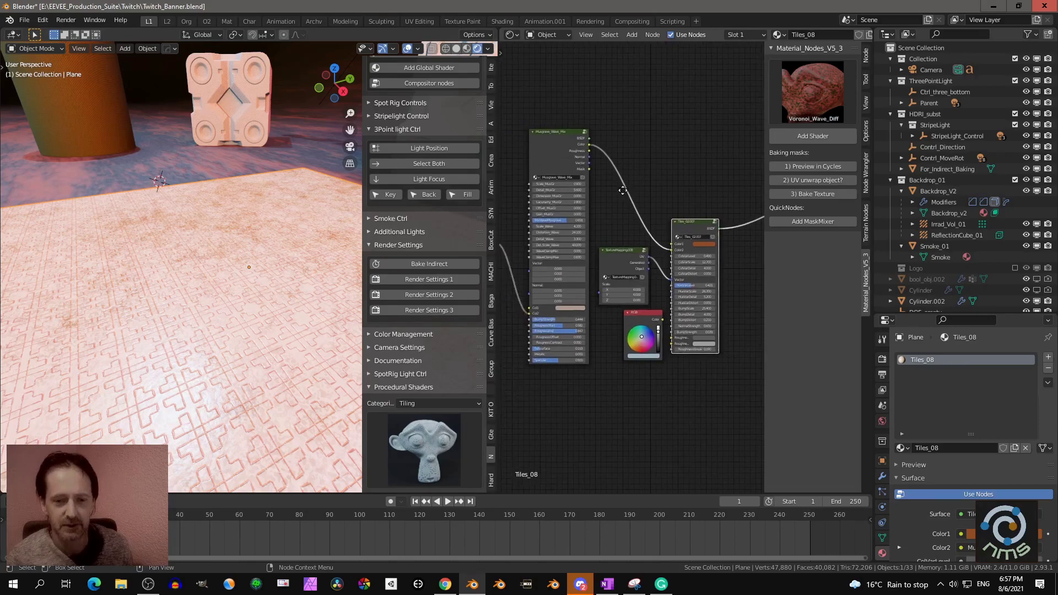
middle_click_drag(286, 304, 184, 326)
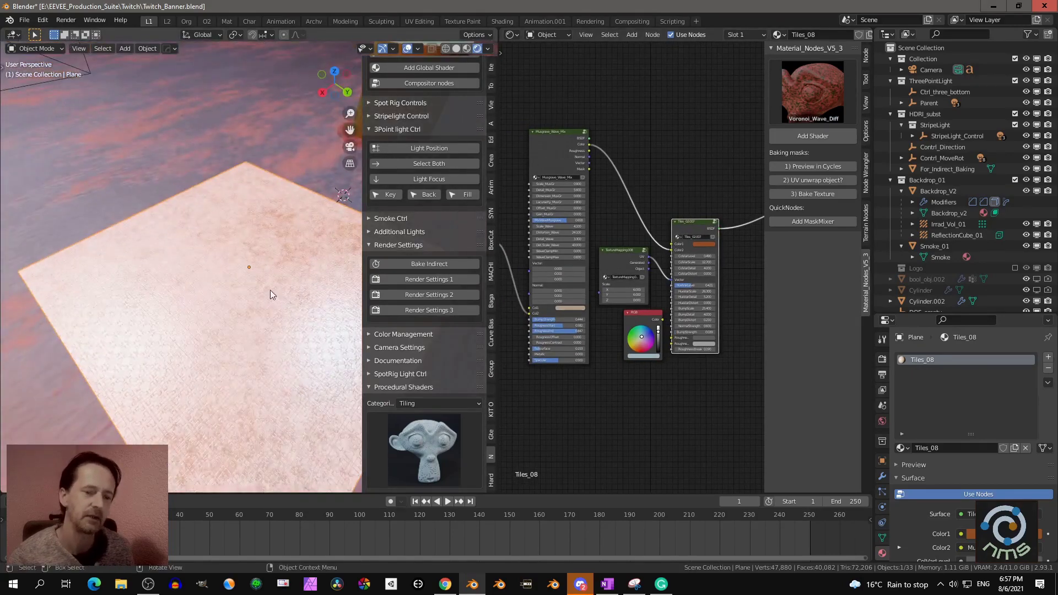
scroll(264, 290, "down", 3)
middle_click_drag(204, 284, 260, 289)
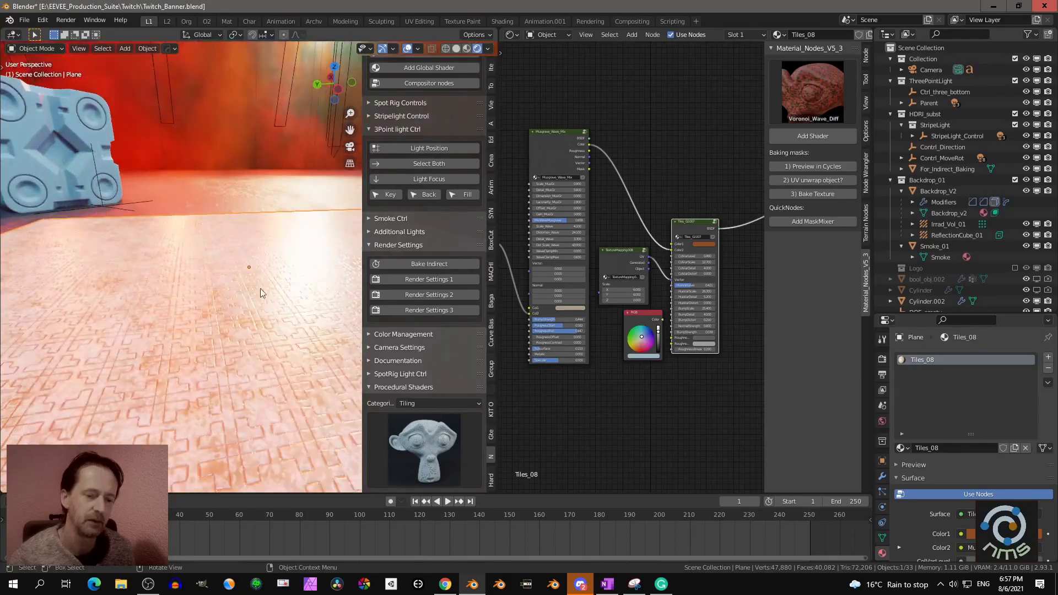
scroll(239, 312, "down", 1)
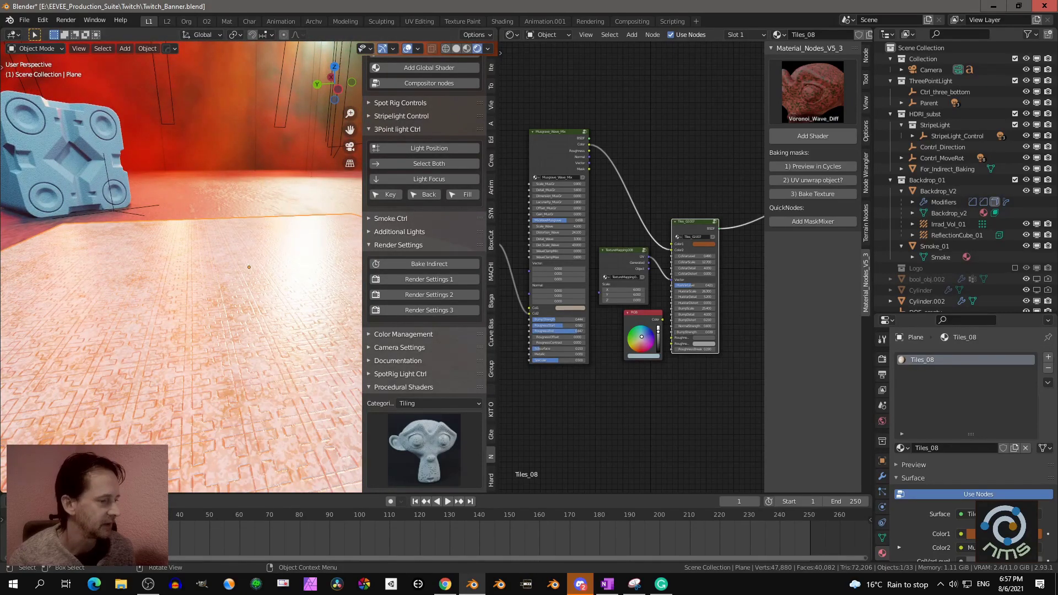
middle_click_drag(121, 315, 178, 383)
scroll(177, 383, "down", 6)
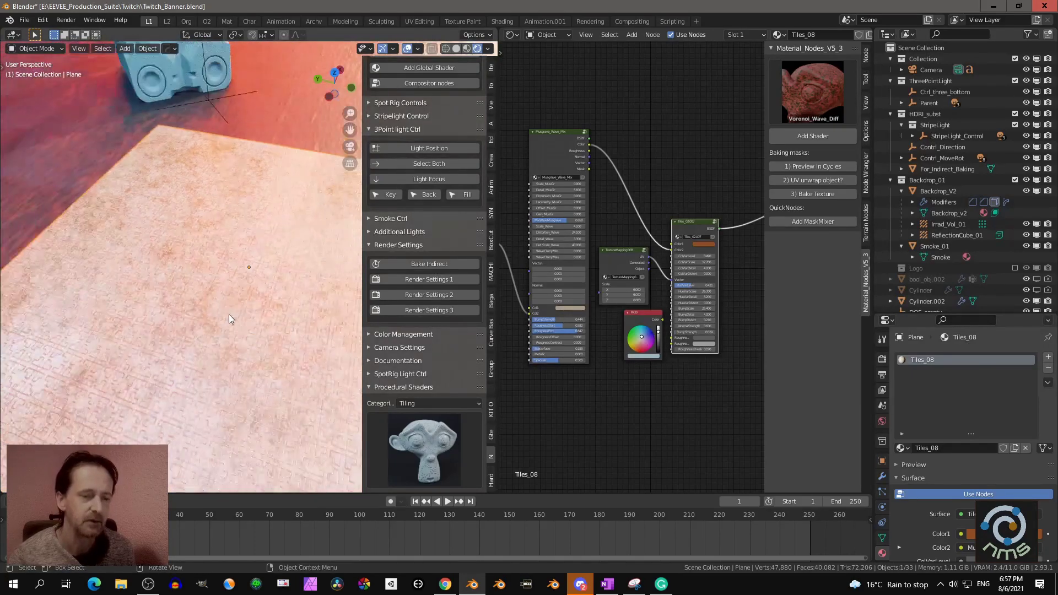
Select the GeoTechDemo block beside the plane and examine the fine grain of its Stucco_04 surface
left_click(49, 233)
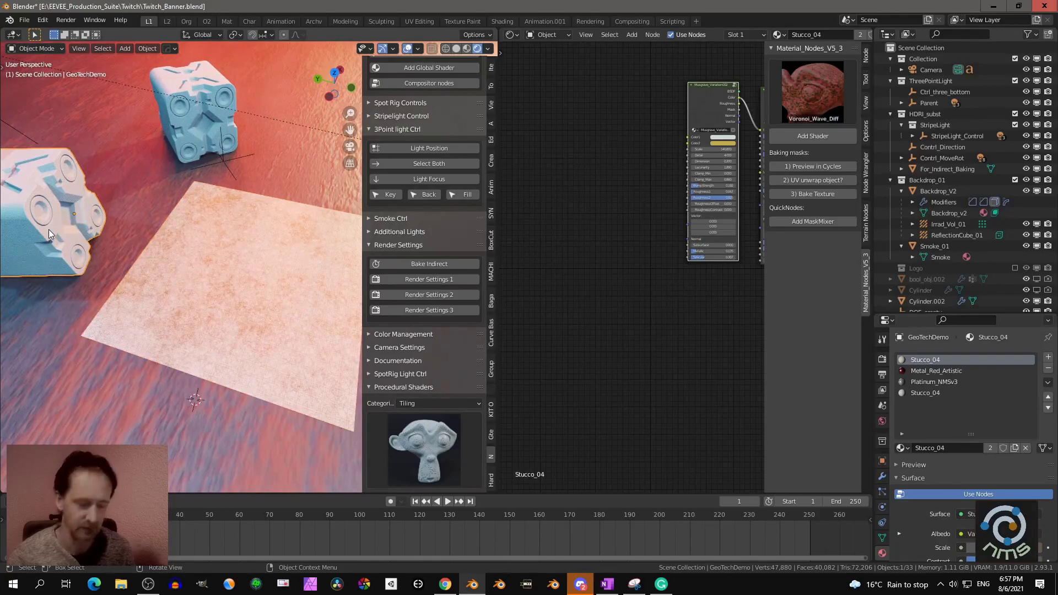
scroll(49, 229, "up", 10)
middle_click_drag(81, 269, 216, 265)
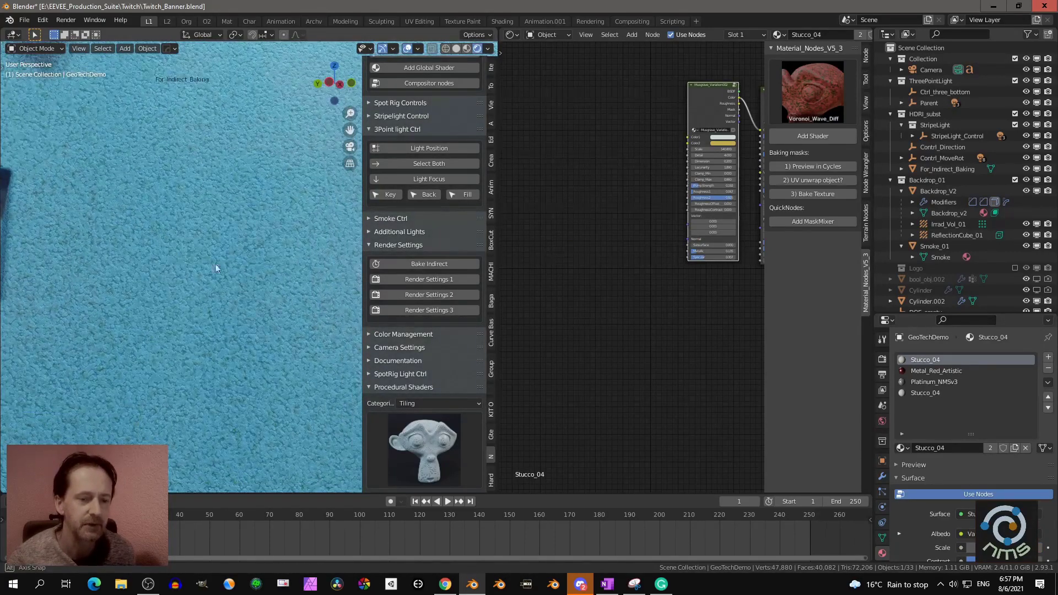
scroll(263, 240, "up", 5)
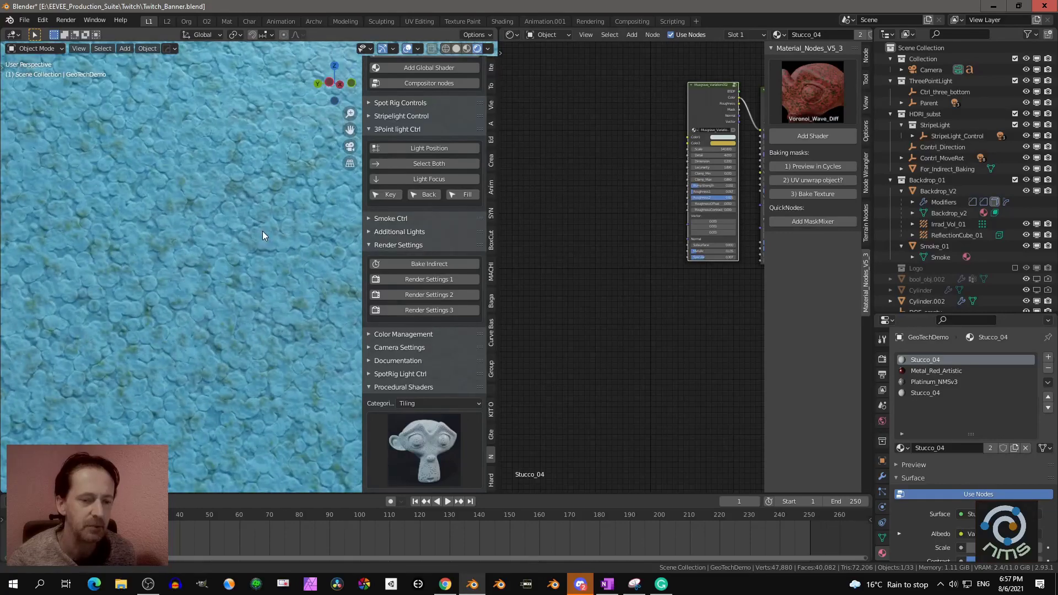
Examine the blue stucco on the GeoTechDemo block at very close range and as a whole
scroll(263, 231, "up", 6)
scroll(260, 220, "down", 2)
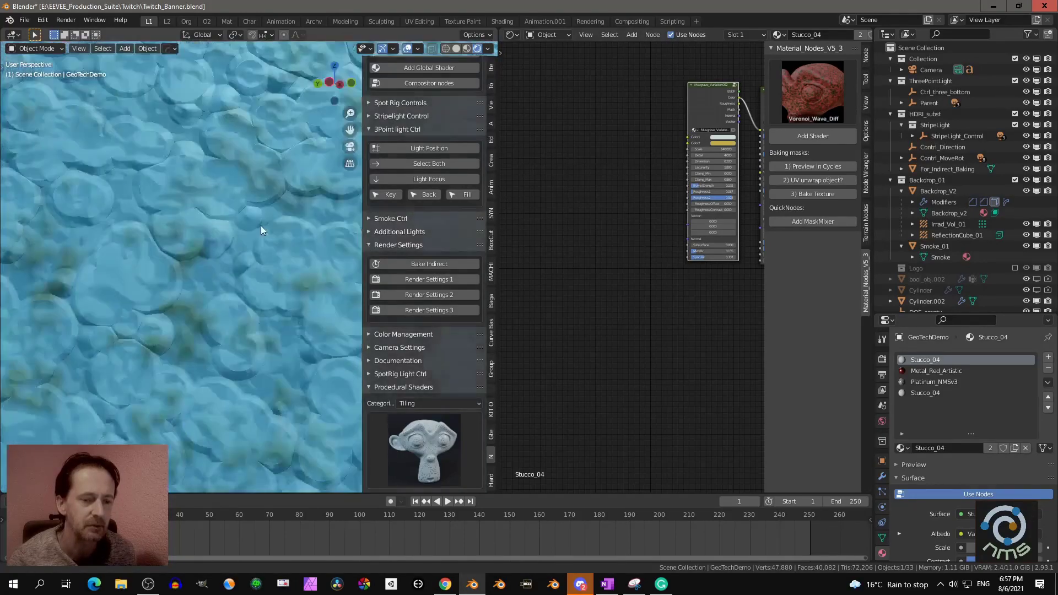
scroll(261, 230, "down", 7)
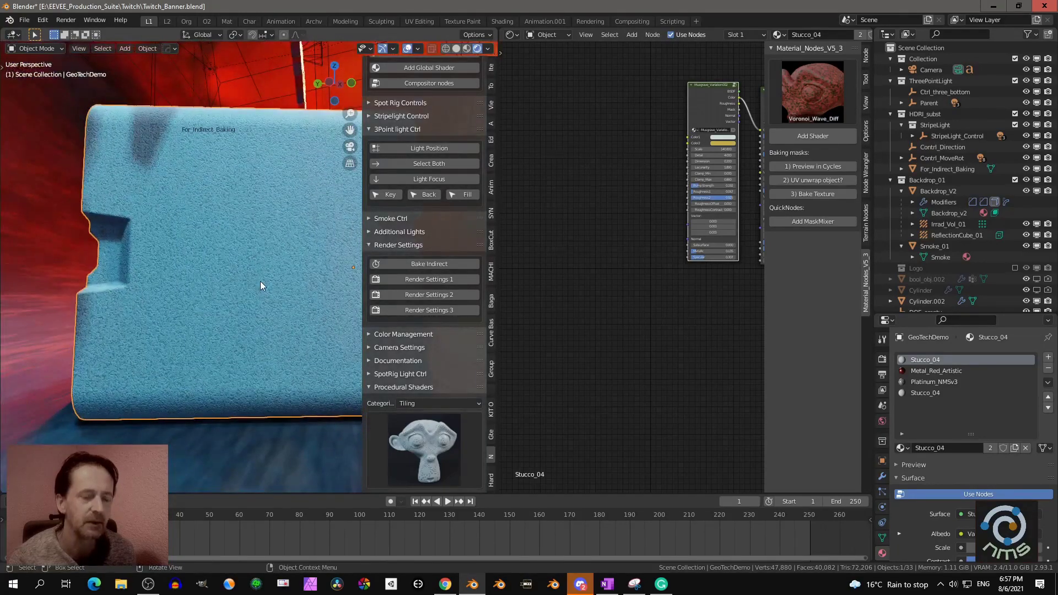
scroll(257, 292, "down", 4)
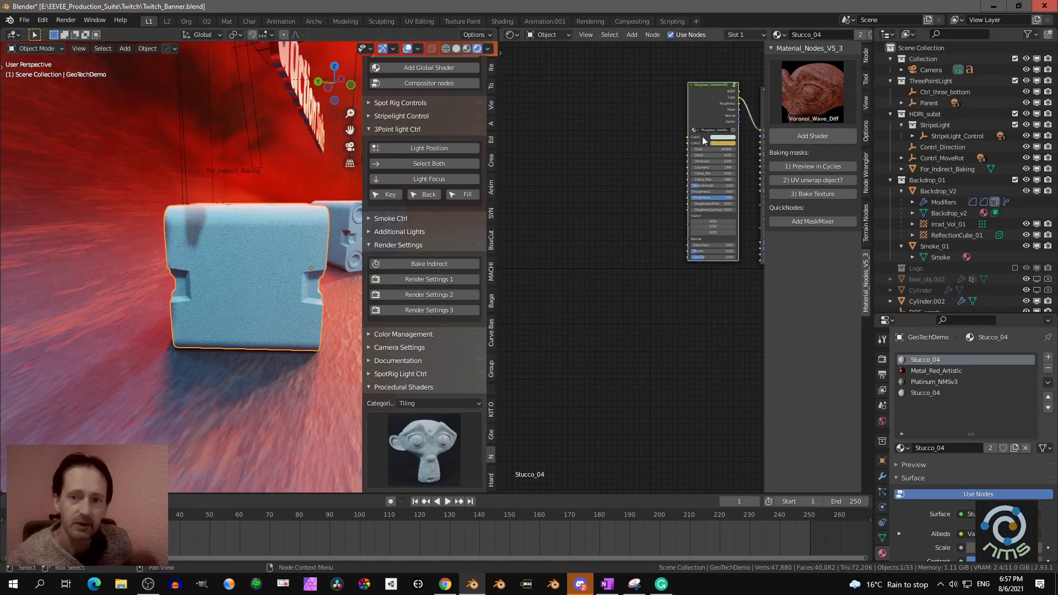
Look through the node editor's shader previews and the Fake Leather category of the procedural shaders
left_click(803, 88)
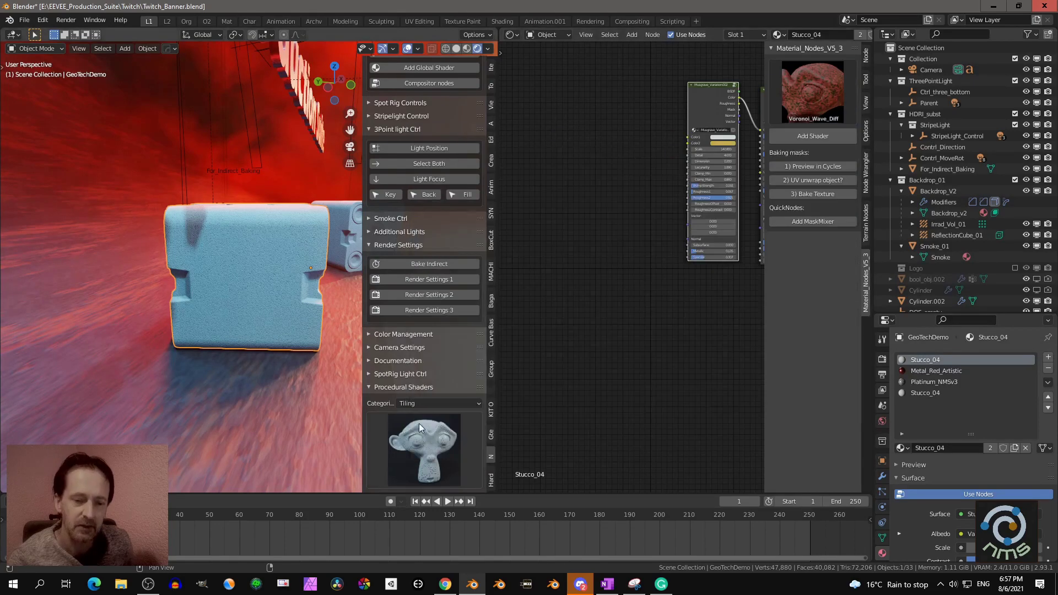
left_click(423, 403)
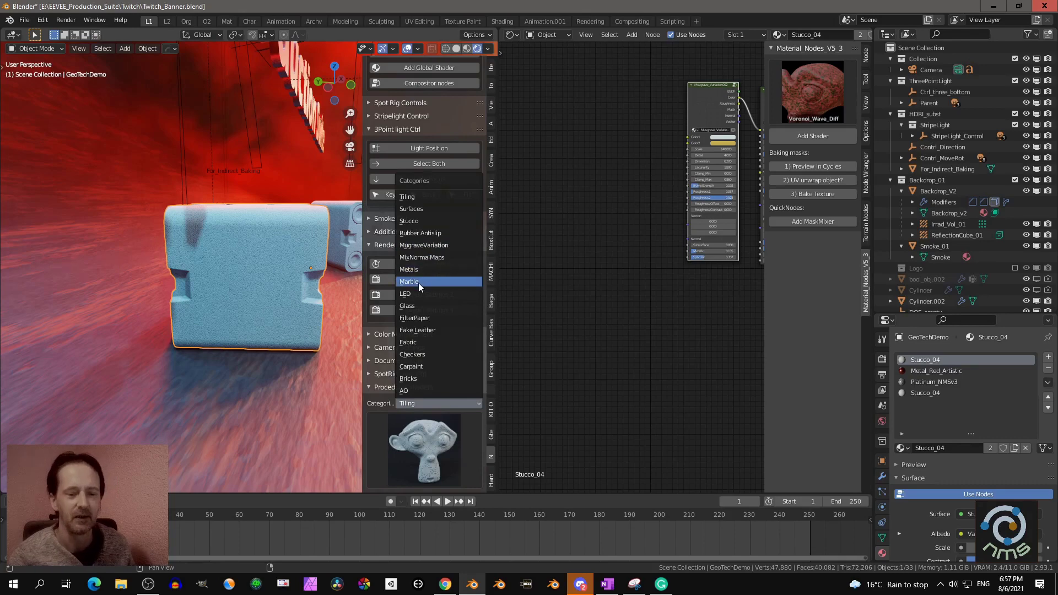
left_click(419, 330)
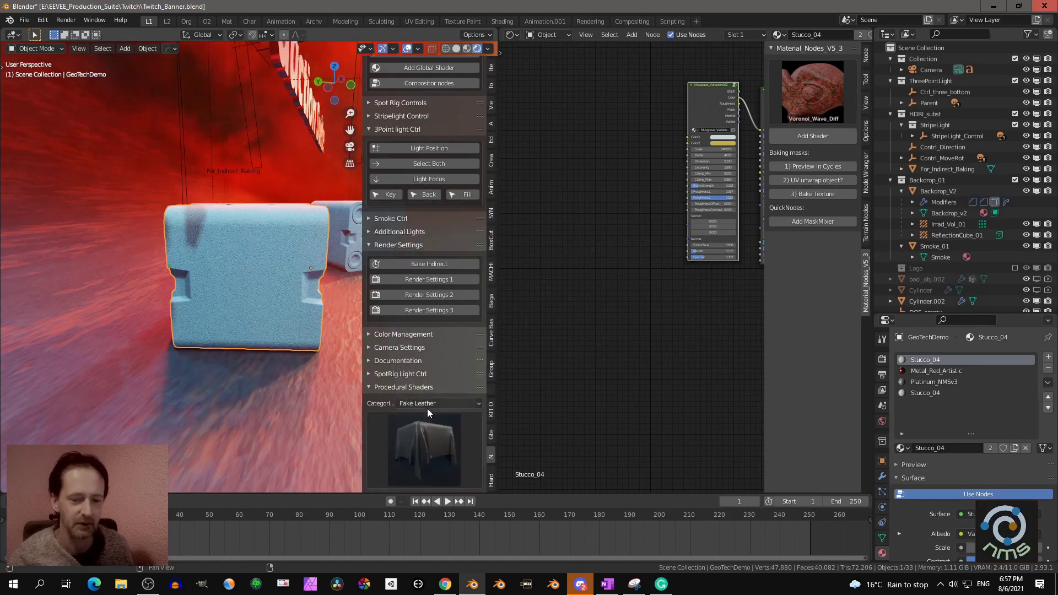
left_click(423, 430)
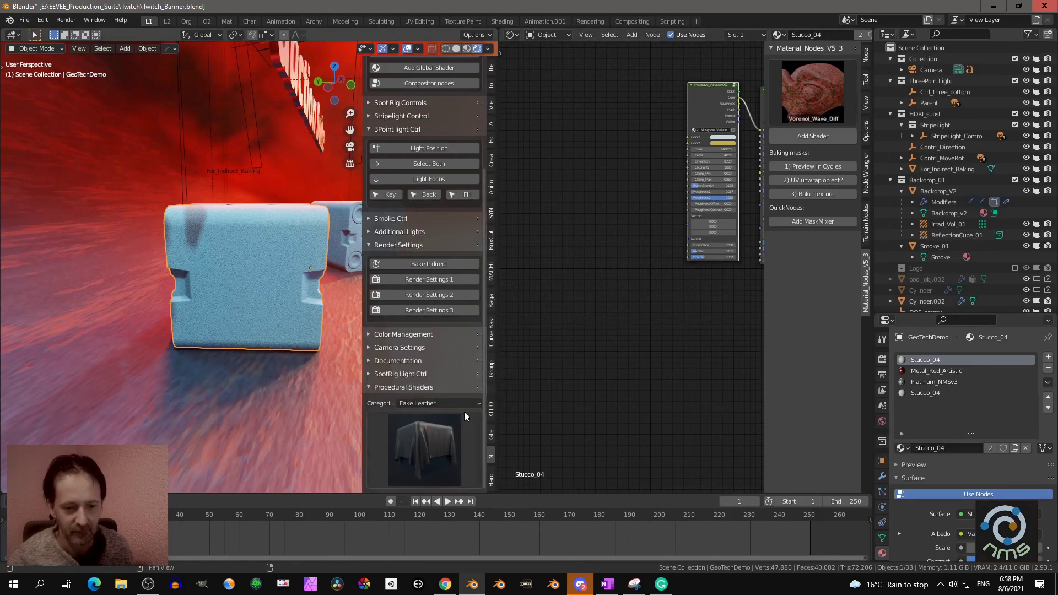
Switch the procedural shader category to Fabric and look through its shader previews
left_click(419, 403)
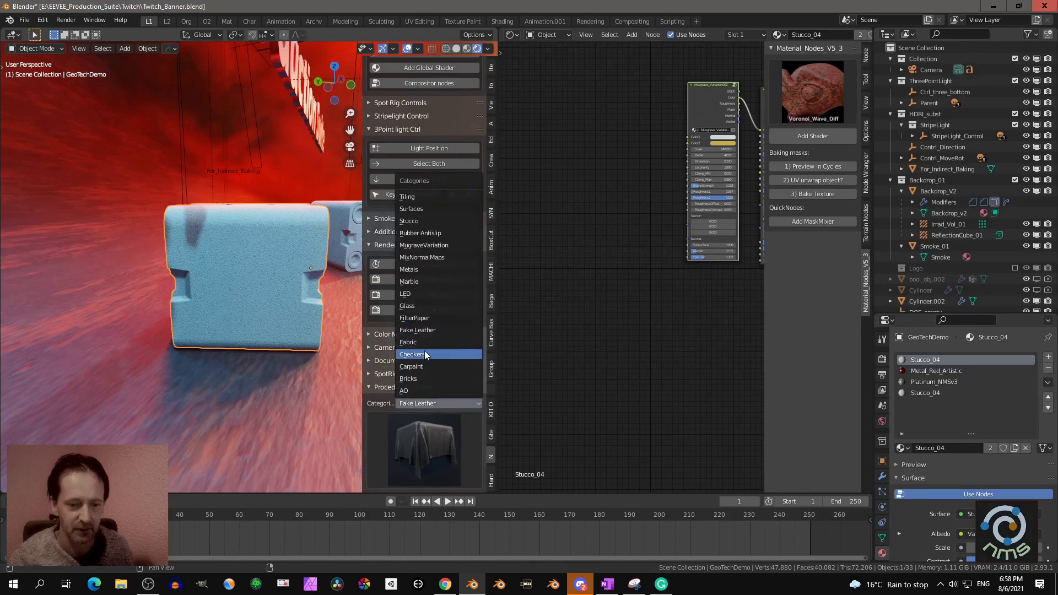
left_click(424, 343)
left_click(435, 451)
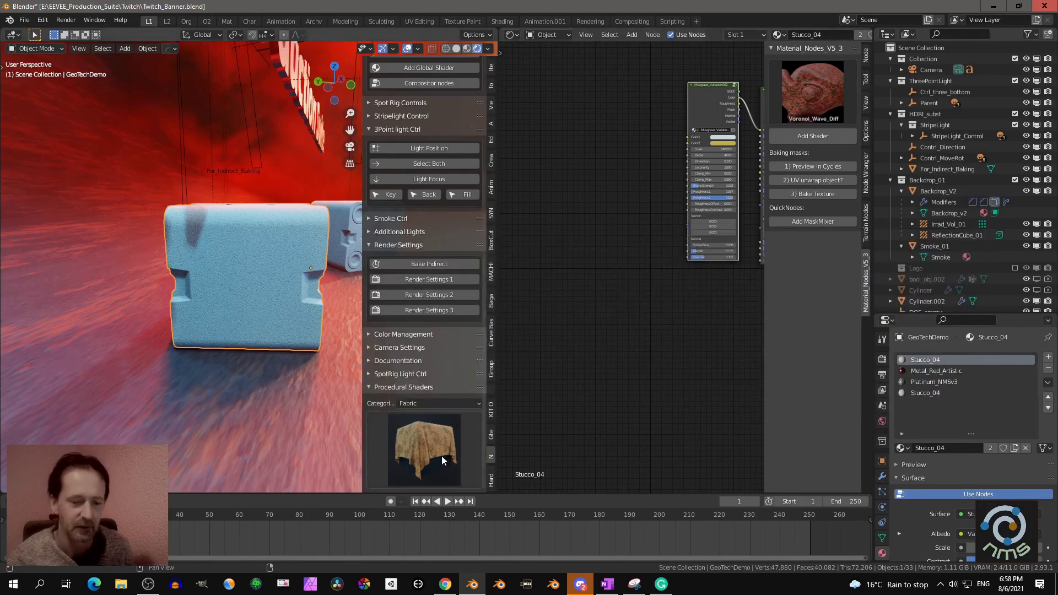
left_click(421, 434)
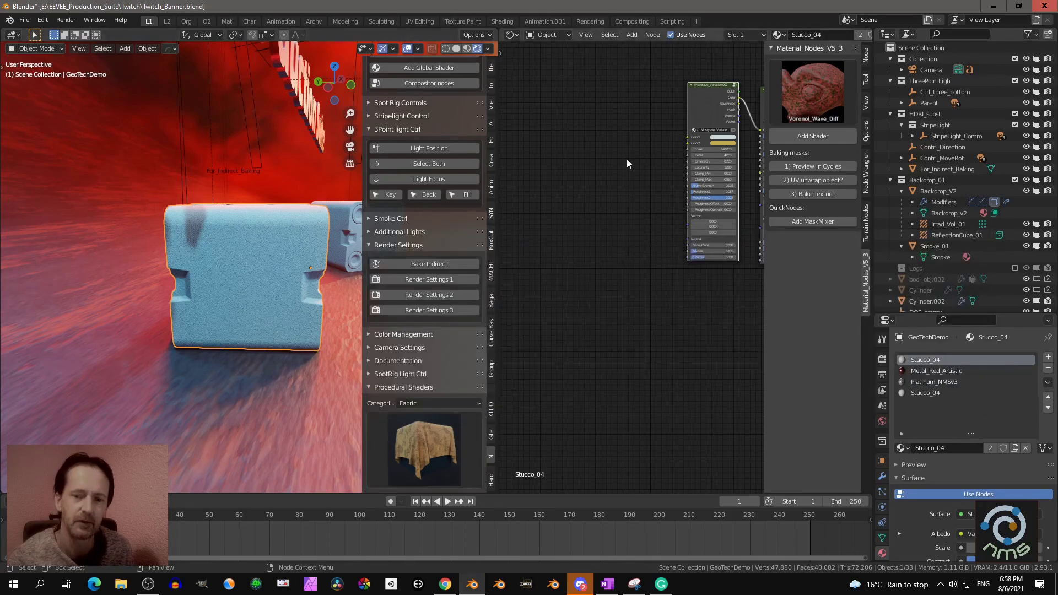
Switch the procedural shader category to AO and look through its shader previews
left_click(429, 402)
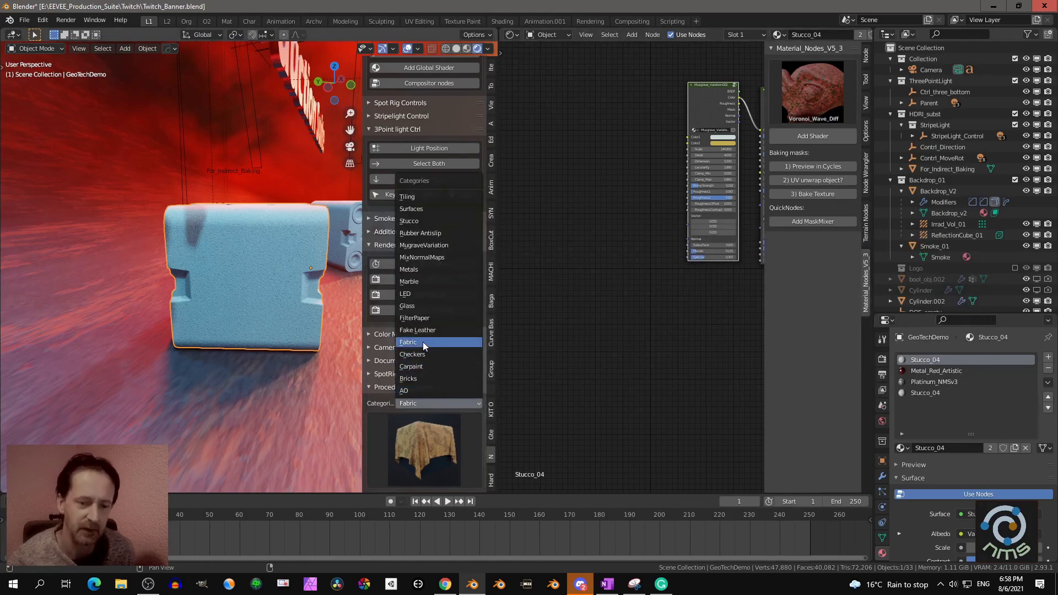
left_click(414, 391)
left_click(446, 454)
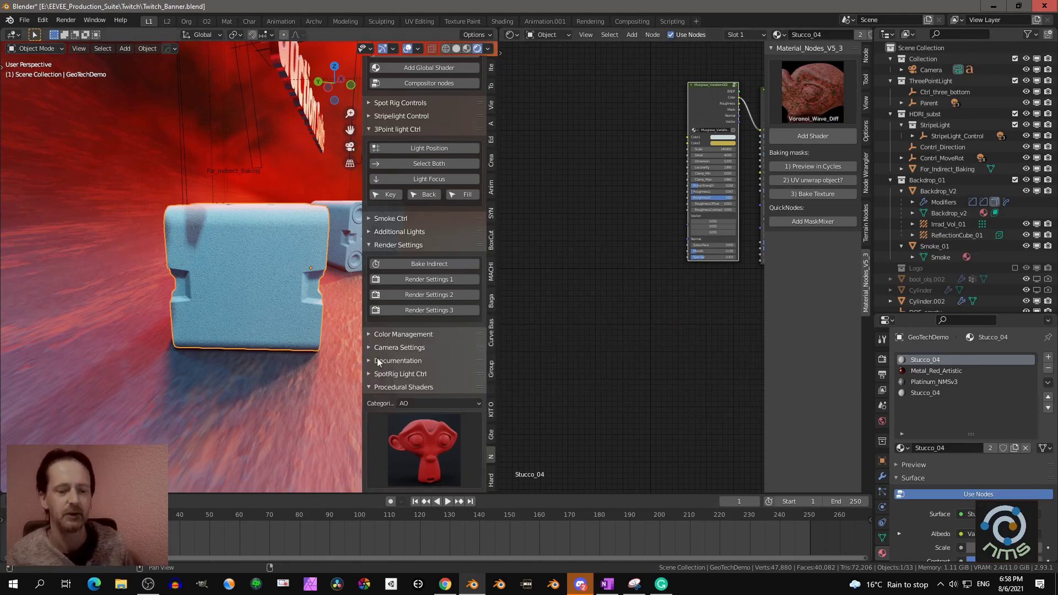
Apply the SurfaceRandom Charlie 02 shader from the Surfaces category to the GeoTechDemo block
left_click(400, 403)
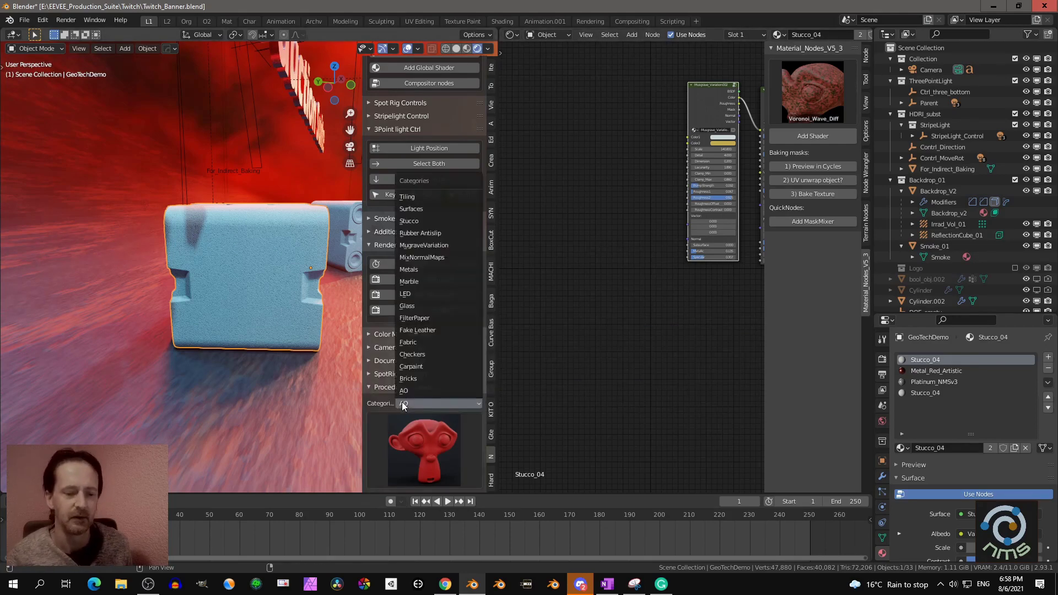
left_click(425, 207)
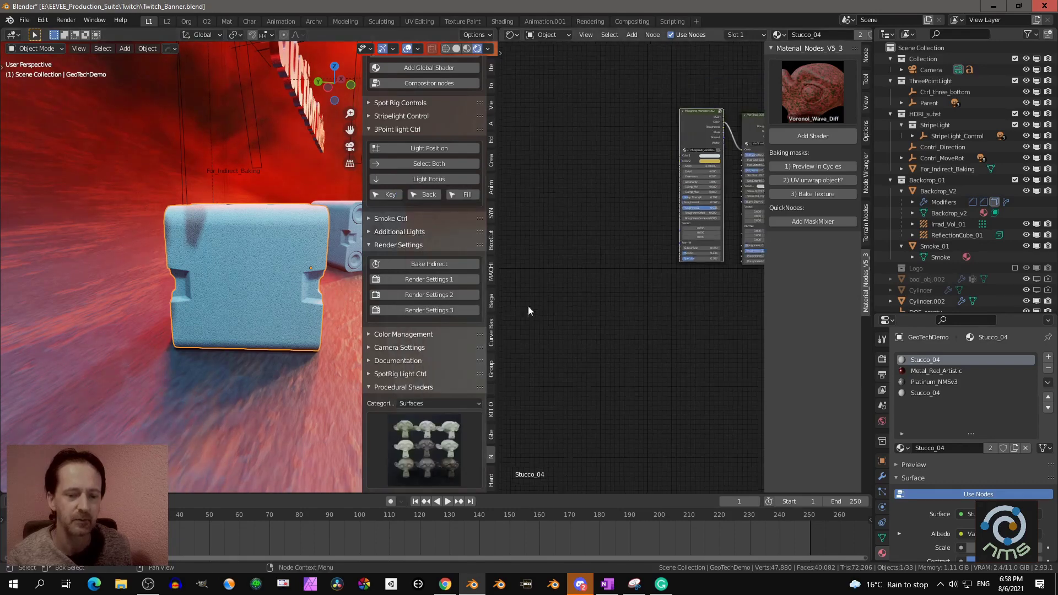
left_click(416, 468)
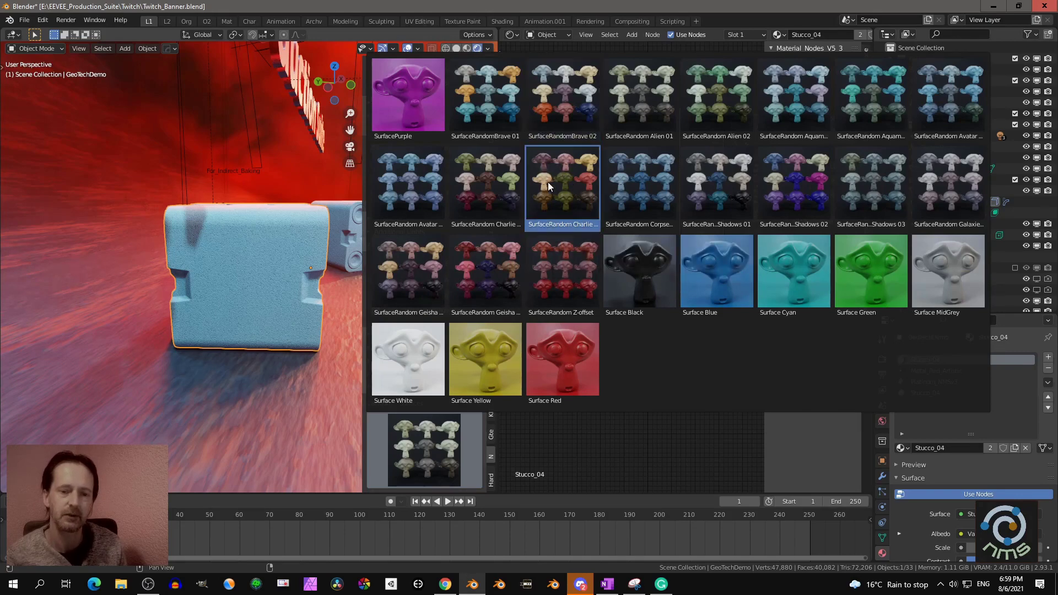
left_click(563, 181)
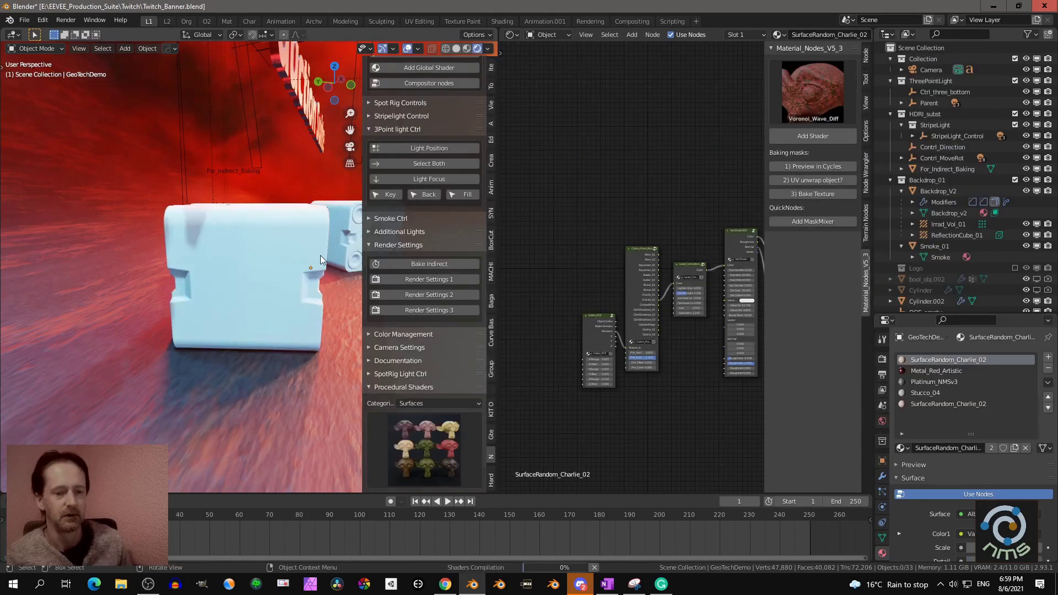
Select the orange GeoTechDemo block behind the plane and duplicate it, placing the copy beside and slightly above the original
middle_click_drag(226, 274, 229, 267)
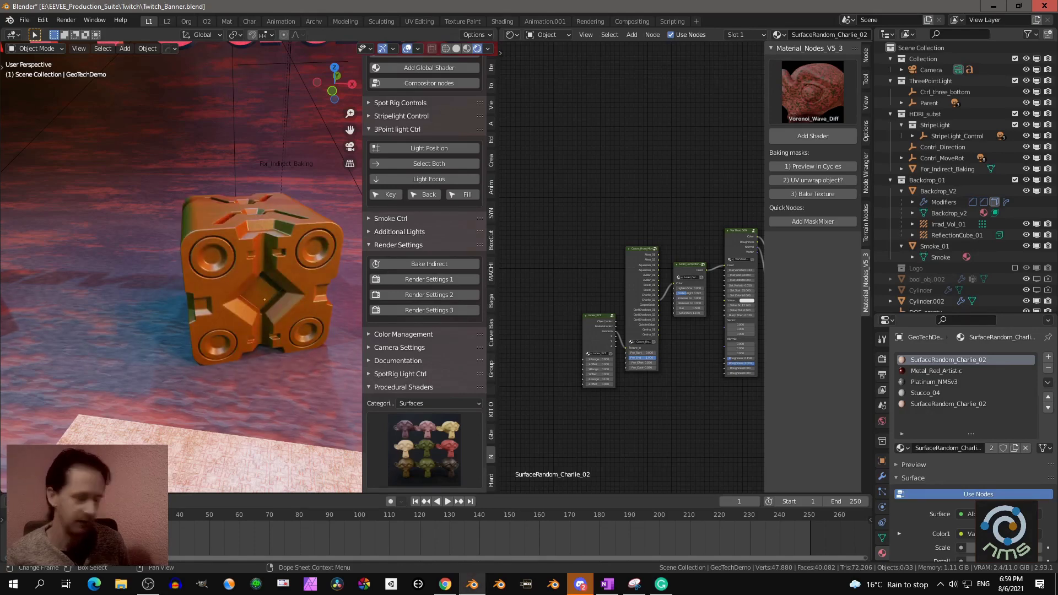
scroll(226, 314, "up", 5)
middle_click_drag(225, 301, 206, 275)
left_click(246, 257)
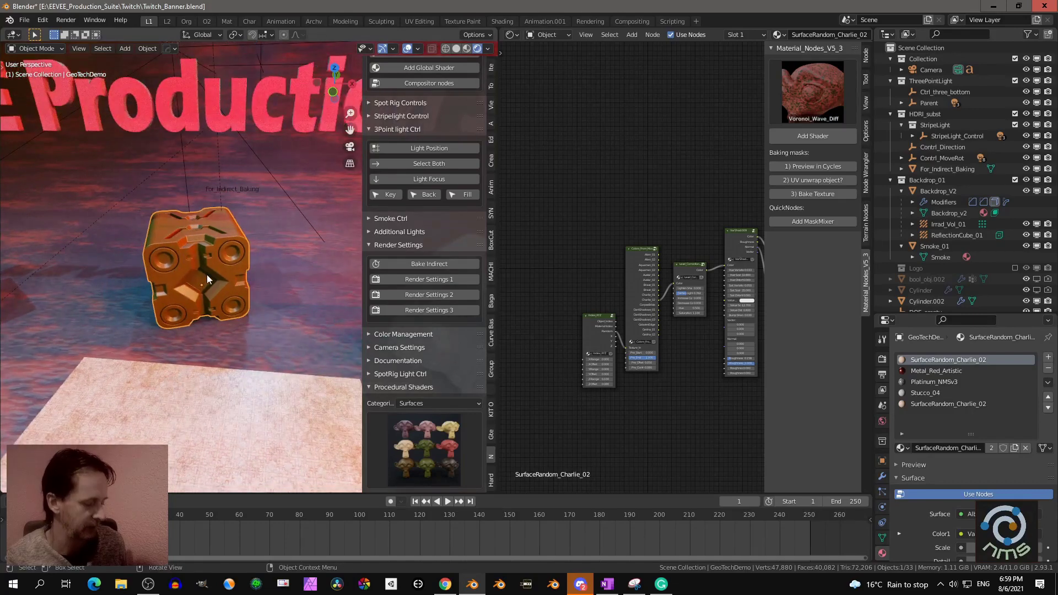
key("shift+d")
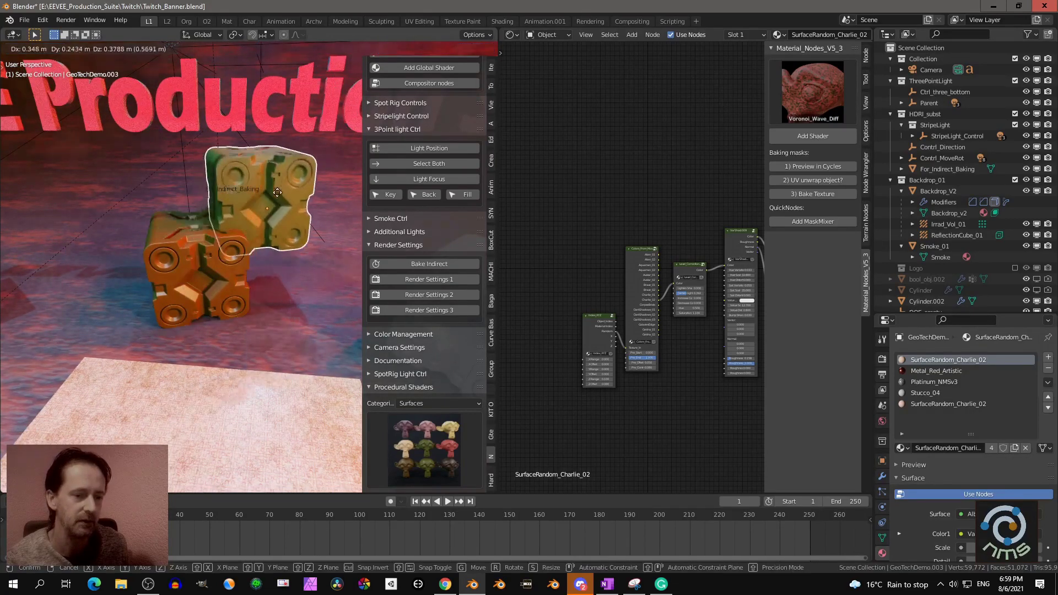
left_click(309, 193)
Duplicate the block again above the orange one and shift the copy about 0.28 m along the global Y axis
middle_click_drag(252, 229, 307, 270)
key("shift+d")
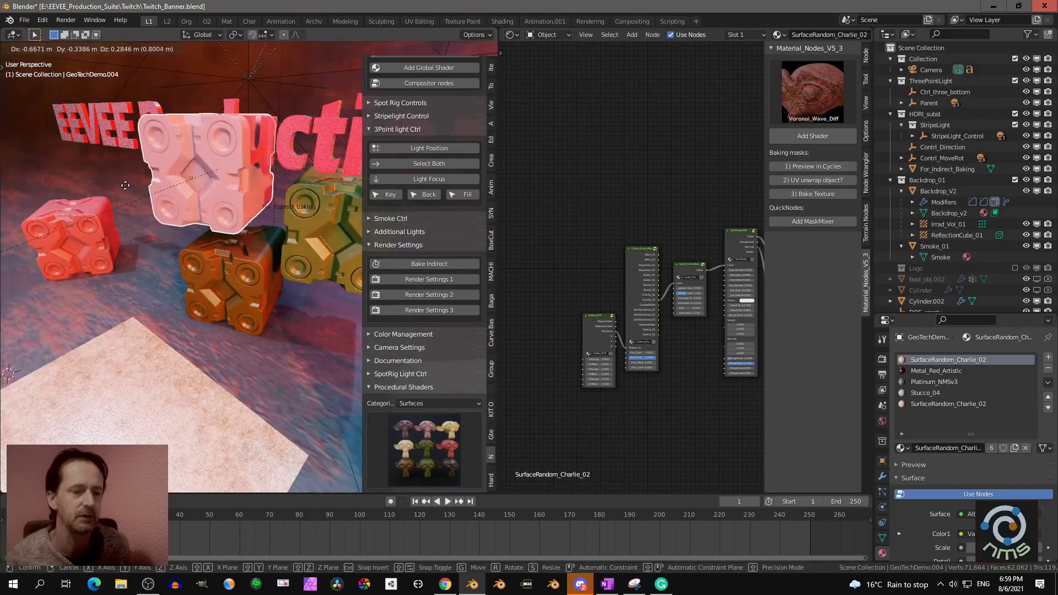
left_click(148, 199)
key("g")
key("y")
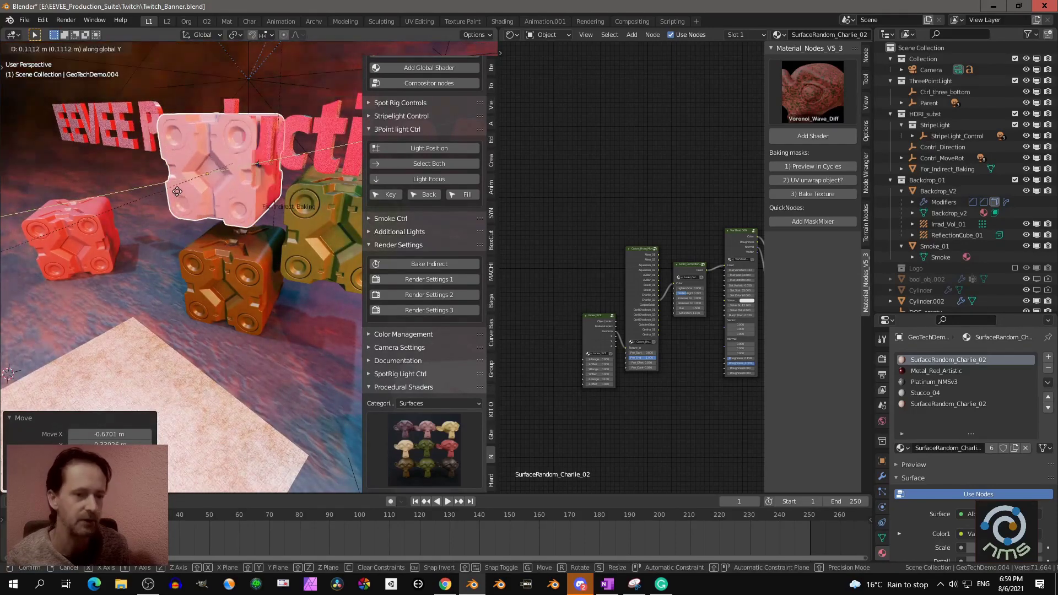
left_click(415, 435)
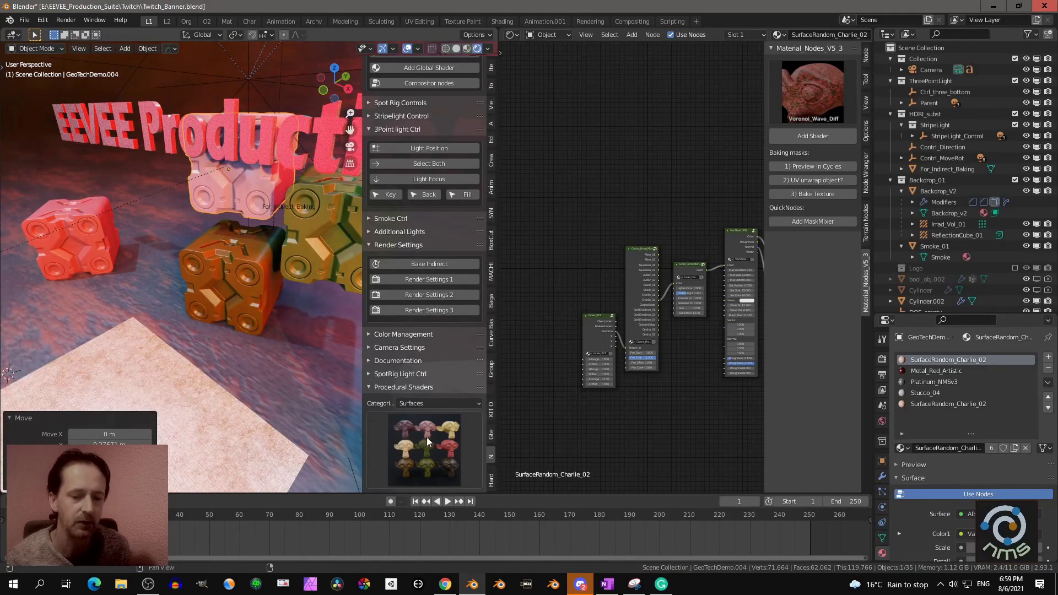
Duplicate the block twice more, placing one copy between the red and orange blocks and the other above the EEVEE Production Suite text
mouse_move(235, 261)
middle_mouse_down()
mouse_move(227, 282)
mouse_move(266, 255)
mouse_move(234, 270)
middle_mouse_up()
key("shift+d")
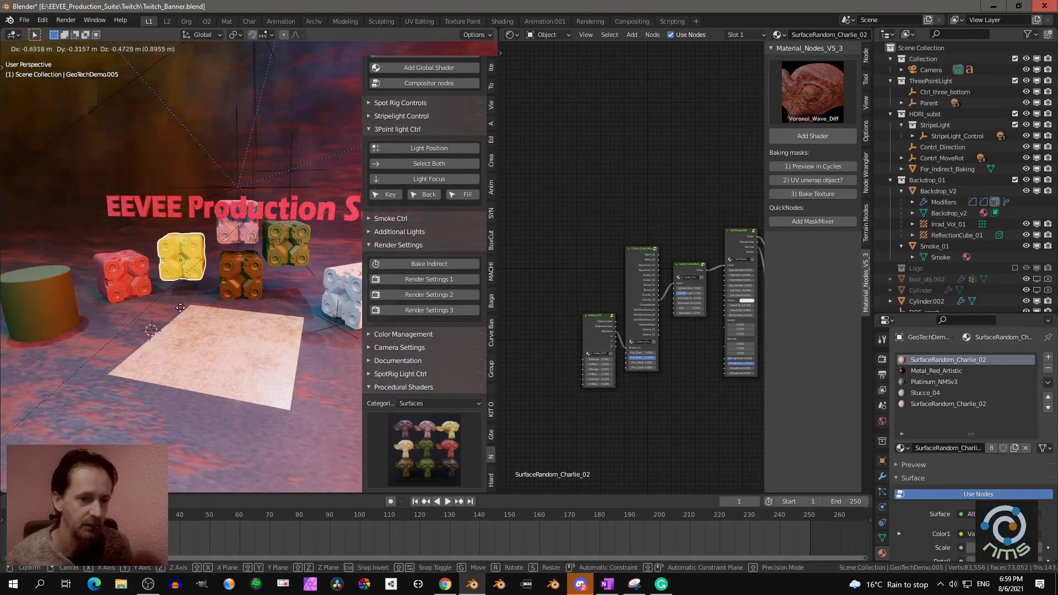
left_click(182, 309)
key("shift+d")
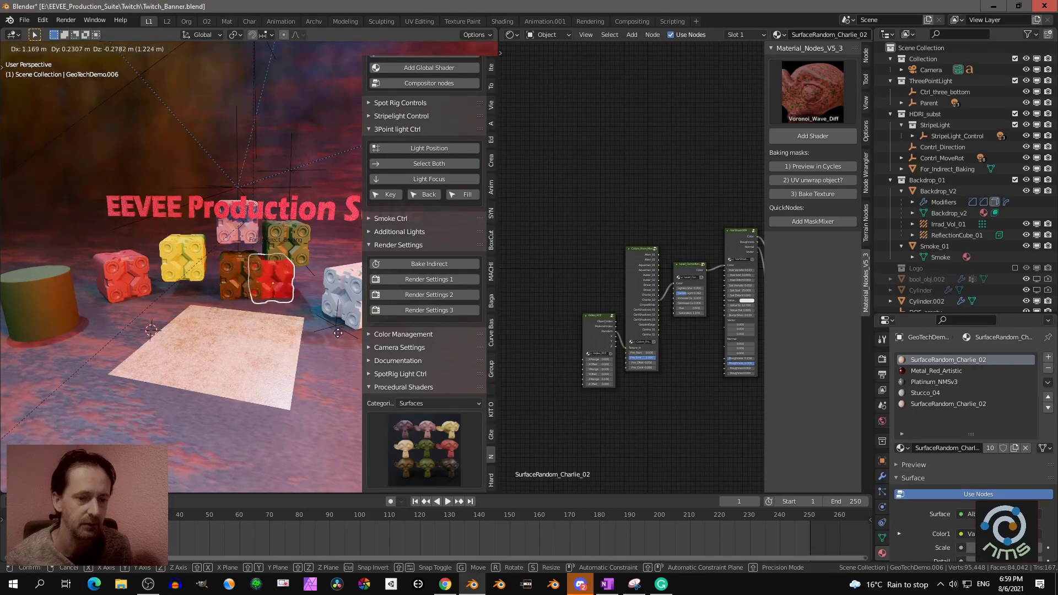
left_click(357, 208)
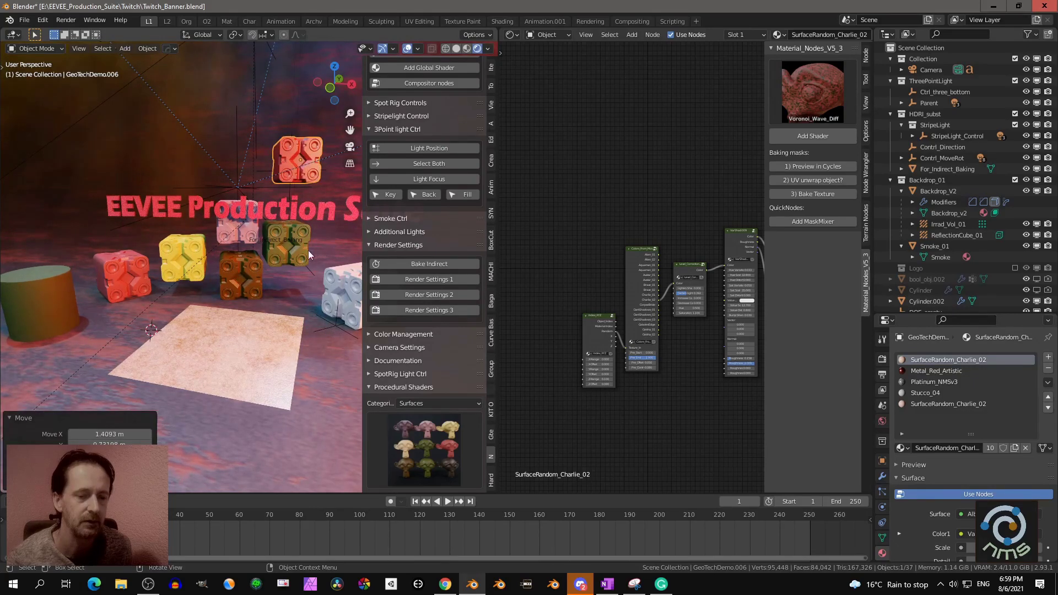
middle_click_drag(309, 251, 277, 251)
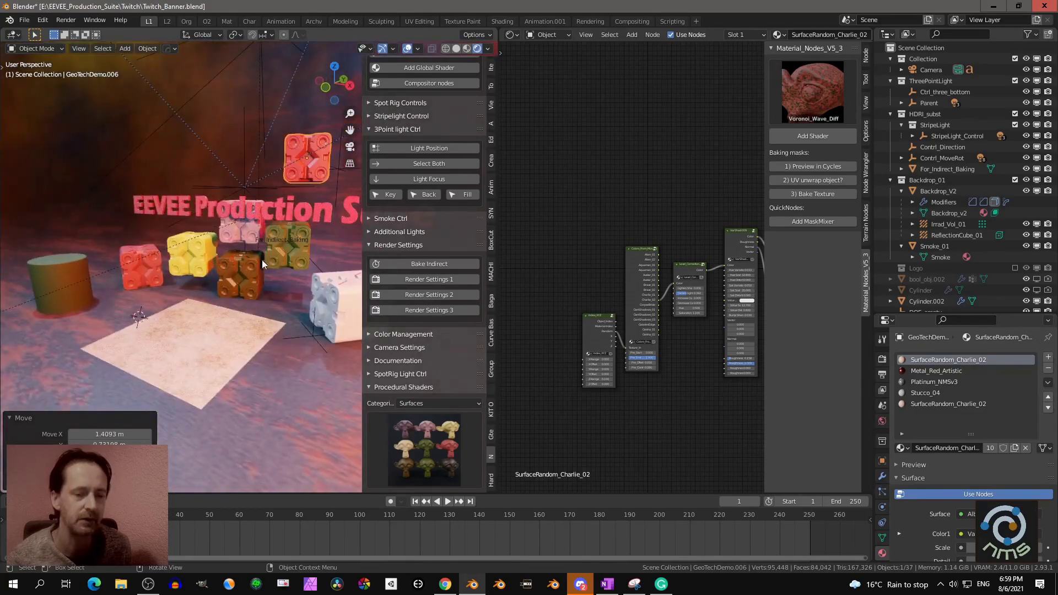
left_click(419, 446)
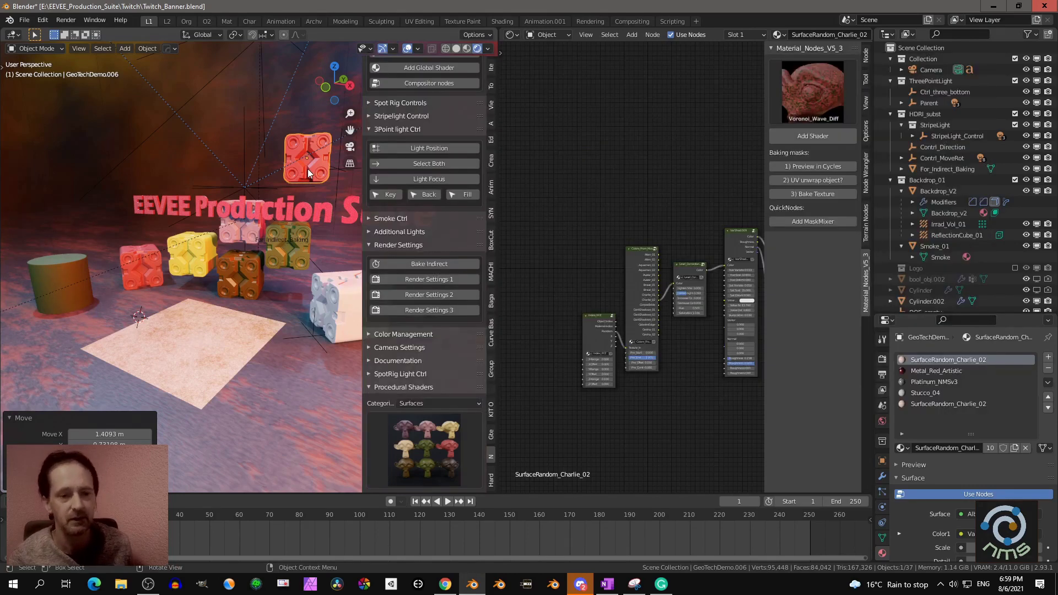
Select the raised block and widen its material's Colors_From_Movies.001 node to show the full node name
left_click(307, 169)
left_click(307, 168)
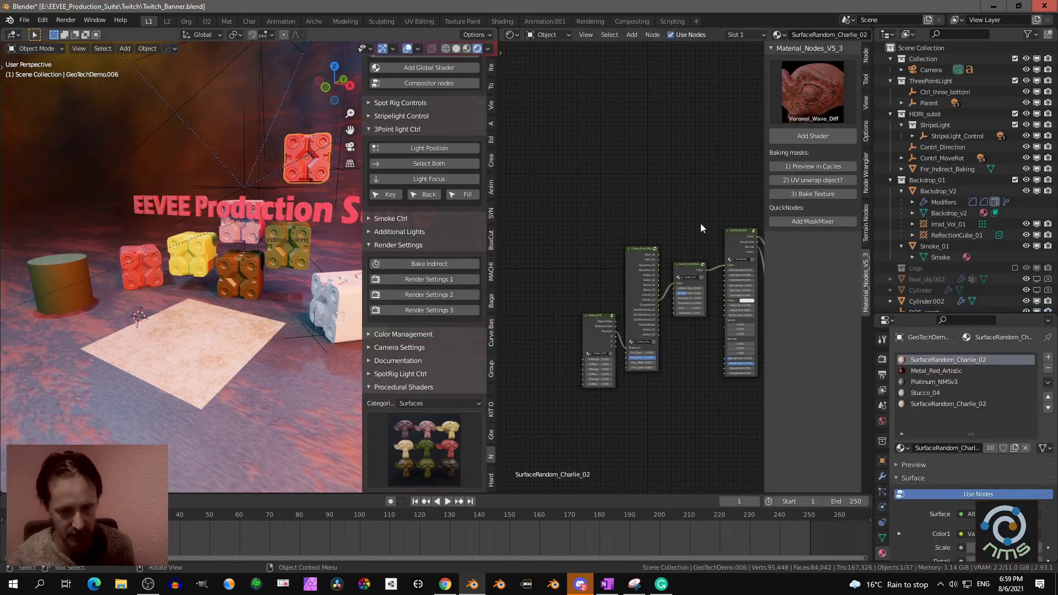
scroll(674, 230, "up", 5)
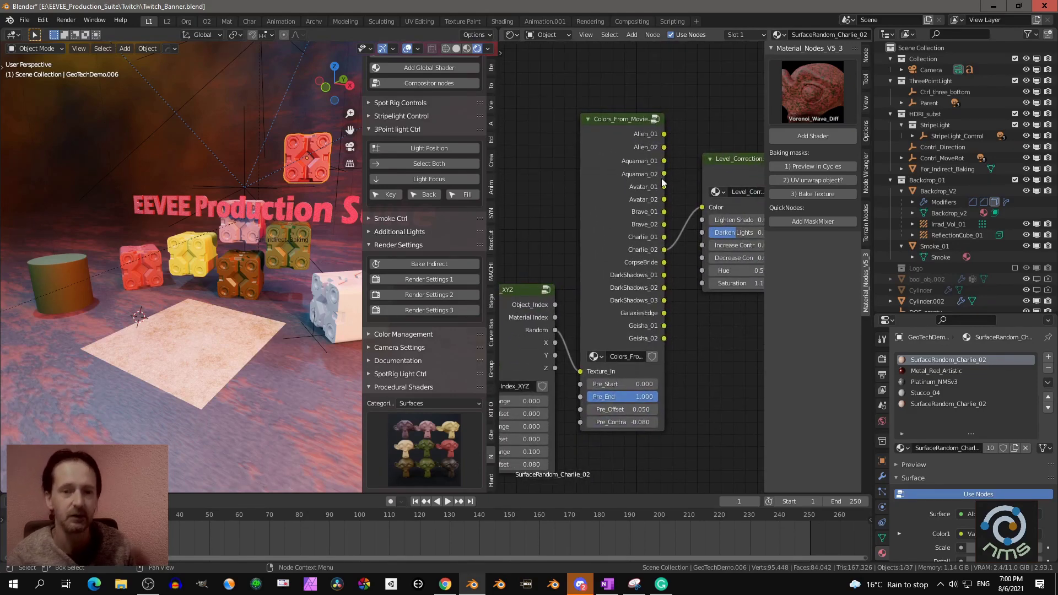
left_click(618, 152)
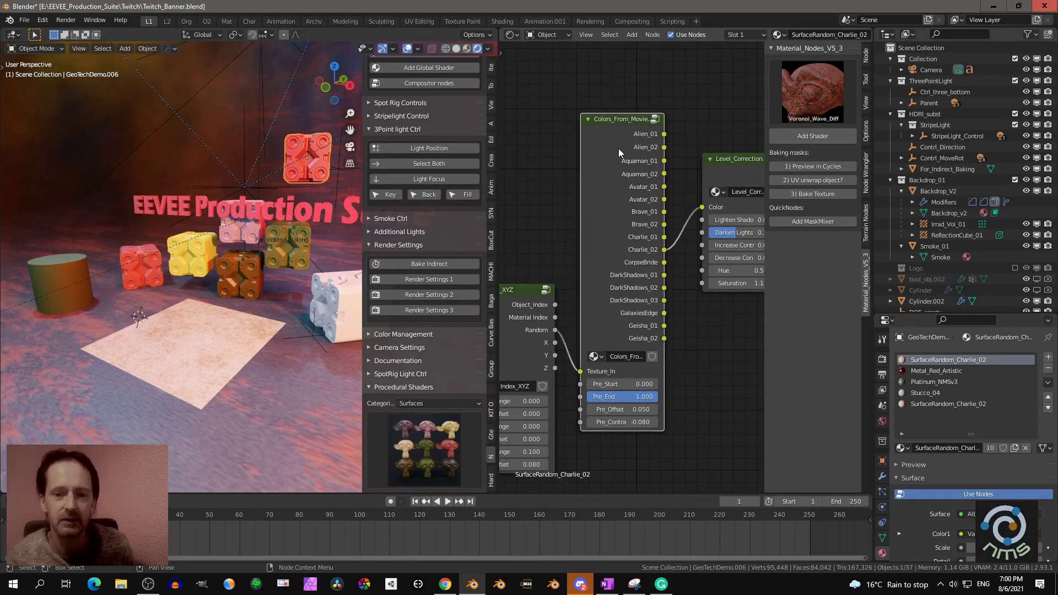
left_click_drag(582, 145, 564, 149)
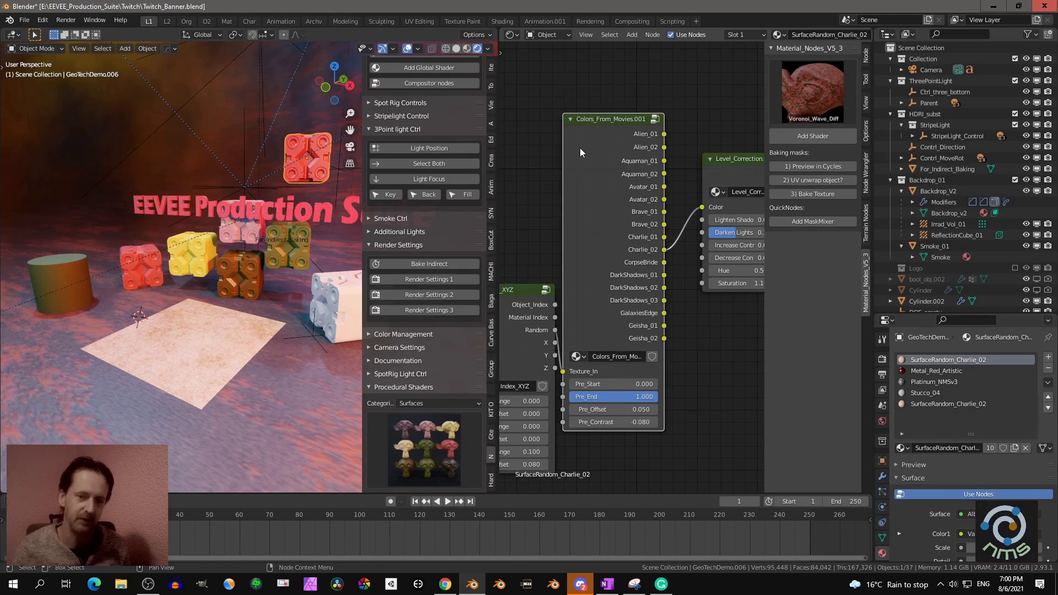
middle_click_drag(620, 171, 601, 165)
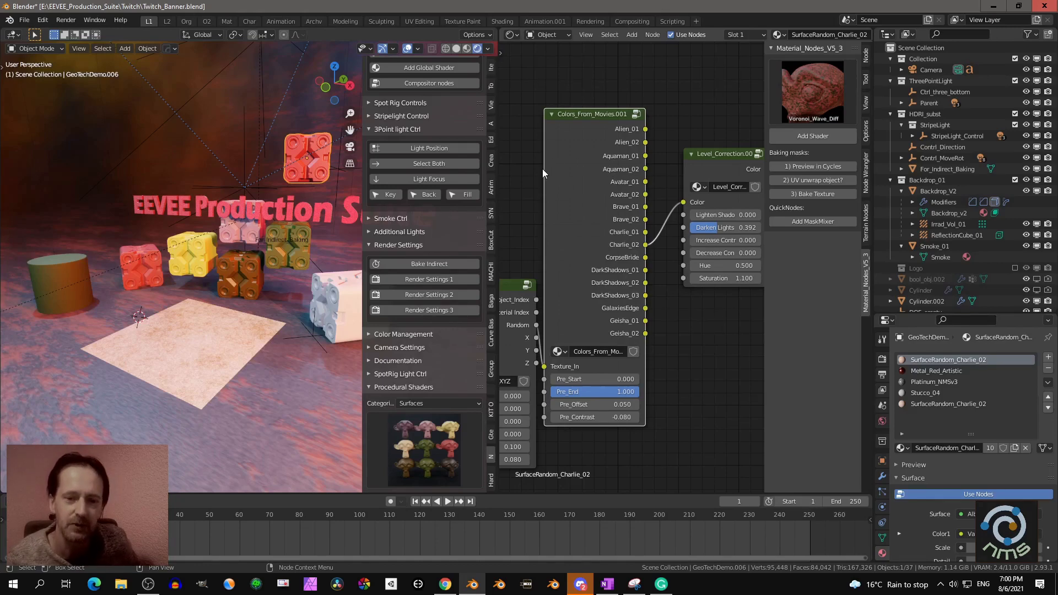
left_click_drag(540, 169, 531, 168)
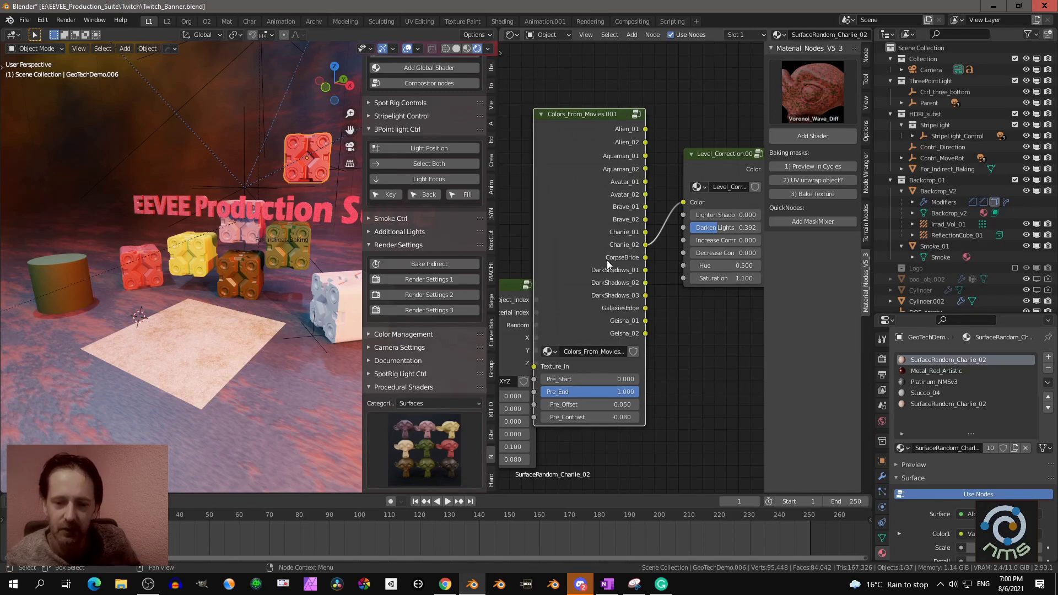
Connect the Geisha_01 output of Colors_From_Movies.001 to the Color input of the Level_Correction node
middle_click_drag(613, 251, 598, 261)
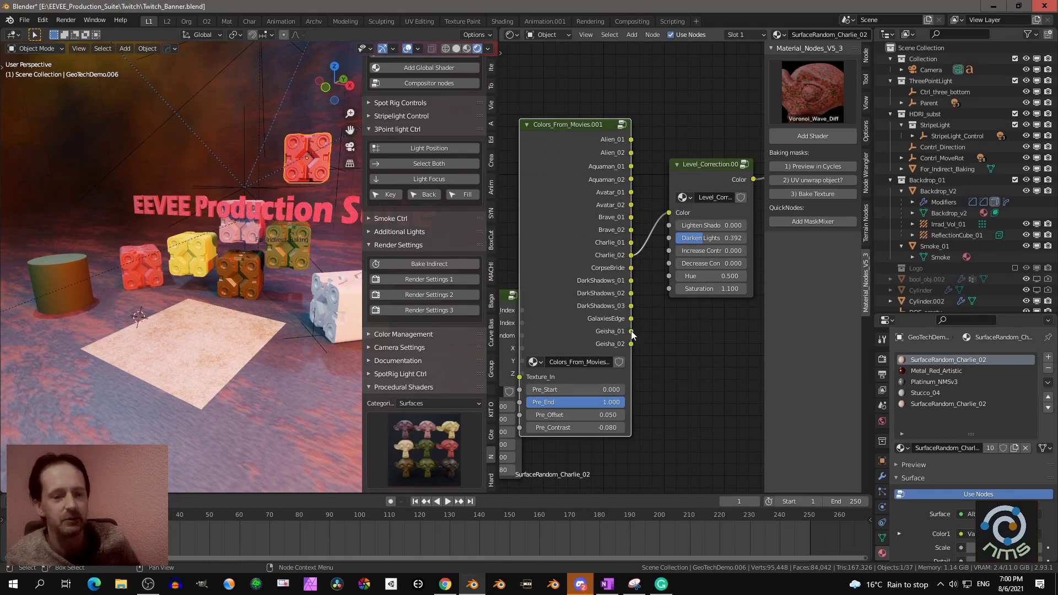
left_click_drag(631, 331, 670, 214)
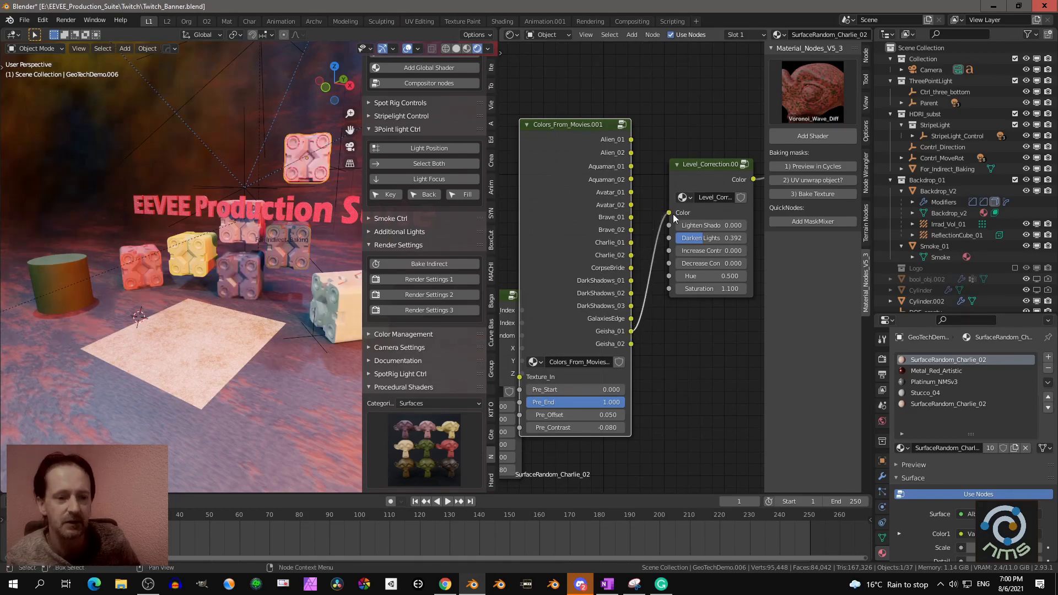
Connect the Geisha_02 output of Colors_From_Movies.001 to the Color input of the Level_Correction node
middle_click_drag(213, 230, 254, 270)
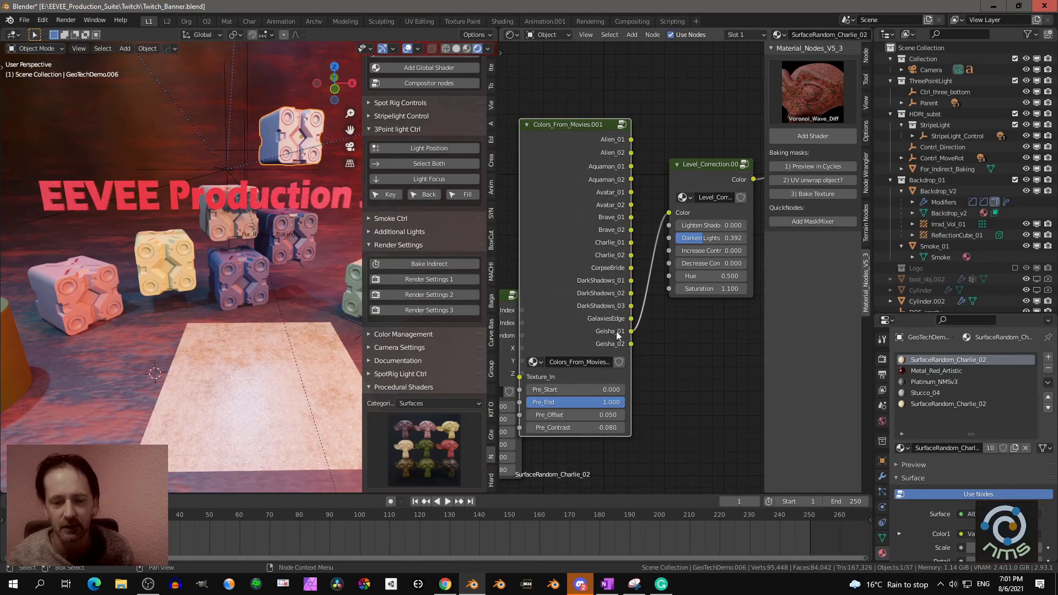
left_click_drag(631, 345, 670, 213)
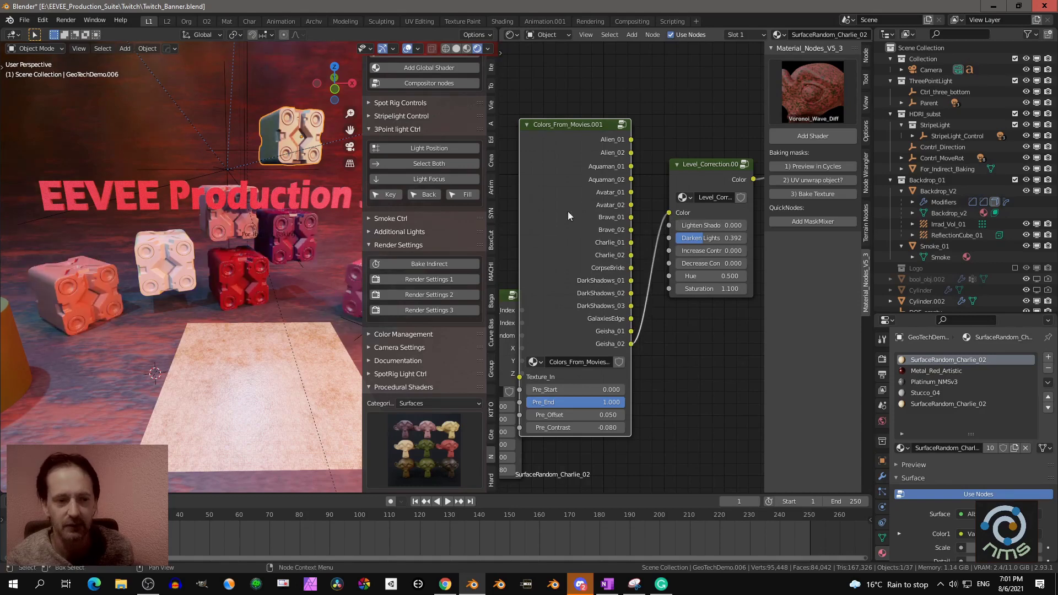
middle_click_drag(273, 226, 331, 250)
scroll(670, 296, "down", 2)
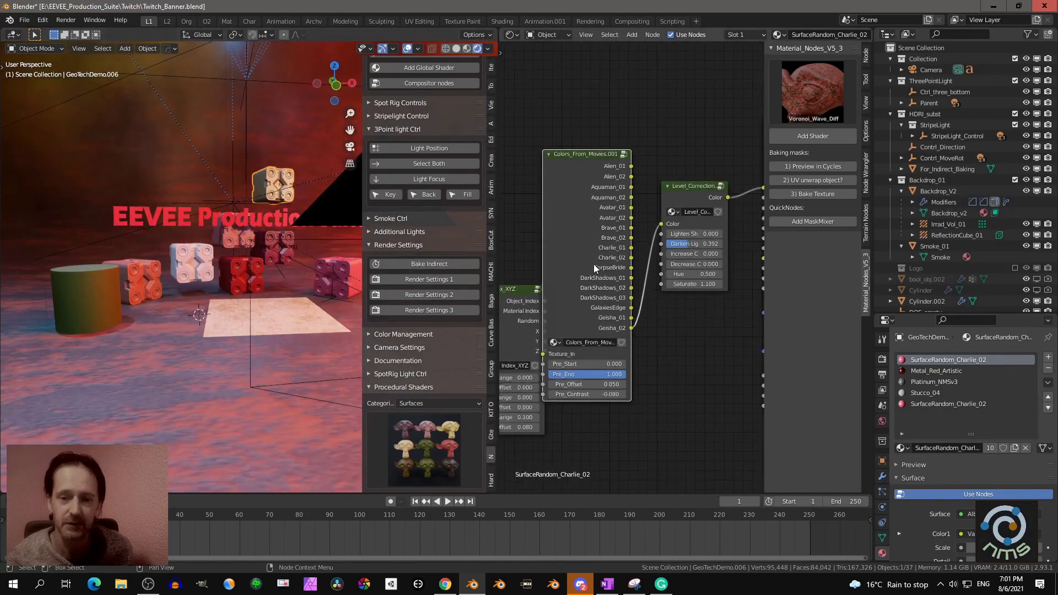
middle_click_drag(594, 263, 659, 244)
key("ctrl+z")
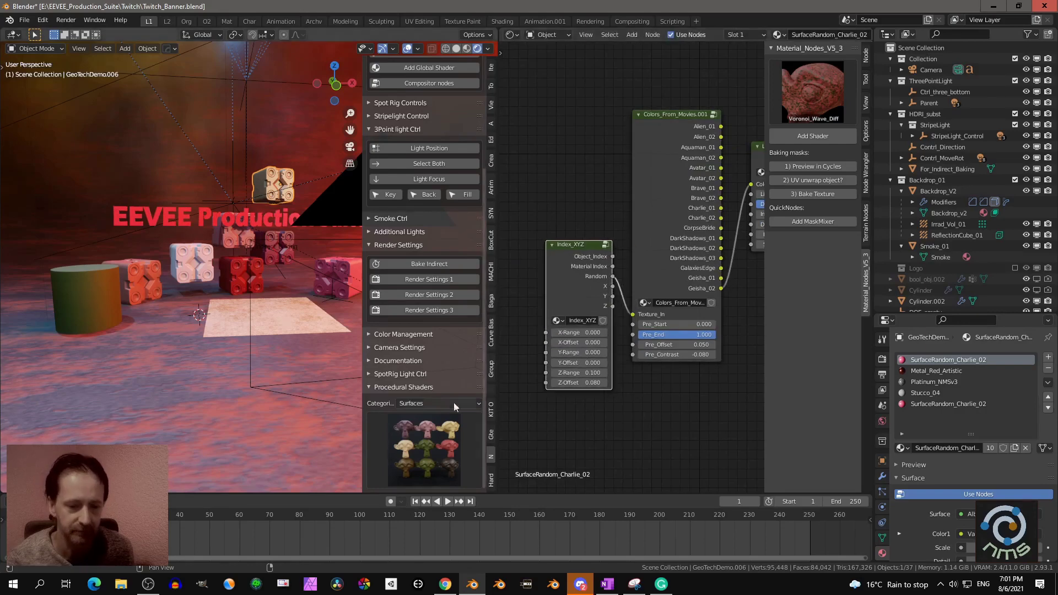
Select the green cylinder and apply the Glass Regular procedural shader from the Glass category to it
left_click(420, 405)
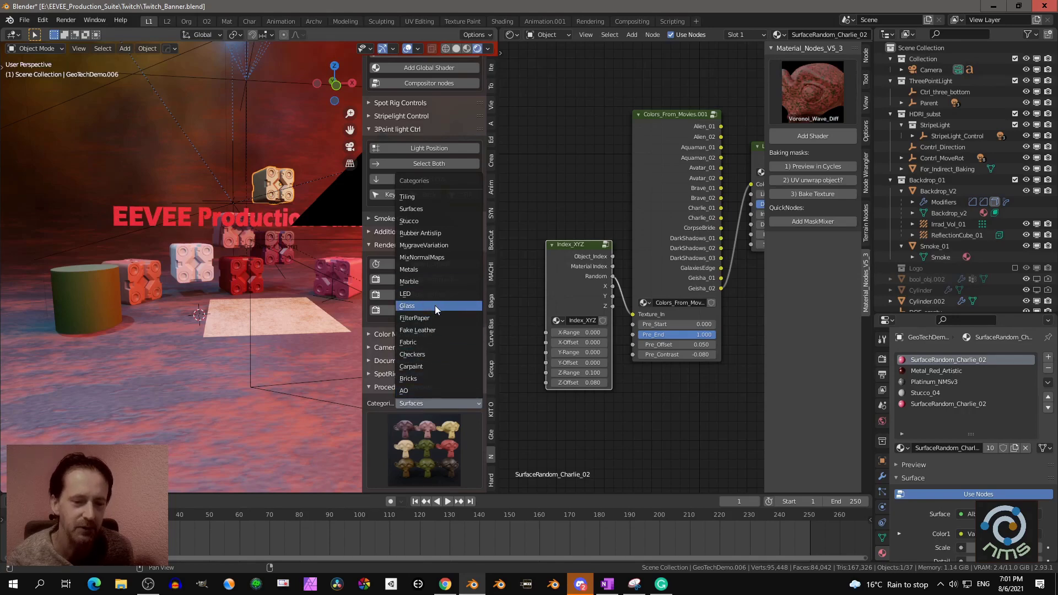
middle_click_drag(249, 240, 259, 264)
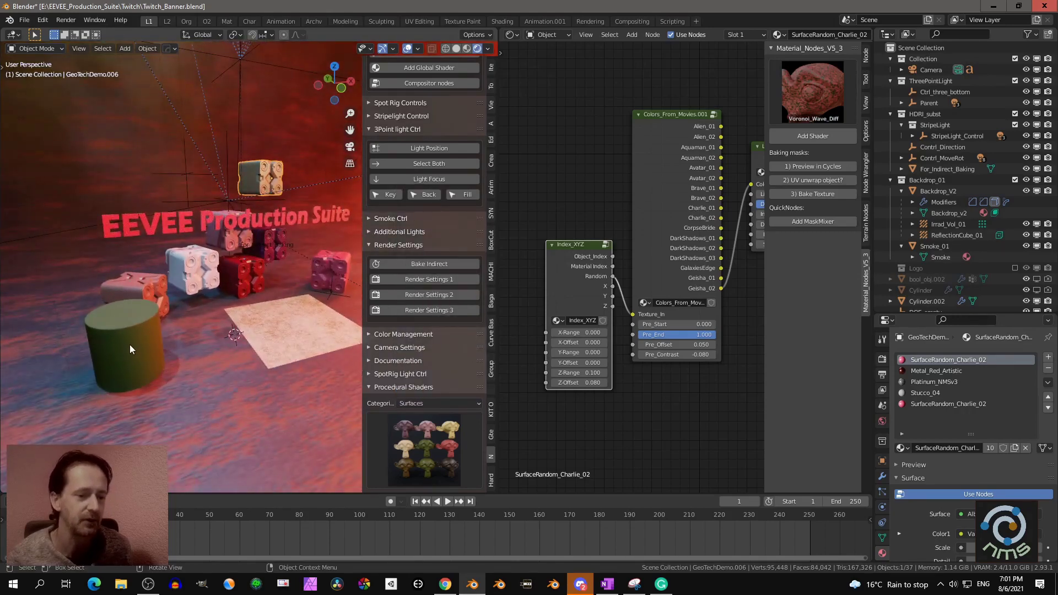
left_click(130, 345)
middle_click_drag(146, 332, 237, 287, "shift")
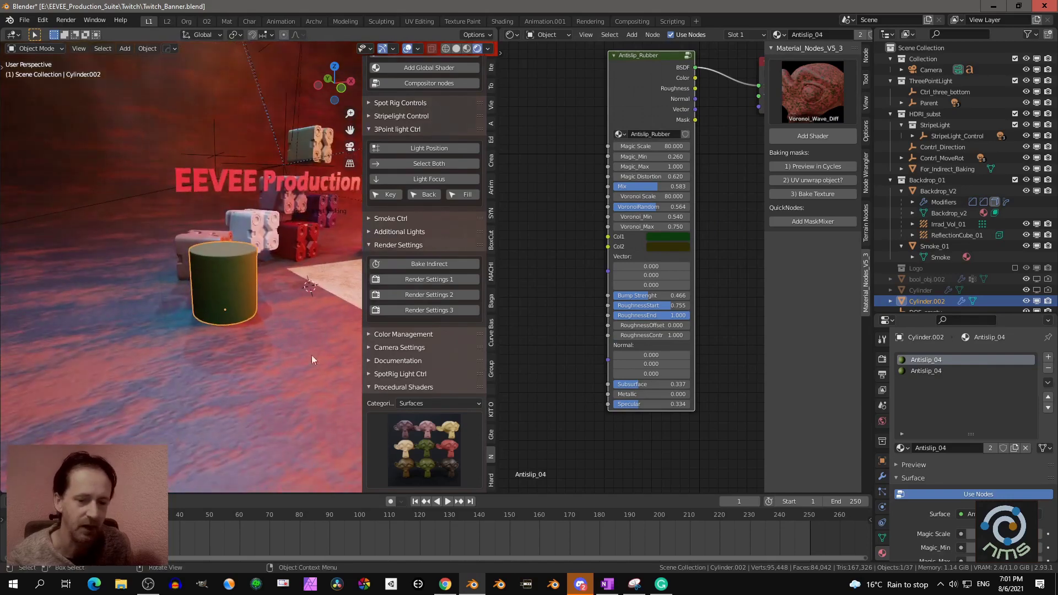
left_click(425, 405)
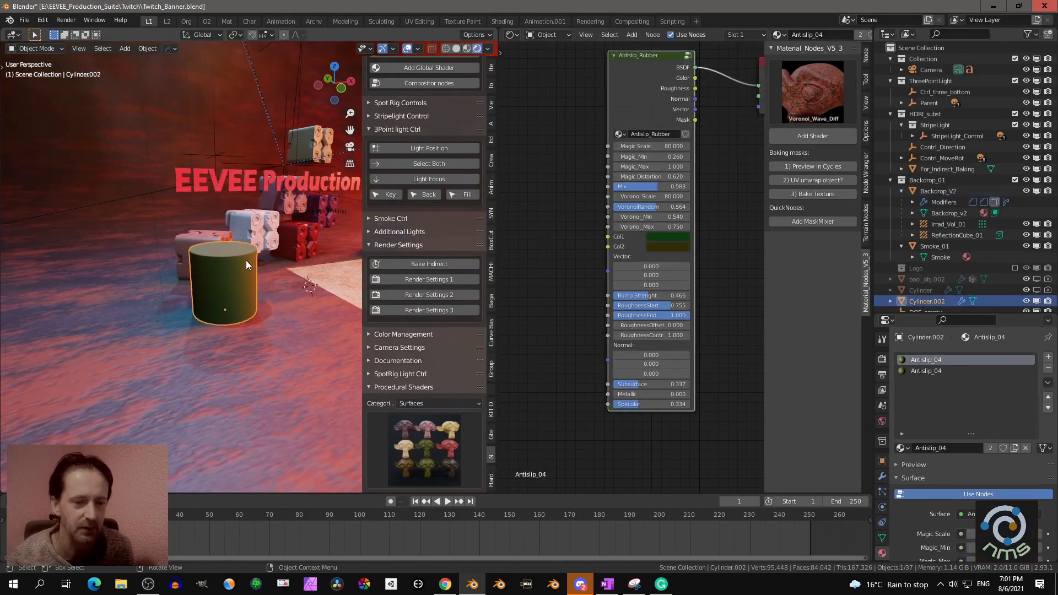
left_click(446, 405)
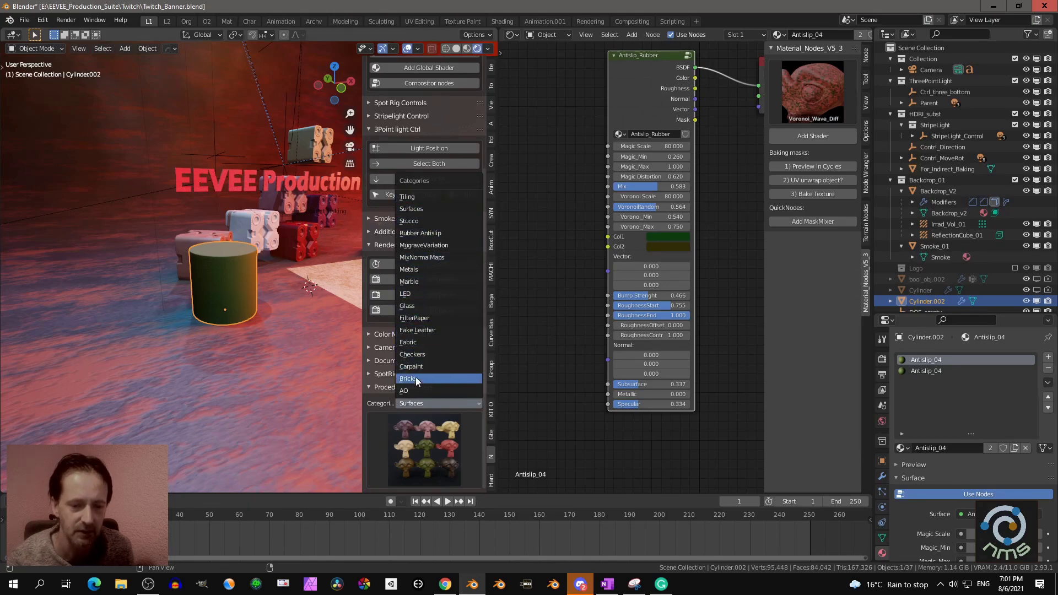
left_click(412, 307)
left_click(435, 450)
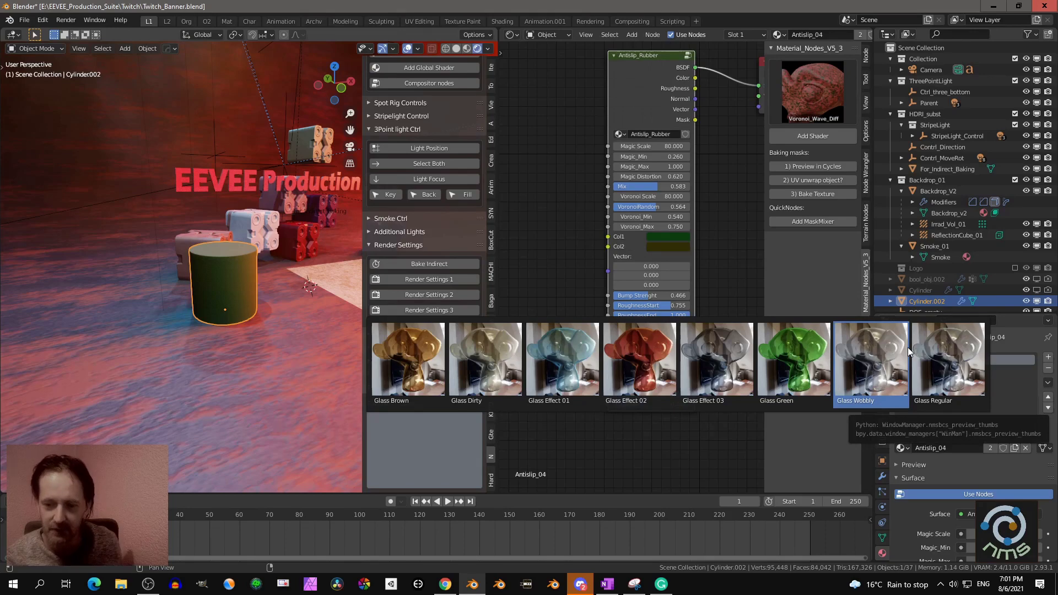
left_click(942, 361)
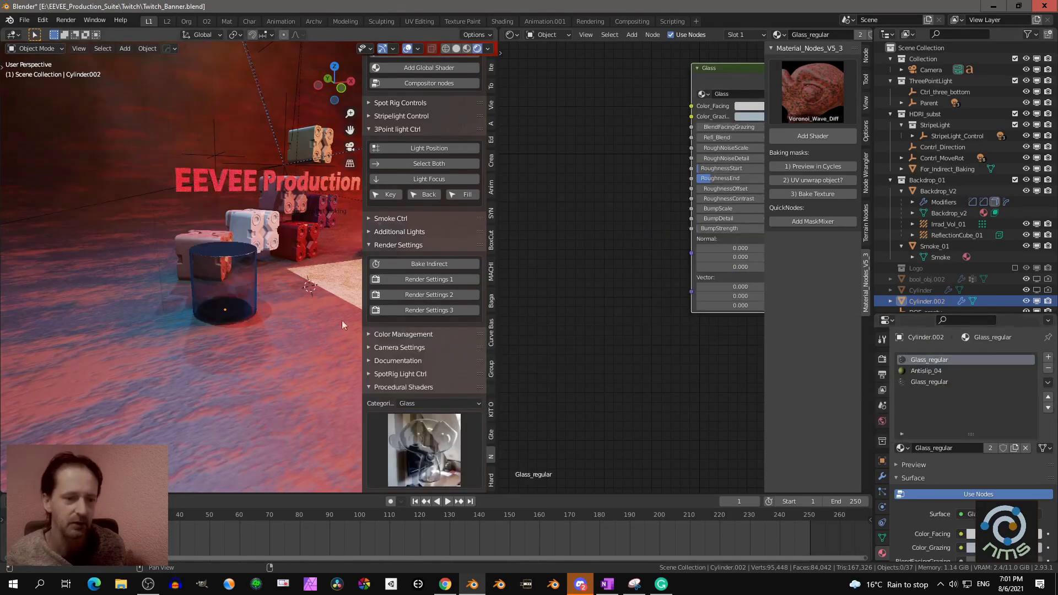
Inspect the glass cylinder up close and replace its material with the Glass Dirty procedural shader
middle_click_drag(300, 323, 289, 302)
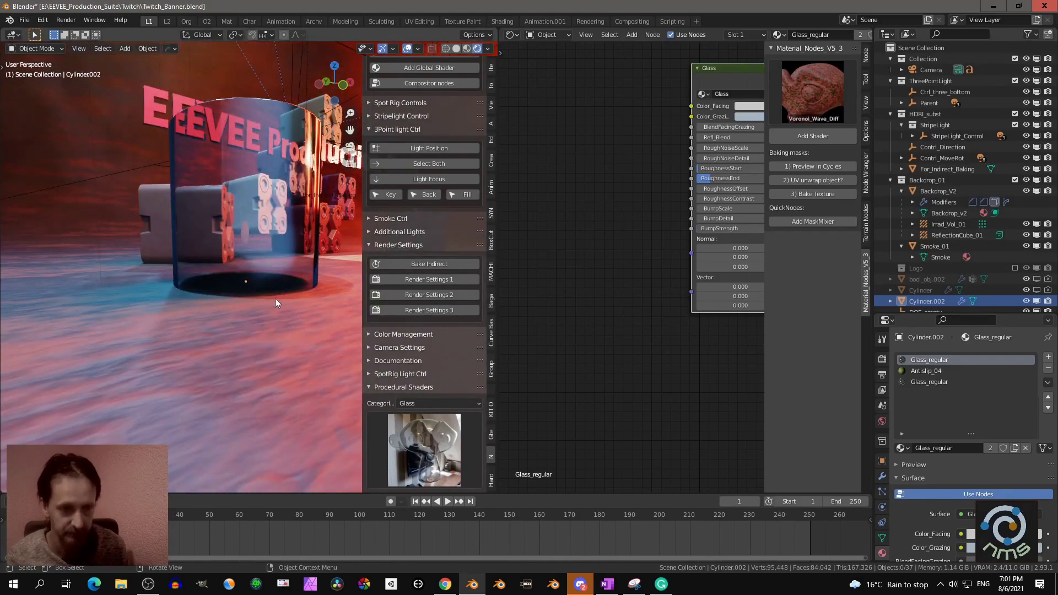
left_click(251, 243)
scroll(255, 249, "up", 4)
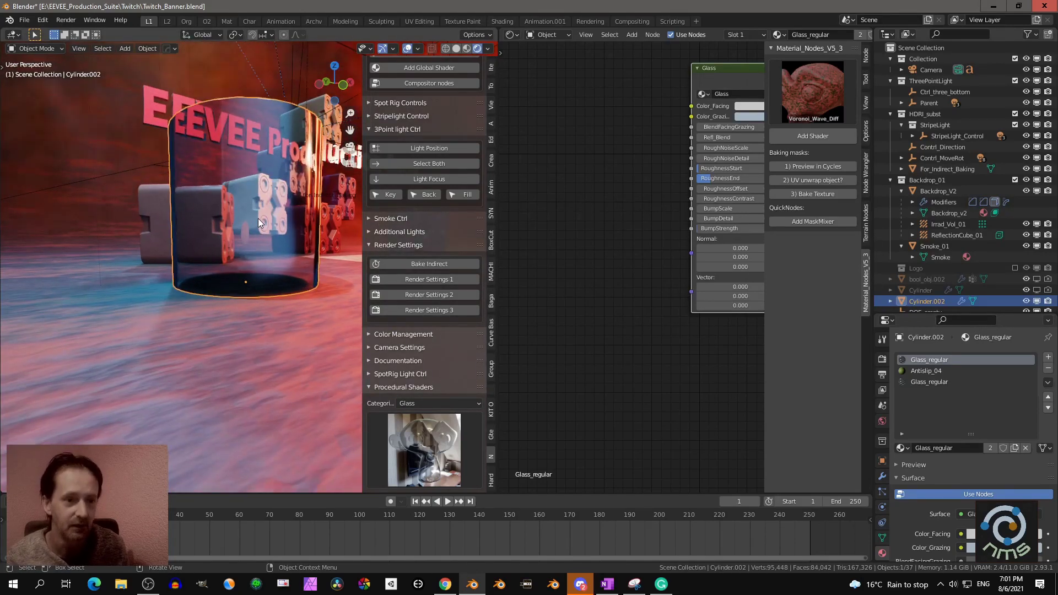
scroll(254, 261, "down", 4)
middle_click_drag(259, 265, 269, 284)
scroll(243, 278, "down", 4)
left_click(432, 438)
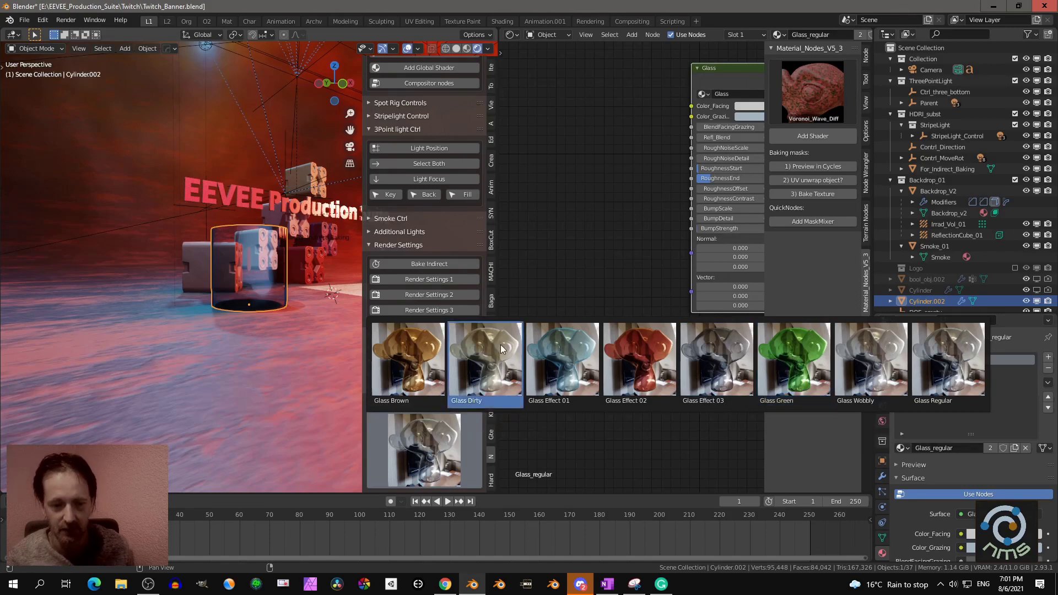
left_click(468, 341)
middle_click_drag(269, 306, 263, 267)
left_click(266, 319)
middle_click_drag(267, 319, 253, 292)
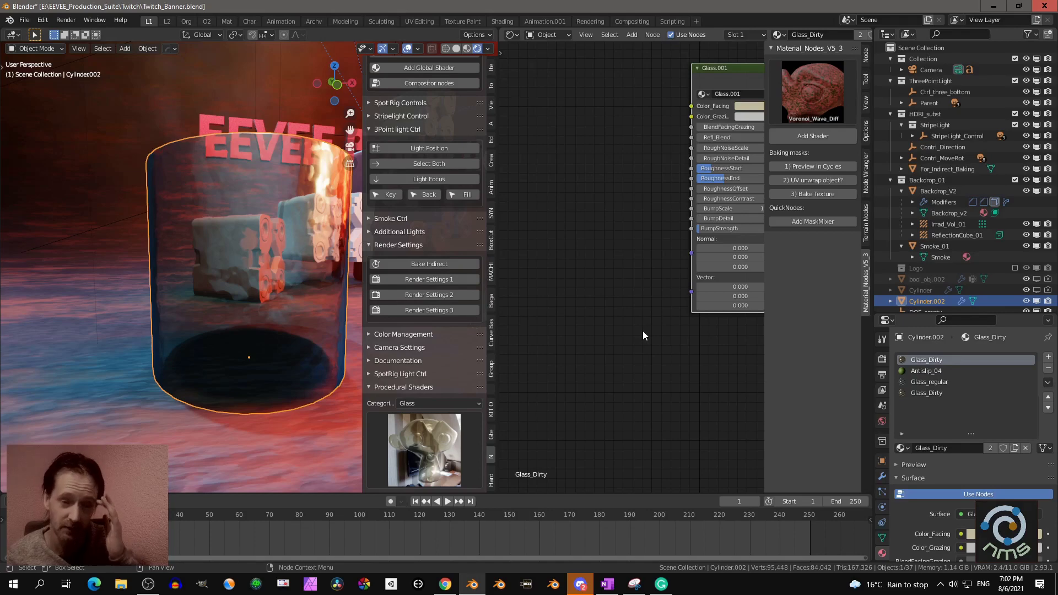
Set the BumpStrength of the cylinder's Glass.001 node to 0.032
middle_click_drag(660, 332, 592, 361)
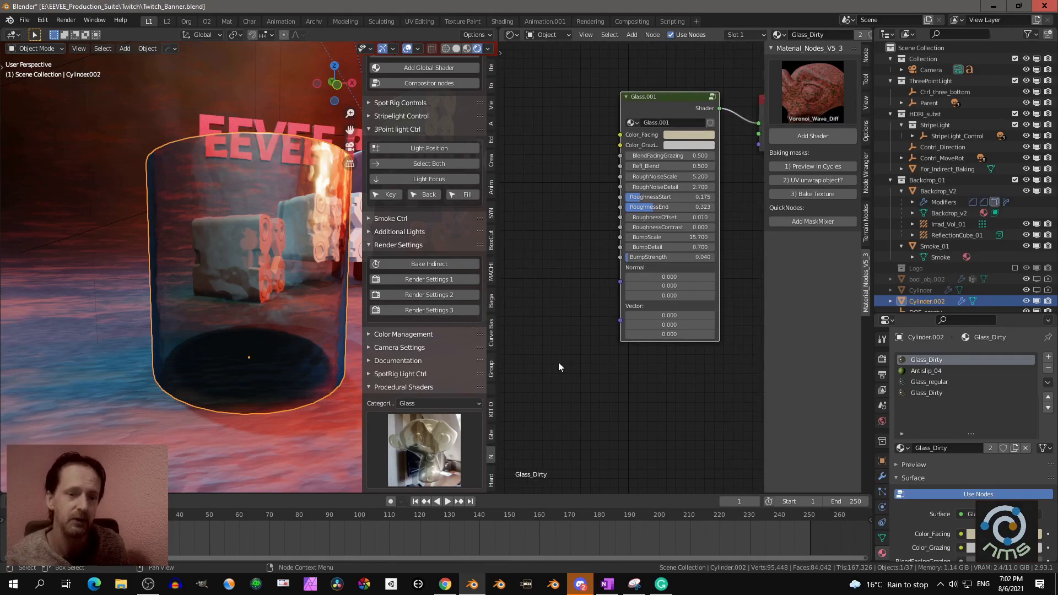
scroll(606, 386, "down", 1)
middle_click_drag(663, 398, 614, 409)
scroll(614, 409, "up", 1)
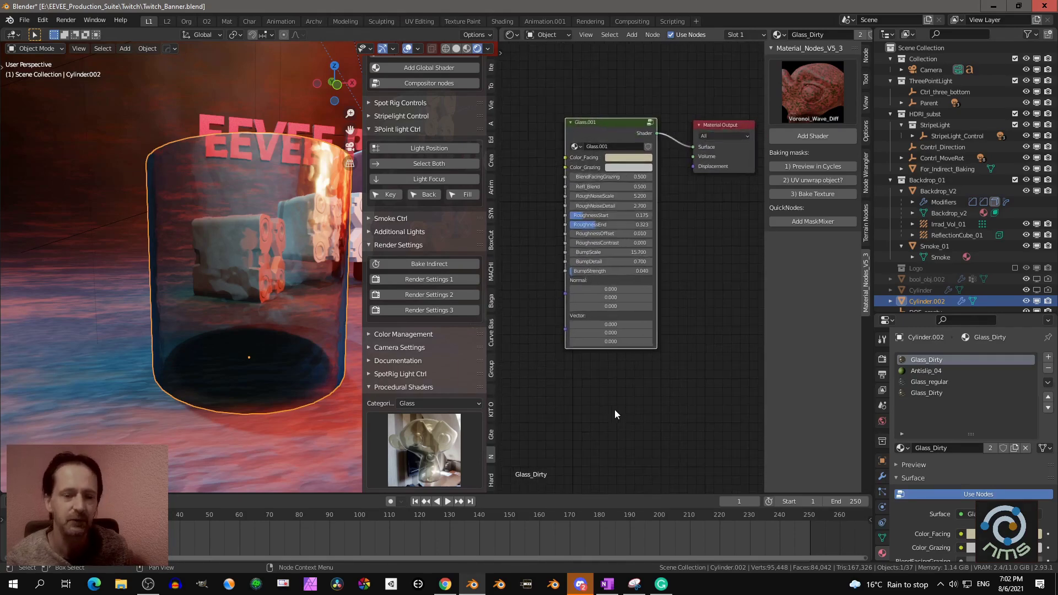
scroll(273, 273, "up", 3)
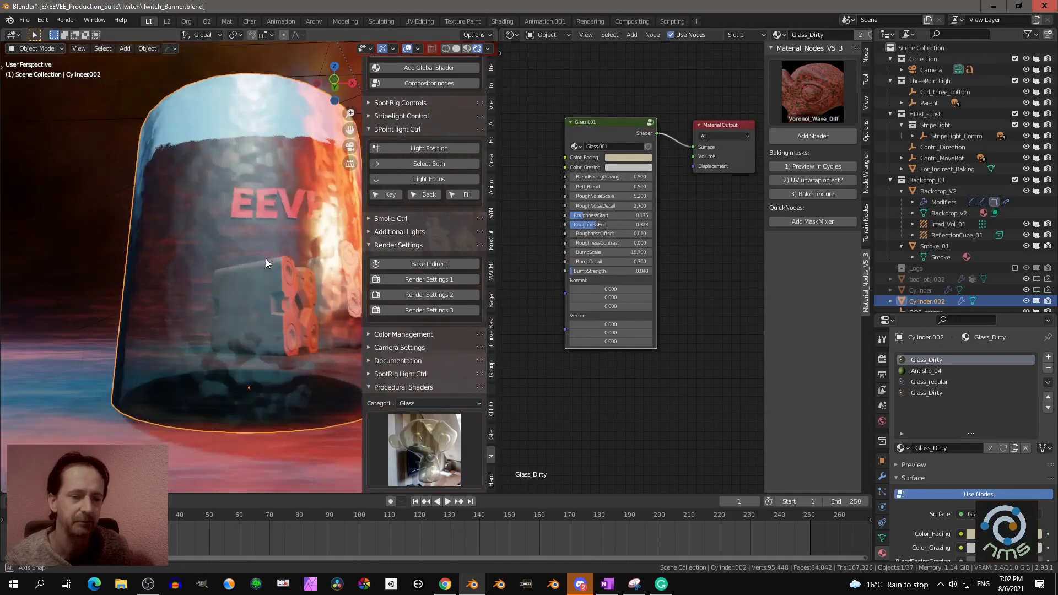
scroll(578, 227, "up", 2)
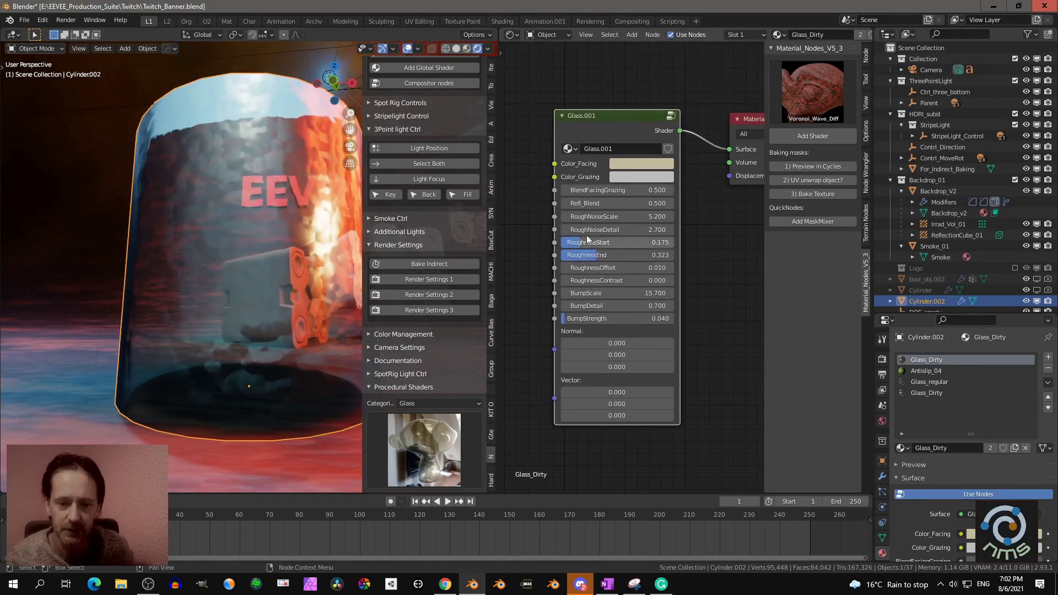
left_click_drag(593, 319, 587, 319, "shift")
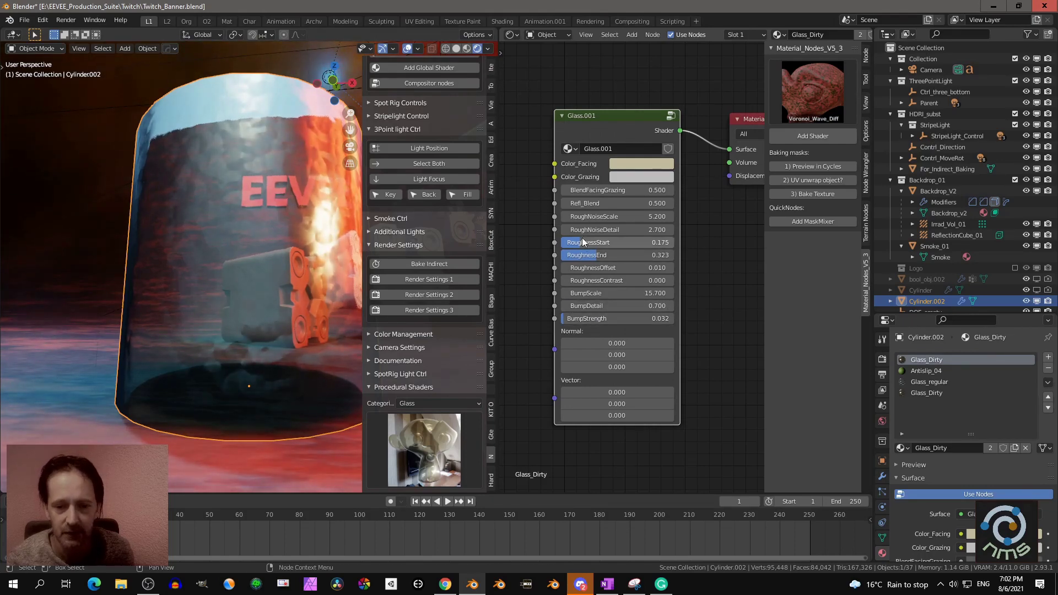
Try a RoughnessEnd of 0.222 and a BlendFacingGrazing of 0.000 on the Glass.001 node, undoing each change
left_click_drag(599, 256, 632, 255)
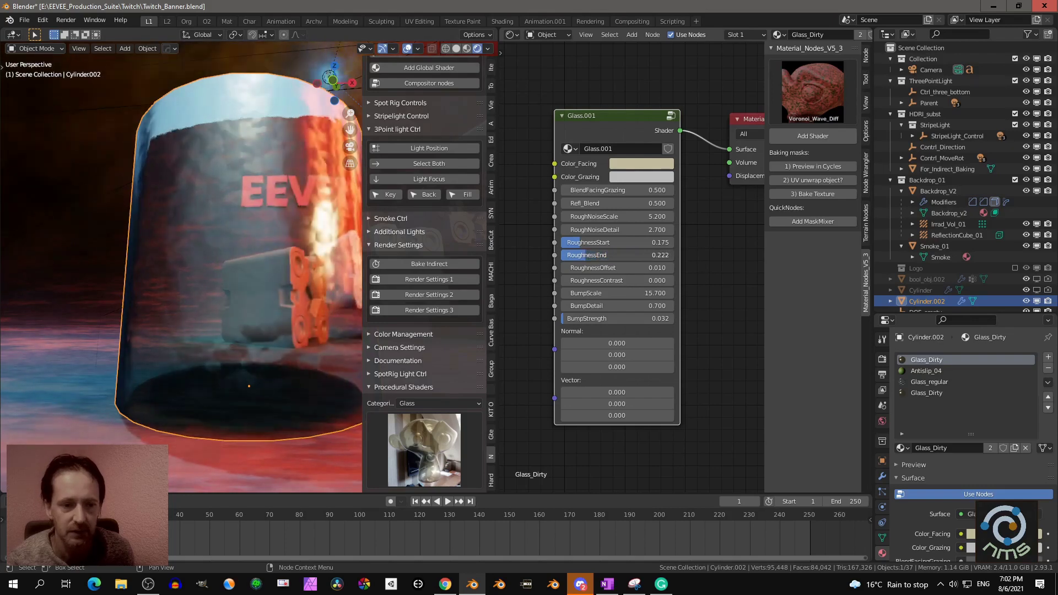
key("ctrl+z")
left_click_drag(593, 190, 624, 190)
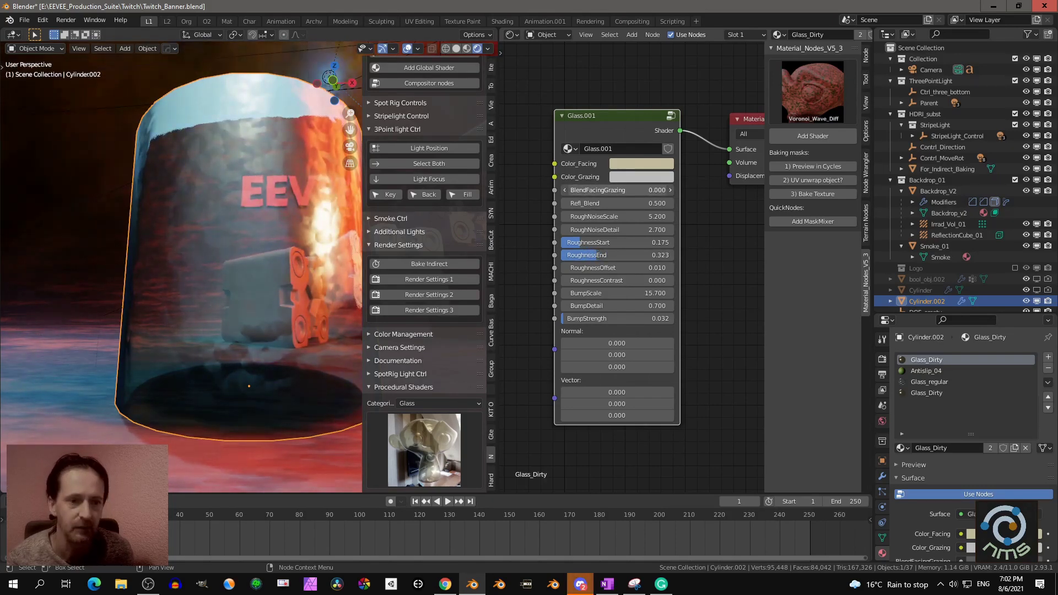
key("ctrl+z")
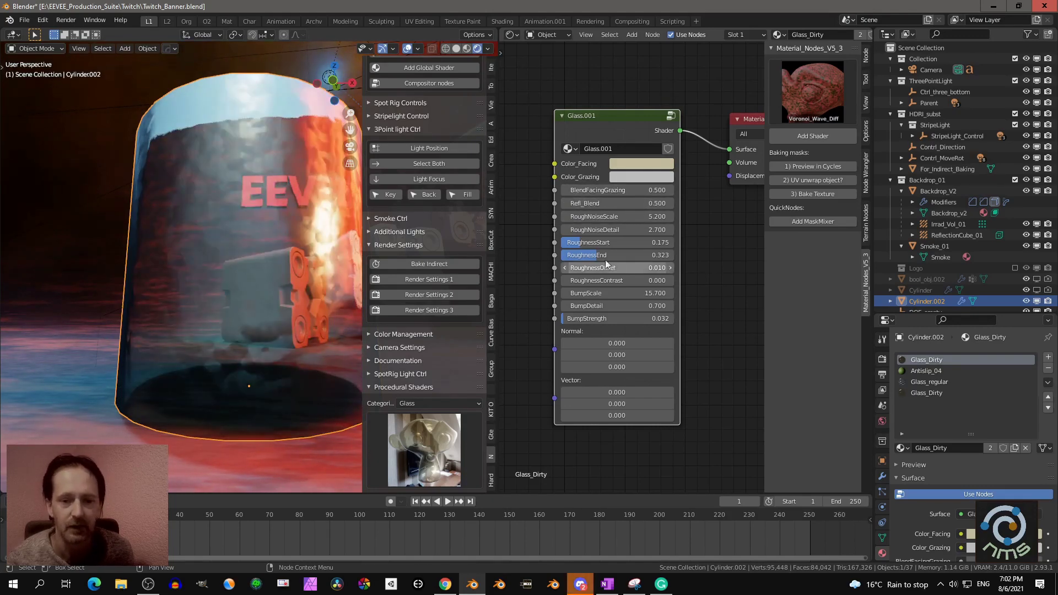
Look through the available glass shader previews without changing the cylinder's dirty glass material
scroll(276, 332, "down", 5)
middle_click_drag(266, 336, 250, 355)
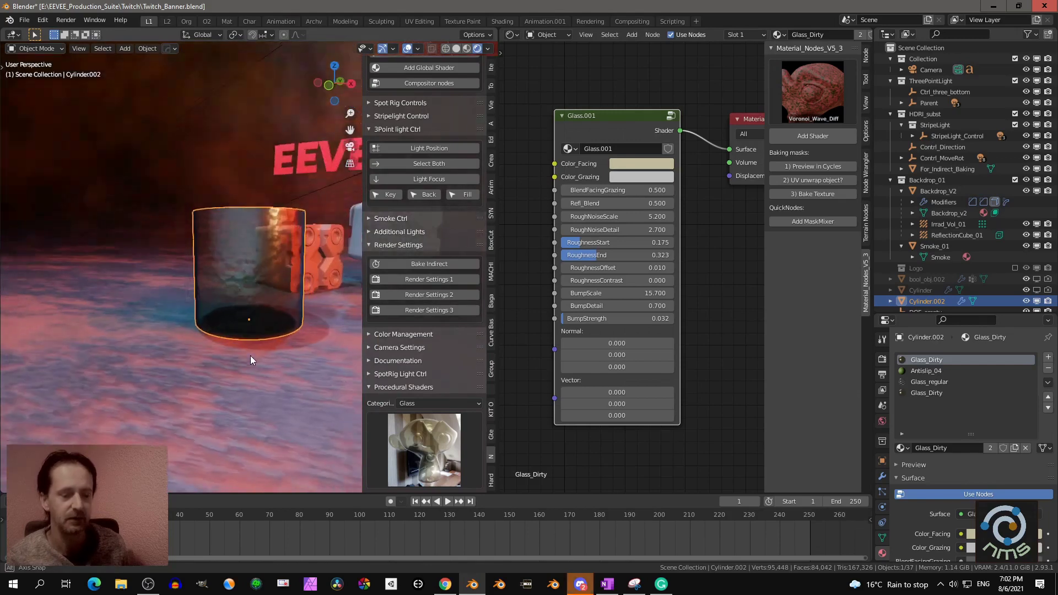
left_click(416, 458)
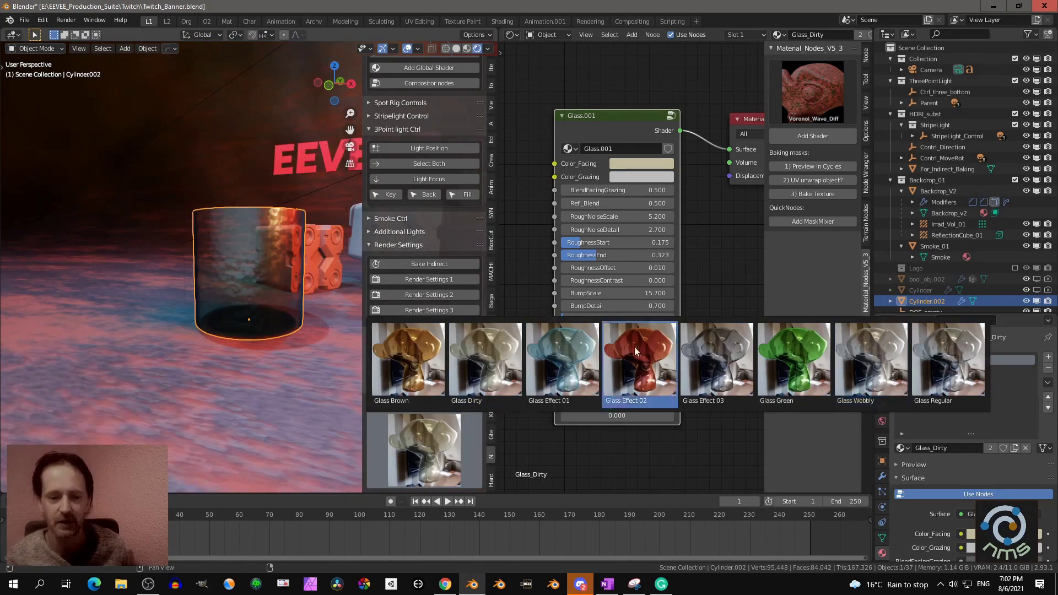
left_click(445, 403)
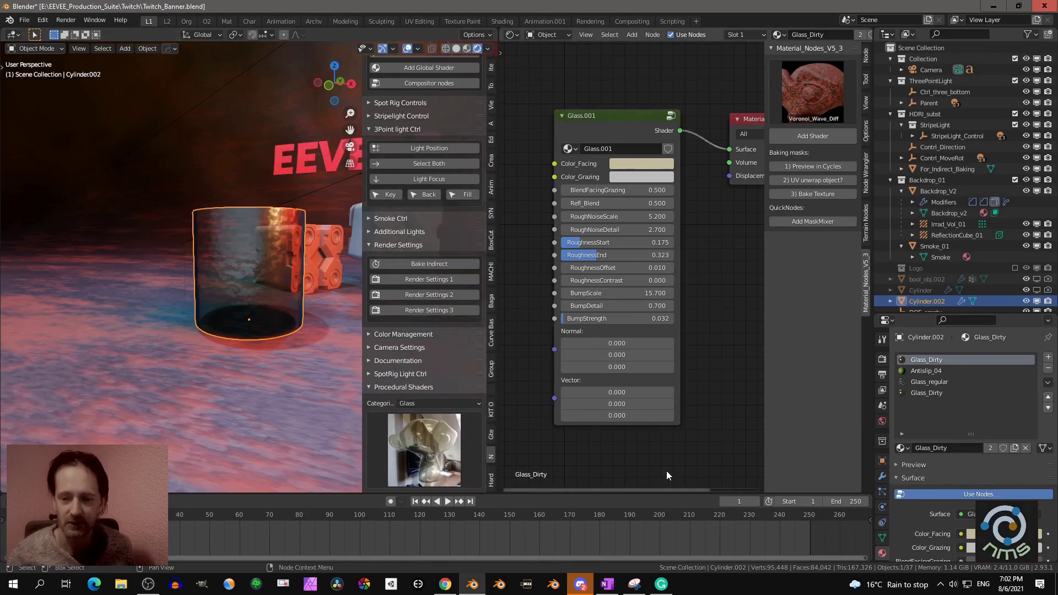
scroll(681, 464, "down", 2)
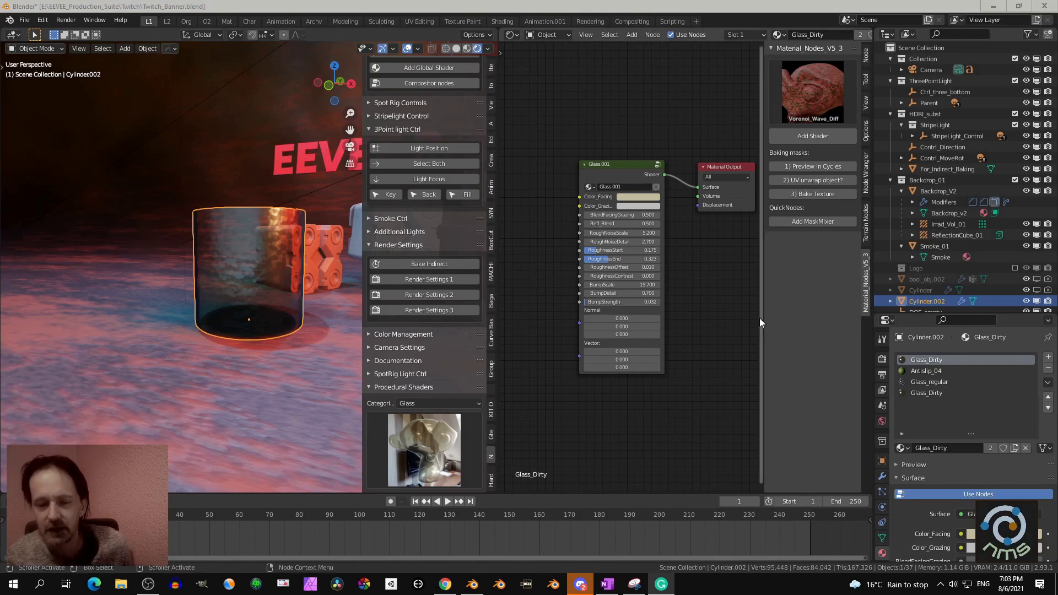
scroll(637, 139, "down", 1)
middle_click_drag(636, 139, 624, 158)
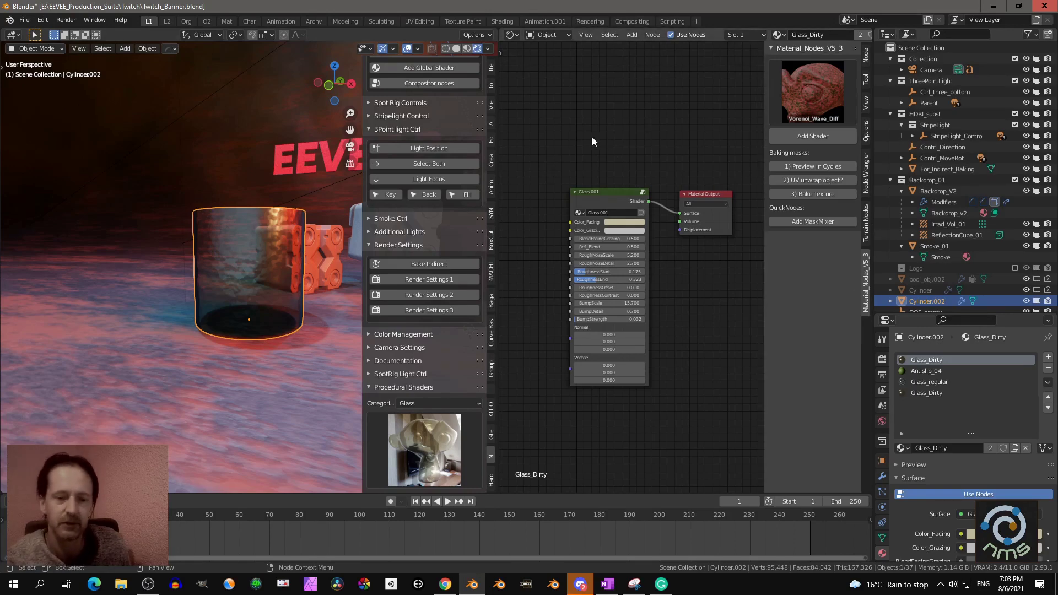
left_click(603, 192)
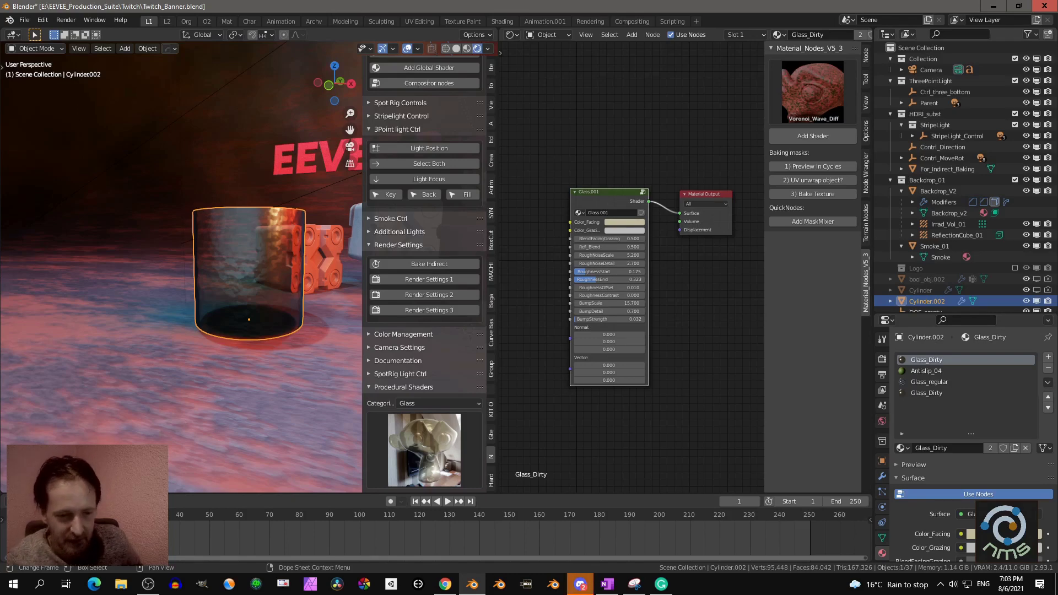
middle_click_drag(189, 306, 320, 356)
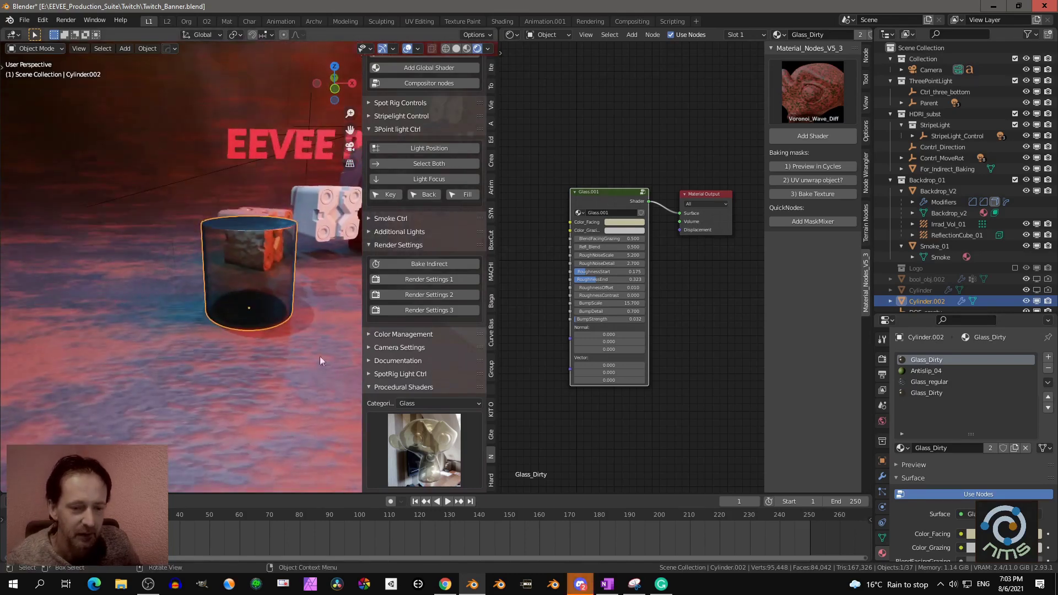
middle_click_drag(267, 260, 237, 265)
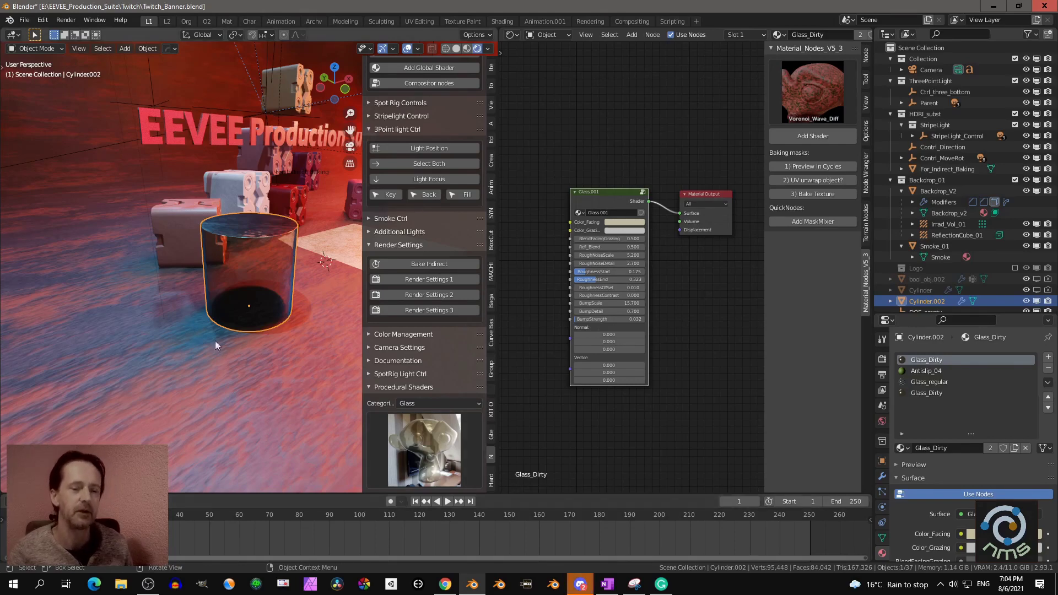
scroll(220, 298, "down", 3)
middle_click_drag(220, 298, 243, 322)
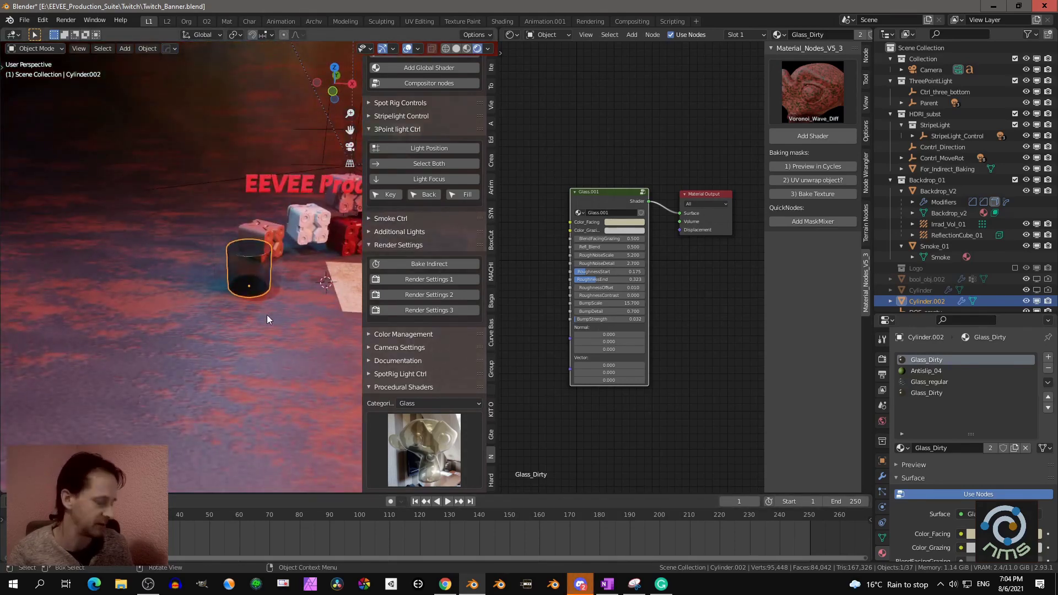
middle_click_drag(297, 299, 237, 261)
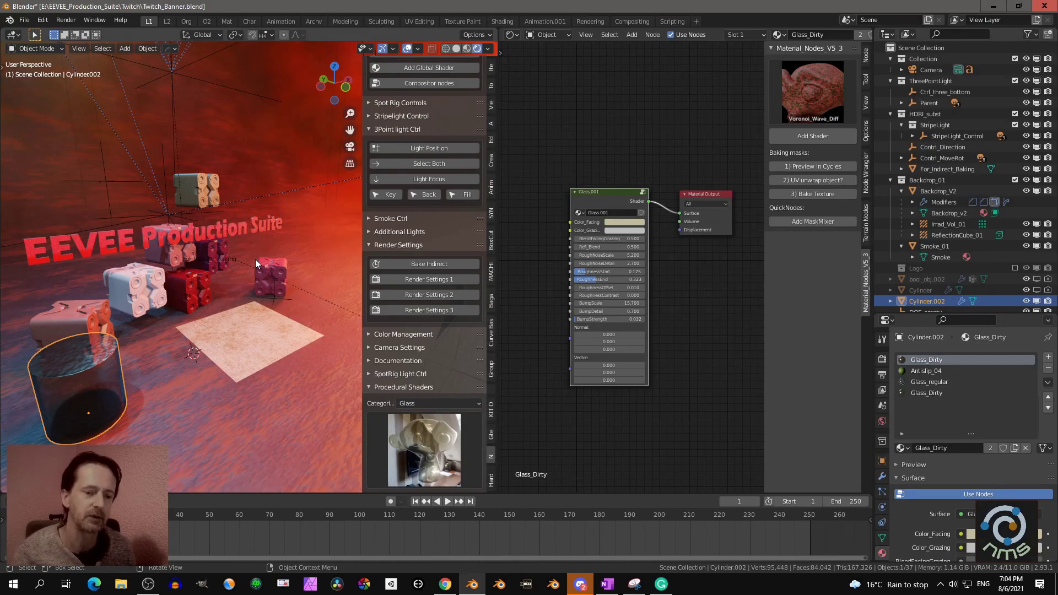
middle_click_drag(263, 256, 205, 298)
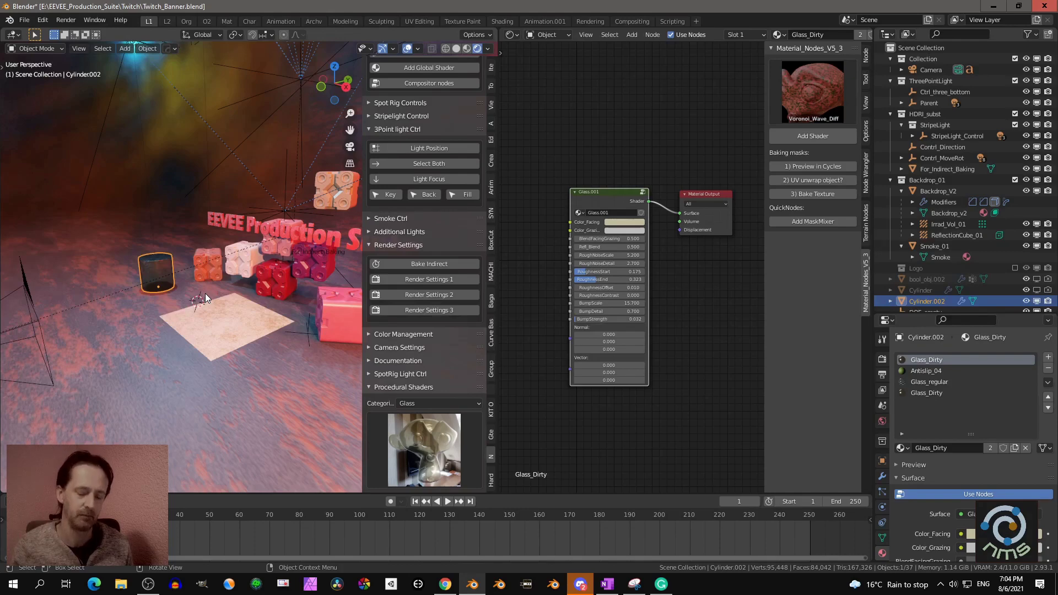
middle_click_drag(233, 306, 282, 312)
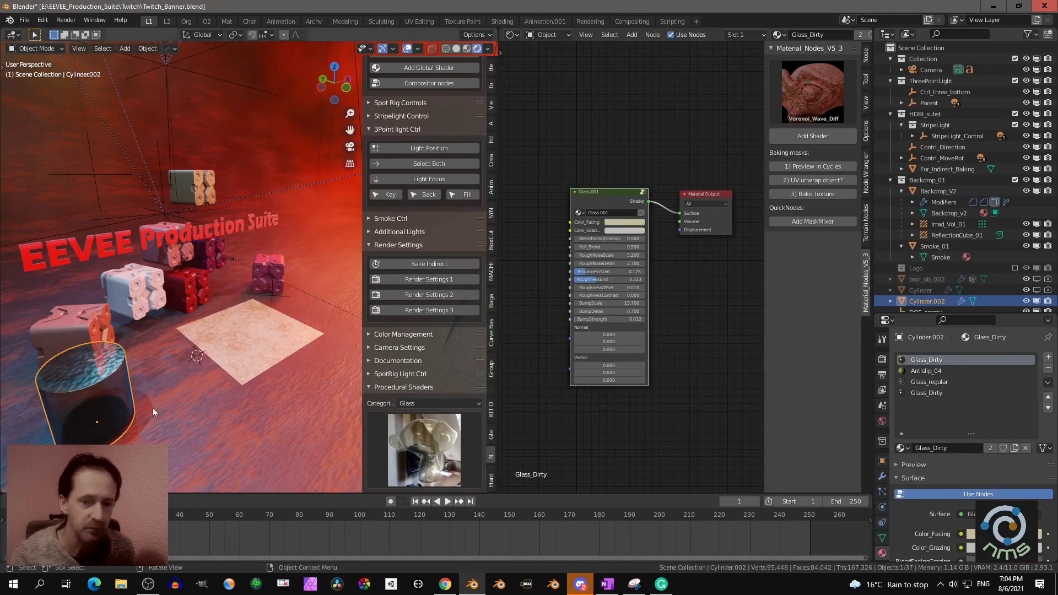
Select the floor plane and show its Tiles_08 node tree in the Mat workspace, framing all connected nodes
middle_click_drag(286, 279, 243, 286)
scroll(241, 286, "up", 5)
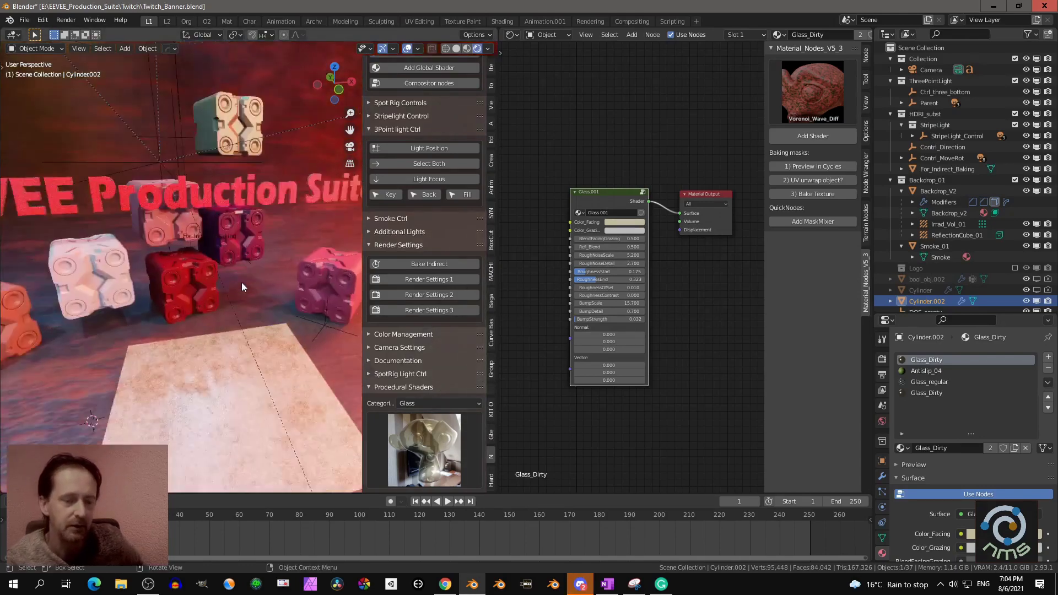
left_click(251, 428)
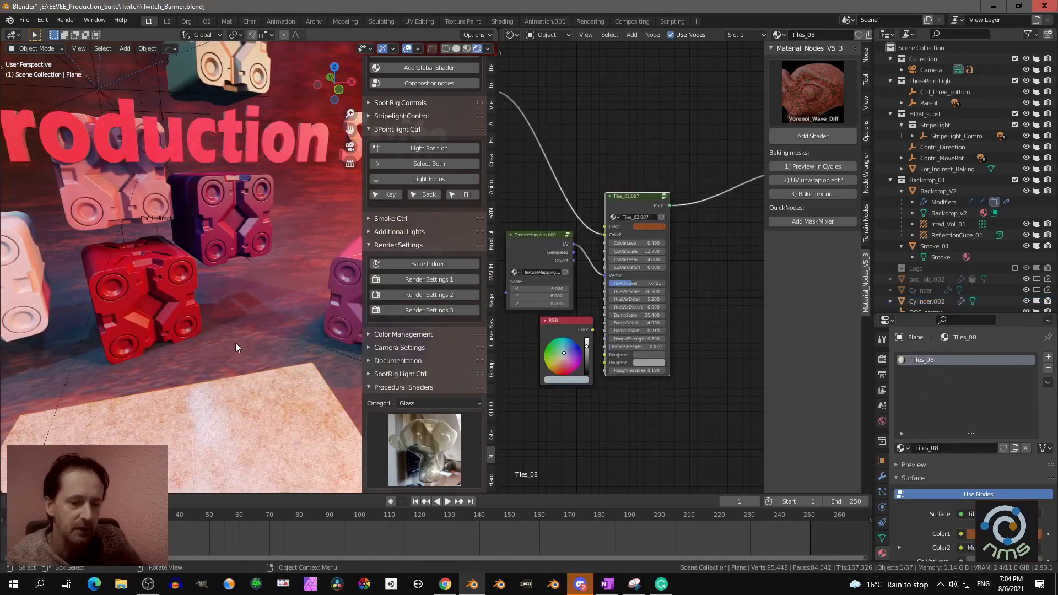
scroll(236, 343, "down", 3)
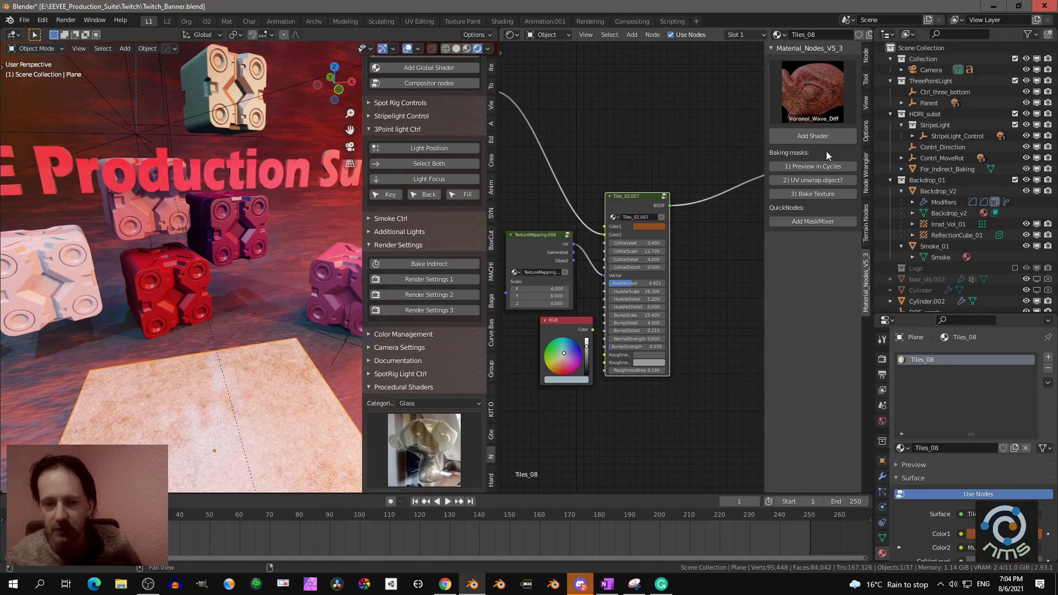
scroll(638, 226, "down", 3)
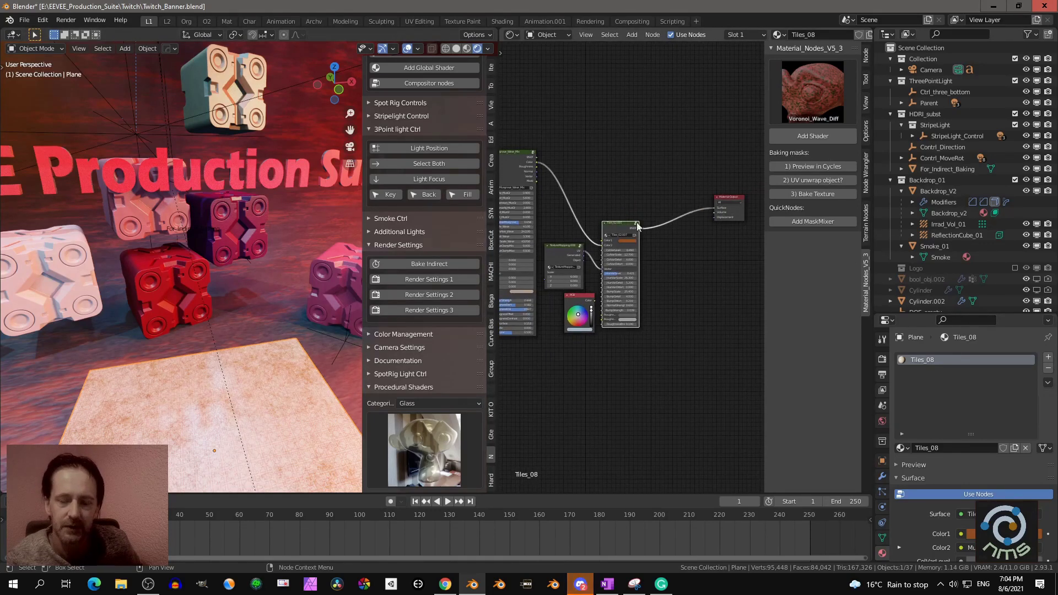
middle_click_drag(713, 252, 690, 267)
scroll(689, 269, "up", 1)
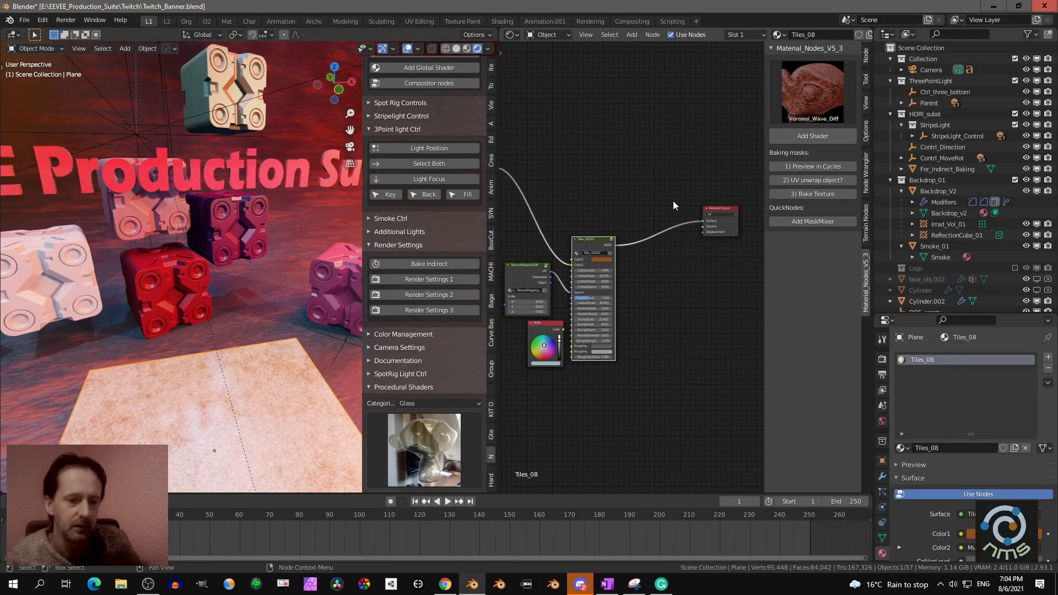
left_click(226, 22)
middle_click_drag(644, 216, 532, 233)
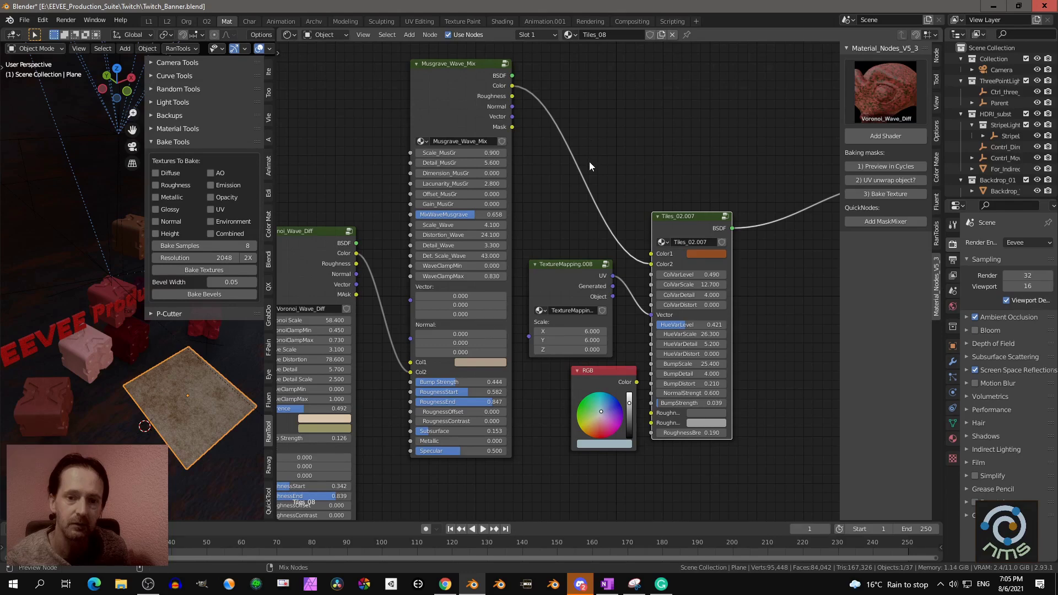
scroll(680, 170, "down", 2)
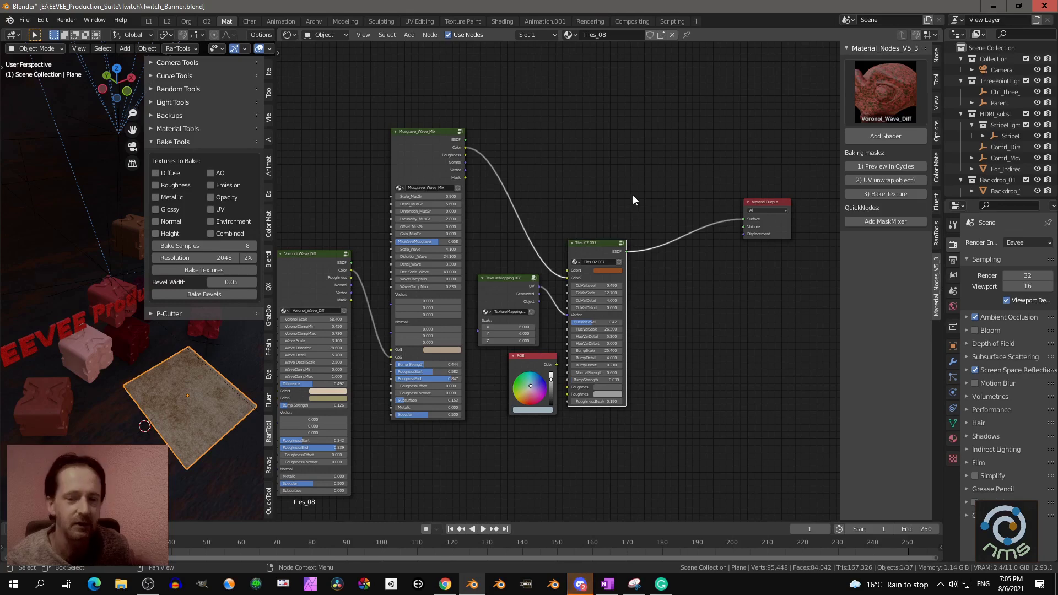
Add an Emission shader to the Tiles_08 material and link its output to the Material Output's Surface input
key("shift+a")
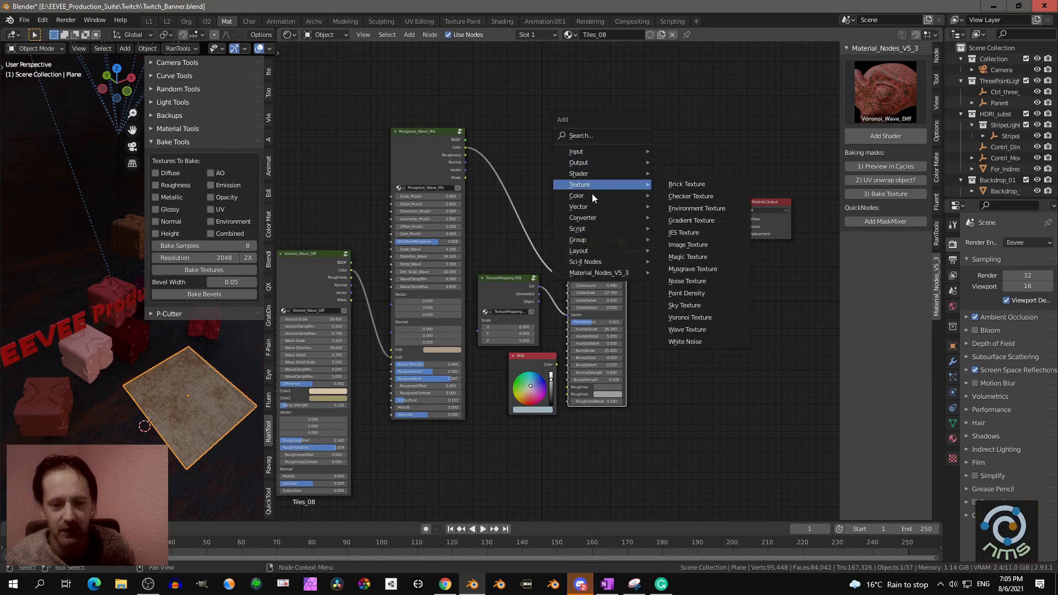
mouse_move(588, 173)
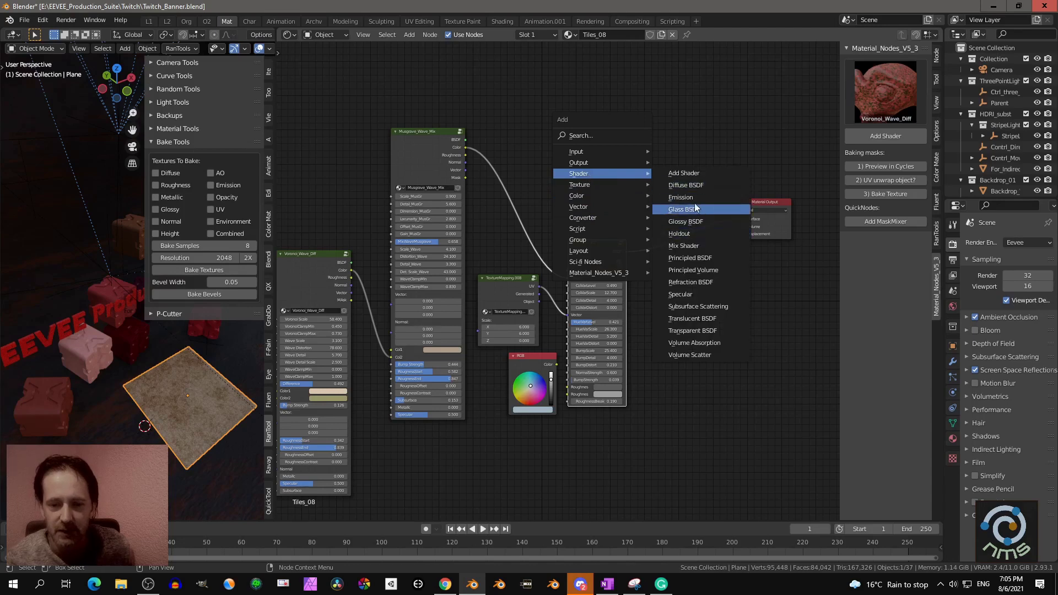
left_click(681, 197)
left_click(697, 159)
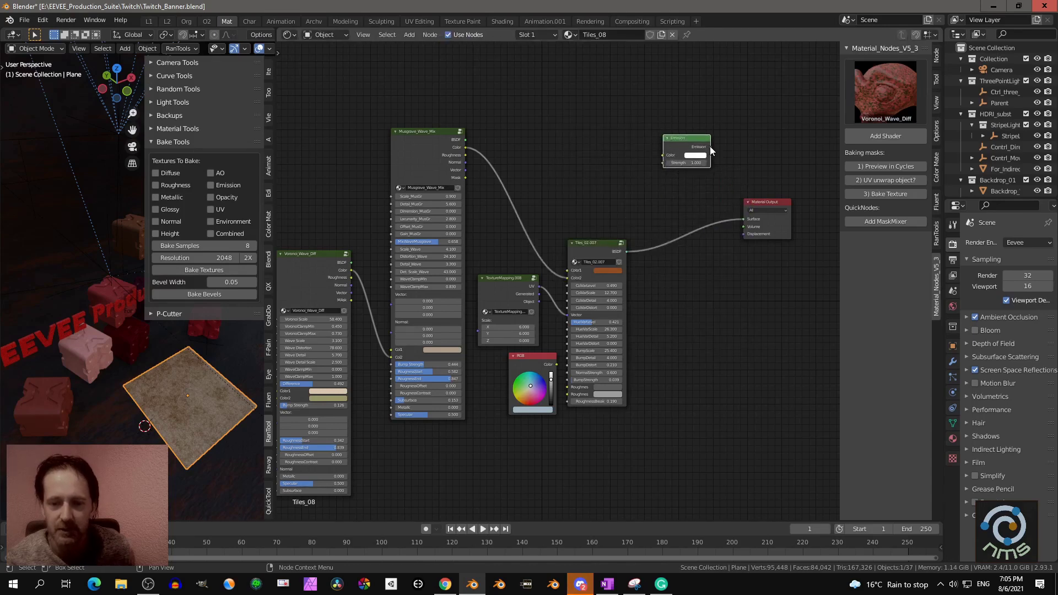
left_click_drag(710, 147, 747, 221)
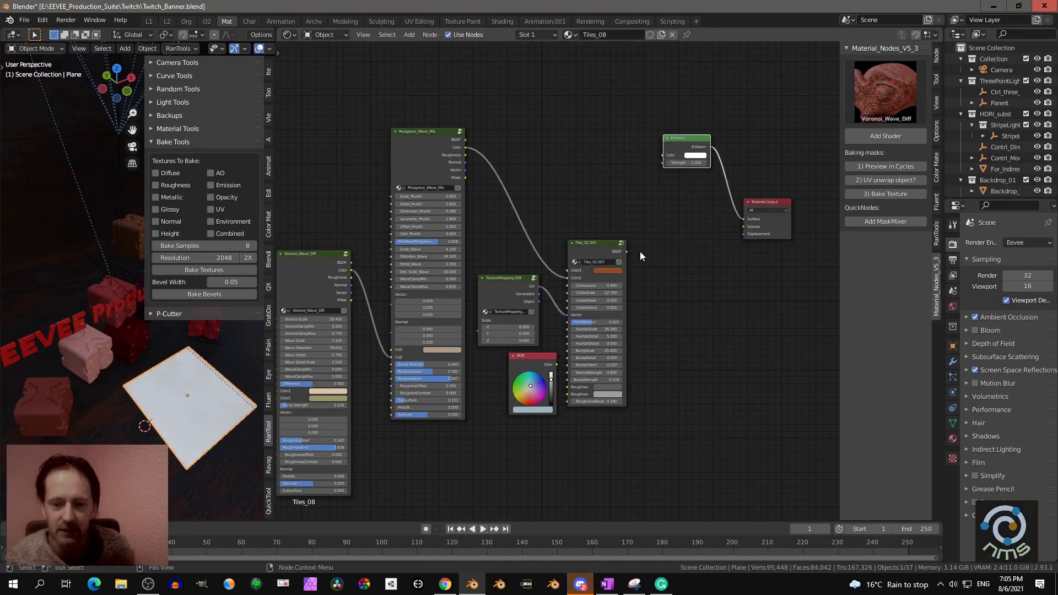
left_click_drag(626, 252, 657, 247)
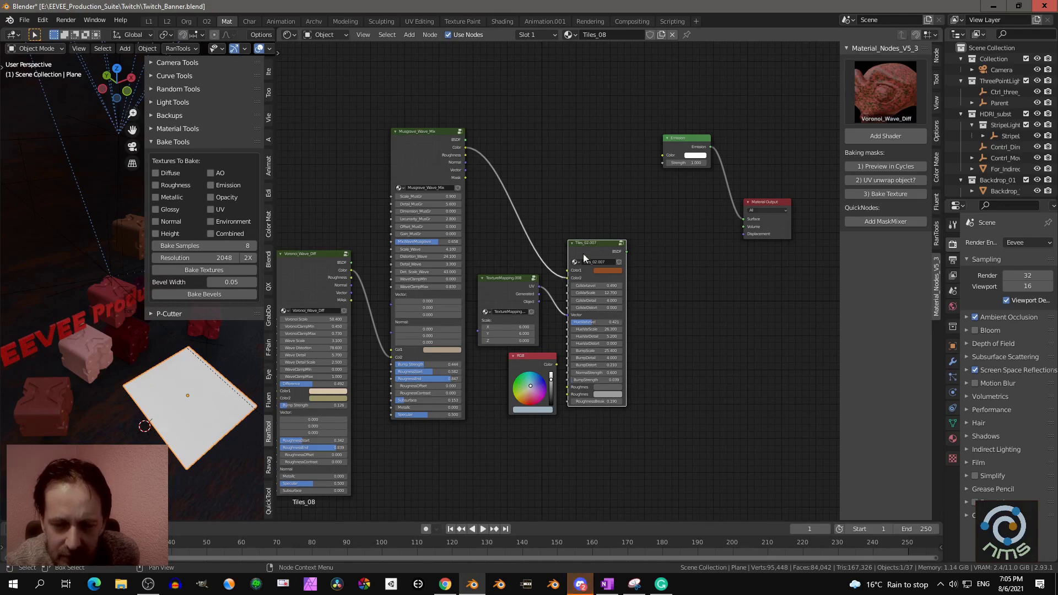
Add an unconnected Principled BSDF node beside the Tiles_02.007 group, below the Material Output, for comparing their parameters
scroll(594, 239, "up", 2)
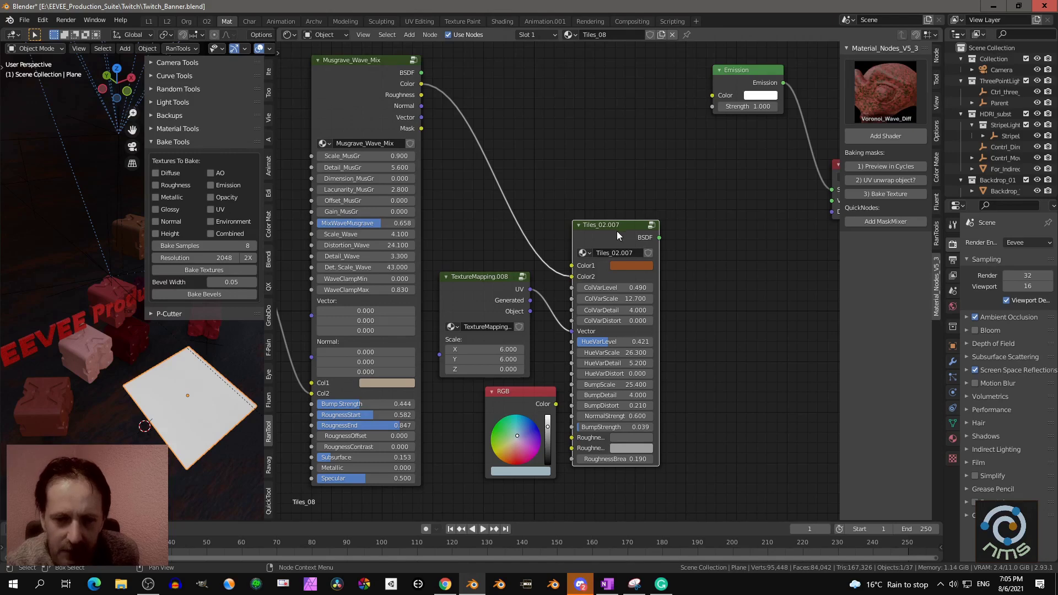
scroll(717, 249, "down", 2)
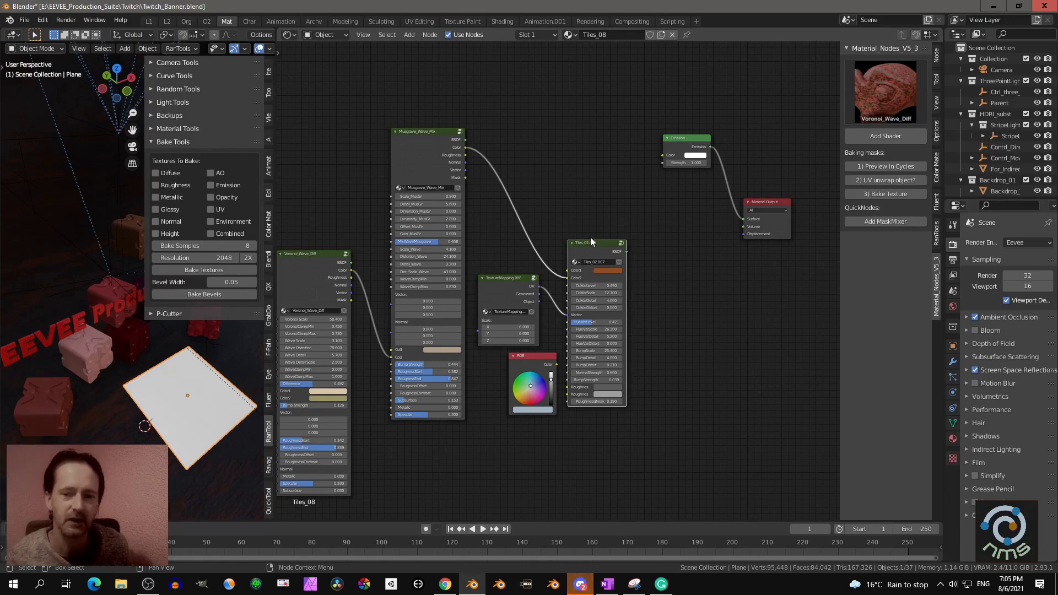
scroll(590, 237, "down", 1)
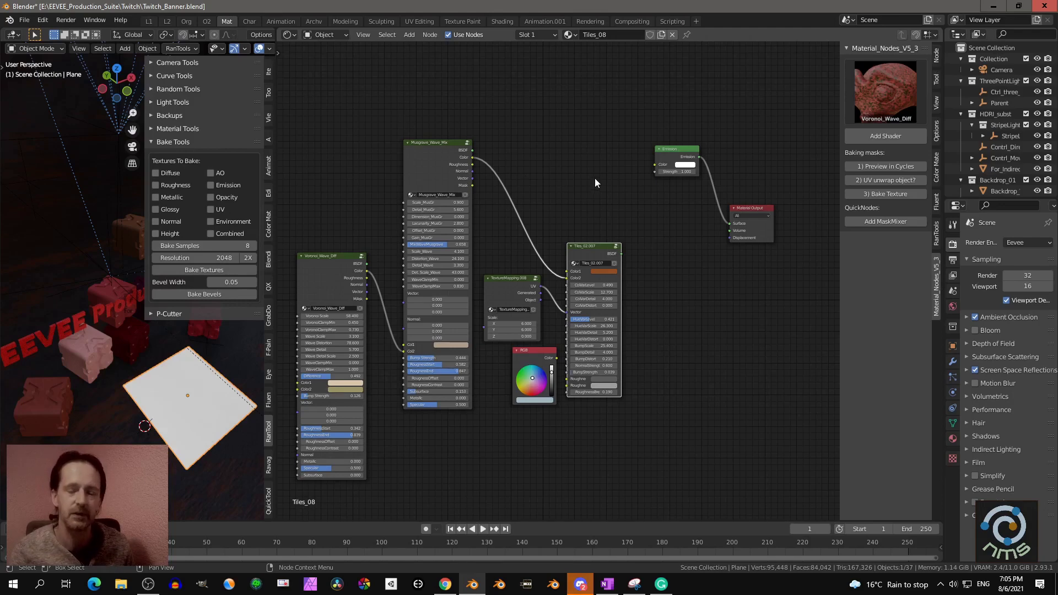
key("shift+a")
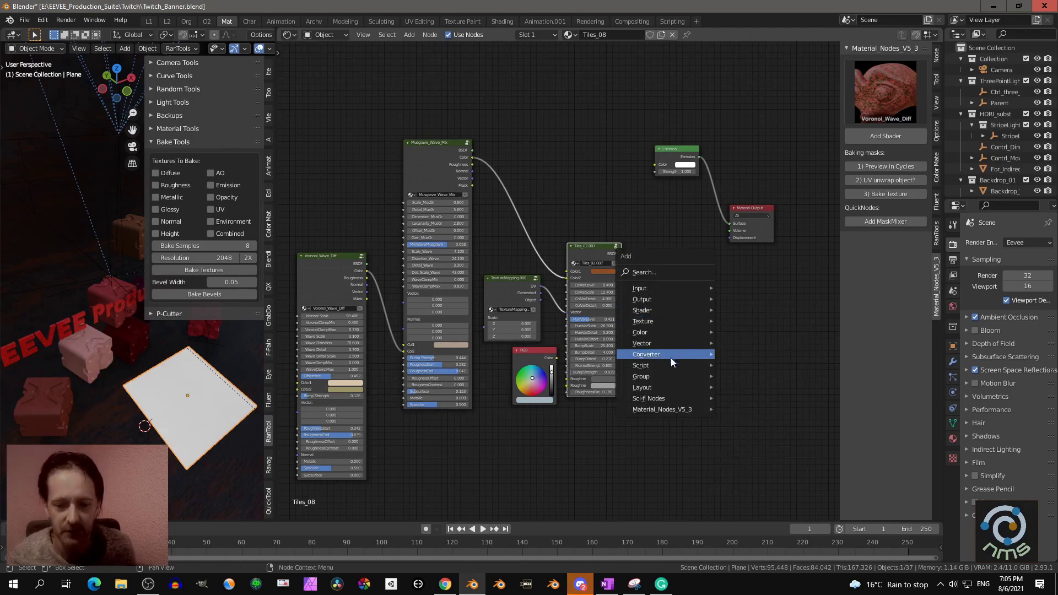
mouse_move(668, 405)
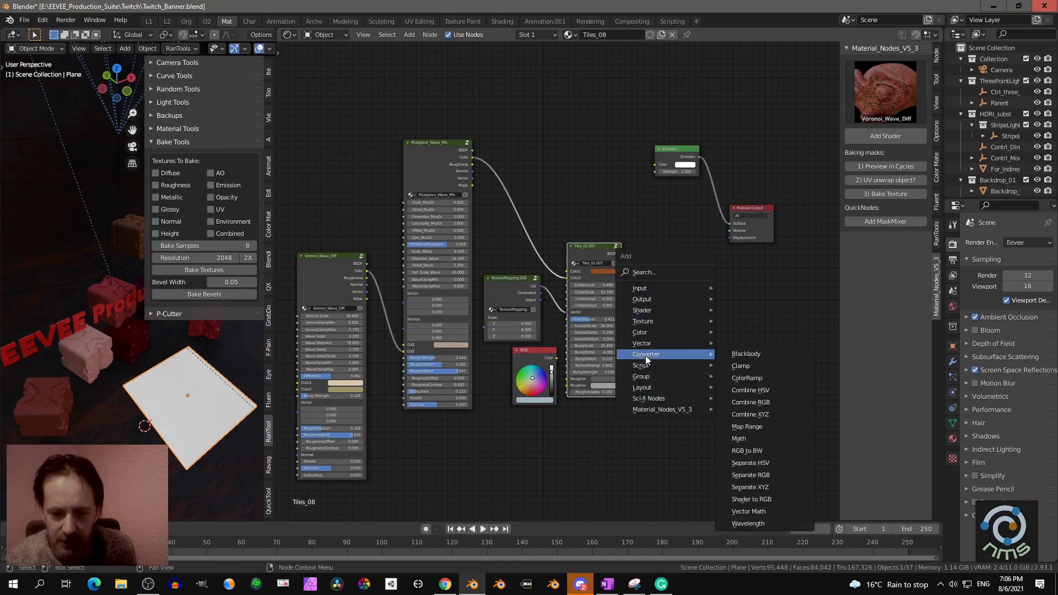
mouse_move(644, 365)
mouse_move(640, 312)
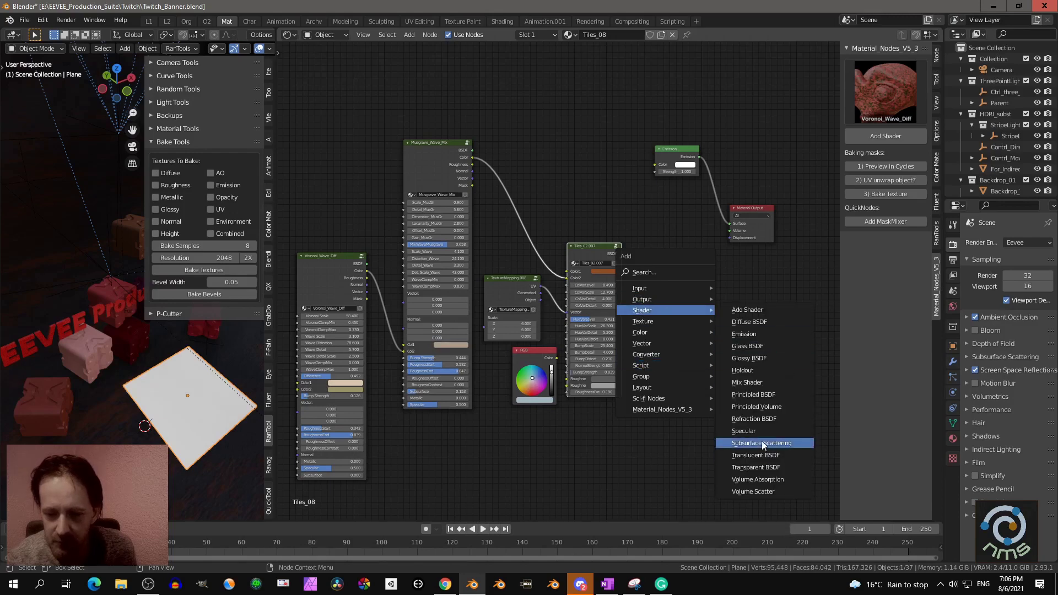
left_click(757, 396)
left_click(711, 303)
scroll(674, 328, "up", 2)
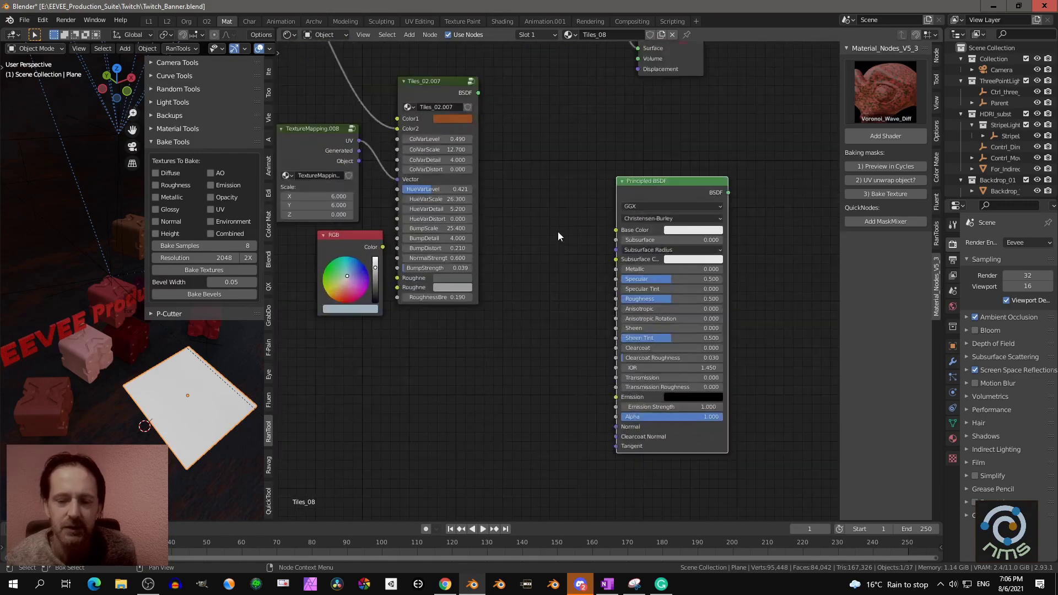
left_click_drag(531, 219, 620, 225)
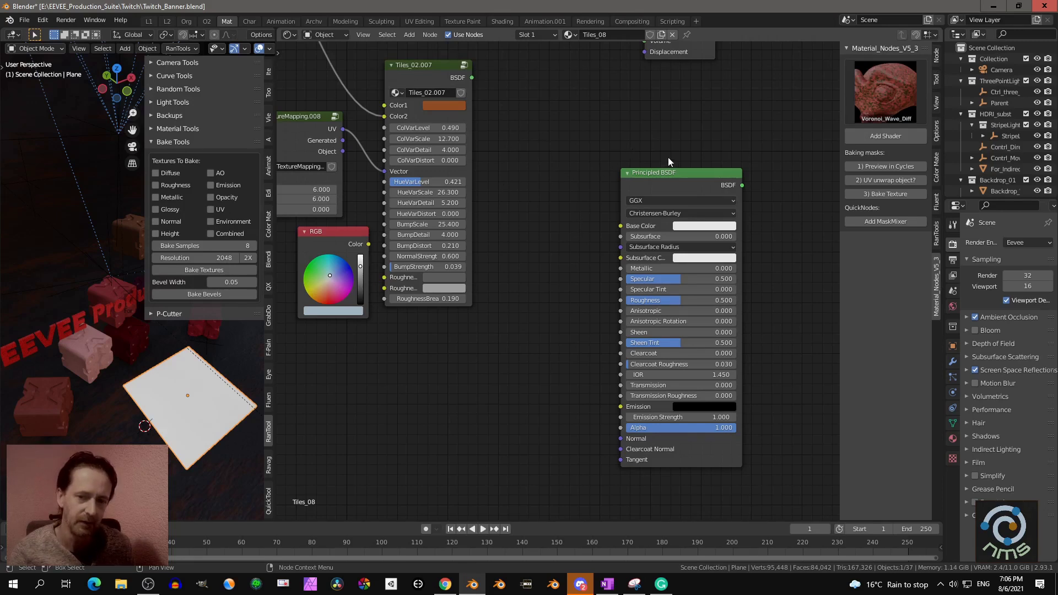
scroll(558, 183, "down", 3)
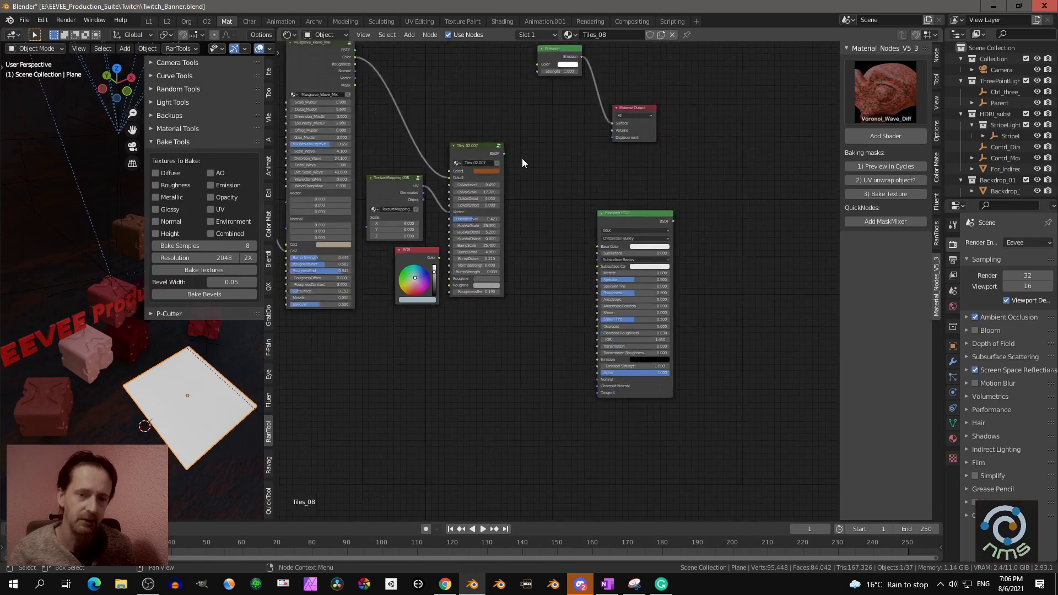
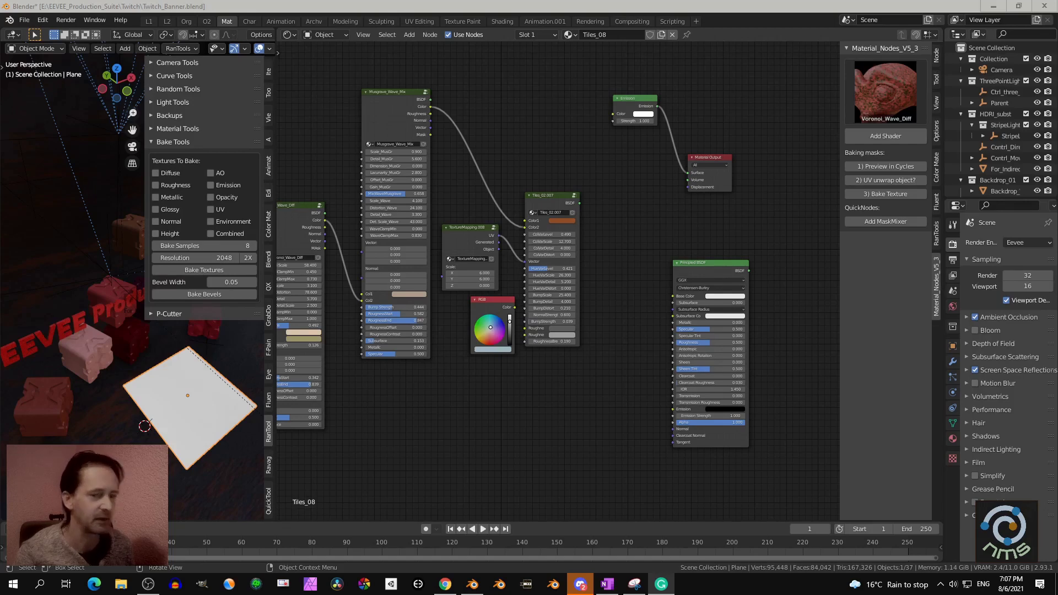
Return to the L1 workspace and collapse the Add to scene, 3Point light Ctrl and Render Settings sections
left_click(147, 21)
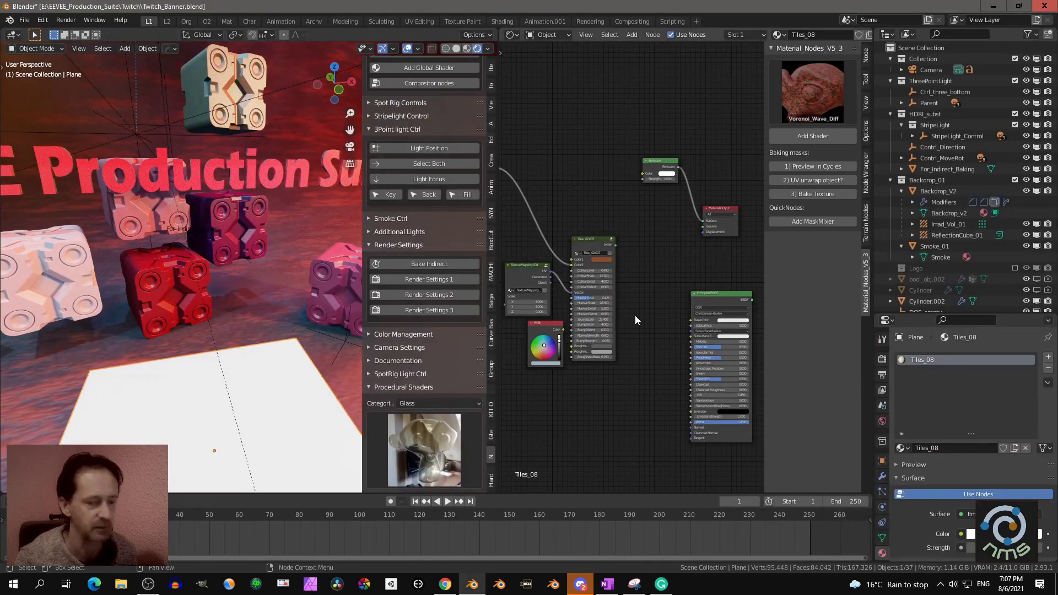
scroll(635, 320, "down", 1)
scroll(377, 145, "up", 5)
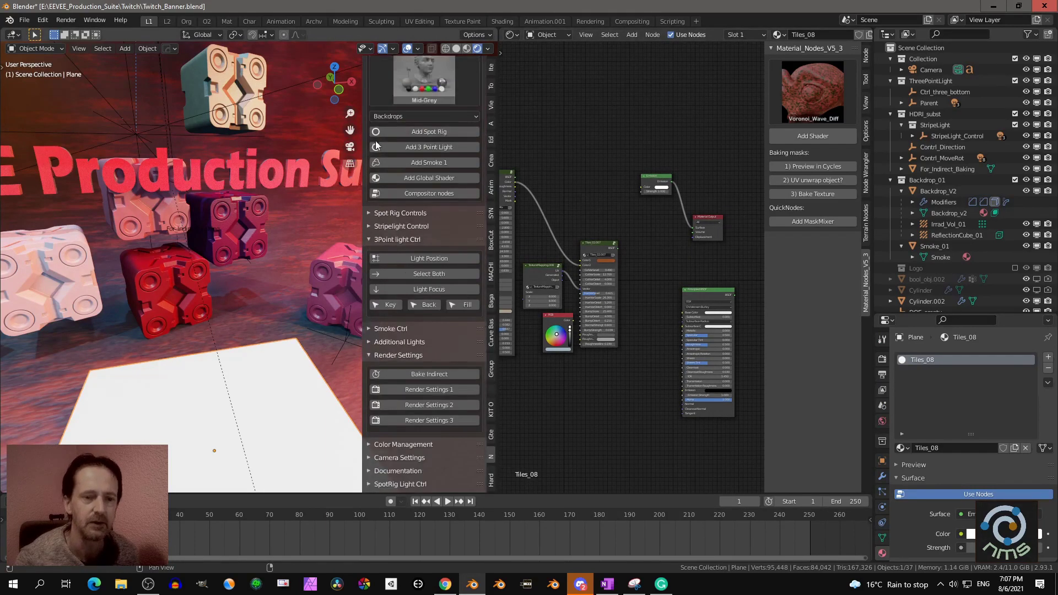
left_click(378, 64)
left_click(369, 103)
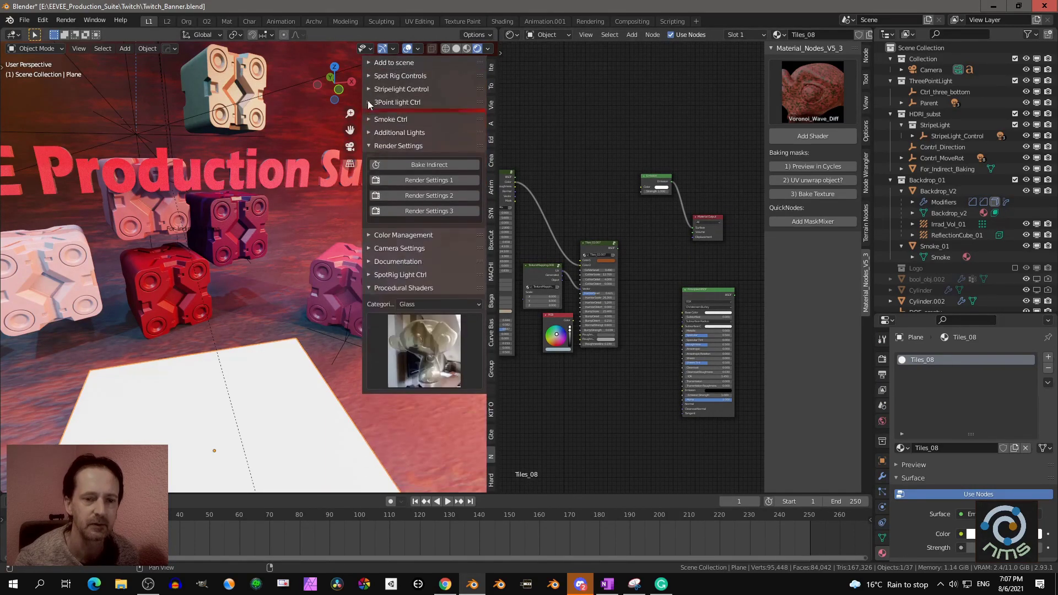
left_click(369, 143)
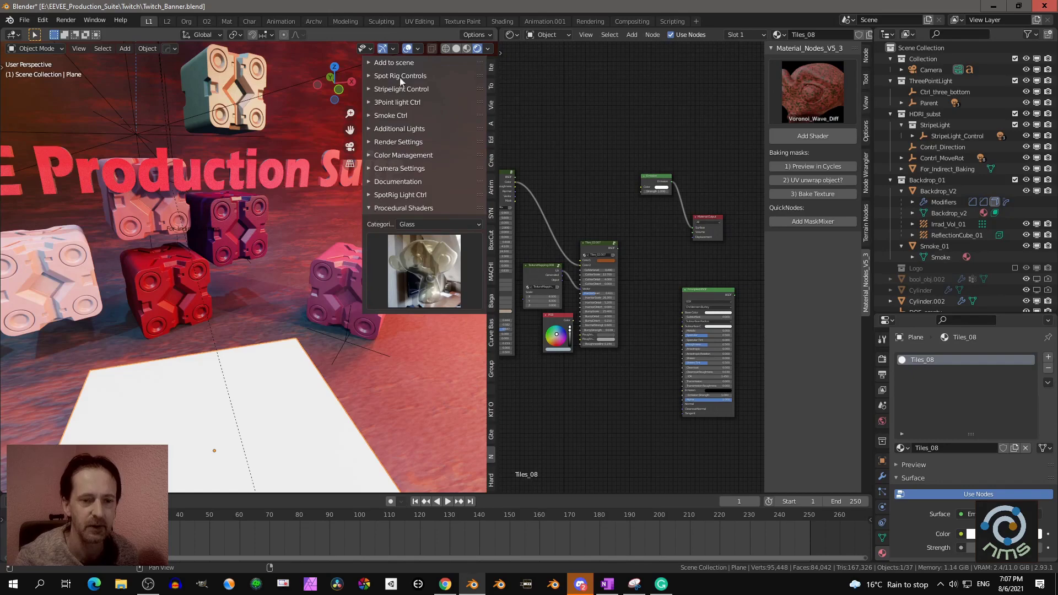
Examine the Add to scene, Spot Rig Controls, Smoke Ctrl, Render Settings and Color Management options, collapsing each section again
left_click(412, 64)
left_click(422, 105)
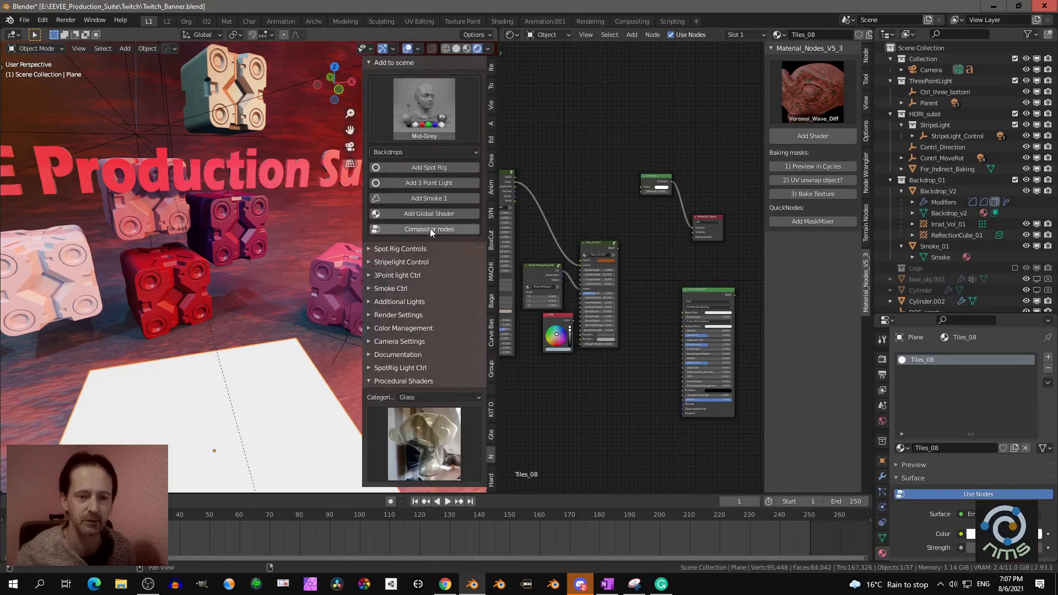
left_click(367, 61)
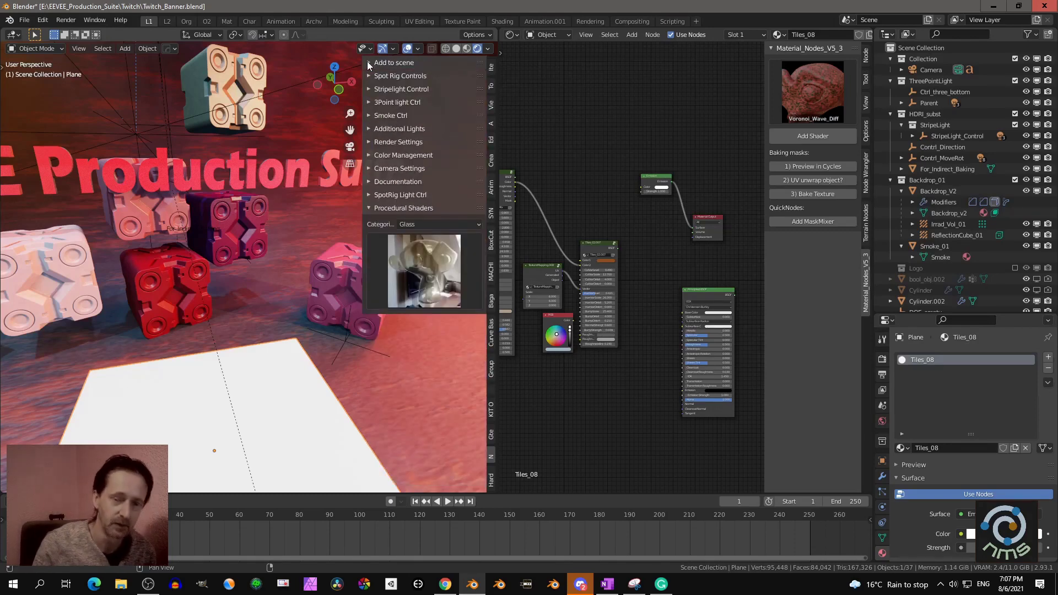
left_click(370, 76)
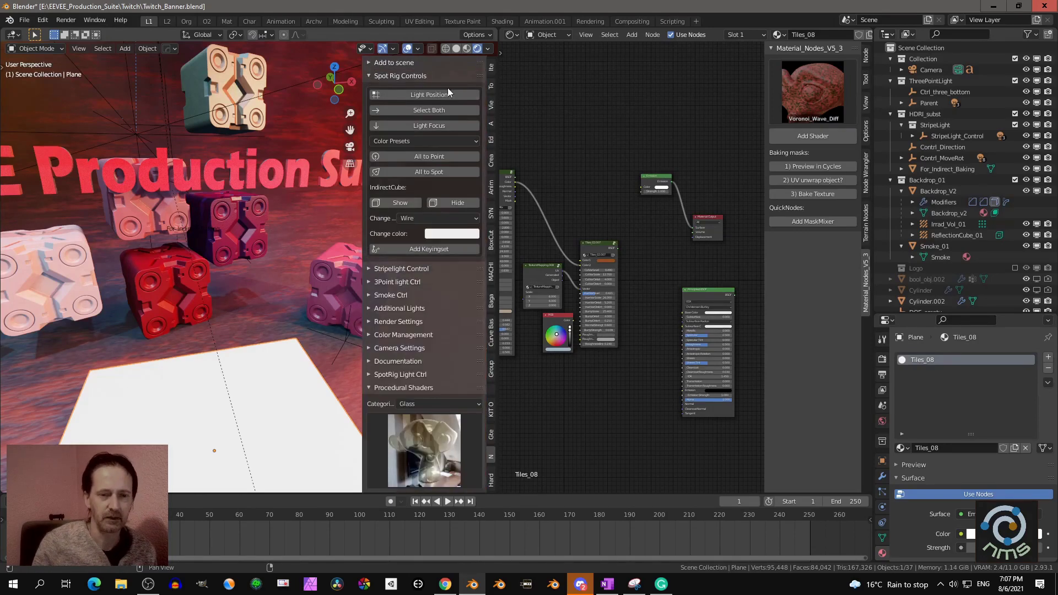
left_click(370, 79)
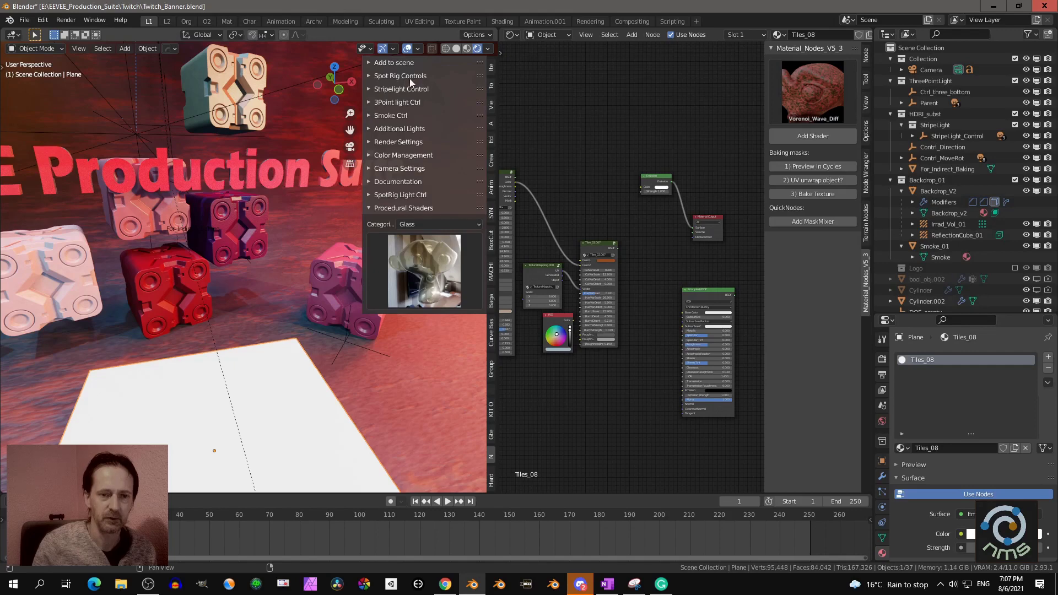
left_click(386, 118)
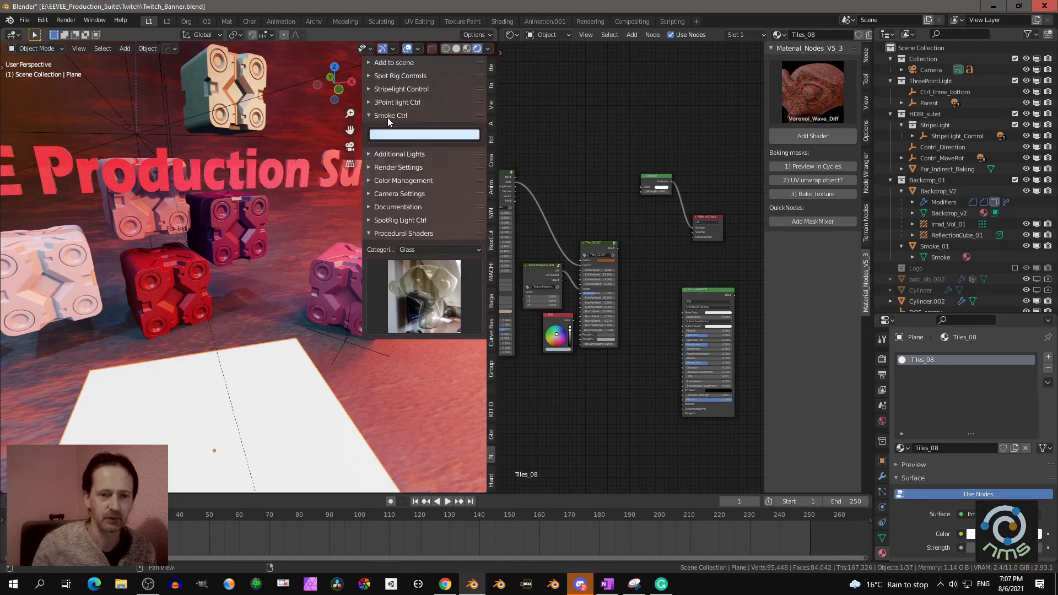
left_click(390, 118)
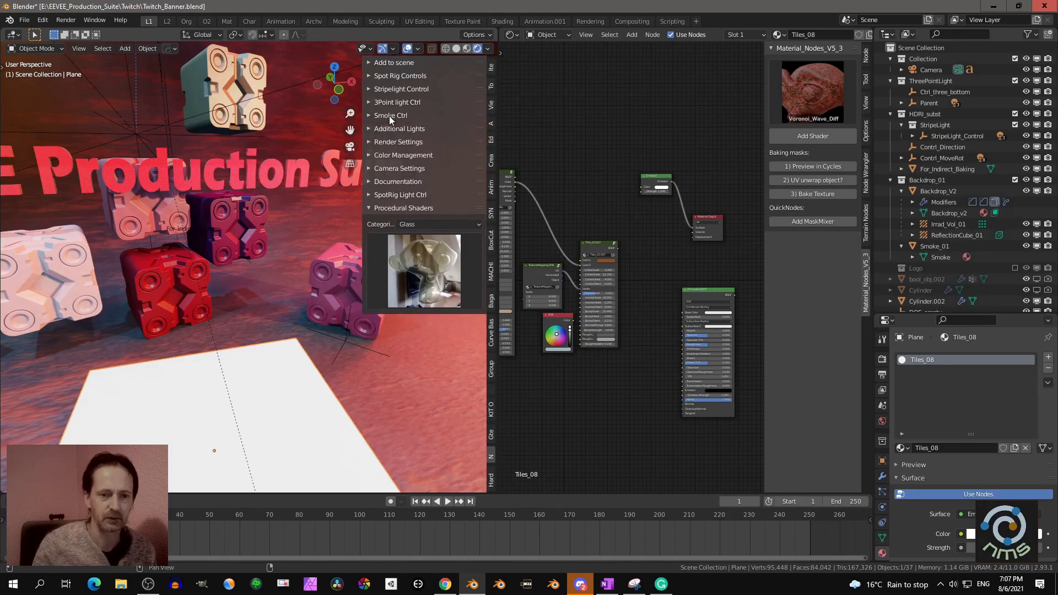
left_click(398, 142)
left_click(396, 144)
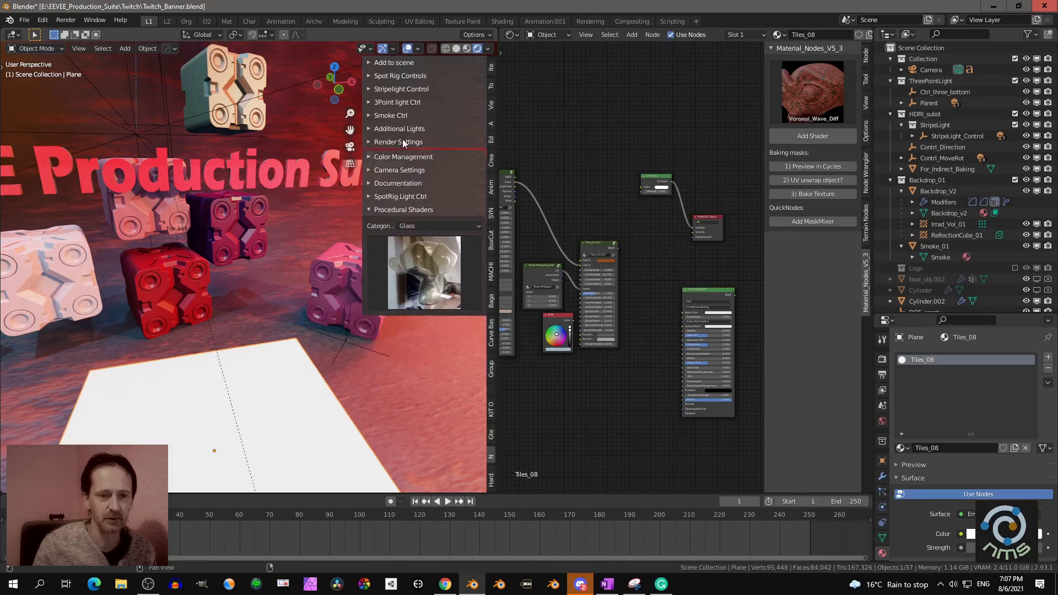
left_click(401, 157)
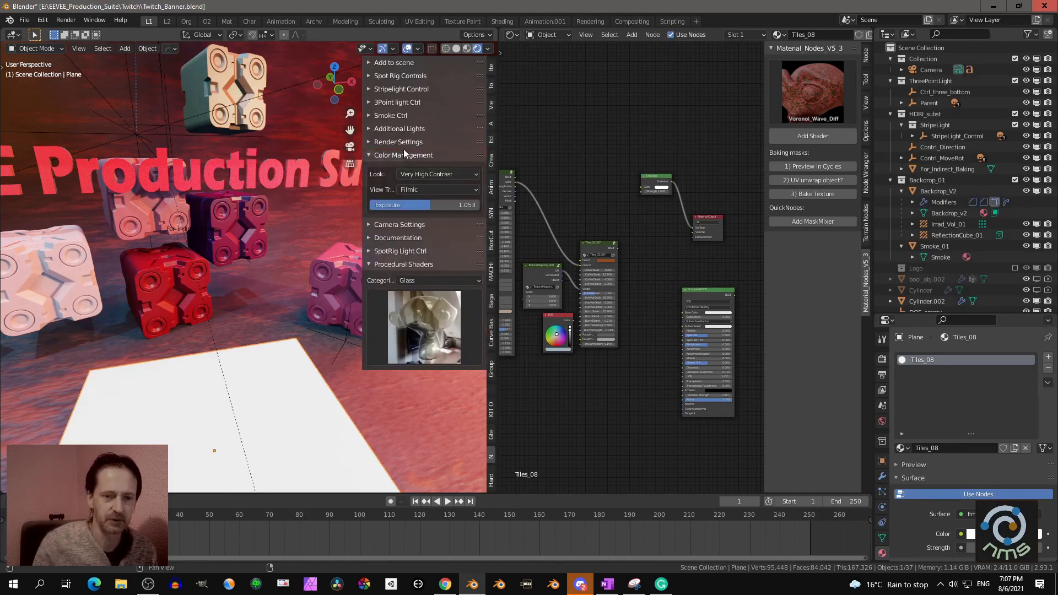
left_click(405, 156)
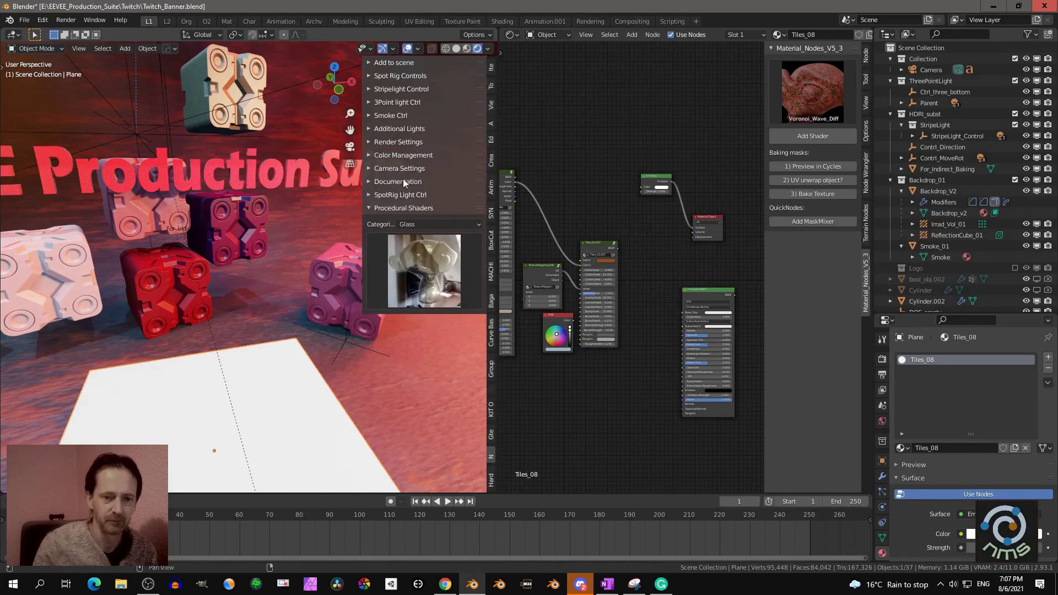
Expand the add-on's Camera Settings section and preview the scene through the camera
left_click(401, 168)
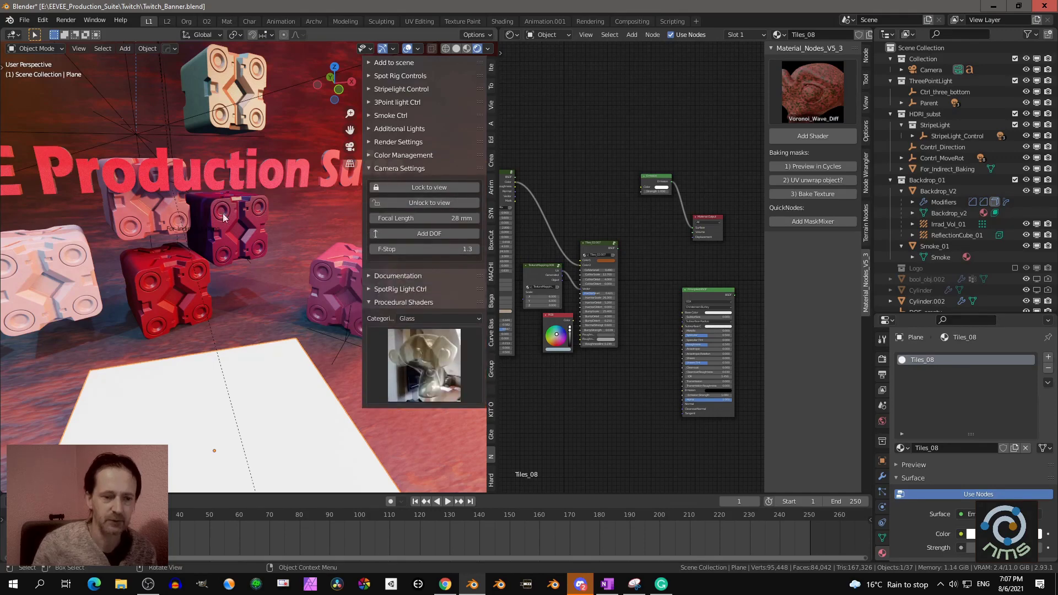
key("KP_0")
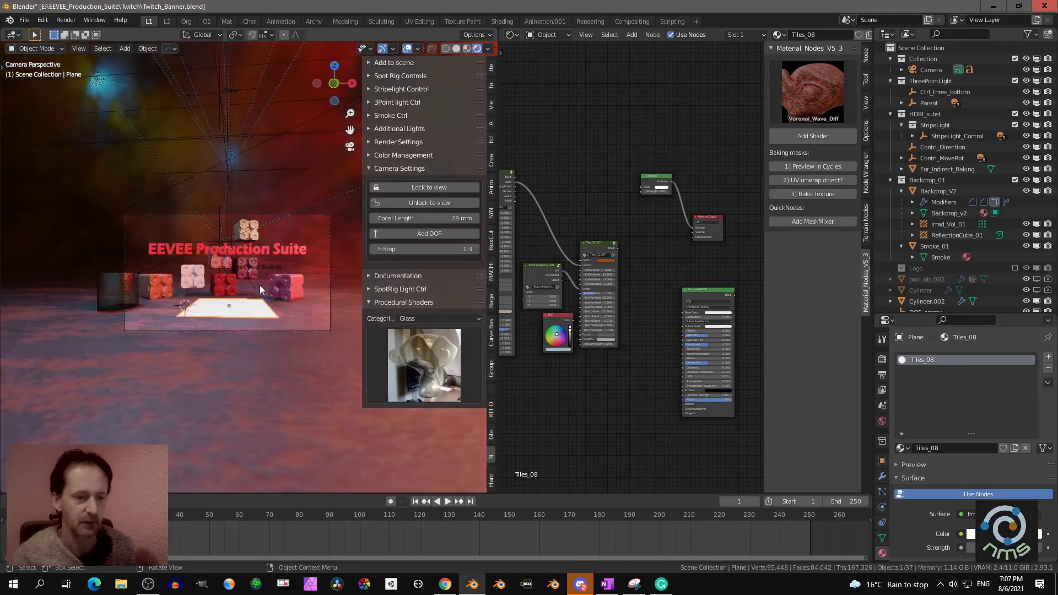
scroll(259, 286, "up", 5)
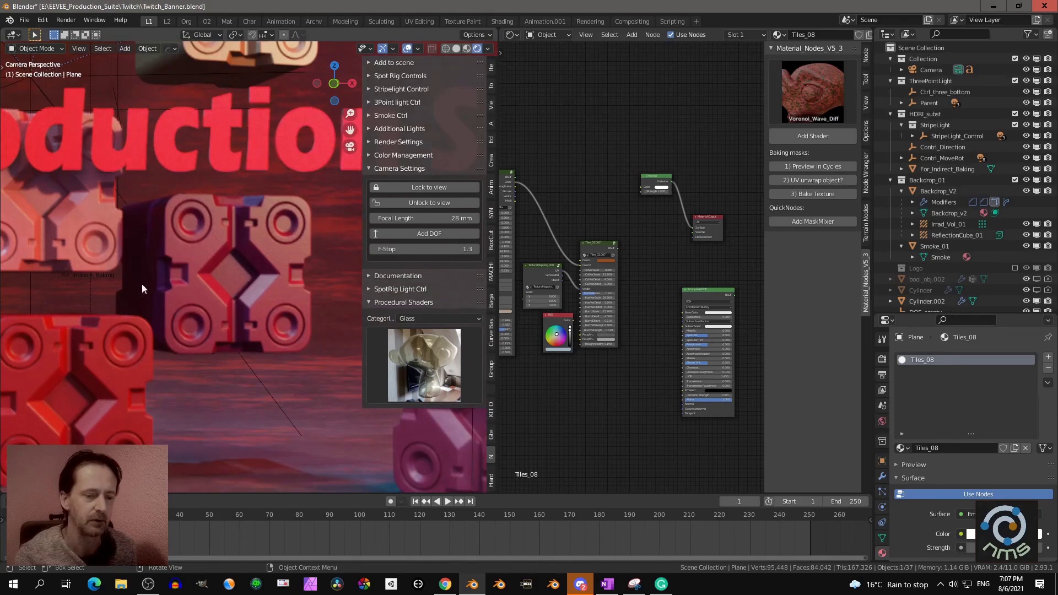
key("KP_0")
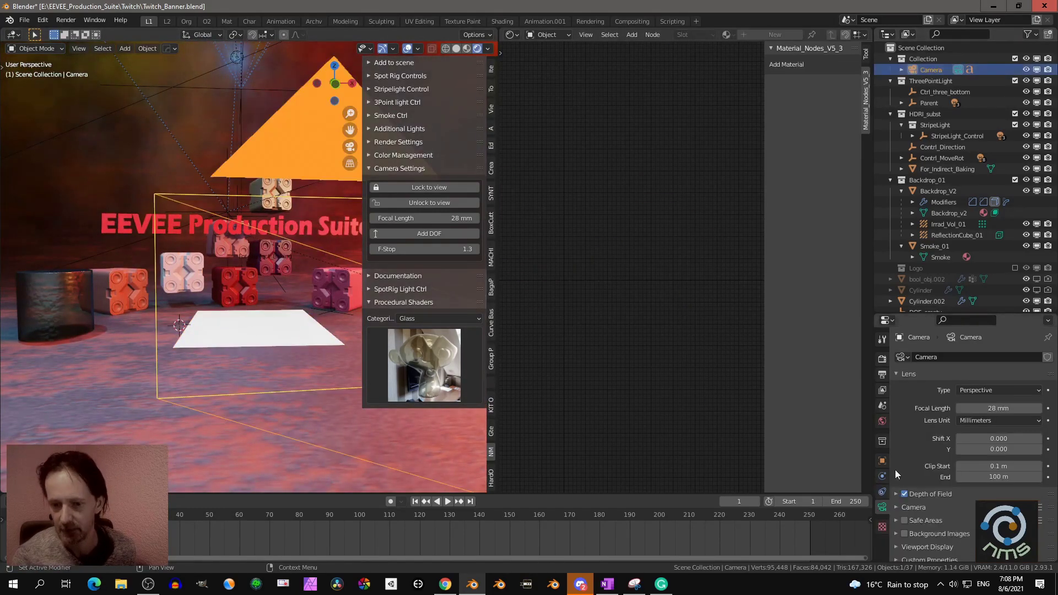
Select the Camera object and disable its Depth of Field, keeping the Depth of Field settings expanded
left_click(927, 70)
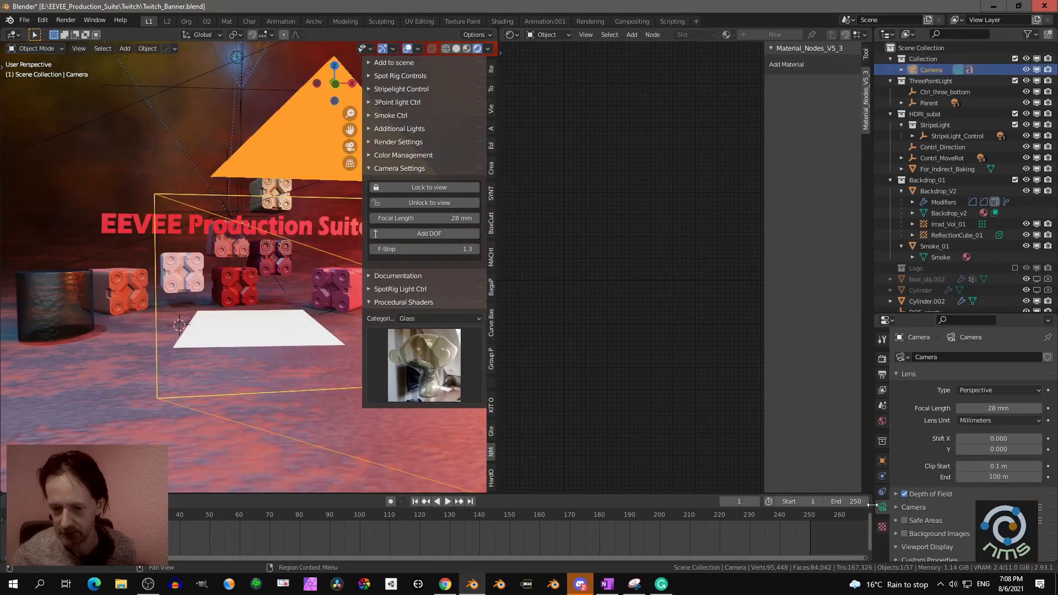
left_click(905, 495)
left_click(897, 494)
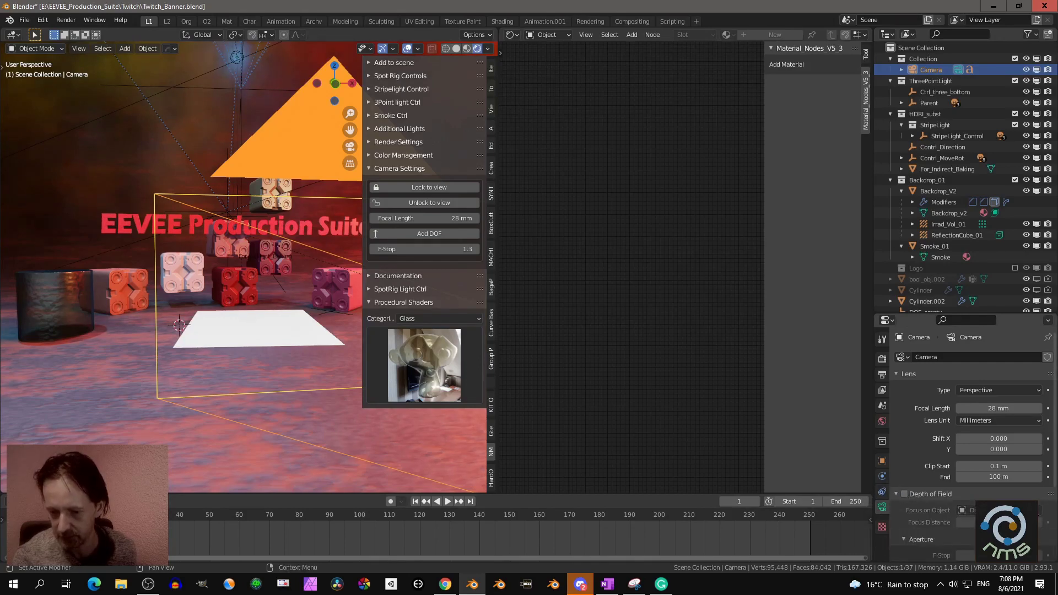
left_click(905, 494)
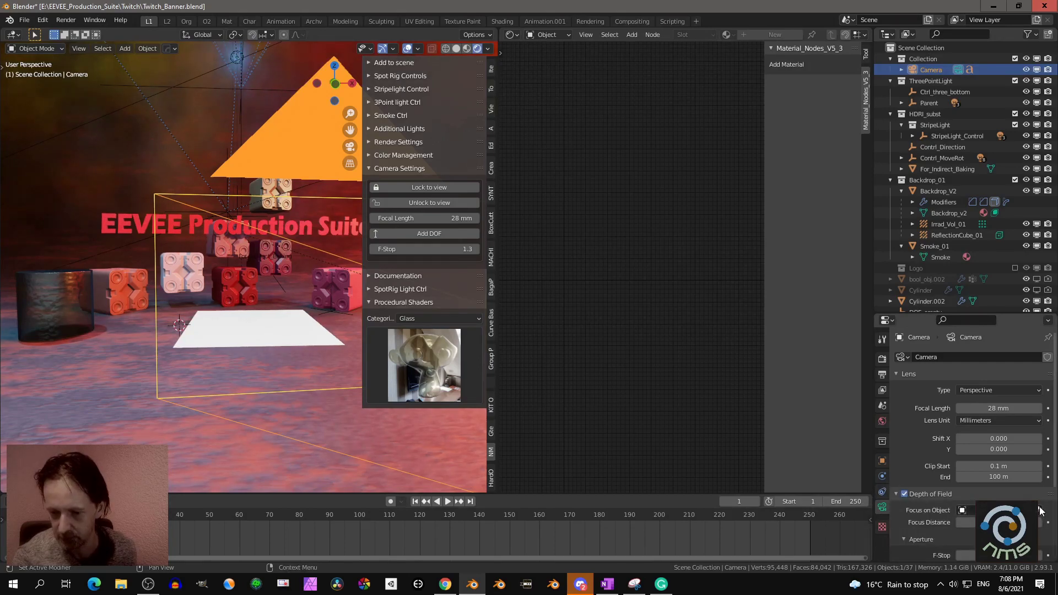
left_click(905, 494)
Try locking the camera to the view, moving it around the scene and unlocking it, and check its framing
scroll(281, 289, "up", 3)
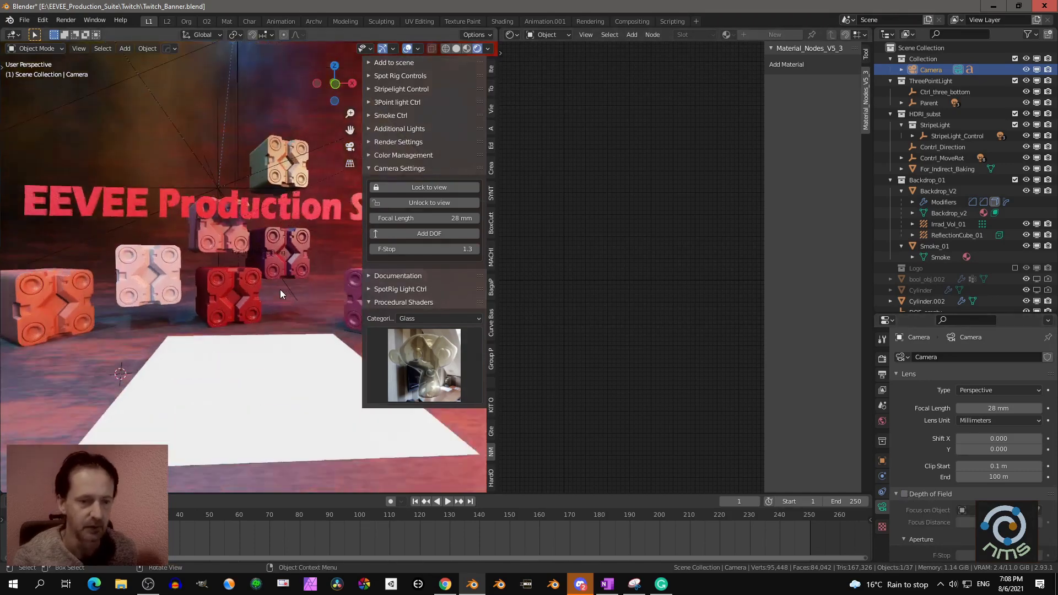
key("KP_0")
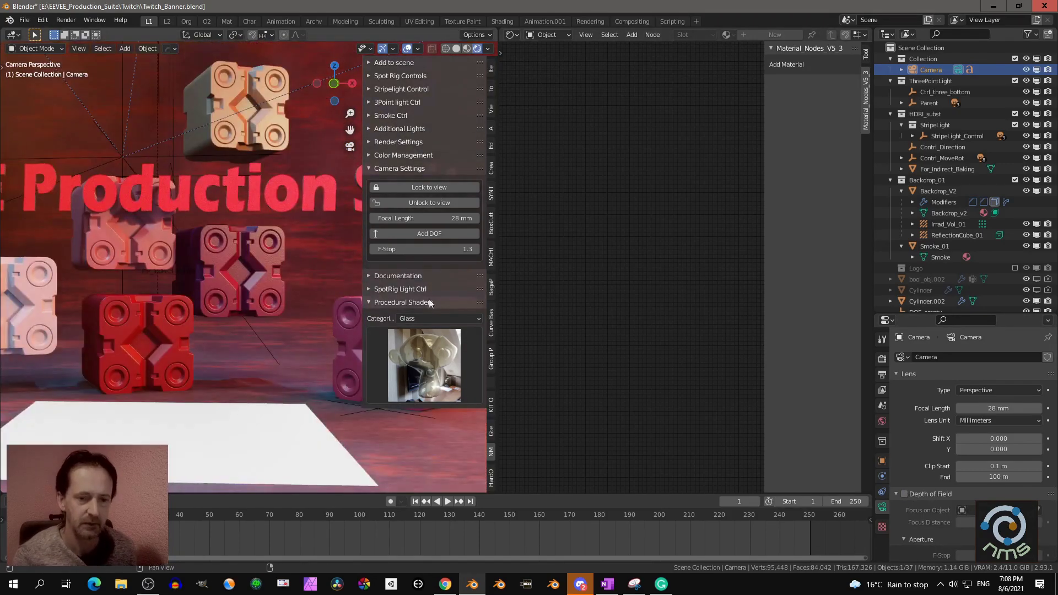
left_click(430, 187)
scroll(227, 319, "down", 5)
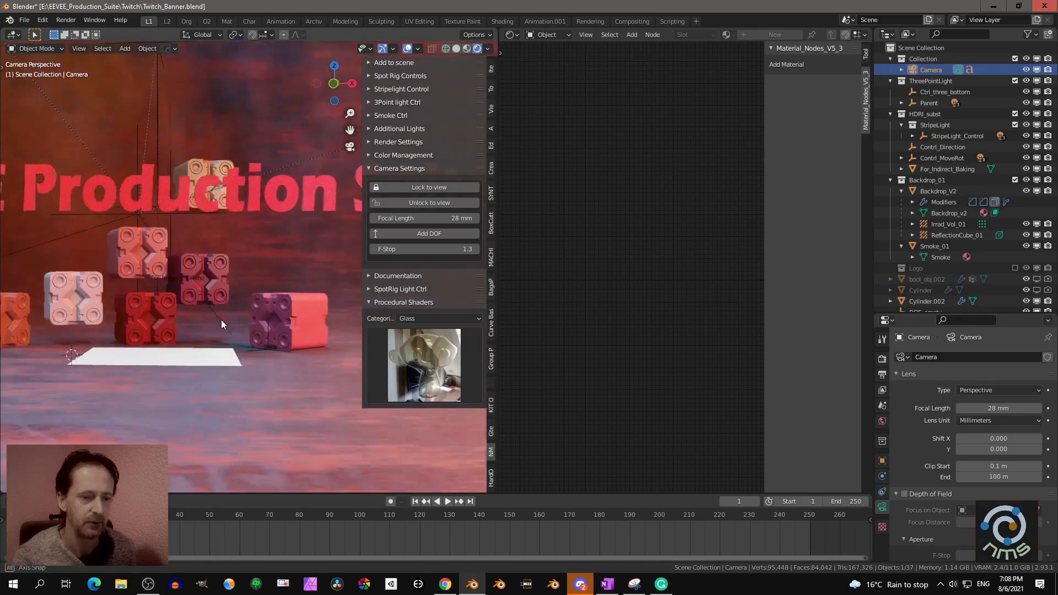
scroll(220, 326, "up", 4)
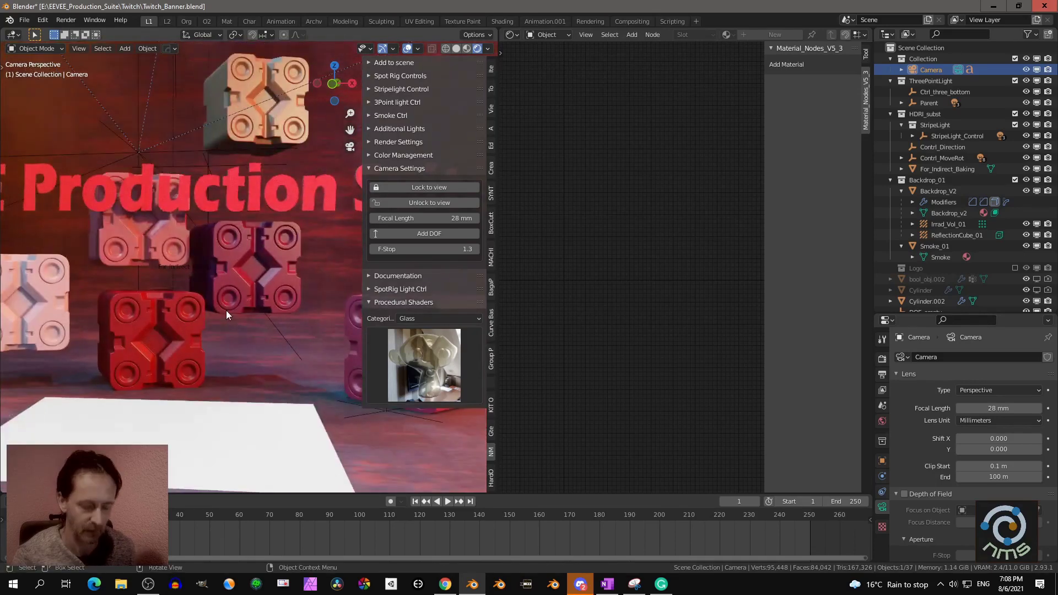
left_click(413, 204)
key("KP_0")
key("KP_0")
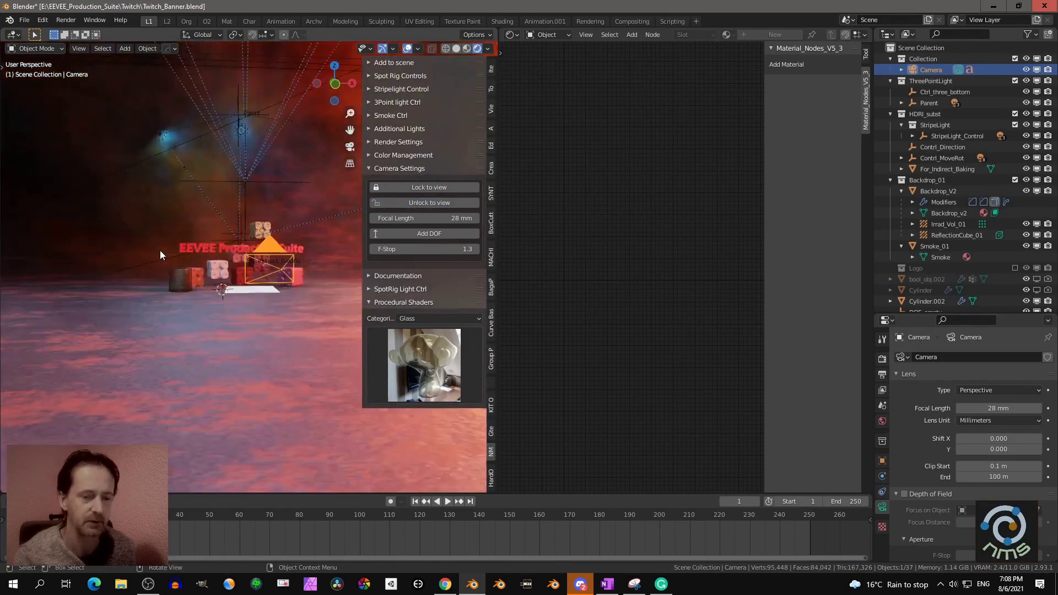
scroll(160, 250, "up", 4)
scroll(187, 254, "down", 6)
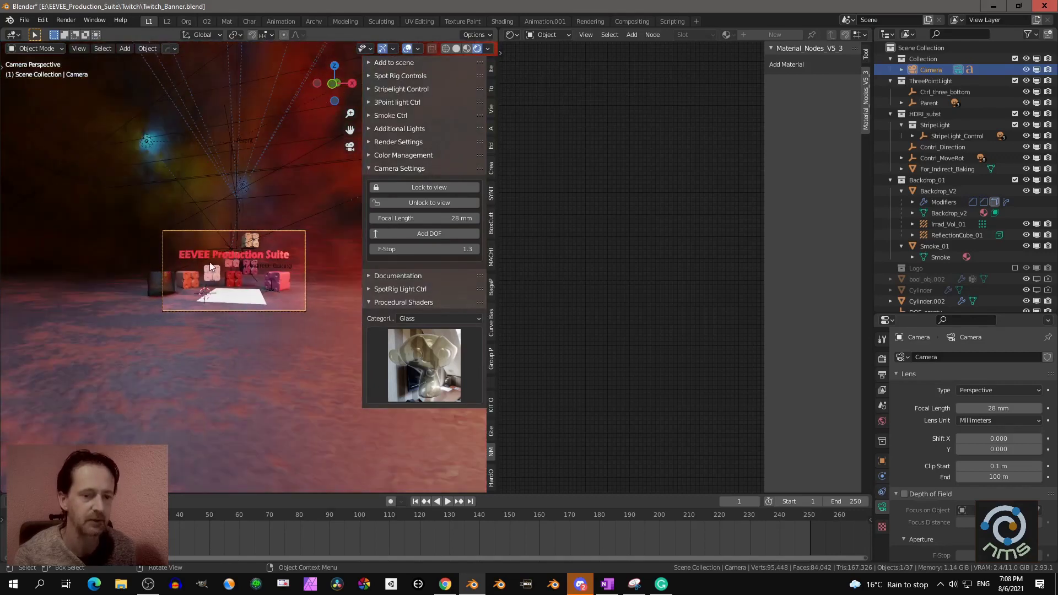
Lock the camera to the view, reframe it at an angle around the red GeoTechDemo cube, and unlock it
left_click(412, 188)
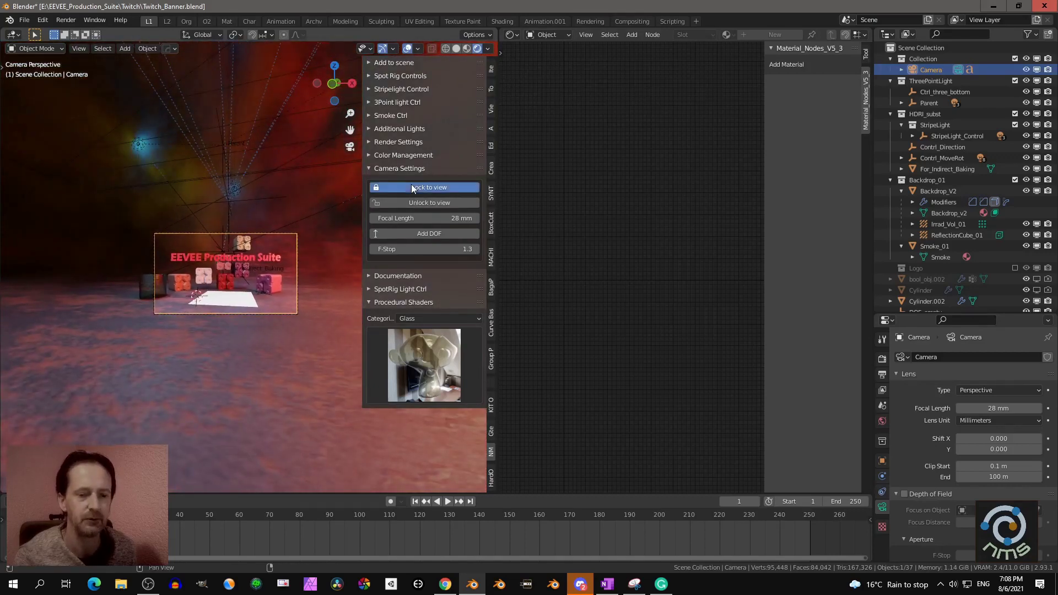
scroll(319, 270, "up", 8)
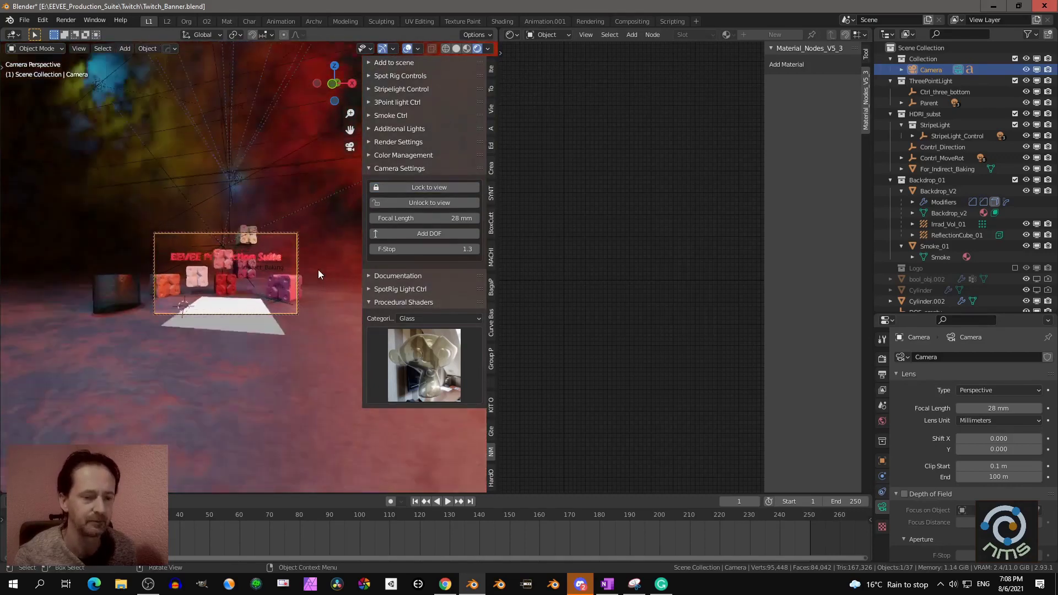
scroll(305, 283, "up", 6)
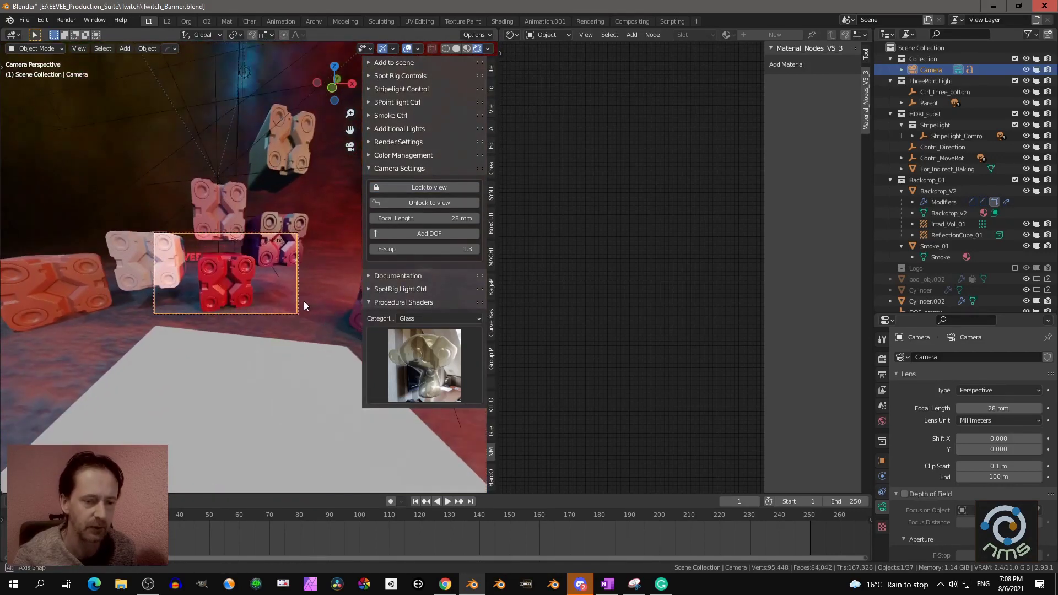
left_click(217, 263)
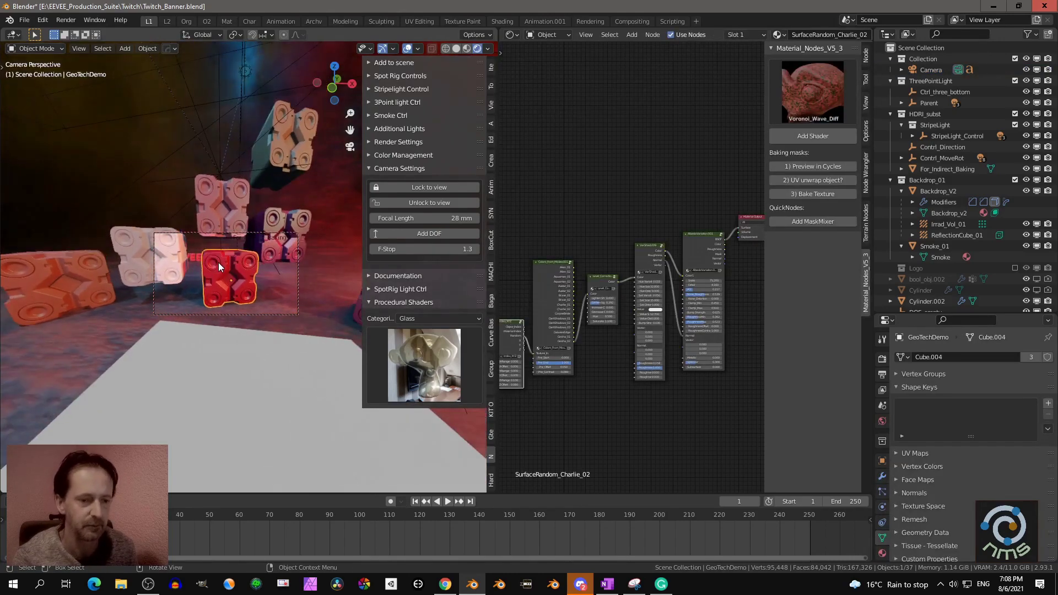
middle_click_drag(214, 264, 248, 268)
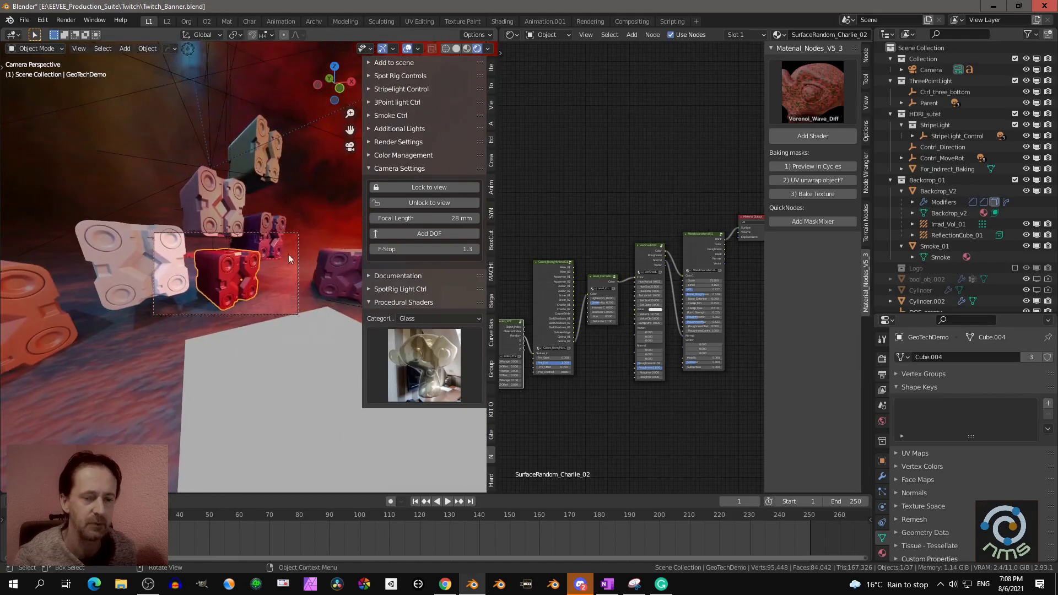
left_click(401, 201)
Place the 3D cursor on the red cube's front face and add a depth-of-field focus empty there for the Camera
scroll(316, 267, "up", 4)
scroll(316, 267, "up", 4)
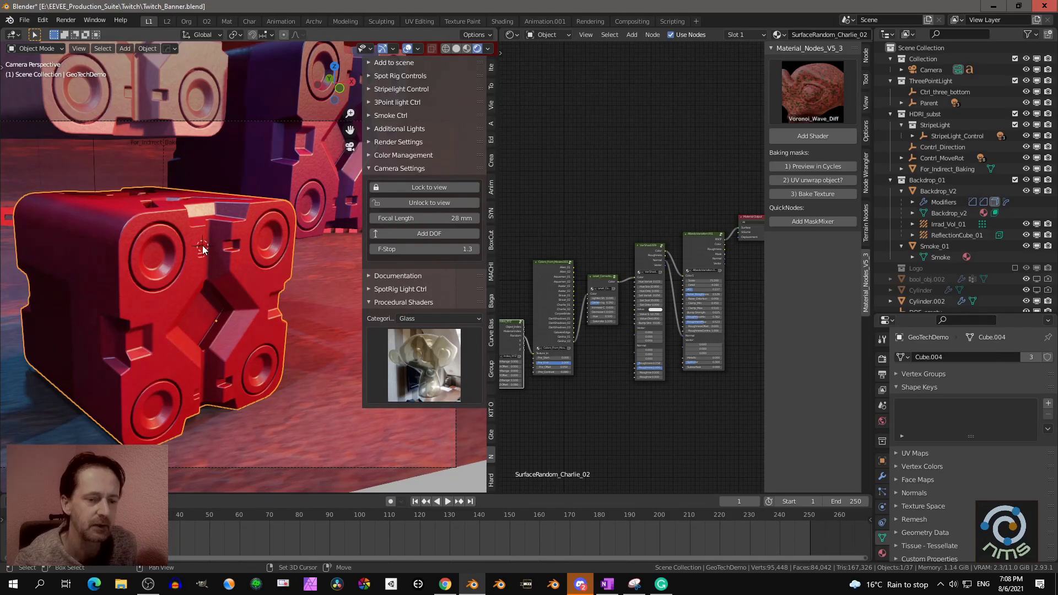
right_click(203, 247, "shift")
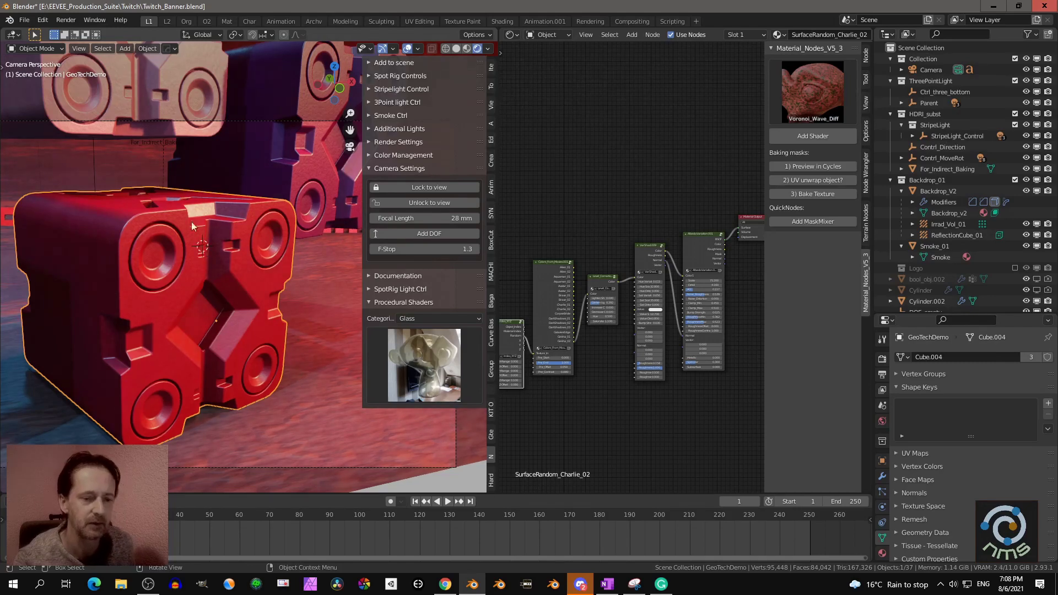
left_click(425, 236)
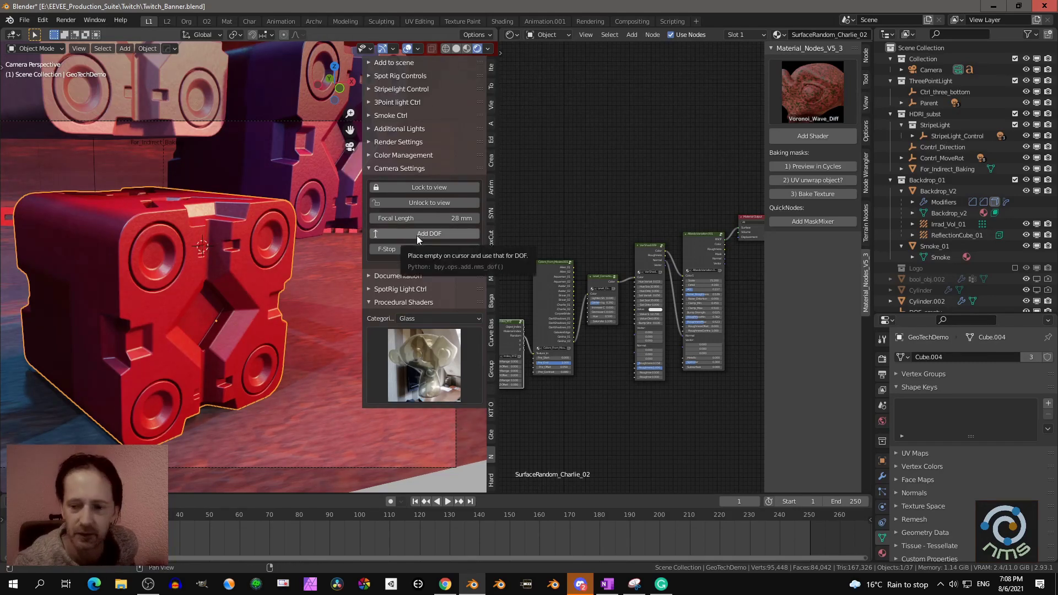
left_click(932, 70)
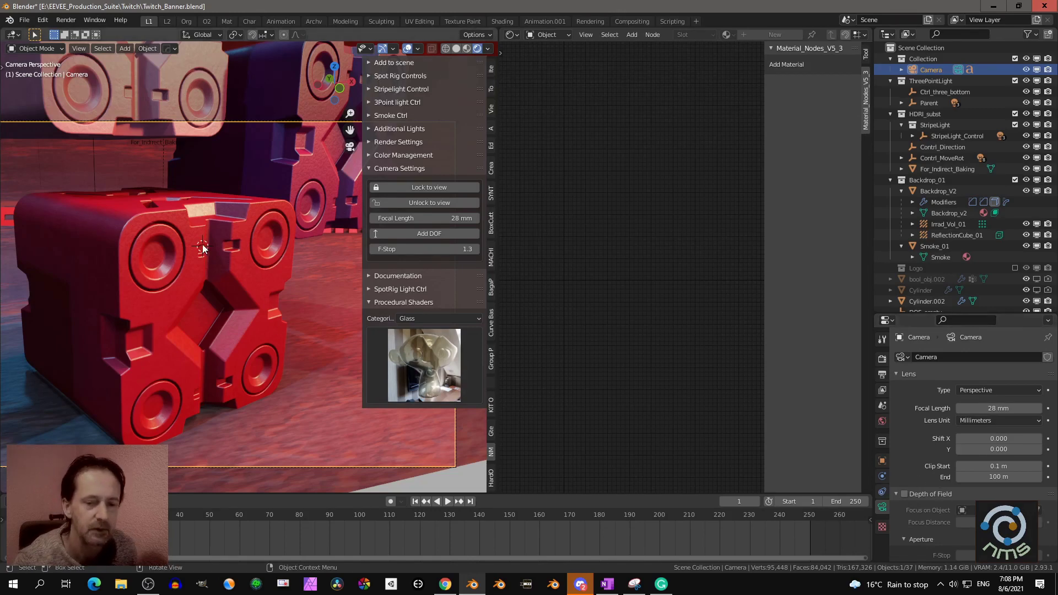
left_click(427, 234)
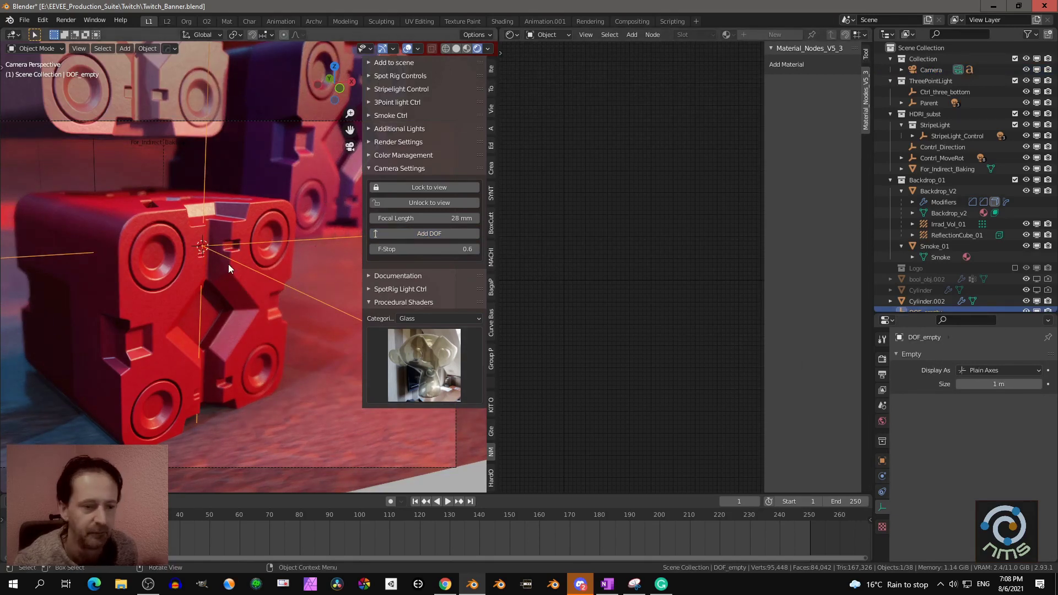
Set the camera's F-Stop to 0.5 and check the blur around the red cube
mouse_move(410, 250)
left_mouse_down()
mouse_move(381, 250)
mouse_move(402, 250)
left_mouse_up()
scroll(292, 288, "down", 2)
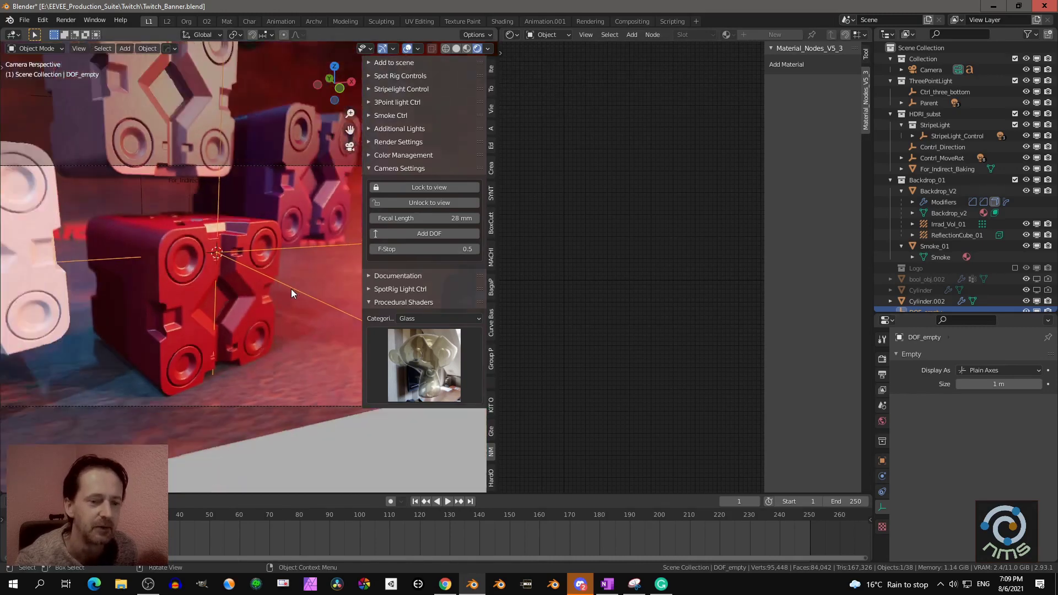
scroll(291, 289, "down", 1)
scroll(270, 283, "down", 1)
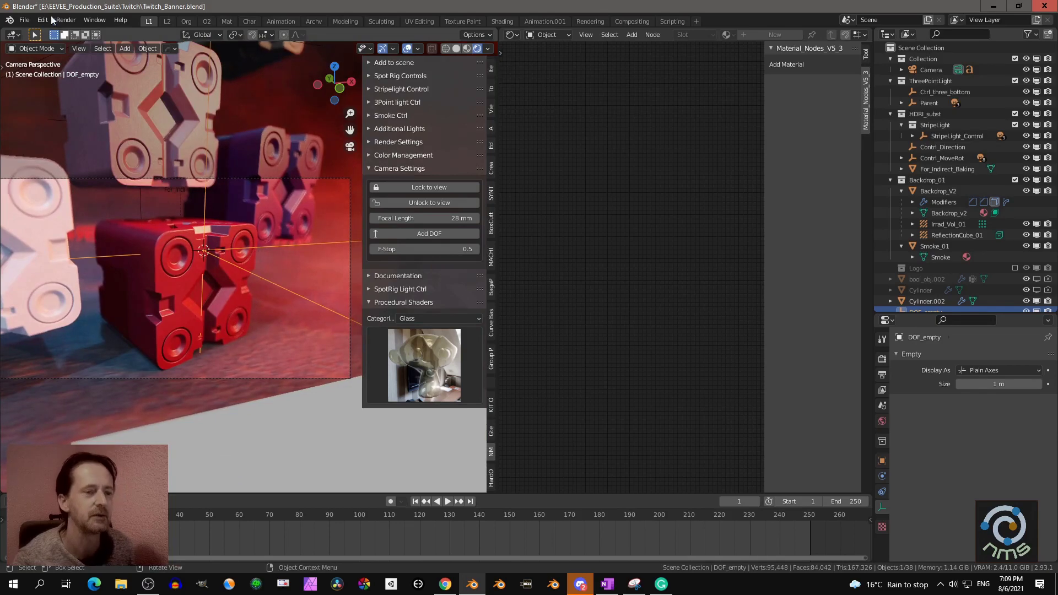
Render the current frame through the camera, inspect the depth-of-field result, and close the render window
left_click(66, 20)
left_click(70, 33)
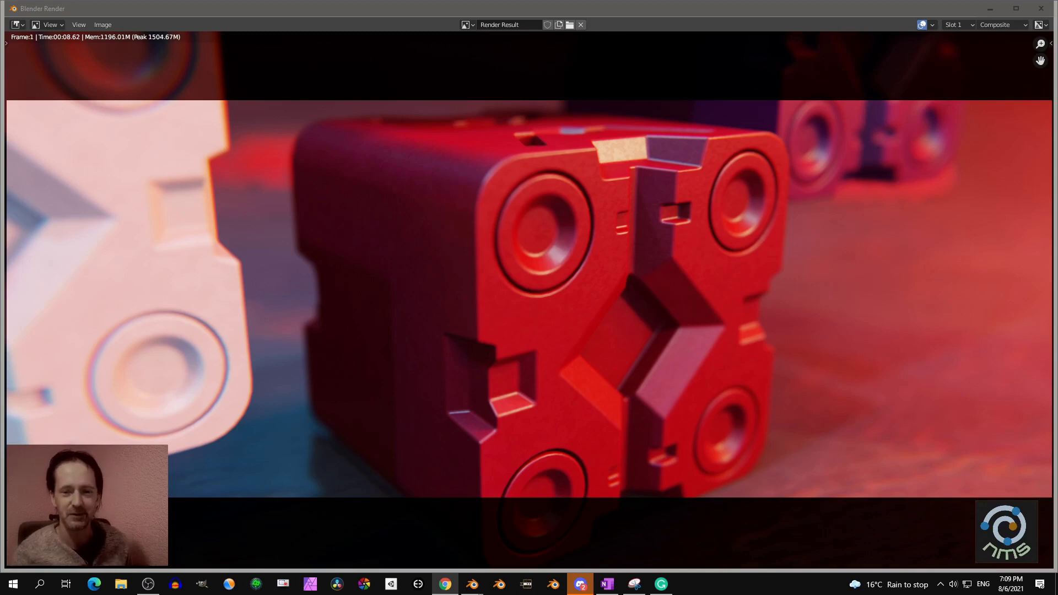
scroll(533, 278, "down", 2)
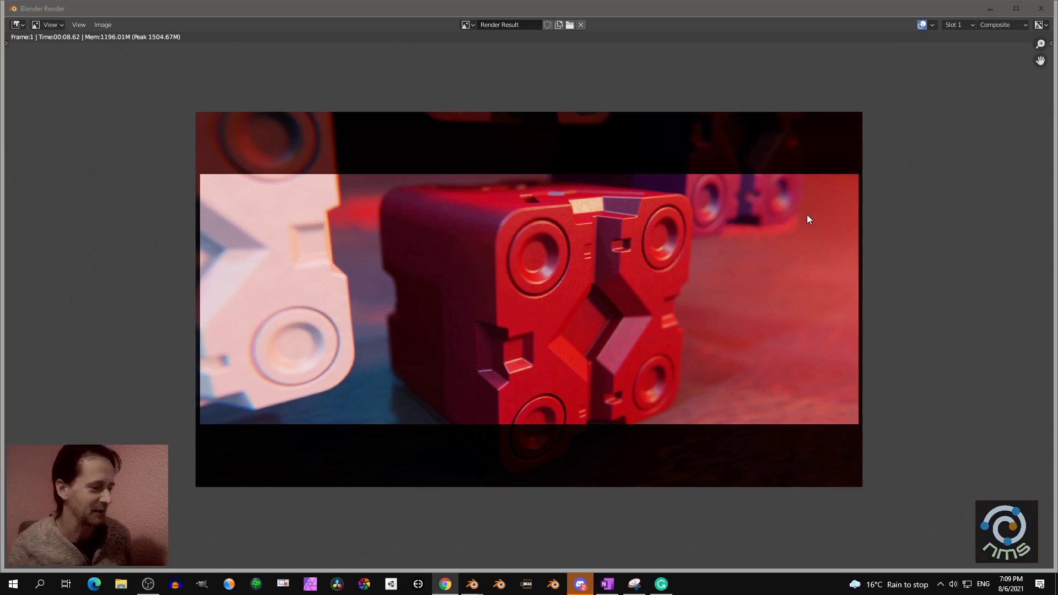
left_click(1040, 10)
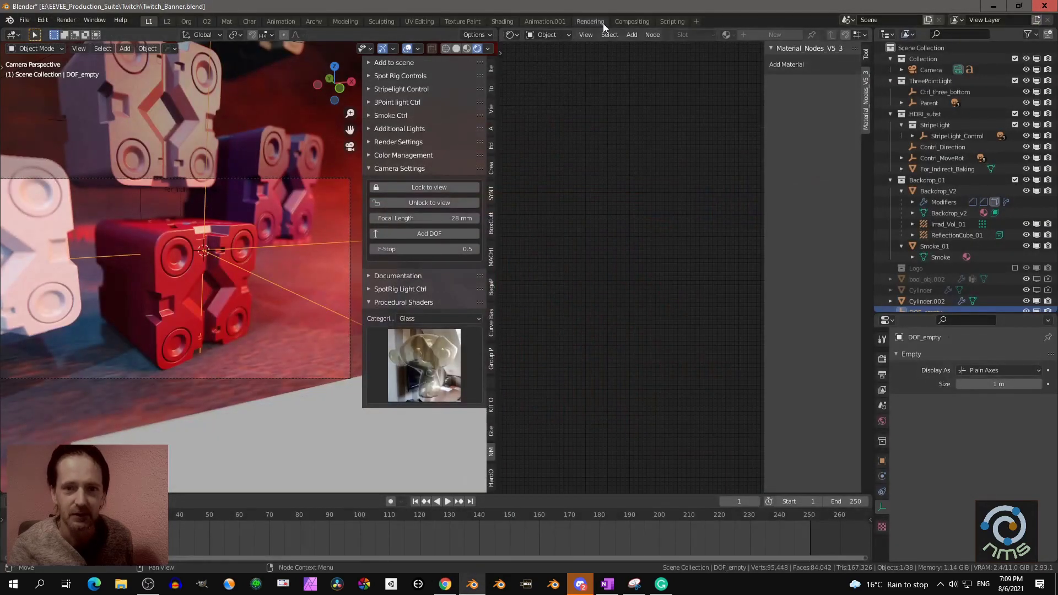
Switch to the Compositing workspace and widen the node editor to show the Render Layers, Sat_Disp and Frame nodes
left_click(628, 21)
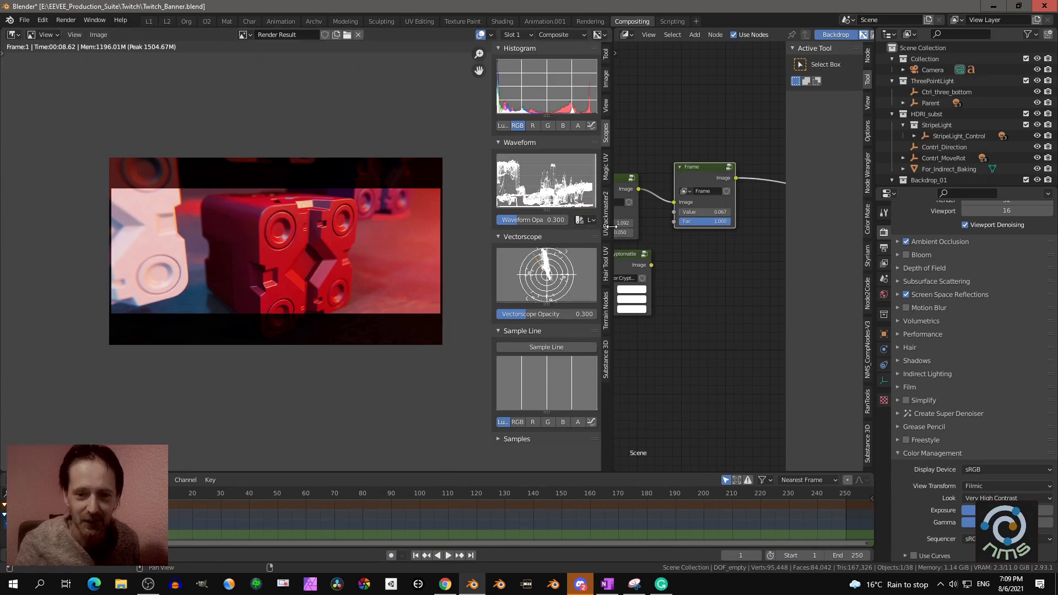
left_click_drag(603, 237, 442, 249)
scroll(281, 255, "down", 1)
middle_click_drag(272, 255, 250, 253)
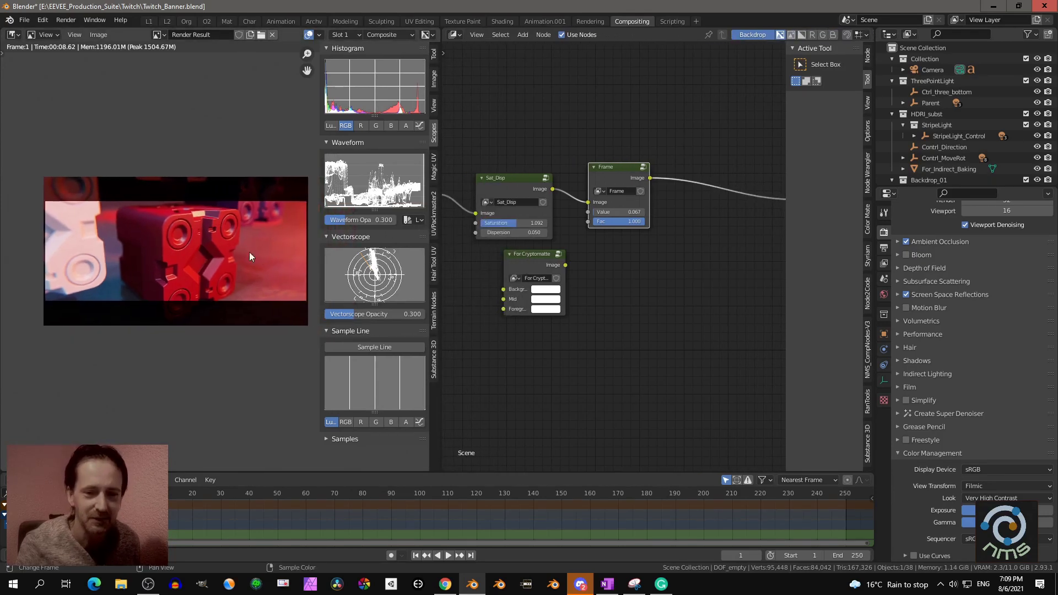
middle_click_drag(573, 248, 729, 247)
middle_click_drag(635, 263, 605, 245)
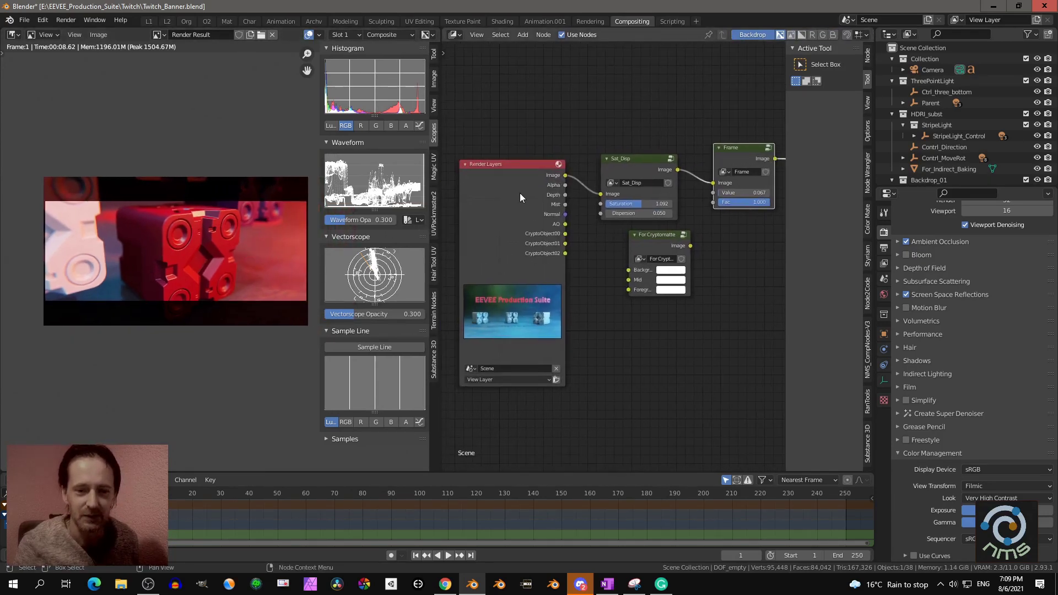
Remove the Sat_Disp, For Cryptomatte and Frame nodes, keeping Render Layers linked to Composite, and reposition the Render Layers node
left_click(630, 160)
key("ctrl+x")
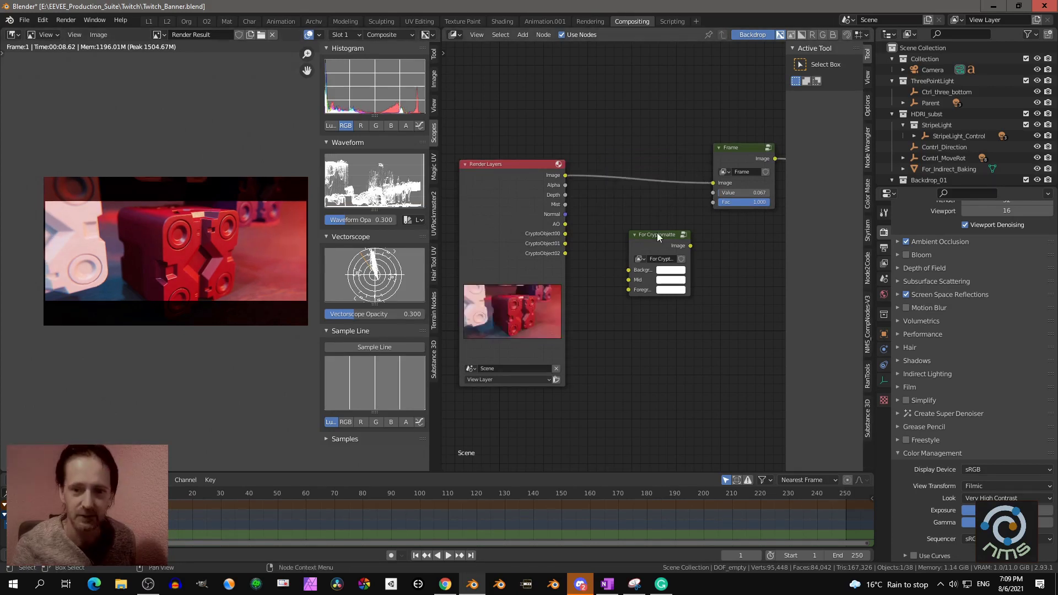
key("ctrl+x")
left_click(733, 148)
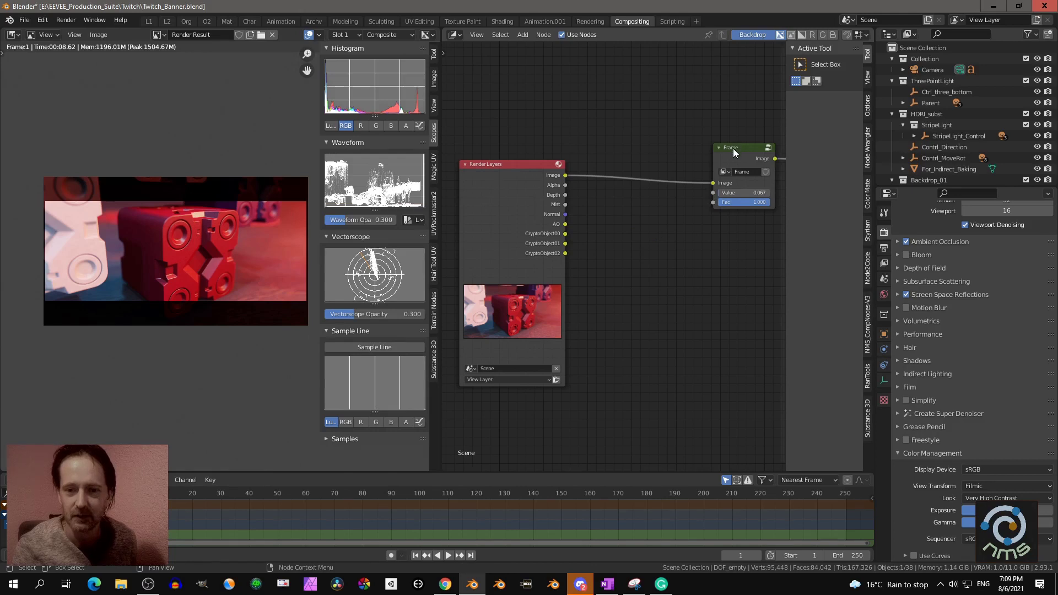
key("ctrl+x")
scroll(719, 167, "down", 2)
middle_click_drag(719, 171, 625, 180)
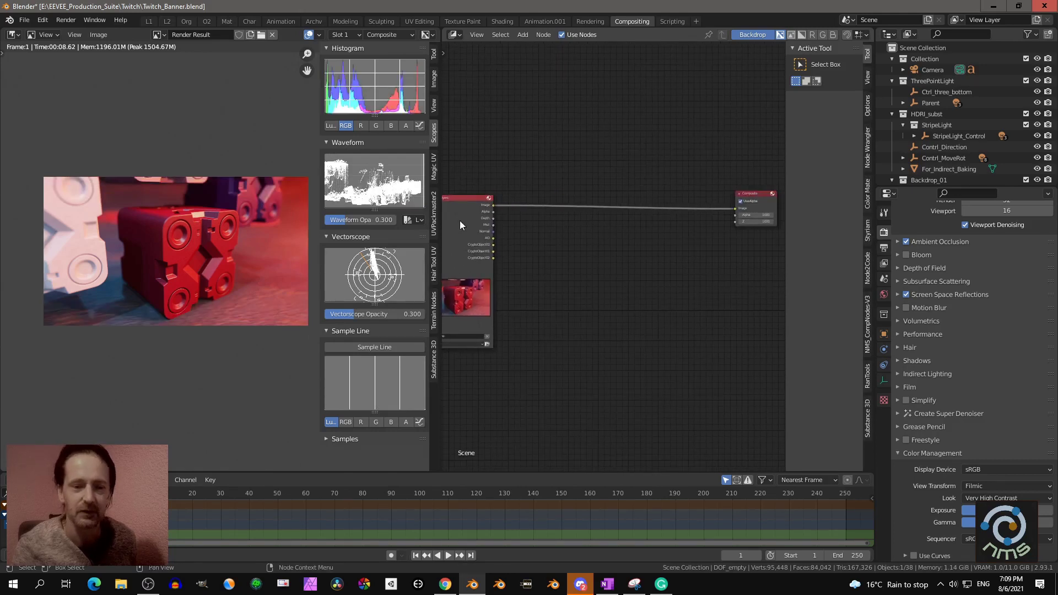
left_click_drag(463, 220, 503, 207)
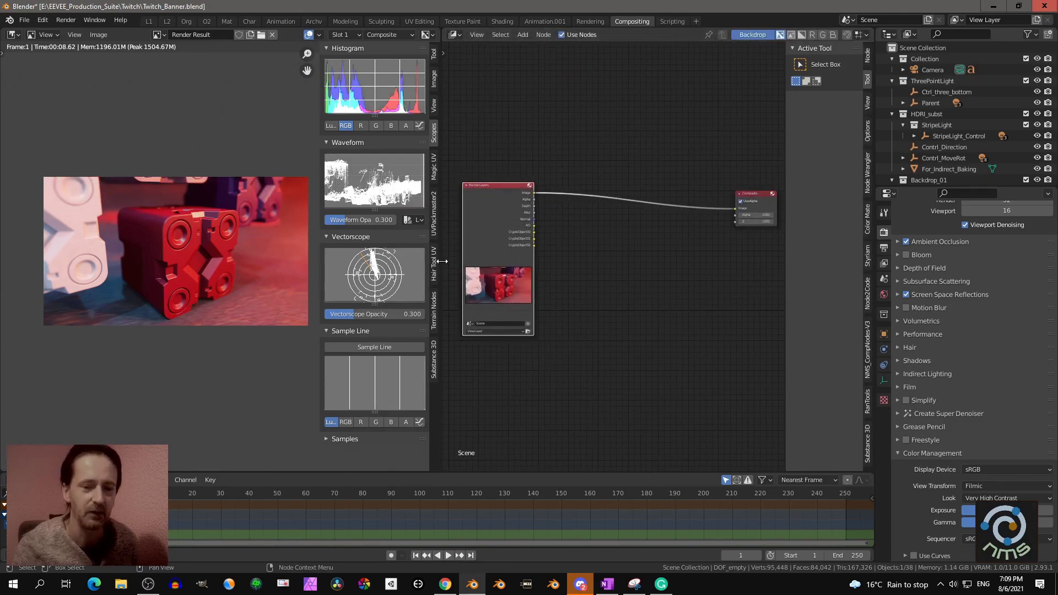
Resize the image editor and its scopes sidebar, and frame the render result closely on the red cube
left_click_drag(443, 261, 342, 261)
scroll(110, 243, "down", 2)
middle_click_drag(109, 243, 108, 215)
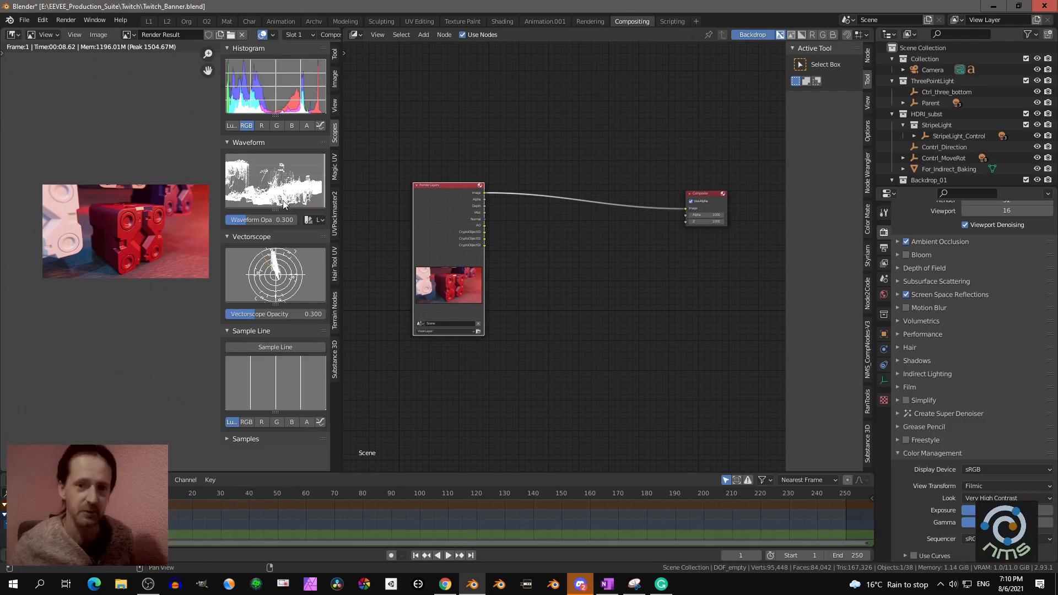
scroll(692, 233, "up", 2)
scroll(686, 234, "down", 1)
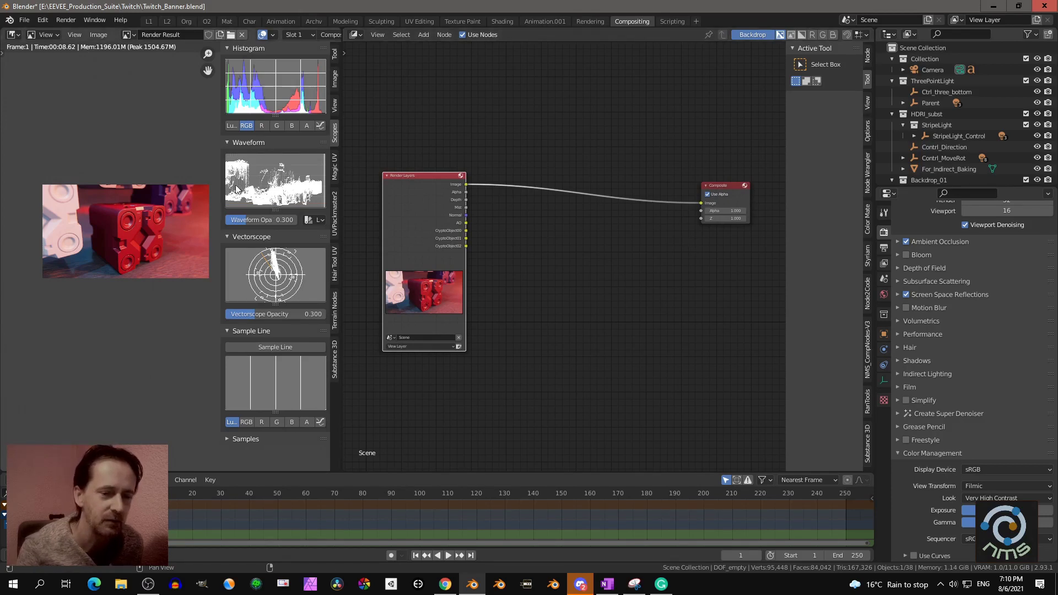
scroll(128, 197, "up", 1)
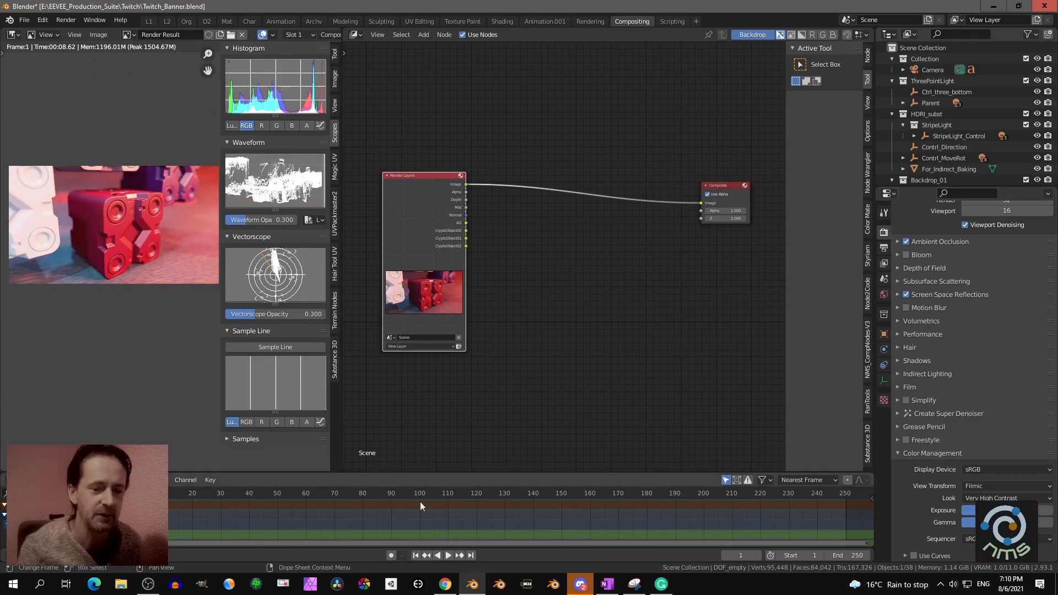
left_click_drag(343, 393, 418, 390)
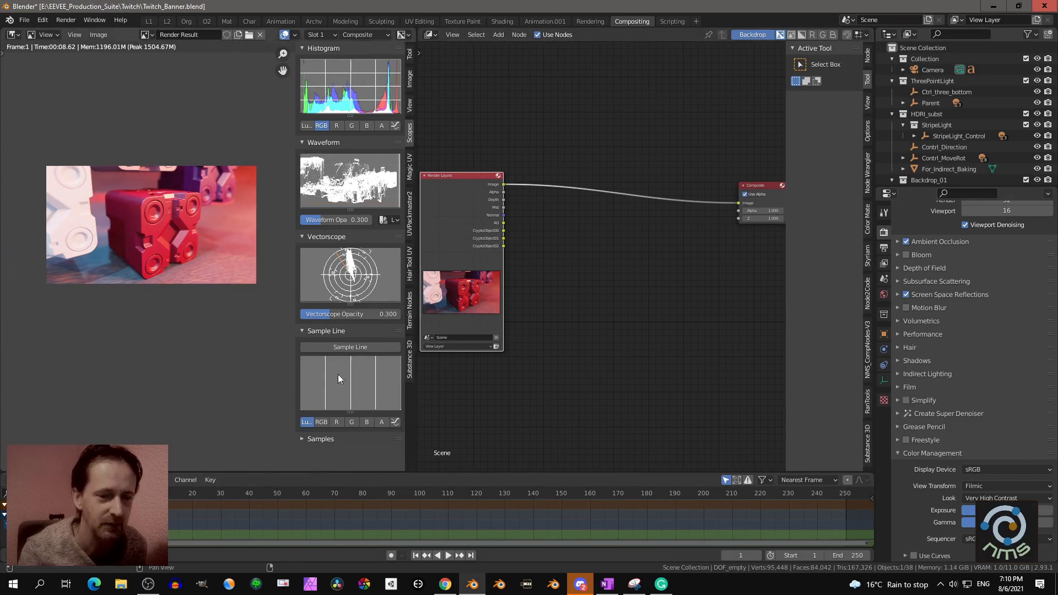
scroll(208, 339, "up", 1)
left_click_drag(295, 354, 310, 356)
middle_click_drag(174, 349, 197, 363)
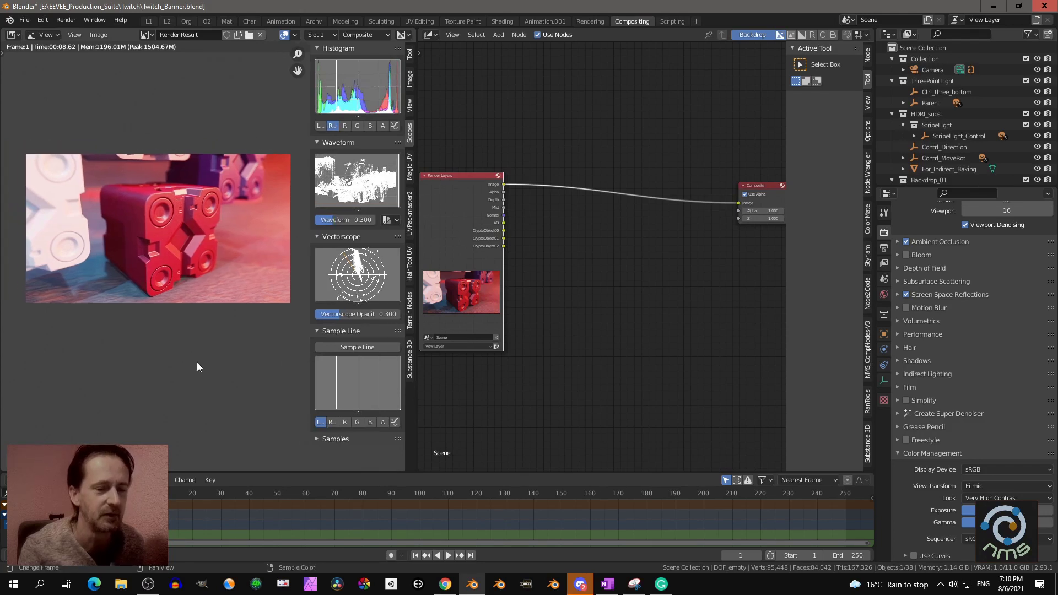
scroll(197, 362, "up", 1)
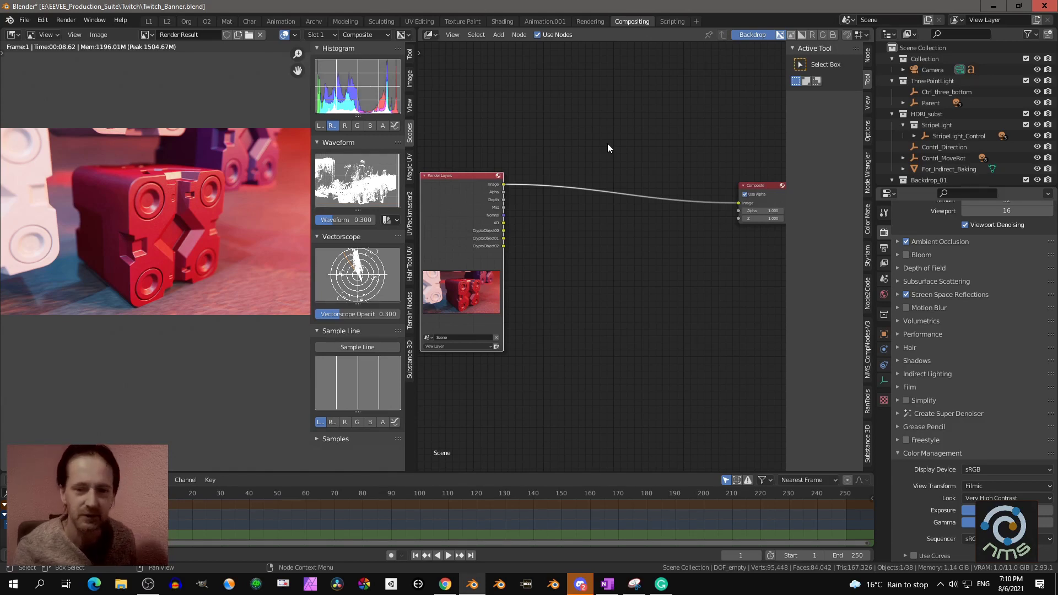
Add a Pivoted_Contrast node from the NMS_CompNodes-V3 set and place it unconnected beside the Render Layers node
key("shift+a")
mouse_move(587, 284)
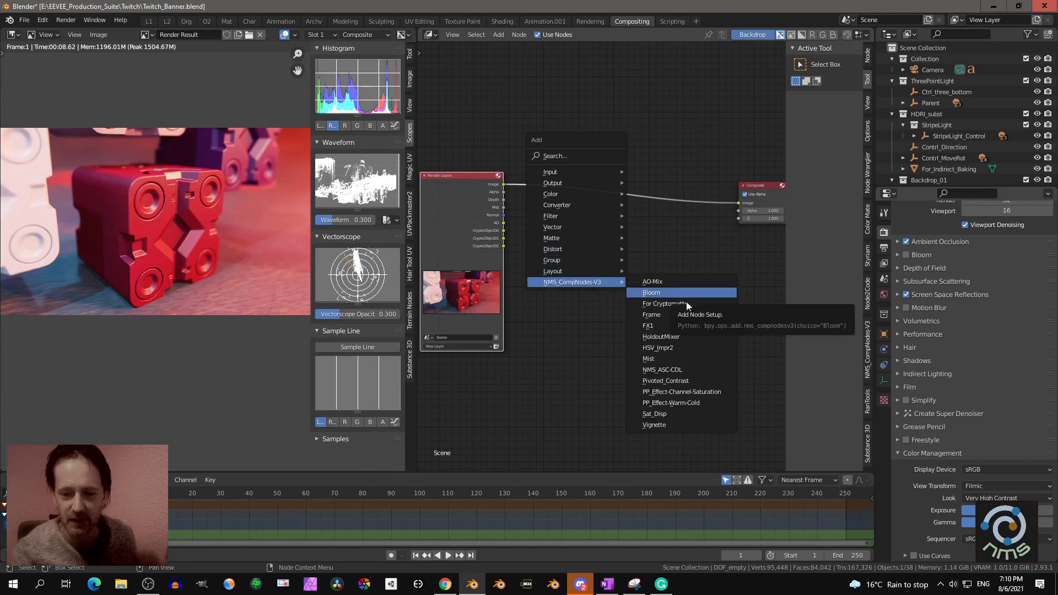
left_click(677, 382)
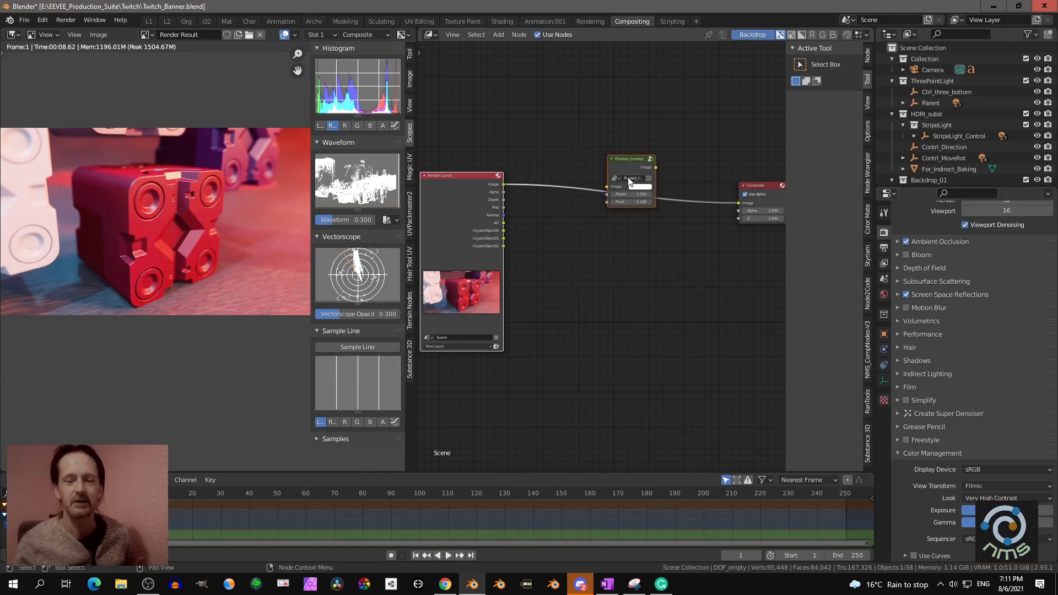
scroll(630, 181, "up", 1)
left_click_drag(629, 134, 558, 206)
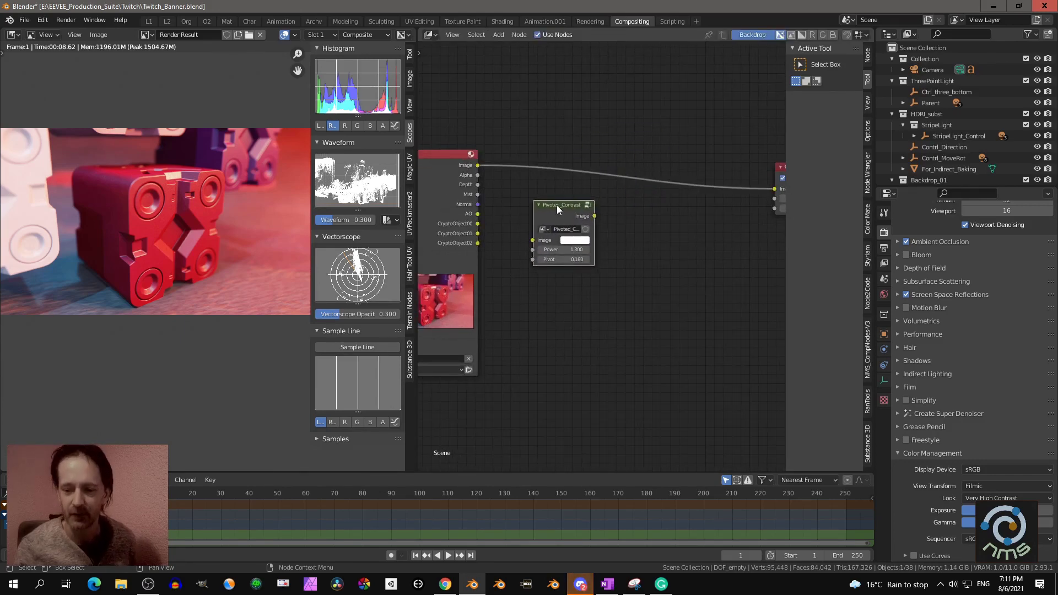
Set the colour management Look to None and insert the Pivoted_Contrast node between Render Layers and Composite
left_click(1001, 498)
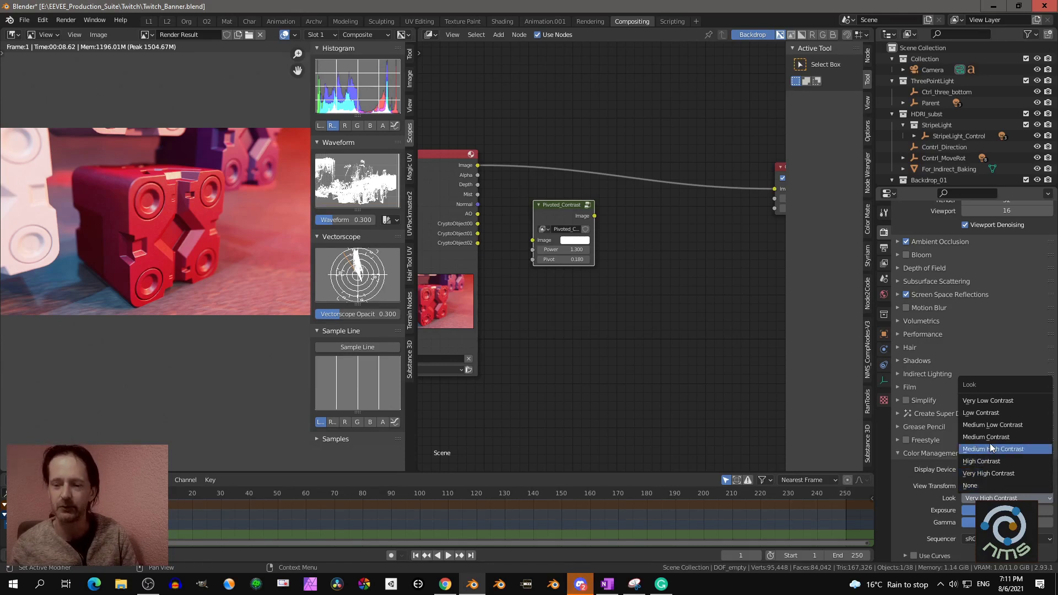
left_click(978, 485)
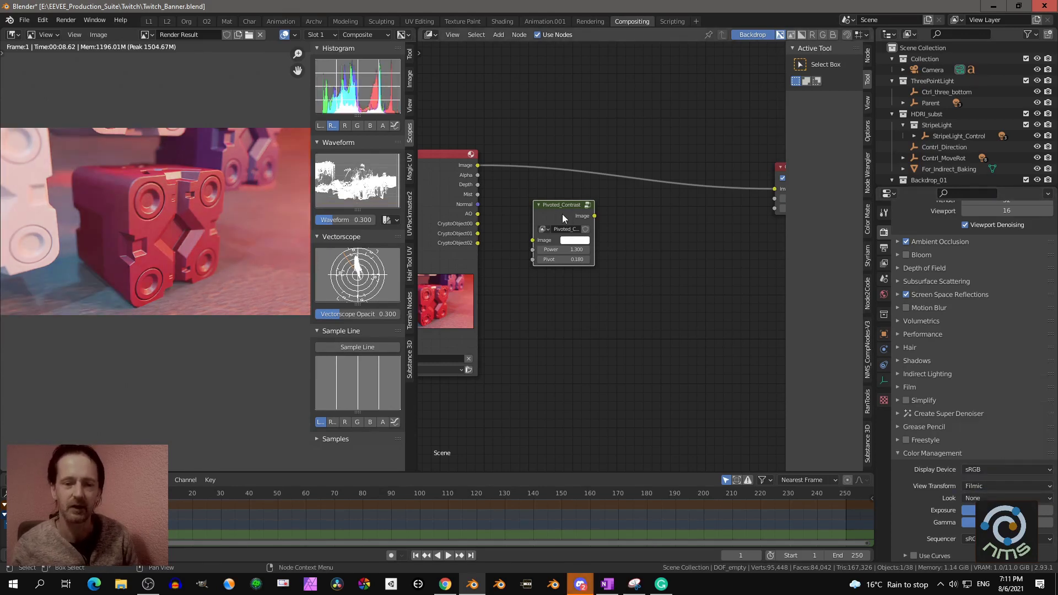
left_click_drag(564, 209, 548, 155)
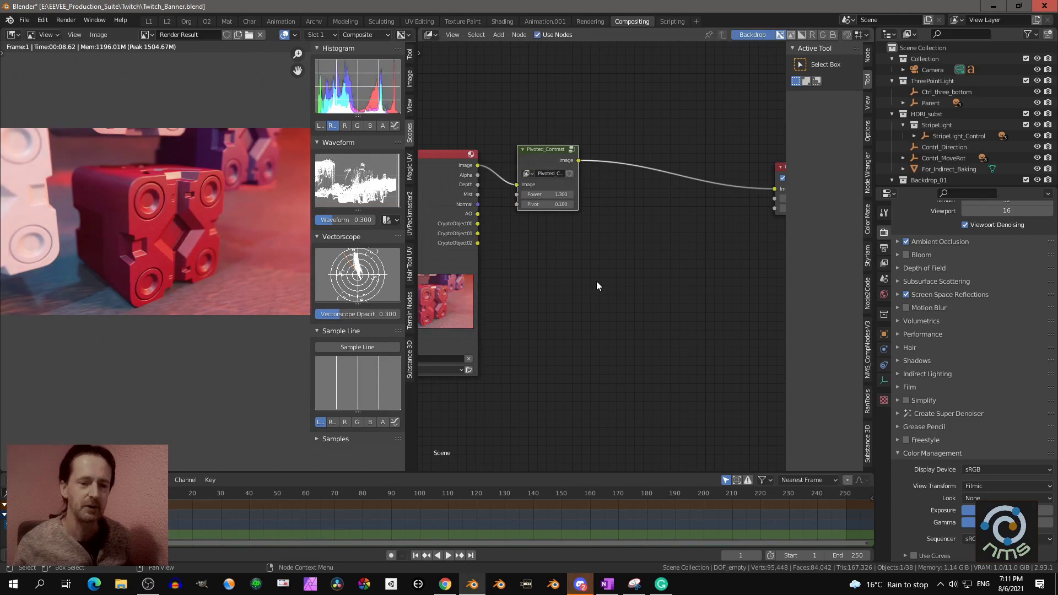
Enlarge the waveform scope vertically and widen the scopes sidebar beside the render
scroll(597, 281, "up", 2)
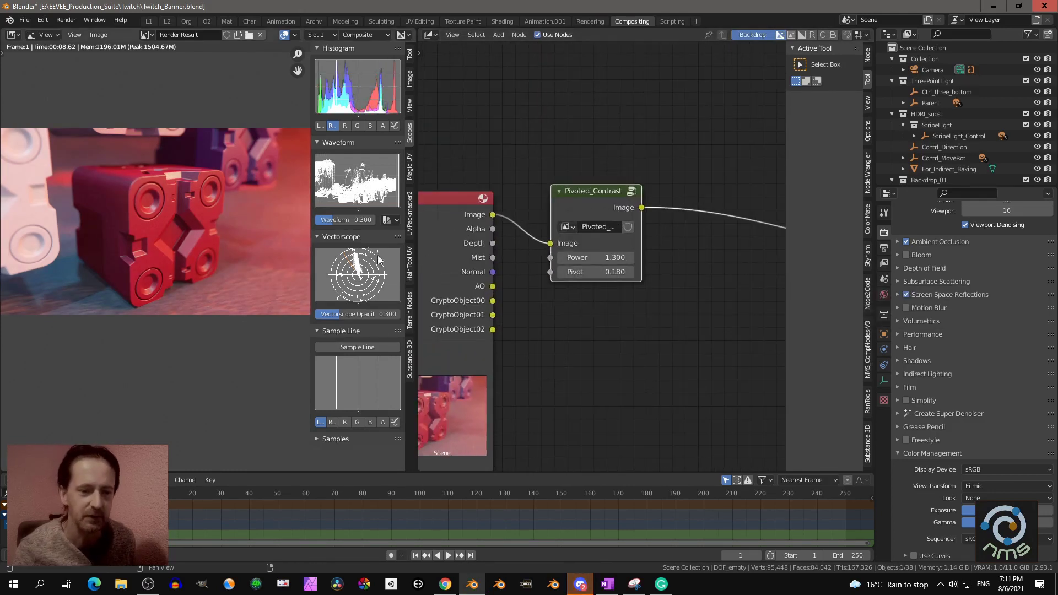
left_click_drag(357, 210, 356, 334)
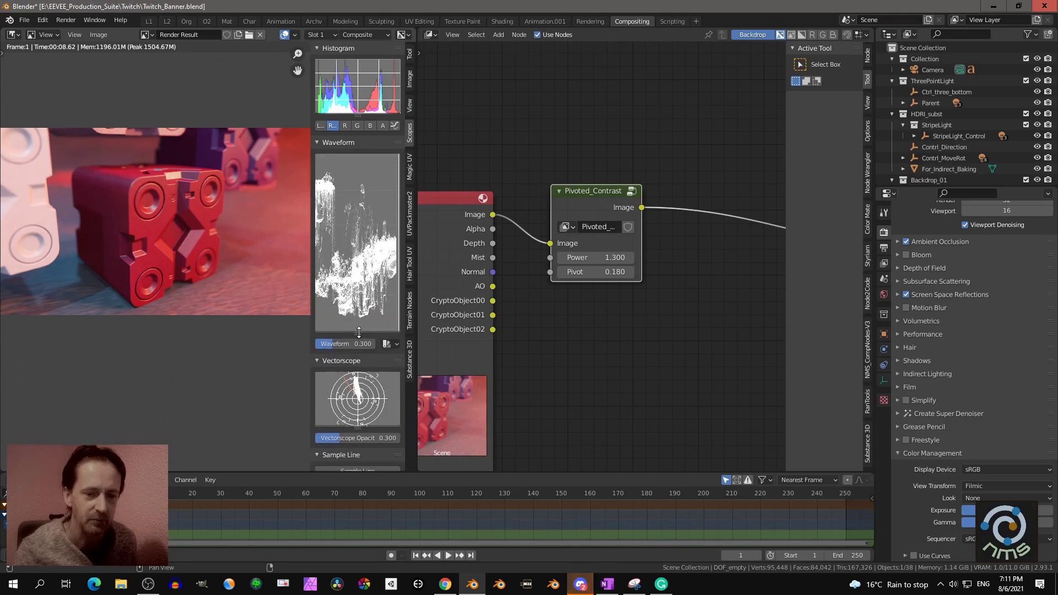
left_click_drag(311, 235, 290, 238)
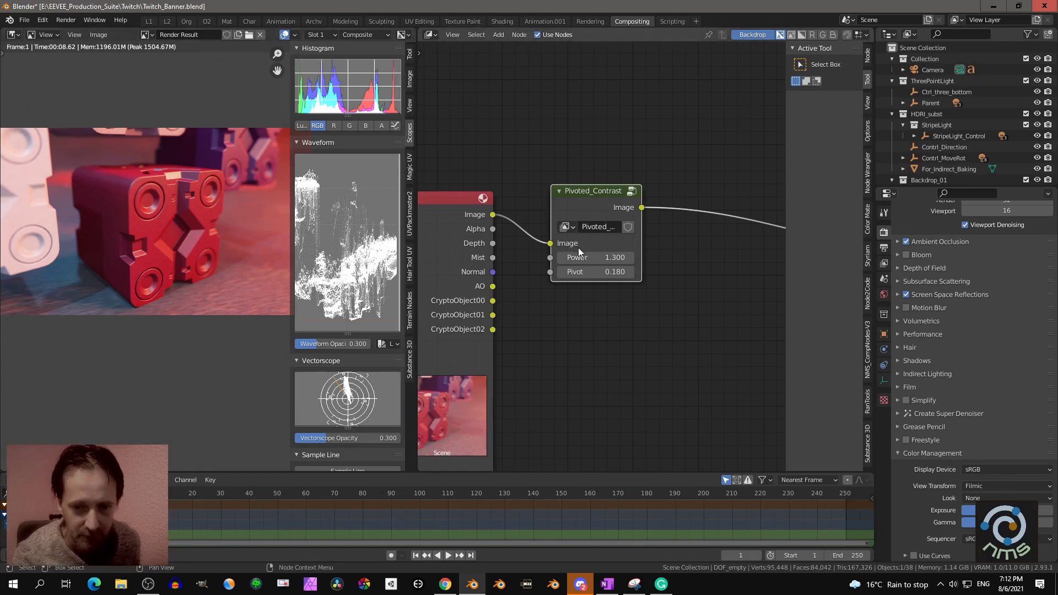
Try Power values of 1.130 and 1.490 on the Pivoted_Contrast node, and settle on 1.390
left_click(592, 257)
type("1.25")
key("Return")
left_click_drag(596, 258, 584, 257)
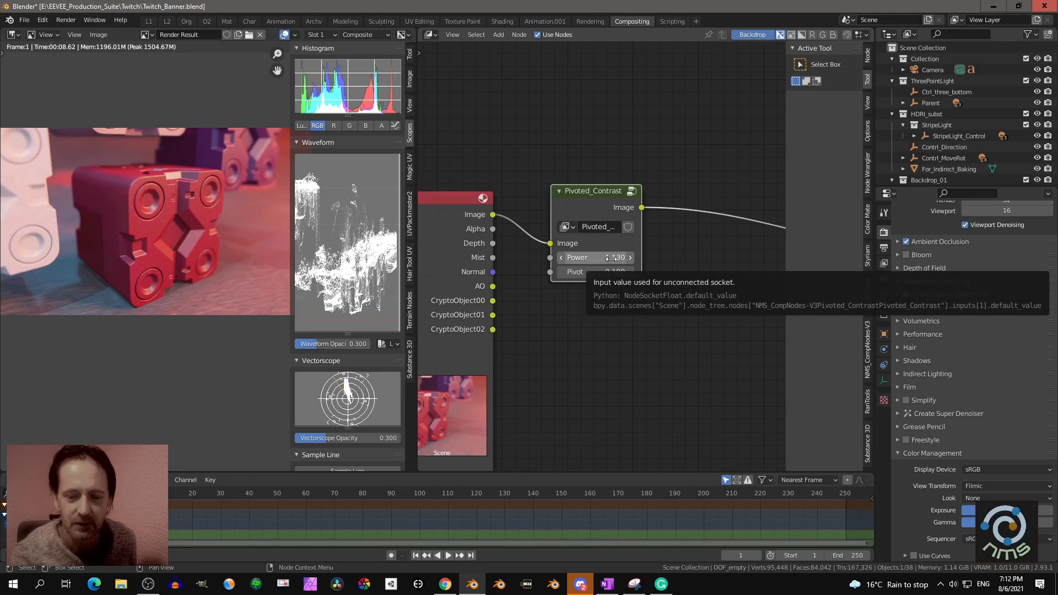
left_click(995, 499)
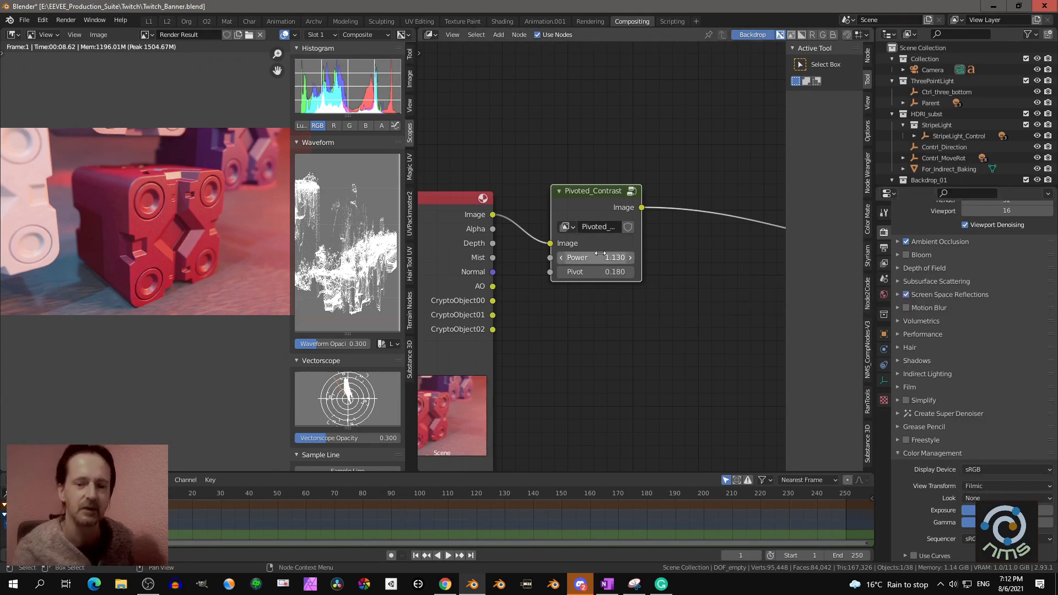
left_click_drag(622, 254, 662, 253, "shift")
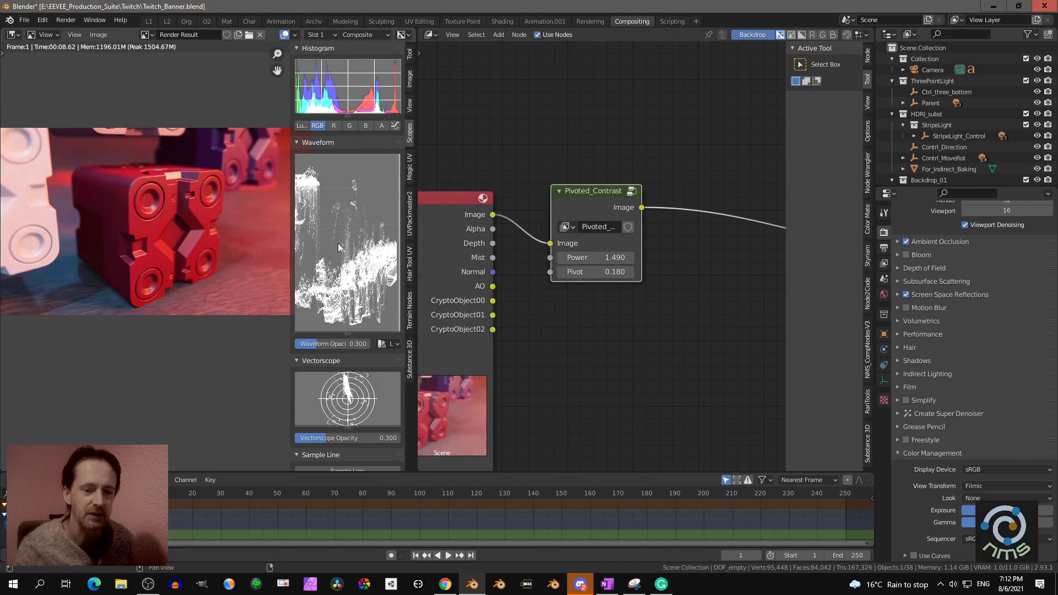
left_click_drag(596, 258, 609, 258, "ctrl")
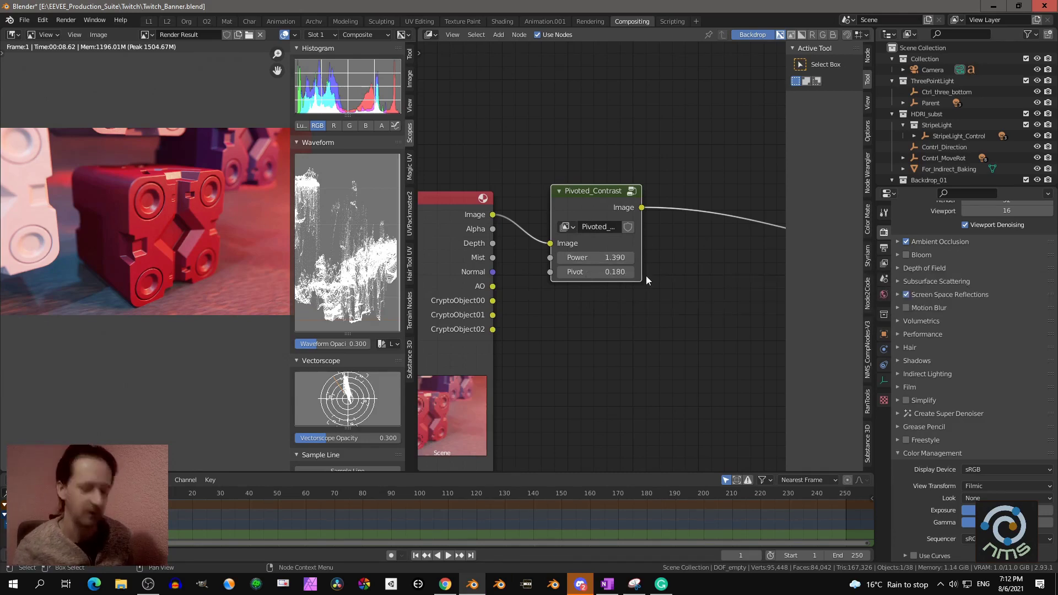
Add a Bright/Contrast colour node and insert it on the link after the Pivoted_Contrast node
key("shift+a")
mouse_move(609, 212)
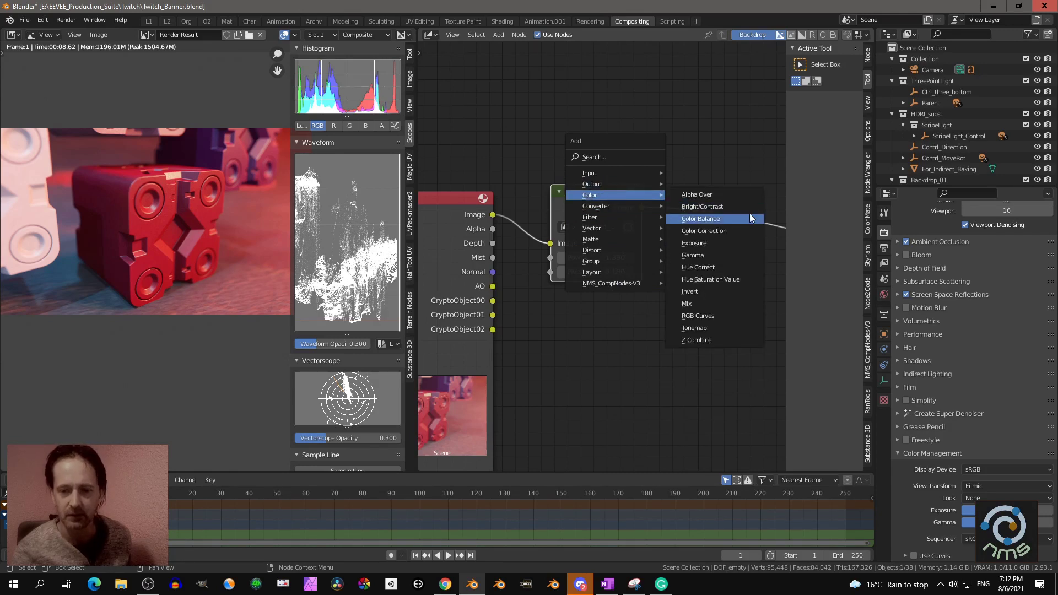
left_click(736, 207)
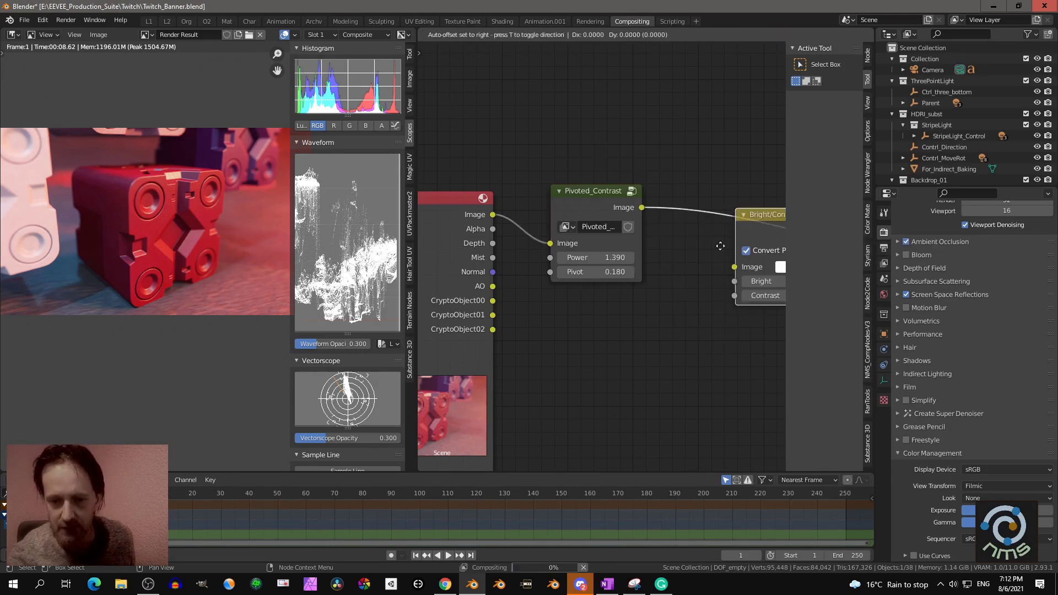
left_click(672, 271)
left_click_drag(702, 271, 725, 189)
Mute the Pivoted_Contrast node and set the Bright/Contrast node's Contrast to -26.600, widening the scopes to compare the waveform
left_click(592, 191)
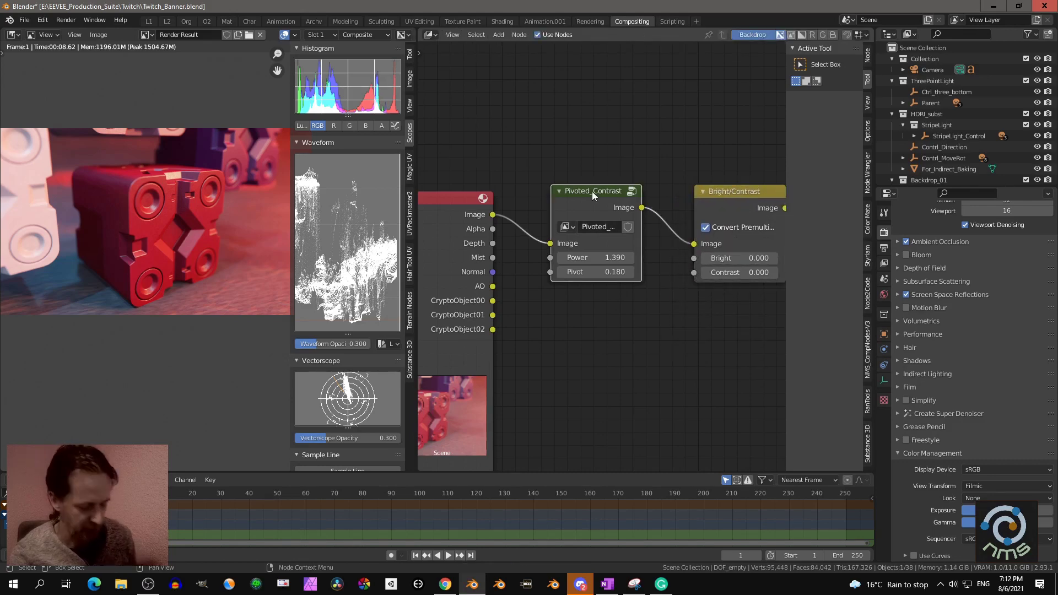
key("m")
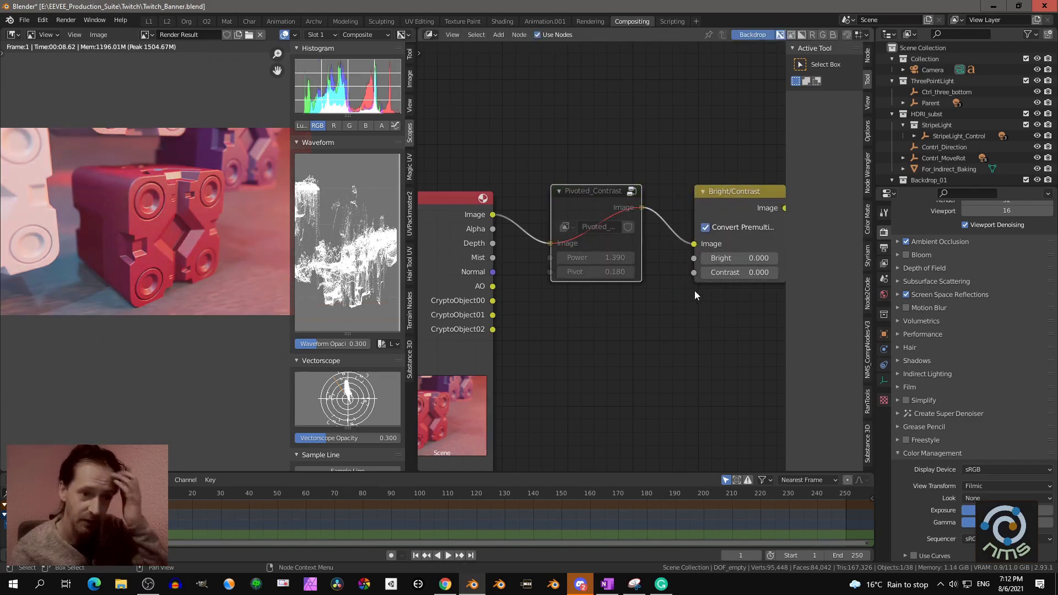
middle_click_drag(695, 290, 623, 308)
left_click_drag(662, 294, 495, 294)
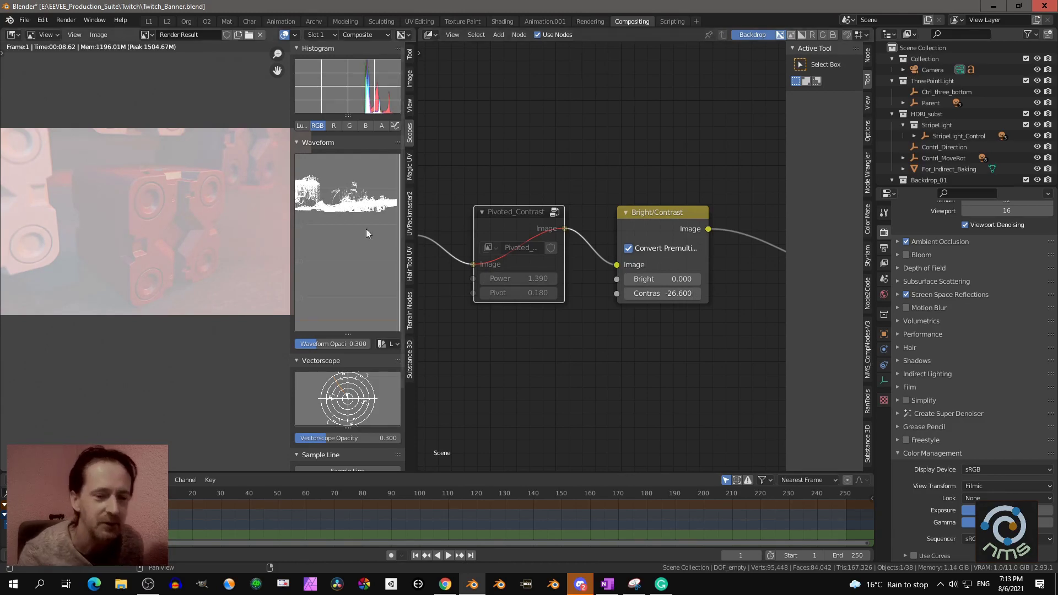
left_click_drag(289, 231, 195, 220)
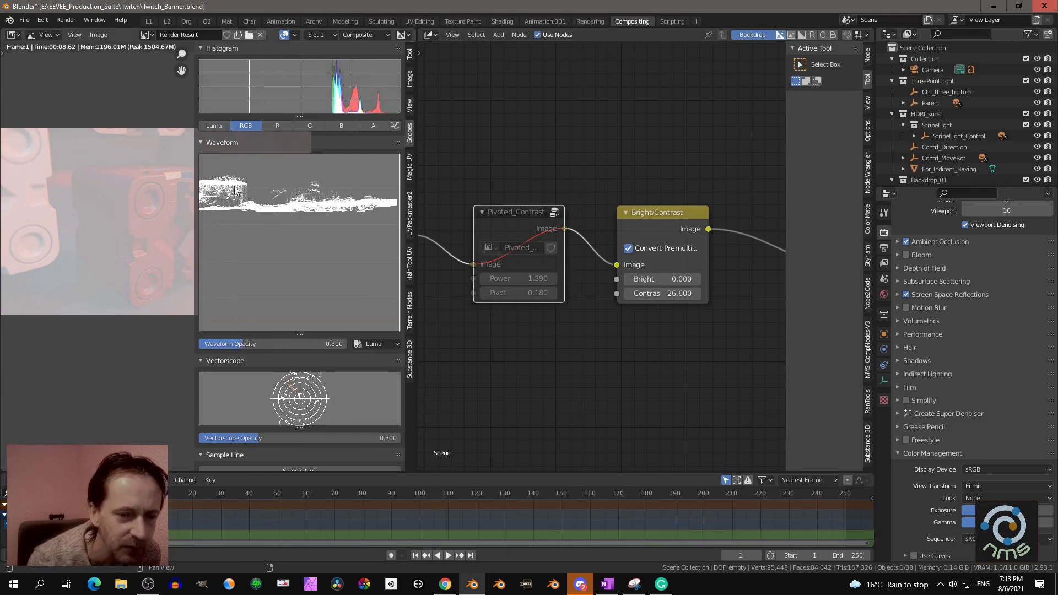
Mute the Bright/Contrast node and re-enable the Pivoted_Contrast node
left_click(661, 220)
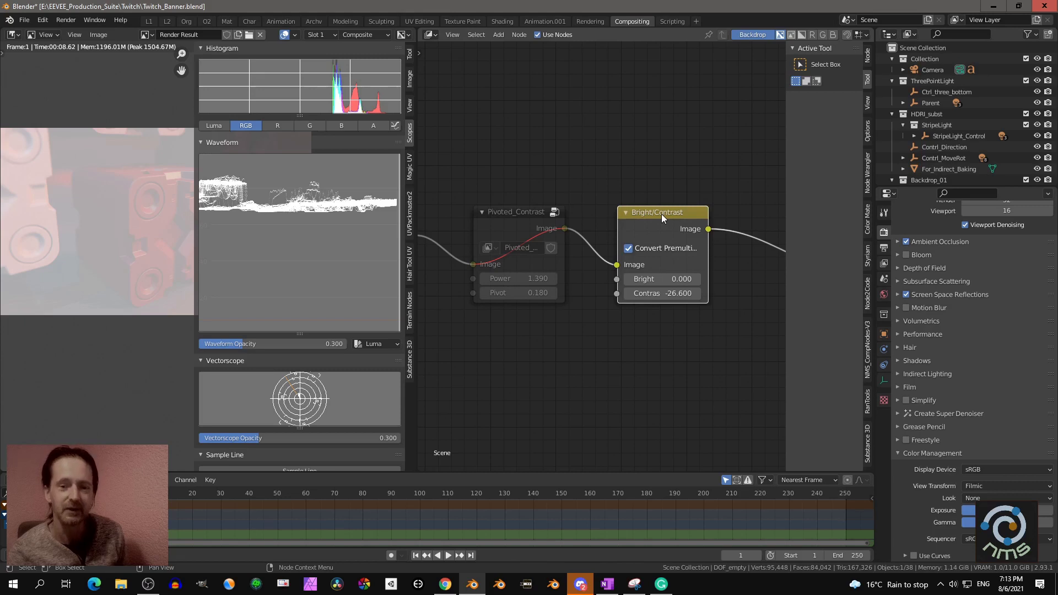
key("m")
left_click(531, 216)
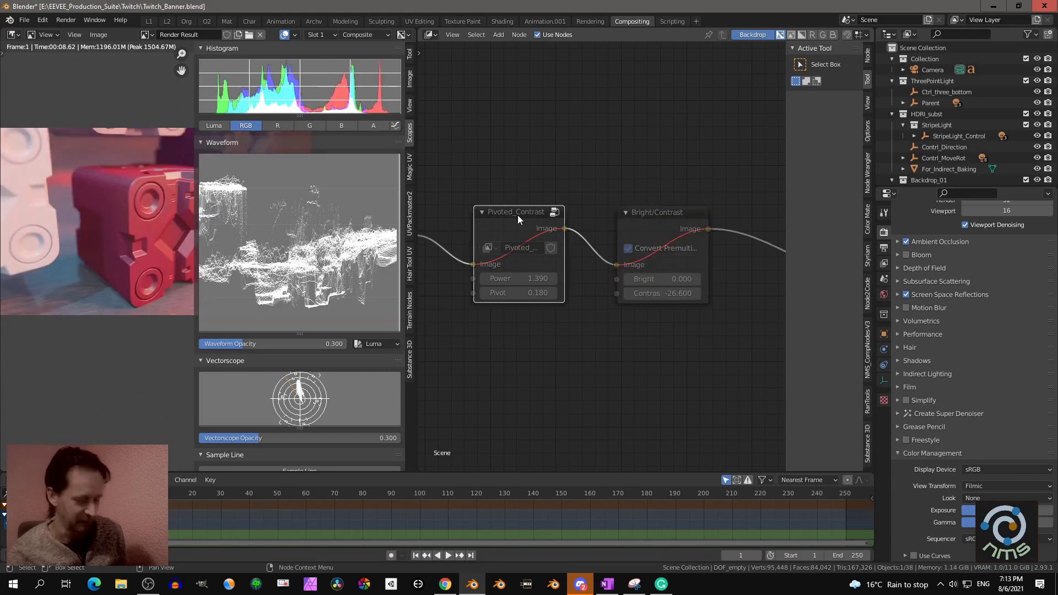
key("m")
middle_click_drag(528, 251, 657, 259)
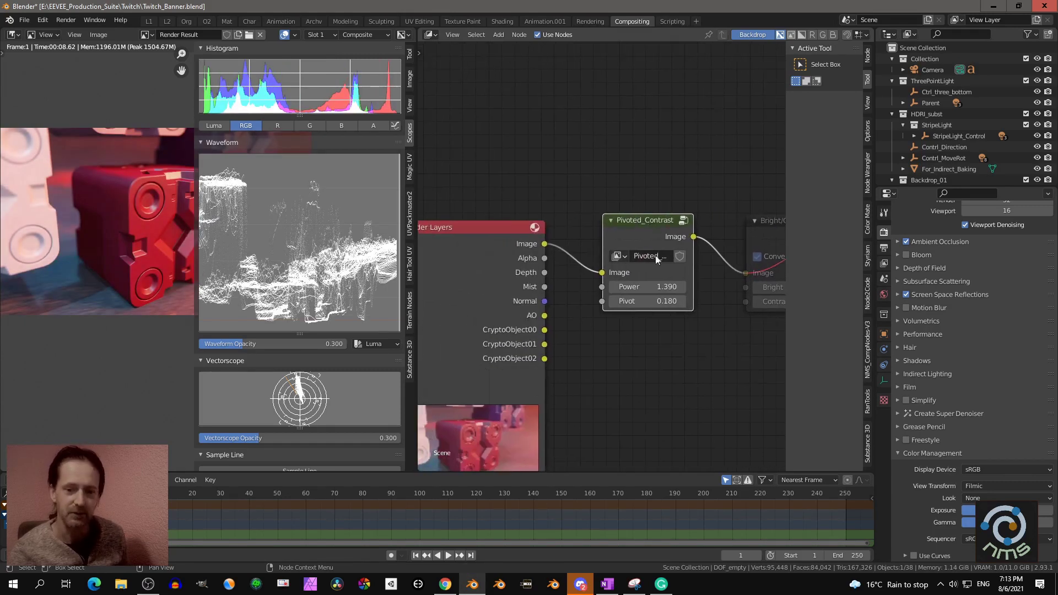
Try stronger Power values such as 2.790 and 1.990 on the Pivoted_Contrast node, and undo the changes
mouse_move(655, 285)
left_mouse_down()
mouse_move(616, 286)
mouse_move(694, 285)
mouse_move(612, 285)
mouse_move(650, 288)
left_mouse_up()
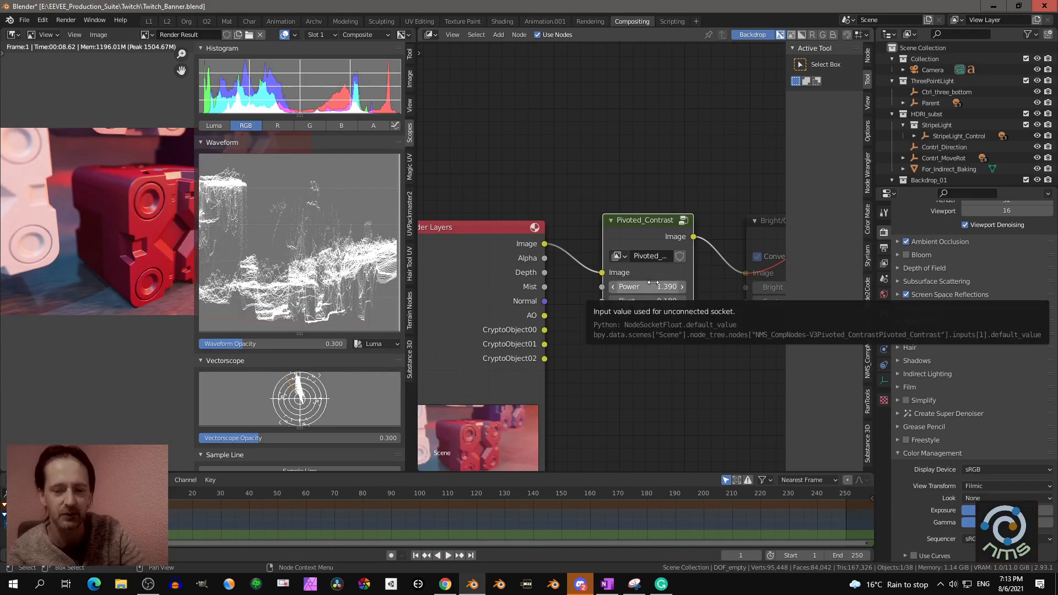
left_click_drag(650, 287, 663, 287)
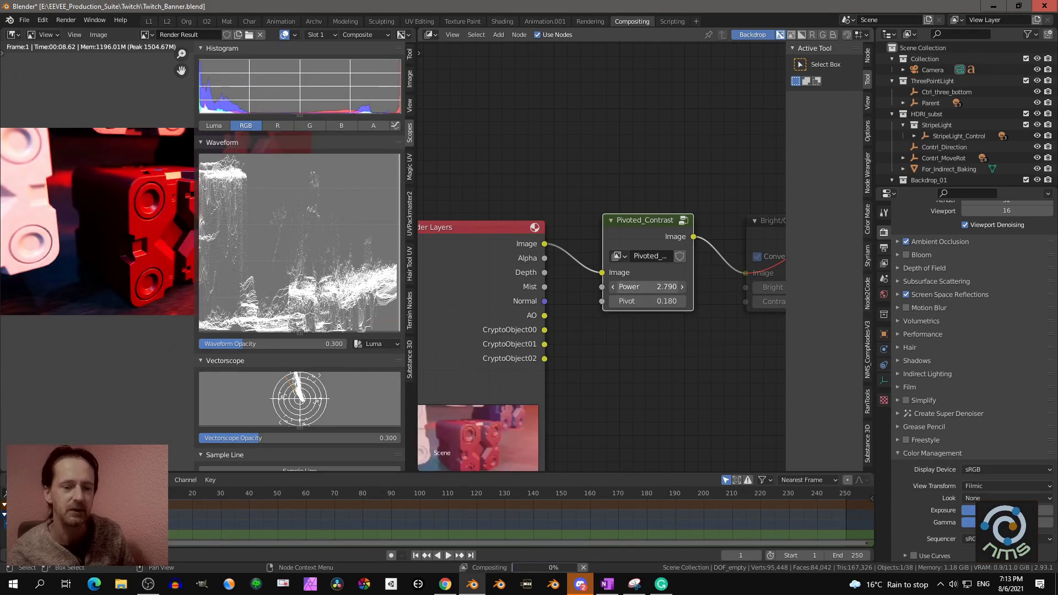
key("ctrl+z")
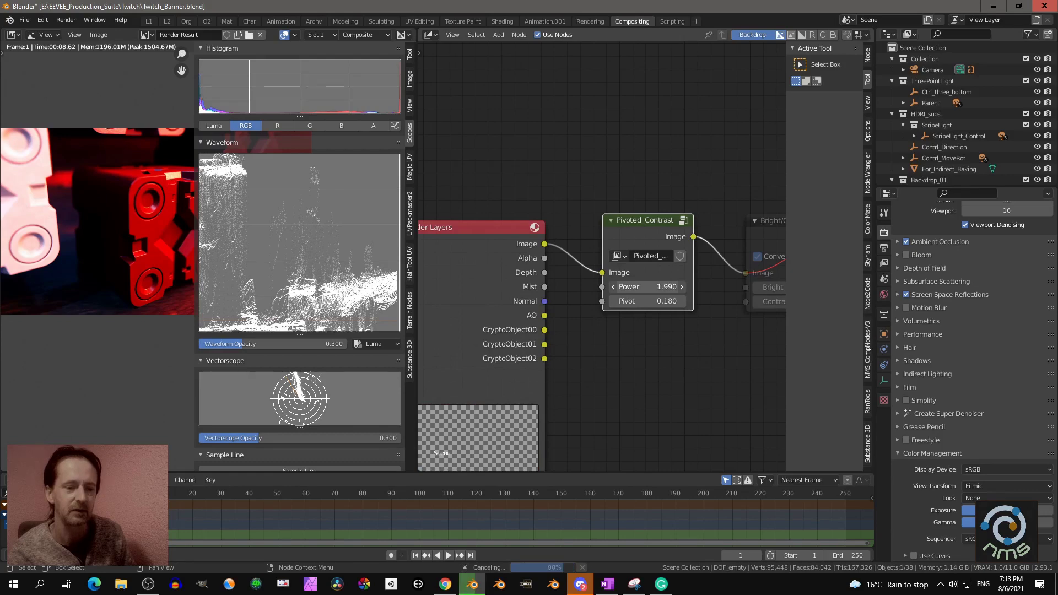
left_click_drag(650, 287, 651, 287)
key("ctrl+z")
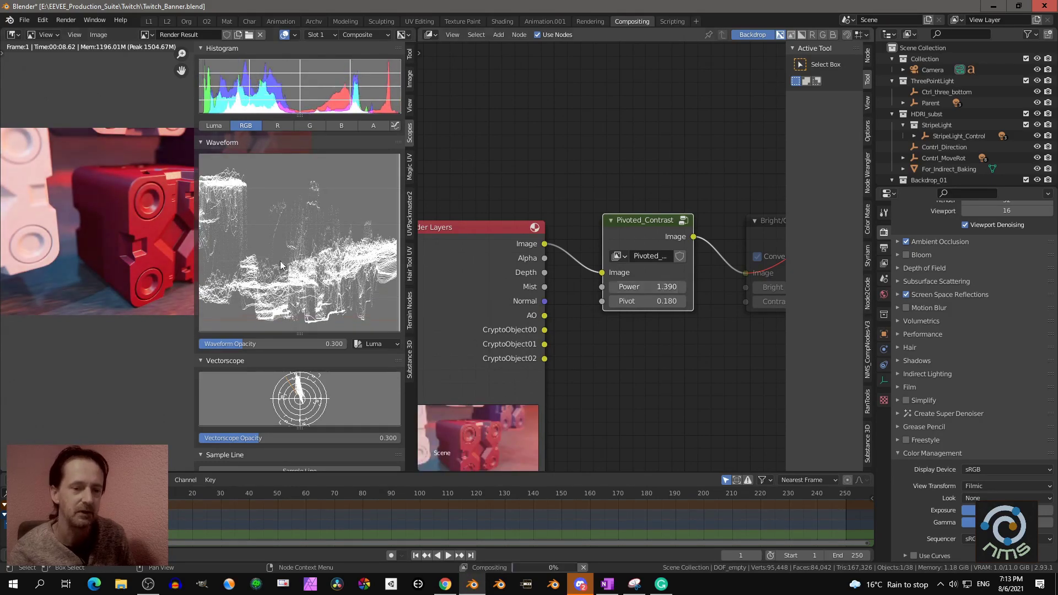
Add a Frame node from the NMS_CompNodes-V3 set and place it above the Pivoted_Contrast node
scroll(660, 263, "down", 3)
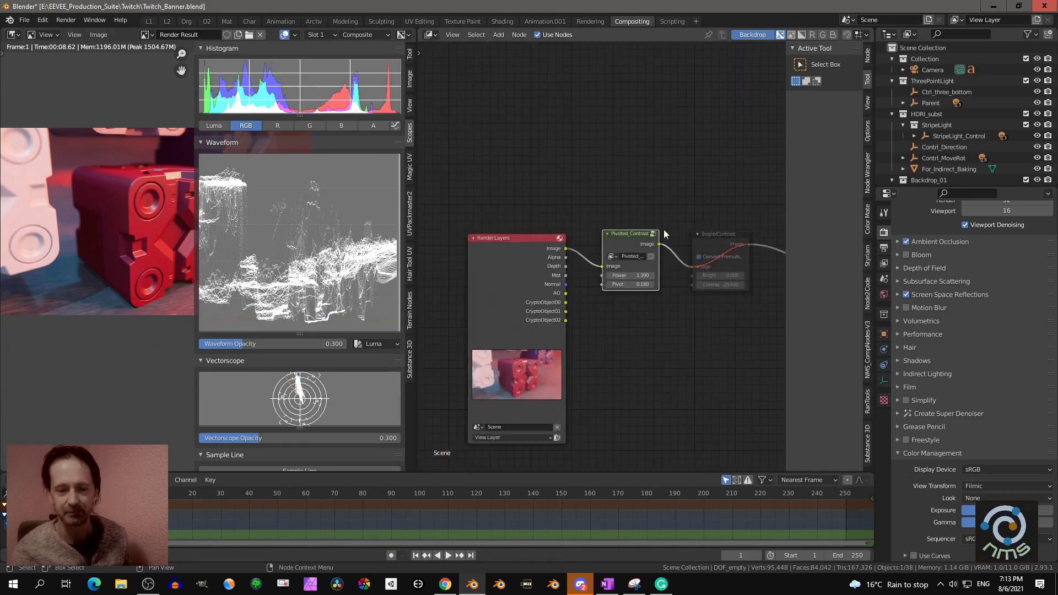
key("shift+a")
mouse_move(573, 277)
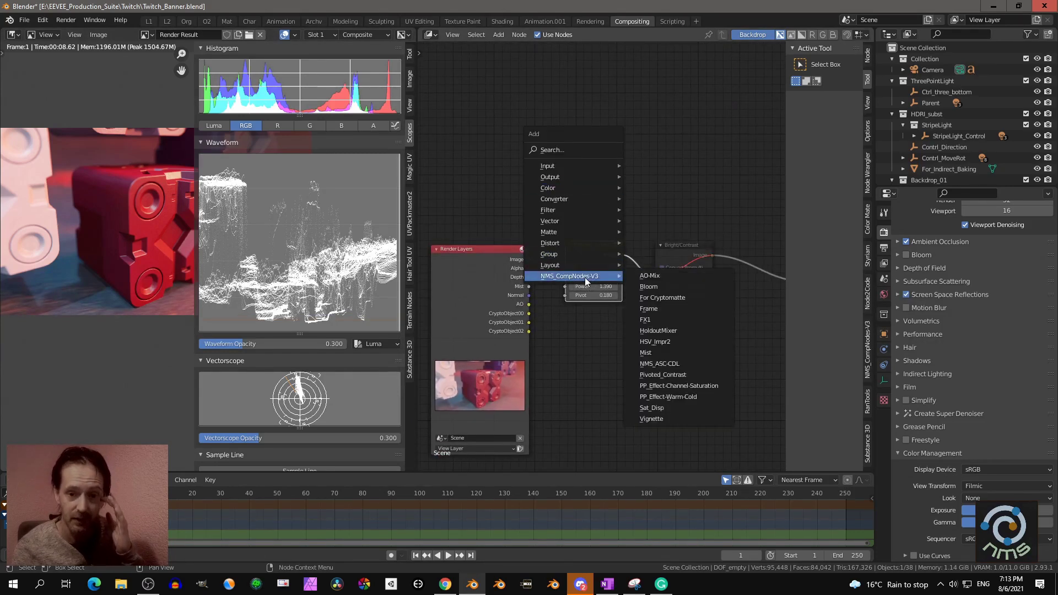
left_click(663, 310)
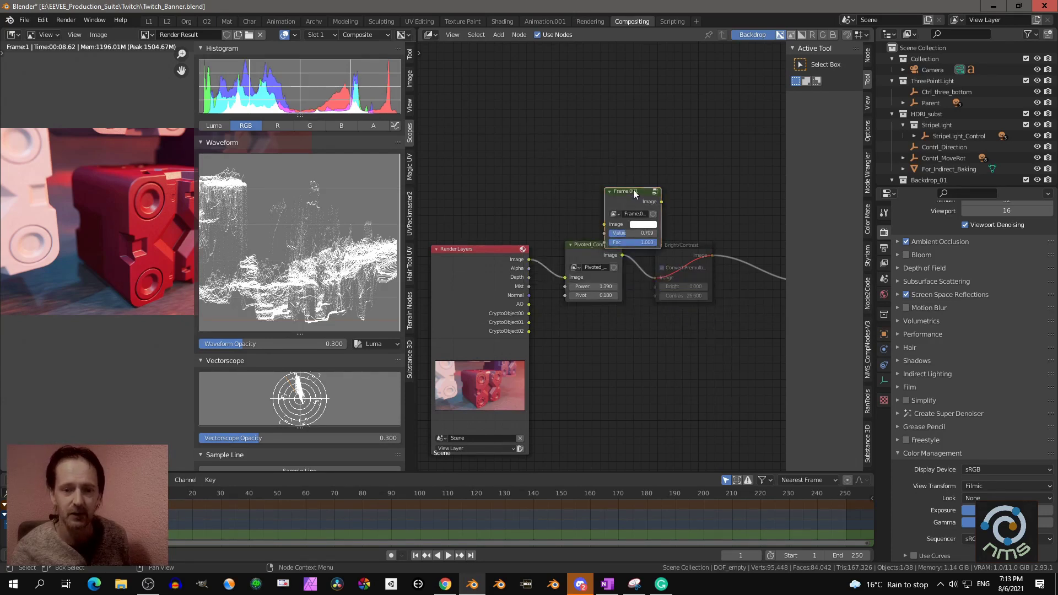
Insert the Frame node between Render Layers and Pivoted_Contrast, and narrow the scopes so the whole render shows
left_click(591, 232)
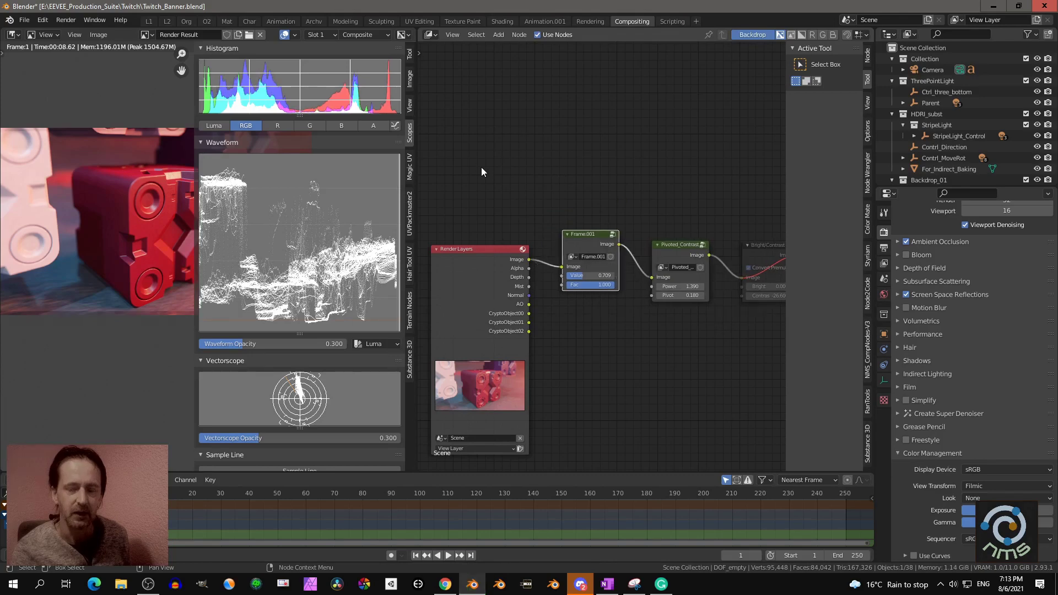
scroll(597, 189, "up", 1)
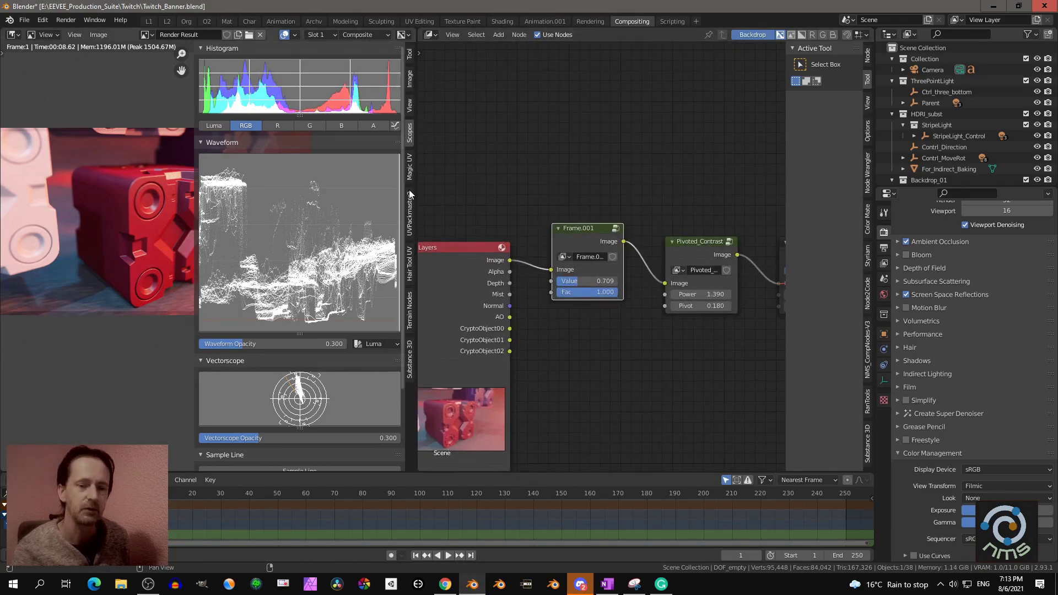
left_click_drag(194, 218, 313, 217)
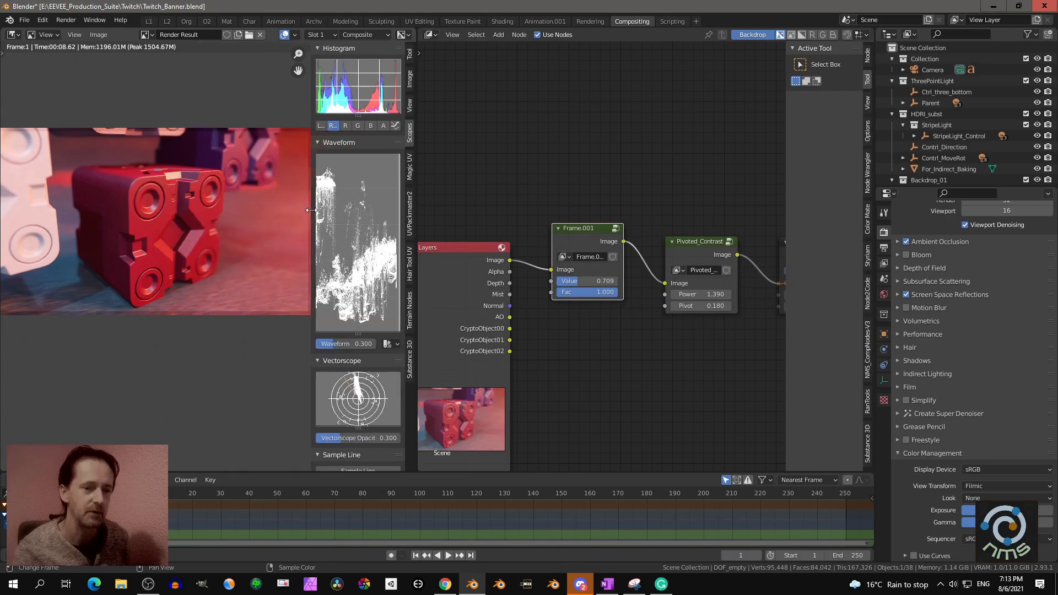
key("Home")
middle_click_drag(233, 230, 232, 250)
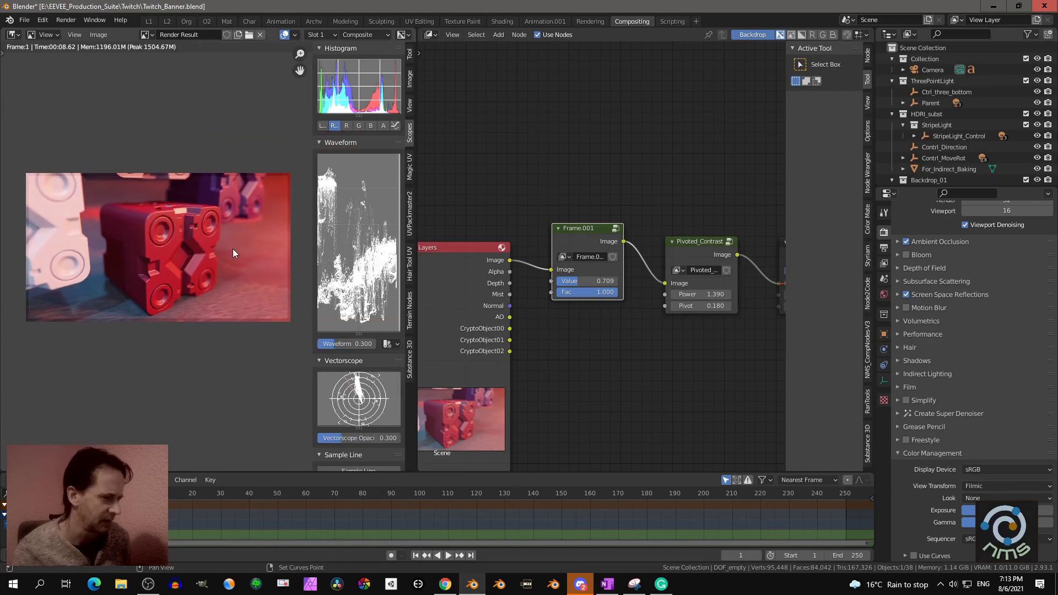
middle_click_drag(296, 258, 310, 266)
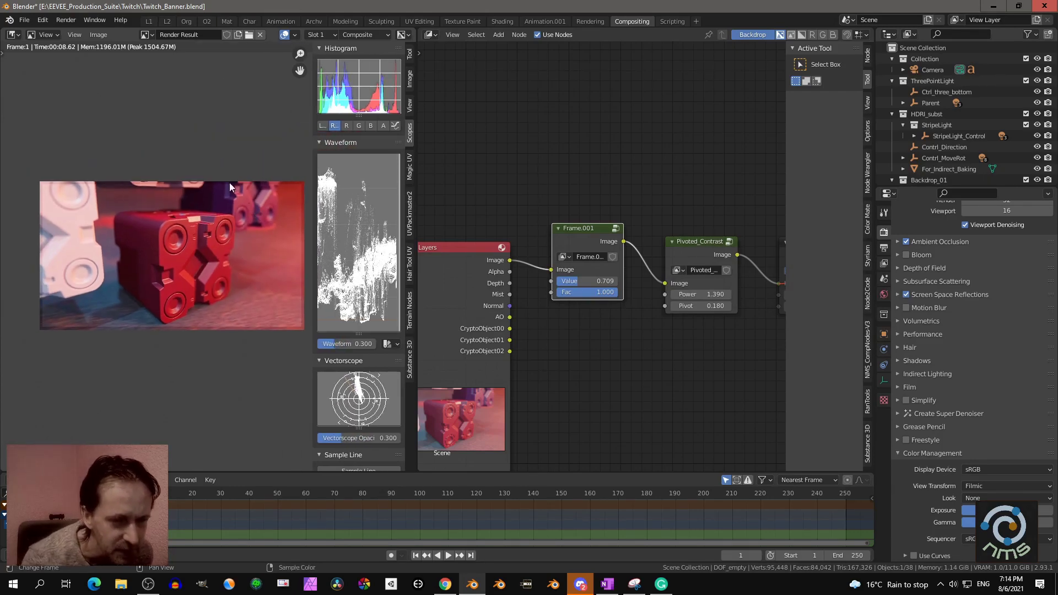
Try a higher Value such as 1.159 on the Frame.001 node and settle on 0.742
scroll(593, 310, "up", 2)
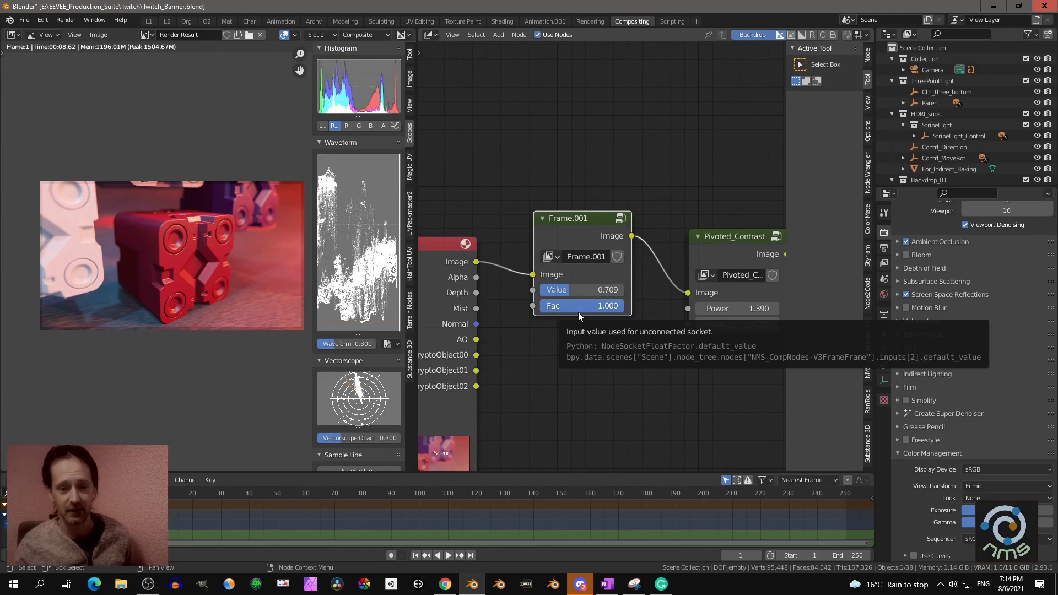
mouse_move(588, 290)
left_mouse_down()
mouse_move(557, 290)
mouse_move(592, 290)
left_mouse_up()
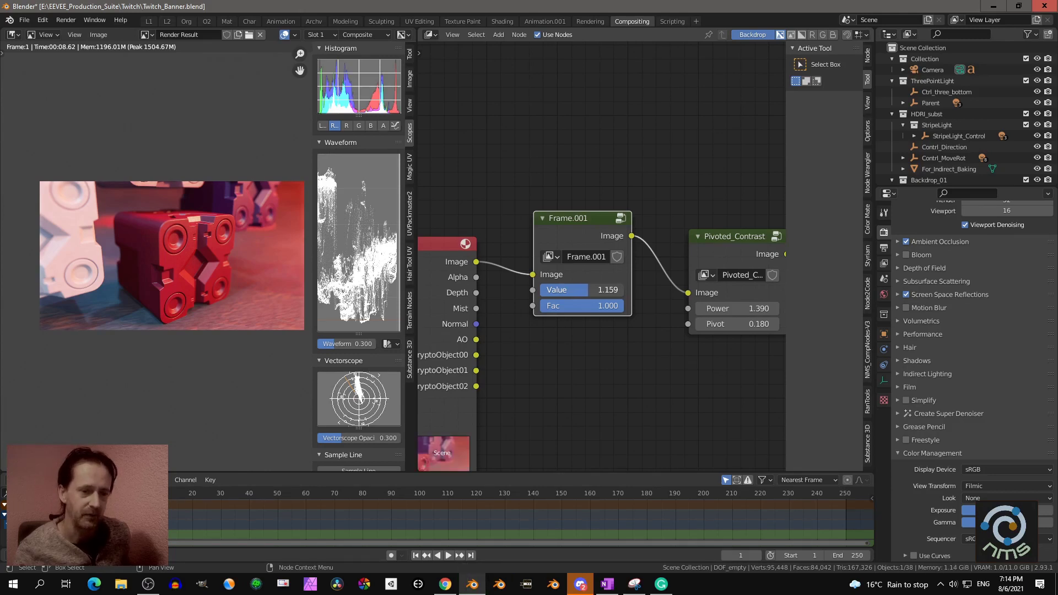
key("ctrl+z")
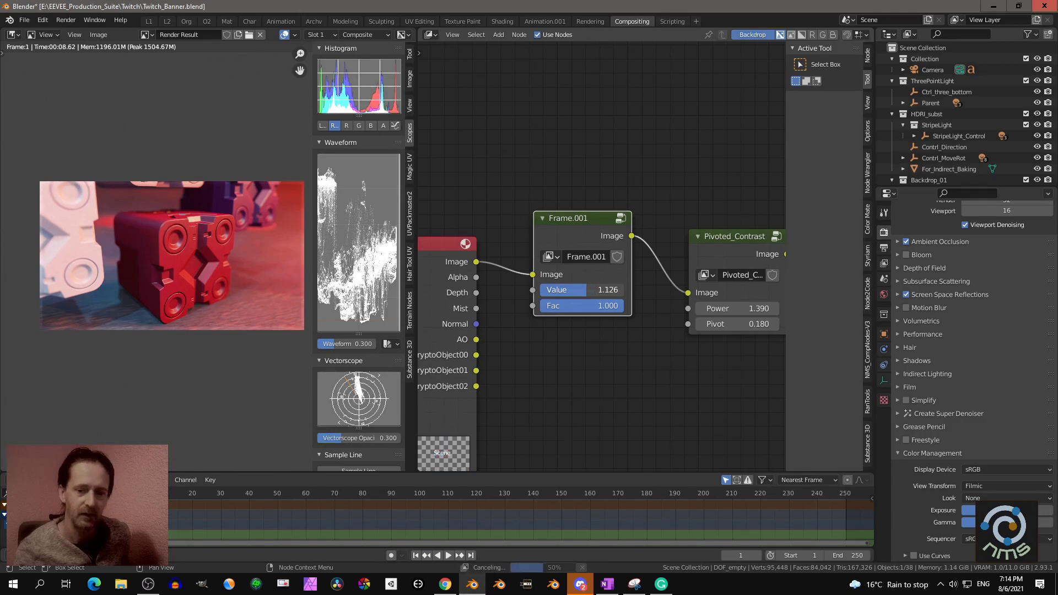
key("ctrl+z")
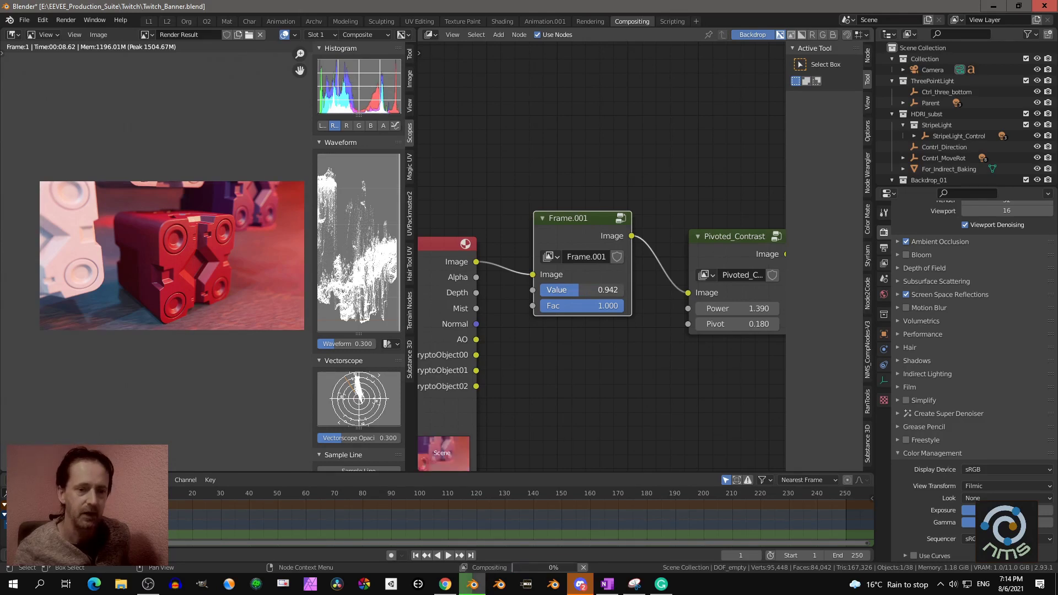
key("ctrl+z")
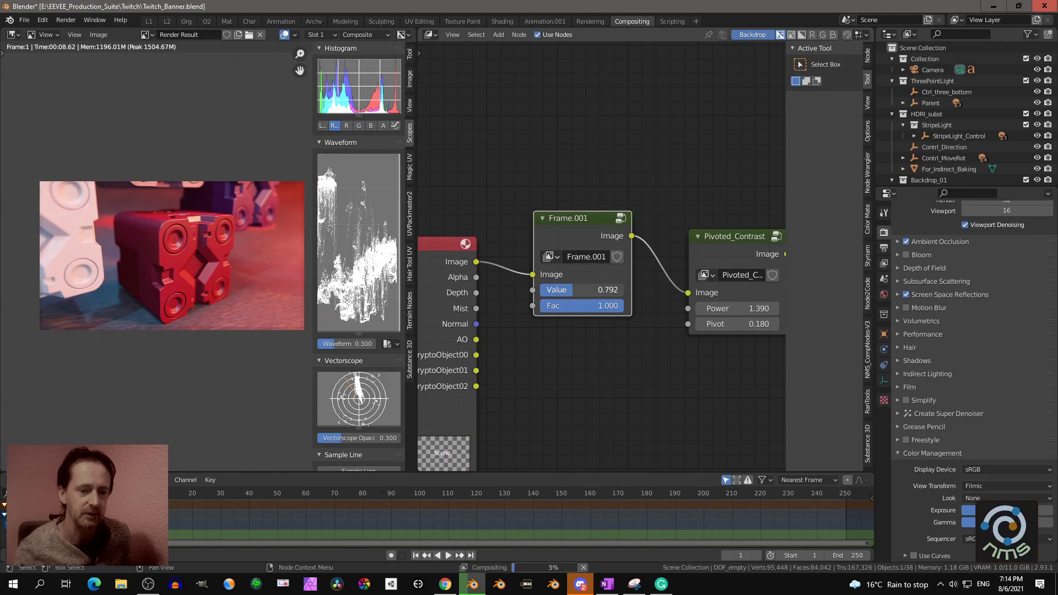
left_click_drag(573, 290, 572, 290)
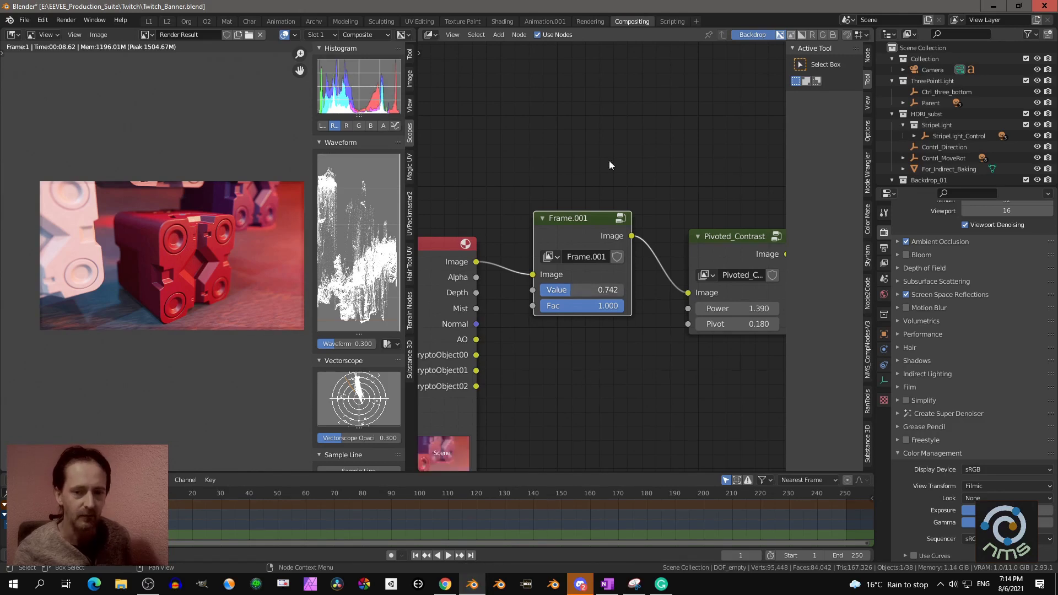
Add an NMS_ASC-CDL node from the NMS_CompNodes-V3 set and insert it between Render Layers and Frame.001
key("shift+a")
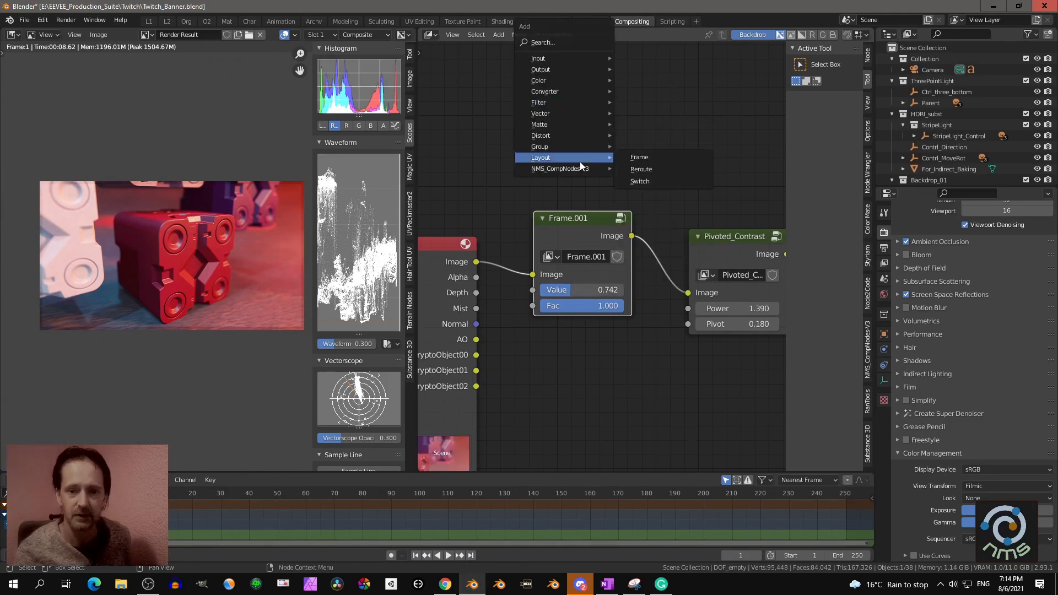
mouse_move(576, 169)
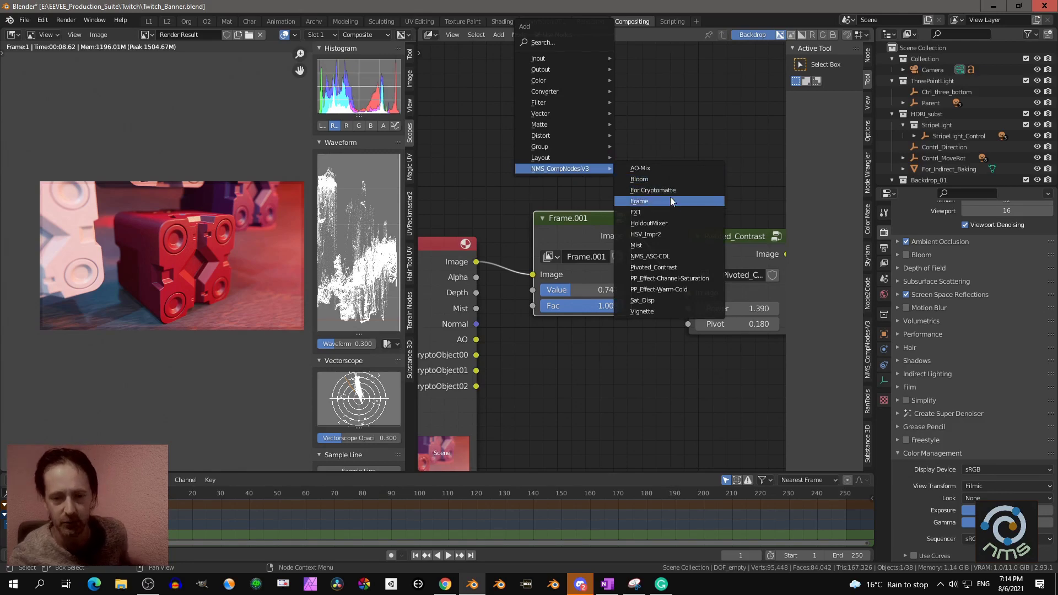
left_click(651, 256)
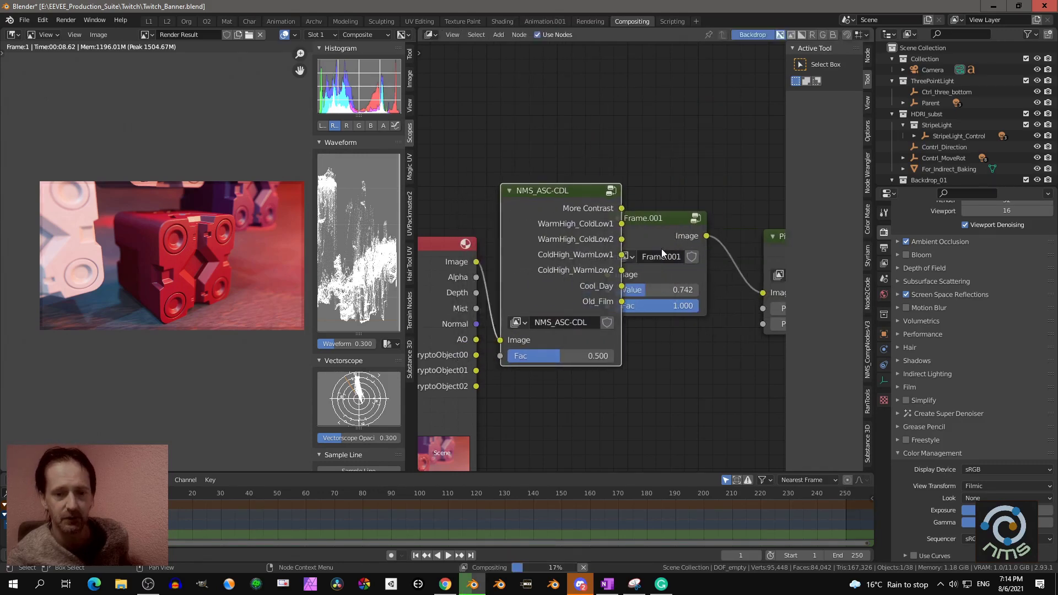
left_click(662, 250)
scroll(631, 250, "up", 1)
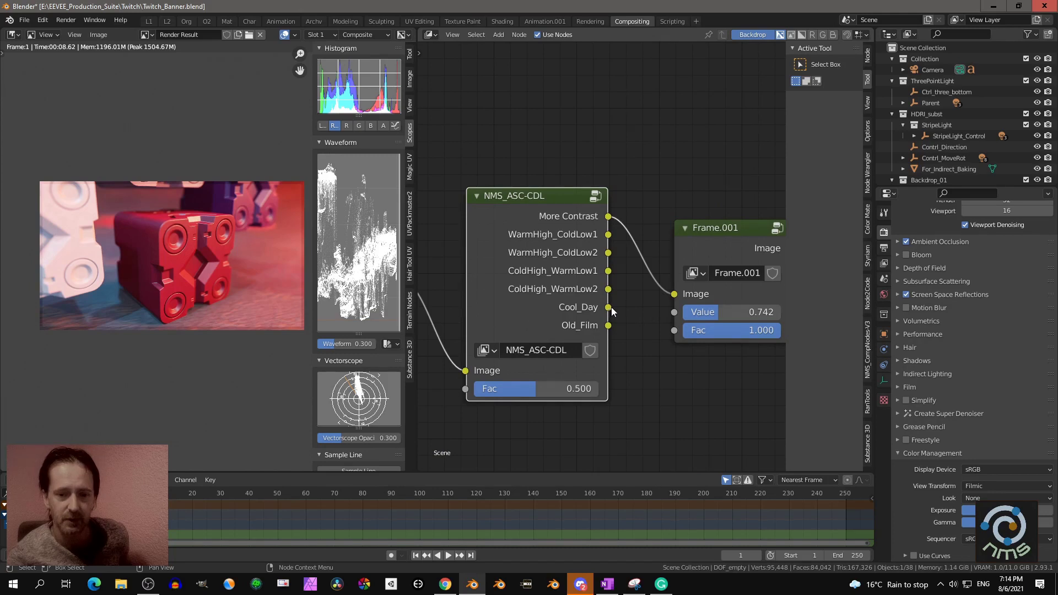
Feed Frame.001 from NMS_ASC-CDL's Cool_Day output and then WarmHigh_ColdLow1, comparing Fac values and keeping 0.842
left_click_drag(611, 310, 675, 295)
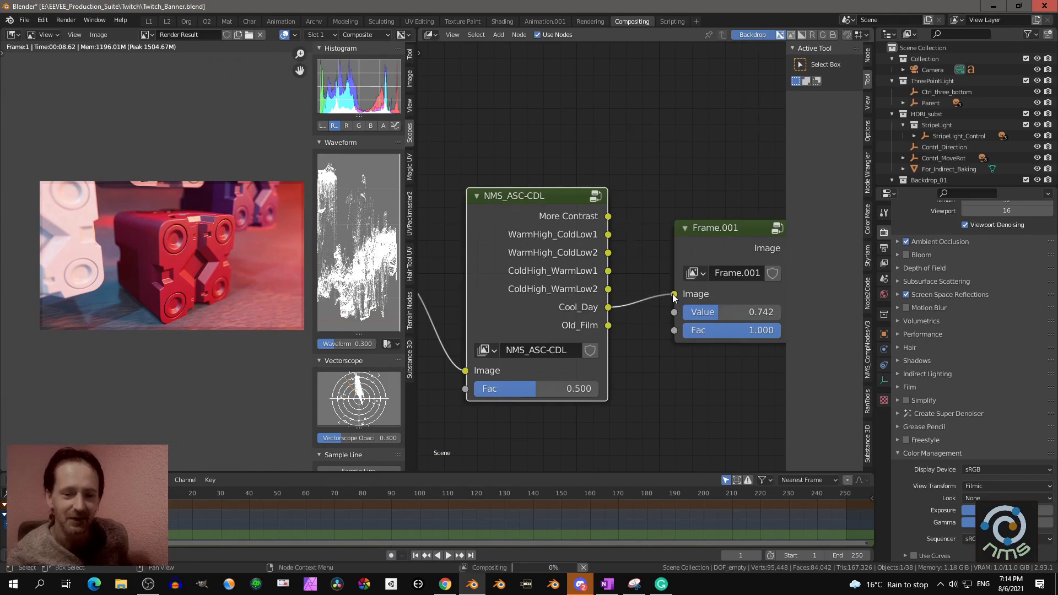
left_click_drag(517, 392, 579, 394)
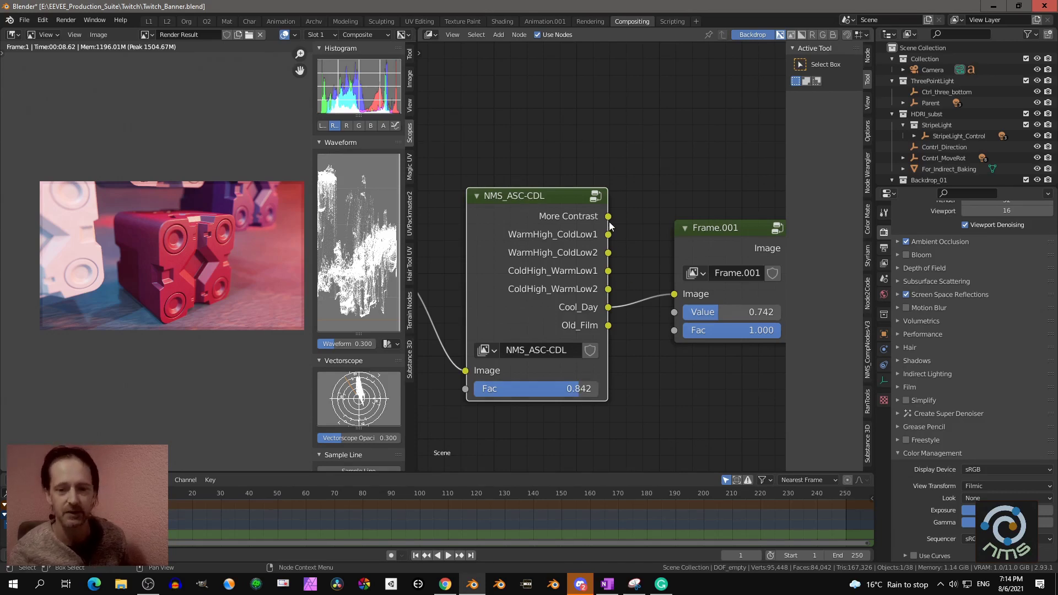
left_click_drag(609, 236, 675, 295)
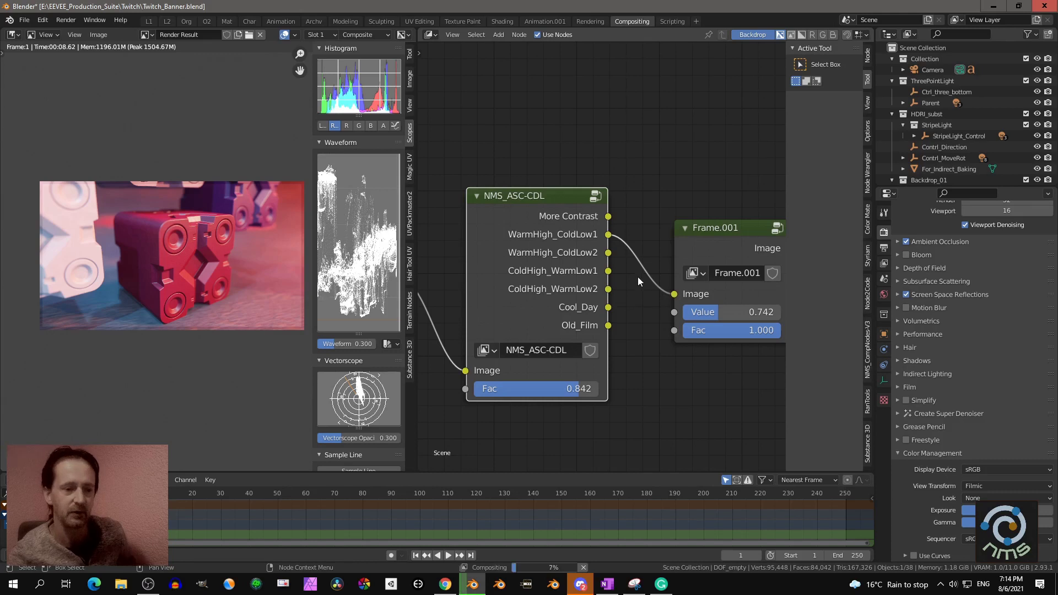
mouse_move(580, 396)
left_mouse_down()
mouse_move(474, 396)
mouse_move(598, 396)
left_mouse_up()
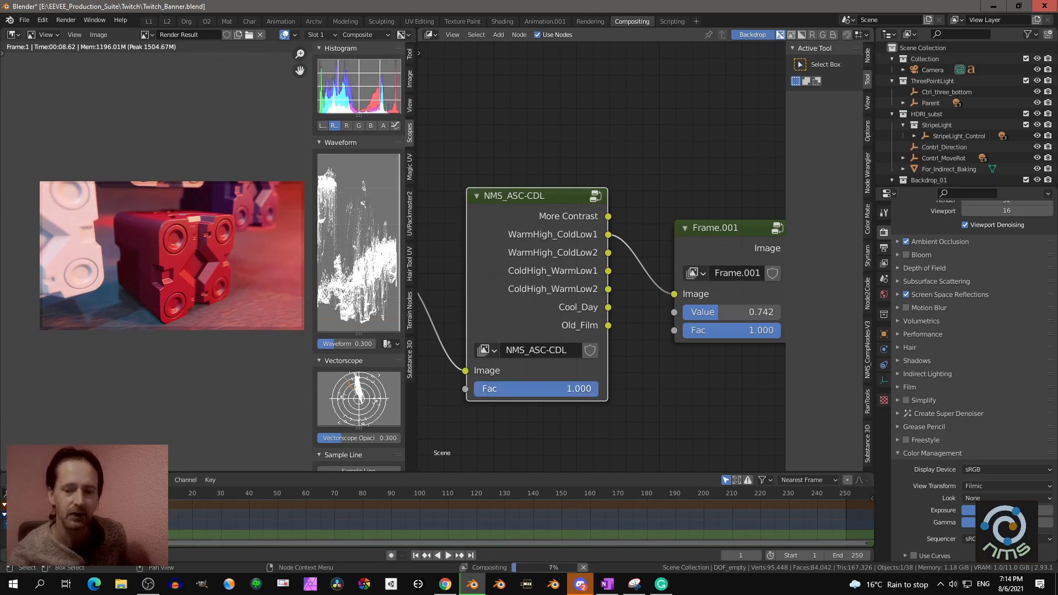
right_click(596, 393)
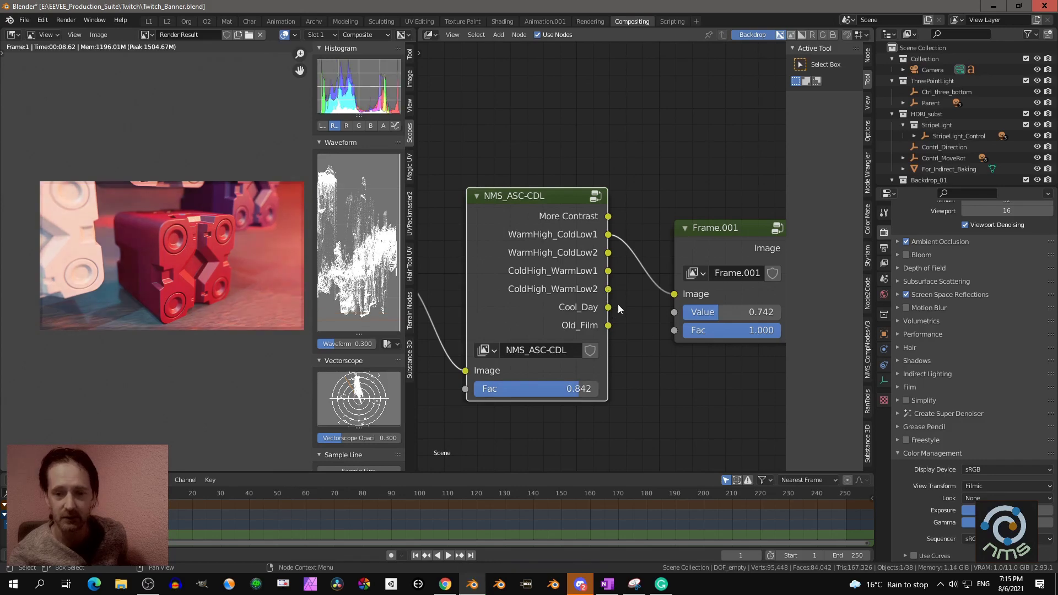
scroll(628, 297, "down", 5)
key("shift+a")
mouse_move(562, 220)
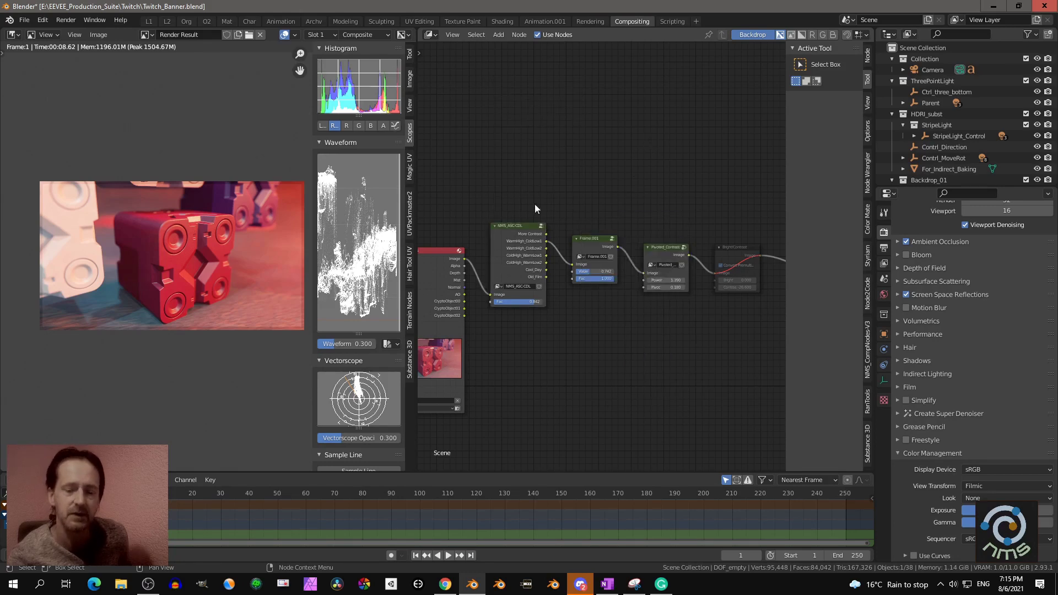
scroll(534, 204, "up", 2)
left_click(684, 246)
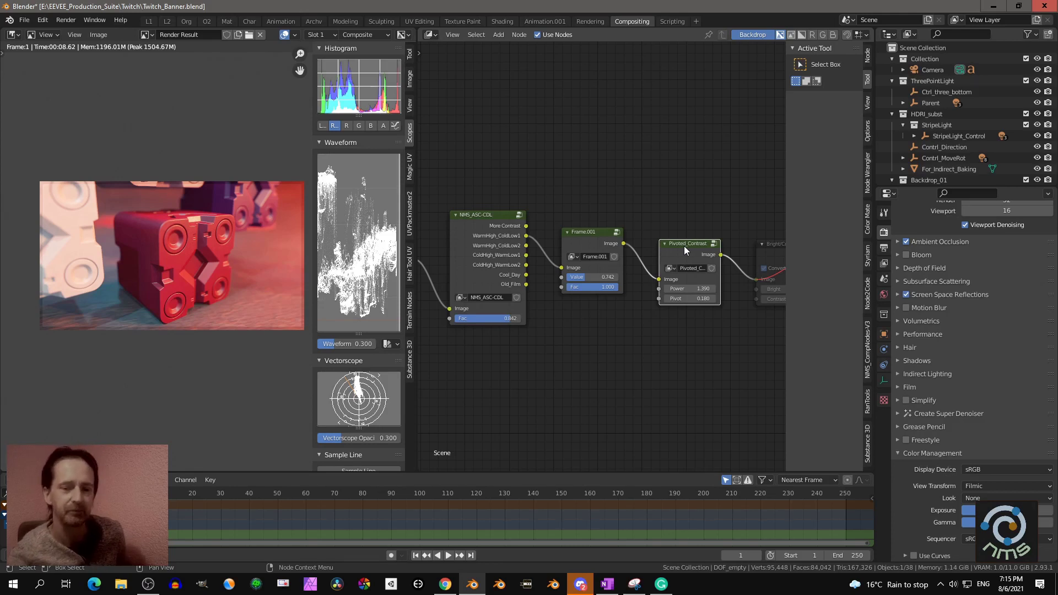
left_click(584, 236)
key("KP_Decimal")
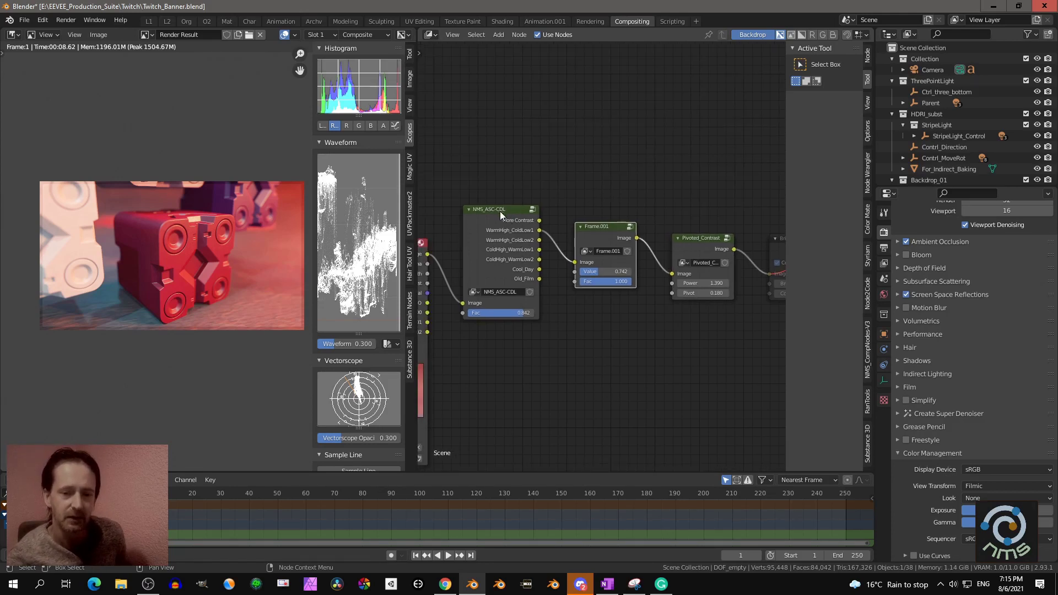
scroll(511, 276, "up", 1)
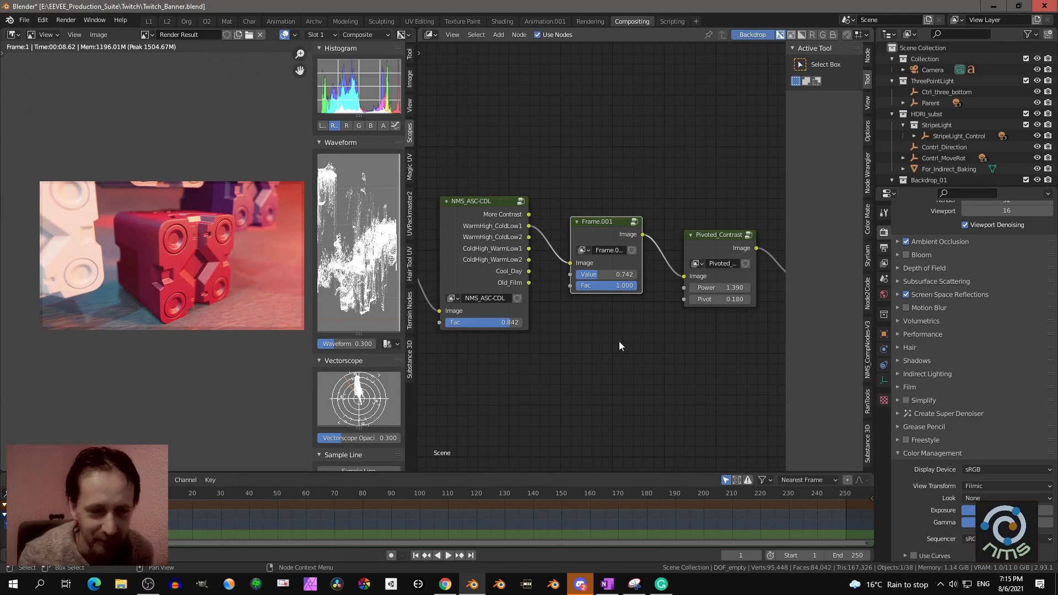
Add a Sat_Disp node from the NMS_CompNodes-V3 set and insert it between Frame.001 and Pivoted_Contrast
middle_click_drag(620, 344, 569, 318)
key("shift+a")
mouse_move(567, 316)
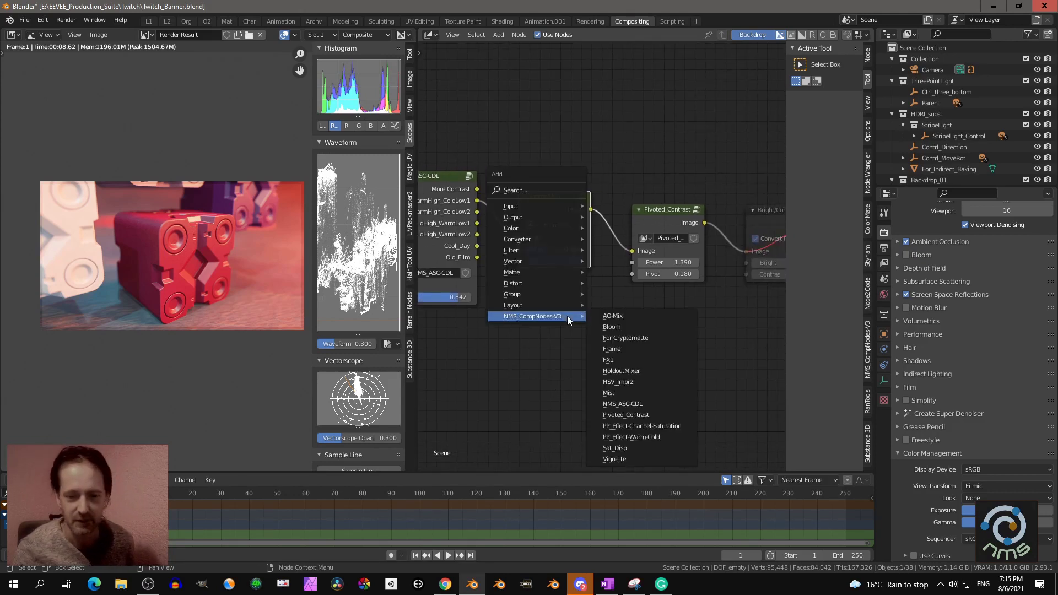
left_click(643, 449)
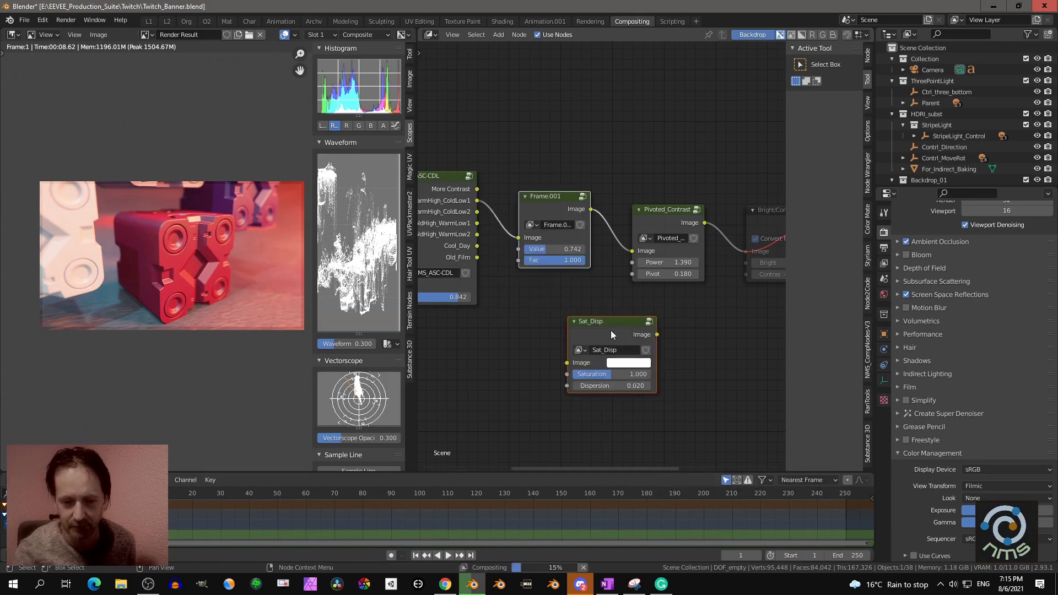
left_click(636, 196)
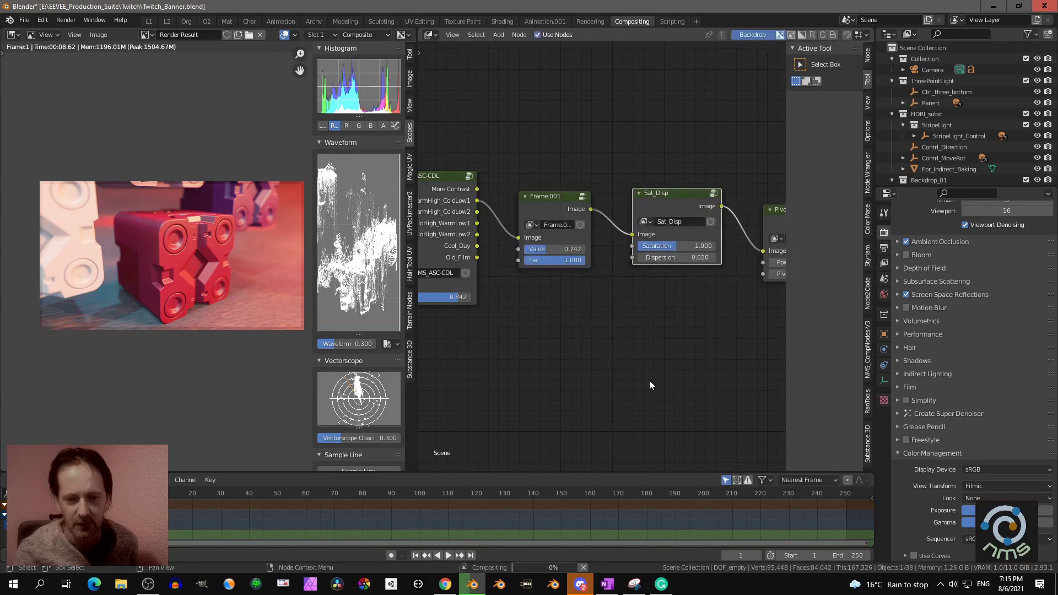
Set the Sat_Disp node's Saturation to 1.044
scroll(651, 361, "up", 1)
middle_click_drag(687, 315, 630, 345)
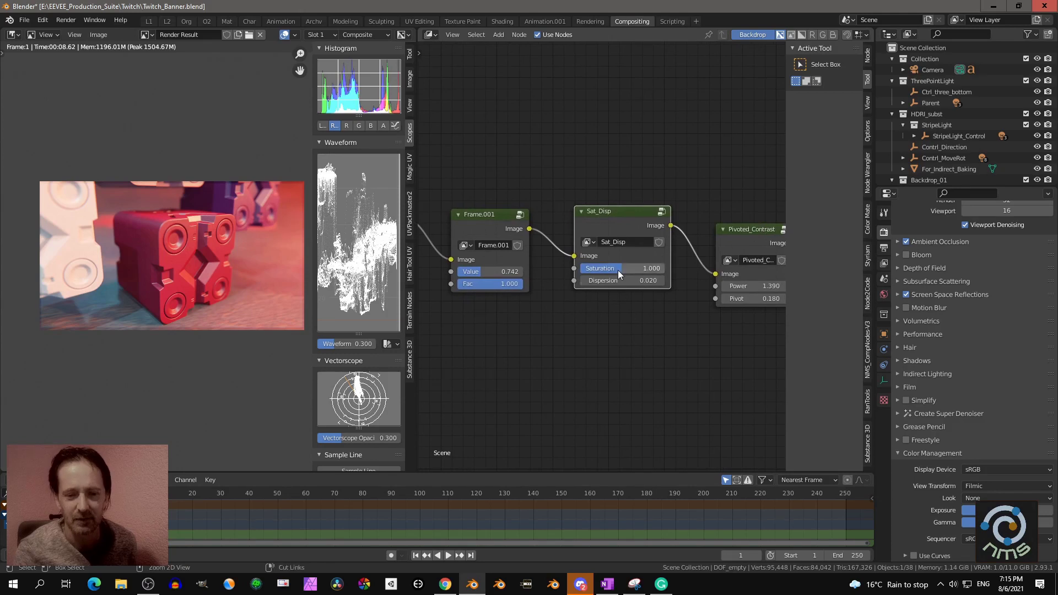
key("Return")
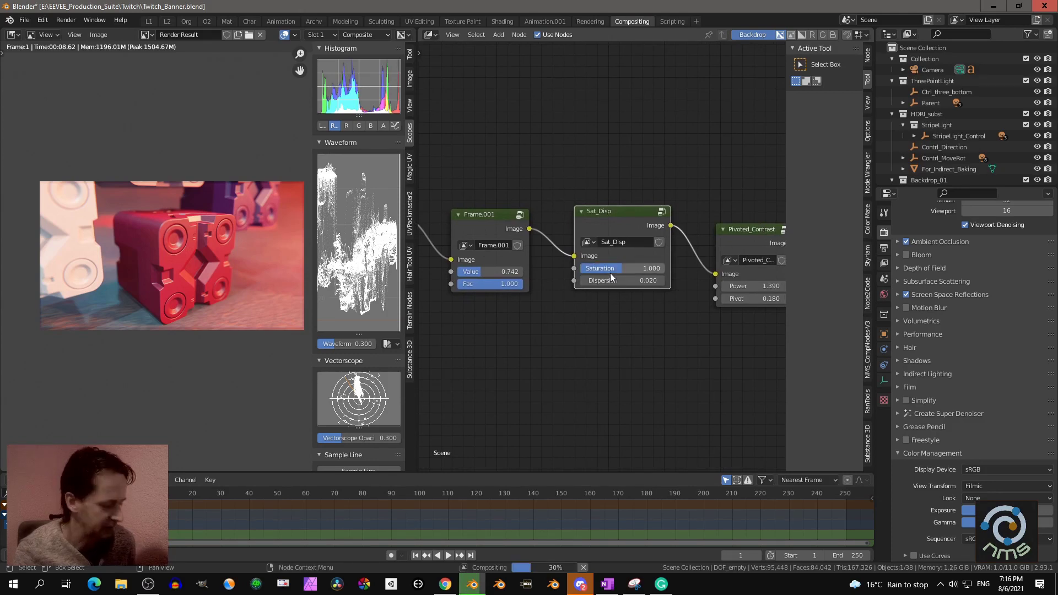
left_click_drag(610, 273, 623, 273)
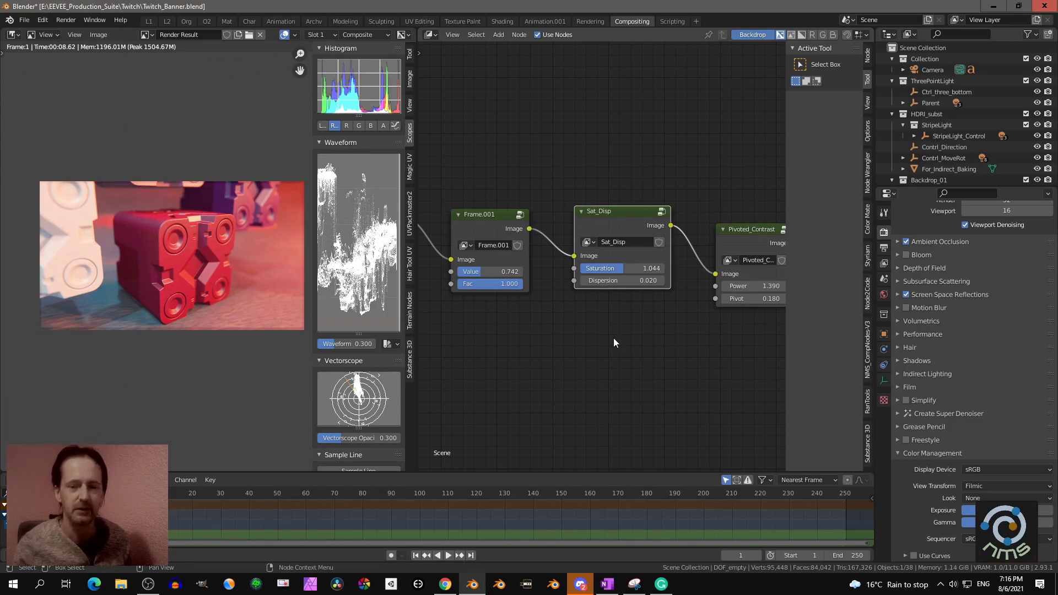
Enter the Sat_Disp group and its nested HSV_Improved group, and enable Clamp on the Mix node
key("Tab")
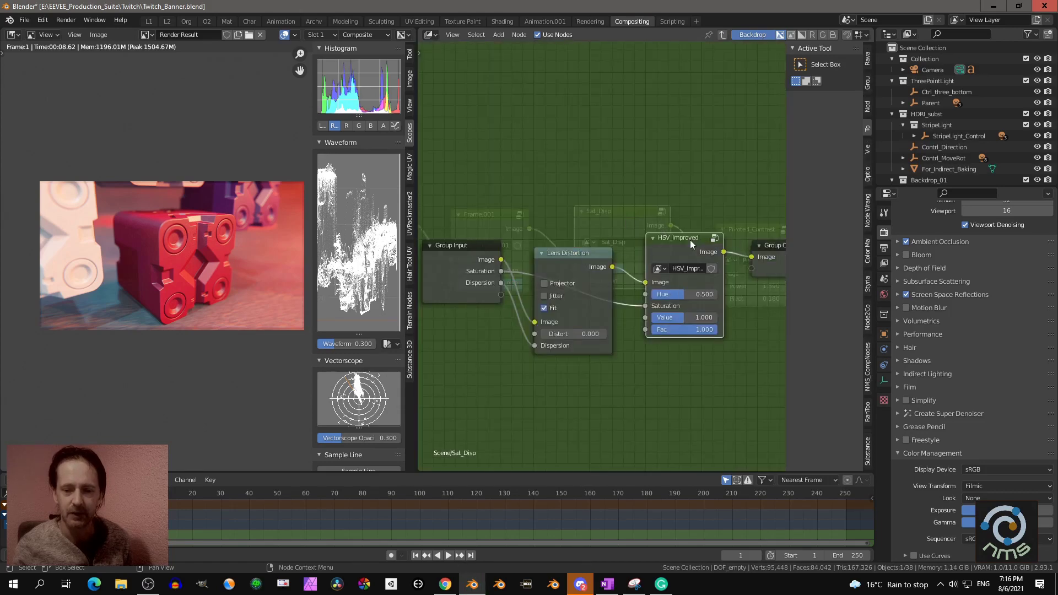
key("Tab")
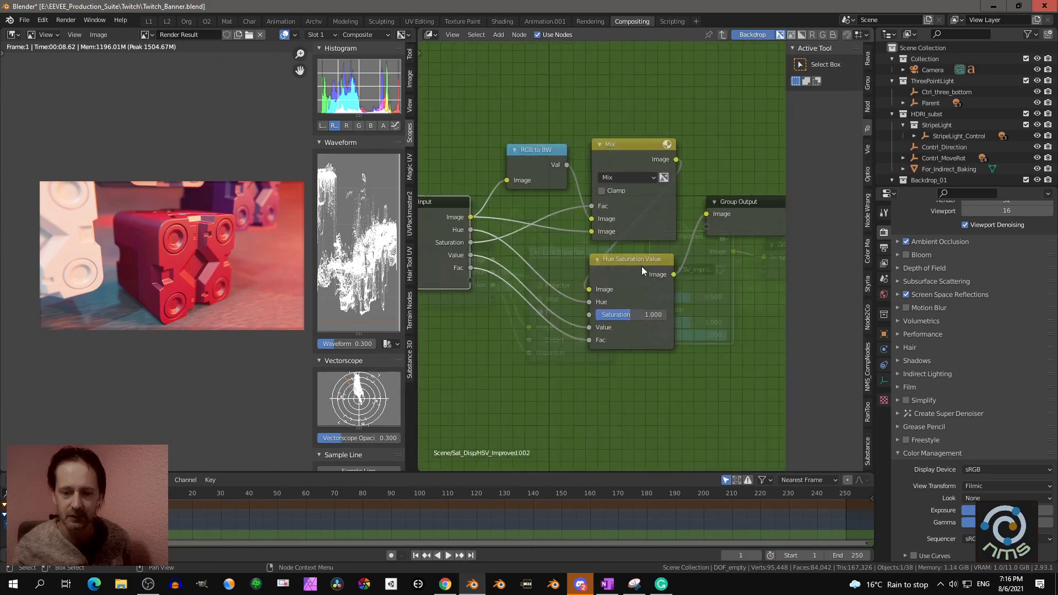
scroll(641, 266, "up", 1)
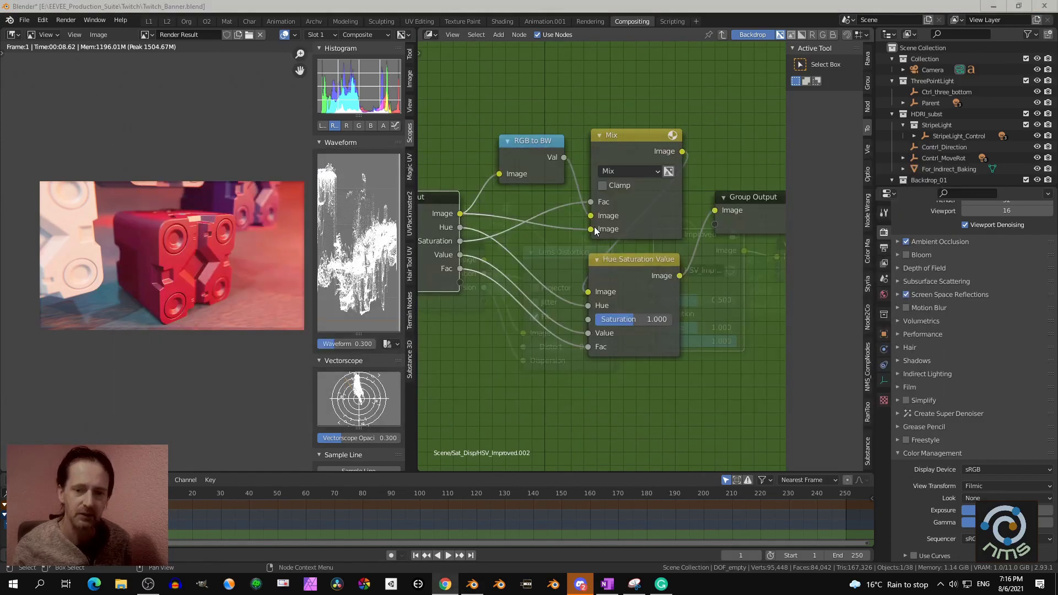
left_click(623, 187)
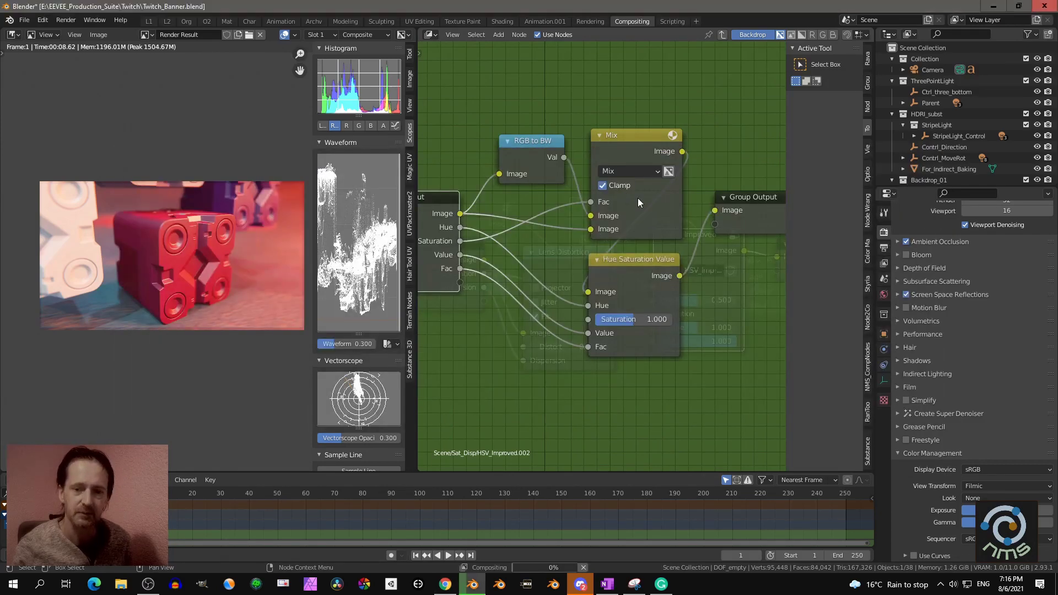
left_click(637, 198)
key("Tab")
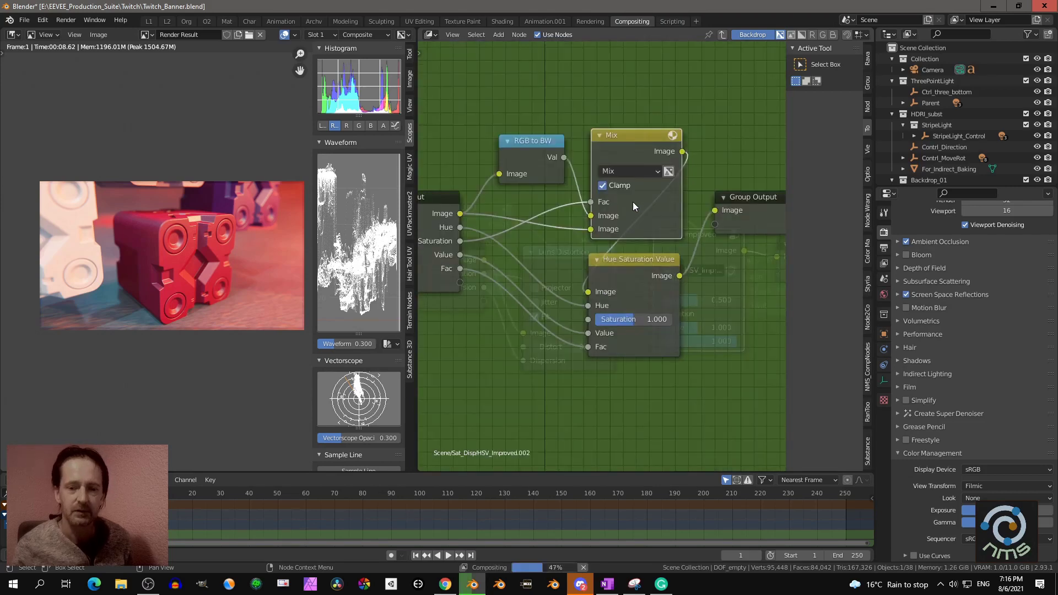
Leave the node group, return to the L1 workspace, and expand the SpotRig Light Ctrl settings in place of Camera Settings
key("Tab")
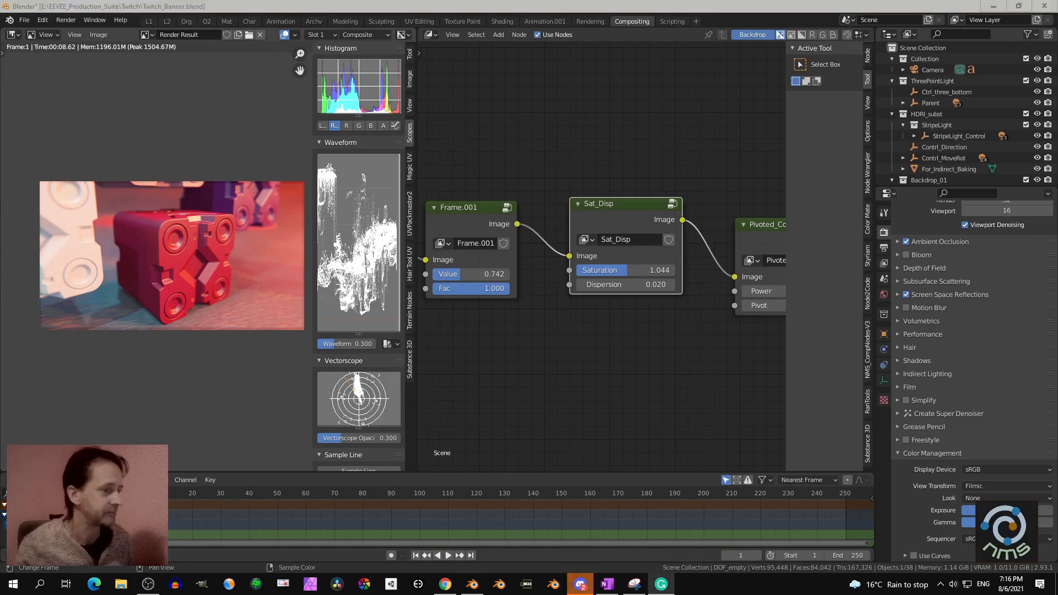
left_click(151, 22)
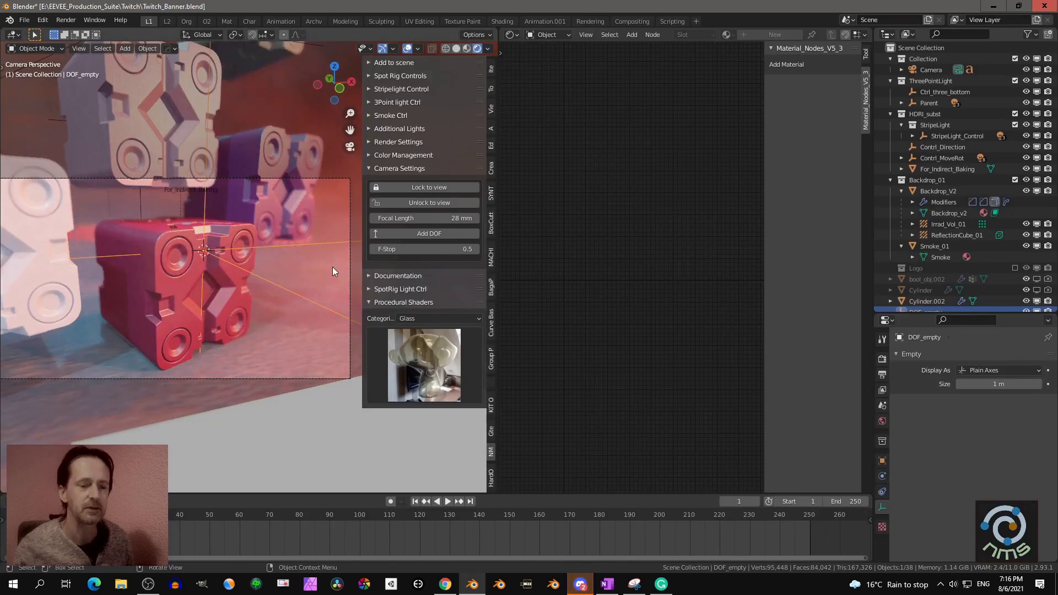
middle_click_drag(332, 267, 197, 268)
scroll(229, 289, "down", 5)
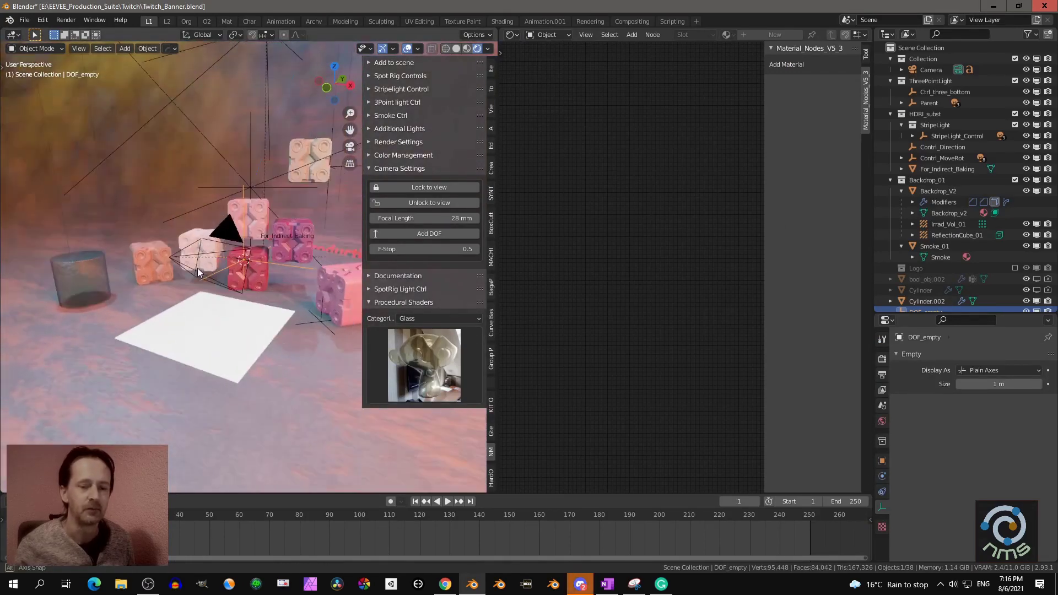
left_click(409, 169)
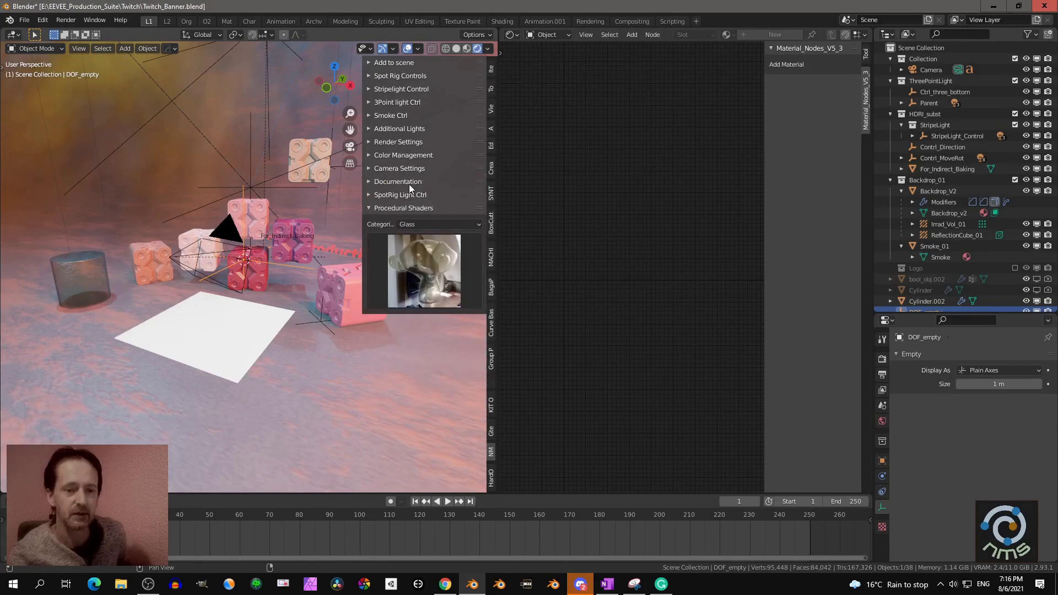
left_click(412, 194)
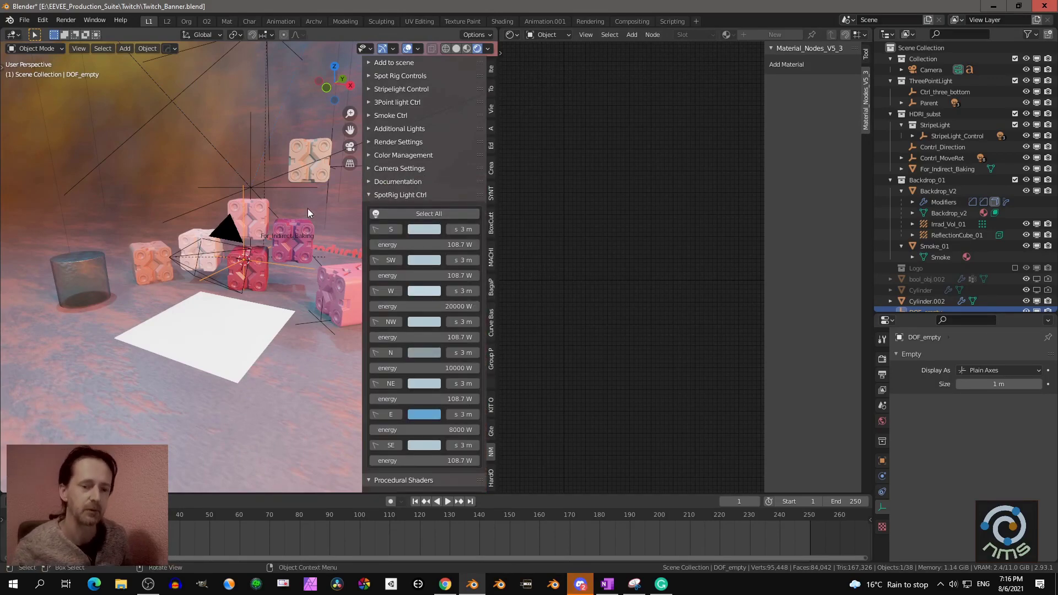
Switch the scene view to Material Preview, select the Spot_Left light, and turn the empty Shader Editor into a second 3D Viewport
scroll(308, 208, "down", 4)
scroll(307, 210, "down", 2)
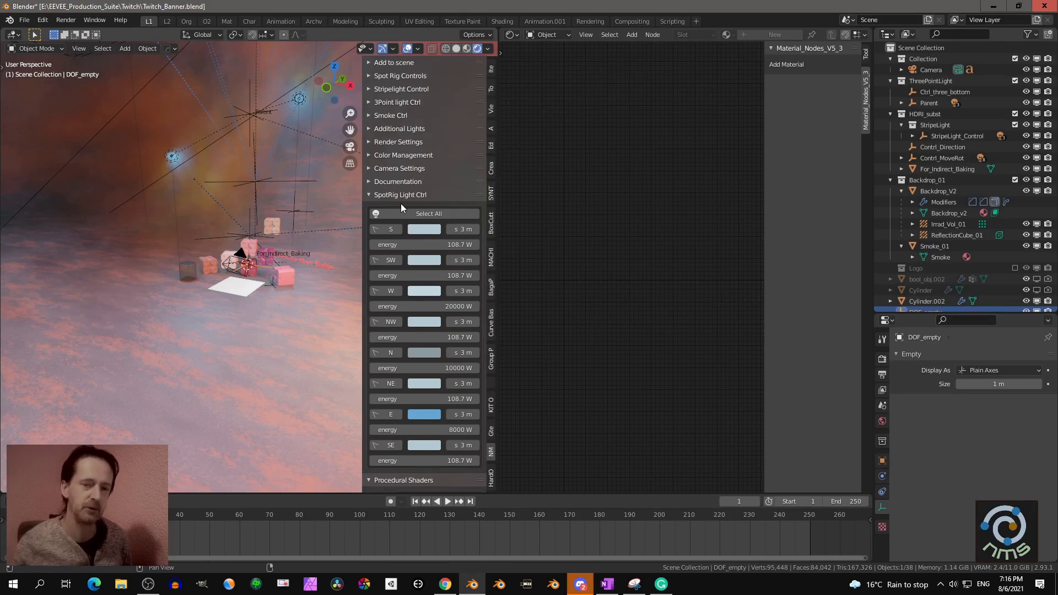
middle_click_drag(329, 185, 235, 218)
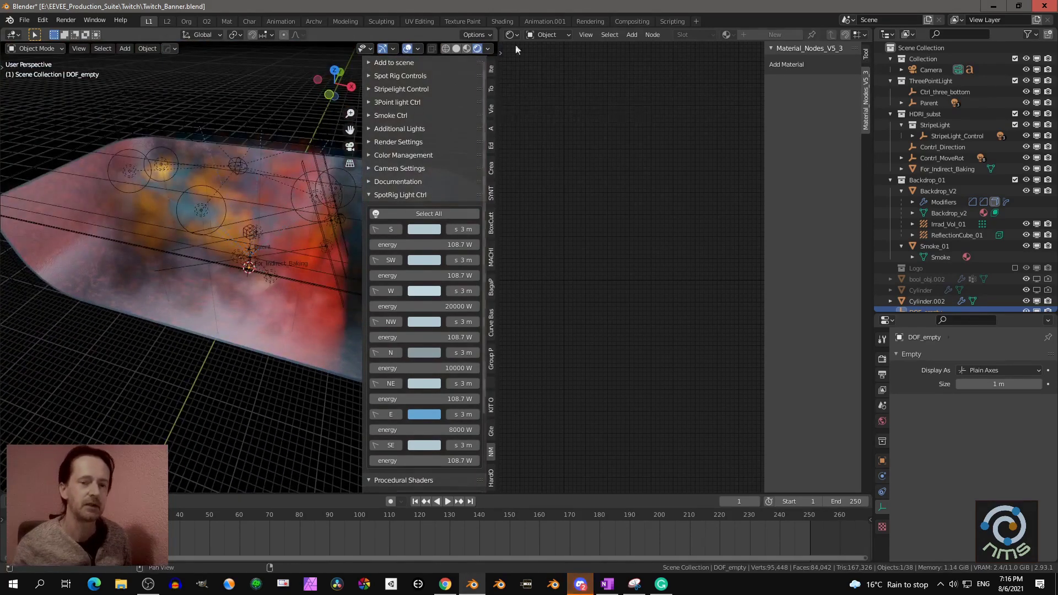
left_click(467, 48)
middle_click_drag(256, 155, 243, 113)
left_click(206, 99)
left_click(512, 34)
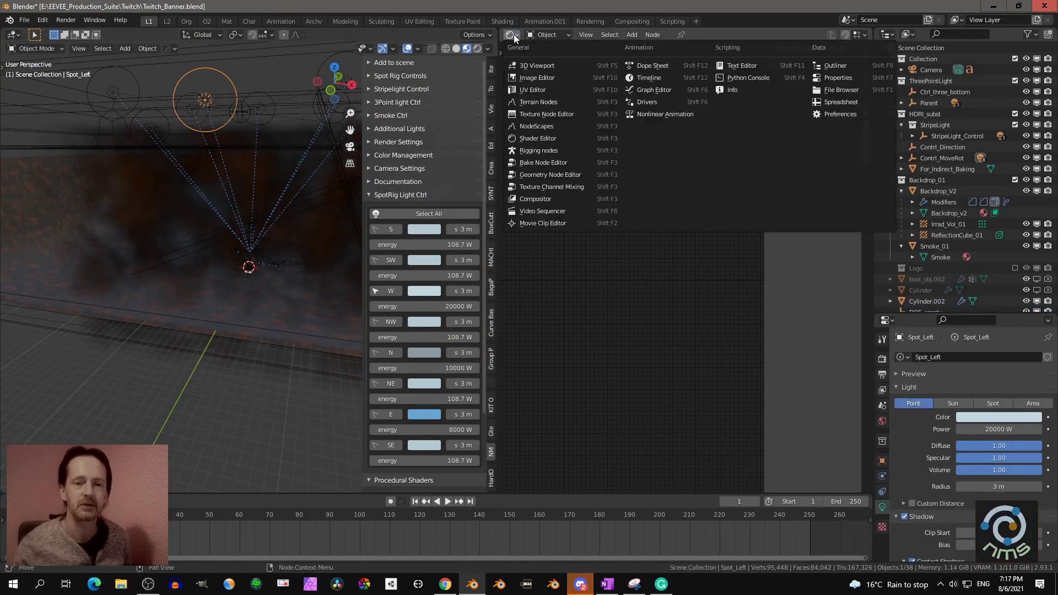
left_click(528, 65)
middle_click_drag(622, 183, 678, 220)
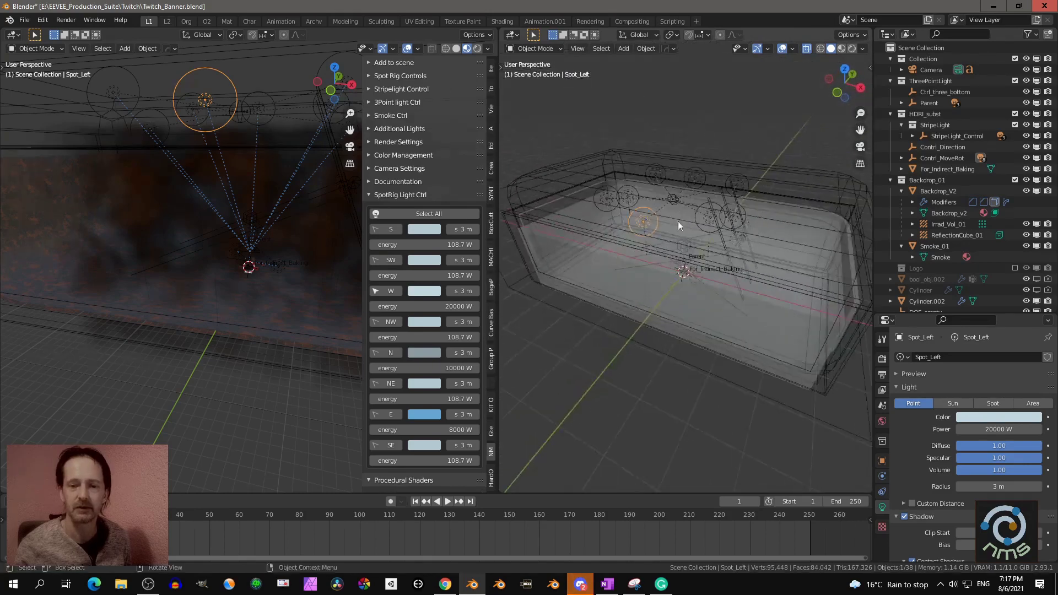
Restore Rendered shading in the scene view and examine the spot rig above the backdrop from several angles in both viewports
left_click(478, 49)
mouse_move(309, 176)
middle_mouse_down()
mouse_move(278, 193)
mouse_move(677, 191)
mouse_move(646, 148)
middle_mouse_up()
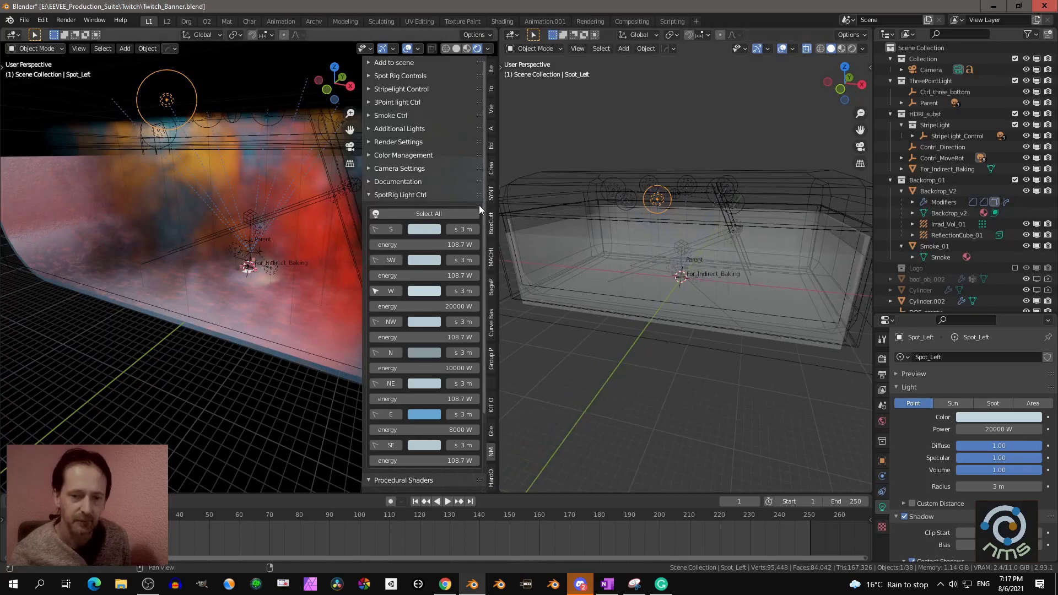
middle_click_drag(633, 208, 577, 226)
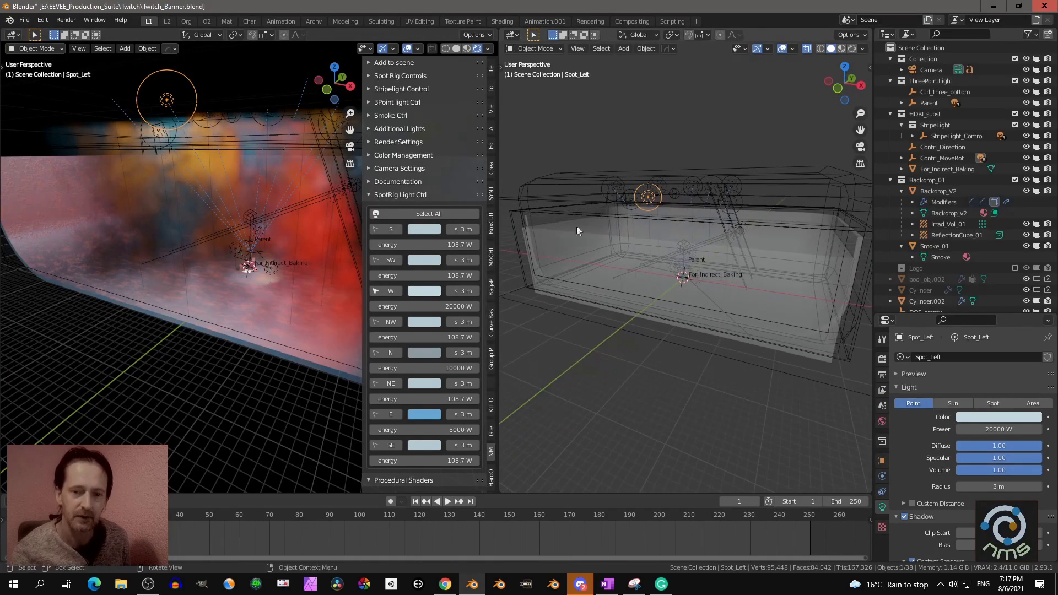
scroll(268, 240, "up", 6)
middle_click_drag(269, 240, 170, 330)
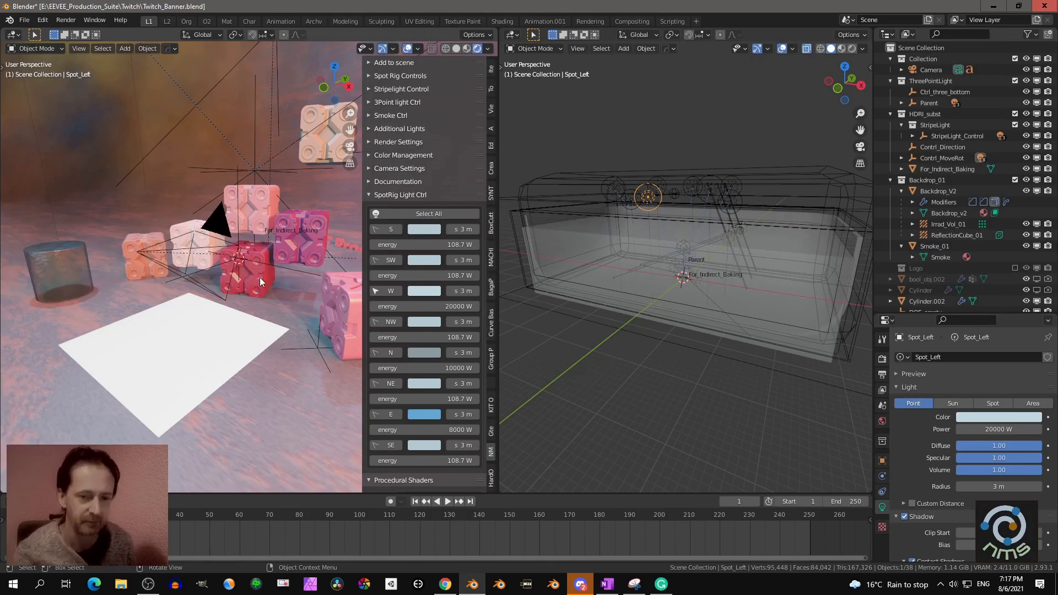
scroll(262, 276, "down", 5)
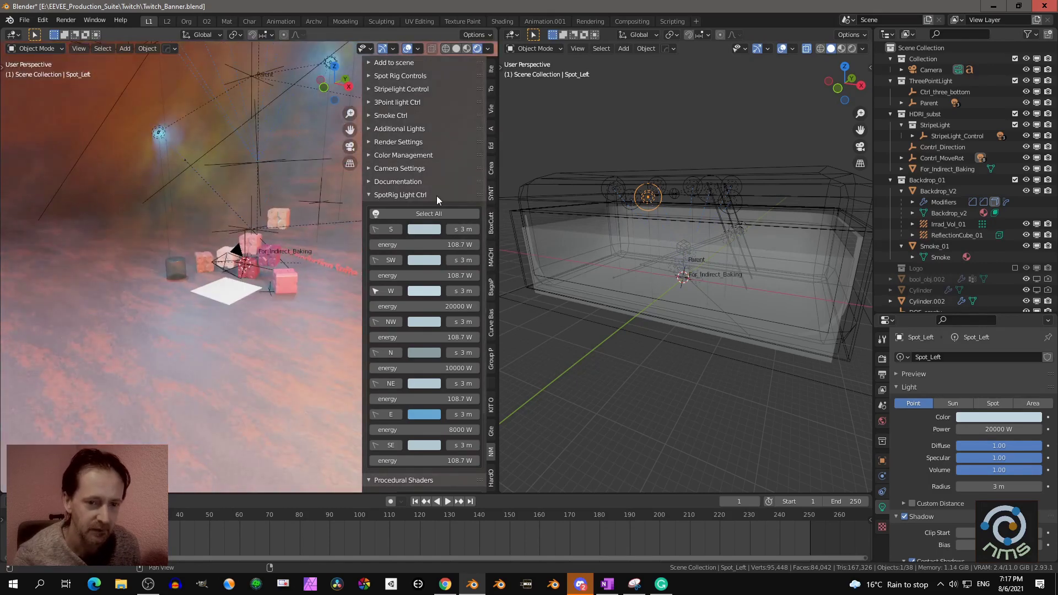
middle_click_drag(694, 208, 592, 189)
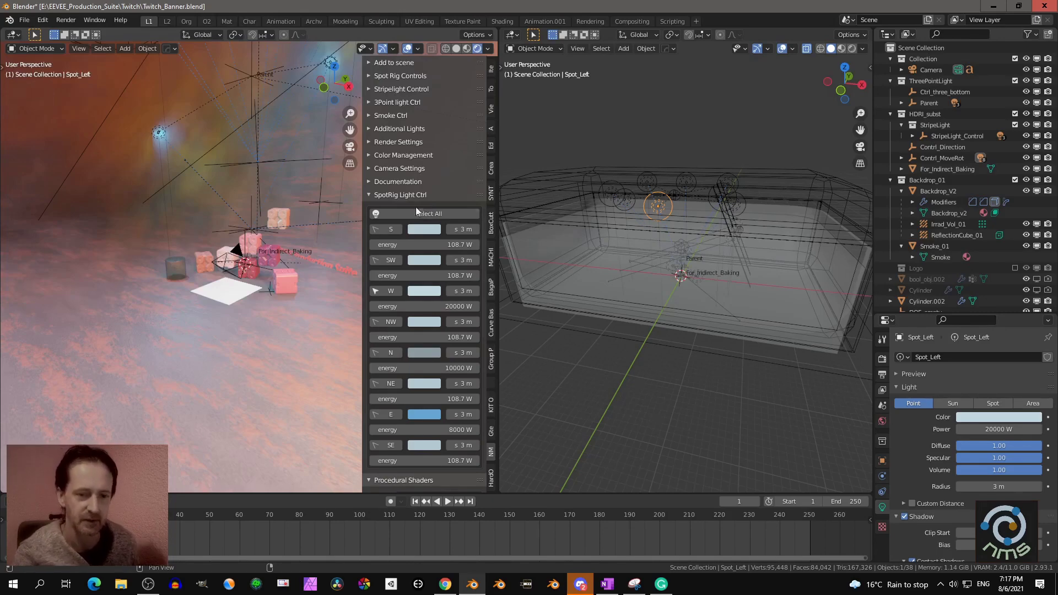
mouse_move(655, 211)
middle_mouse_down()
mouse_move(674, 198)
mouse_move(651, 224)
middle_mouse_up()
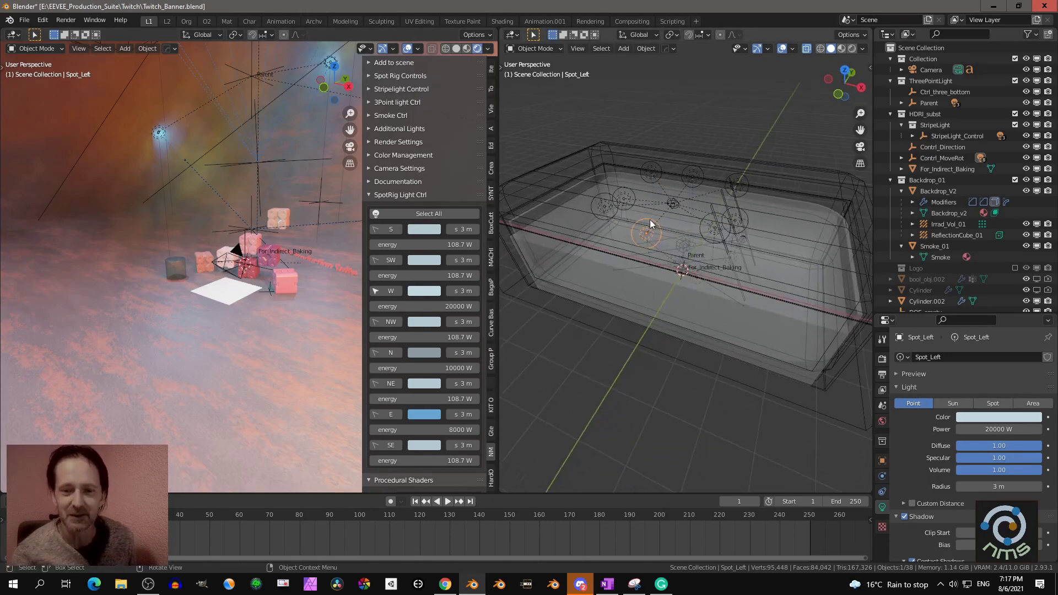
Select the Spot_Right light in the solid-shaded viewport and change its colour in the spot rig's E entry to turquoise
left_click(697, 174)
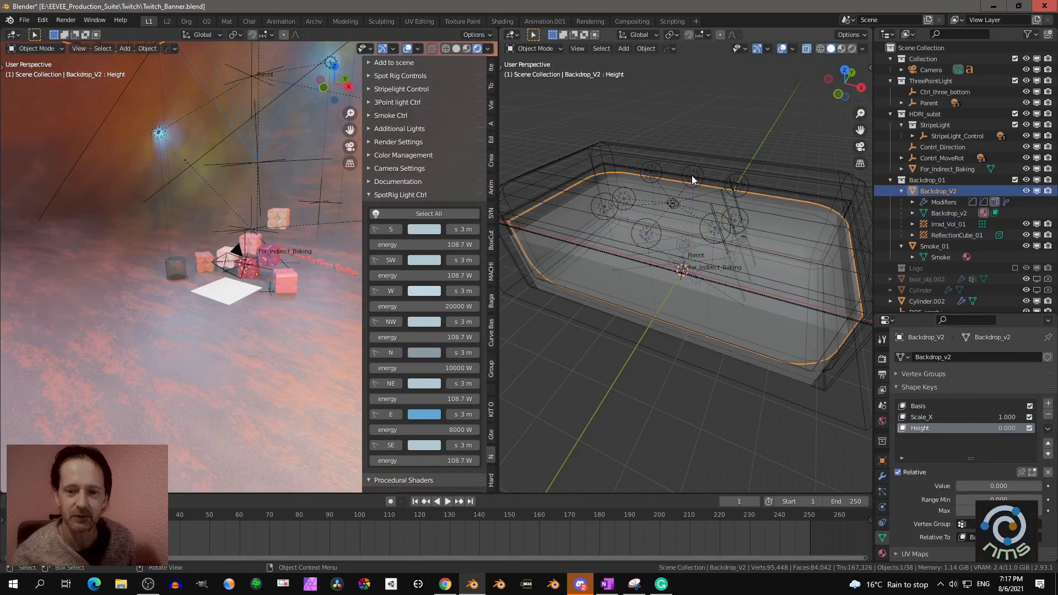
left_click(693, 176)
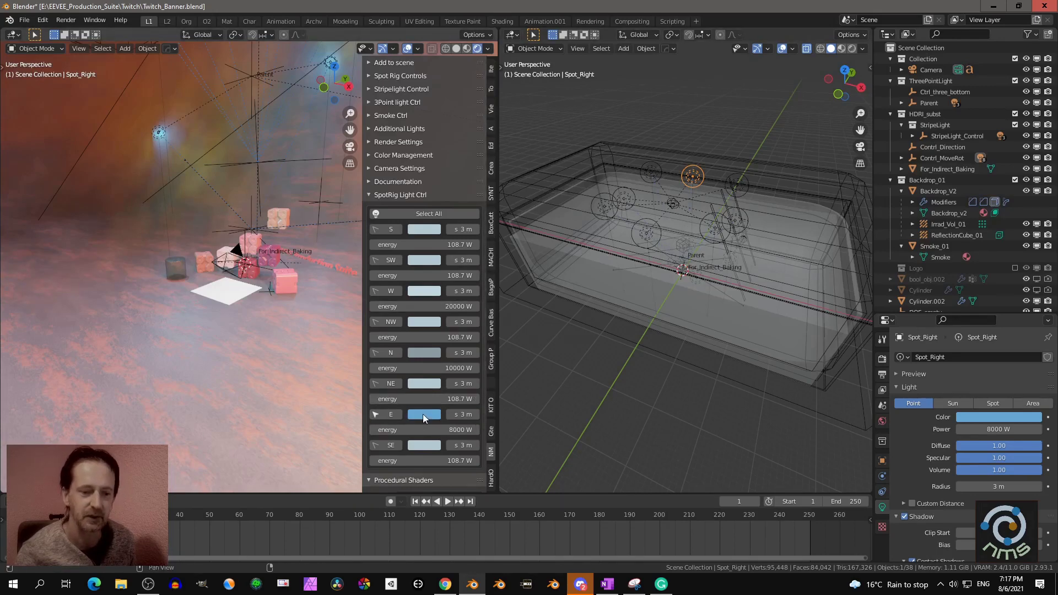
middle_click_drag(245, 281, 293, 255)
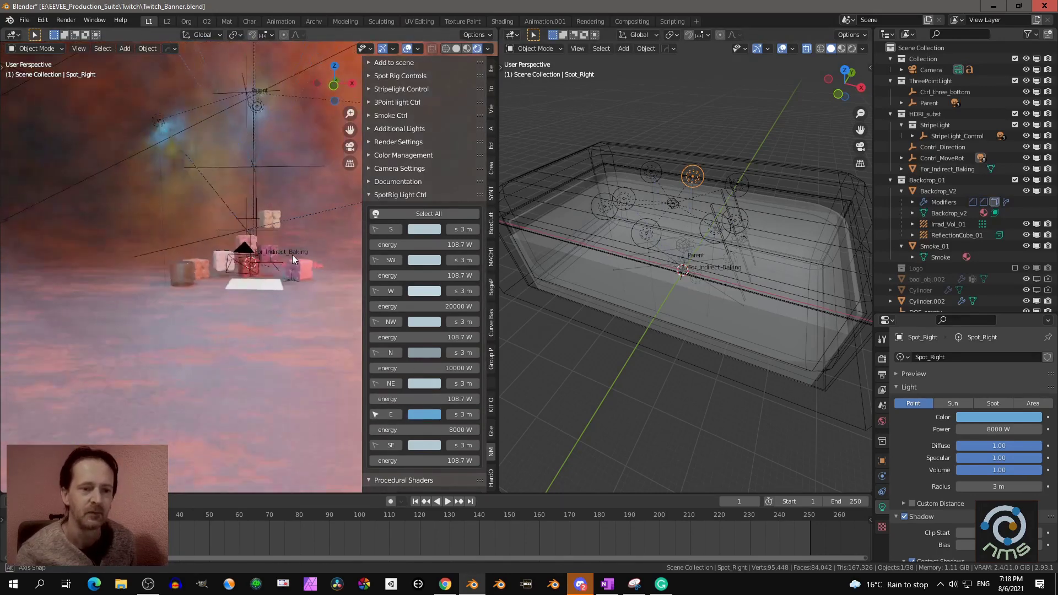
left_click(421, 414)
left_click_drag(460, 317, 451, 279)
Examine how the recoloured E light affects the cubes and backdrop, from close up and from far out
key("KP_0")
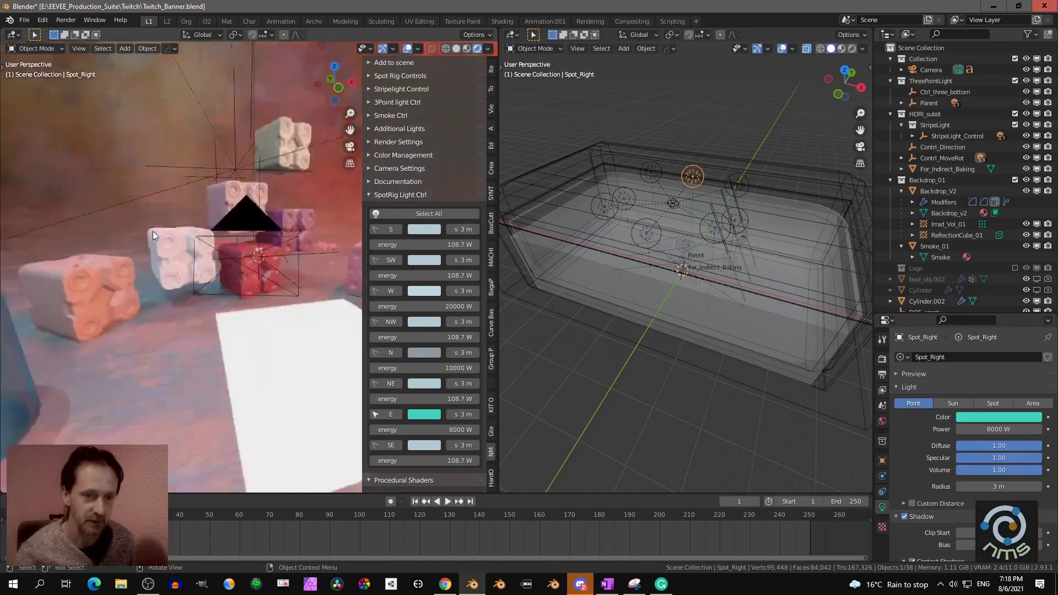
scroll(166, 231, "down", 3)
middle_click_drag(167, 232, 230, 220)
scroll(193, 239, "down", 4)
scroll(192, 240, "down", 5)
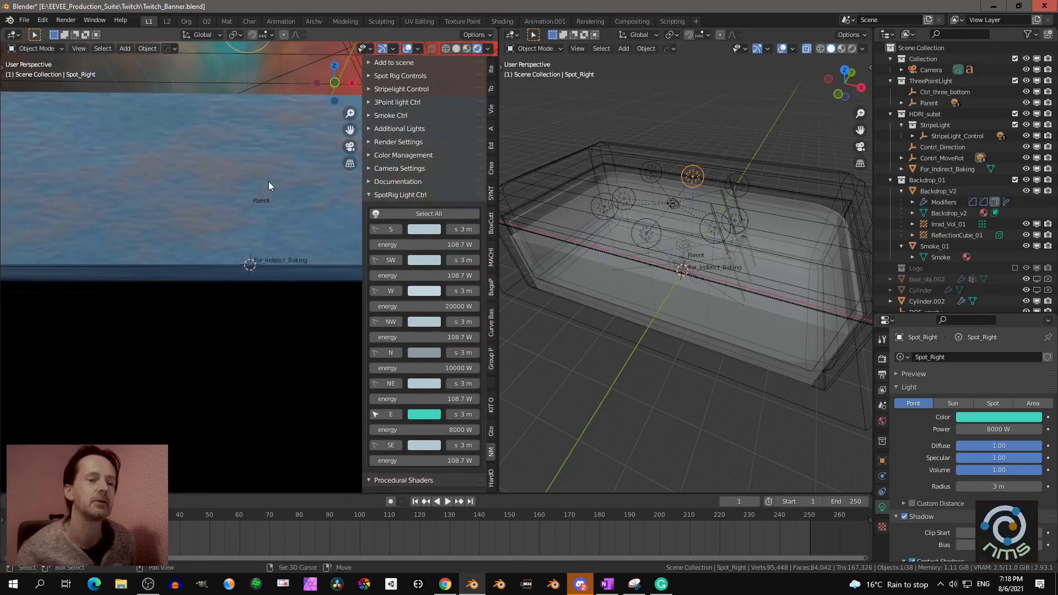
middle_click_drag(270, 184, 255, 228)
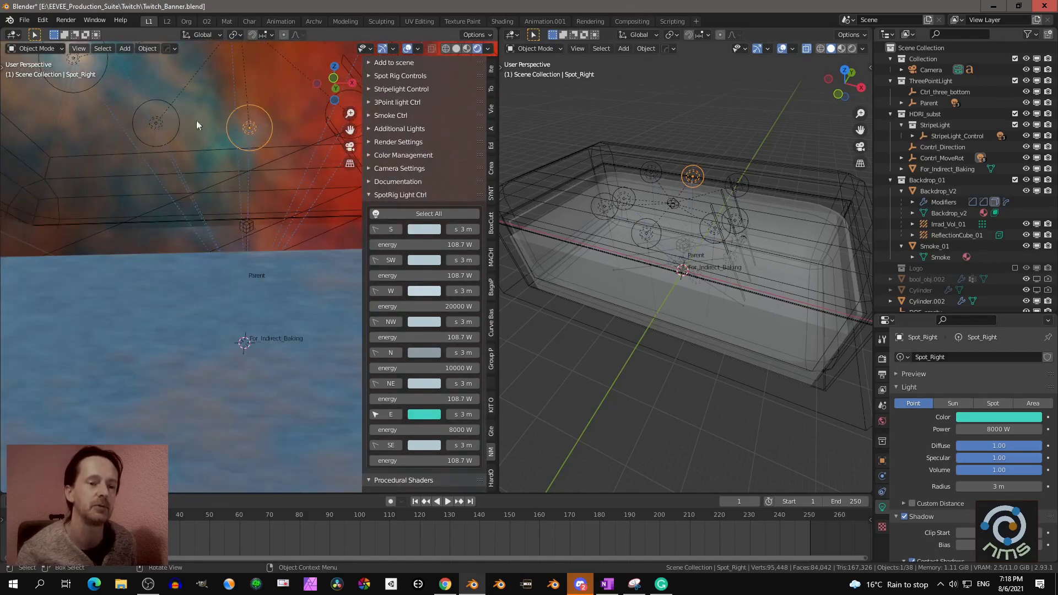
middle_click_drag(217, 333, 213, 374)
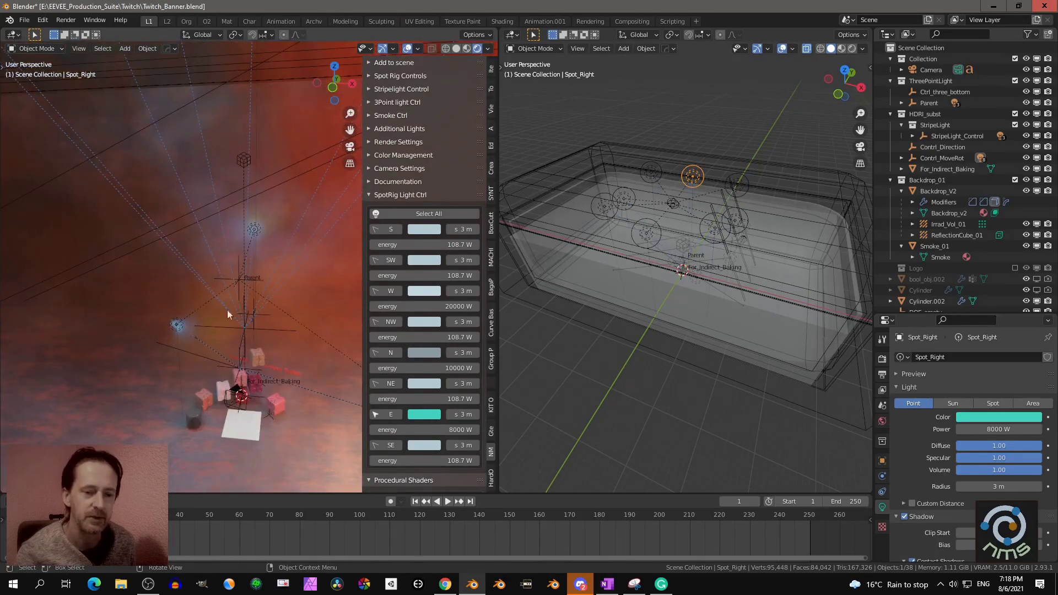
Expand the 3Point light Ctrl settings and inspect the lit cubes, backdrop and light rig from near and far
left_click(405, 103)
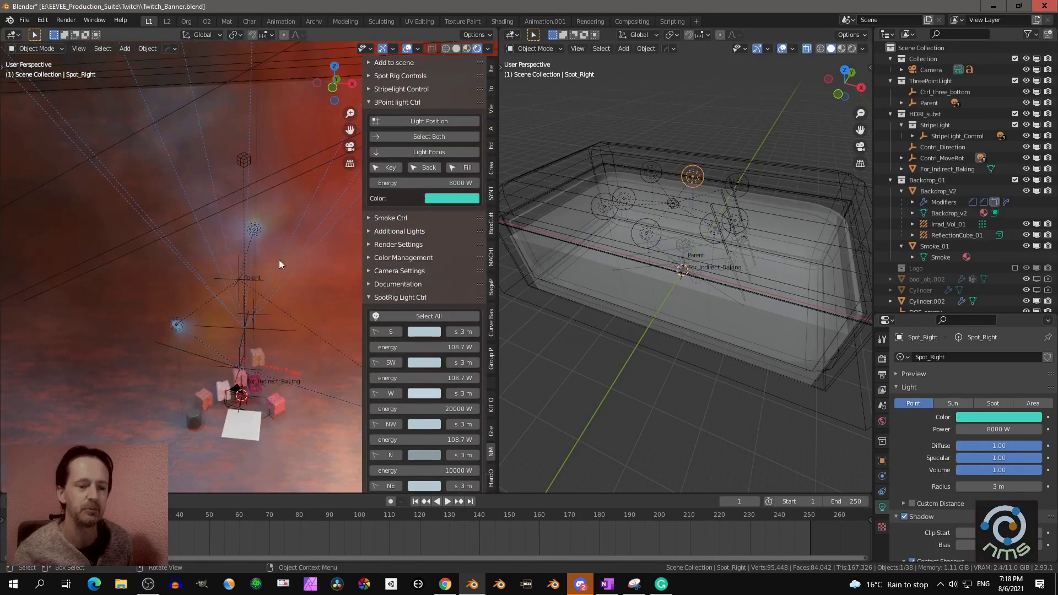
mouse_move(279, 260)
middle_mouse_down()
mouse_move(286, 332)
mouse_move(277, 266)
middle_mouse_up()
scroll(269, 330, "up", 5)
middle_click_drag(267, 333, 293, 83, "shift")
scroll(247, 330, "up", 4)
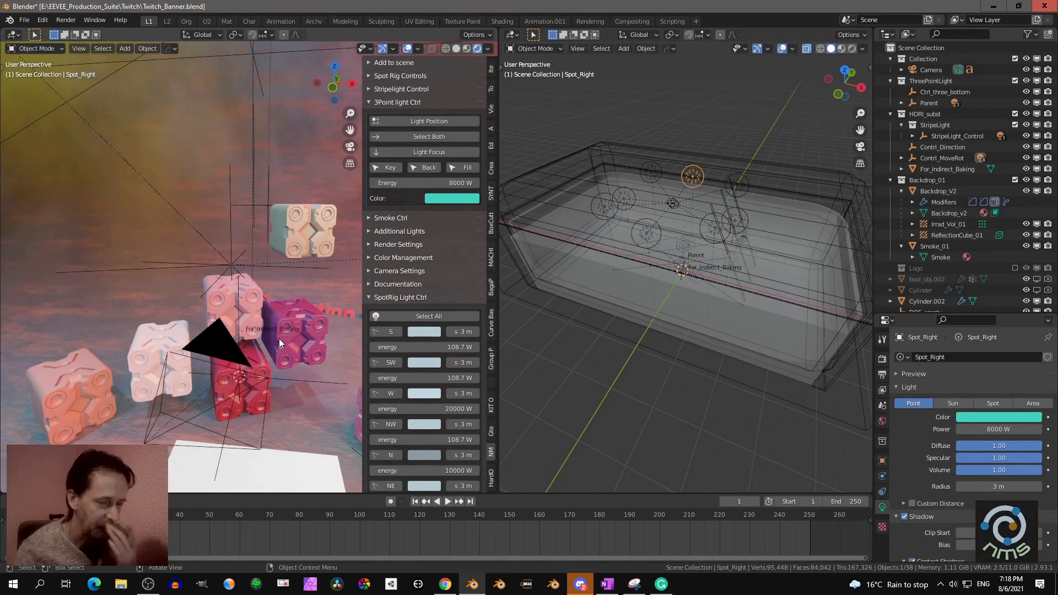
scroll(285, 343, "down", 3)
middle_click_drag(282, 344, 256, 343)
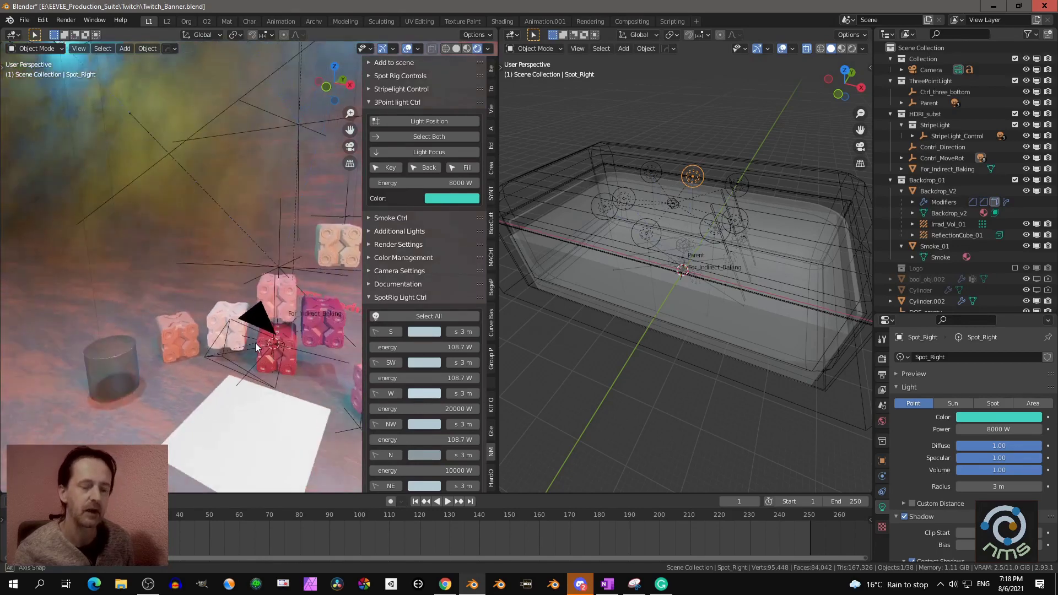
scroll(256, 343, "down", 3)
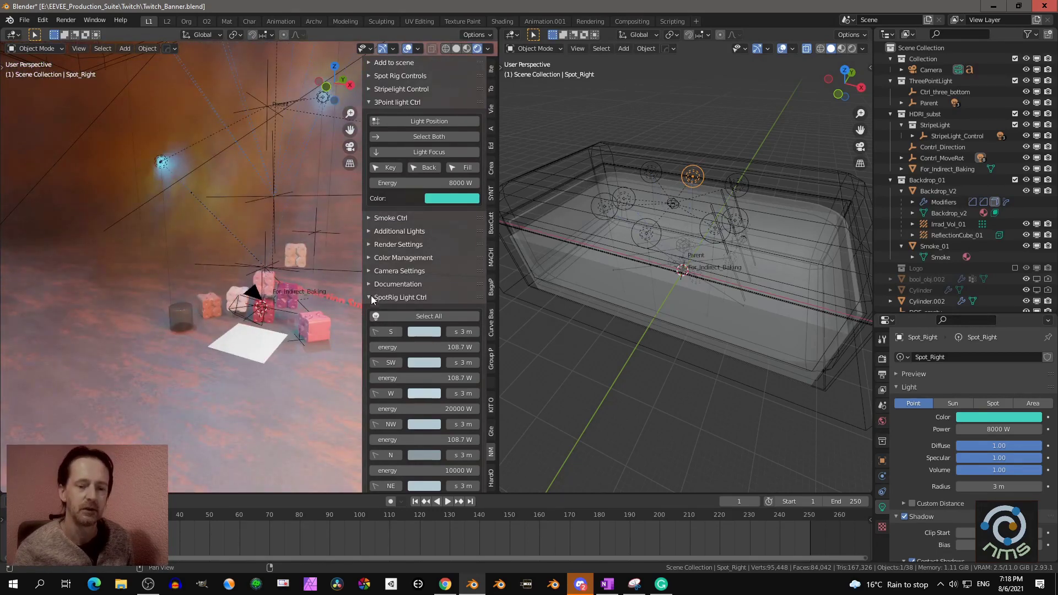
middle_click_drag(703, 198, 620, 163)
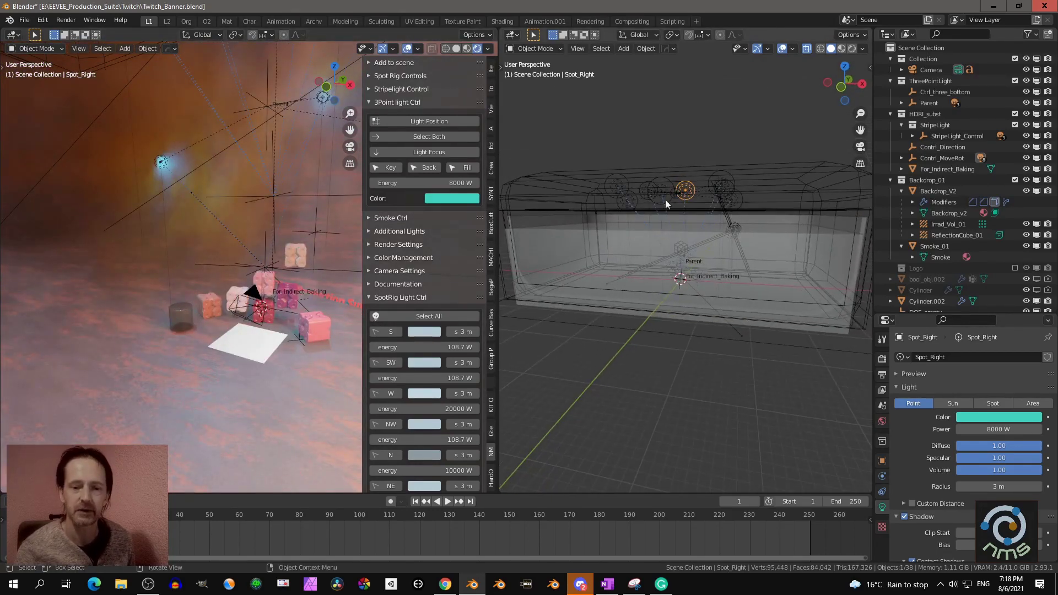
scroll(300, 282, "up", 5)
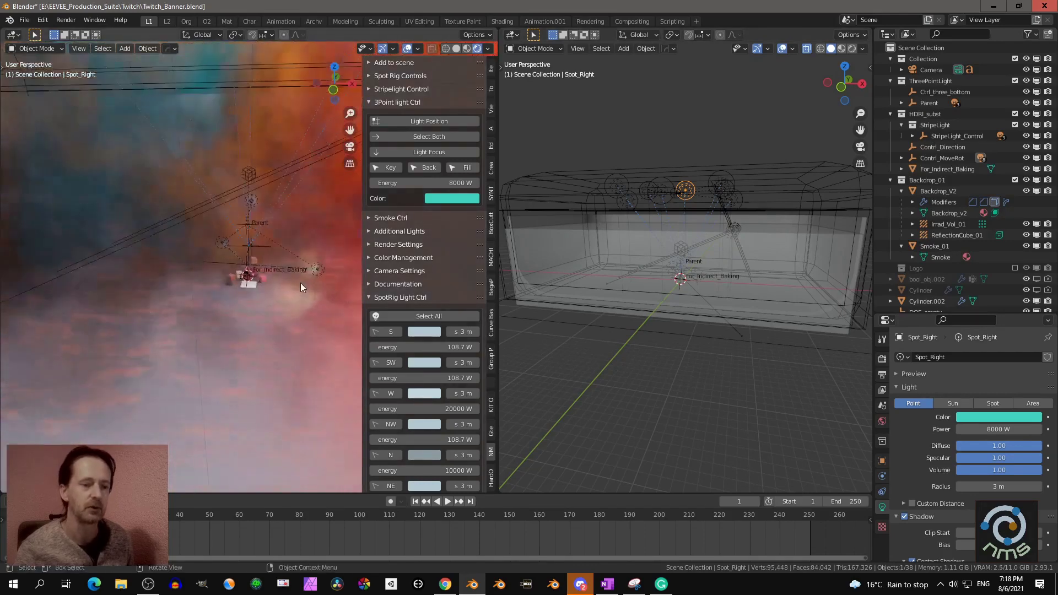
middle_click_drag(300, 282, 295, 250)
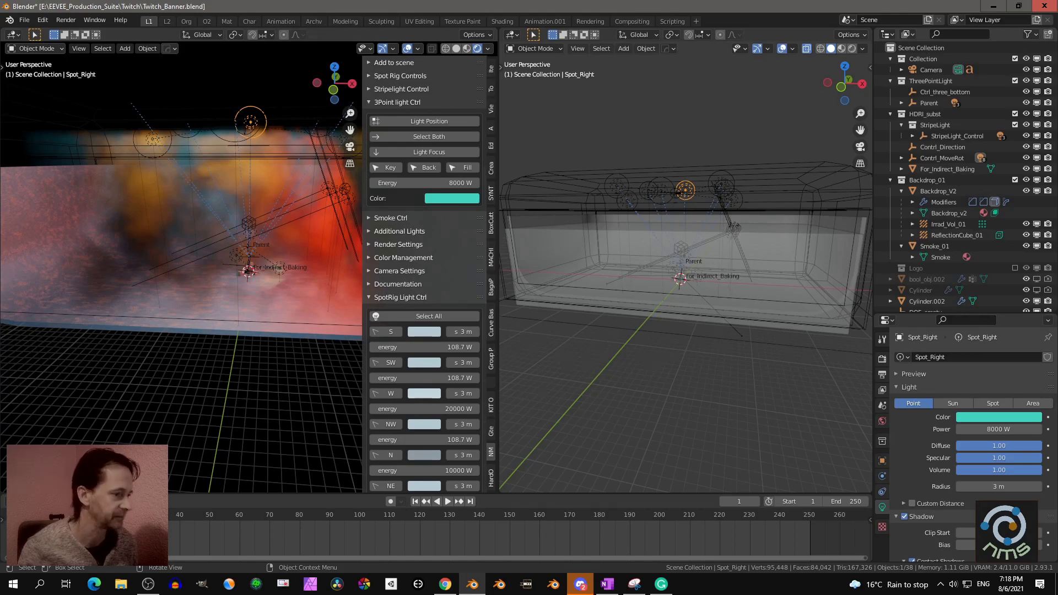
Select the spot rig's S, SW and W lights one after another to locate each one in the solid-shaded viewport
scroll(420, 319, "down", 4)
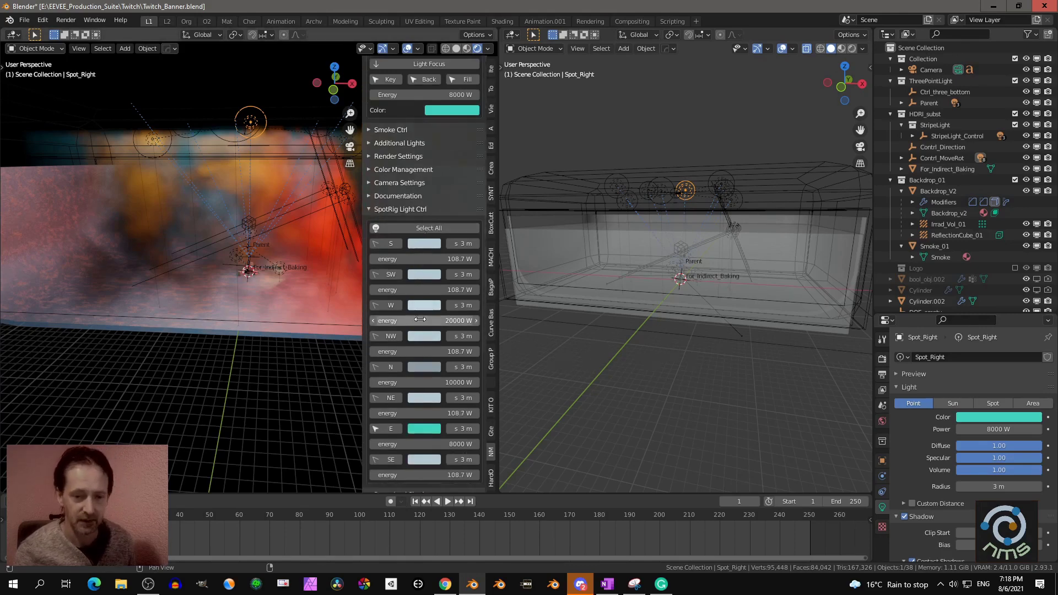
left_click(385, 245)
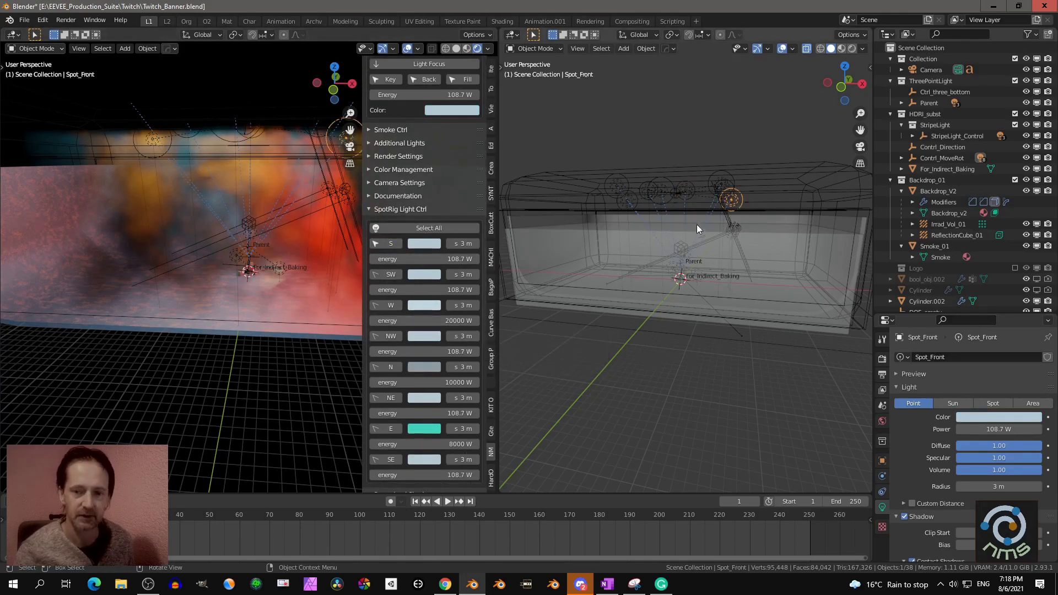
middle_click_drag(697, 224, 713, 290)
left_click(390, 276)
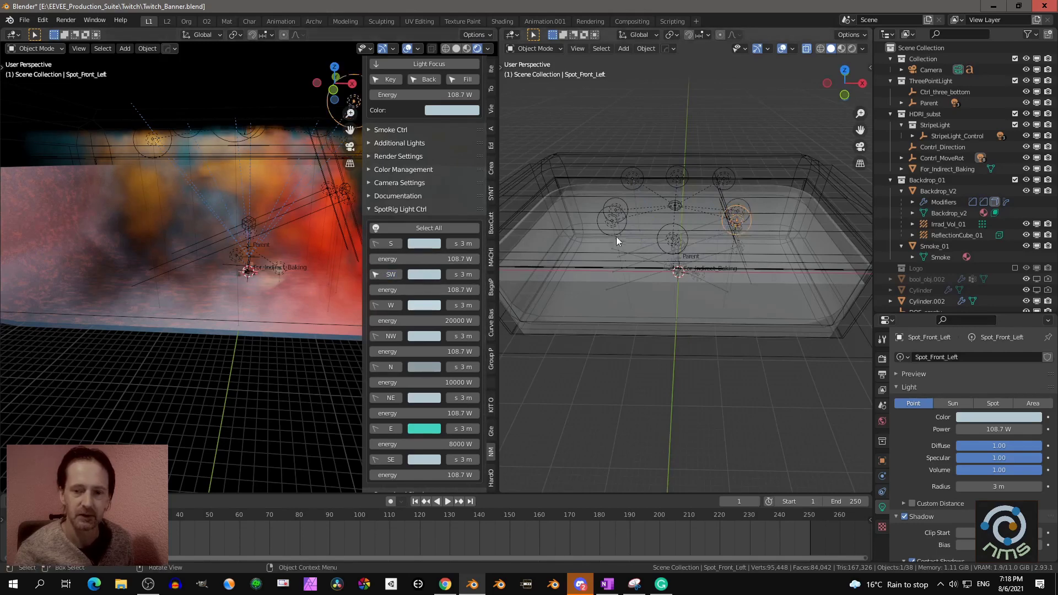
left_click(386, 306)
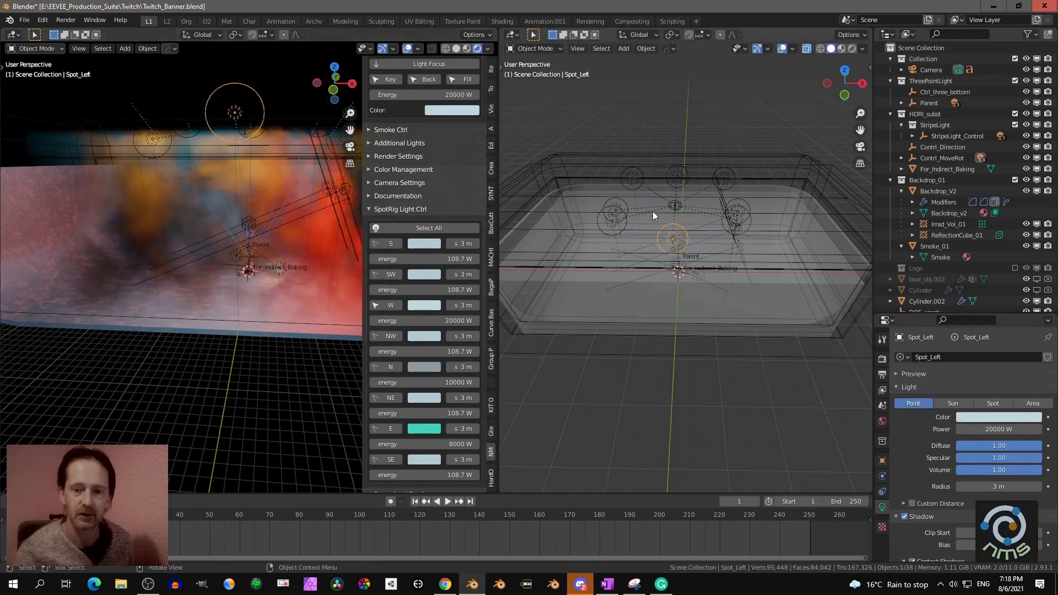
Select the Spot_Back_Left light and set the energy of its NW entry in the spot rig to 10000 W
left_click(611, 222)
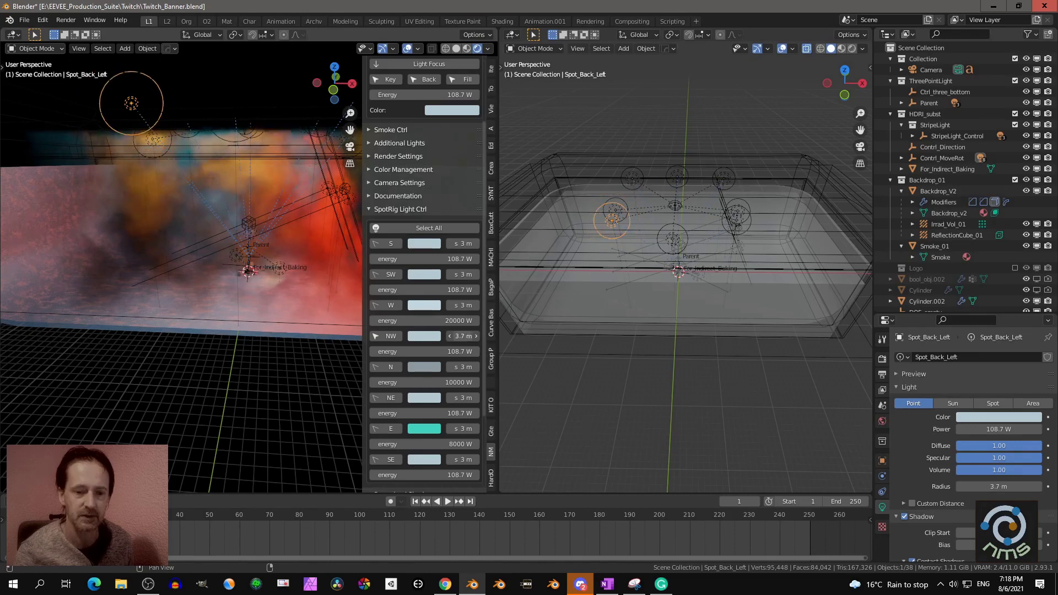
left_click(413, 351)
type("10000")
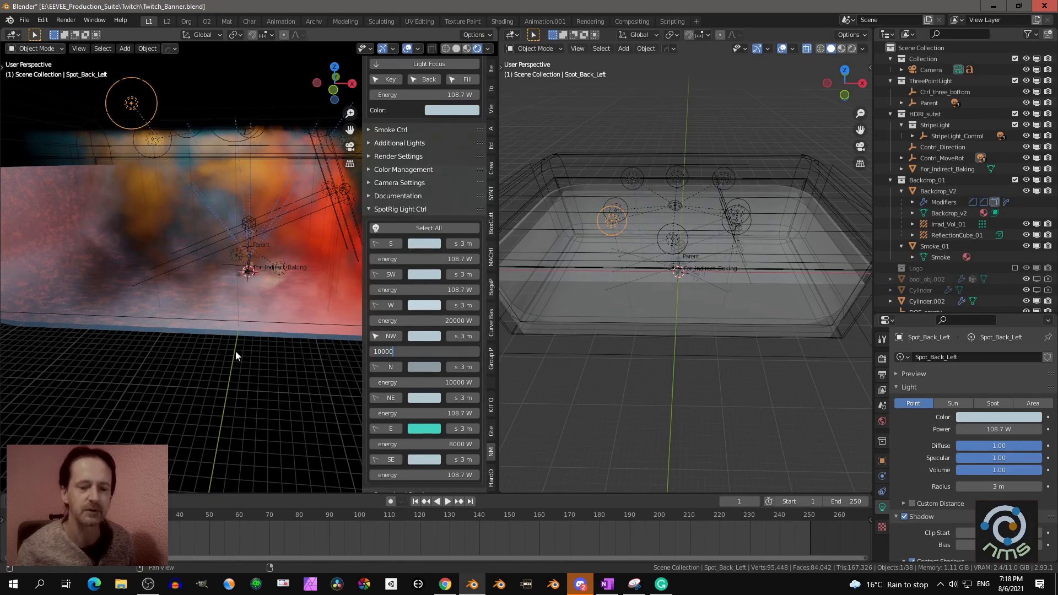
key("Return")
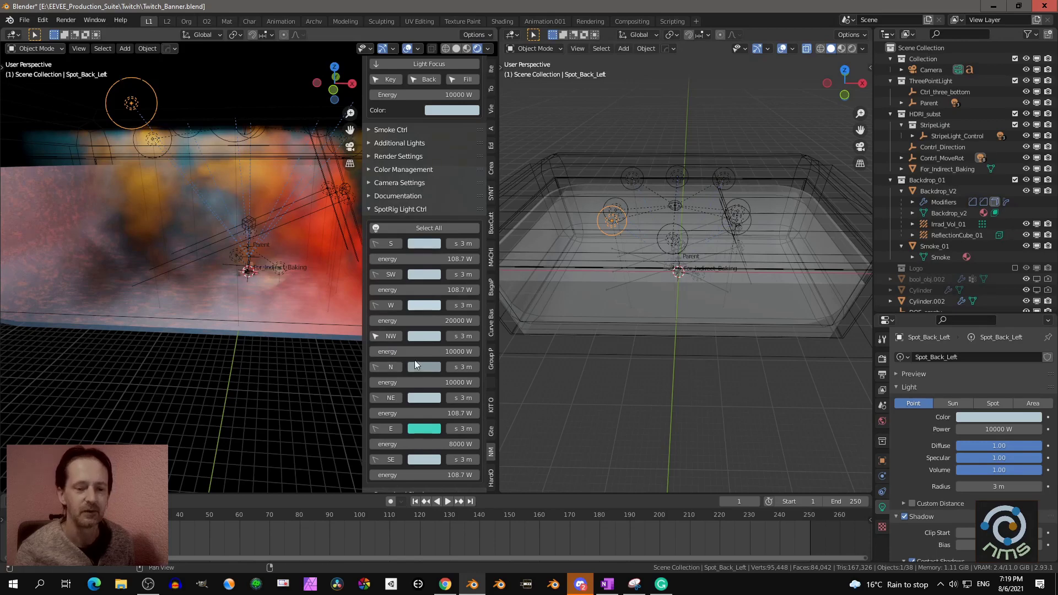
Try a darker and a brighter colour value for the spot rig's NW light
left_click(428, 338)
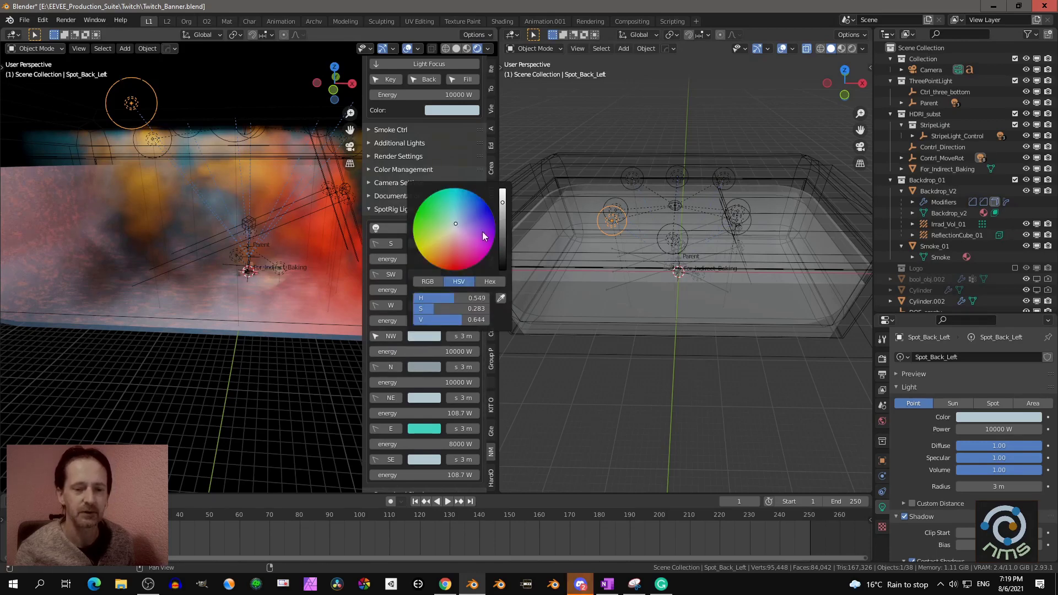
mouse_move(503, 206)
left_mouse_down()
mouse_move(503, 263)
mouse_move(503, 212)
mouse_move(502, 221)
left_mouse_up()
right_click(503, 222)
mouse_move(436, 352)
left_mouse_down()
mouse_move(419, 351)
mouse_move(436, 352)
left_mouse_up()
right_click(425, 351)
left_click(426, 335)
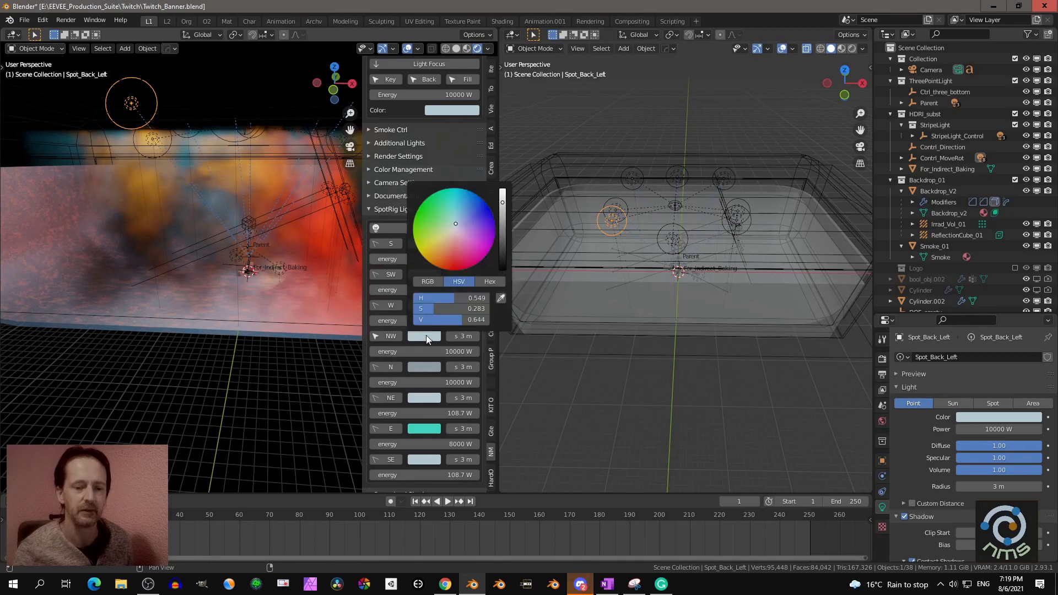
left_click(421, 336)
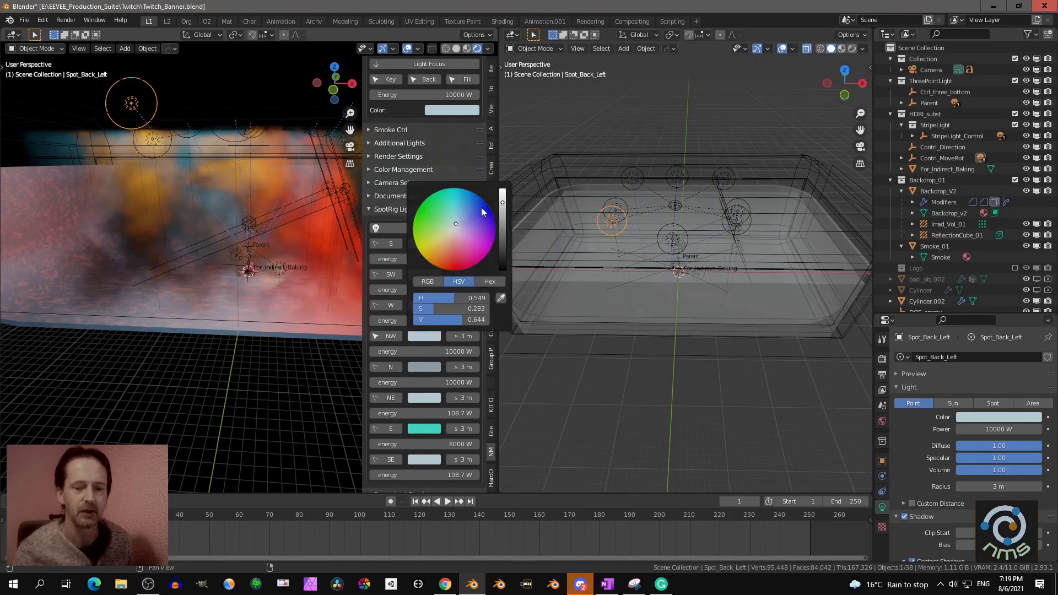
mouse_move(505, 201)
left_mouse_down()
mouse_move(504, 259)
mouse_move(504, 193)
left_mouse_up()
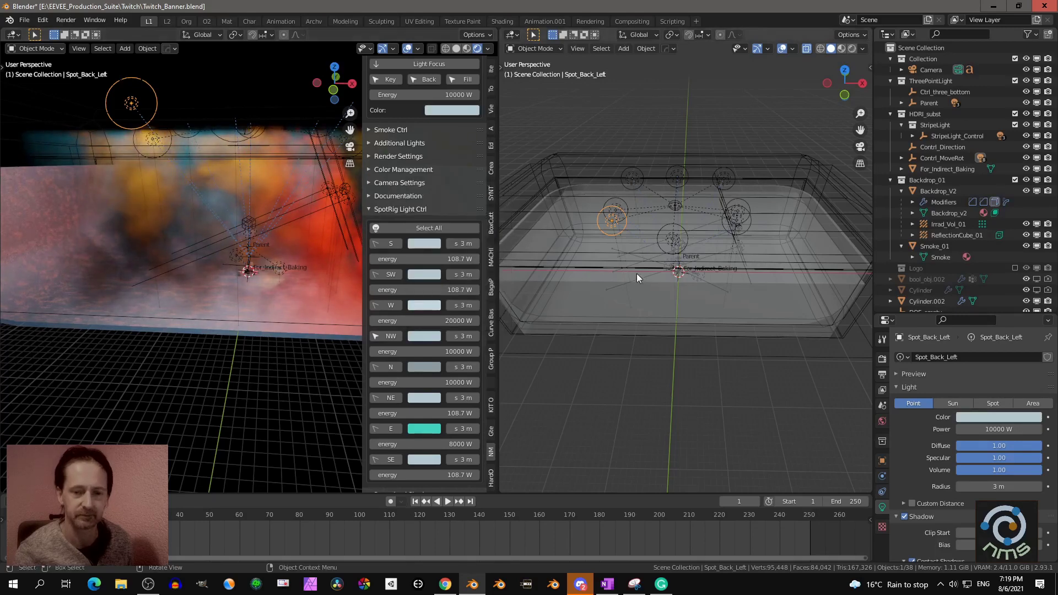
Collapse the SpotRig Light Ctrl settings and open the local EV Express documentation from the Documentation section
left_click(399, 209)
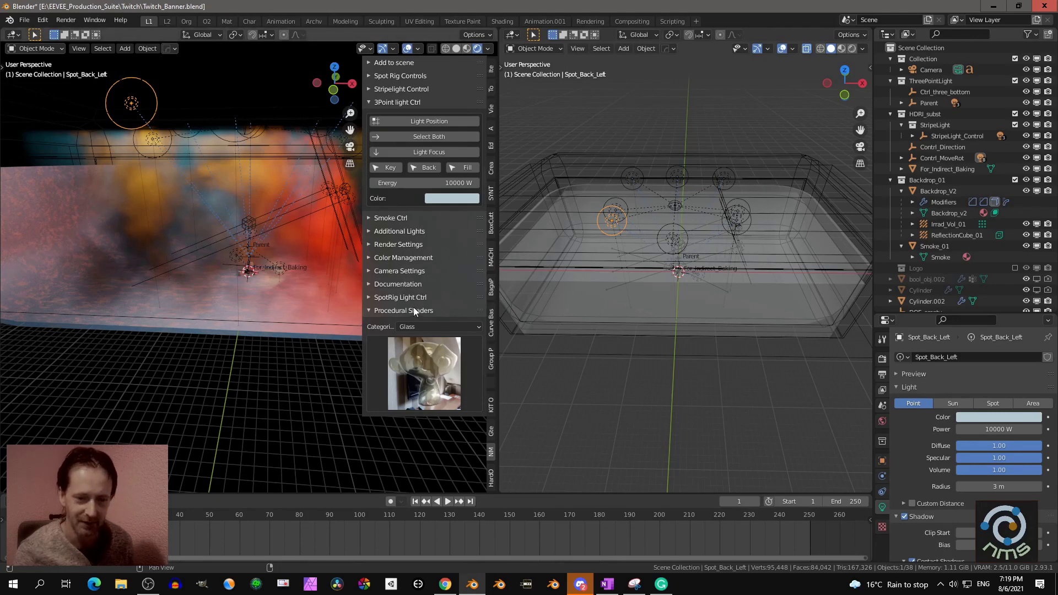
left_click(405, 285)
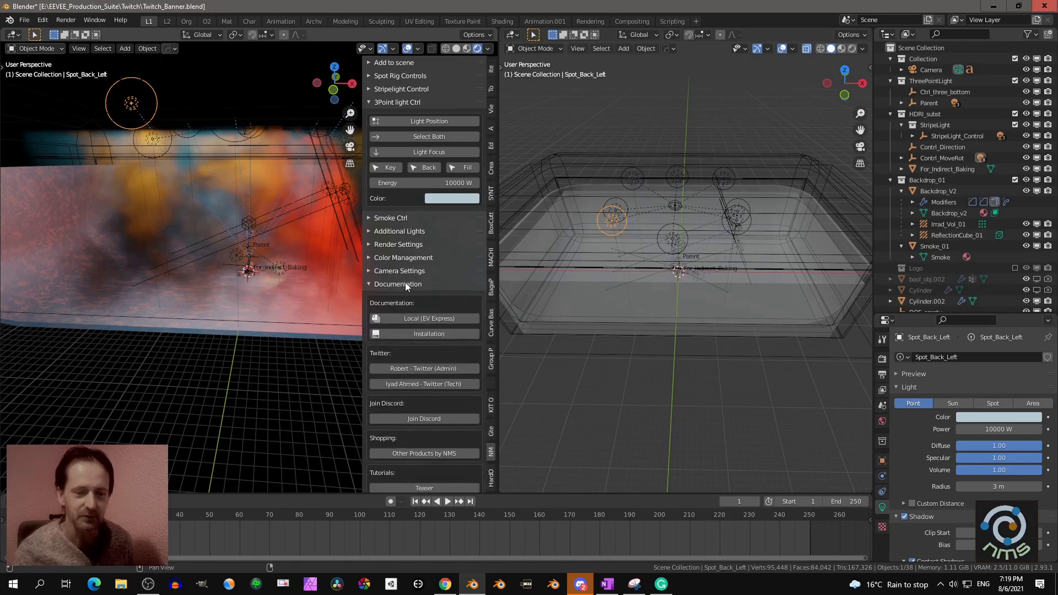
left_click(409, 319)
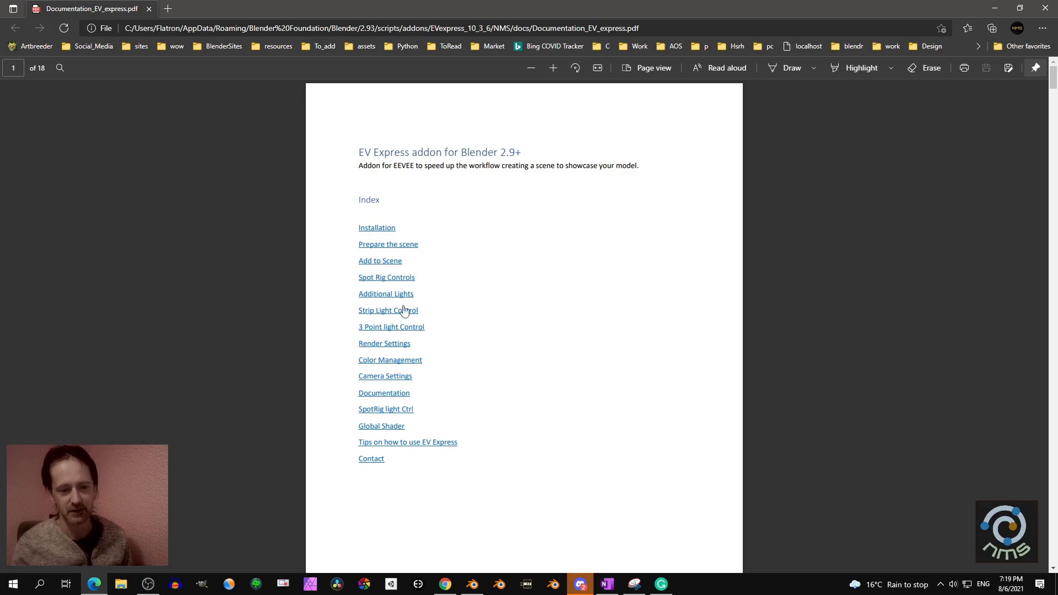
Read the Render Settings and Global Shader chapters of the EV Express PDF, and return to Blender
left_click(384, 344)
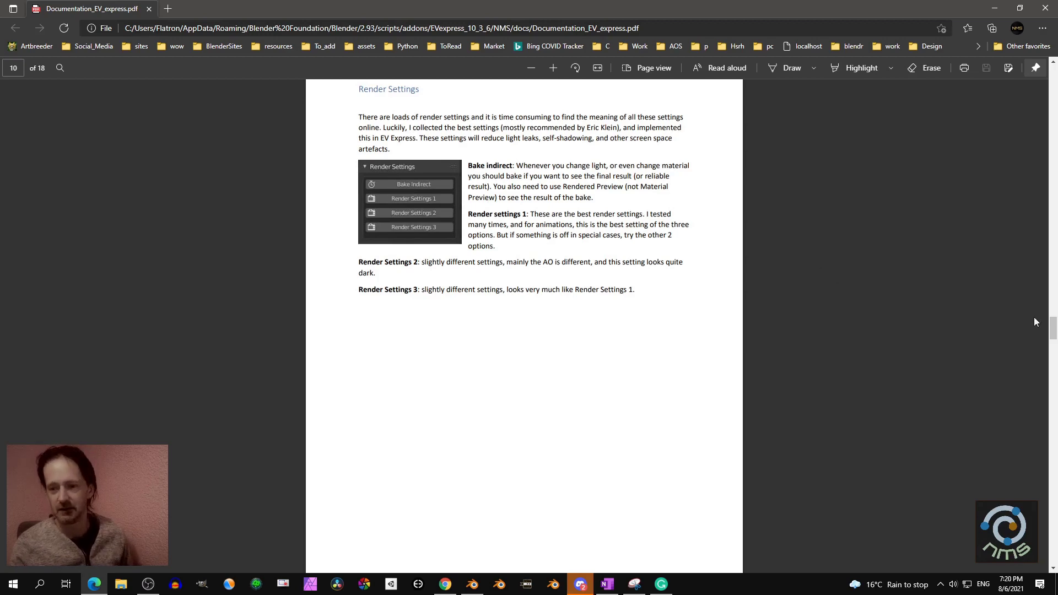
left_click_drag(1055, 335, 1054, 74)
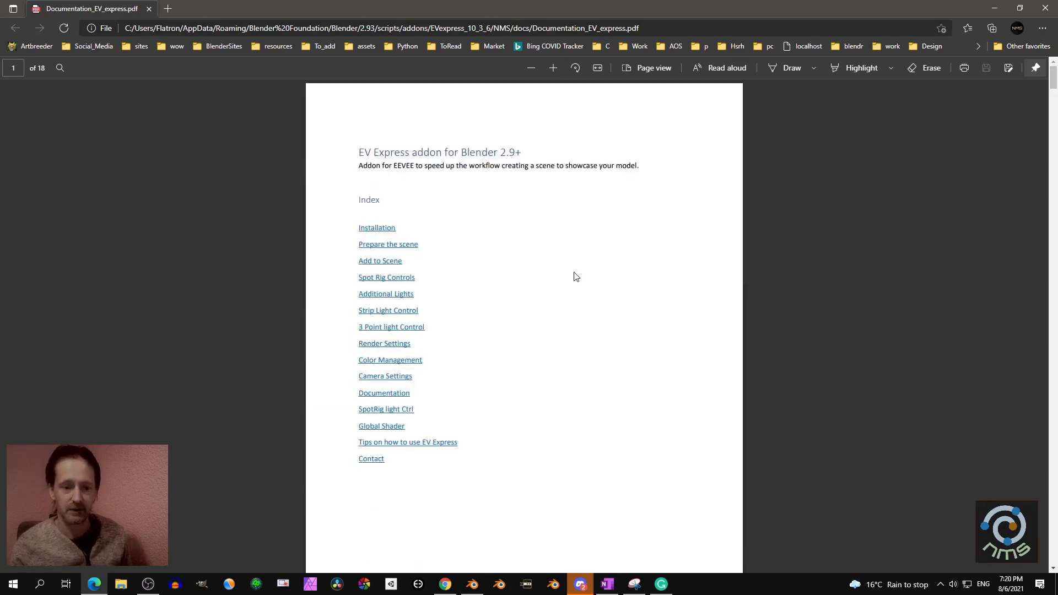
left_click(382, 431)
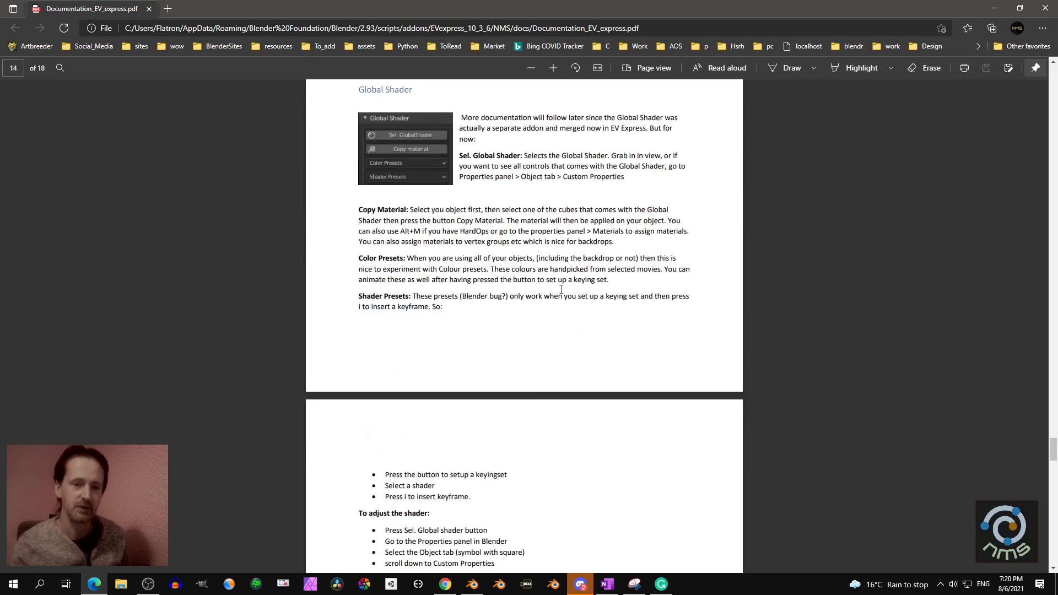
left_click(994, 8)
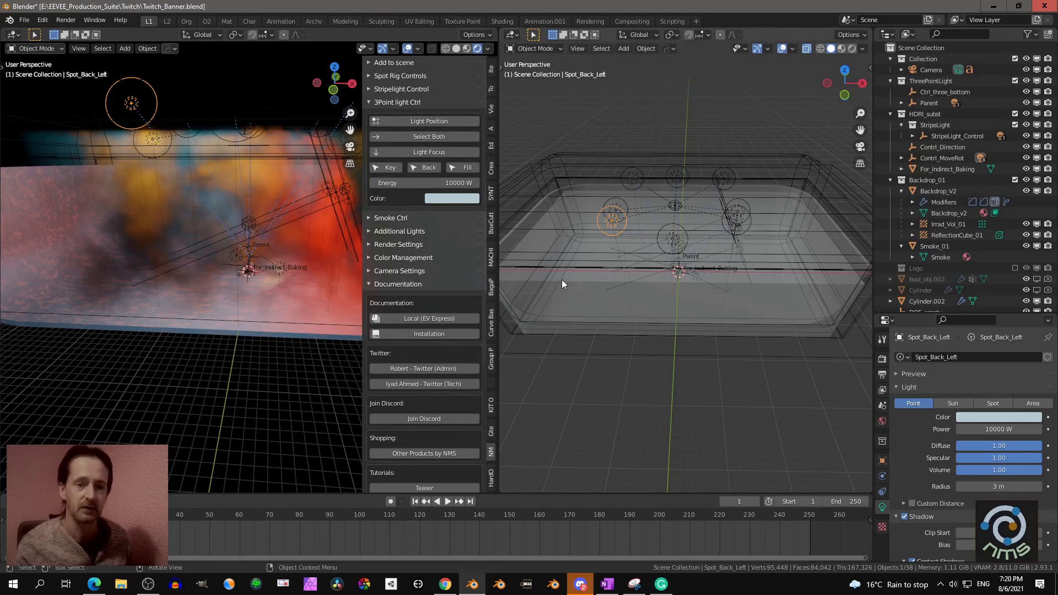
Replace the expanded 3Point light Ctrl settings with the Spot Rig Controls and select the rig's Light Position controller
scroll(622, 249, "up", 6)
middle_click_drag(633, 265, 643, 236)
scroll(690, 236, "down", 1)
scroll(691, 236, "down", 3)
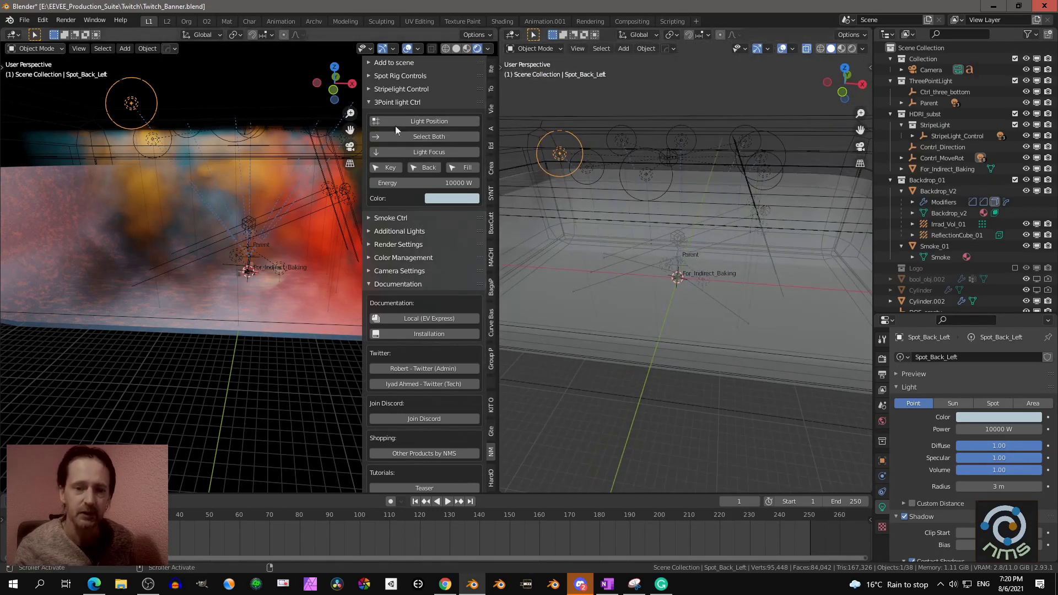
left_click(409, 101)
left_click(402, 75)
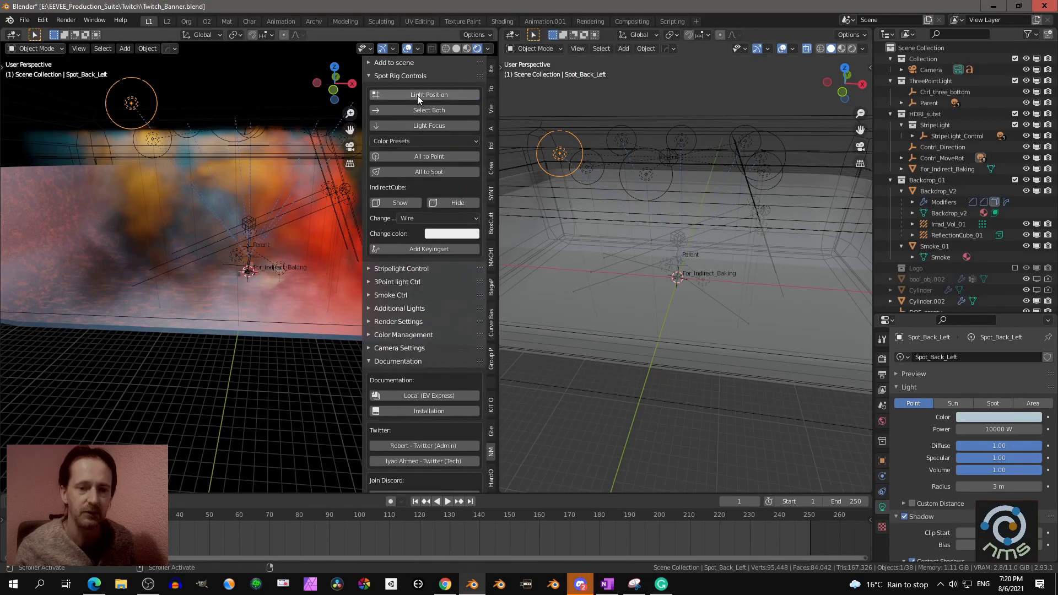
left_click(418, 94)
Try moving the spot rig's position controller and rotating it freely, both in the view plane and as a trackball
middle_click_drag(698, 200, 653, 144)
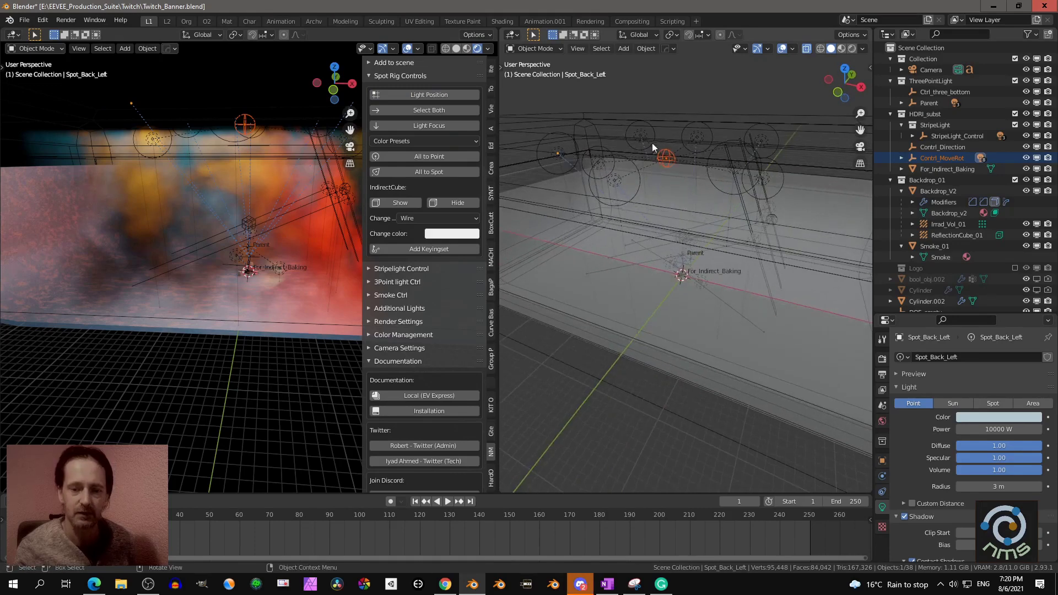
key("g")
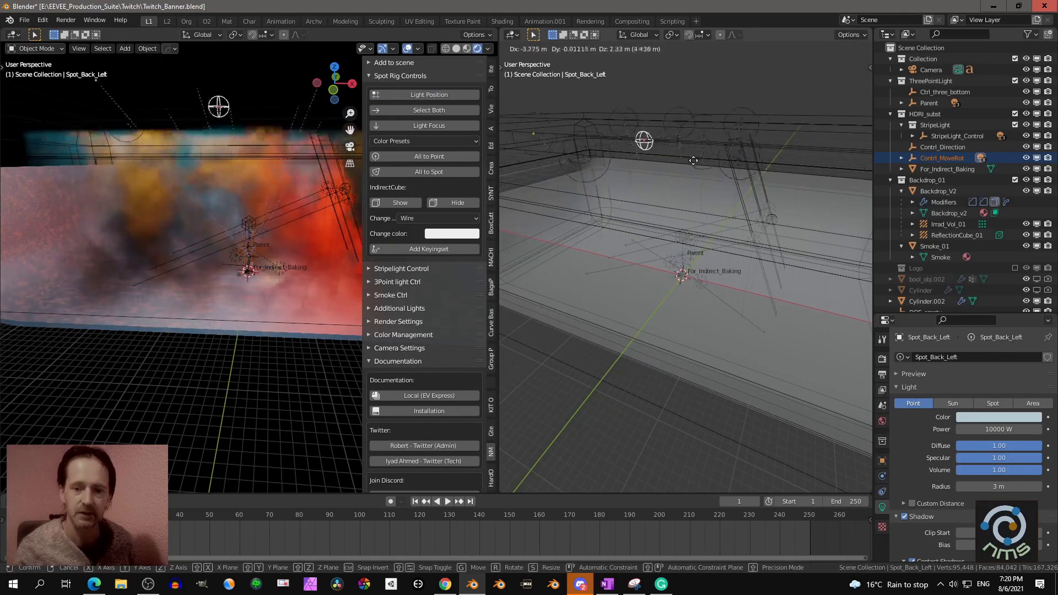
left_click(637, 159)
key("r")
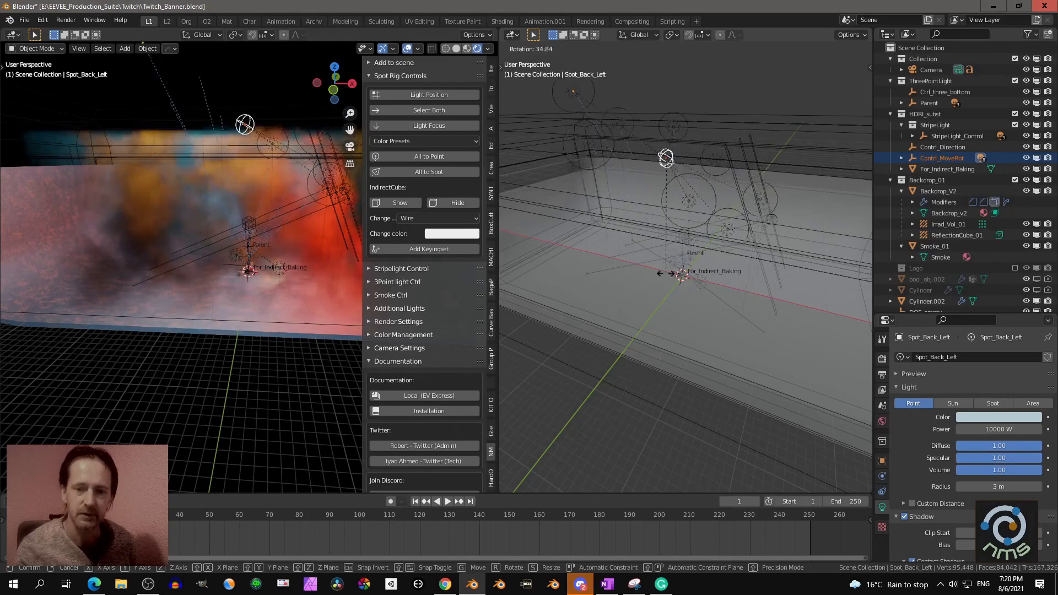
key("Escape")
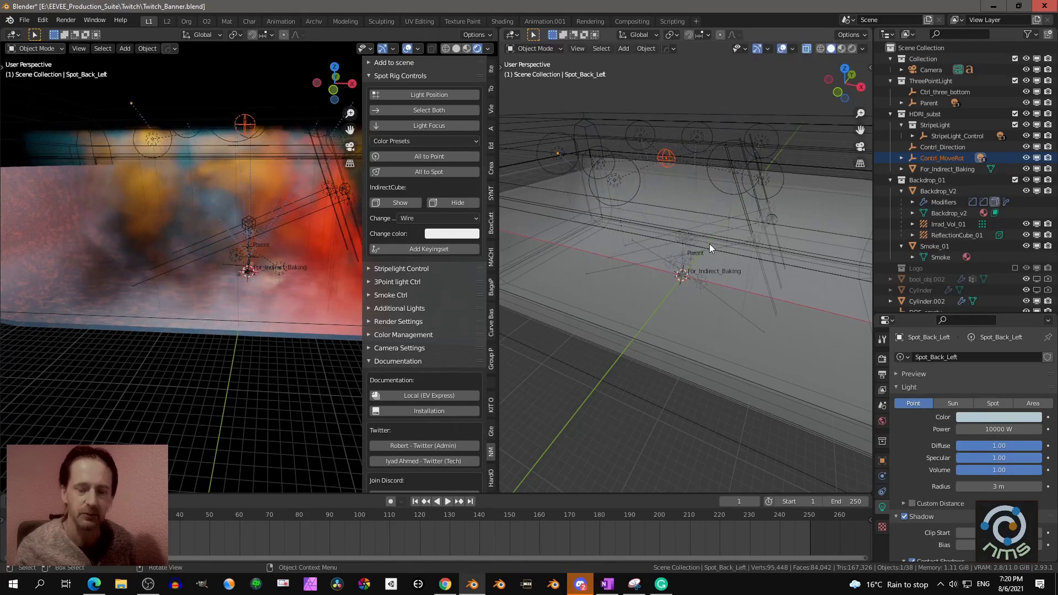
key("r")
key("r")
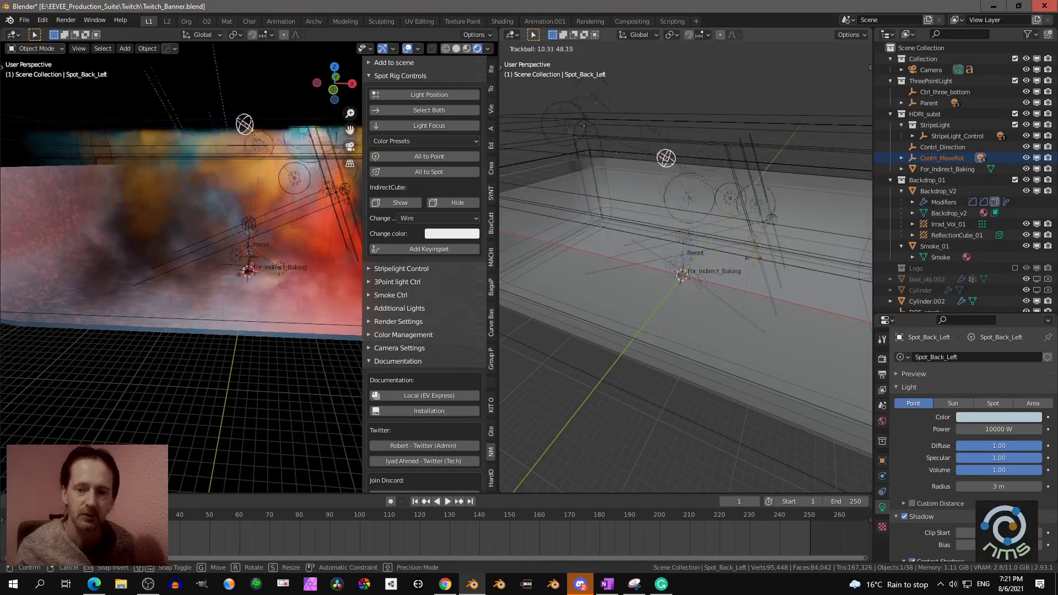
left_click(719, 230)
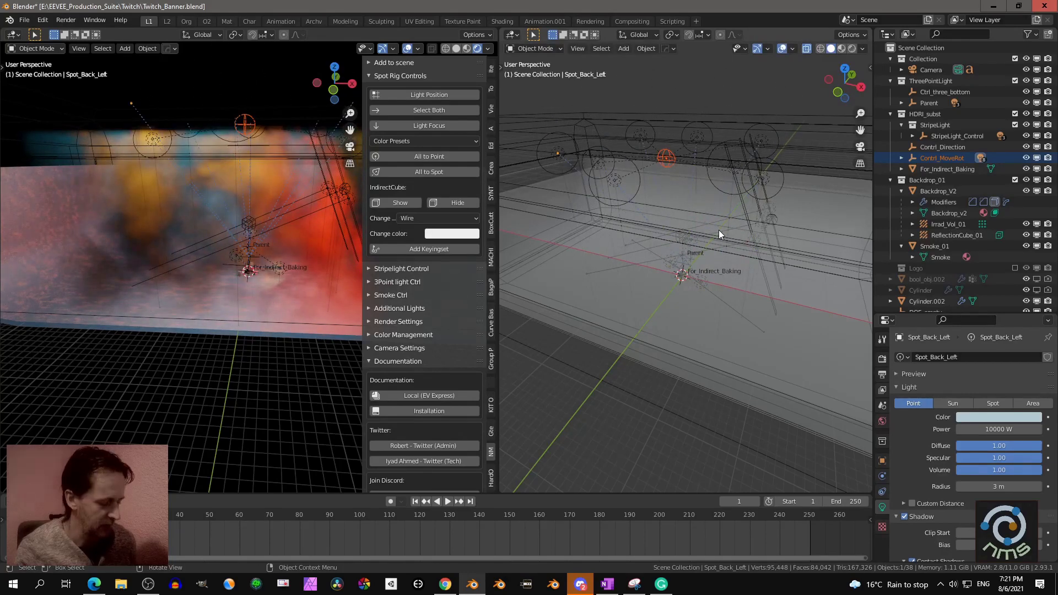
Try rotating the spot rig's position controller around the global Z axis and around the global Y axis
key("r")
key("z")
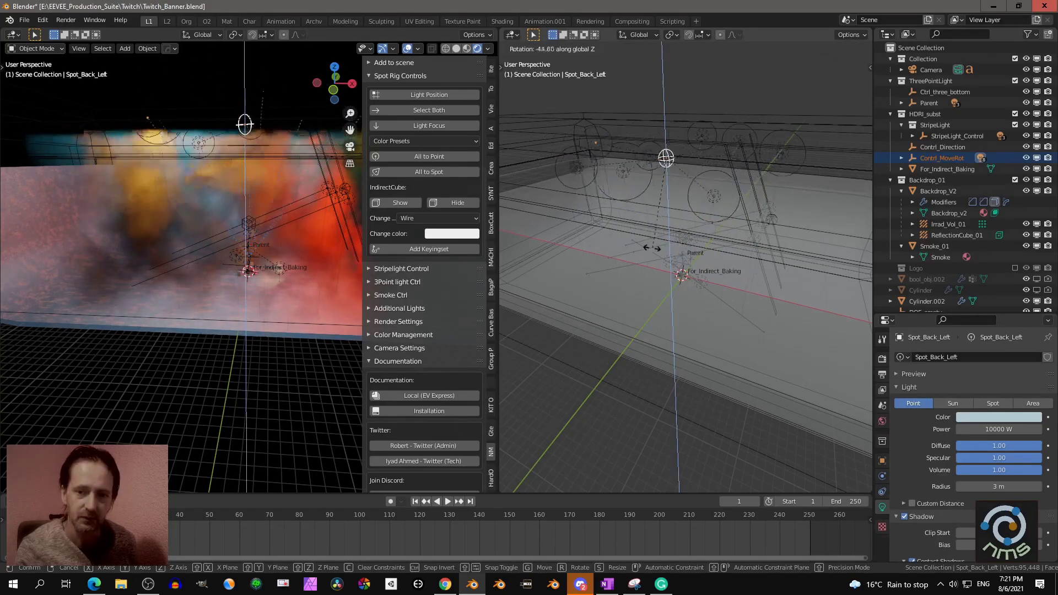
left_click(743, 253)
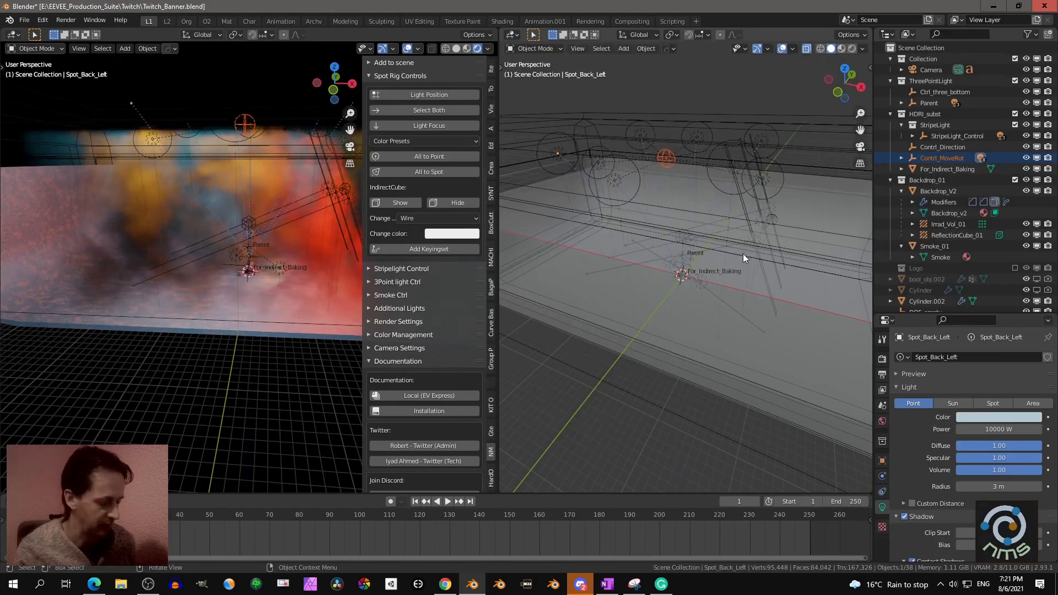
key("r")
key("y")
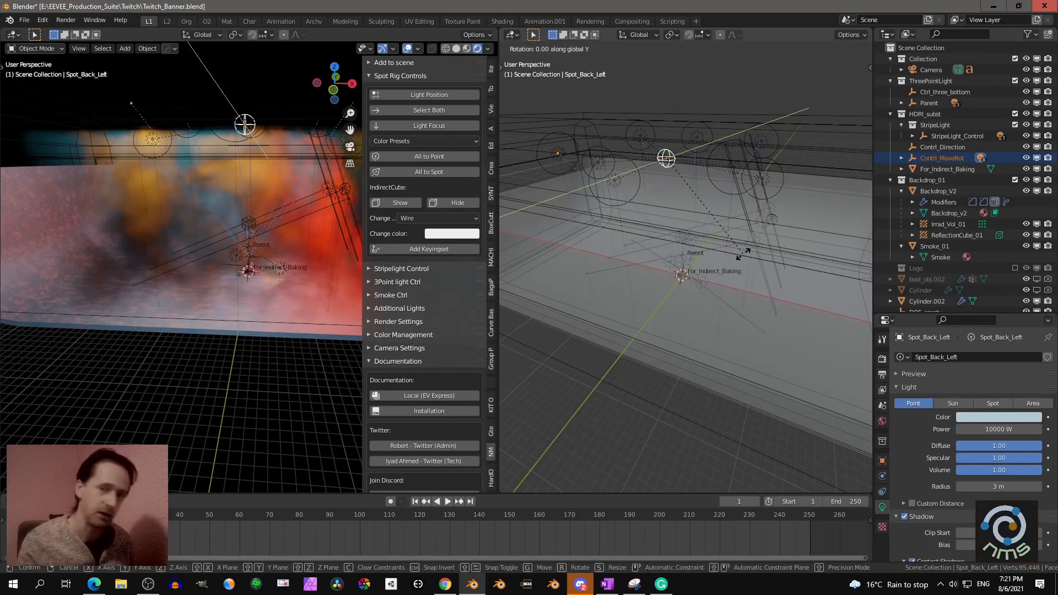
left_click(737, 263)
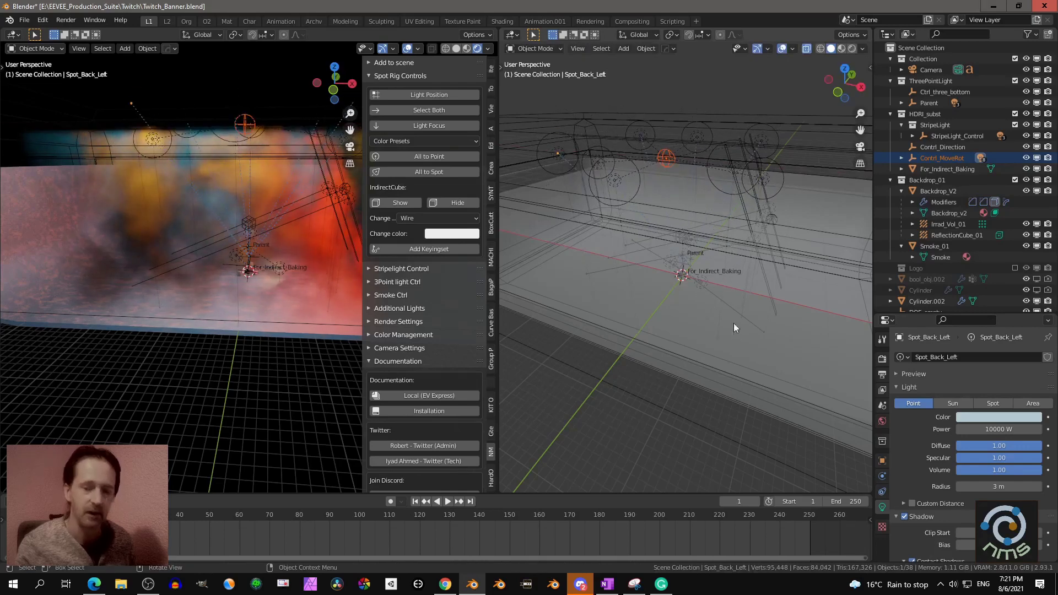
Scale the spot rig down uniformly with its position controller to about 0.8 of its size
key("s")
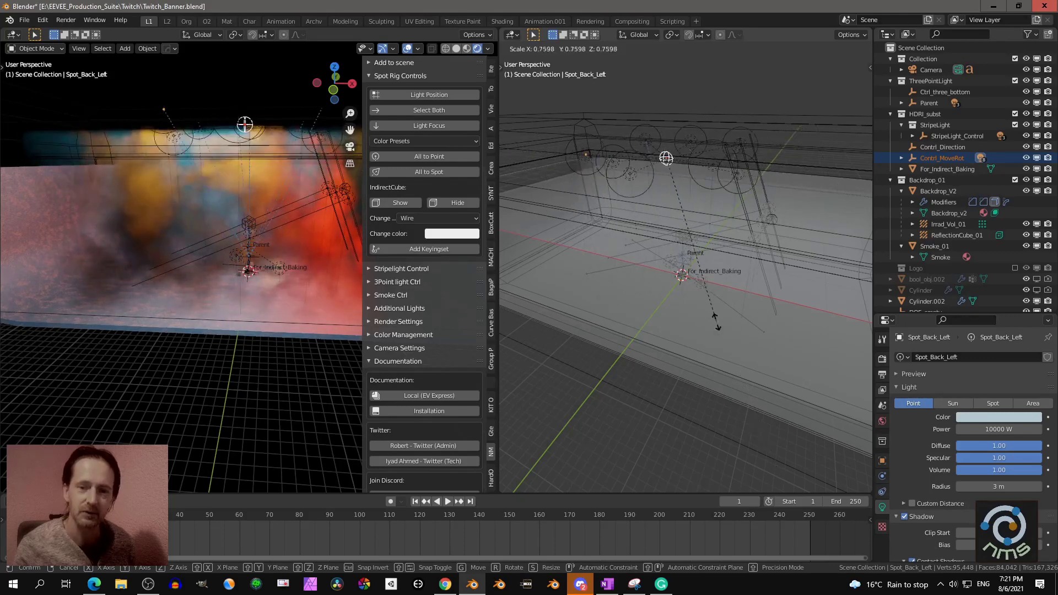
left_click(719, 329)
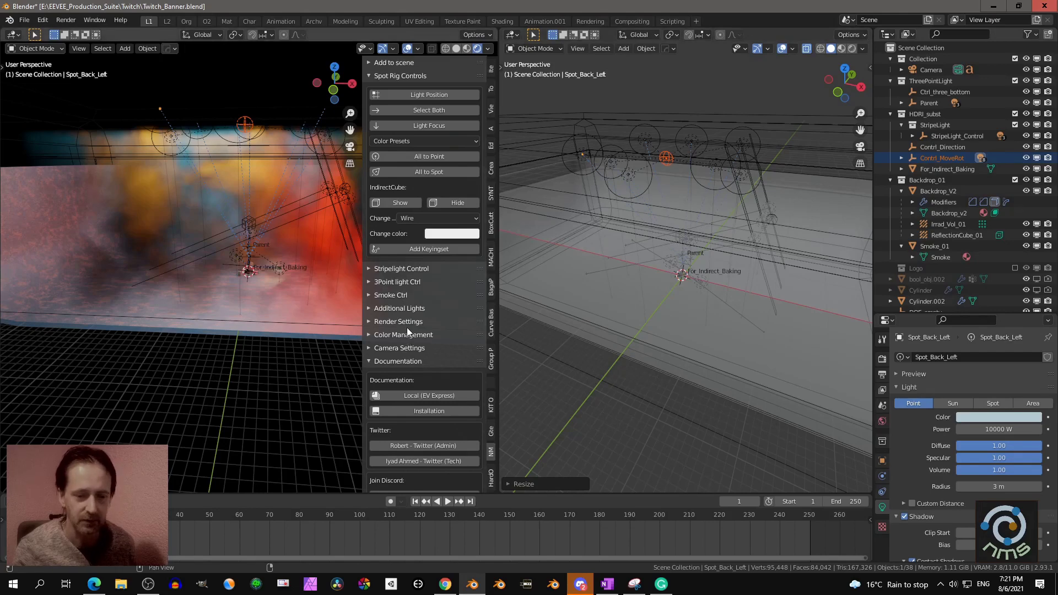
Open the addon's online Installation page, examine its download list and overview videos, and return to Blender
scroll(405, 365, "down", 5)
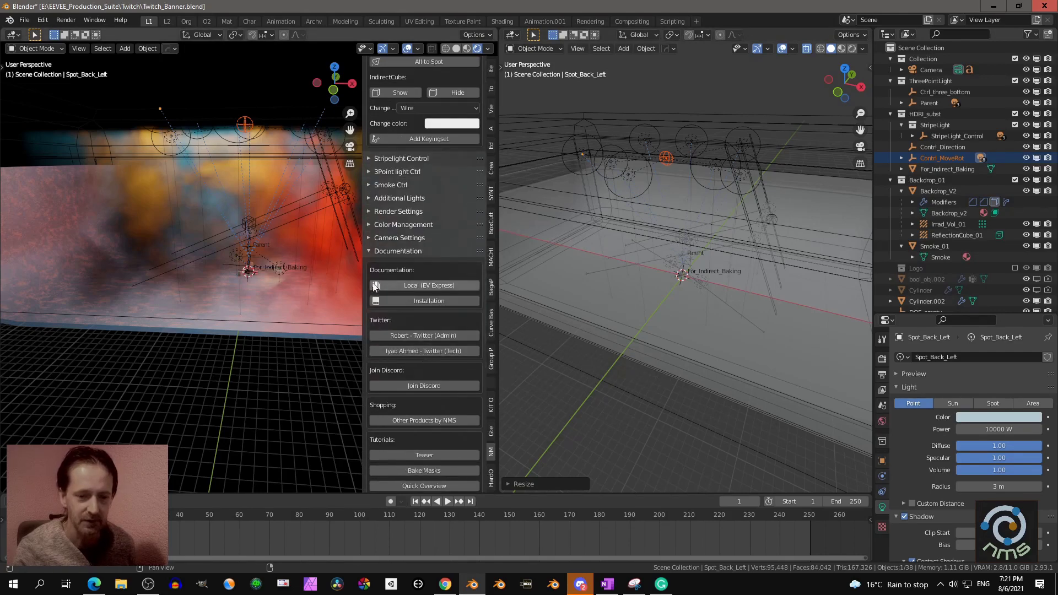
left_click(418, 302)
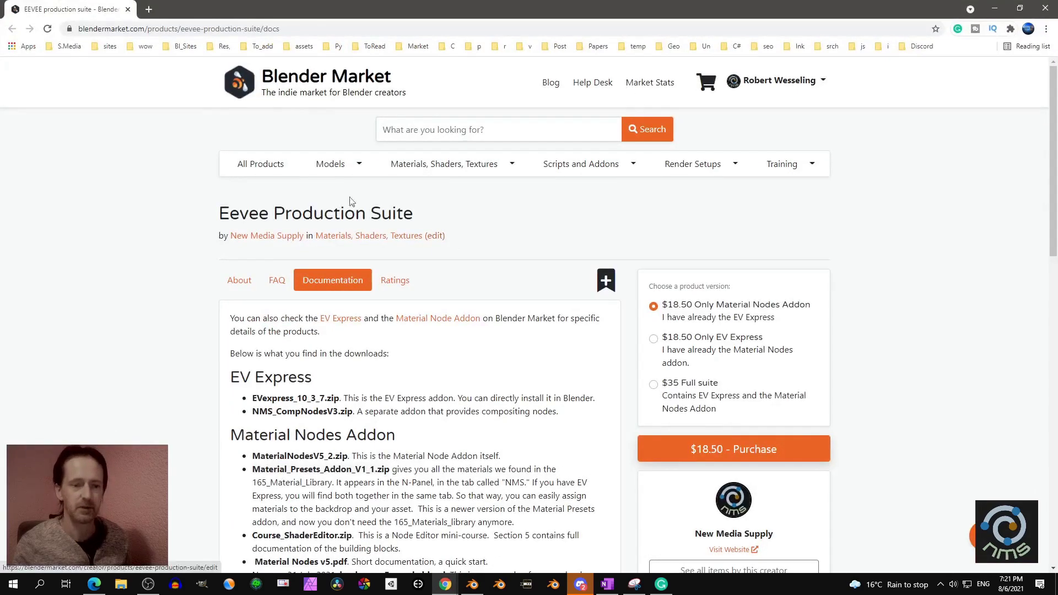
scroll(380, 246, "down", 3)
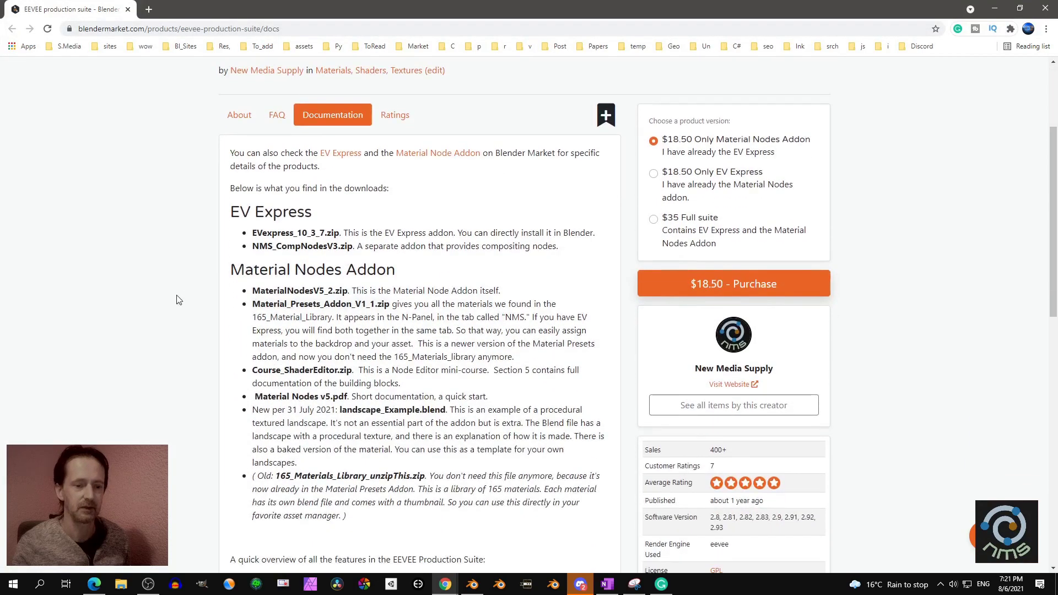
scroll(401, 325, "down", 7)
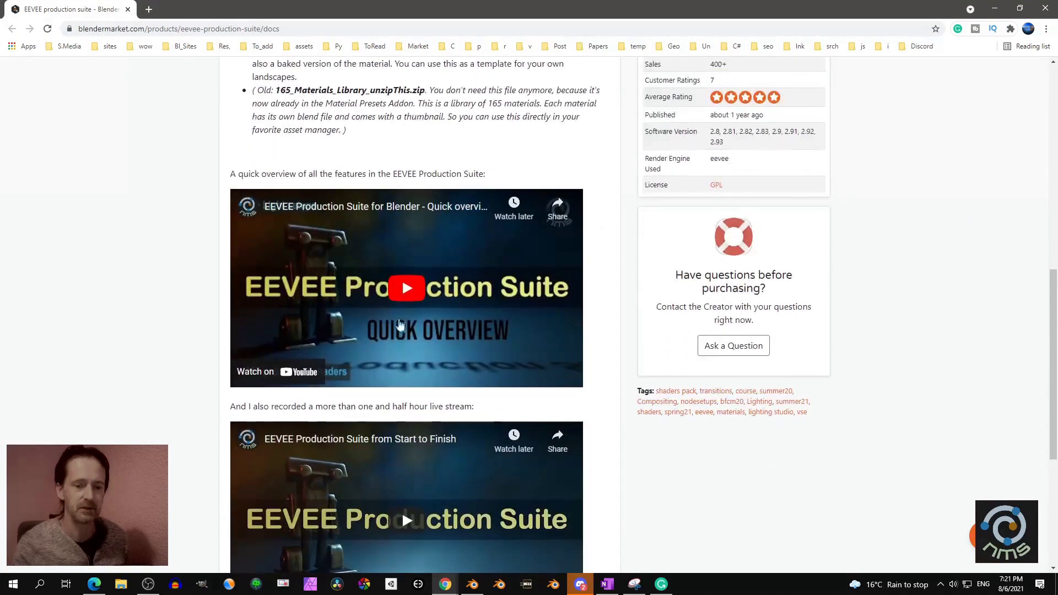
scroll(400, 325, "down", 4)
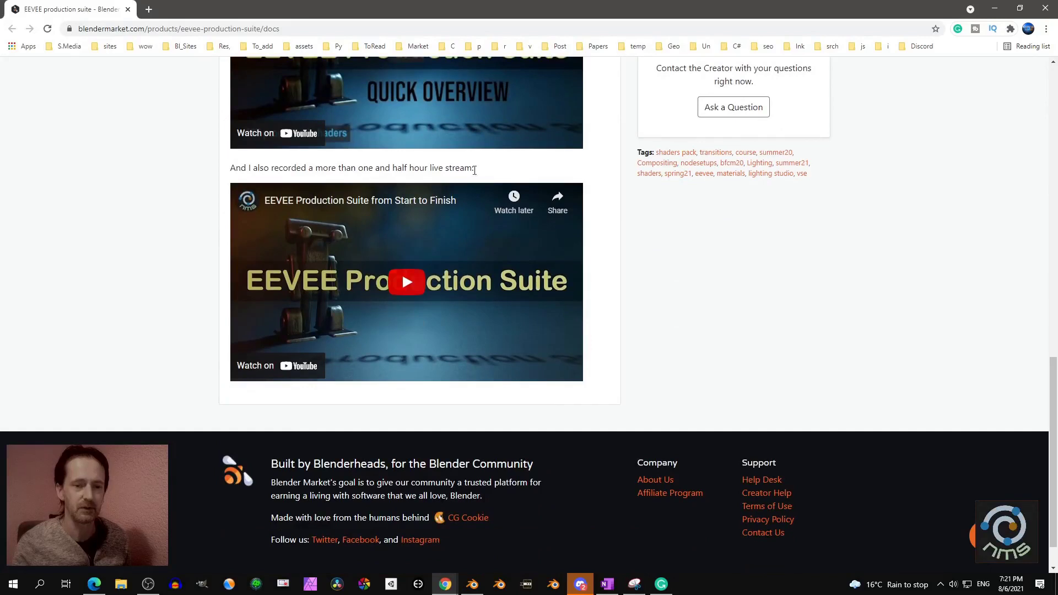
scroll(474, 309, "down", 1)
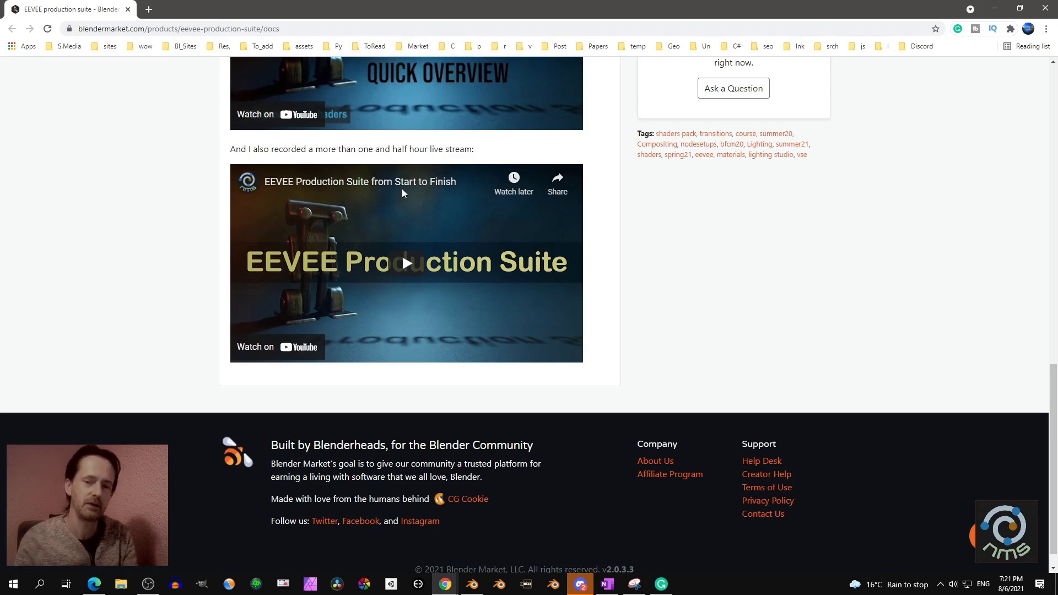
left_click(995, 8)
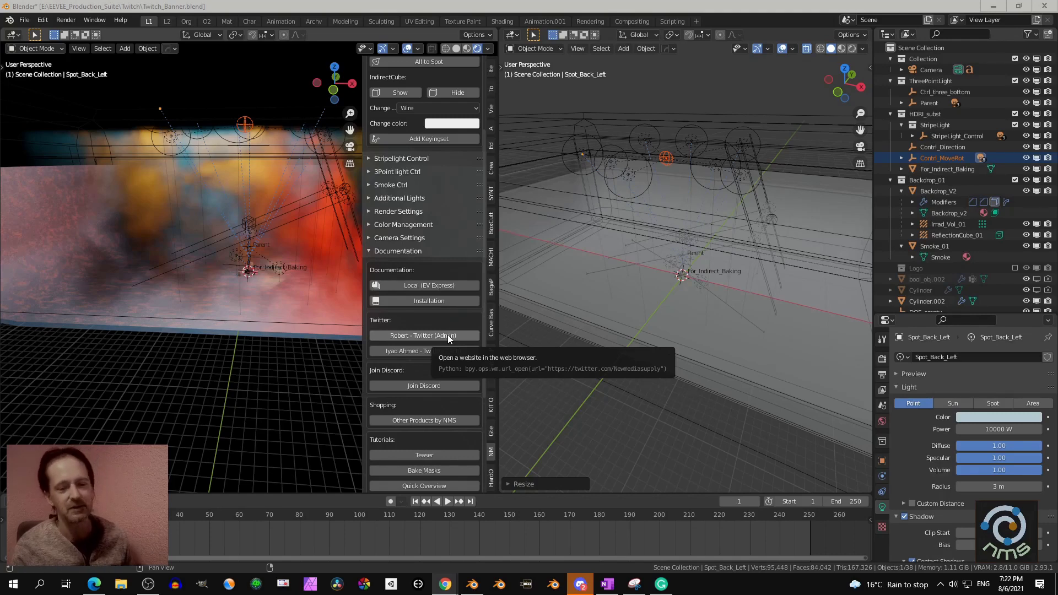
Open the addon tech developer's Twitter profile from the Documentation links, view it, and return to Blender
left_click(425, 354)
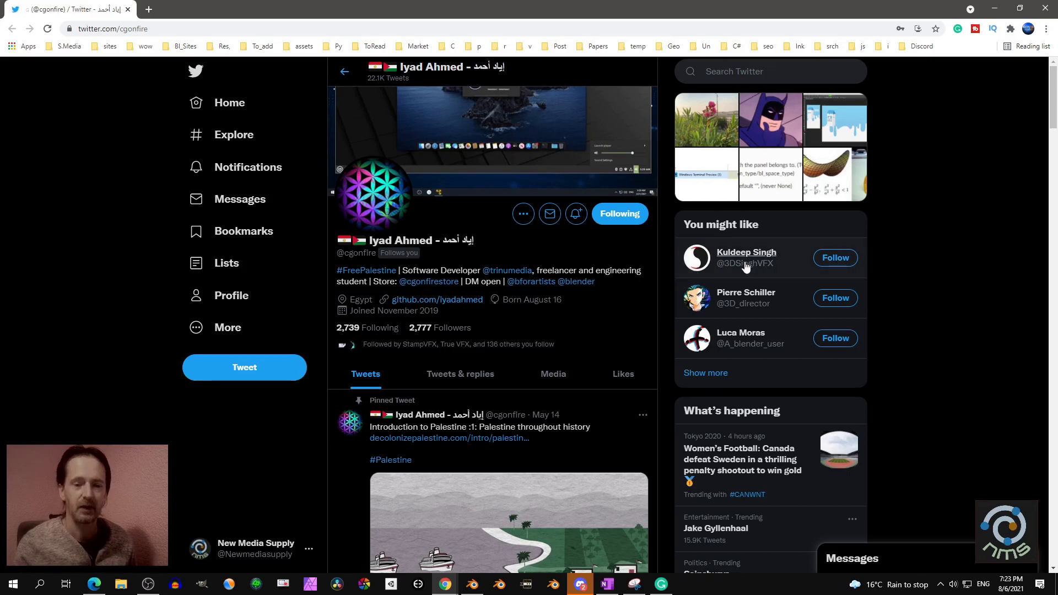
left_click(997, 9)
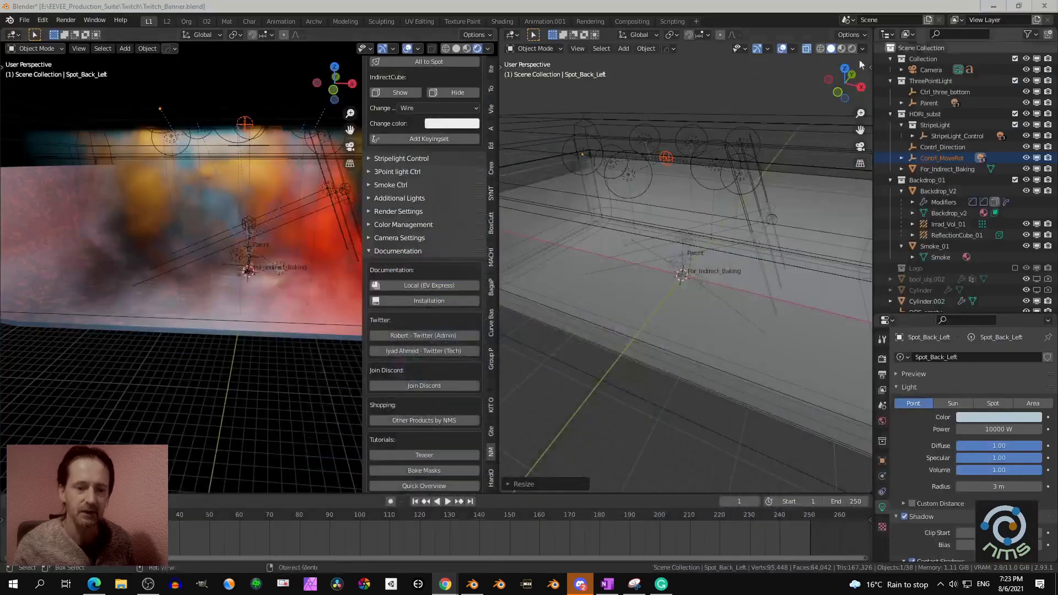
Collapse the Documentation section and examine the categories offered under Procedural Shaders without changing the category
left_click(409, 249)
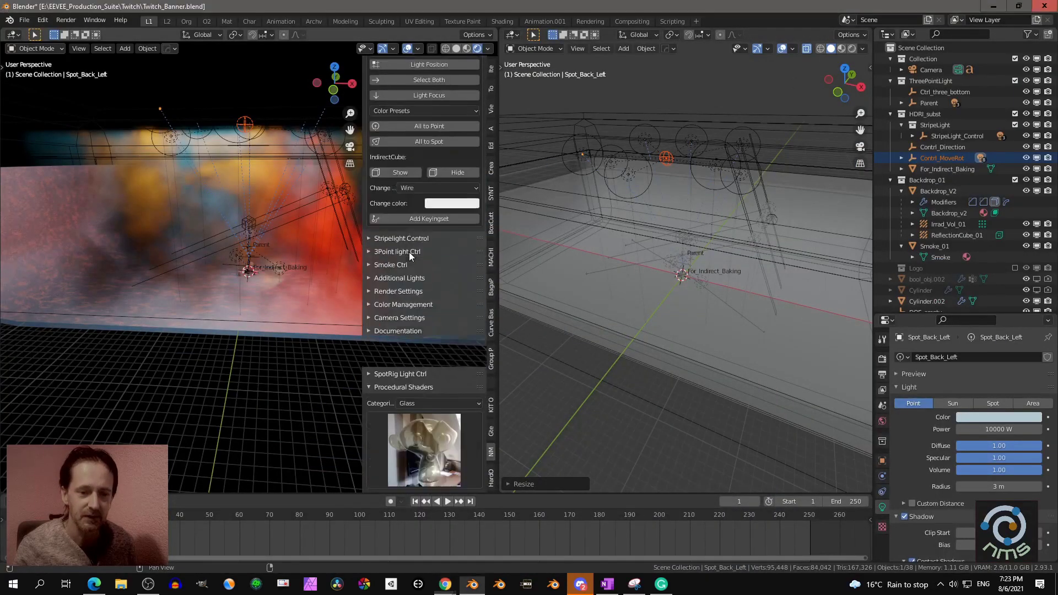
left_click(421, 404)
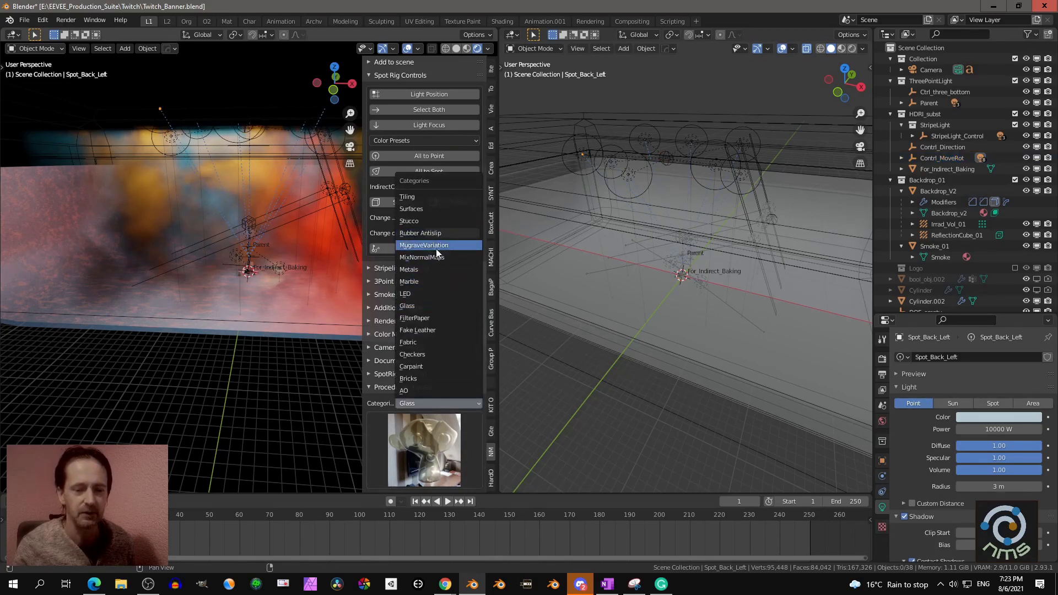
left_click(435, 430)
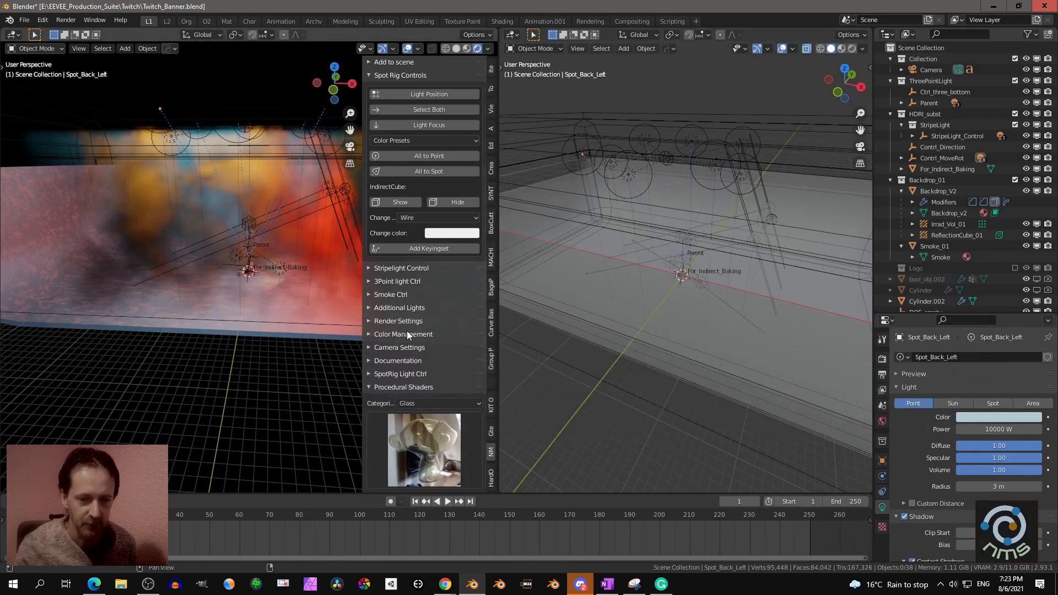
Expand the addon's Documentation section again and follow its Join Discord link
left_click(405, 360)
scroll(395, 341, "down", 4)
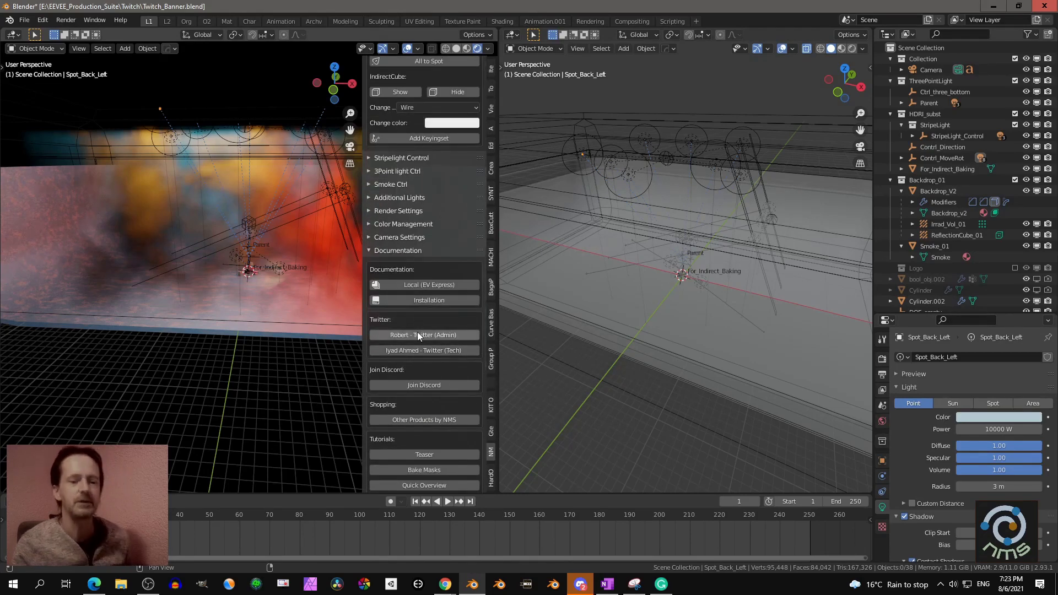
left_click(422, 385)
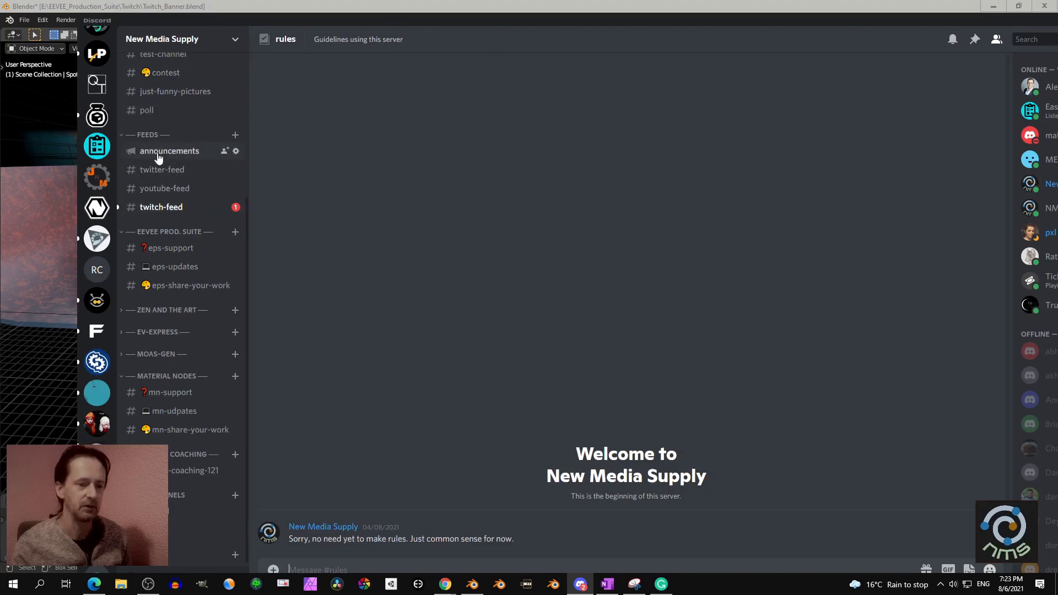
Bring the running Discord app back in front of Blender and maximize its window
left_click(1040, 10)
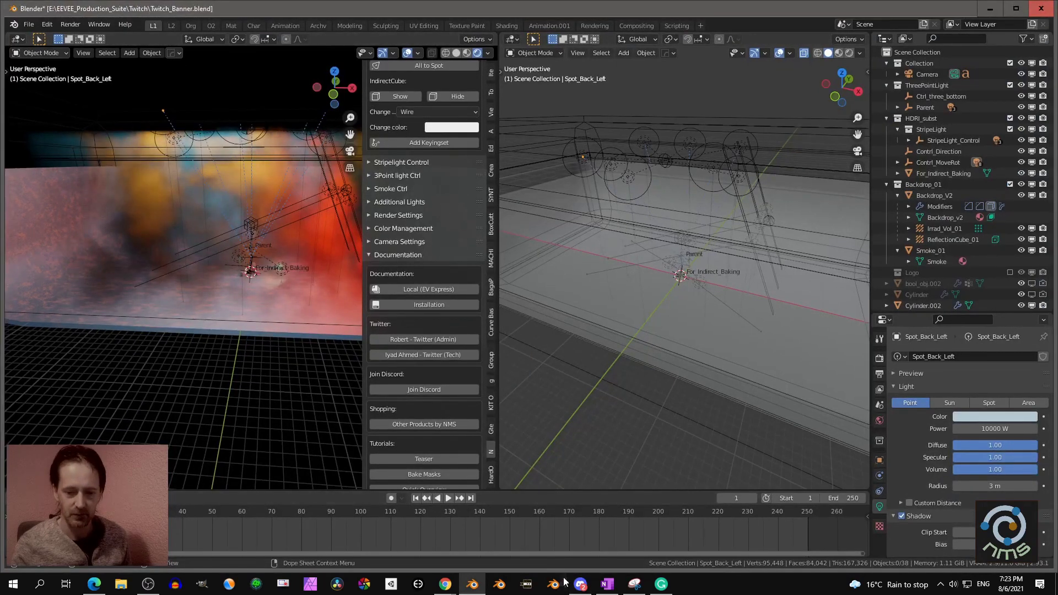
left_click(941, 584)
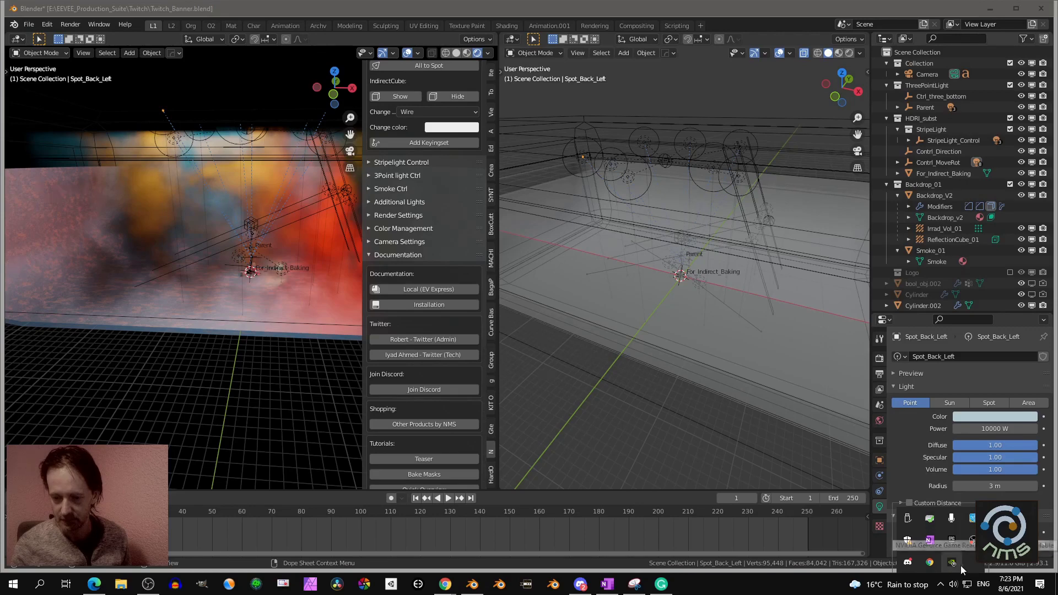
left_click(910, 562)
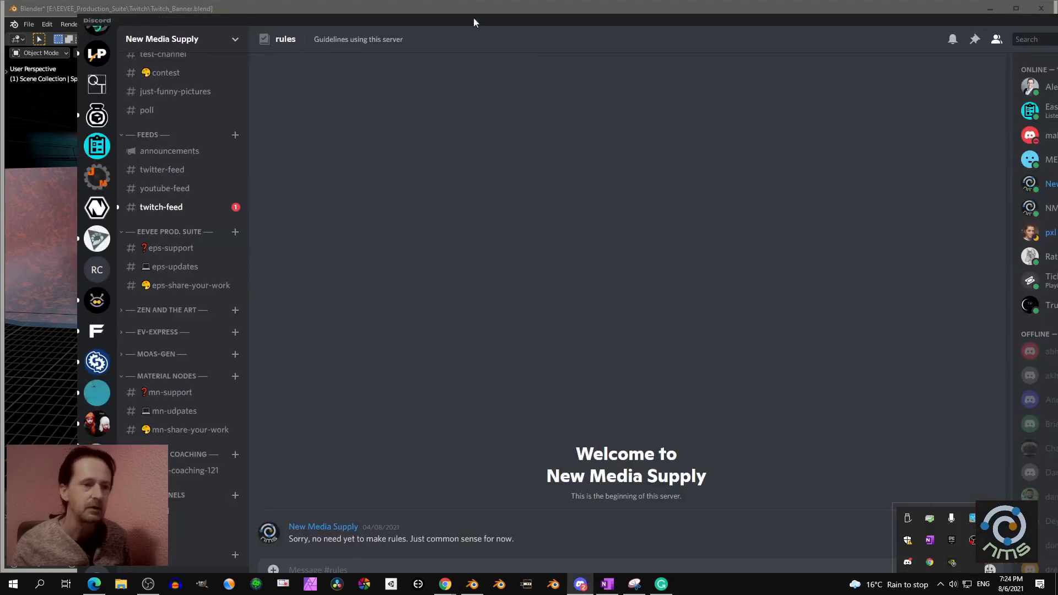
left_click_drag(358, 24, 319, 19)
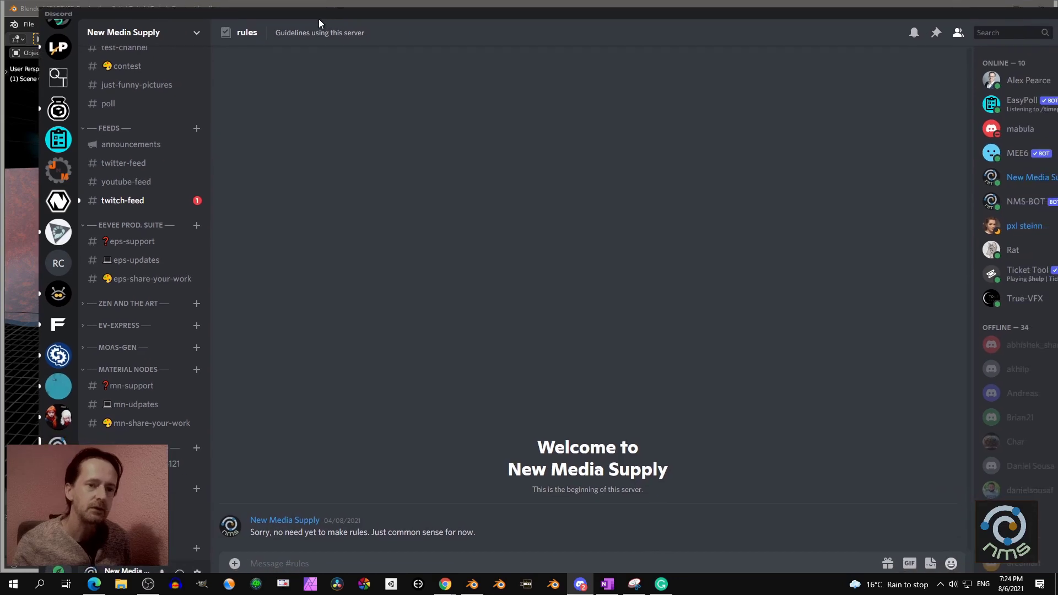
double_click(315, 16)
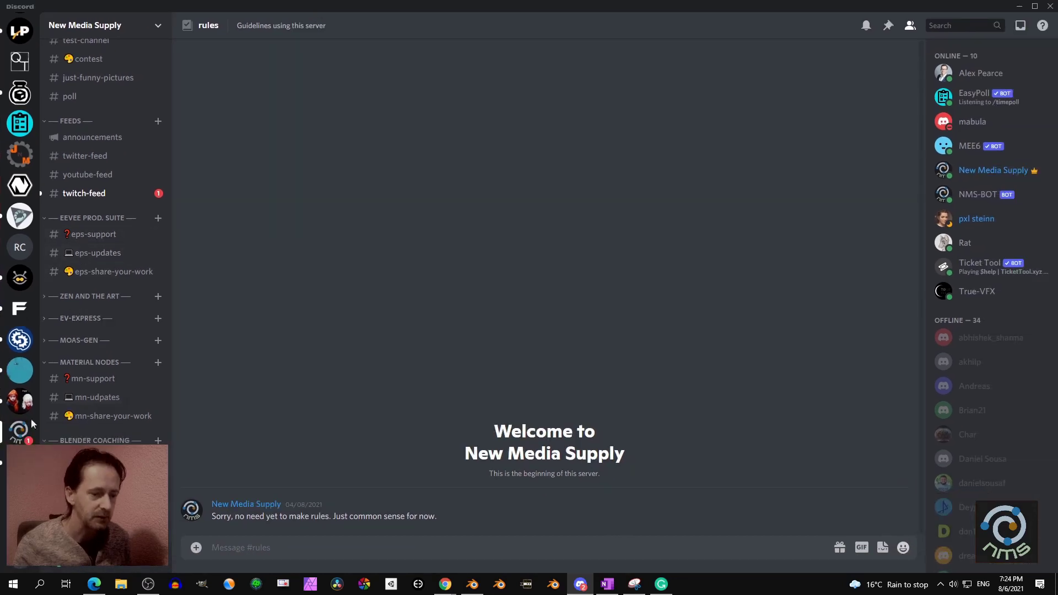
Open the New Media Supply server's twitch-feed channel and examine its live stream announcement
scroll(83, 209, "up", 3)
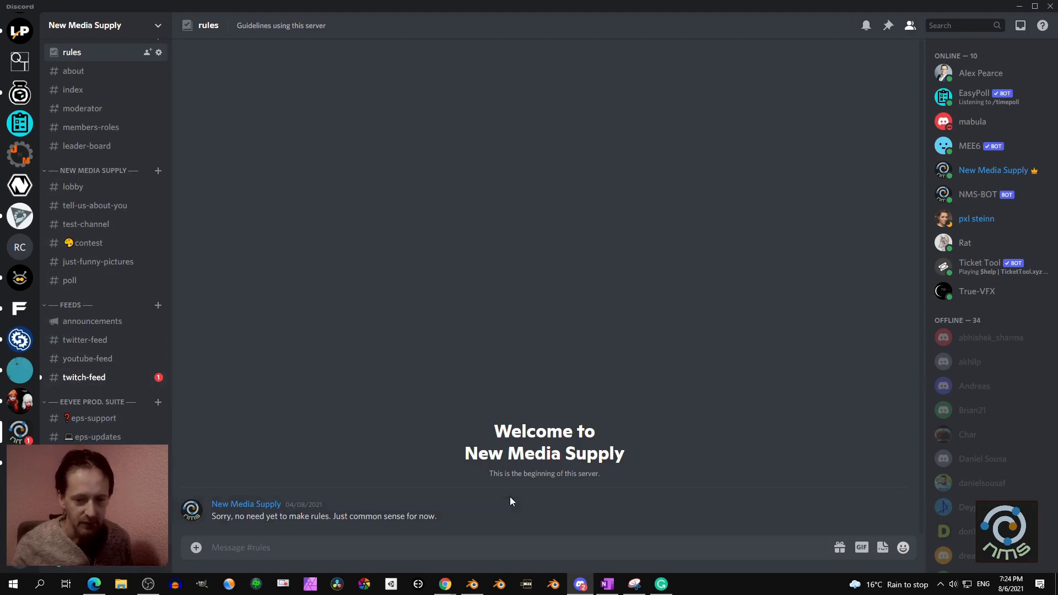
left_click(159, 380)
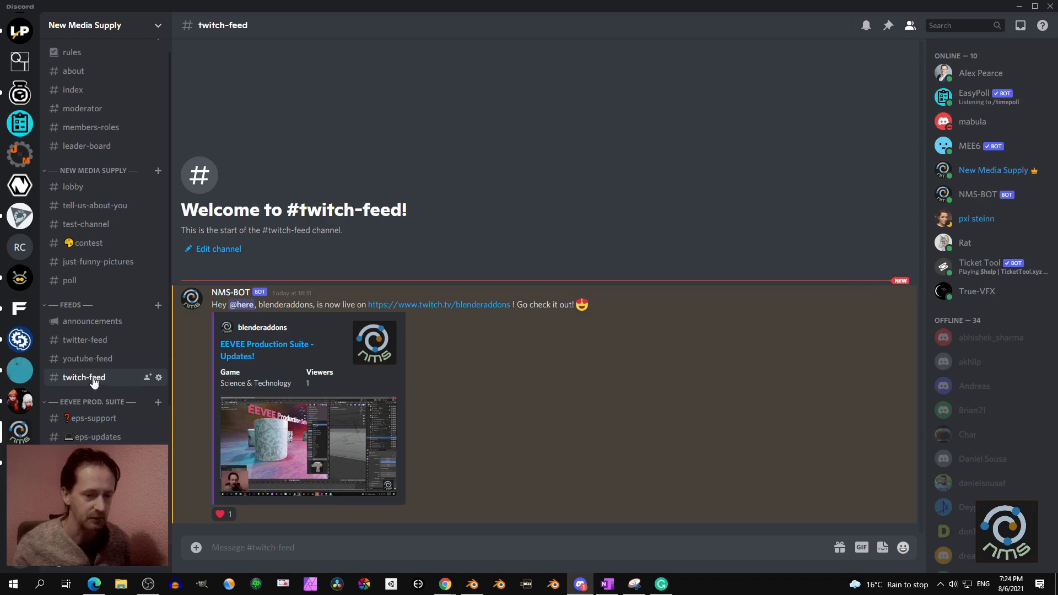
mouse_move(221, 517)
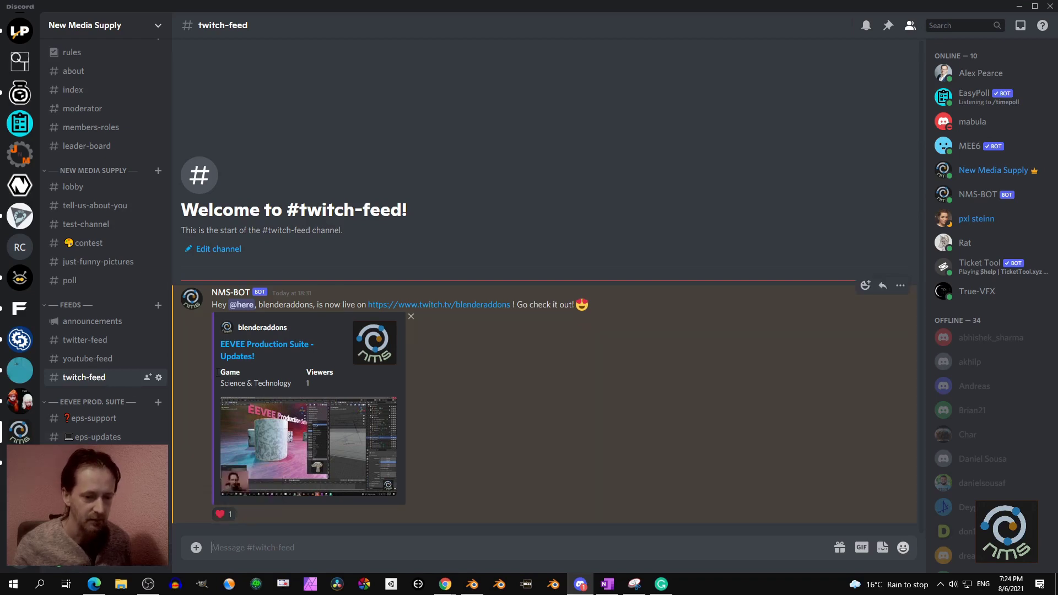
Open the lobby channel, follow its welcome message link to eps-updates, and read through the addon update posts
left_click(101, 194)
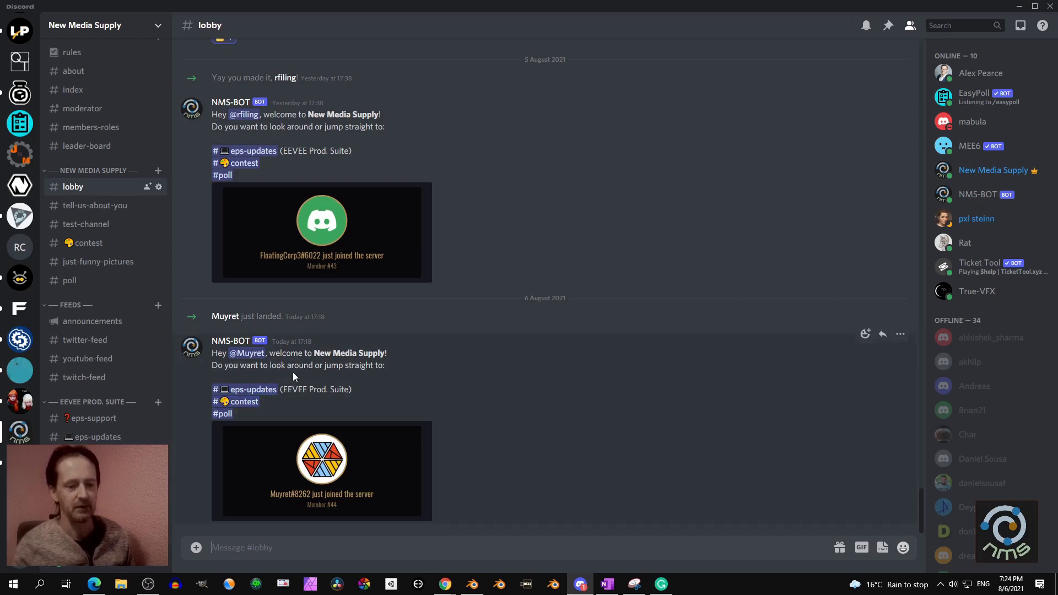
left_click(258, 391)
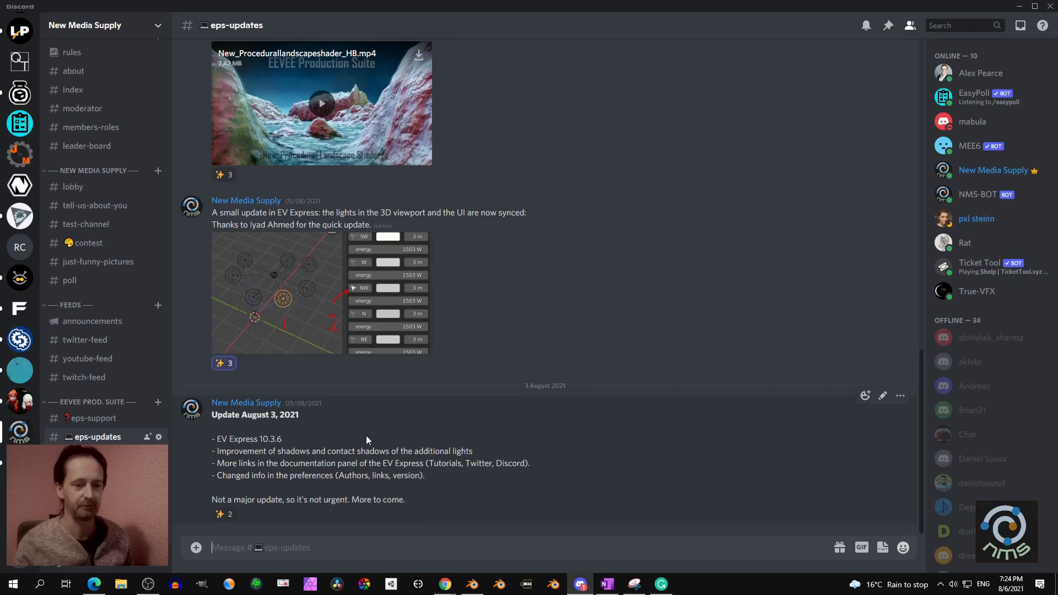
scroll(433, 363, "up", 10)
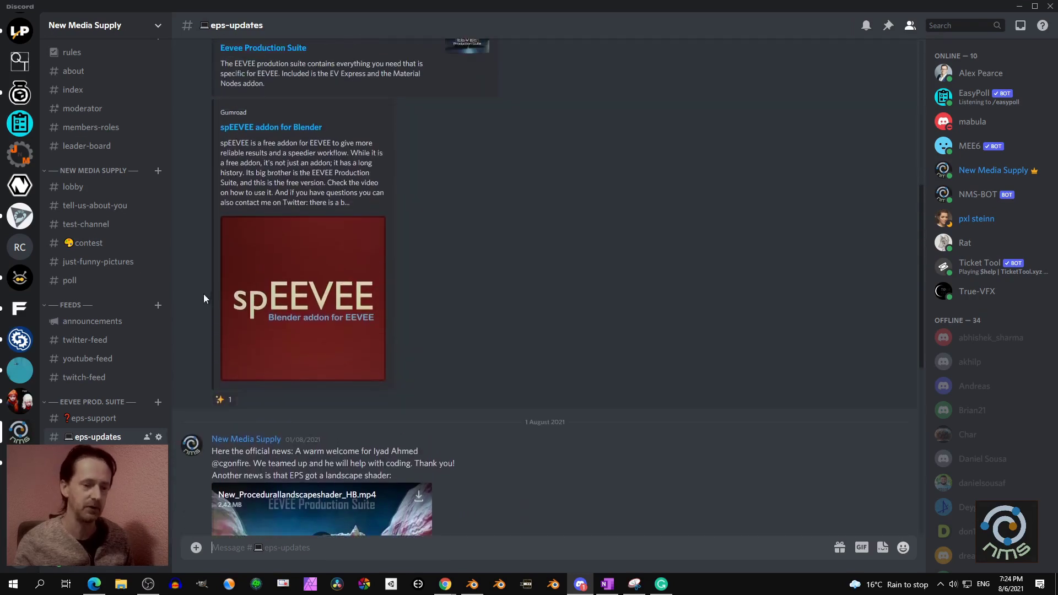
scroll(339, 378, "down", 7)
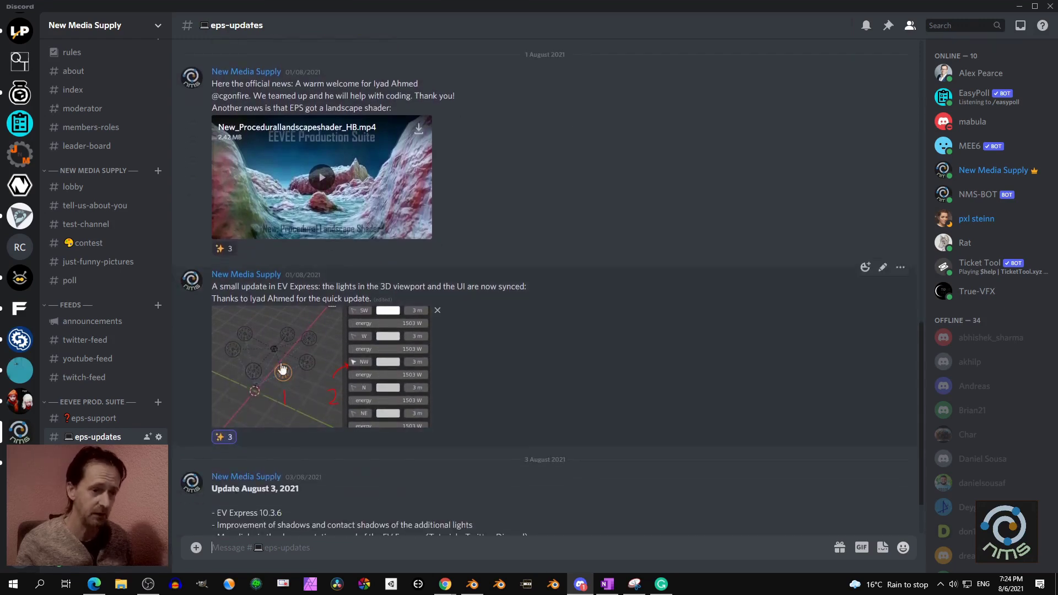
View the server's rules channel and the about channel with its list of New Media Supply links
scroll(91, 124, "up", 1)
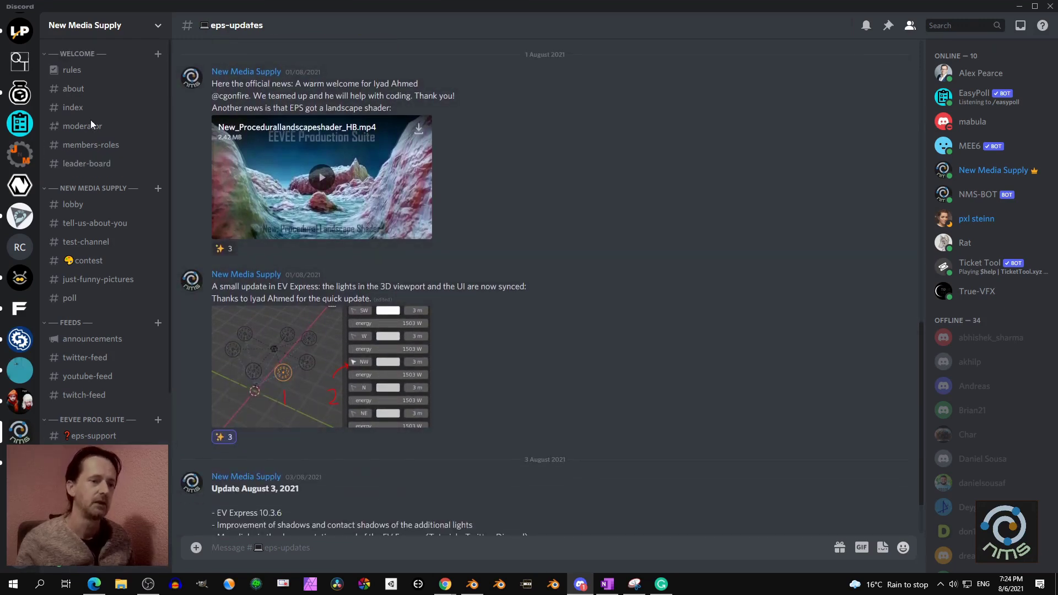
left_click(74, 70)
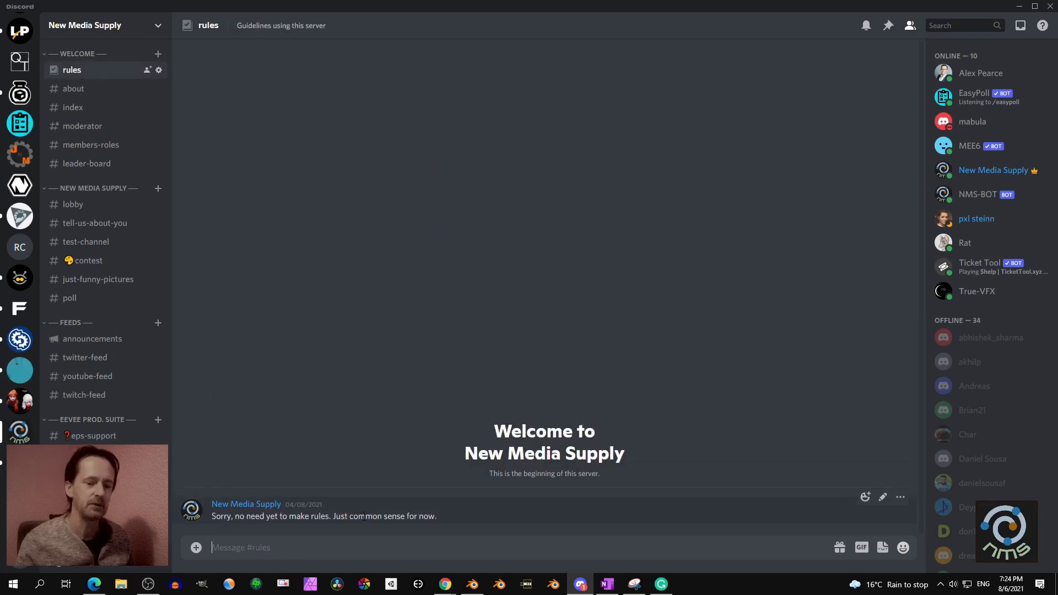
left_click(74, 90)
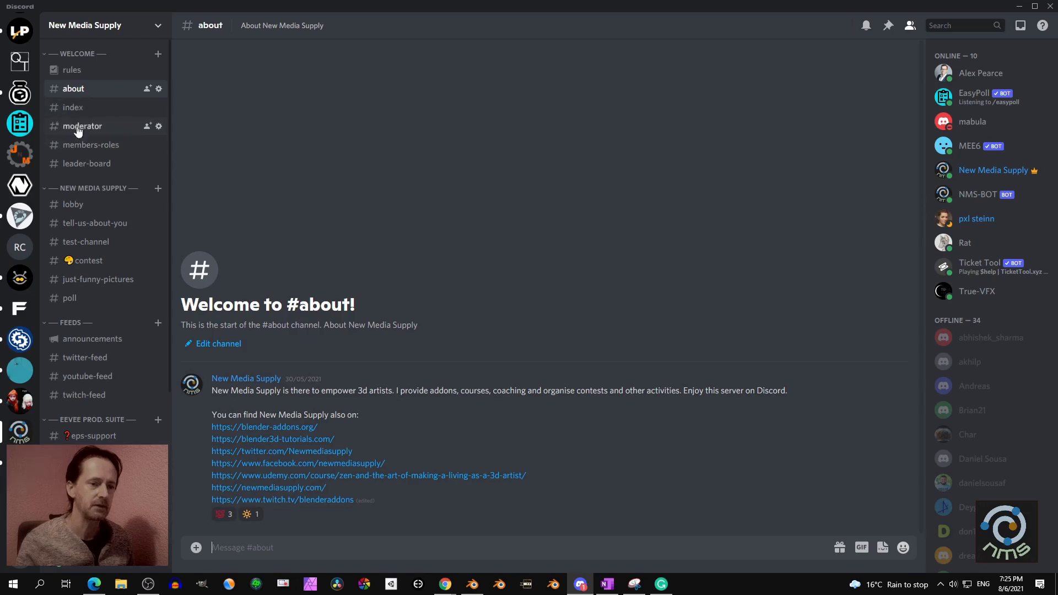
Examine the artist role choices in the members-roles channel and the roles shown on the New Media Supply profile
left_click(89, 147)
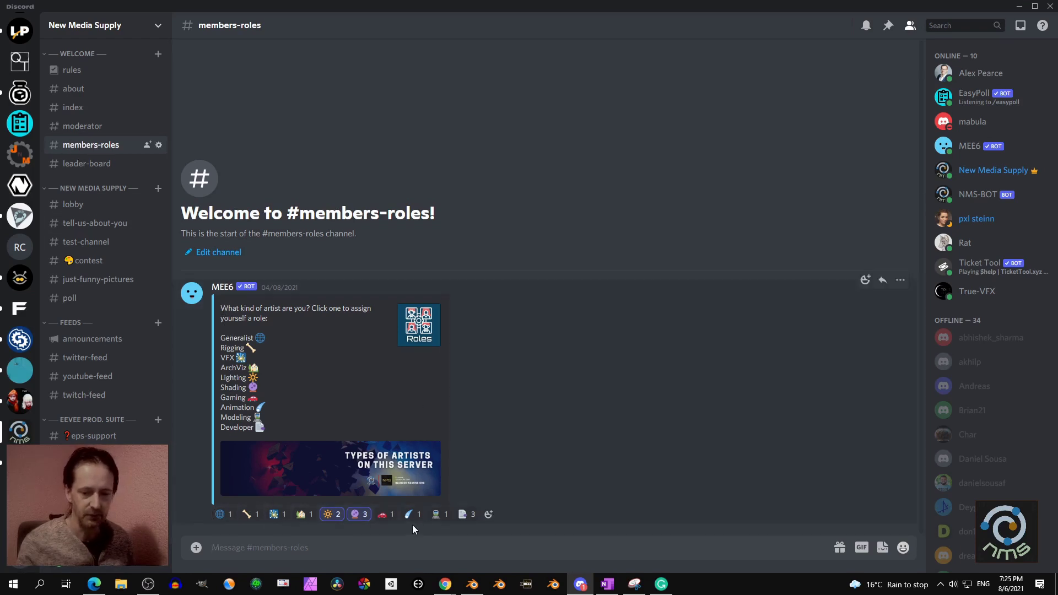
mouse_move(412, 521)
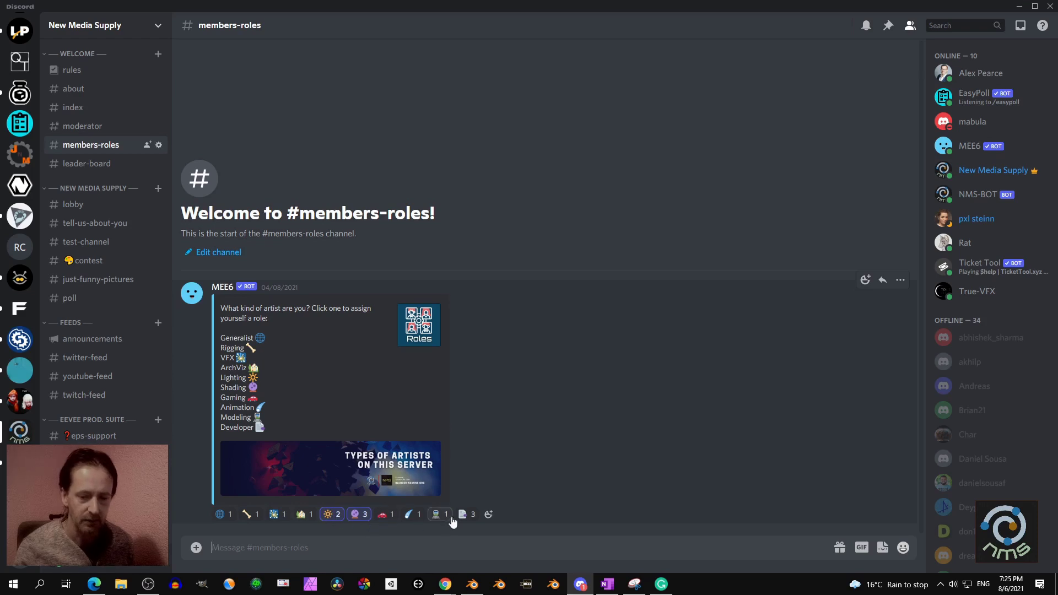
left_click(1003, 173)
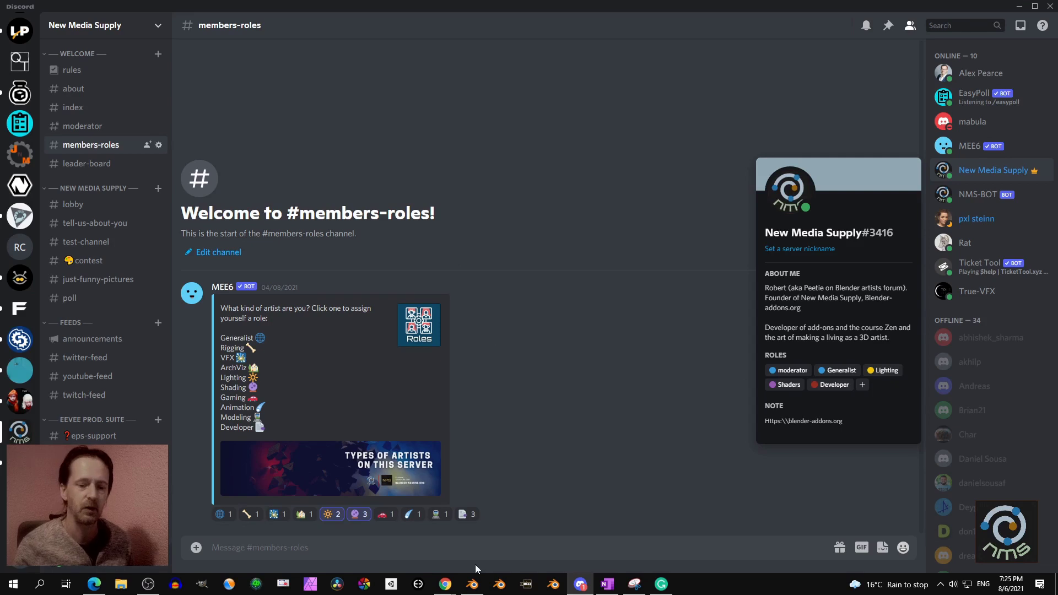
left_click(467, 545)
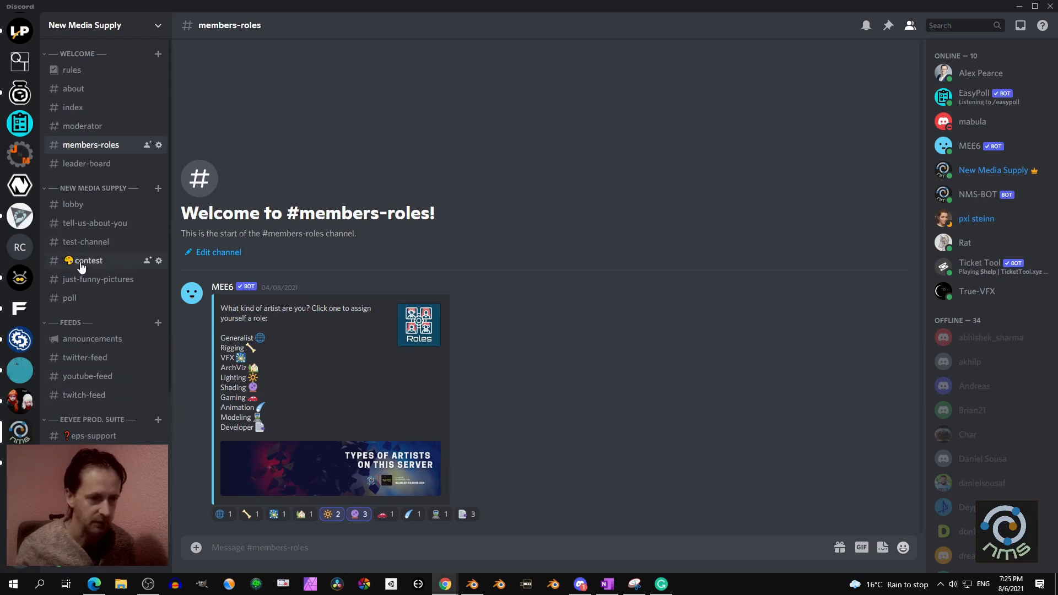
View the leader-board channel and the member introductions in the tell-us-about-you channel
left_click(84, 164)
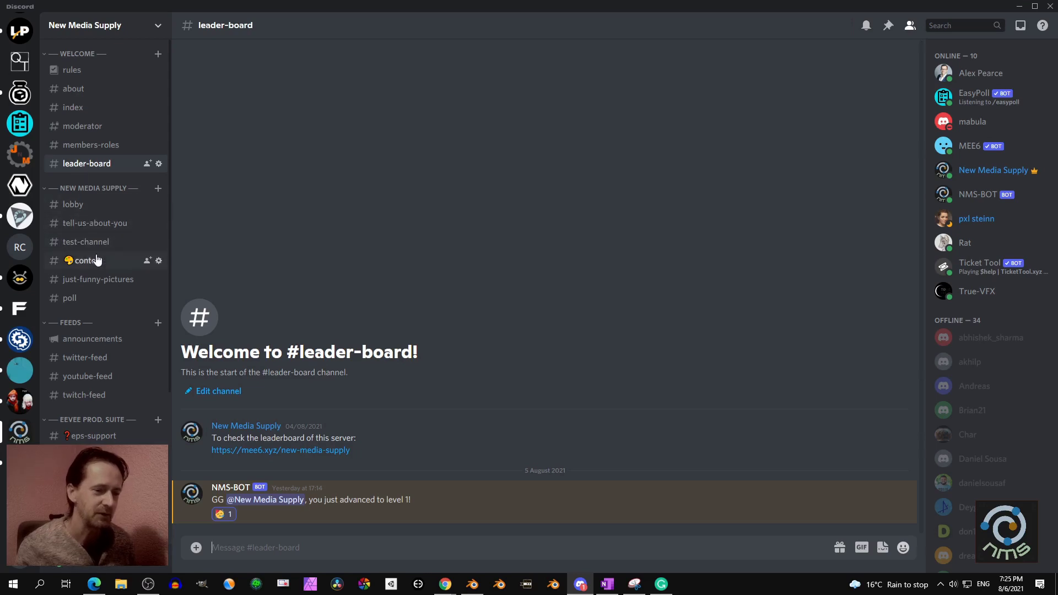
left_click(80, 207)
left_click(78, 223)
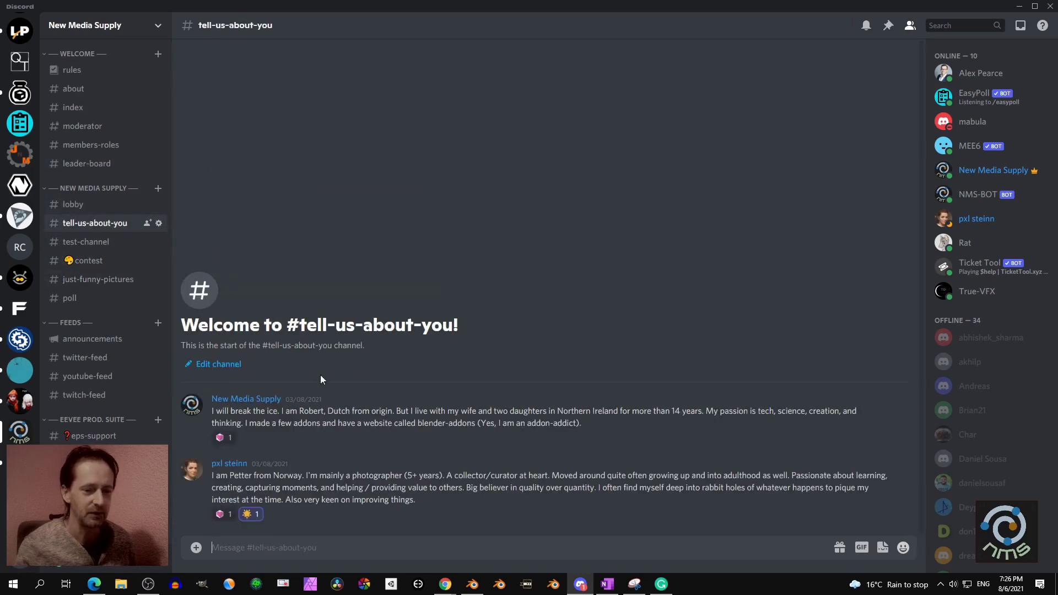
Open the contest channel and view the "Through the eyes of an ant" poster and the submitted render enlarged
left_click(88, 260)
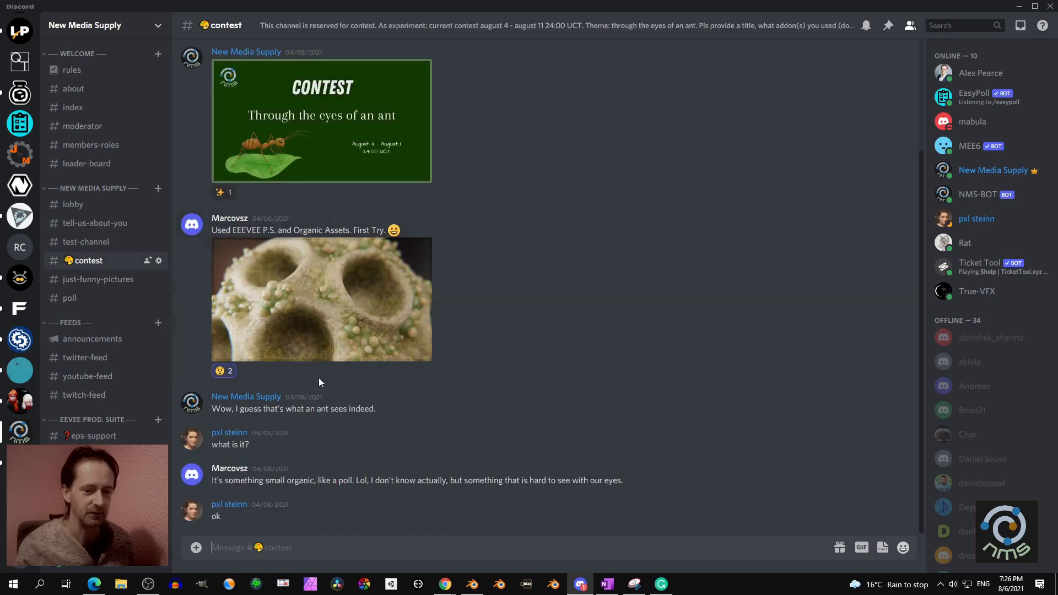
scroll(341, 353, "up", 3)
left_click(328, 284)
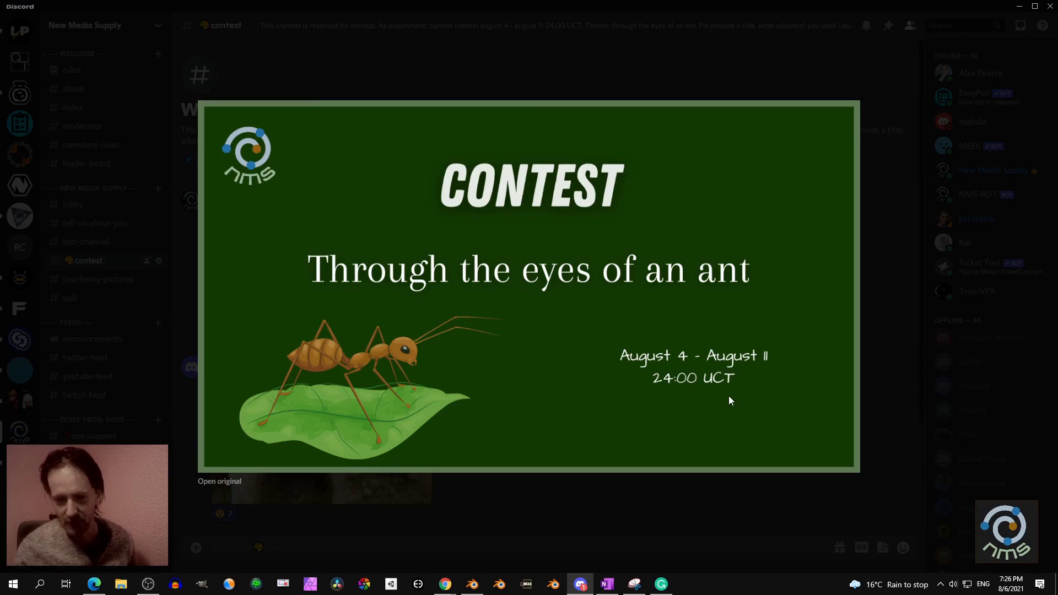
left_click(740, 485)
scroll(341, 298, "down", 3)
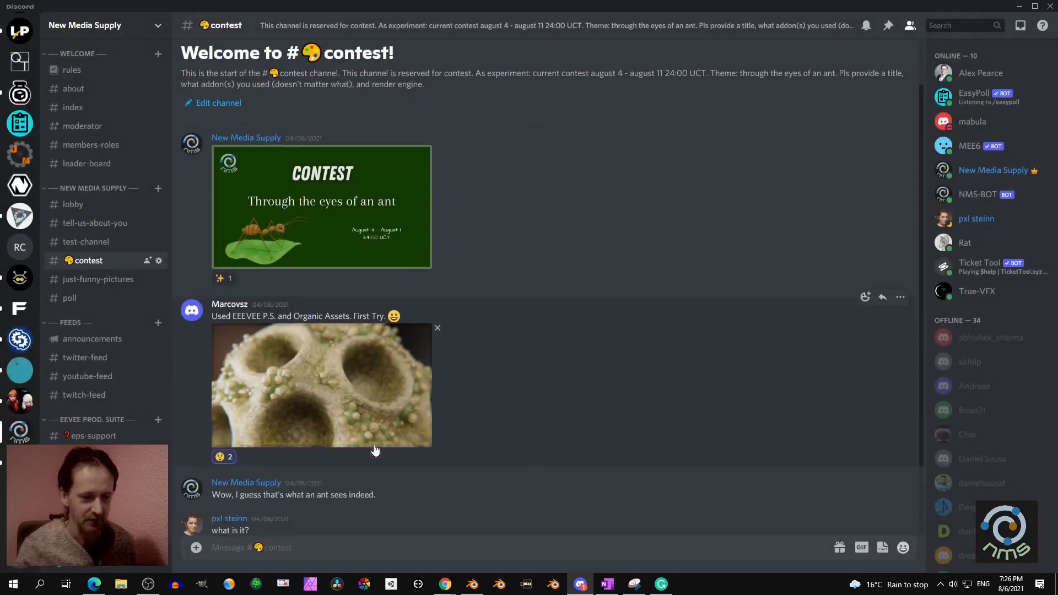
left_click(339, 306)
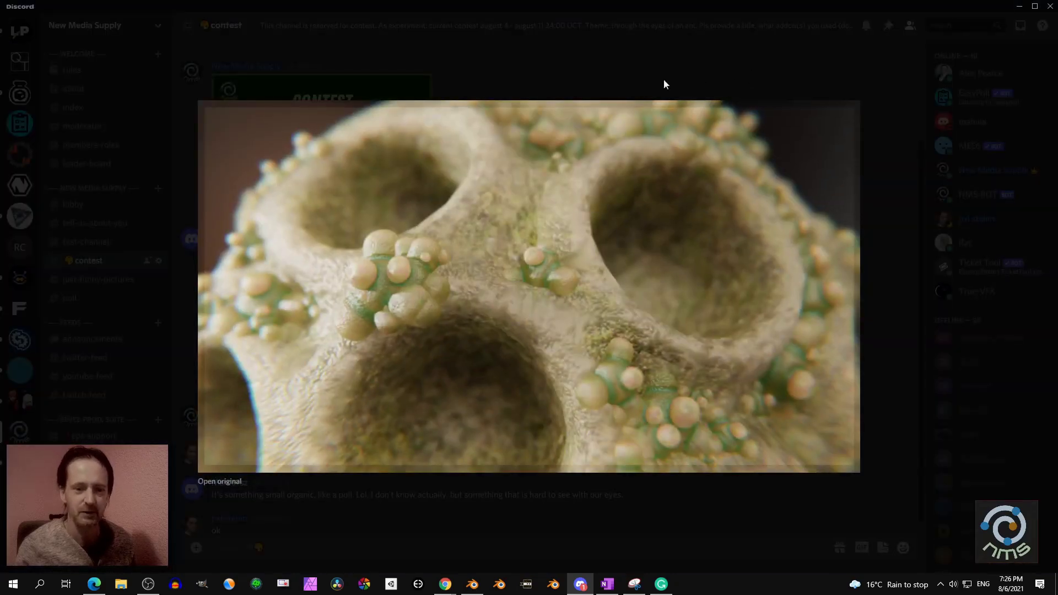
left_click(682, 62)
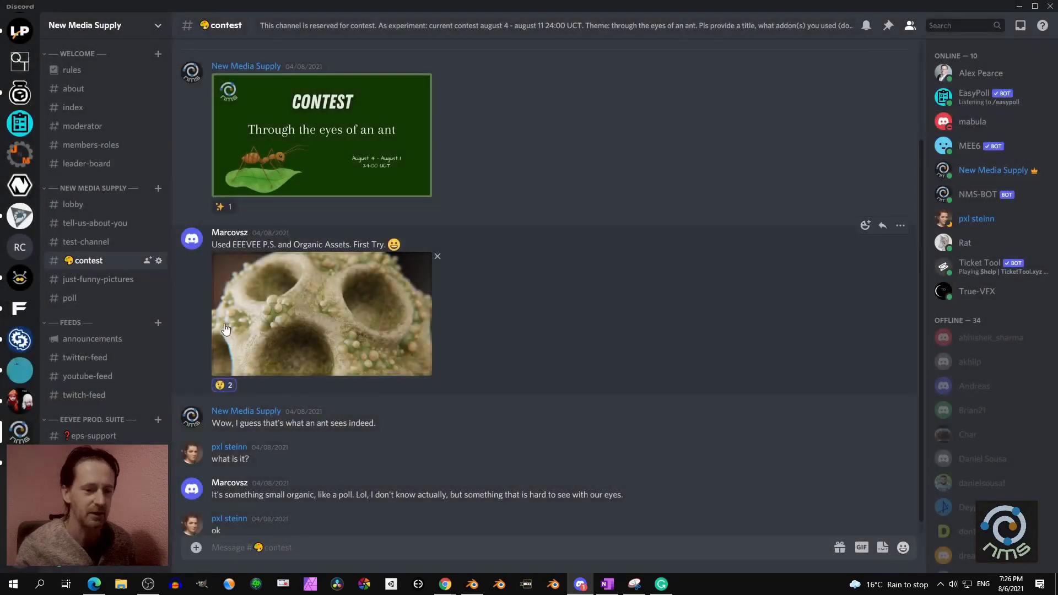
Open the just-funny-pictures channel, look back through its posts, and enlarge the "The Matrix Marriage Edition" picture
left_click(86, 280)
scroll(455, 303, "up", 2)
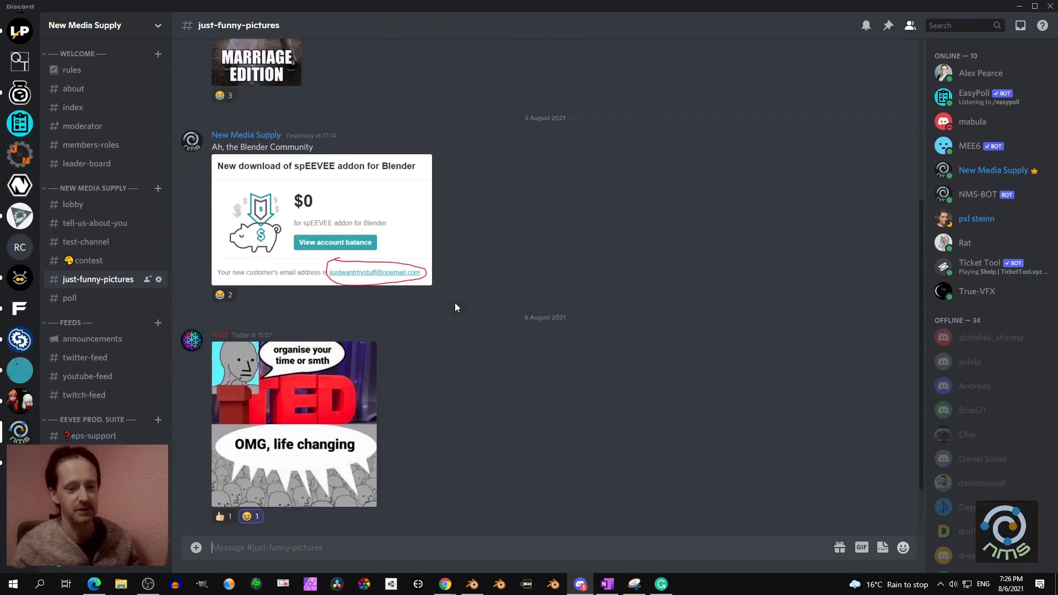
scroll(455, 303, "up", 5)
left_click(286, 217)
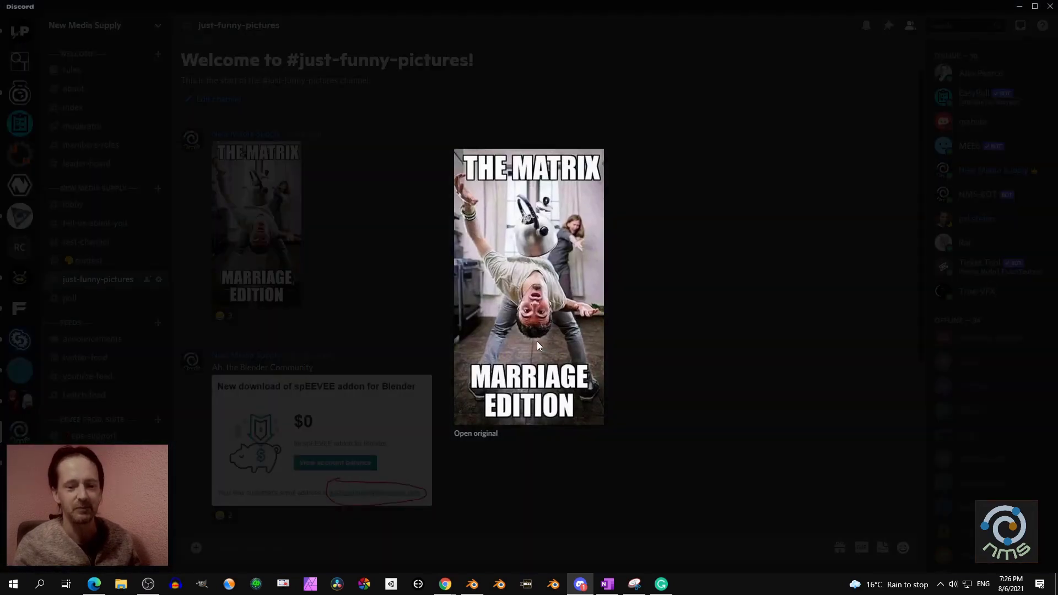
Close the enlarged picture, look through the newer just-funny-pictures posts, and view the TED "OMG, life changing" picture enlarged
left_click(733, 256)
scroll(371, 425, "down", 3)
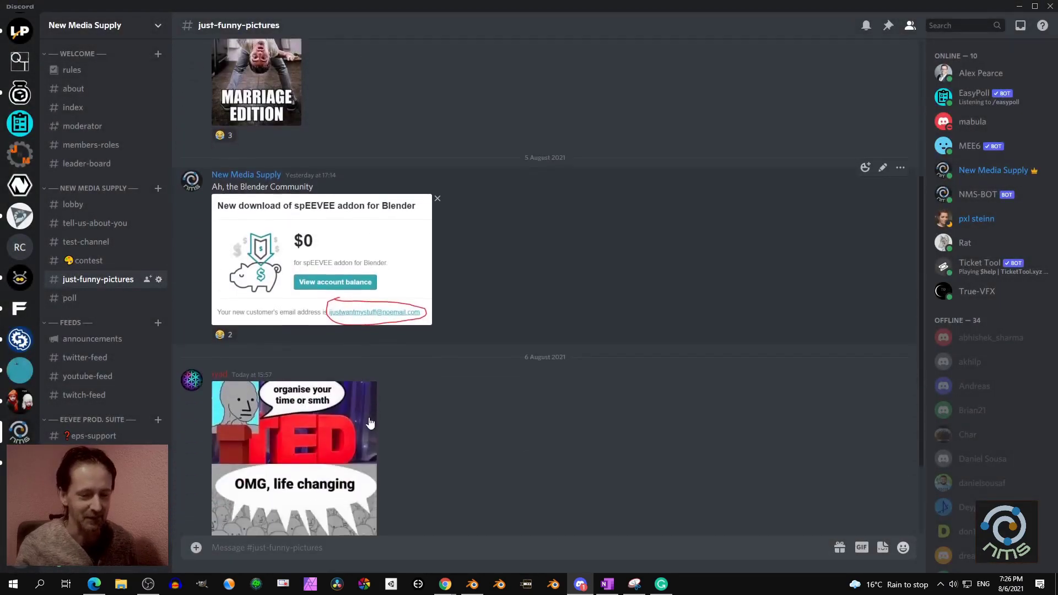
scroll(370, 422, "down", 2)
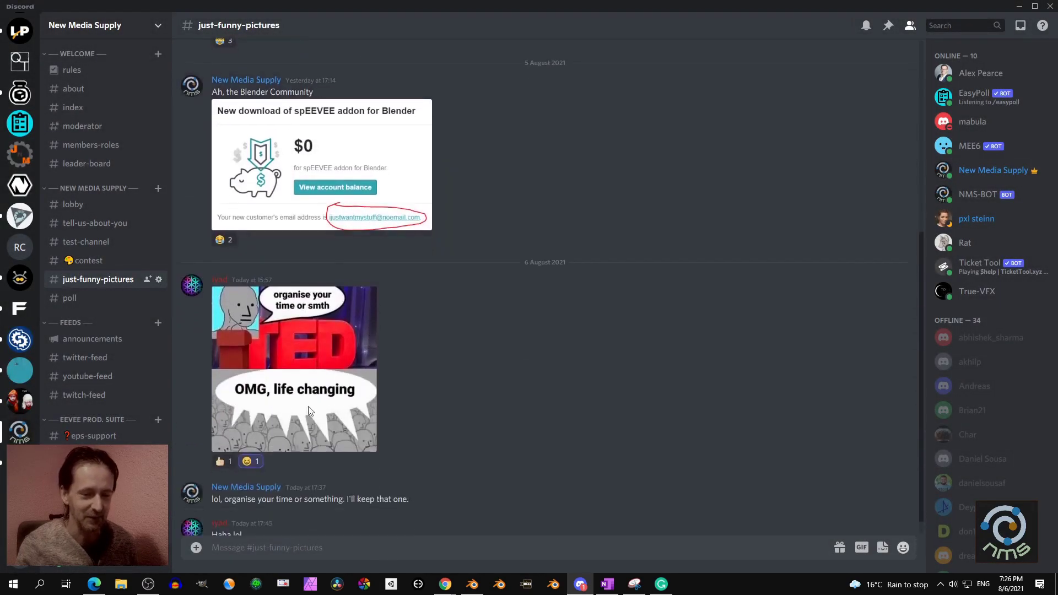
left_click(309, 331)
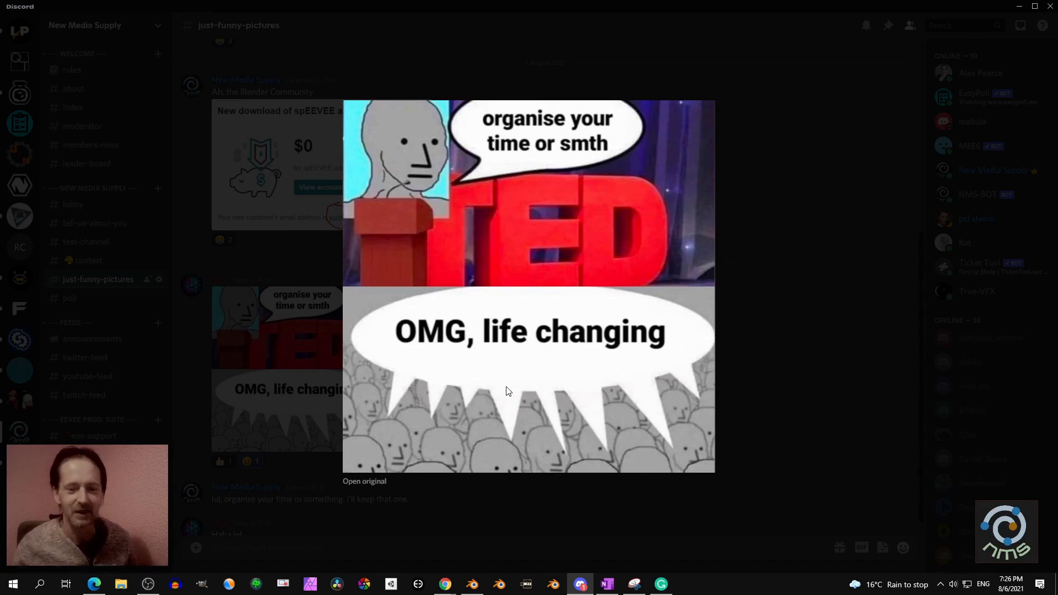
left_click(811, 294)
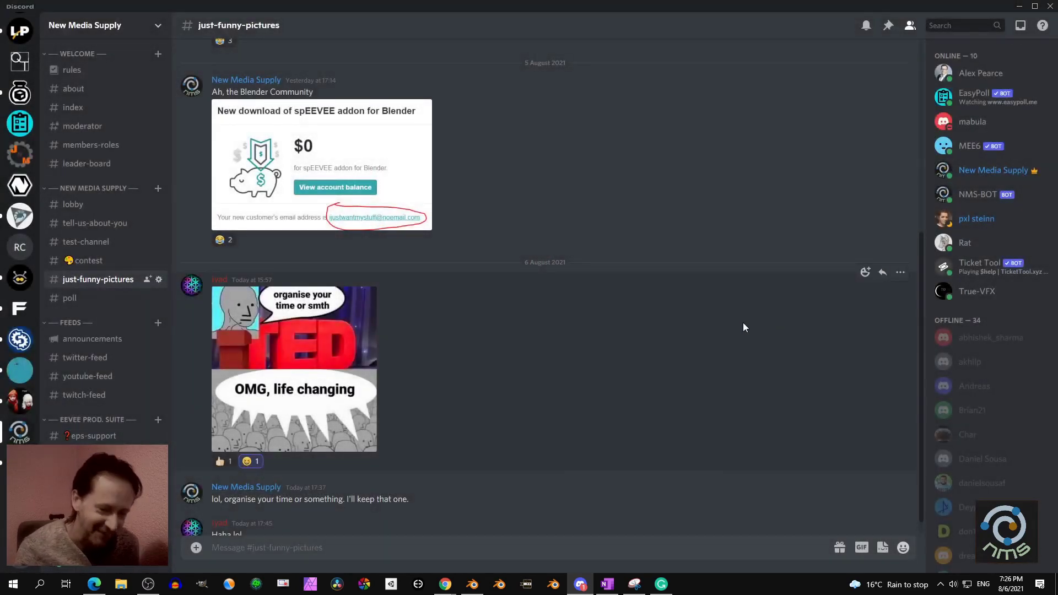
scroll(743, 322, "down", 1)
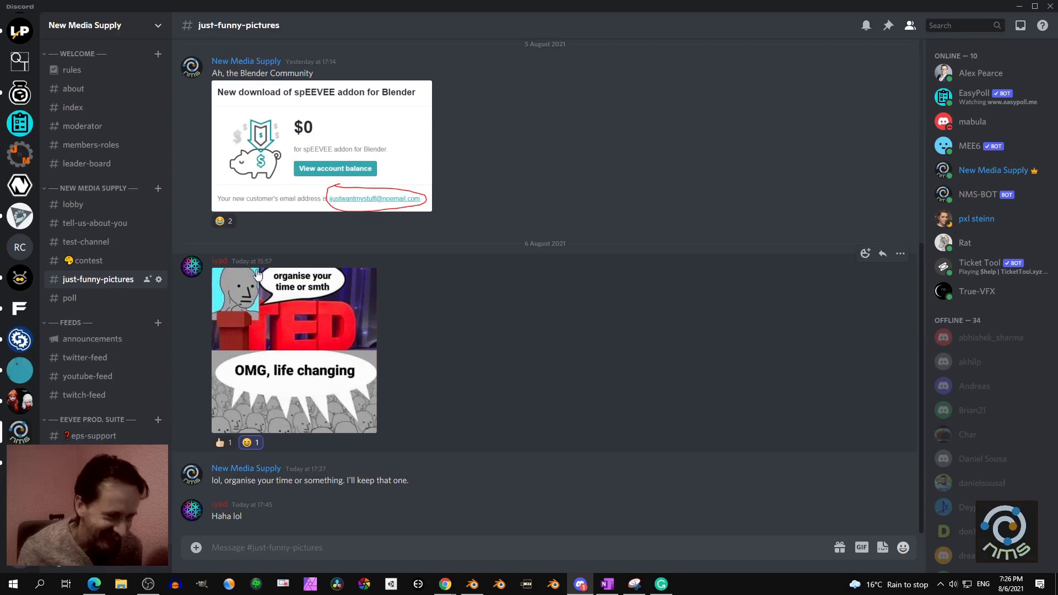
View the poll channel and each of the feed channels: announcements, twitter-feed, youtube-feed and twitch-feed
left_click(76, 302)
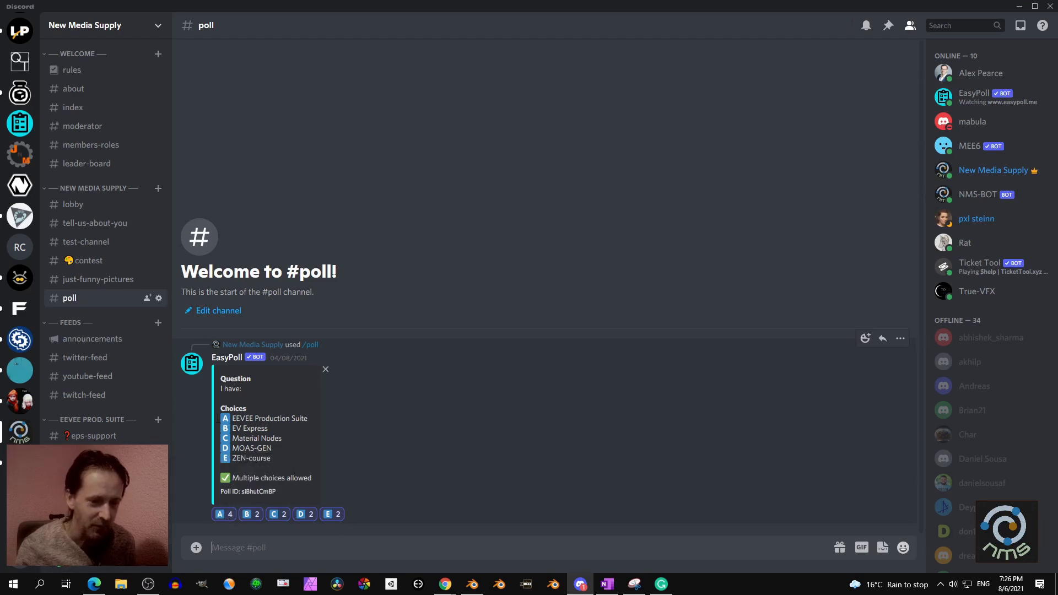
left_click(83, 344)
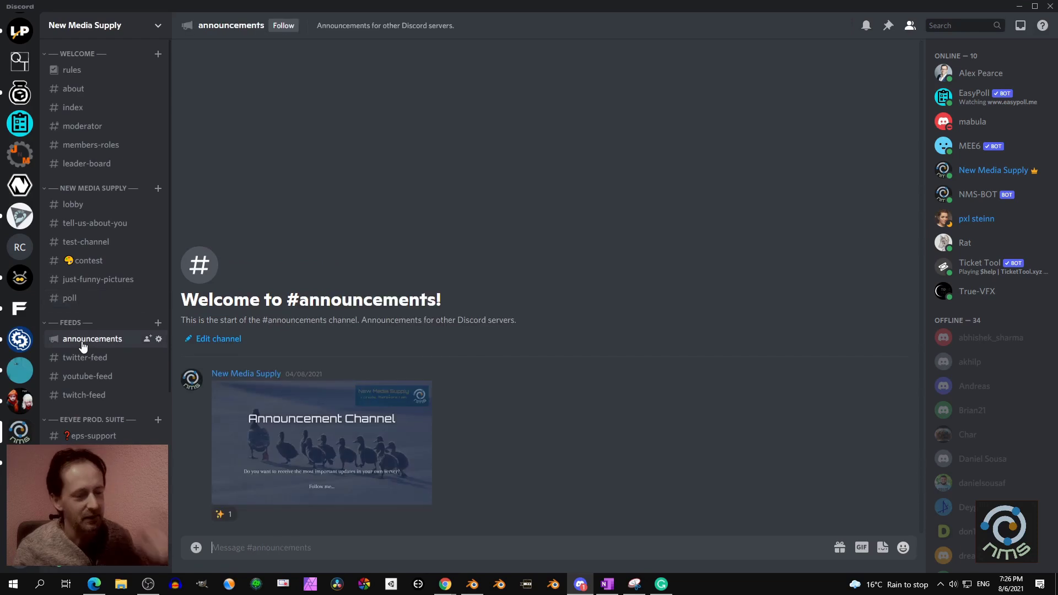
left_click(85, 358)
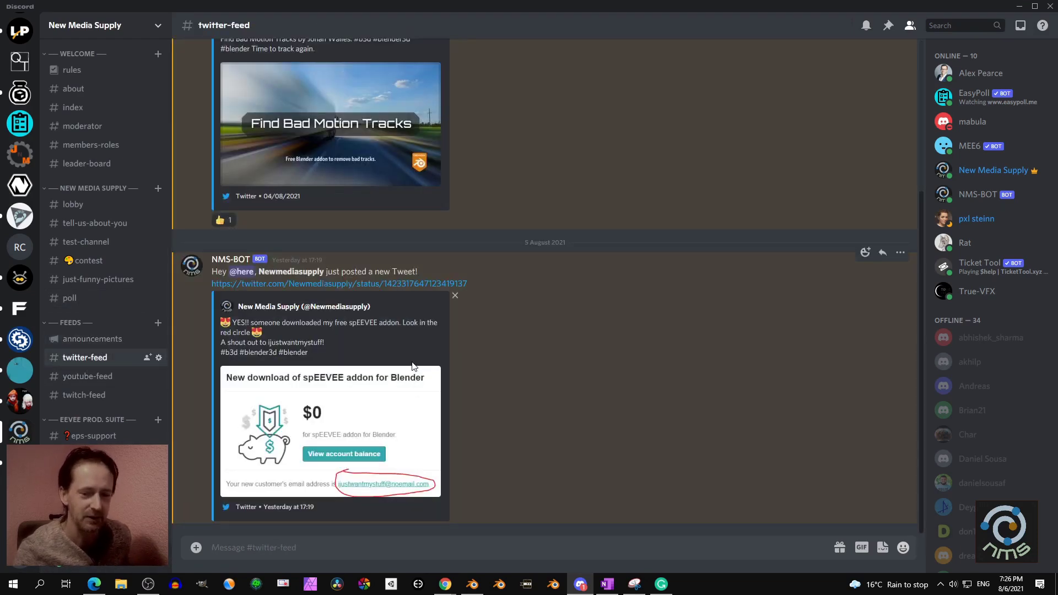
left_click(87, 376)
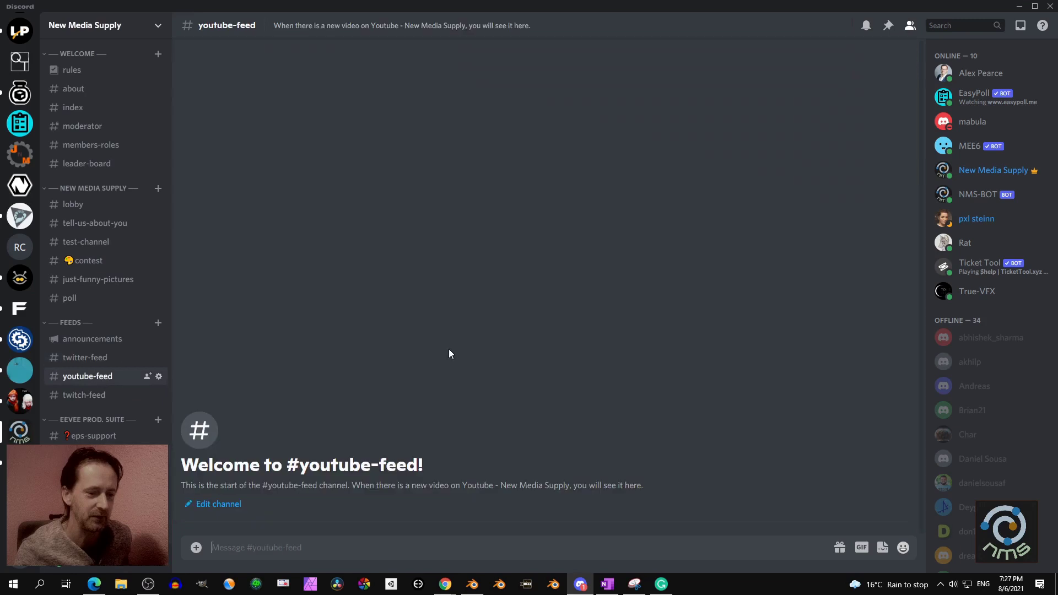
left_click(82, 396)
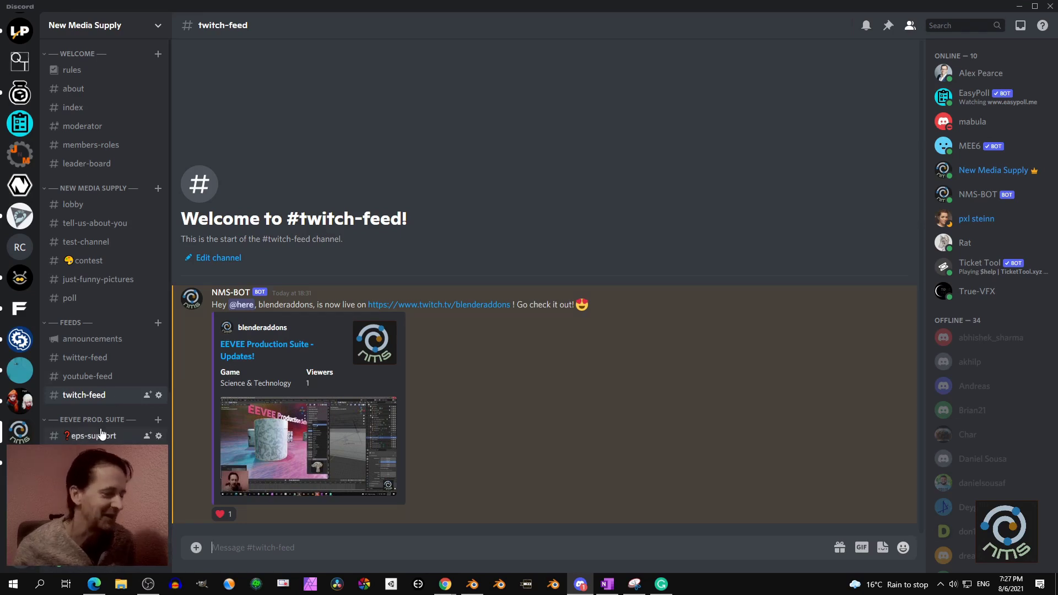
View the eps-support channel with its ticket option and the posts in the eps-updates channel
scroll(100, 429, "down", 2)
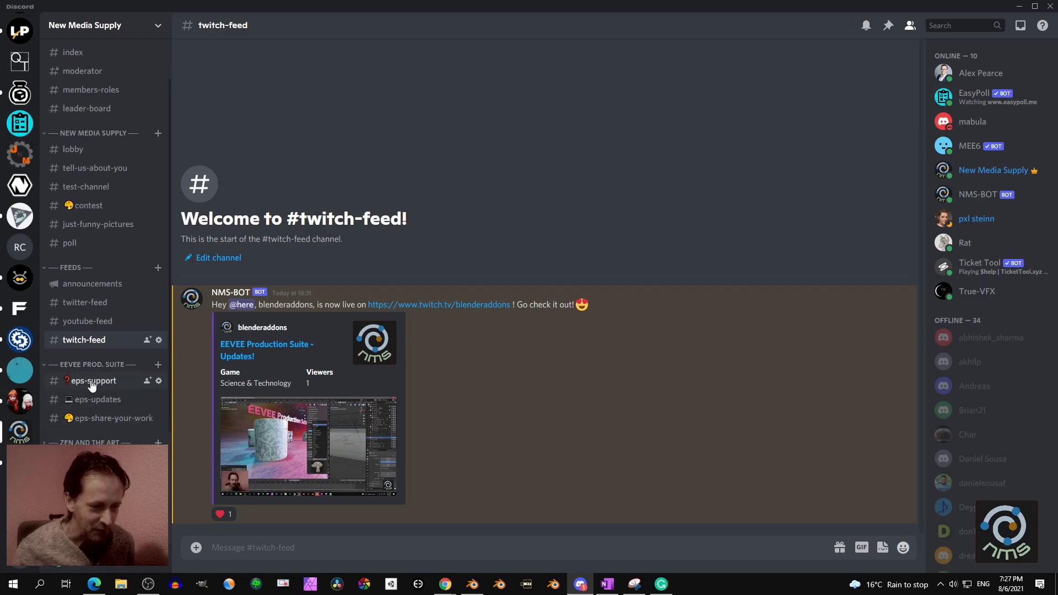
scroll(91, 393, "down", 1)
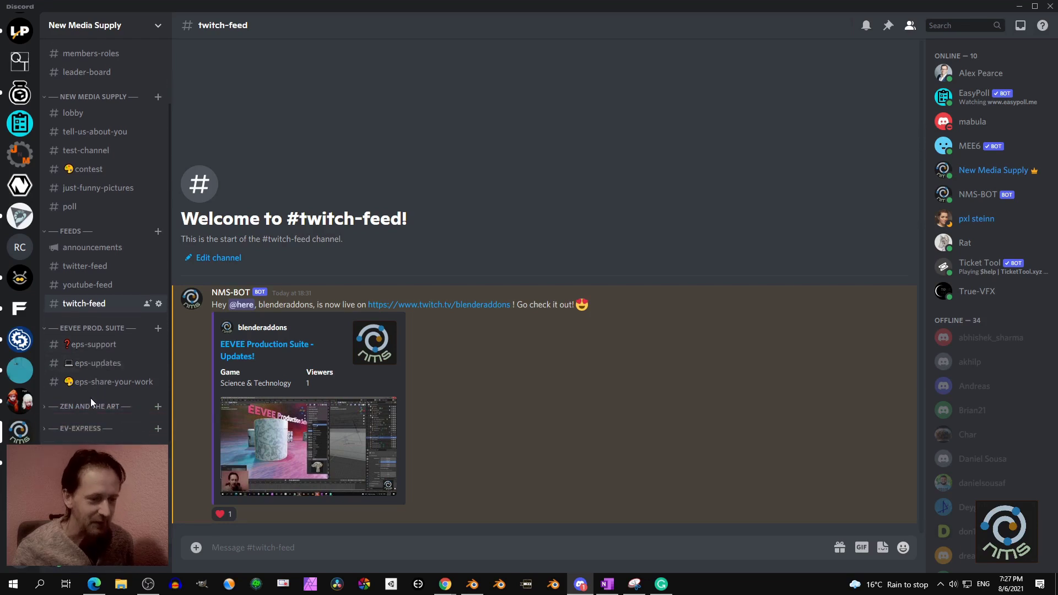
left_click(93, 345)
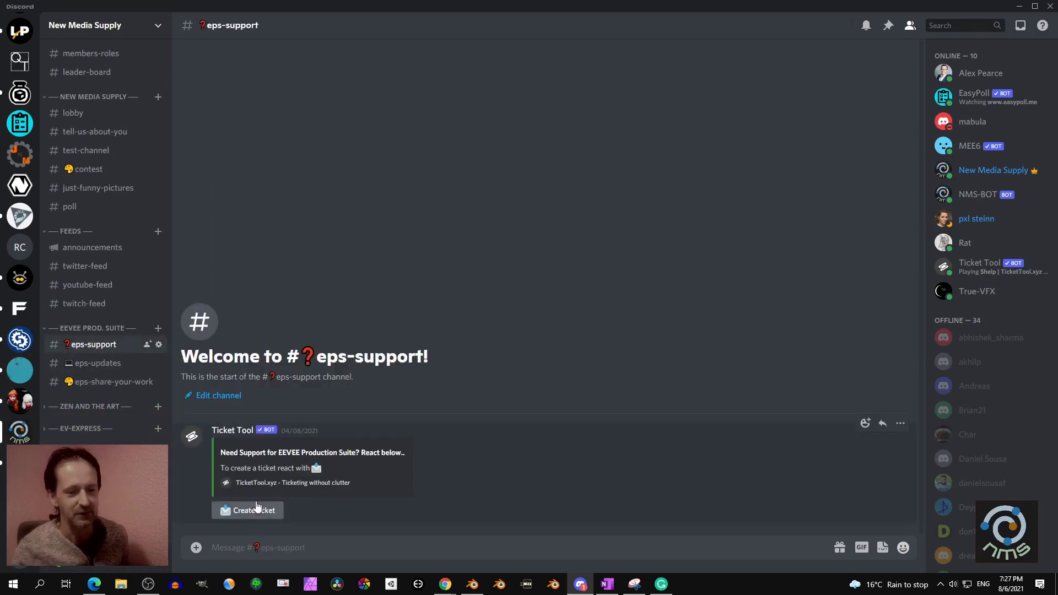
left_click(109, 365)
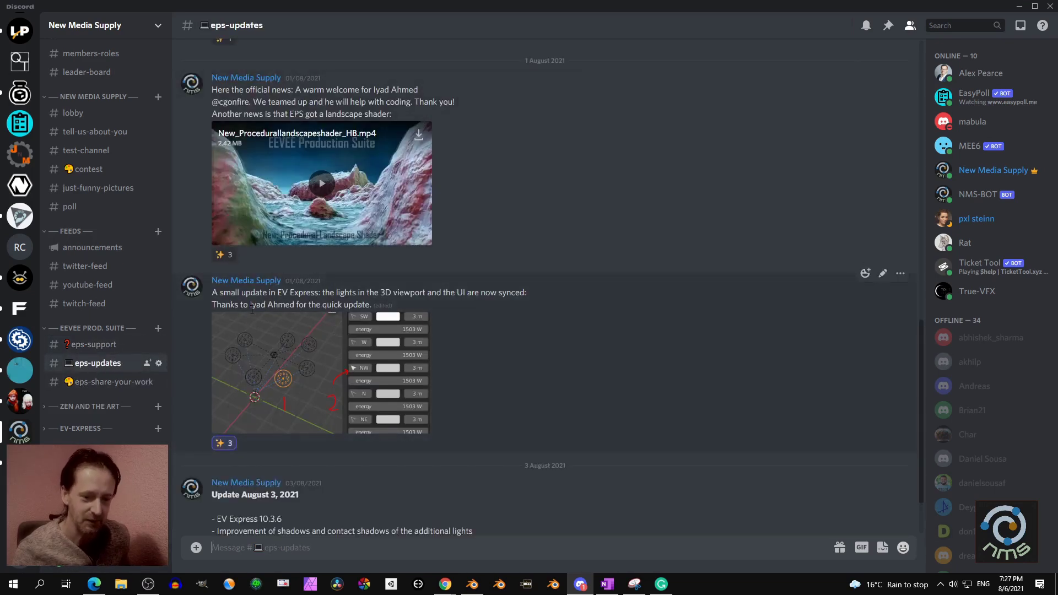
Open the eps-share-your-work channel, look back through its renders, and view the robot arm picture enlarged
left_click(131, 381)
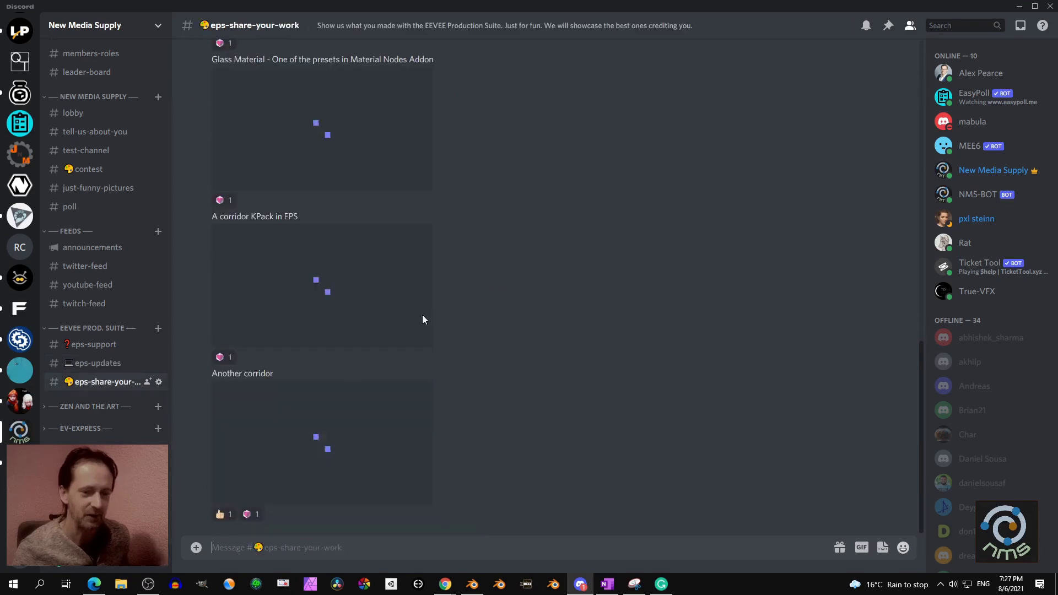
scroll(414, 278, "up", 5)
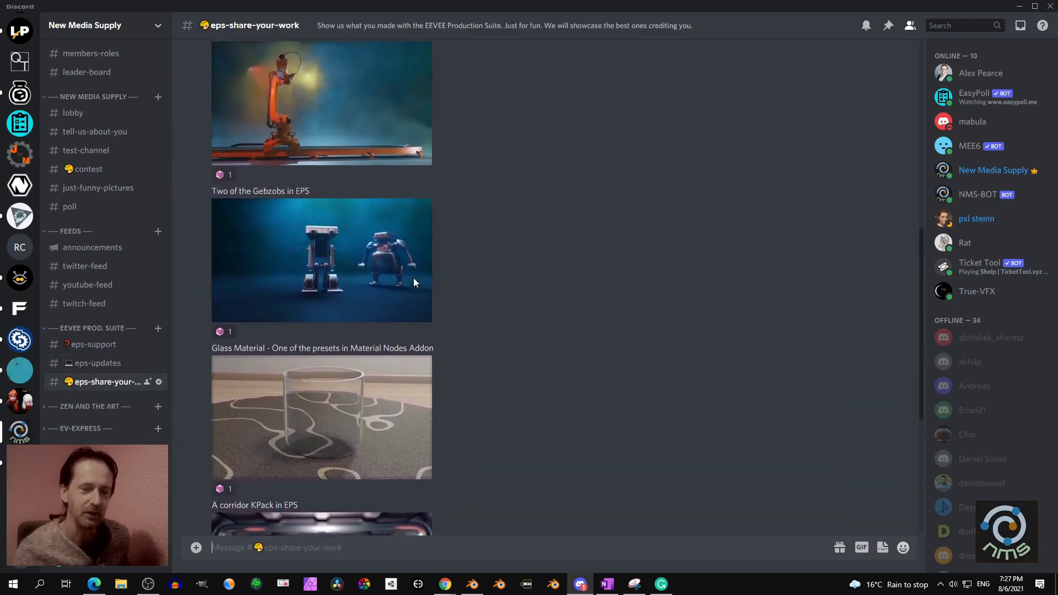
scroll(414, 282, "up", 5)
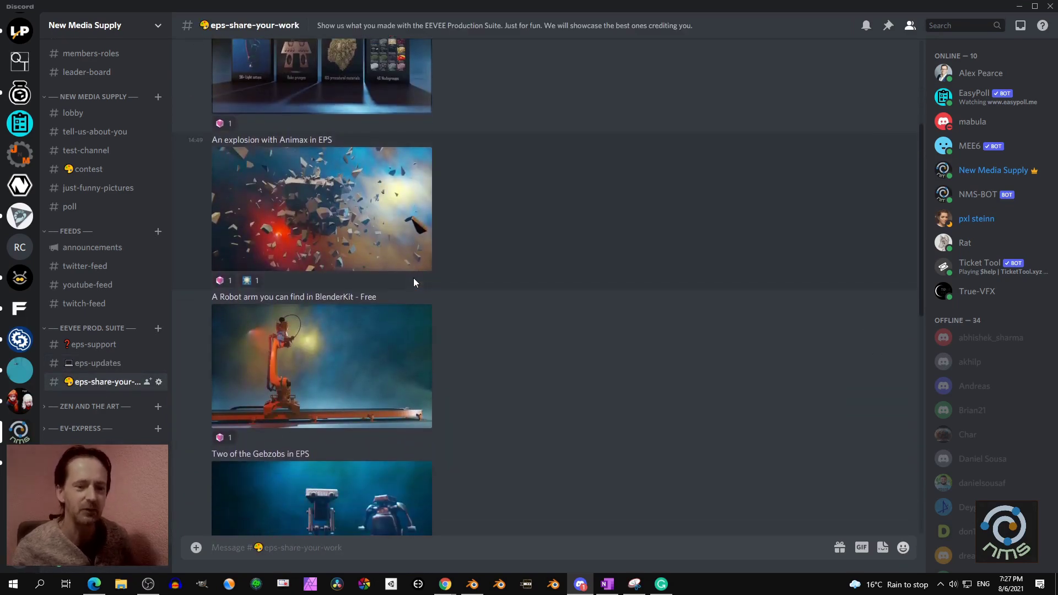
scroll(413, 287, "down", 2)
left_click(343, 303)
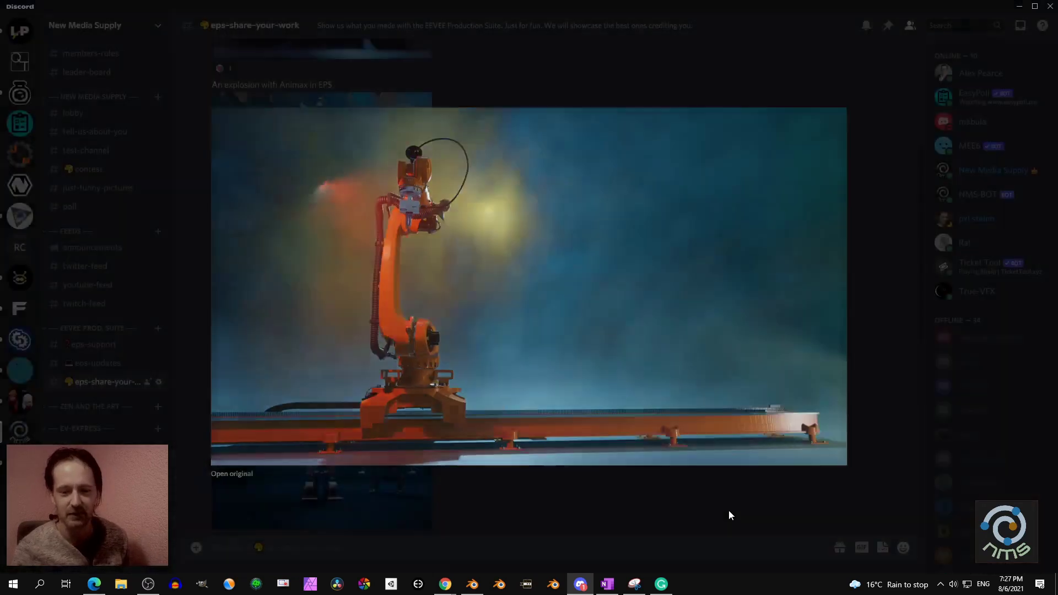
left_click(729, 510)
Look through the shared renders from the "What's in the box" cover down to the "Another corridor" picture
scroll(640, 394, "up", 2)
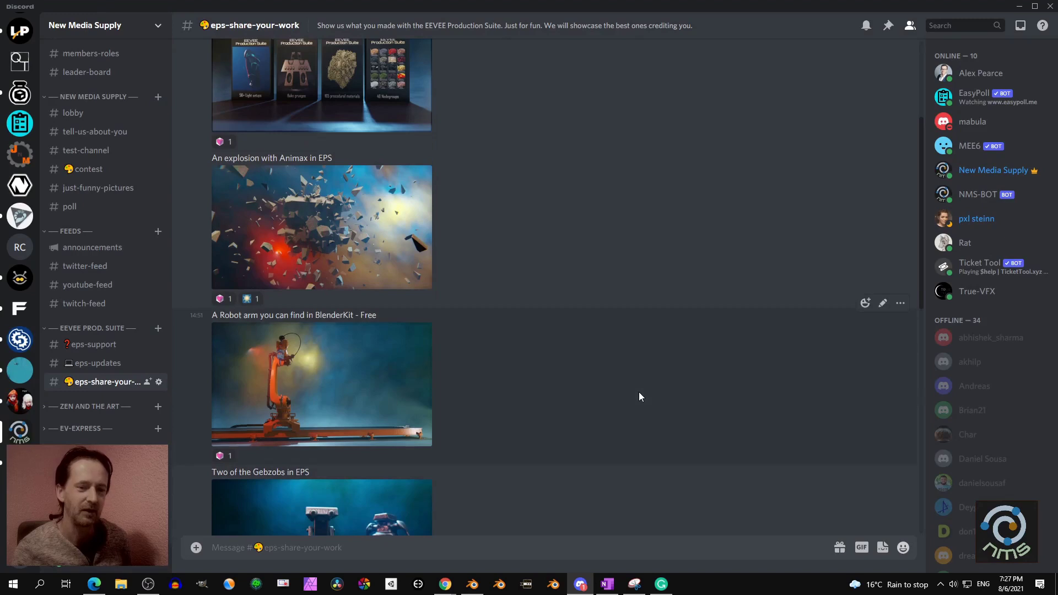
scroll(640, 396, "up", 3)
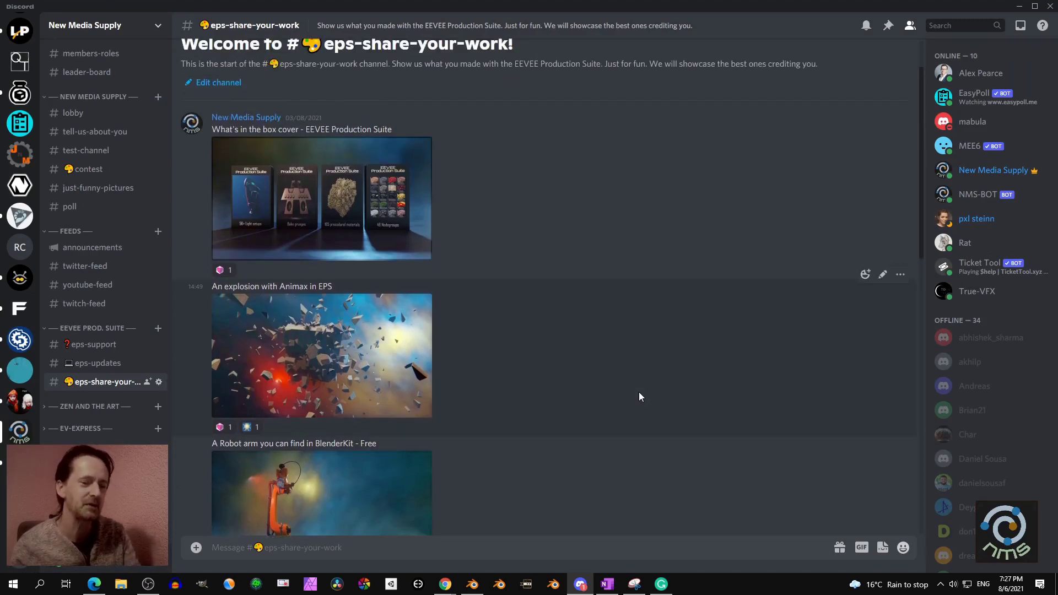
scroll(600, 335, "down", 5)
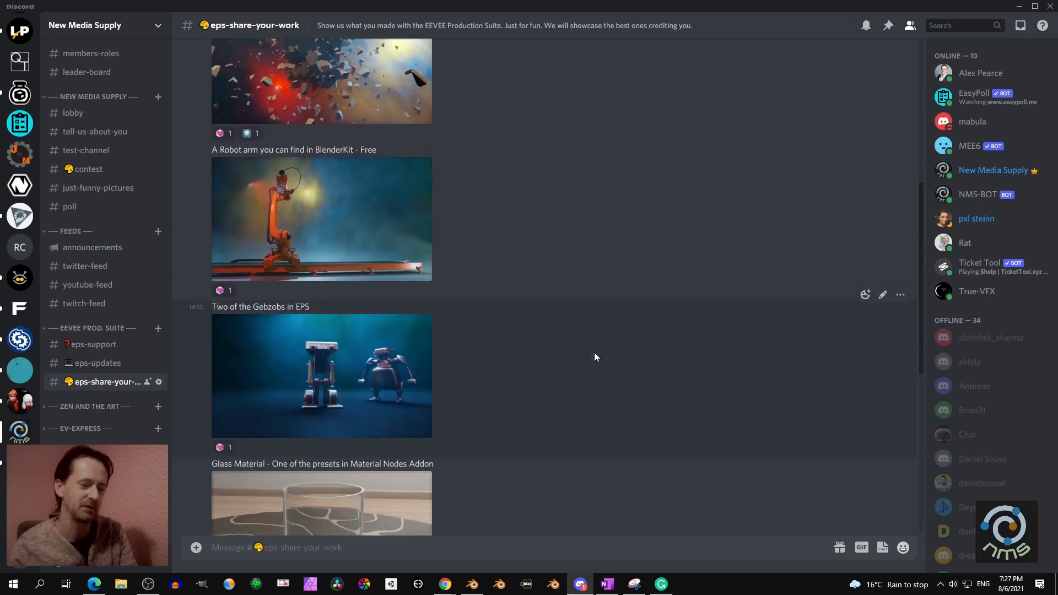
scroll(591, 355, "down", 5)
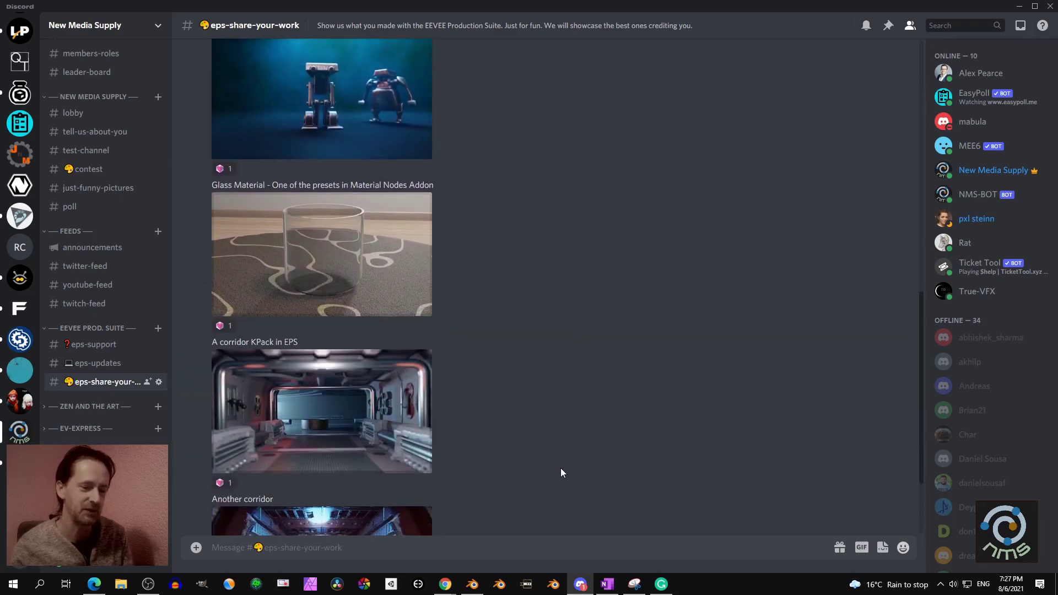
scroll(561, 472, "down", 2)
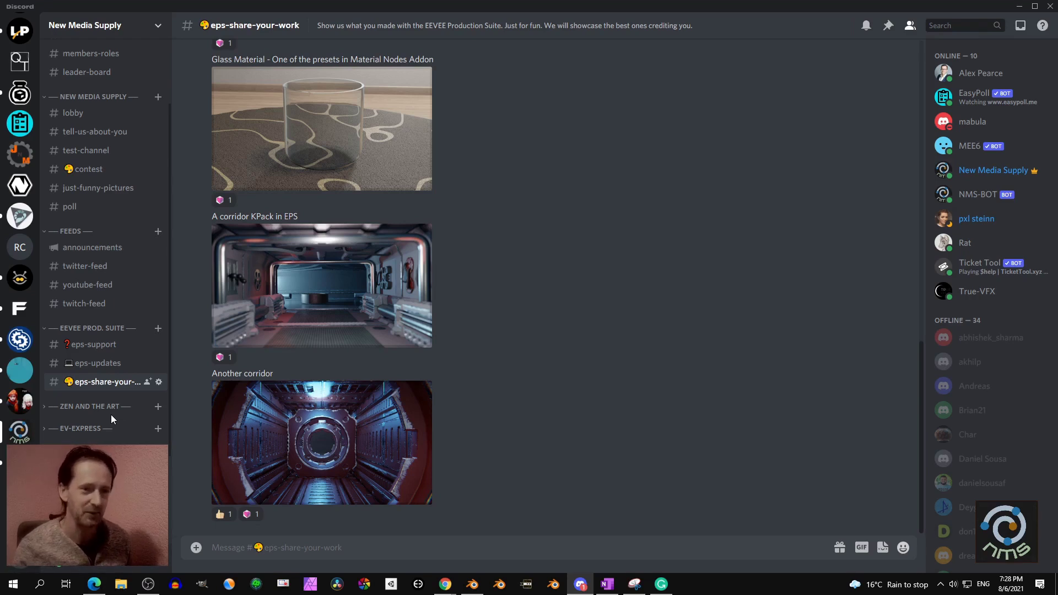
Expand the Zen and the Art category and look over its channels and the product categories below it
scroll(125, 395, "down", 2)
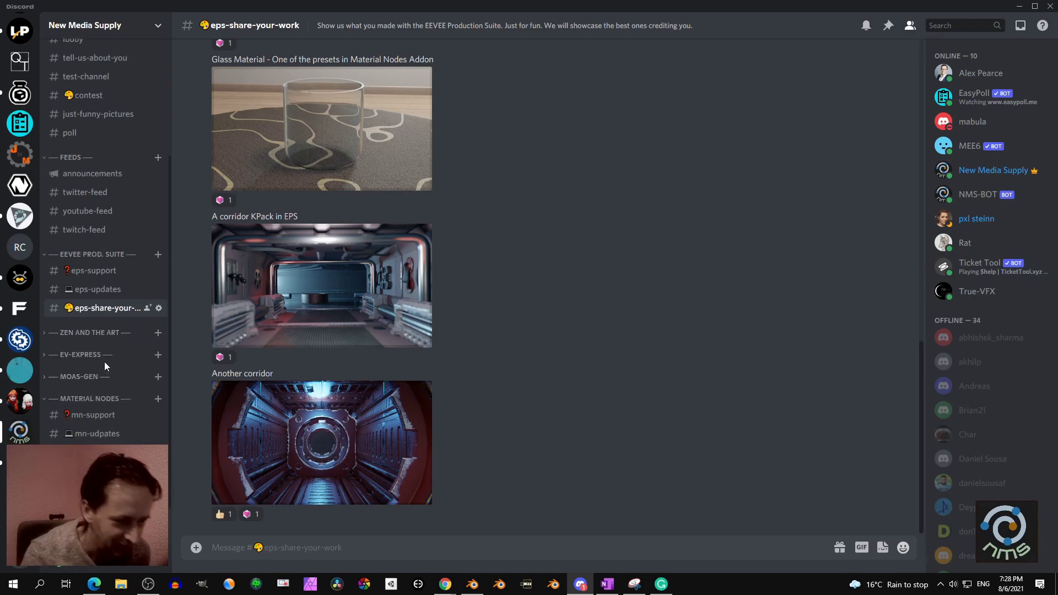
left_click(95, 332)
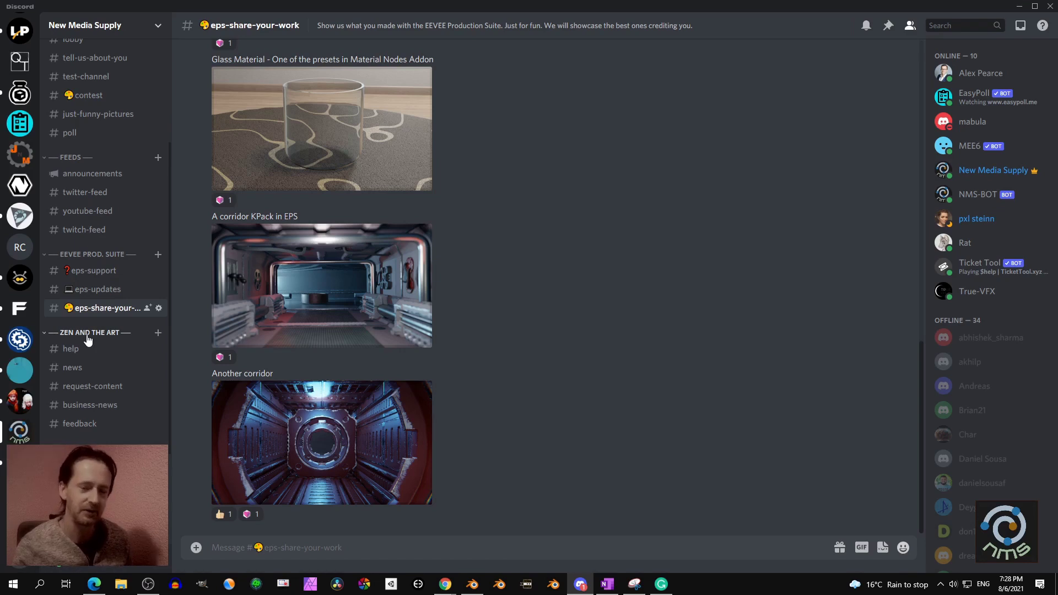
scroll(93, 428, "down", 1)
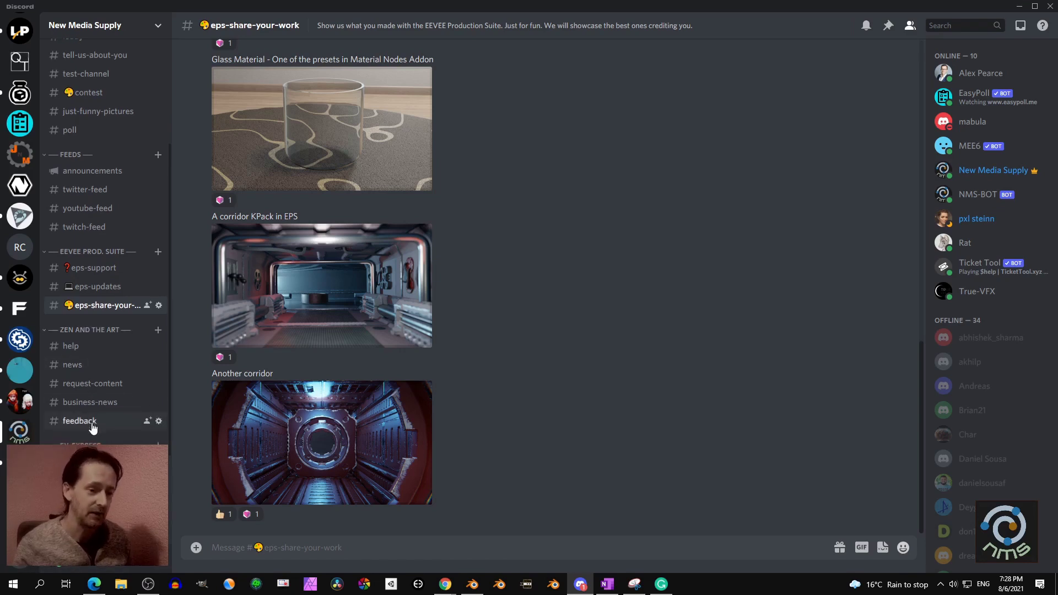
scroll(102, 424, "down", 3)
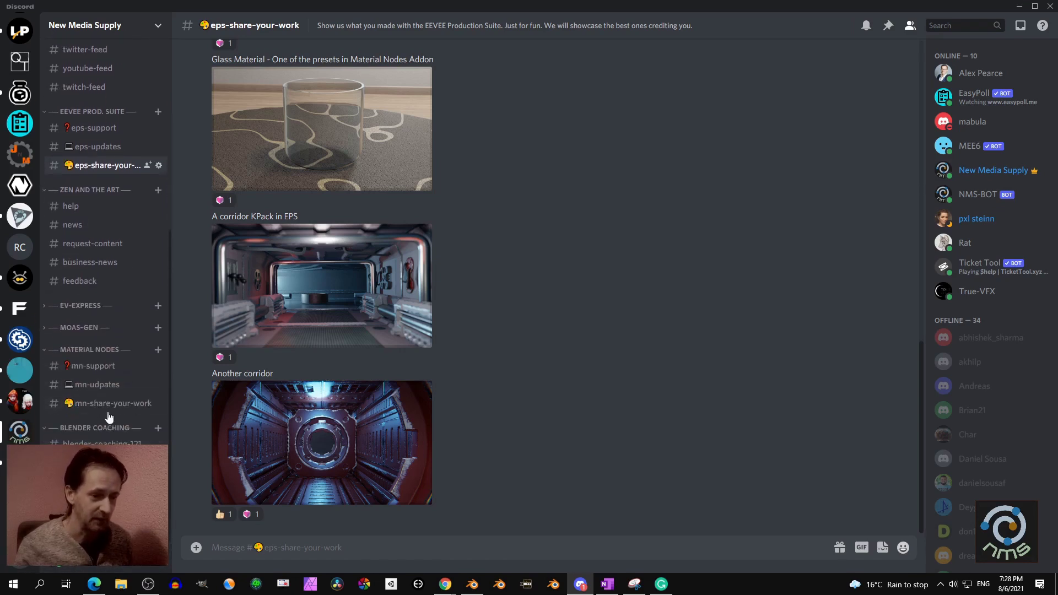
scroll(109, 414, "up", 3)
Switch back to Blender, examine the tutorial links in the Documentation section, and briefly view the SpotRig Light Ctrl settings
left_click(1020, 6)
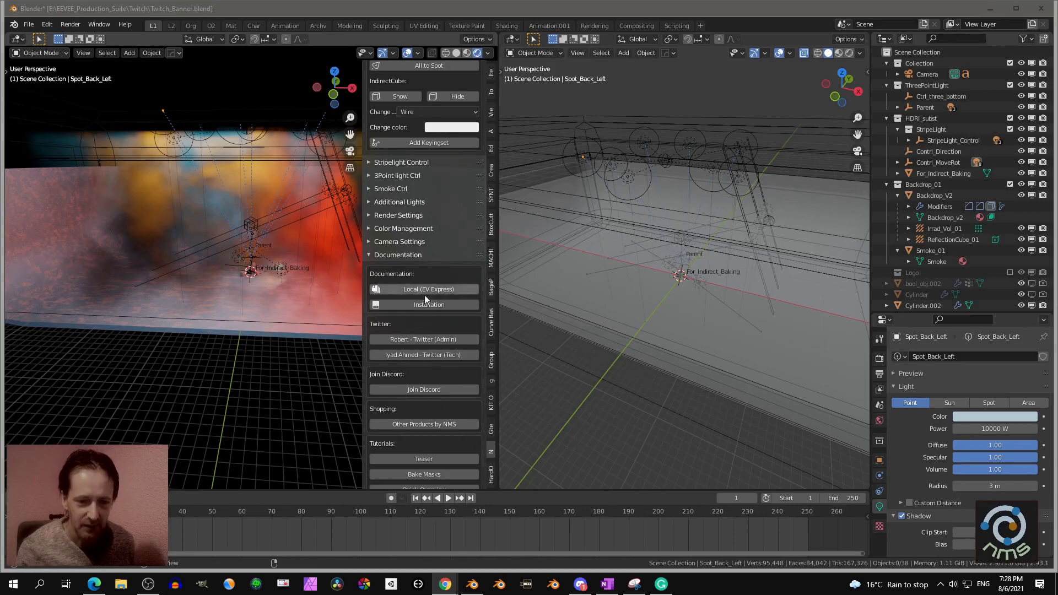
scroll(424, 298, "down", 5)
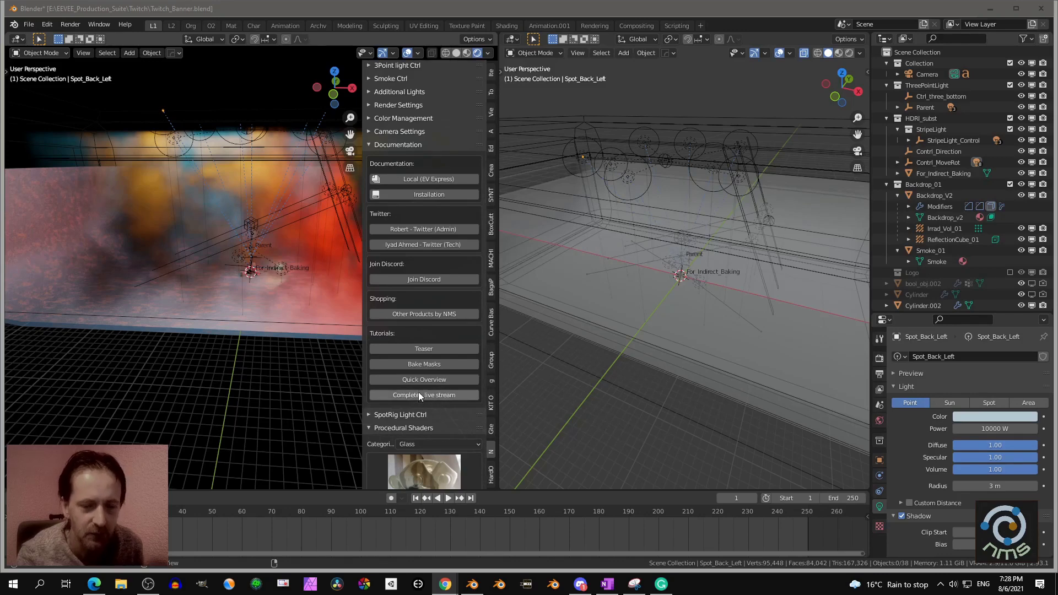
scroll(421, 396, "down", 2)
left_click(412, 373)
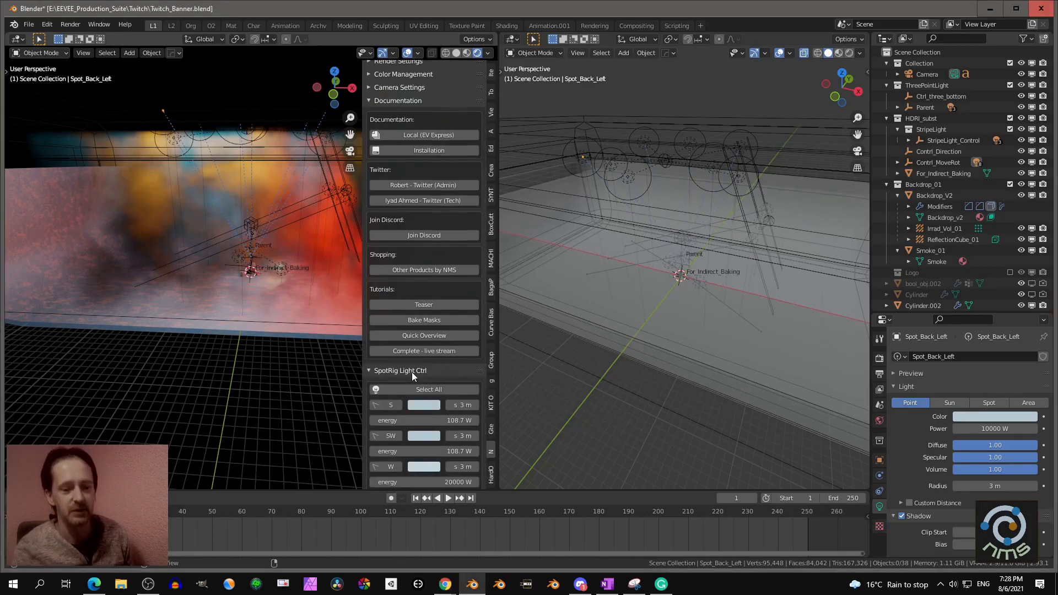
scroll(412, 372, "down", 1)
left_click(412, 352)
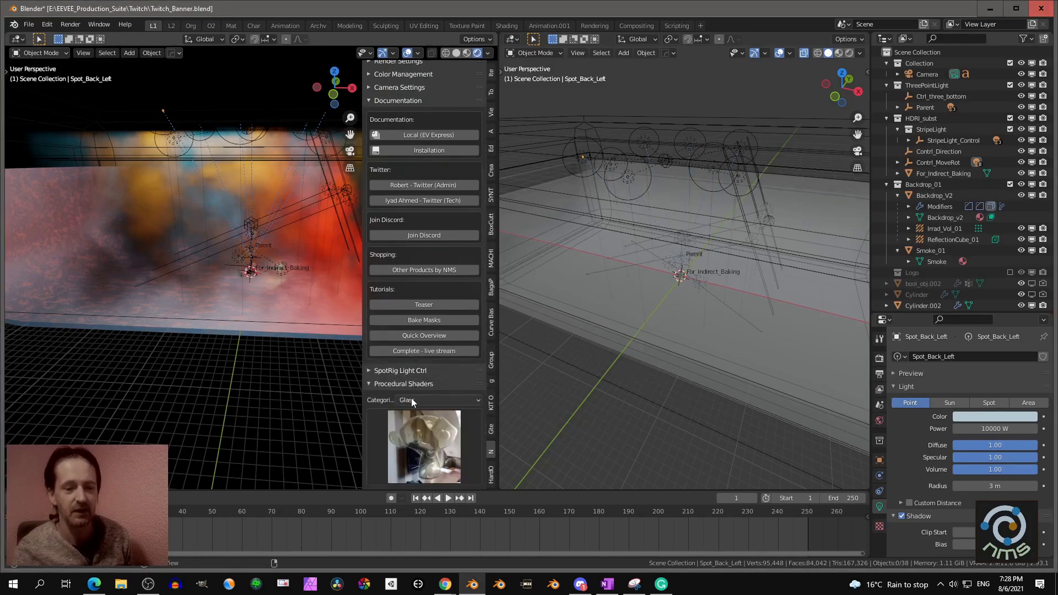
Set the Procedural Shaders category to FilterPaper and check its shader preview
left_click(424, 446)
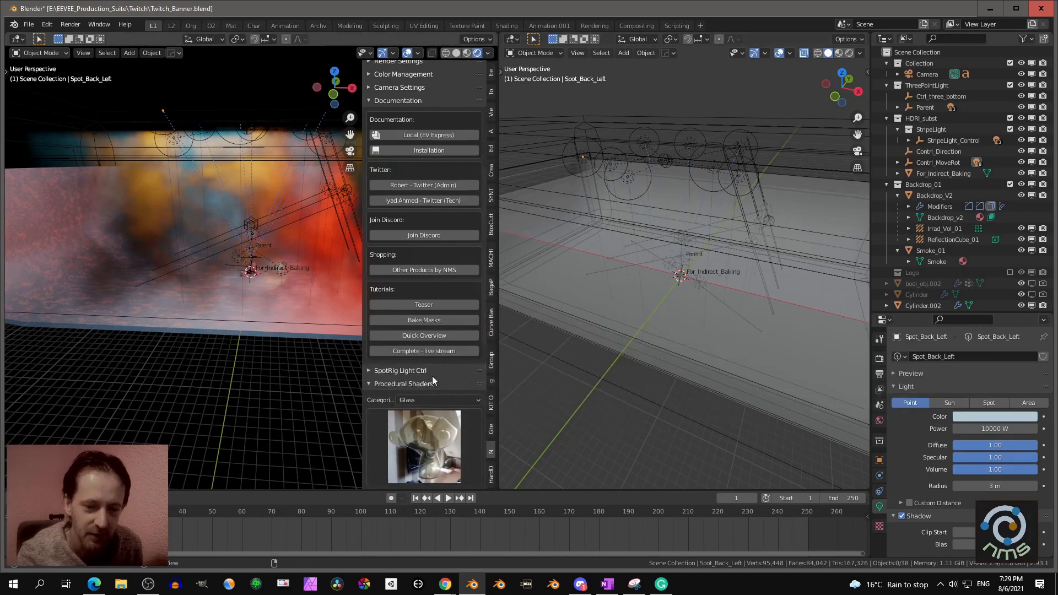
left_click(429, 403)
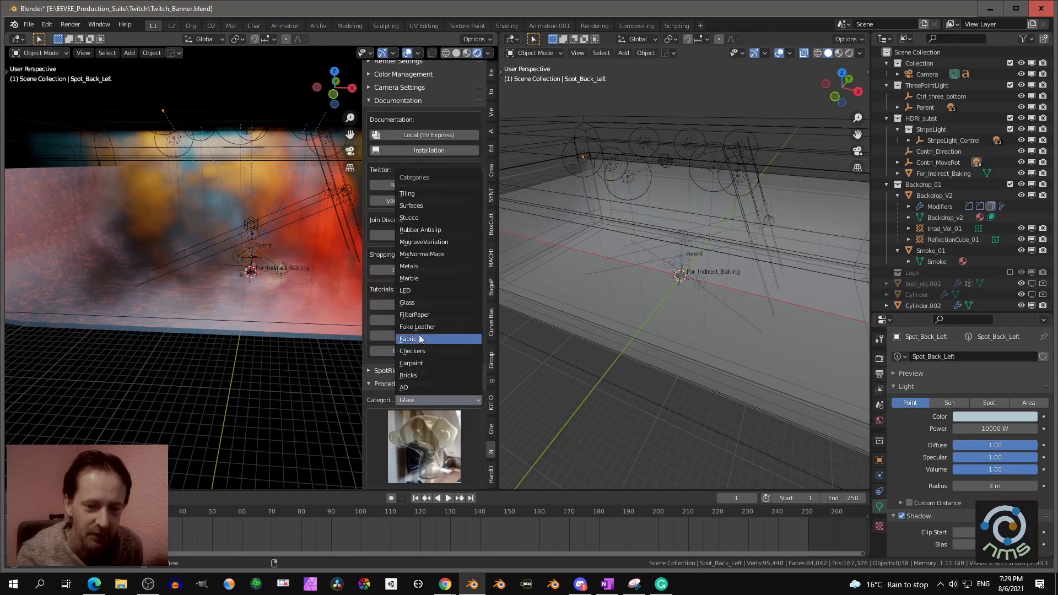
left_click(417, 316)
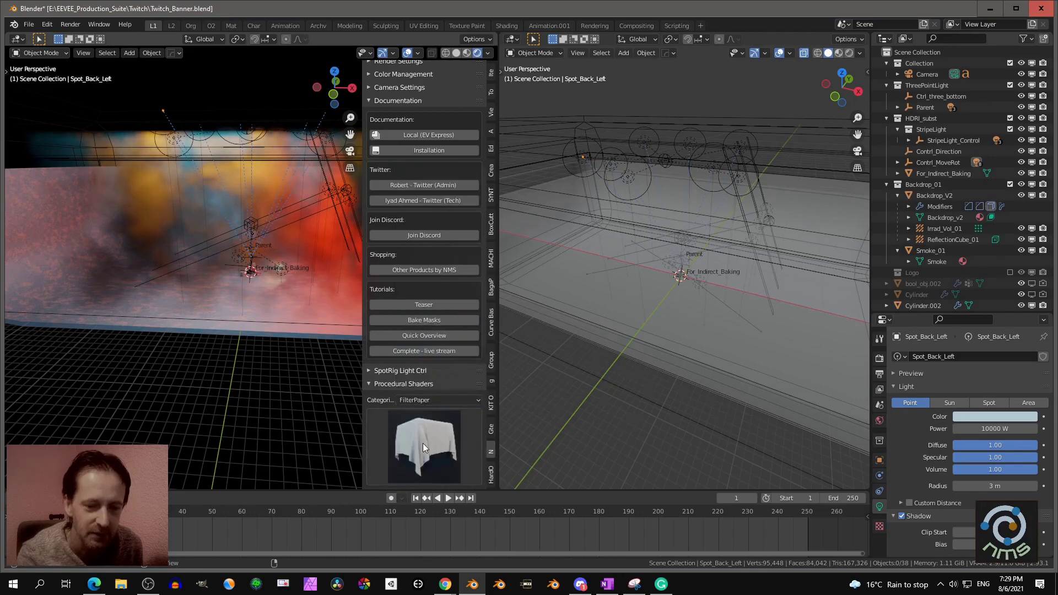
left_click(422, 443)
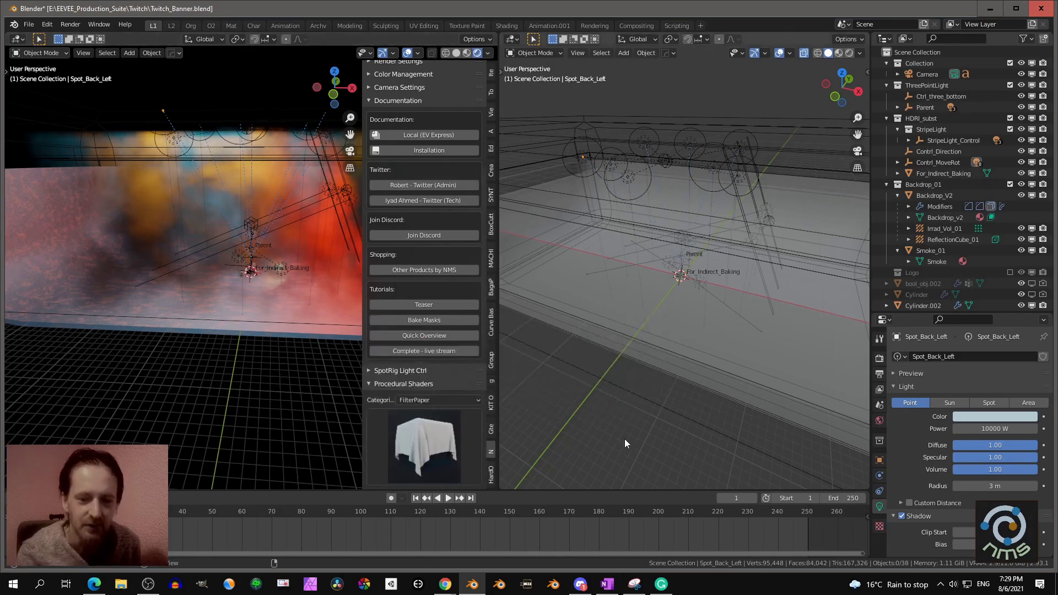